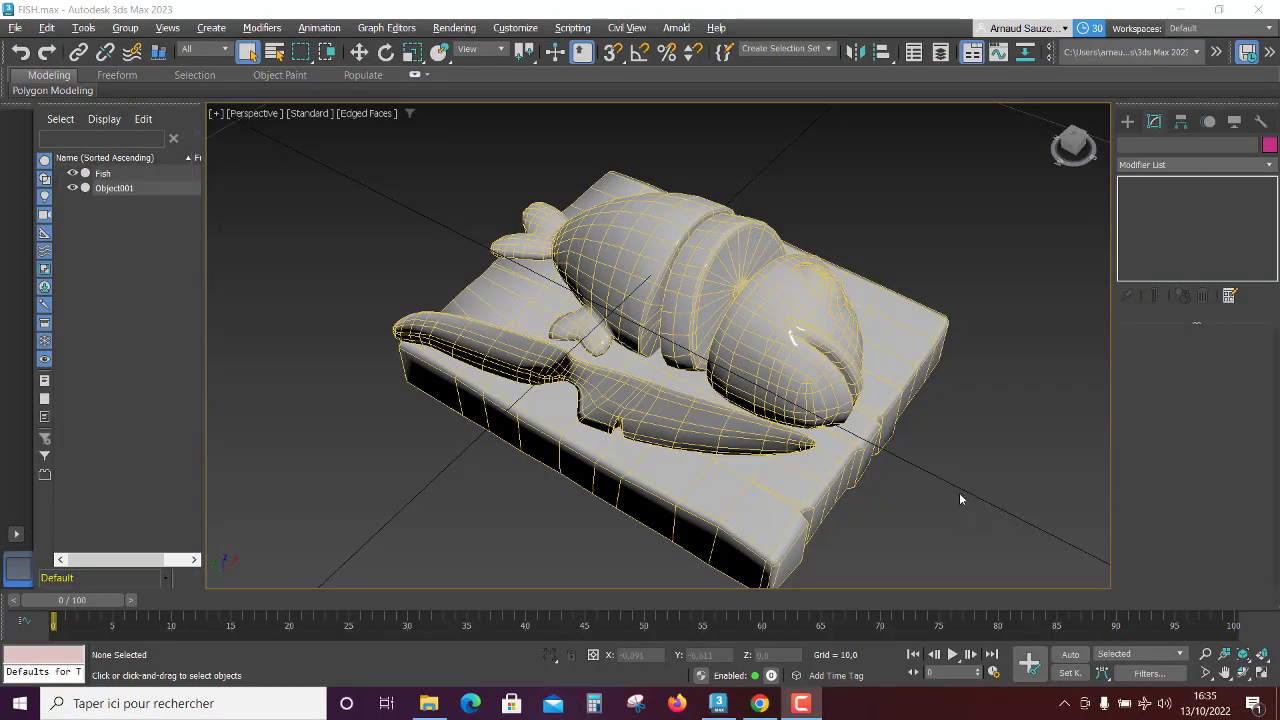
Step: Orbit and zoom around the fish sculpture to inspect it from several angles
{"action": "mouse_move", "coordinate": [933, 484]}
{"action": "middle_mouse_down", "text": "alt"}
{"action": "mouse_move", "coordinate": [943, 469]}
{"action": "mouse_move", "coordinate": [925, 482]}
{"action": "mouse_move", "coordinate": [936, 491]}
{"action": "middle_mouse_up", "text": "alt"}
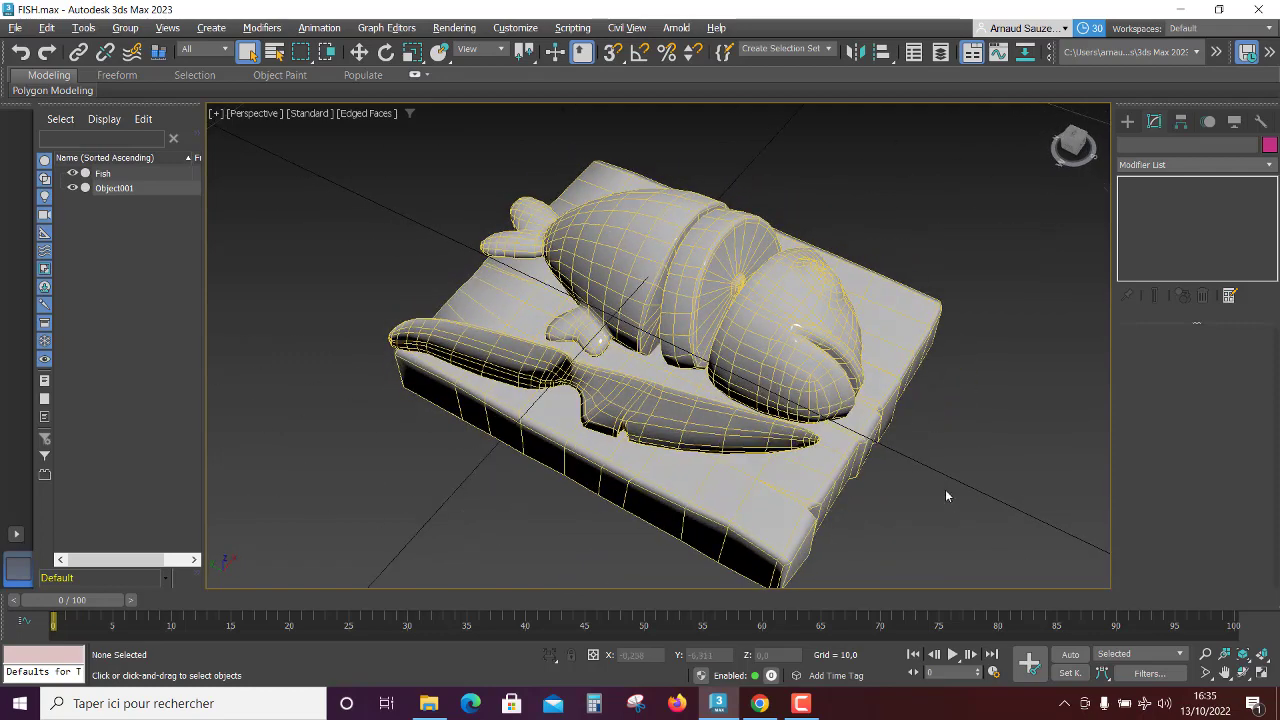
{"action": "left_click", "coordinate": [801, 703]}
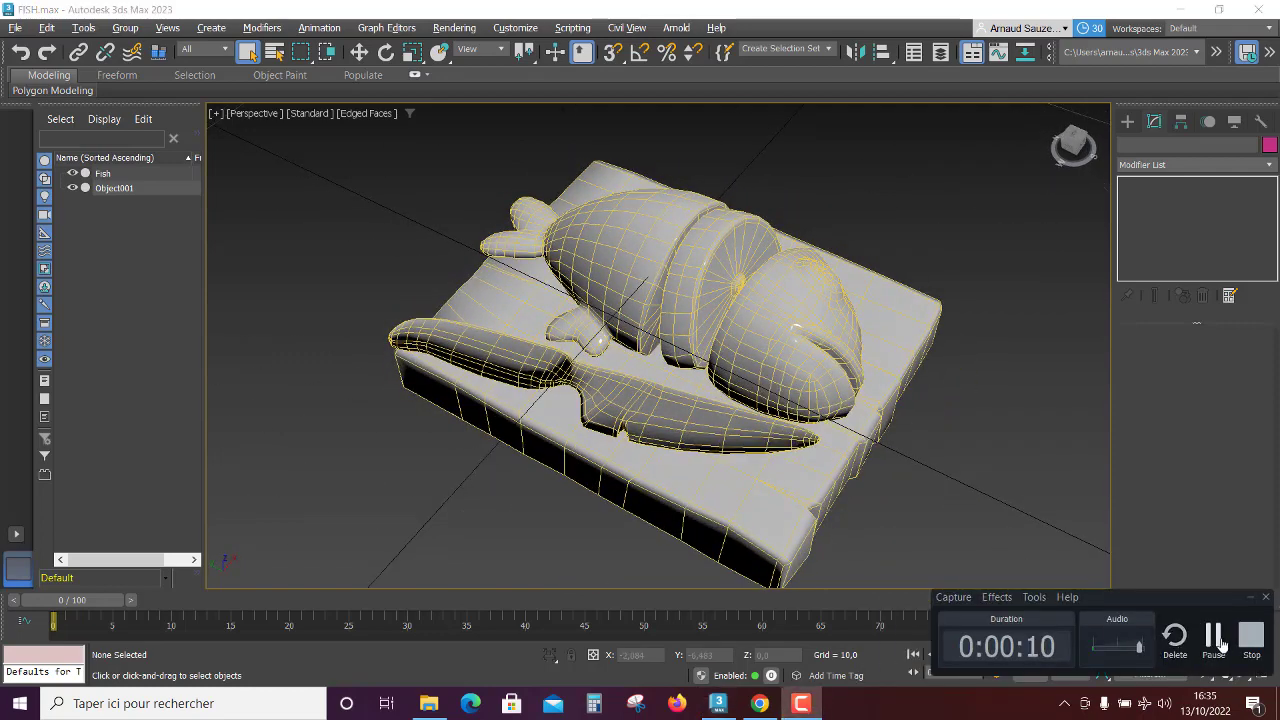
{"action": "left_click", "coordinate": [1218, 641]}
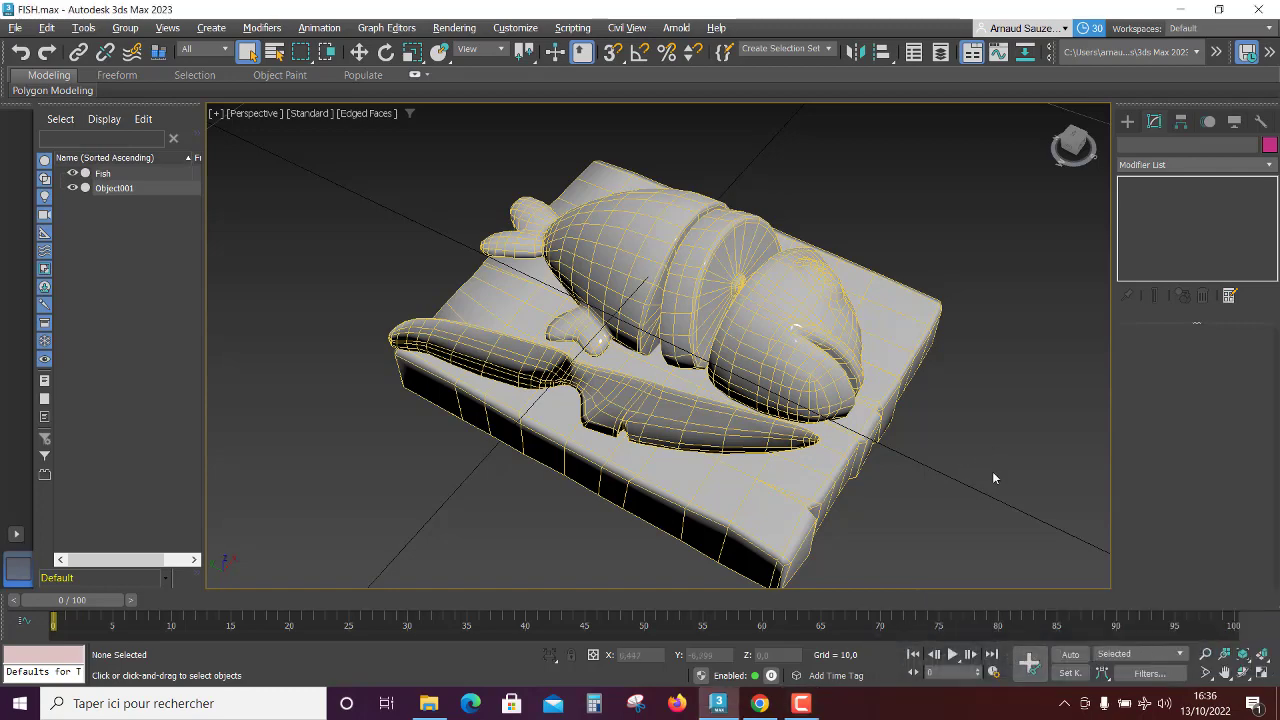
{"action": "middle_click_drag", "start_coordinate": [996, 479], "coordinate": [968, 484], "text": "alt"}
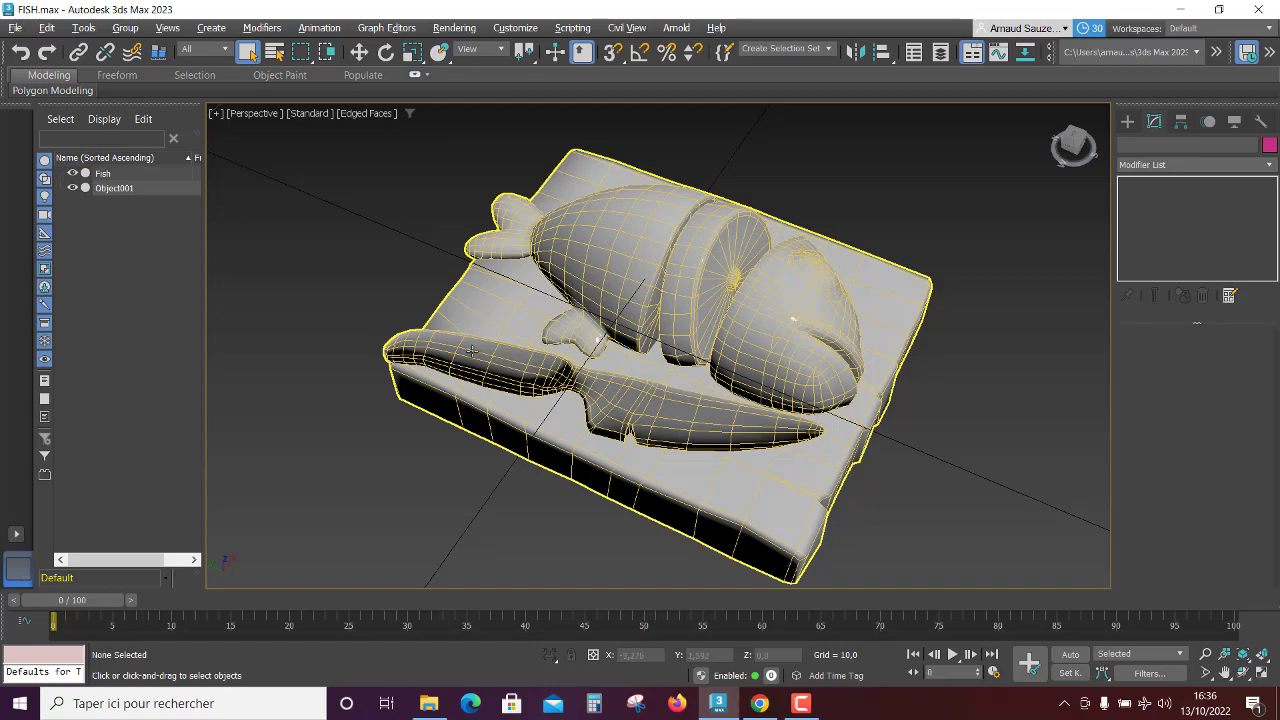
{"action": "middle_click_drag", "start_coordinate": [714, 465], "coordinate": [681, 403], "text": "alt"}
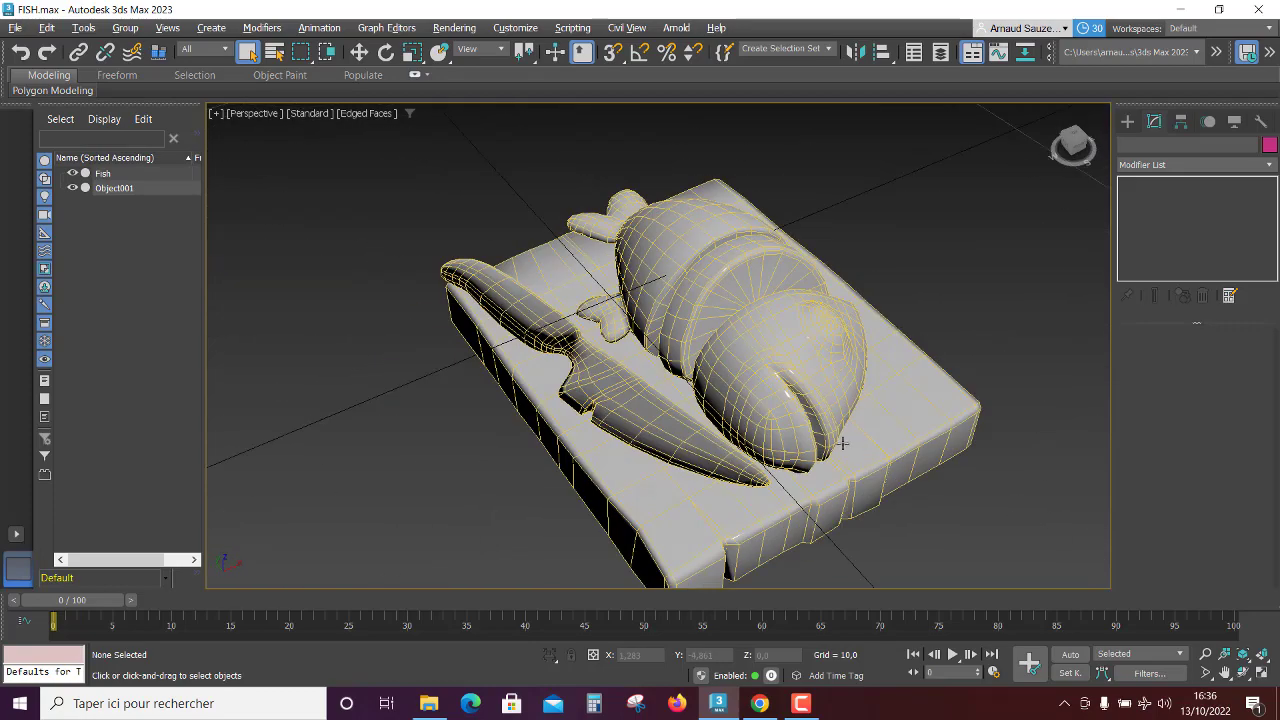
{"action": "middle_click_drag", "start_coordinate": [805, 377], "coordinate": [930, 419], "text": "alt"}
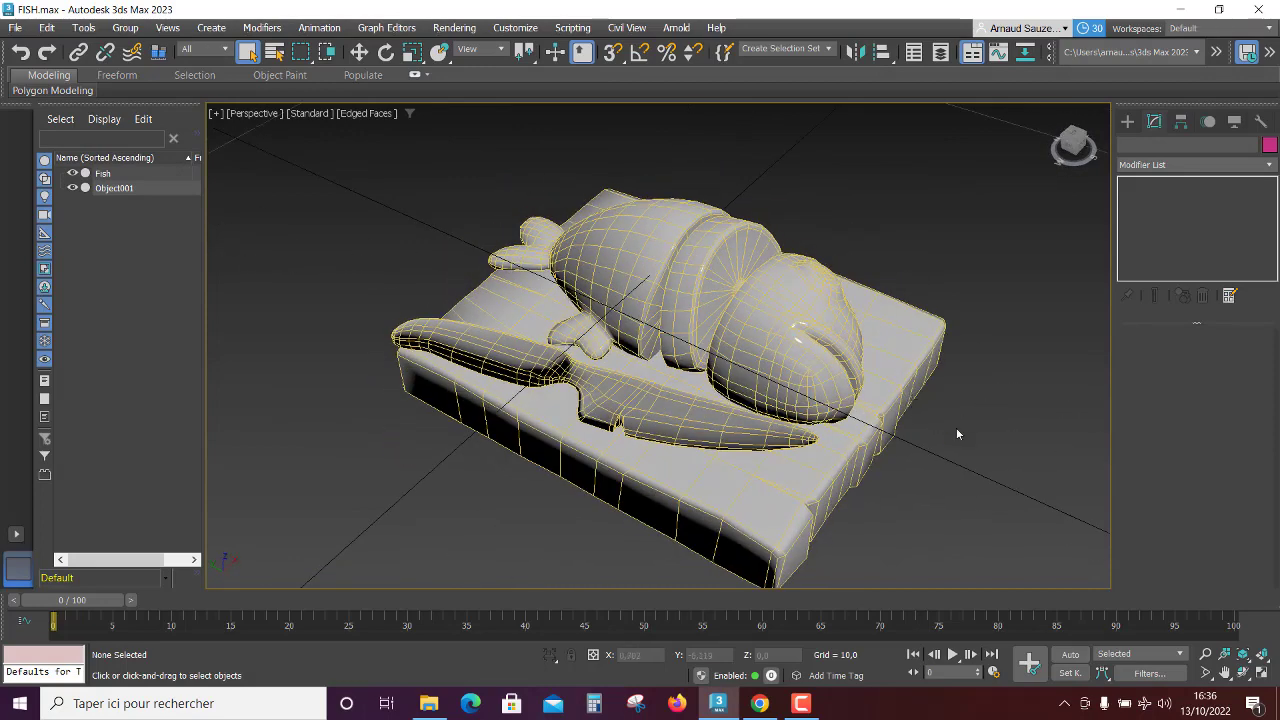
{"action": "scroll", "coordinate": [956, 427], "scroll_direction": "down", "scroll_amount": 2}
{"action": "scroll", "coordinate": [954, 427], "scroll_direction": "up", "scroll_amount": 5}
{"action": "scroll", "coordinate": [954, 424], "scroll_direction": "down", "scroll_amount": 5}
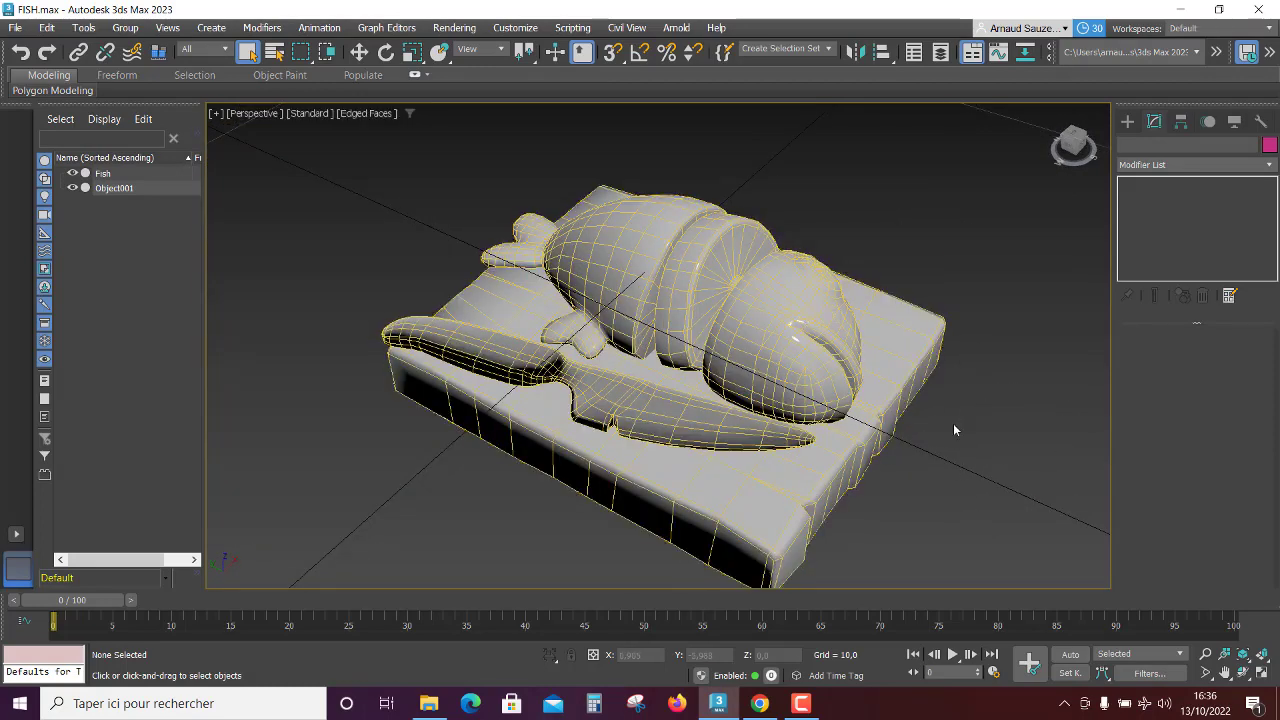
Step: Return the view near its original angle and select the Fish object
{"action": "mouse_move", "coordinate": [953, 423]}
{"action": "middle_mouse_down", "text": "alt"}
{"action": "mouse_move", "coordinate": [942, 437]}
{"action": "mouse_move", "coordinate": [953, 426]}
{"action": "middle_mouse_up", "text": "alt"}
{"action": "scroll", "coordinate": [953, 426], "scroll_direction": "down", "scroll_amount": 2}
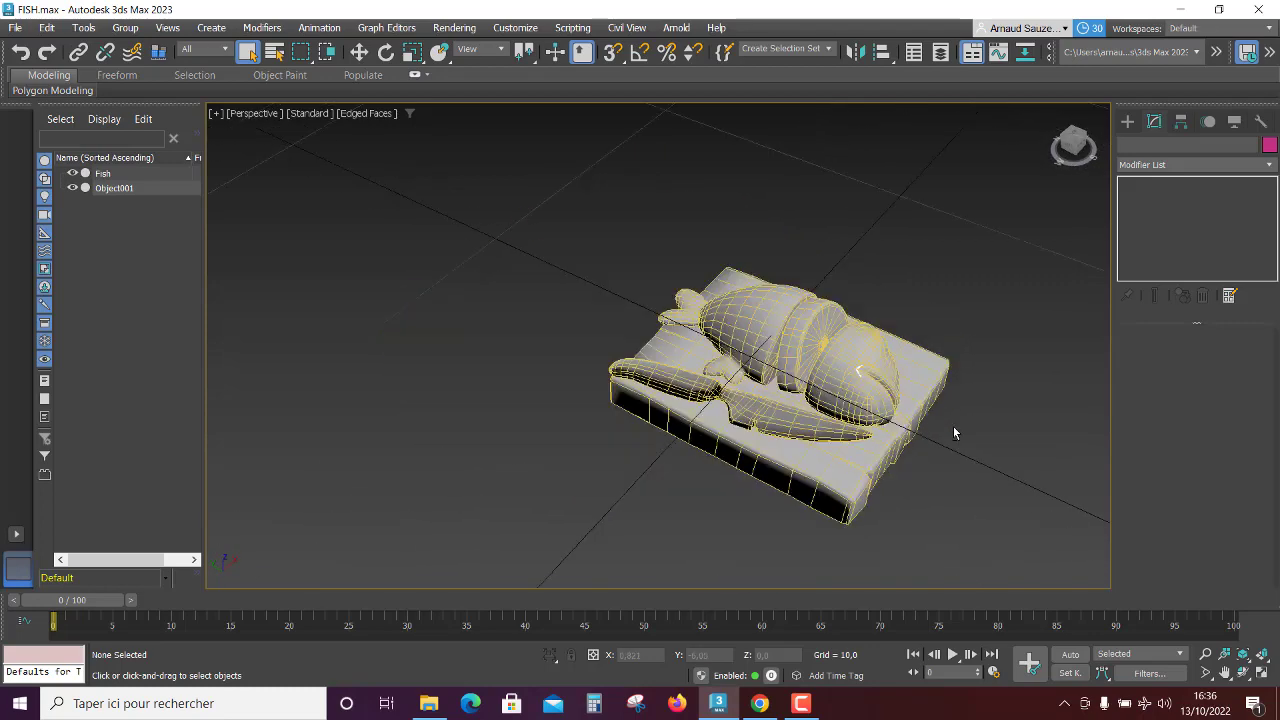
{"action": "scroll", "coordinate": [953, 426], "scroll_direction": "up", "scroll_amount": 3}
{"action": "left_click", "coordinate": [862, 348]}
{"action": "left_click", "coordinate": [862, 348]}
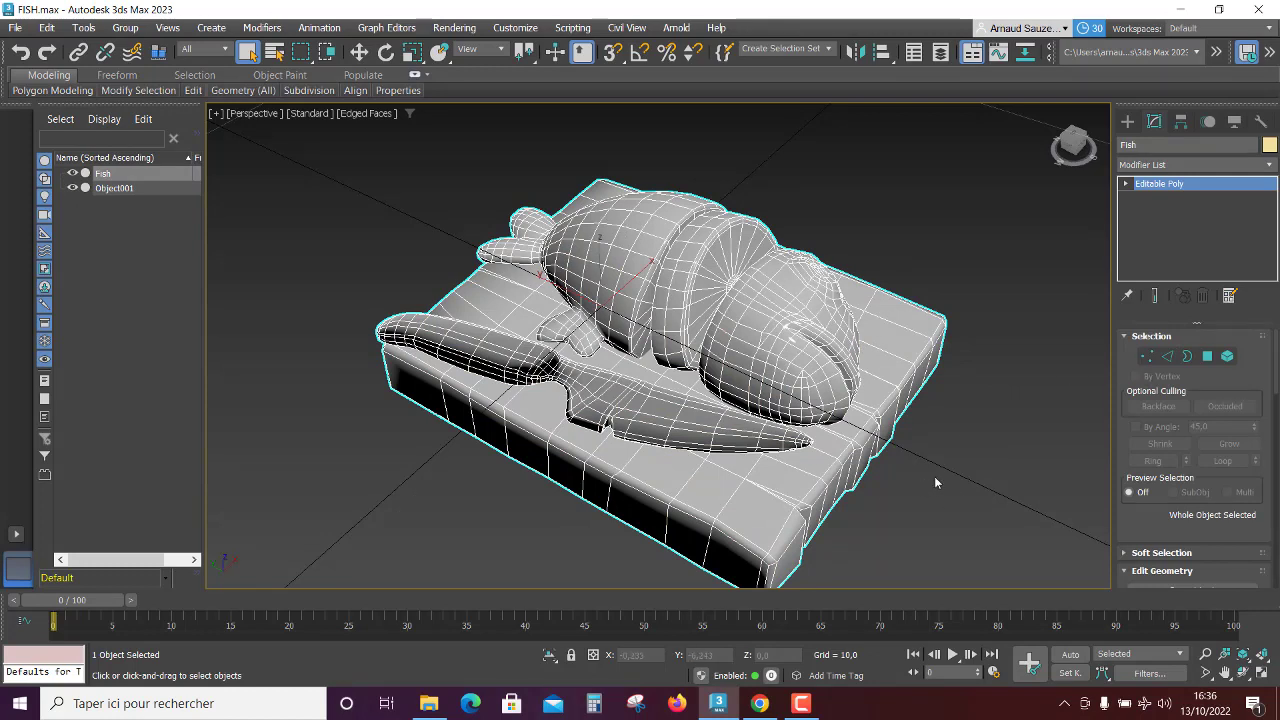
Step: In Element mode, detach the fish head as Object002
{"action": "left_click", "coordinate": [1229, 357]}
{"action": "left_click", "coordinate": [790, 342]}
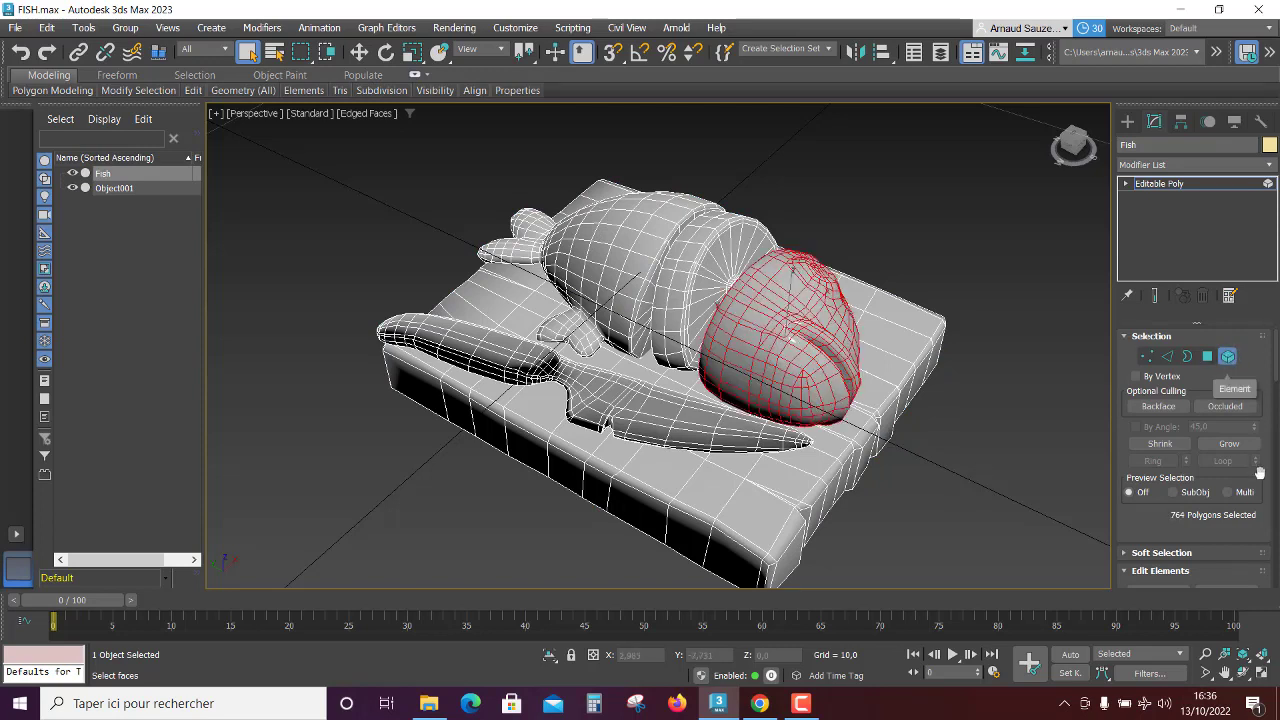
{"action": "scroll", "coordinate": [1259, 473], "scroll_direction": "down", "scroll_amount": 3}
{"action": "scroll", "coordinate": [1240, 455], "scroll_direction": "down", "scroll_amount": 3}
{"action": "scroll", "coordinate": [1230, 440], "scroll_direction": "down", "scroll_amount": 3}
{"action": "scroll", "coordinate": [1226, 437], "scroll_direction": "down", "scroll_amount": 3}
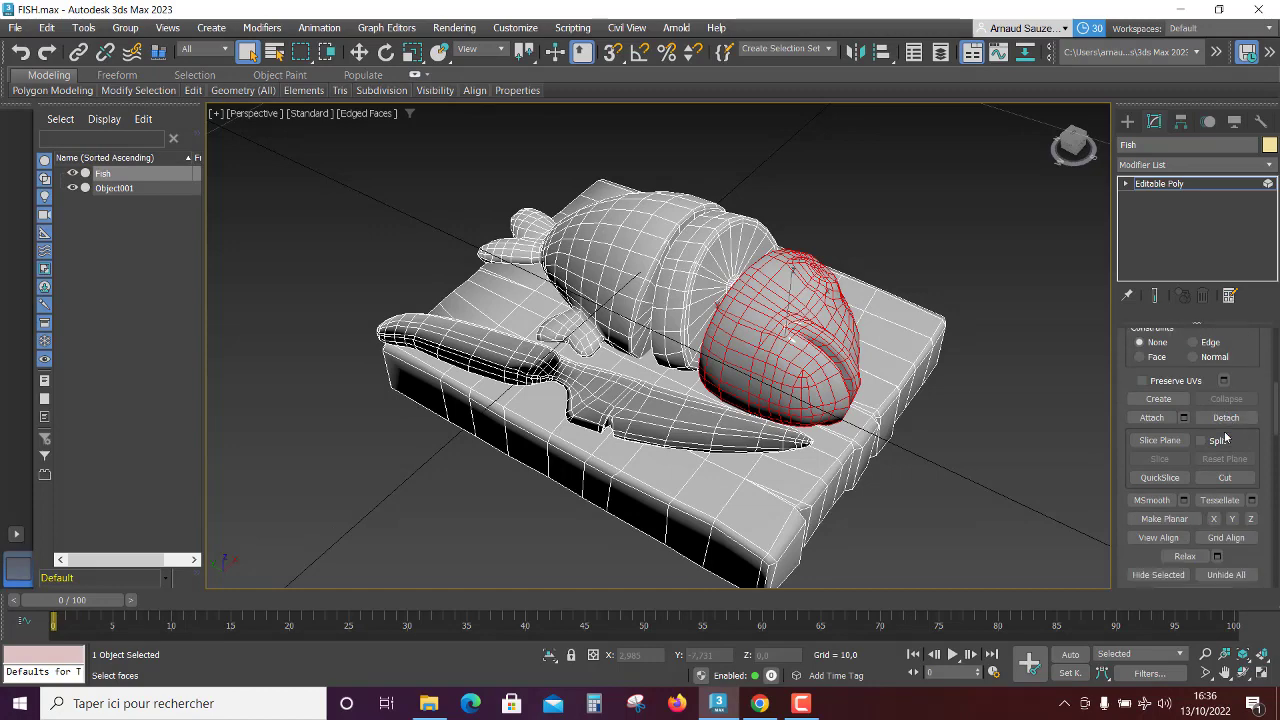
{"action": "left_click", "coordinate": [1226, 418]}
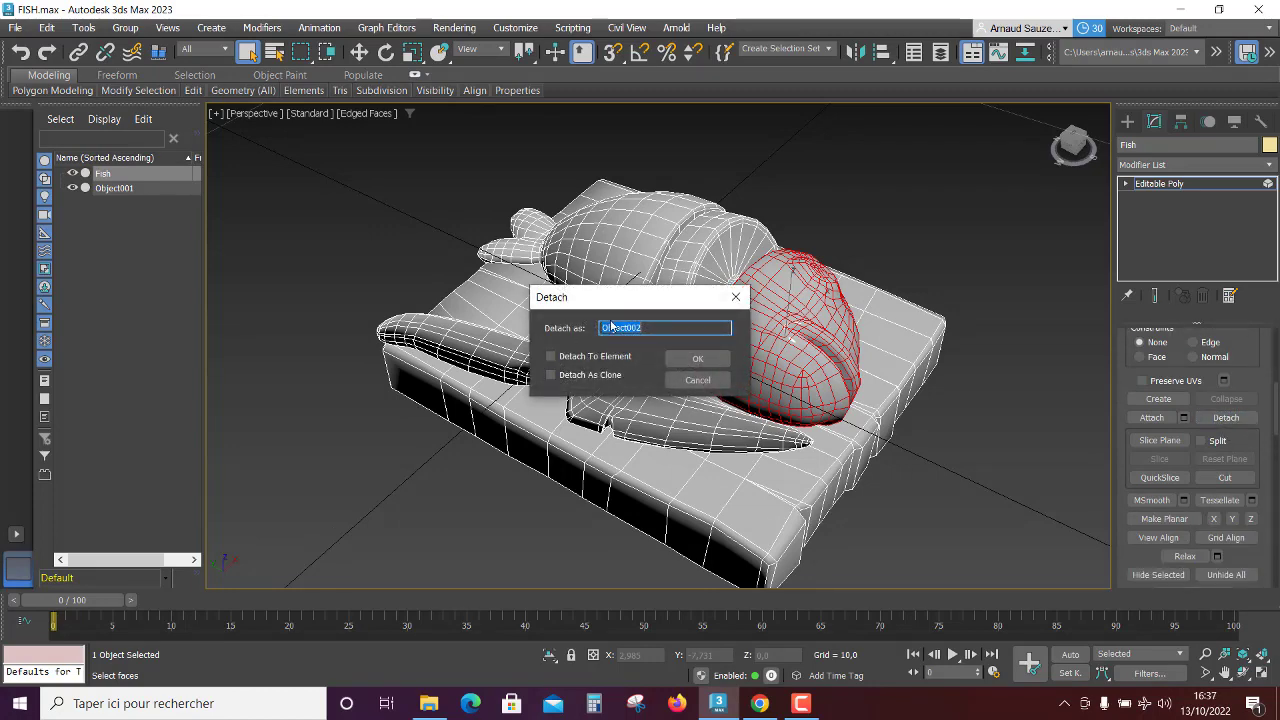
{"action": "left_click", "coordinate": [697, 358]}
Step: Detach the middle body piece and the next fish element as Object003 and Object004
{"action": "left_click", "coordinate": [711, 289]}
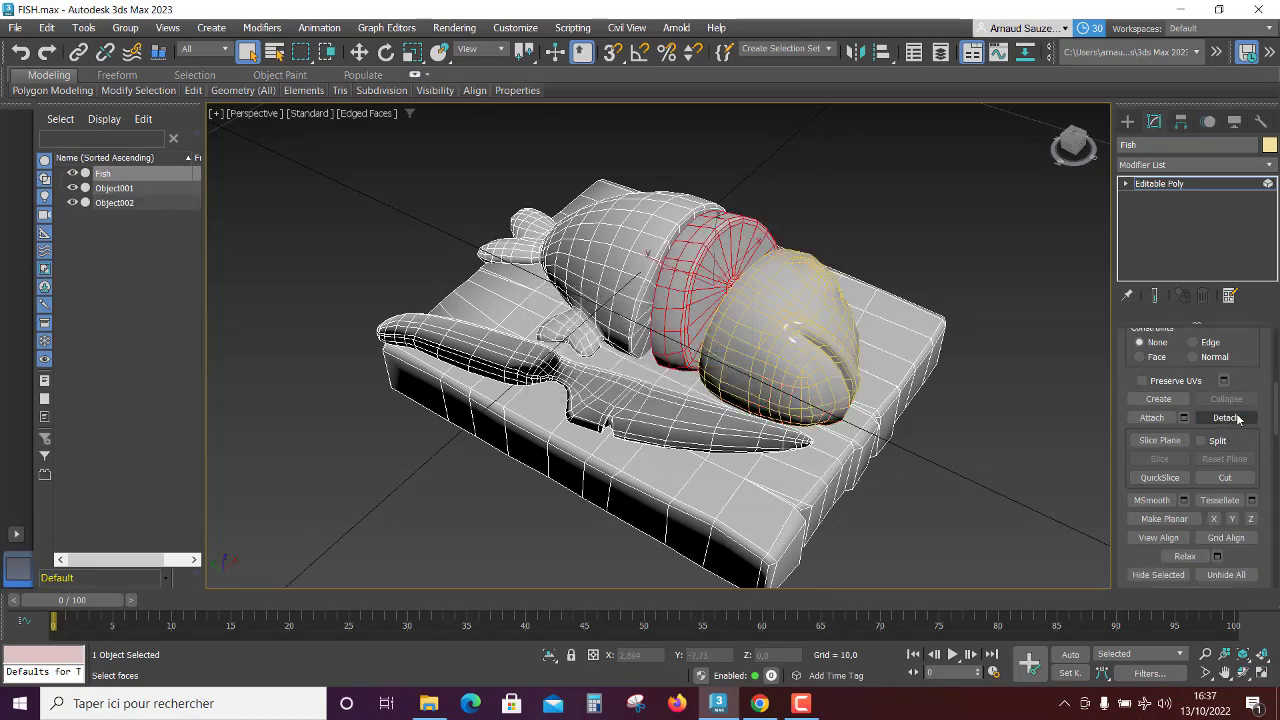
{"action": "left_click", "coordinate": [1226, 418]}
{"action": "left_click", "coordinate": [697, 358]}
{"action": "left_click", "coordinate": [600, 250]}
{"action": "left_click", "coordinate": [1226, 418]}
{"action": "left_click", "coordinate": [697, 358]}
Step: Detach the knife as Object005, exit element editing and deselect everything
{"action": "left_click", "coordinate": [470, 345]}
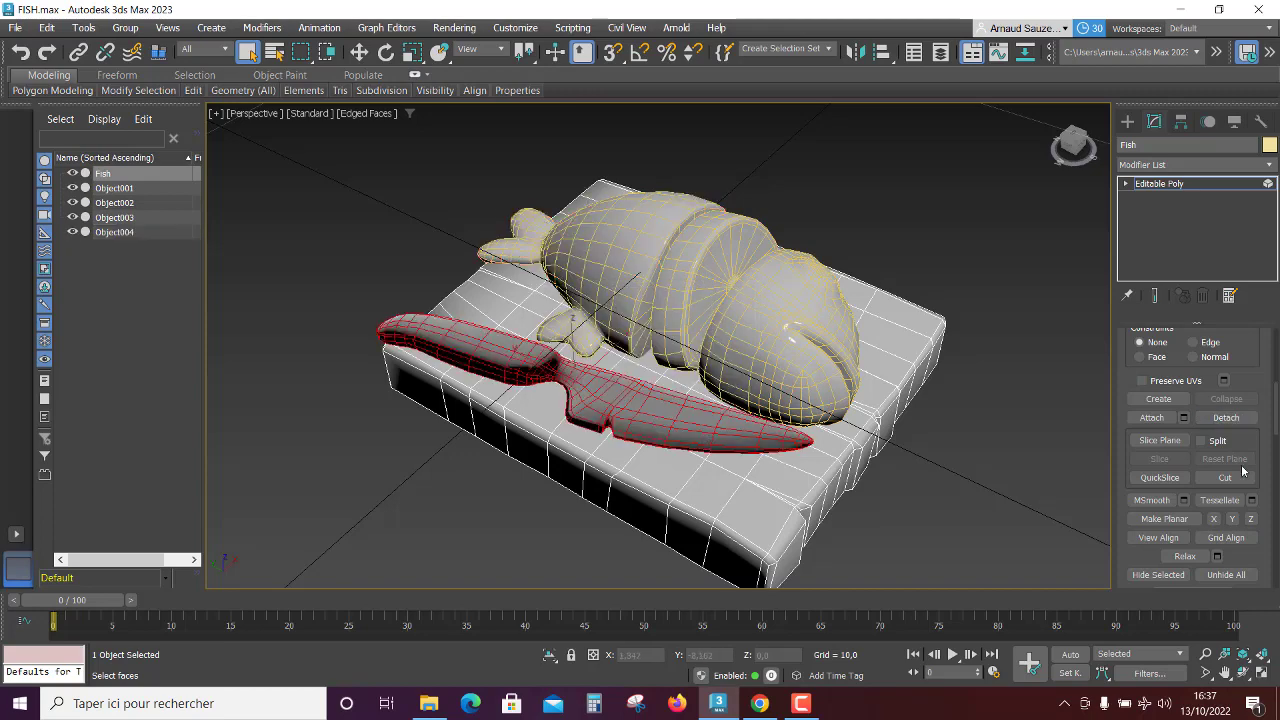
{"action": "left_click", "coordinate": [1226, 418]}
{"action": "key", "text": "Return"}
{"action": "key", "text": "6"}
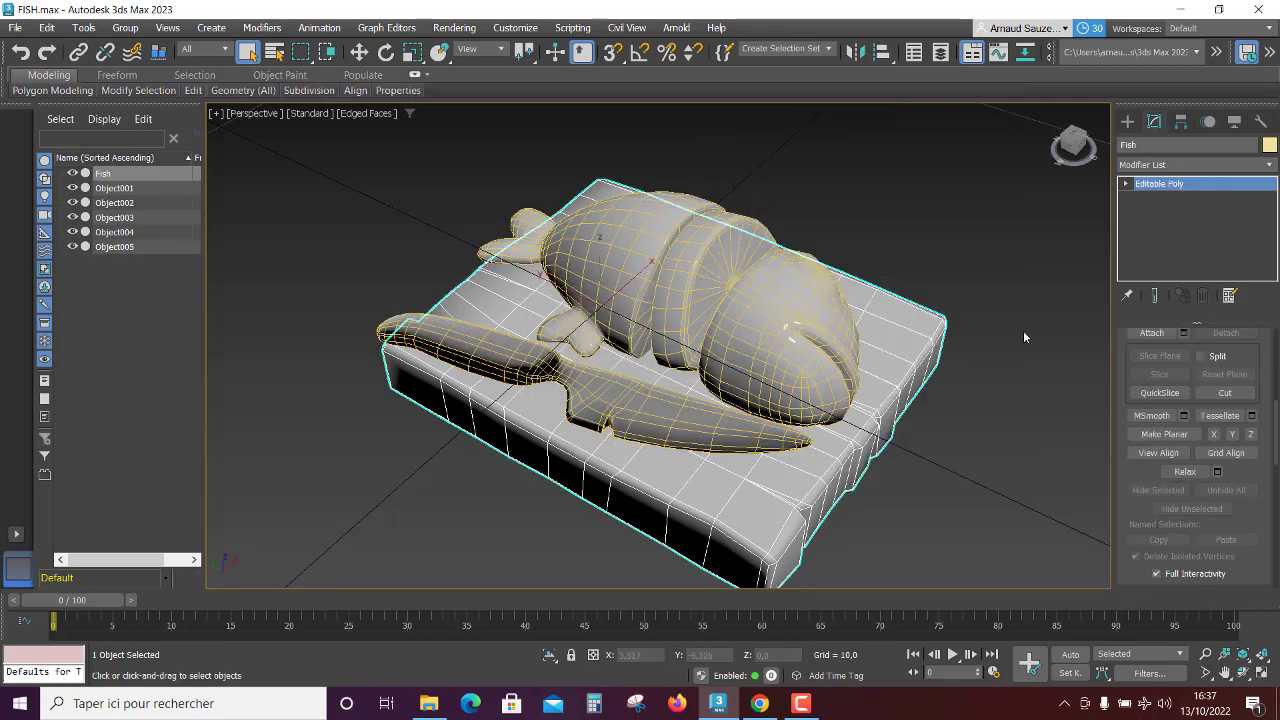
{"action": "left_click", "coordinate": [1023, 330]}
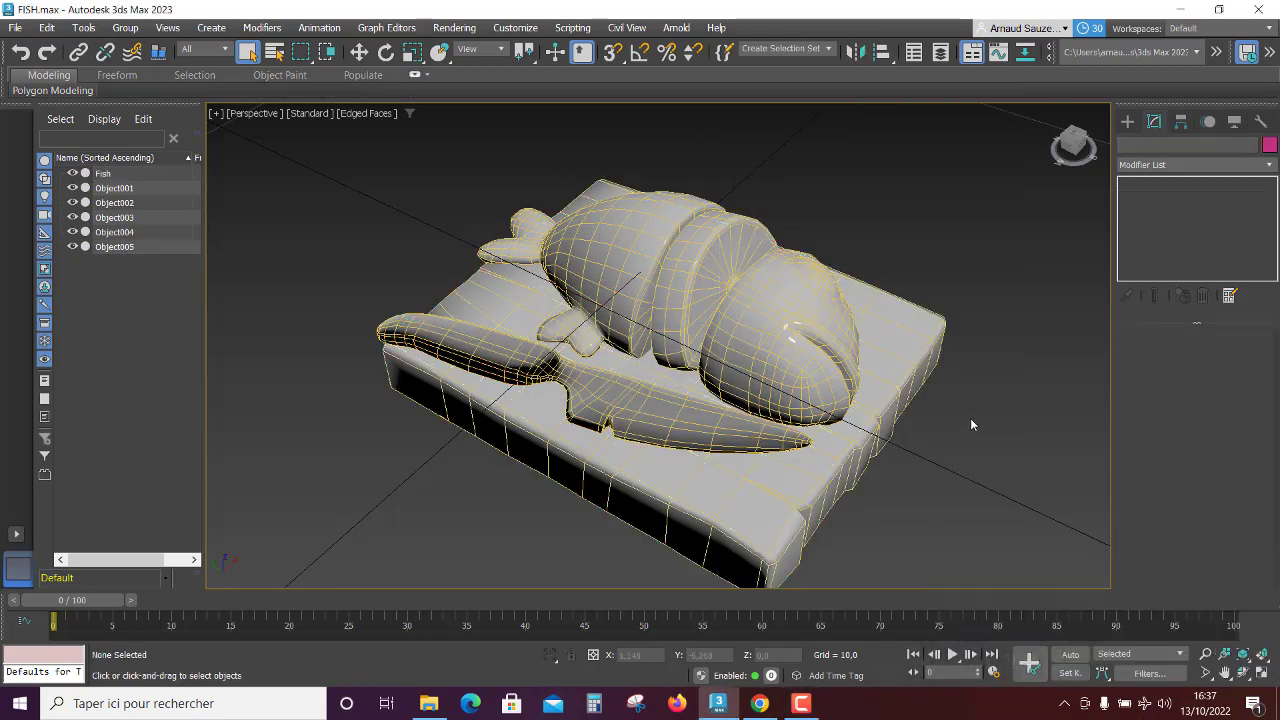
Step: Select the fish head Object002, use Hide Unselected, then orbit around it
{"action": "left_click", "coordinate": [803, 315]}
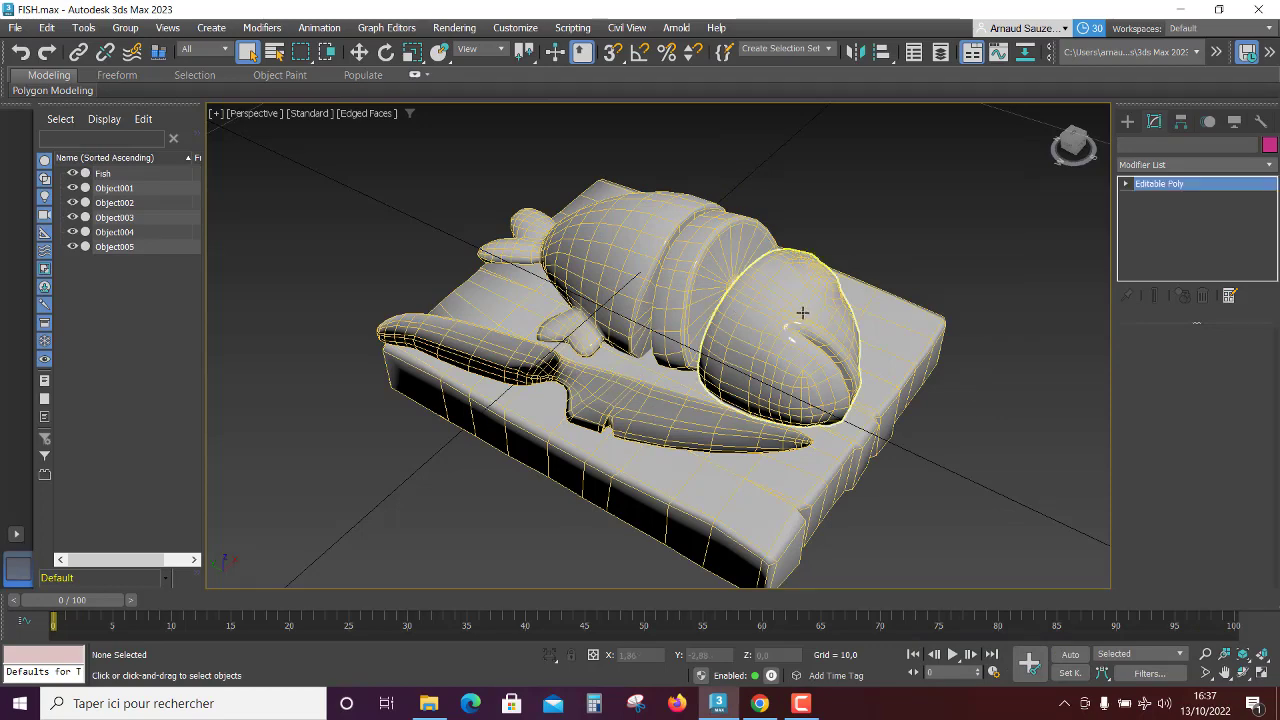
{"action": "right_click", "coordinate": [822, 314]}
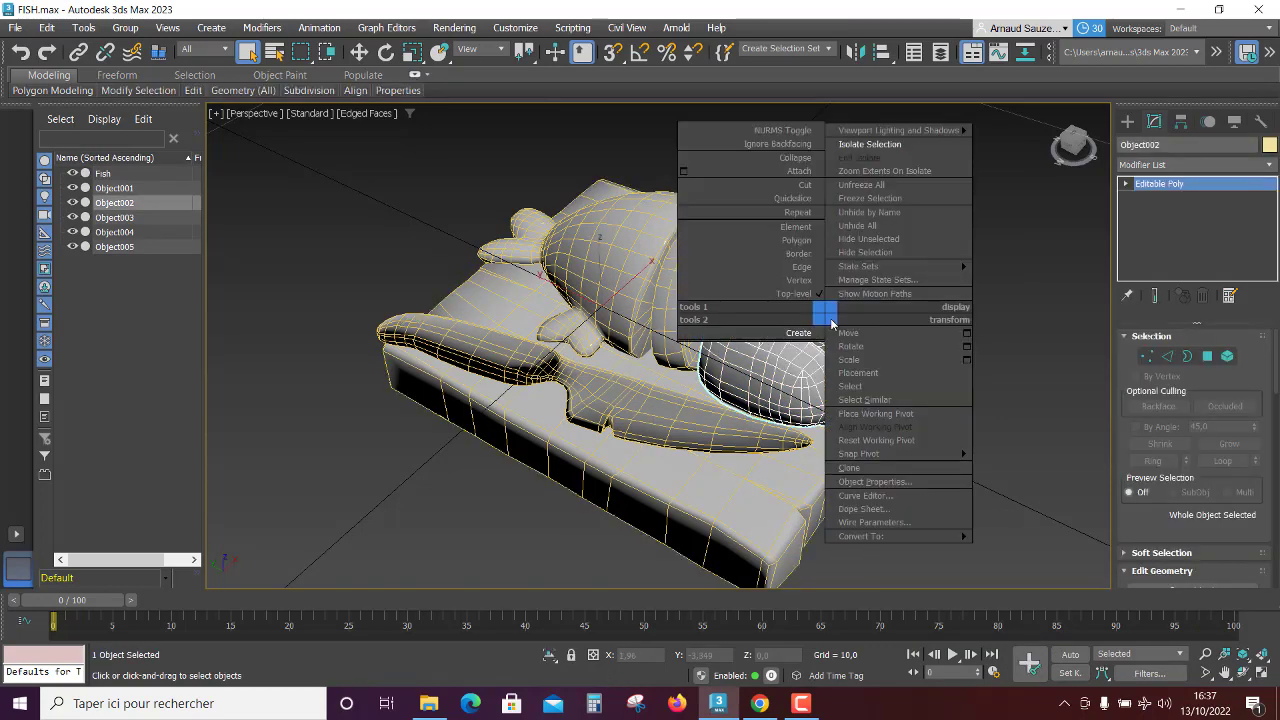
{"action": "left_click", "coordinate": [883, 147]}
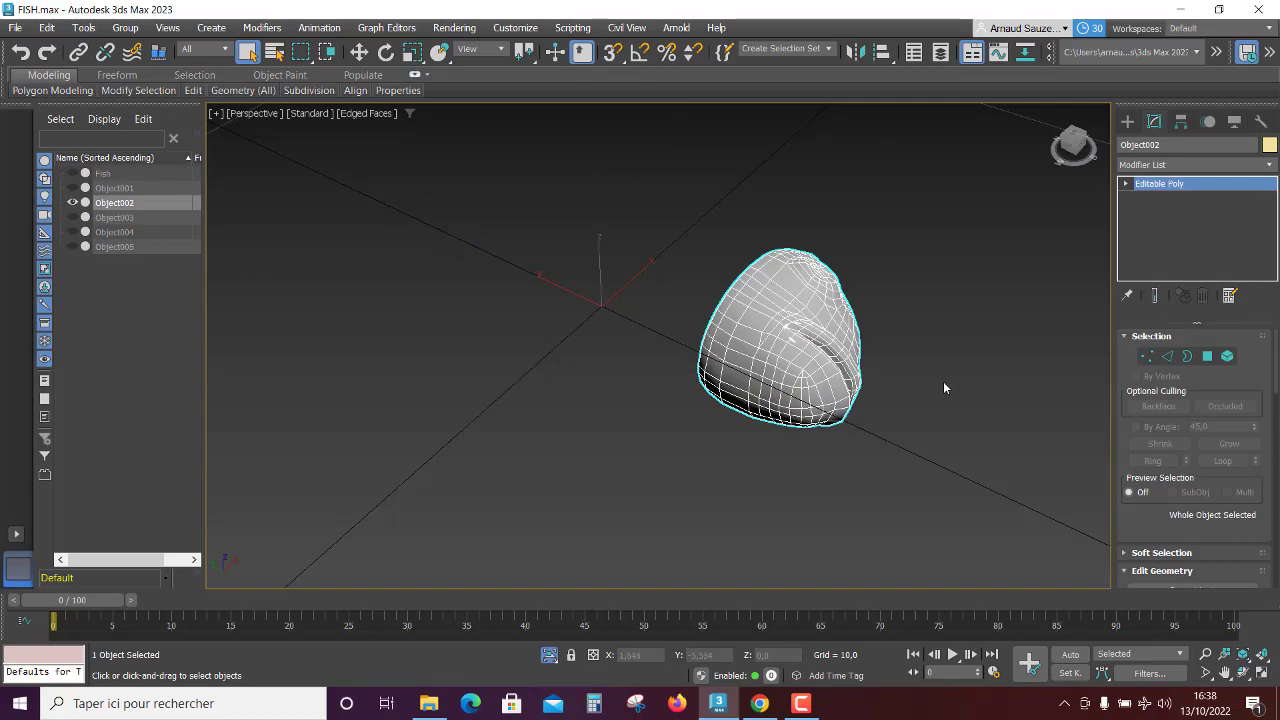
{"action": "scroll", "coordinate": [943, 381], "scroll_direction": "up", "scroll_amount": 3}
{"action": "mouse_move", "coordinate": [724, 471]}
{"action": "middle_mouse_down", "text": "alt"}
{"action": "mouse_move", "coordinate": [835, 481]}
{"action": "mouse_move", "coordinate": [664, 380]}
{"action": "mouse_move", "coordinate": [848, 421]}
{"action": "mouse_move", "coordinate": [895, 481]}
{"action": "mouse_move", "coordinate": [948, 463]}
{"action": "mouse_move", "coordinate": [891, 468]}
{"action": "mouse_move", "coordinate": [940, 324]}
{"action": "middle_mouse_up", "text": "alt"}
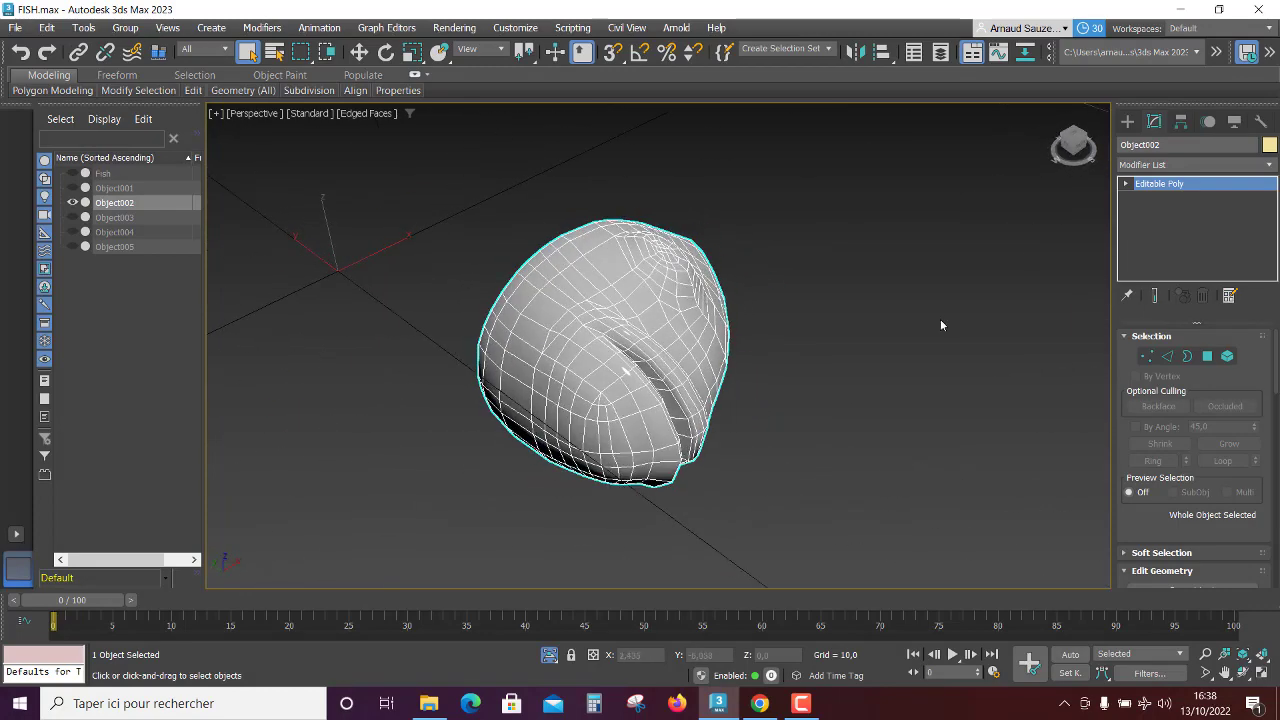
Step: Add an Unwrap UVW modifier to the fish head
{"action": "left_click", "coordinate": [1160, 166]}
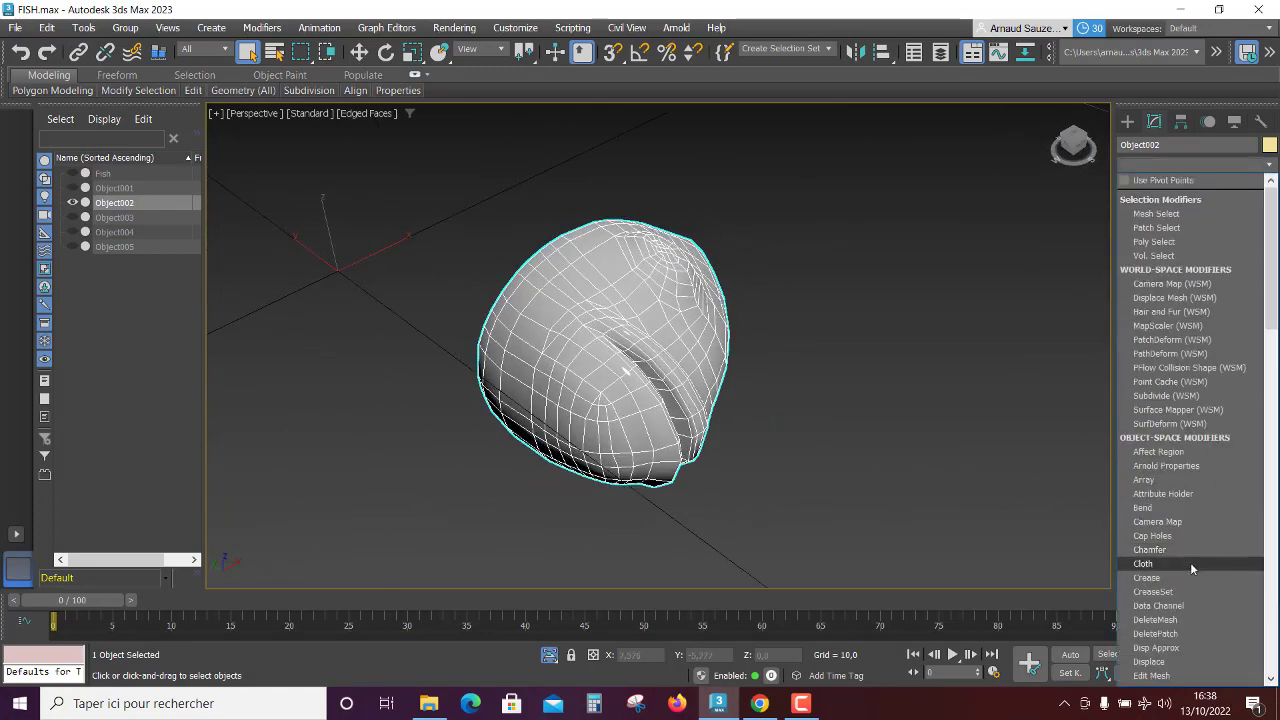
{"action": "scroll", "coordinate": [1190, 565], "scroll_direction": "down", "scroll_amount": 5}
{"action": "left_click", "coordinate": [1180, 461]}
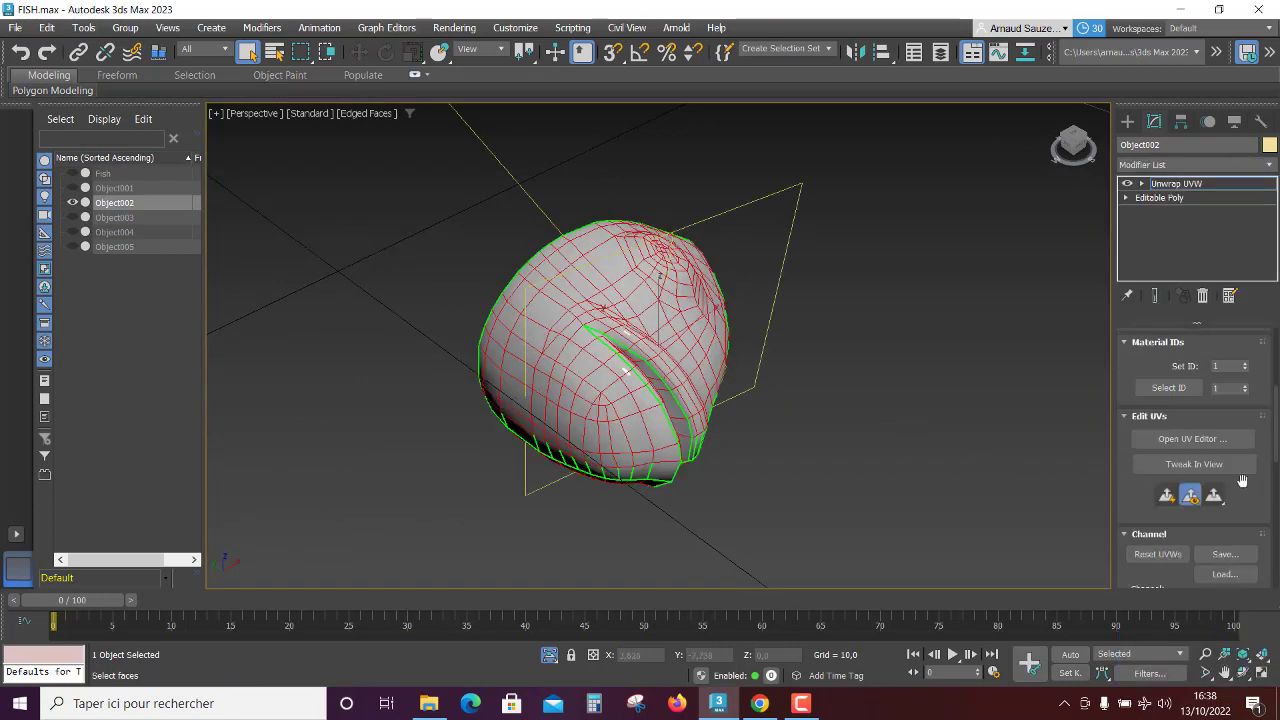
{"action": "scroll", "coordinate": [1241, 481], "scroll_direction": "down", "scroll_amount": 3}
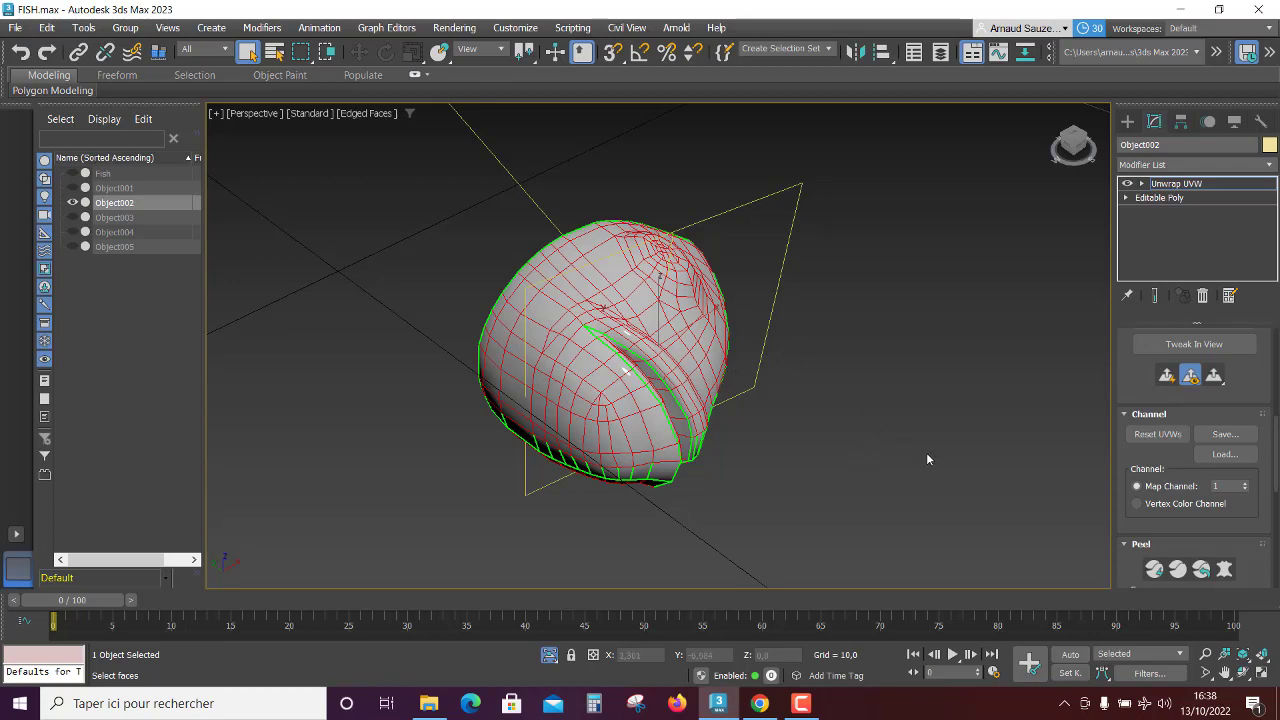
Step: Apply a Quick Planar Map to the fish head faces and inspect it from the side
{"action": "mouse_move", "coordinate": [916, 464]}
{"action": "middle_mouse_down", "text": "alt"}
{"action": "mouse_move", "coordinate": [840, 457]}
{"action": "mouse_move", "coordinate": [996, 432]}
{"action": "middle_mouse_up", "text": "alt"}
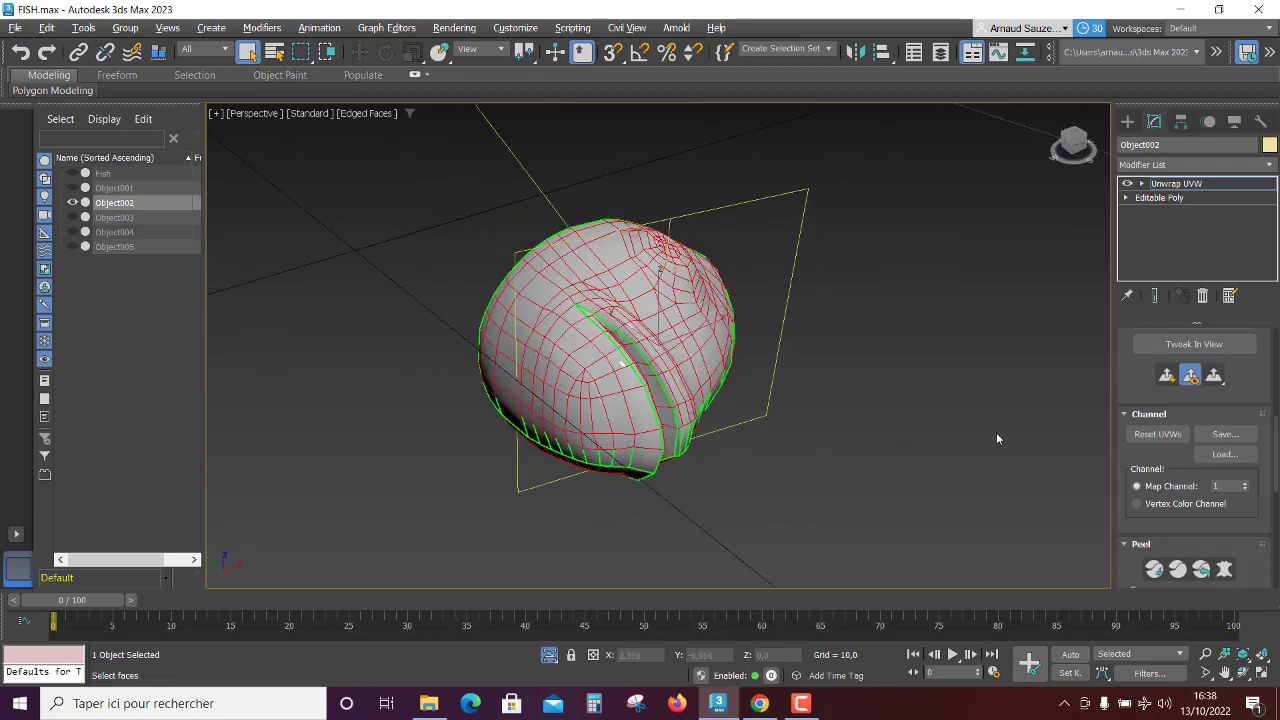
{"action": "left_click", "coordinate": [1166, 376]}
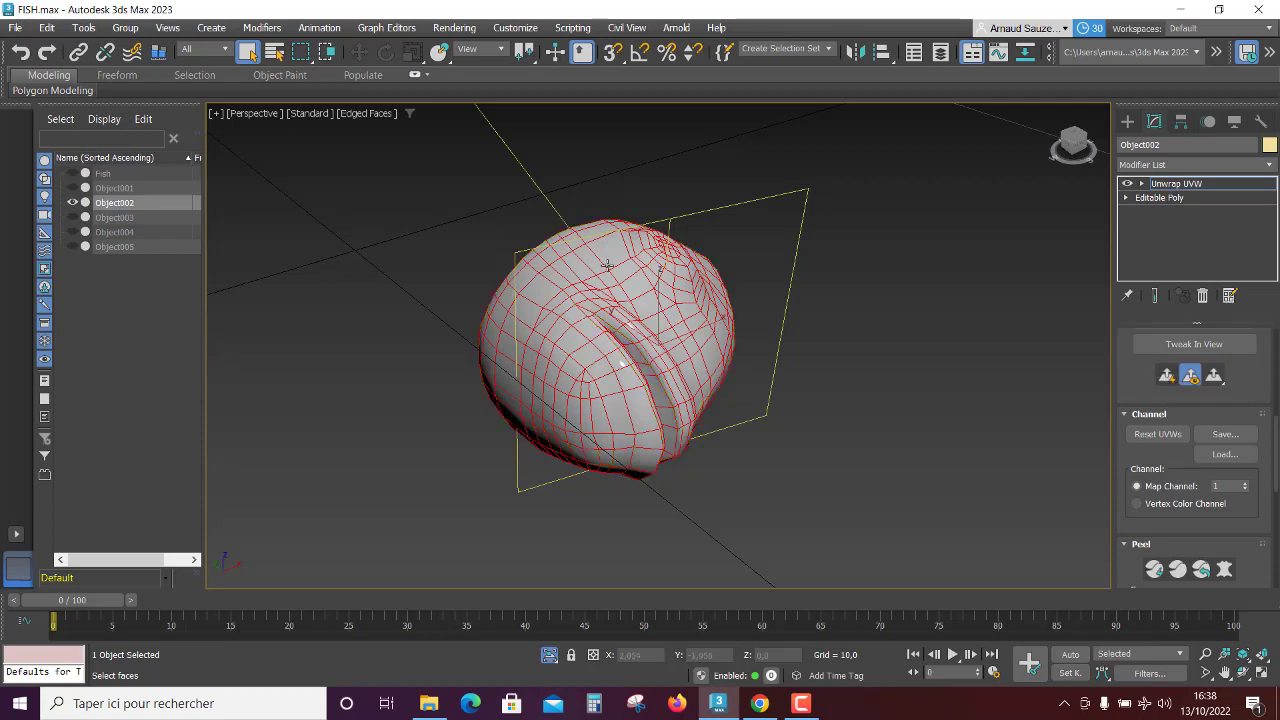
{"action": "mouse_move", "coordinate": [619, 466]}
{"action": "middle_mouse_down", "text": "alt"}
{"action": "mouse_move", "coordinate": [663, 477]}
{"action": "mouse_move", "coordinate": [606, 517]}
{"action": "mouse_move", "coordinate": [720, 477]}
{"action": "mouse_move", "coordinate": [687, 459]}
{"action": "mouse_move", "coordinate": [620, 500]}
{"action": "middle_mouse_up", "text": "alt"}
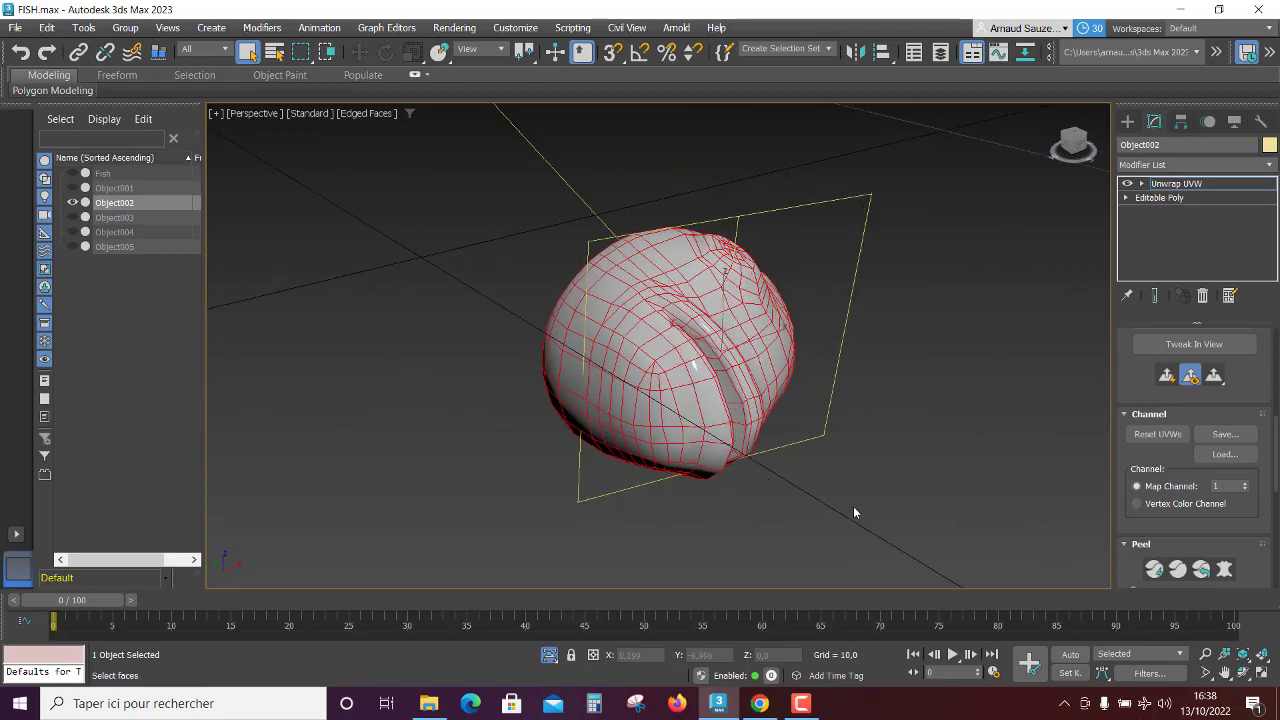
{"action": "scroll", "coordinate": [1195, 450], "scroll_direction": "up", "scroll_amount": 1}
{"action": "scroll", "coordinate": [1195, 450], "scroll_direction": "up", "scroll_amount": 1}
{"action": "scroll", "coordinate": [1195, 450], "scroll_direction": "up", "scroll_amount": 1}
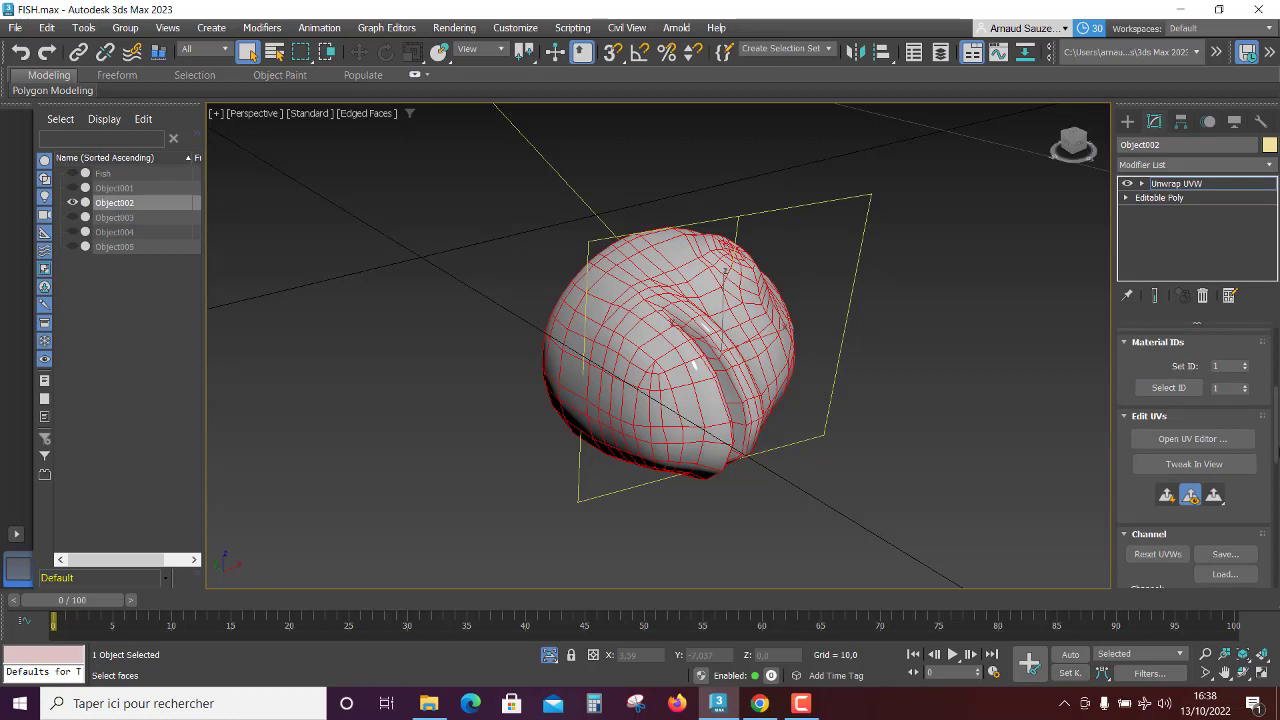
{"action": "scroll", "coordinate": [1179, 520], "scroll_direction": "down", "scroll_amount": 1}
{"action": "scroll", "coordinate": [1179, 520], "scroll_direction": "down", "scroll_amount": 1}
{"action": "scroll", "coordinate": [1179, 520], "scroll_direction": "down", "scroll_amount": 1}
{"action": "scroll", "coordinate": [1179, 520], "scroll_direction": "down", "scroll_amount": 1}
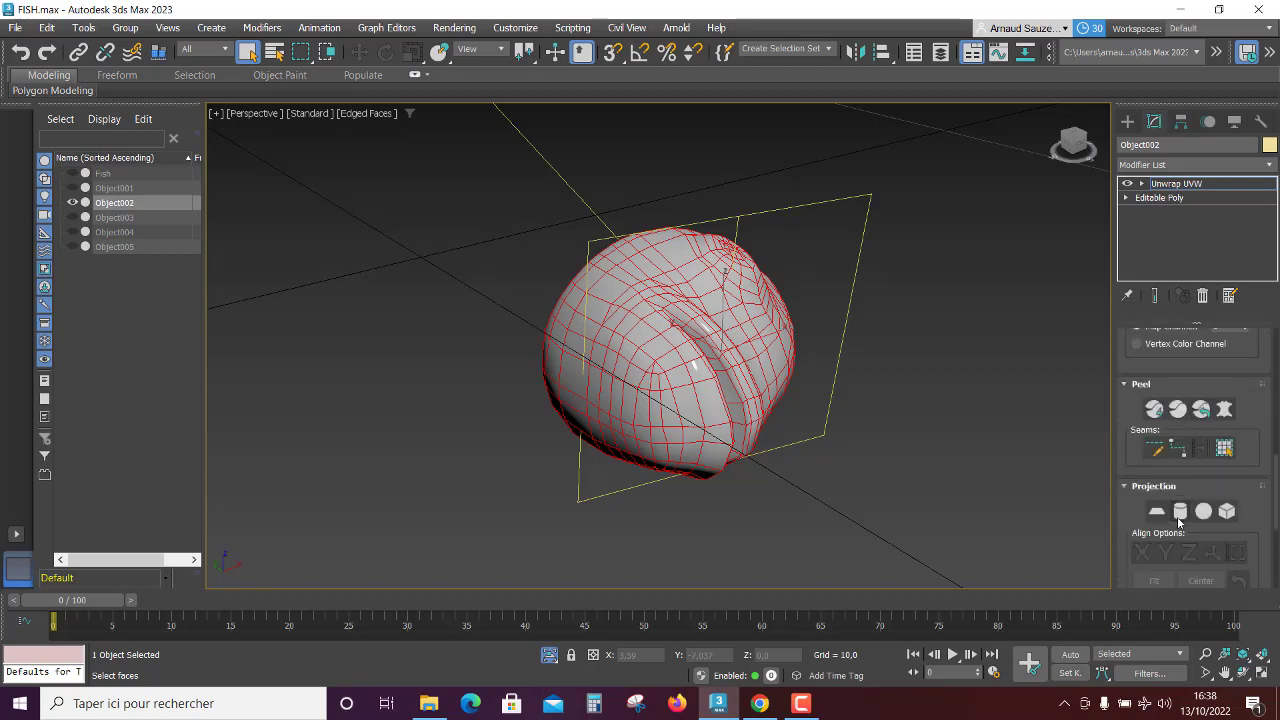
{"action": "scroll", "coordinate": [1179, 518], "scroll_direction": "down", "scroll_amount": 1}
{"action": "scroll", "coordinate": [1215, 490], "scroll_direction": "up", "scroll_amount": 2}
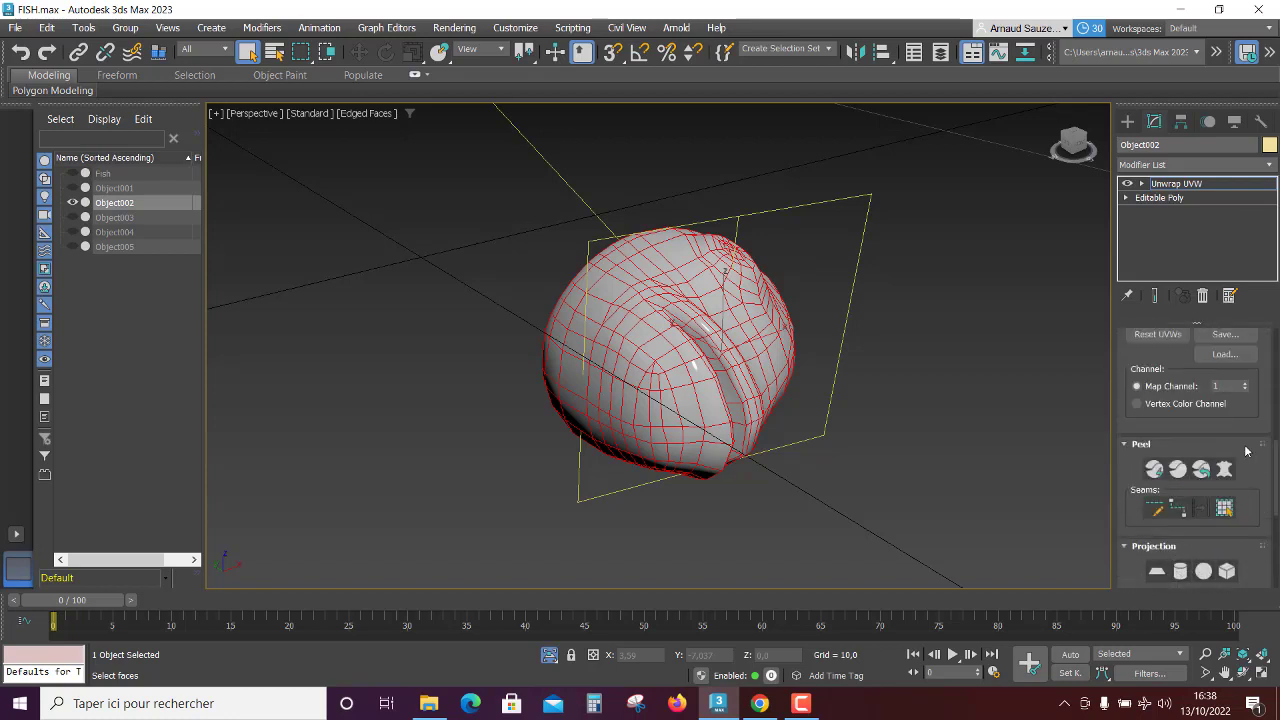
{"action": "scroll", "coordinate": [1235, 482], "scroll_direction": "up", "scroll_amount": 2}
{"action": "scroll", "coordinate": [1250, 476], "scroll_direction": "up", "scroll_amount": 1}
{"action": "scroll", "coordinate": [1252, 474], "scroll_direction": "up", "scroll_amount": 1}
{"action": "scroll", "coordinate": [1254, 475], "scroll_direction": "up", "scroll_amount": 1}
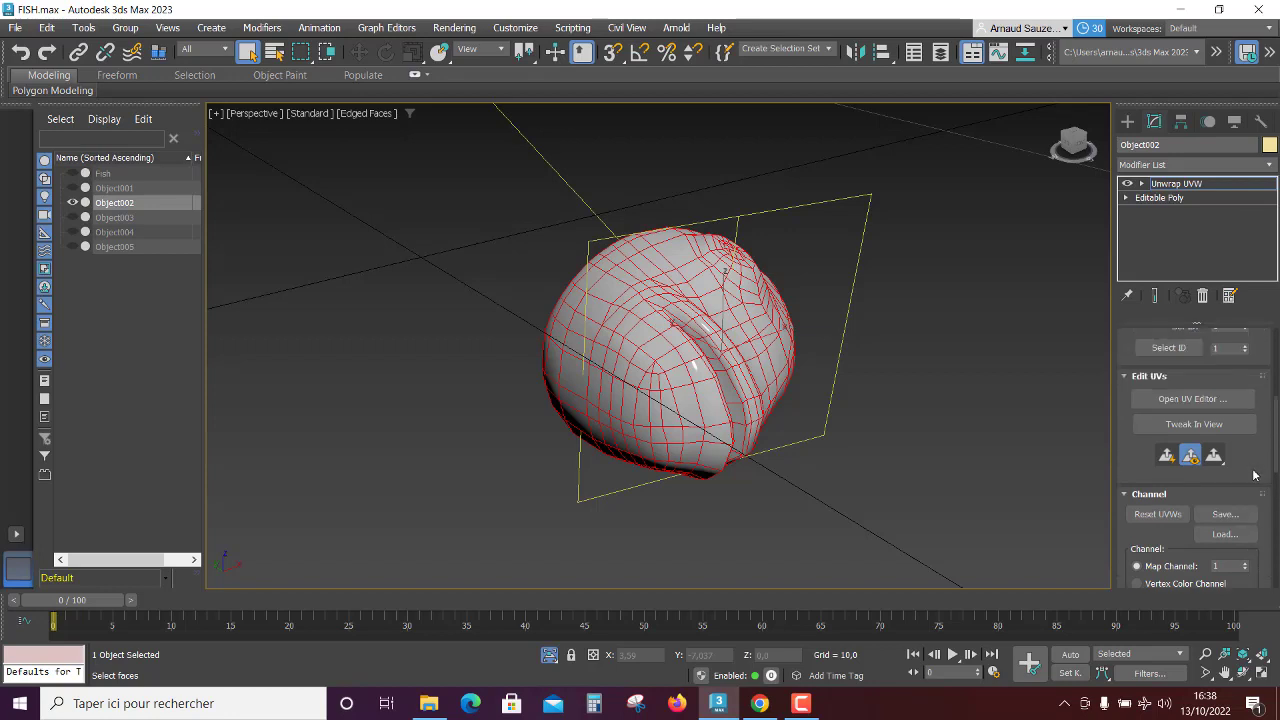
Step: Clear the fish head's face selection and scroll down to the Peel rollout
{"action": "left_click", "coordinate": [801, 703]}
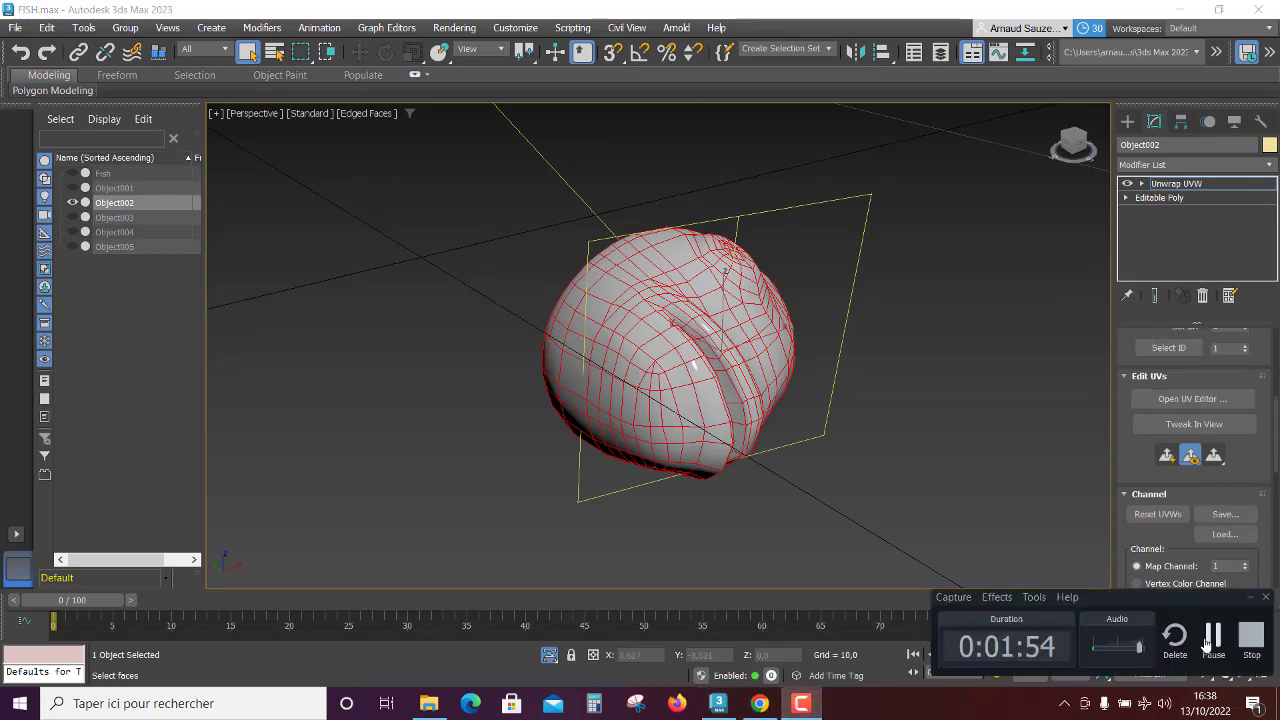
{"action": "left_click", "coordinate": [1207, 645]}
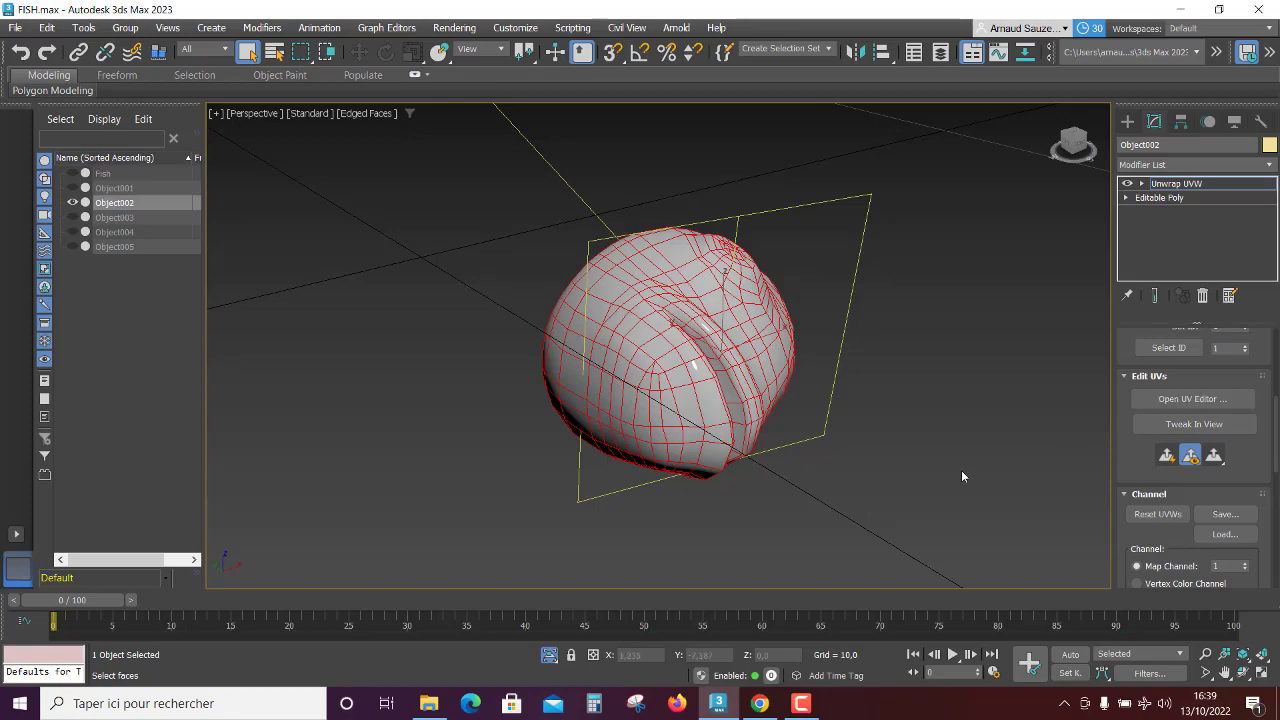
{"action": "middle_click_drag", "start_coordinate": [962, 476], "coordinate": [948, 471], "text": "alt"}
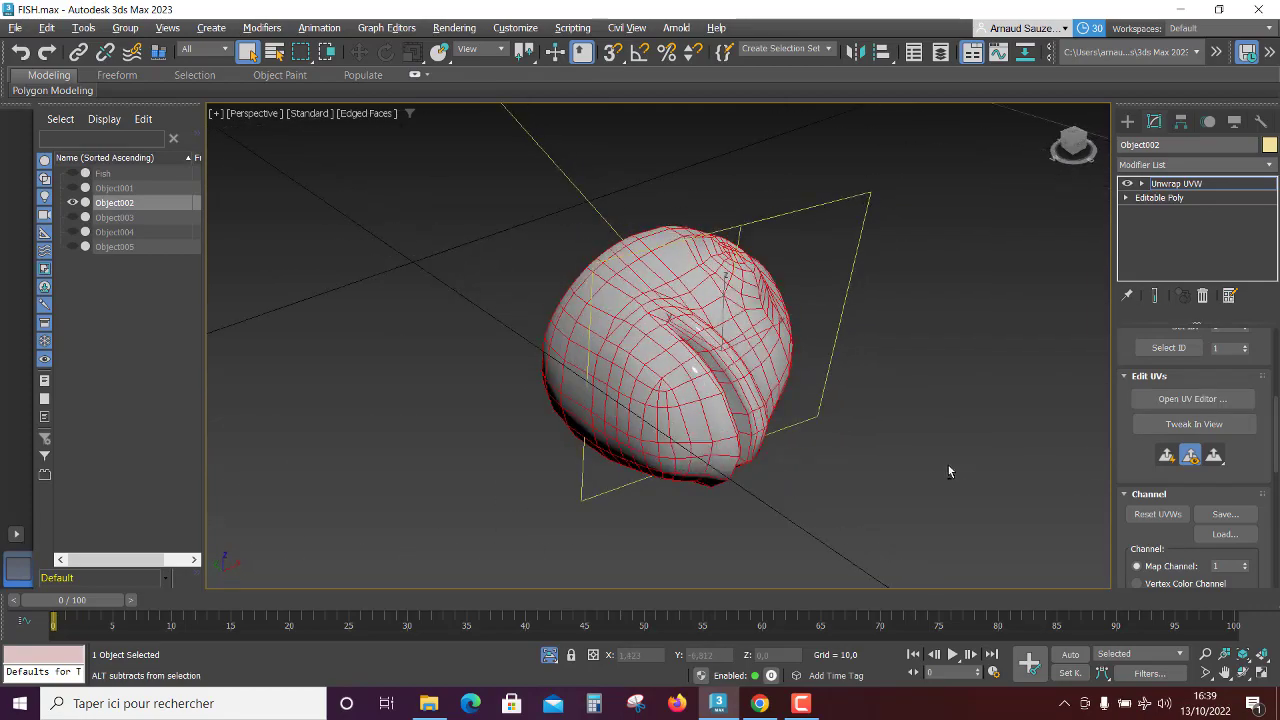
{"action": "scroll", "coordinate": [943, 350], "scroll_direction": "up", "scroll_amount": 5}
{"action": "scroll", "coordinate": [928, 360], "scroll_direction": "down", "scroll_amount": 5}
{"action": "scroll", "coordinate": [981, 400], "scroll_direction": "up", "scroll_amount": 5}
{"action": "scroll", "coordinate": [914, 410], "scroll_direction": "down", "scroll_amount": 5}
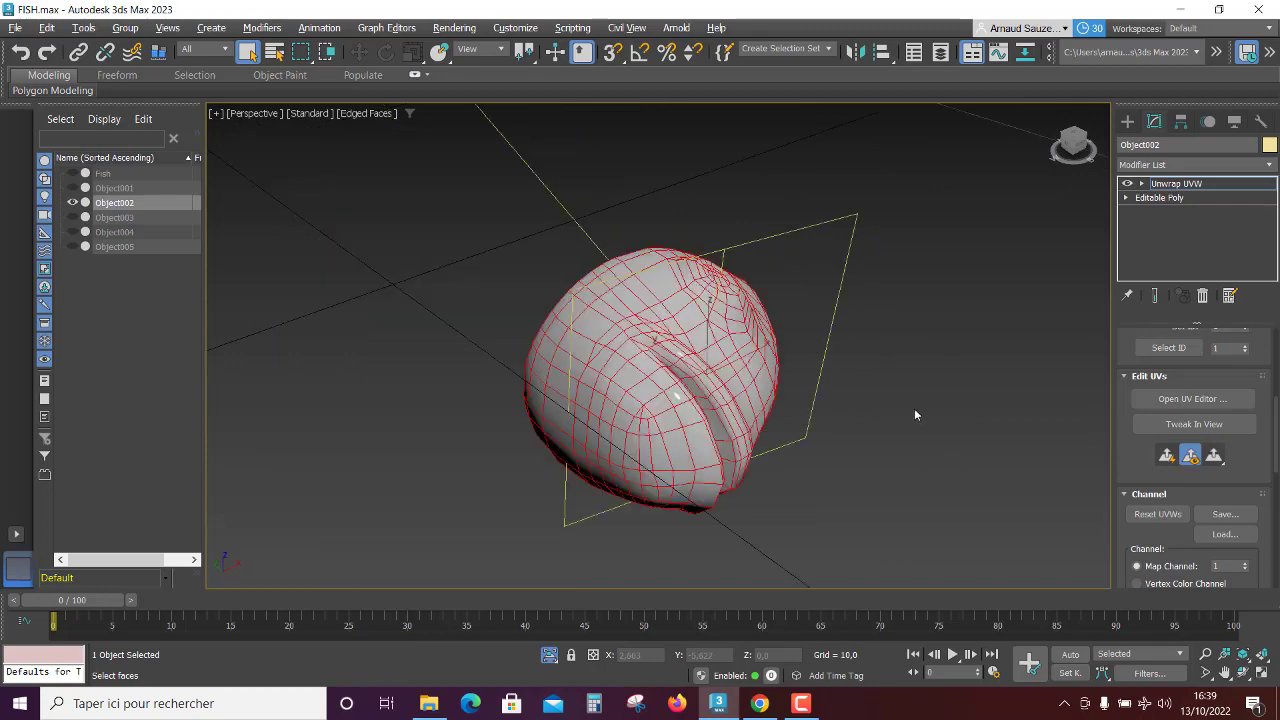
{"action": "left_click", "coordinate": [905, 446]}
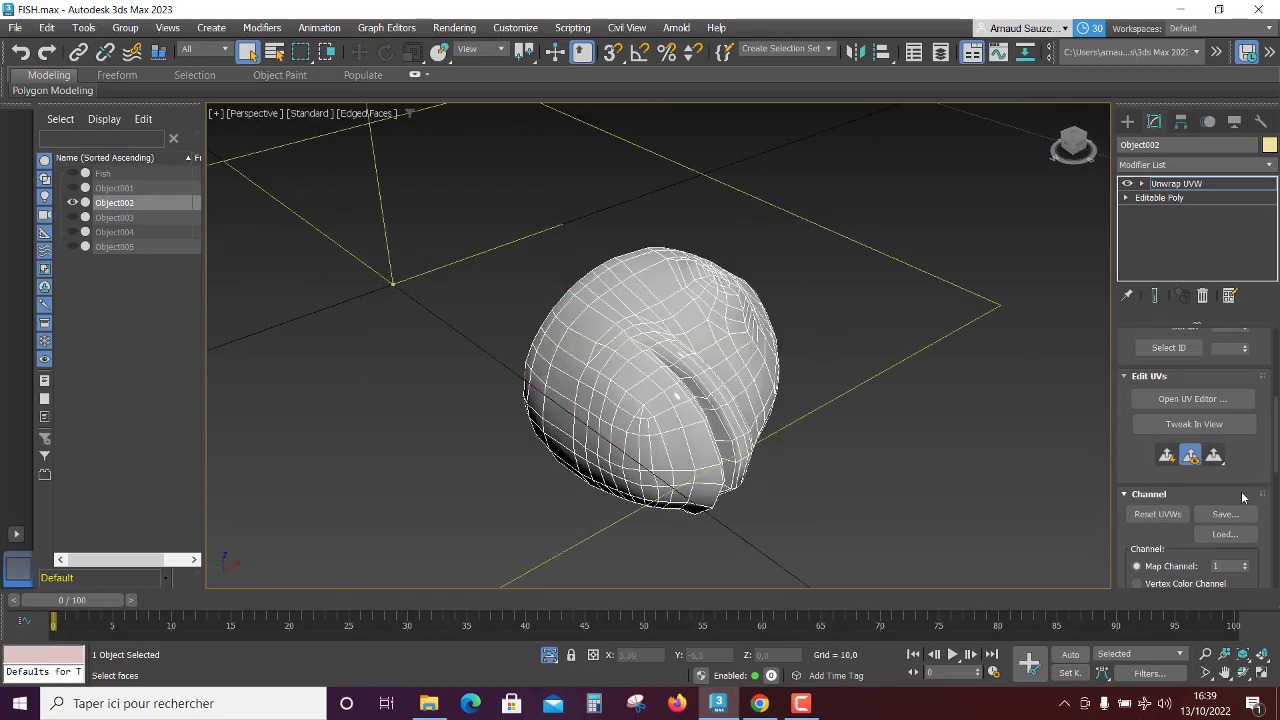
{"action": "scroll", "coordinate": [1243, 497], "scroll_direction": "down", "scroll_amount": 2}
{"action": "scroll", "coordinate": [1229, 451], "scroll_direction": "down", "scroll_amount": 3}
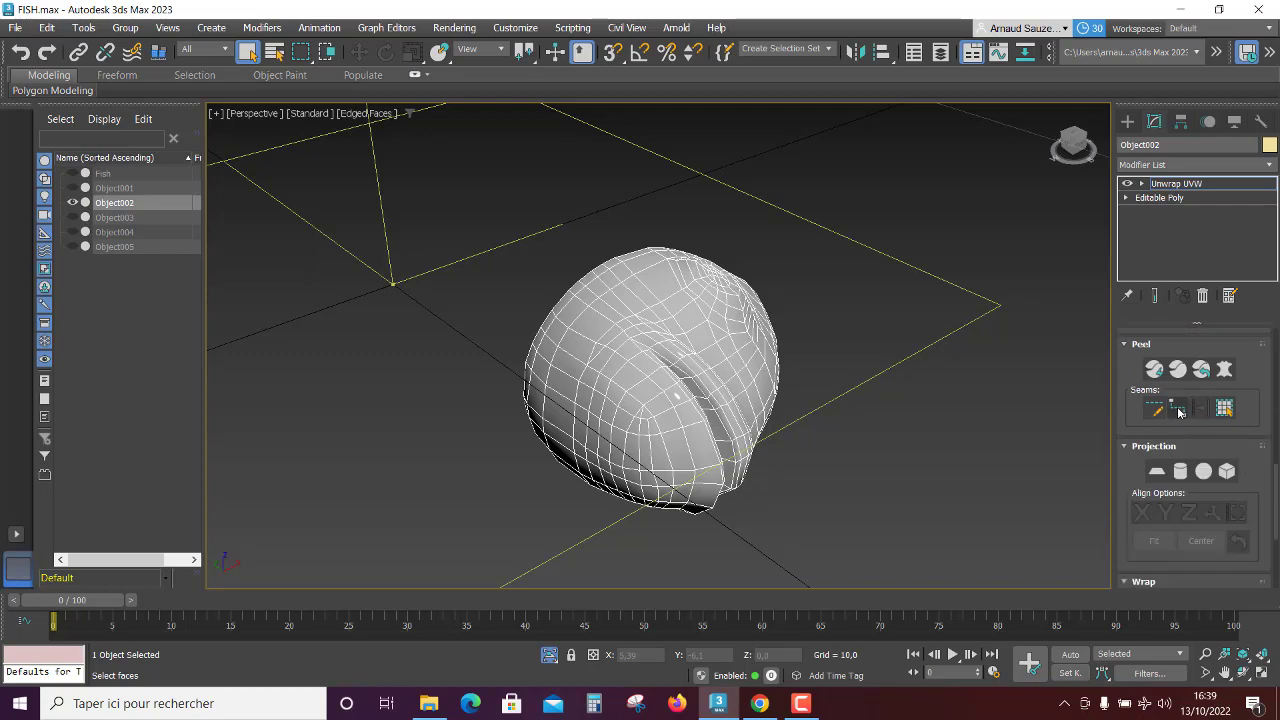
Step: With Point to Point Seams, draw a seam down the fold of the fish head
{"action": "left_click", "coordinate": [1178, 408]}
{"action": "middle_click_drag", "start_coordinate": [834, 502], "coordinate": [783, 455], "text": "alt"}
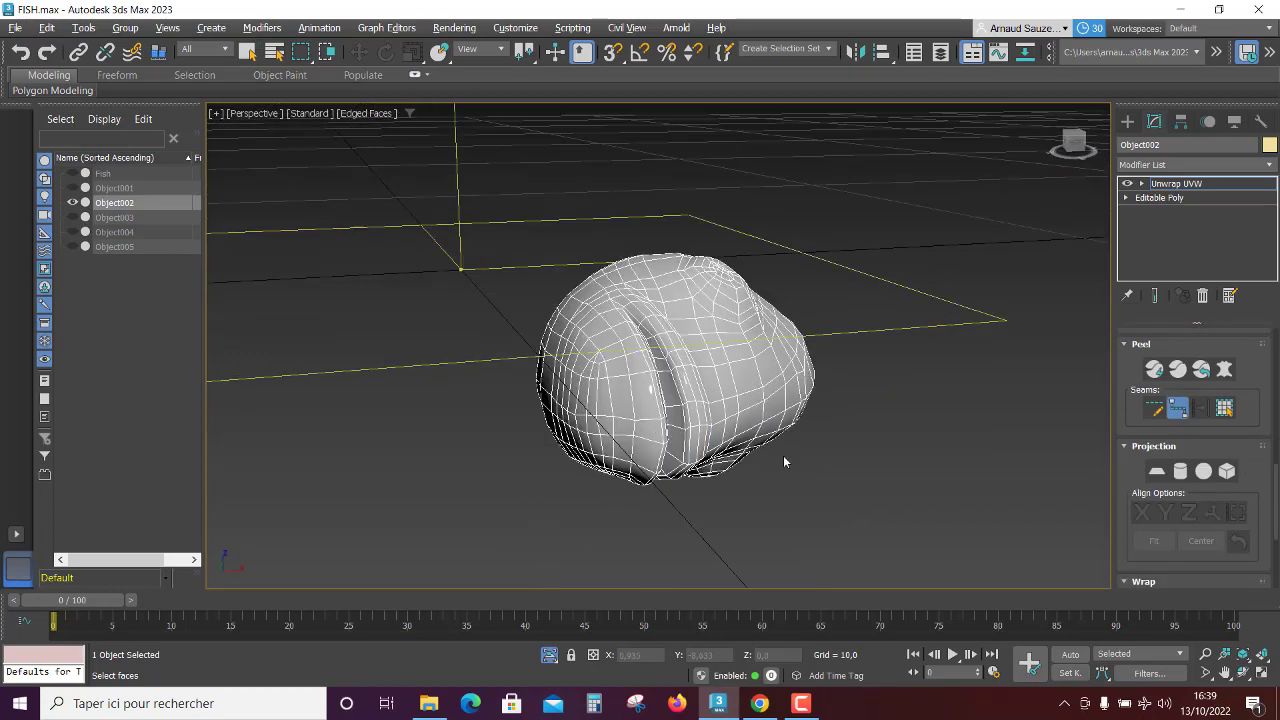
{"action": "scroll", "coordinate": [668, 425], "scroll_direction": "up", "scroll_amount": 4}
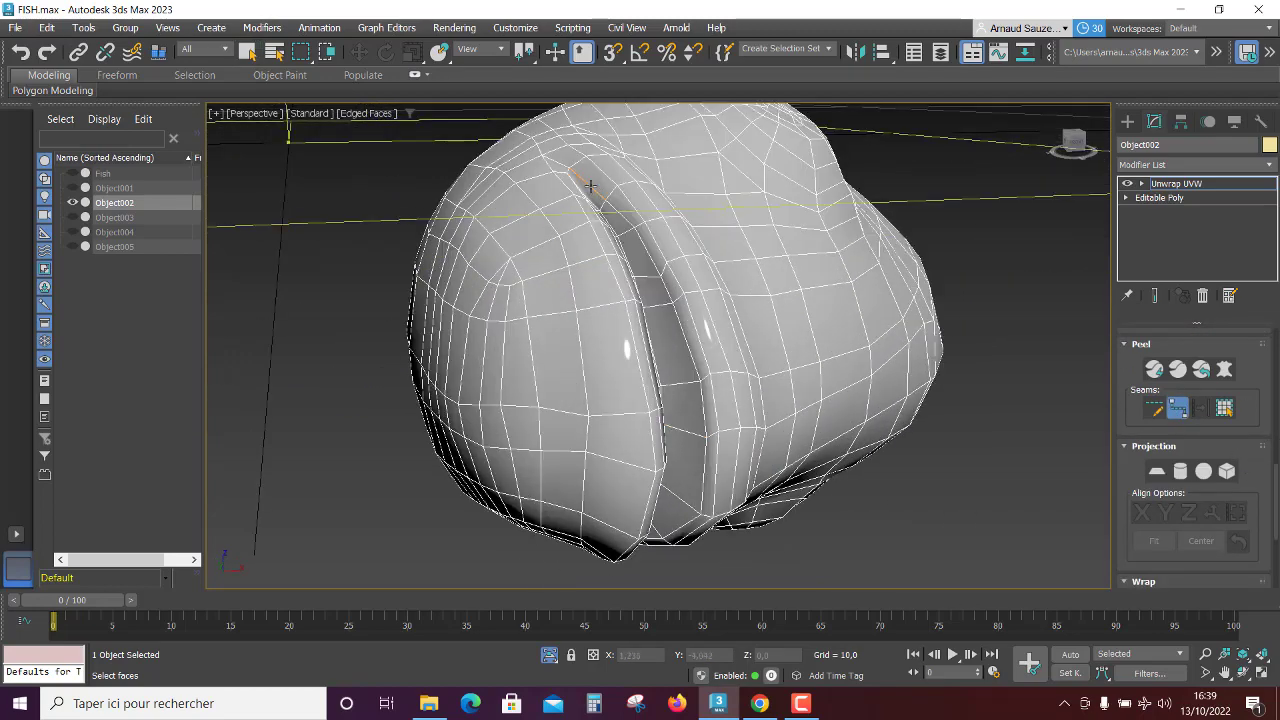
{"action": "left_click", "coordinate": [706, 418]}
{"action": "middle_click_drag", "start_coordinate": [771, 531], "coordinate": [783, 449], "text": "alt"}
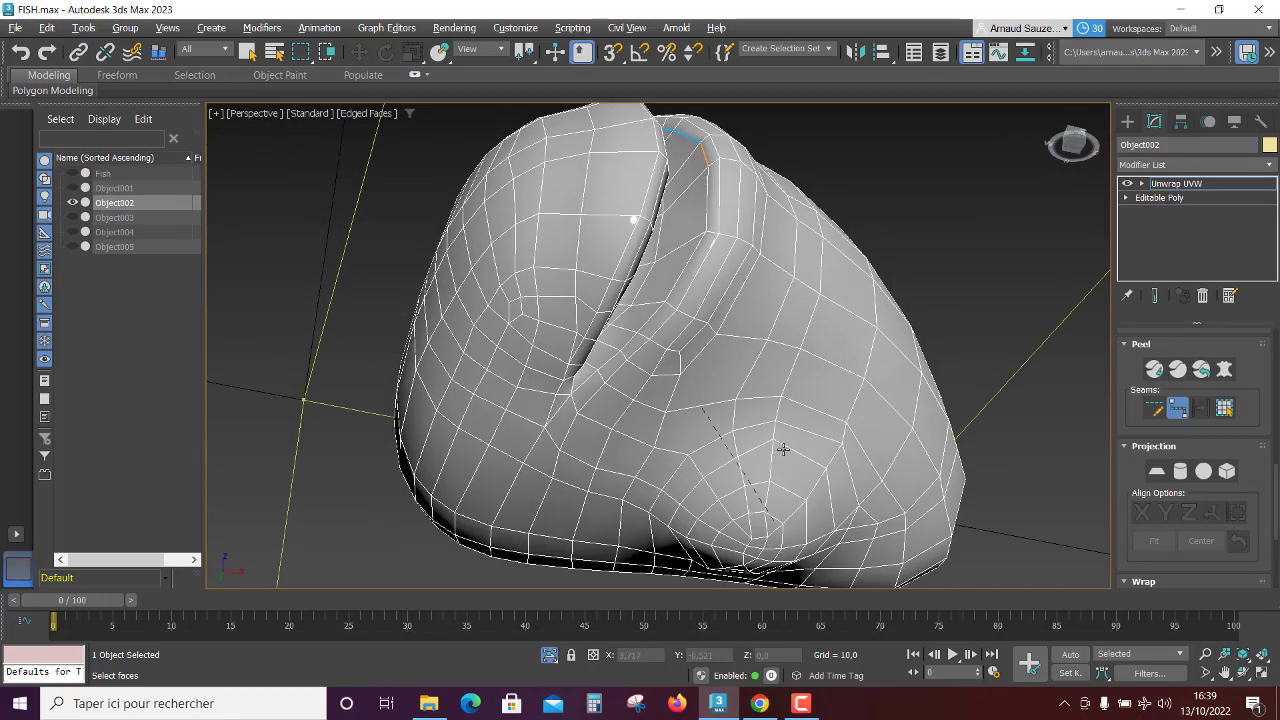
{"action": "left_click", "coordinate": [596, 386]}
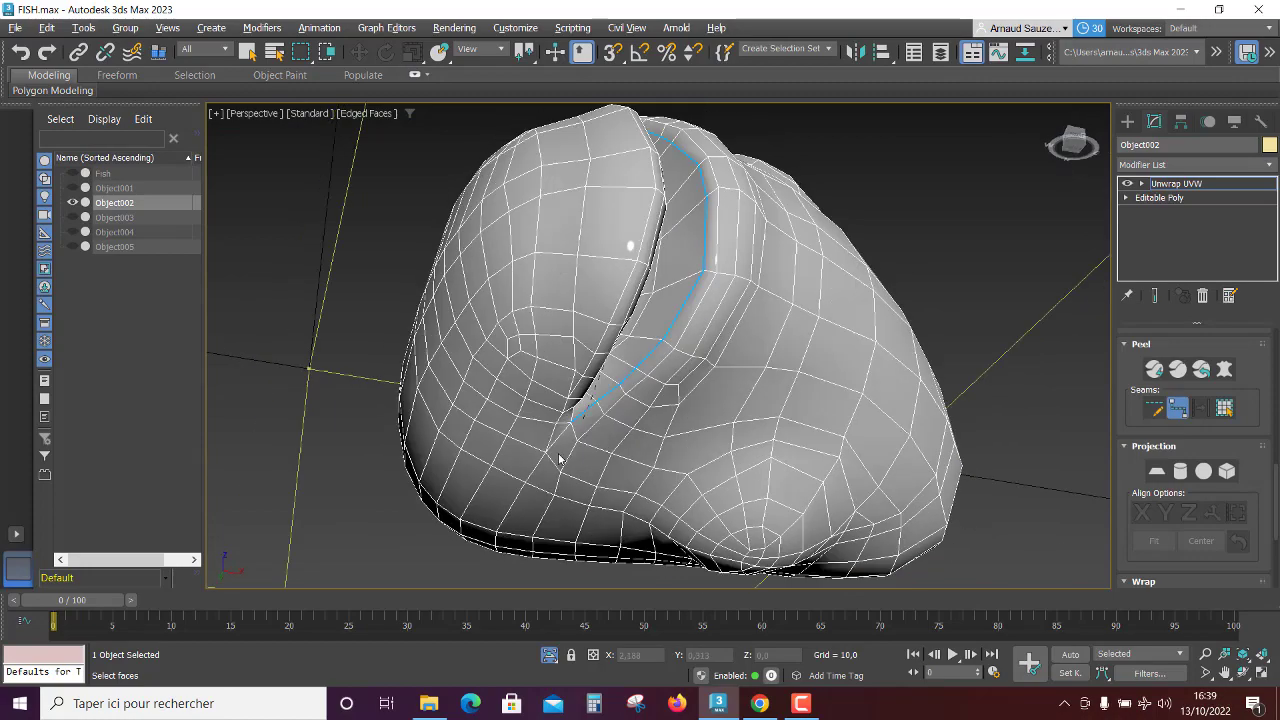
{"action": "mouse_move", "coordinate": [596, 386]}
{"action": "middle_mouse_down", "text": "alt"}
{"action": "mouse_move", "coordinate": [491, 414]}
{"action": "mouse_move", "coordinate": [534, 457]}
{"action": "middle_mouse_up", "text": "alt"}
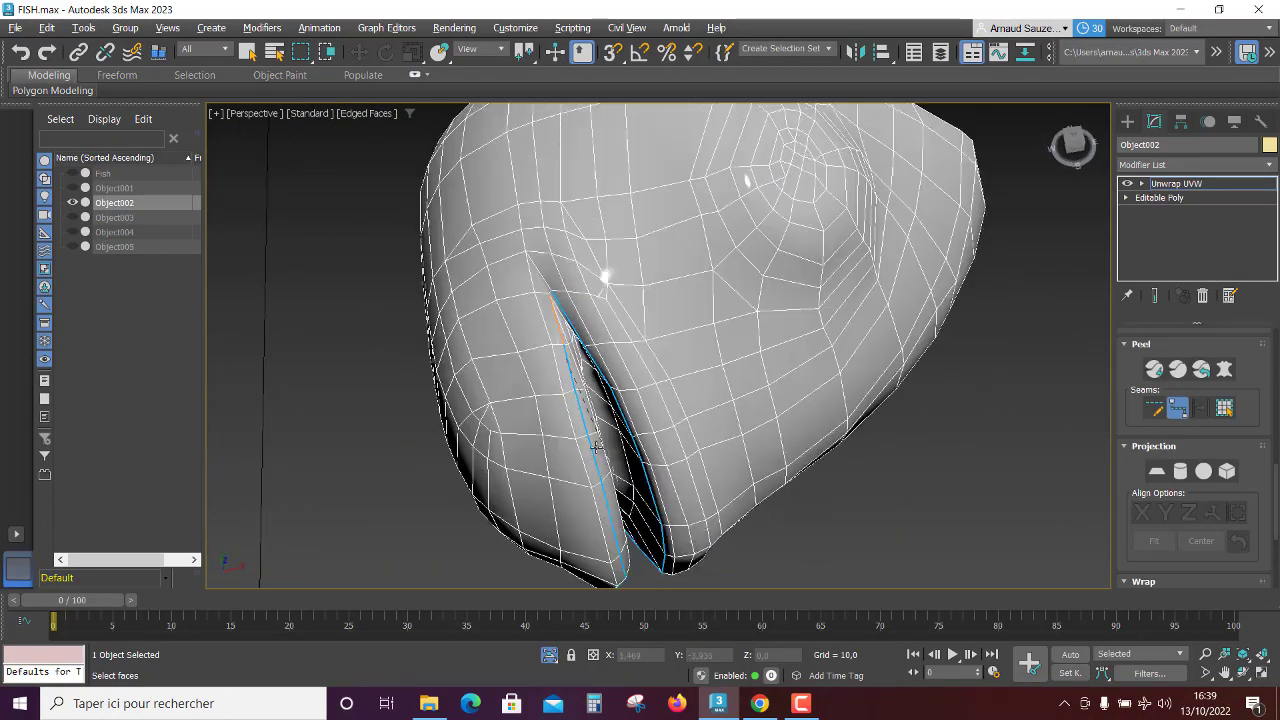
{"action": "scroll", "coordinate": [527, 401], "scroll_direction": "up", "scroll_amount": 3}
Step: Extend the seam along the head's outer edge and underside
{"action": "left_click", "coordinate": [633, 317]}
{"action": "scroll", "coordinate": [633, 317], "scroll_direction": "down", "scroll_amount": 10}
{"action": "mouse_move", "coordinate": [686, 329]}
{"action": "middle_mouse_down", "text": "alt"}
{"action": "mouse_move", "coordinate": [737, 383]}
{"action": "mouse_move", "coordinate": [703, 412]}
{"action": "mouse_move", "coordinate": [780, 410]}
{"action": "mouse_move", "coordinate": [955, 462]}
{"action": "middle_mouse_up", "text": "alt"}
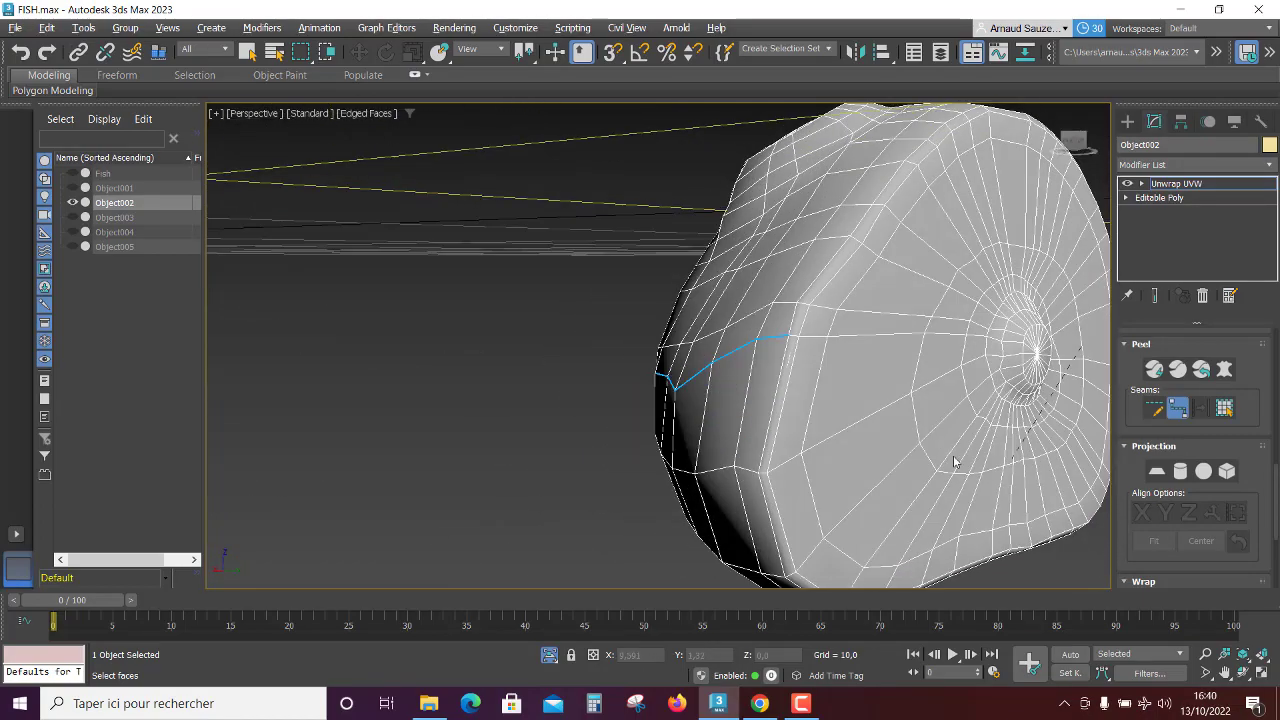
{"action": "mouse_move", "coordinate": [651, 466]}
{"action": "middle_mouse_down", "text": "alt"}
{"action": "mouse_move", "coordinate": [771, 471]}
{"action": "mouse_move", "coordinate": [530, 458]}
{"action": "mouse_move", "coordinate": [401, 510]}
{"action": "middle_mouse_up", "text": "alt"}
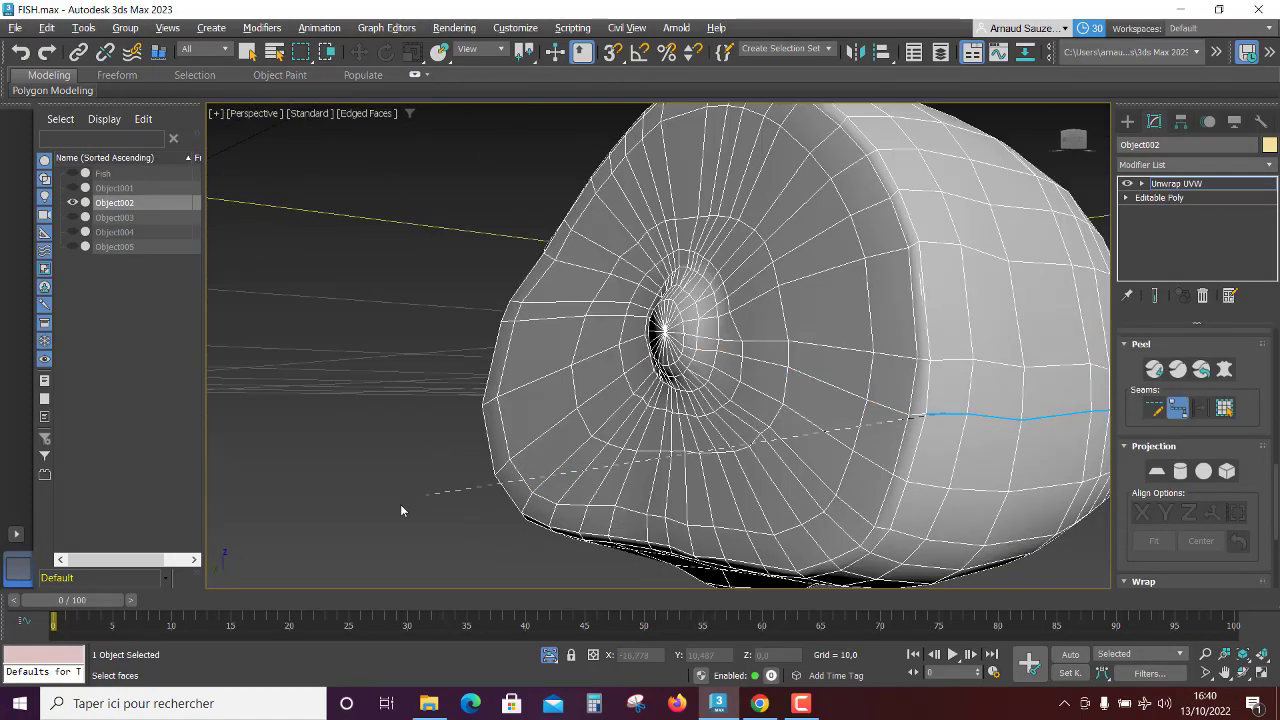
{"action": "mouse_move", "coordinate": [881, 541]}
{"action": "middle_mouse_down", "text": "alt"}
{"action": "mouse_move", "coordinate": [770, 330]}
{"action": "mouse_move", "coordinate": [786, 380]}
{"action": "middle_mouse_up", "text": "alt"}
{"action": "left_click", "coordinate": [851, 466]}
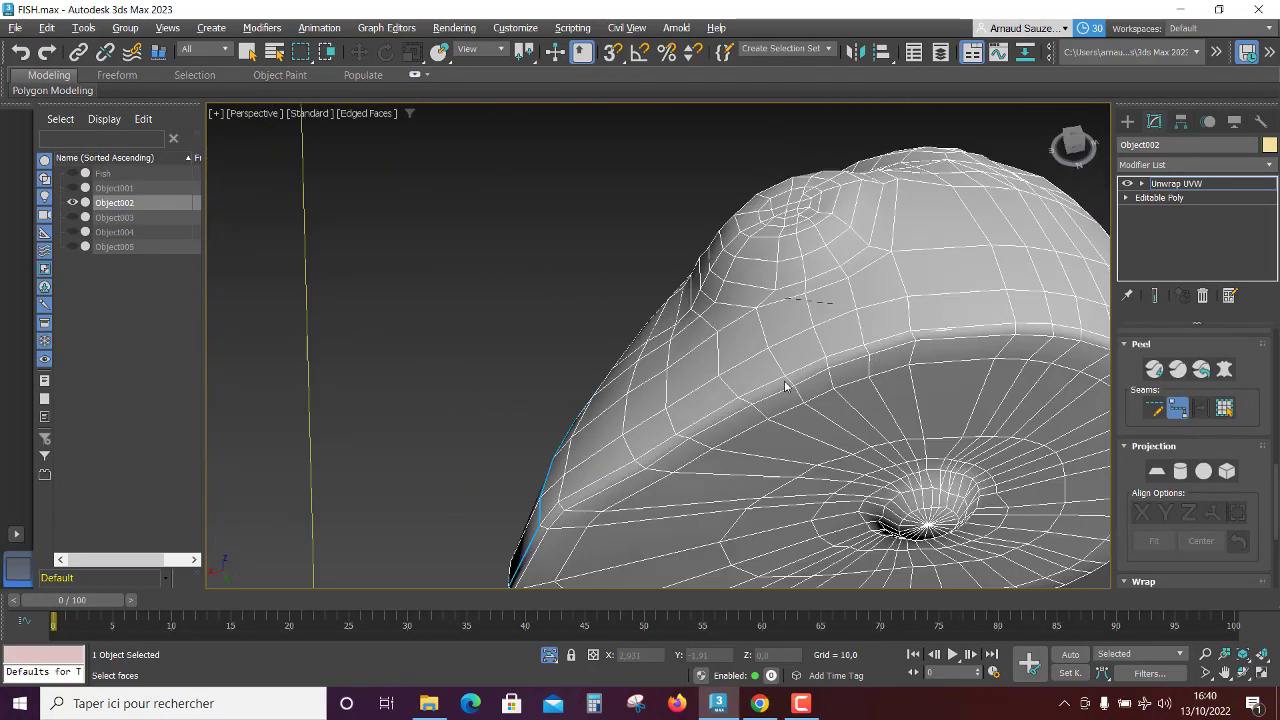
Step: Check the seams around the fish head and turn off point-to-point seam drawing
{"action": "middle_click_drag", "start_coordinate": [965, 325], "coordinate": [951, 343], "text": "alt"}
{"action": "scroll", "coordinate": [811, 447], "scroll_direction": "down", "scroll_amount": 2}
{"action": "scroll", "coordinate": [368, 510], "scroll_direction": "down", "scroll_amount": 4}
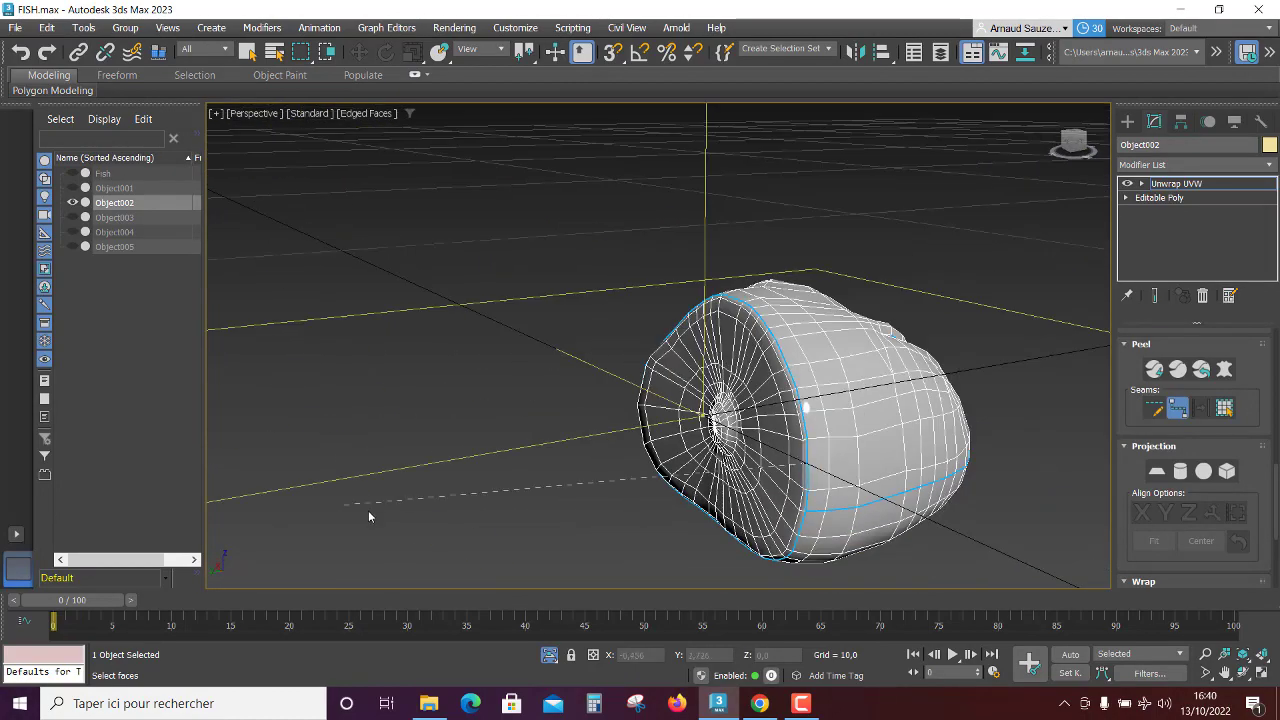
{"action": "mouse_move", "coordinate": [368, 510]}
{"action": "middle_mouse_down", "text": "alt"}
{"action": "mouse_move", "coordinate": [688, 531]}
{"action": "mouse_move", "coordinate": [848, 421]}
{"action": "middle_mouse_up", "text": "alt"}
{"action": "scroll", "coordinate": [715, 524], "scroll_direction": "up", "scroll_amount": 5}
{"action": "scroll", "coordinate": [740, 503], "scroll_direction": "down", "scroll_amount": 4}
{"action": "mouse_move", "coordinate": [715, 524]}
{"action": "middle_mouse_down", "text": "alt"}
{"action": "mouse_move", "coordinate": [740, 503]}
{"action": "mouse_move", "coordinate": [723, 491]}
{"action": "middle_mouse_up", "text": "alt"}
{"action": "scroll", "coordinate": [724, 487], "scroll_direction": "up", "scroll_amount": 3}
{"action": "scroll", "coordinate": [726, 485], "scroll_direction": "down", "scroll_amount": 4}
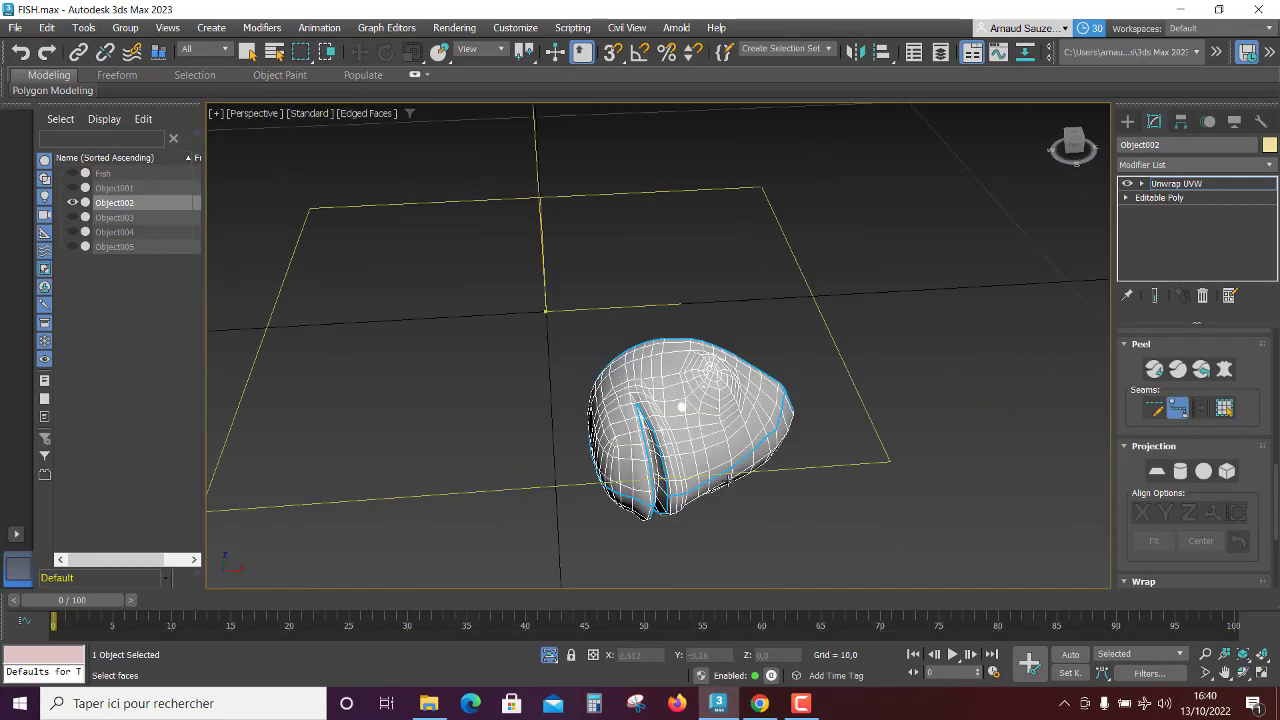
{"action": "scroll", "coordinate": [726, 485], "scroll_direction": "up", "scroll_amount": 2}
{"action": "left_click", "coordinate": [1190, 409]}
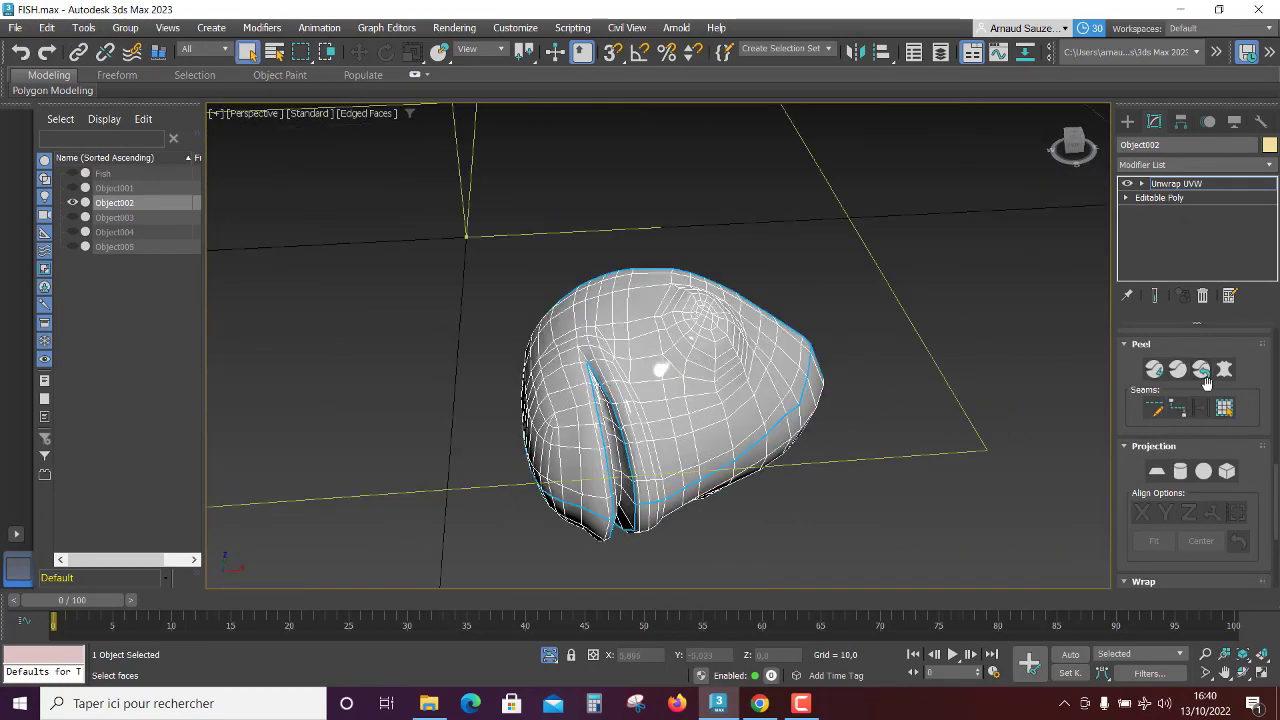
Step: At Polygon level, pick one fish head face and expand the selection to the seams
{"action": "scroll", "coordinate": [1203, 426], "scroll_direction": "up", "scroll_amount": 2}
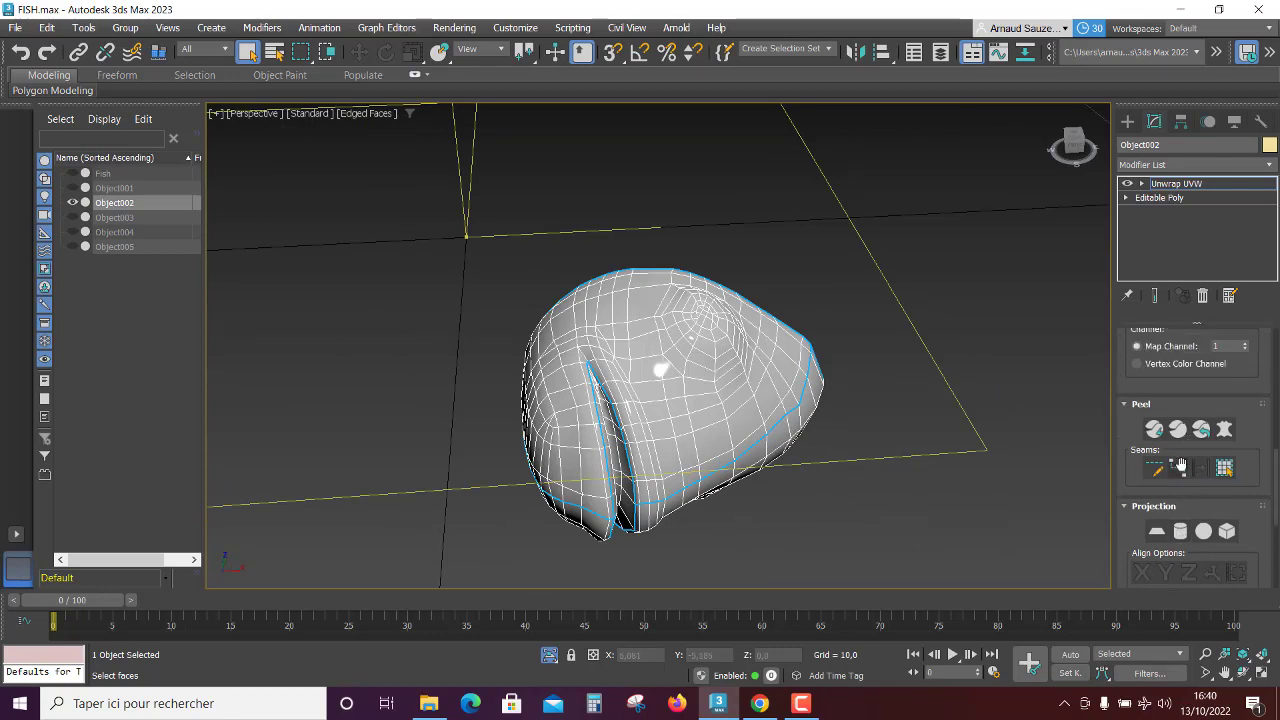
{"action": "scroll", "coordinate": [1200, 490], "scroll_direction": "up", "scroll_amount": 2}
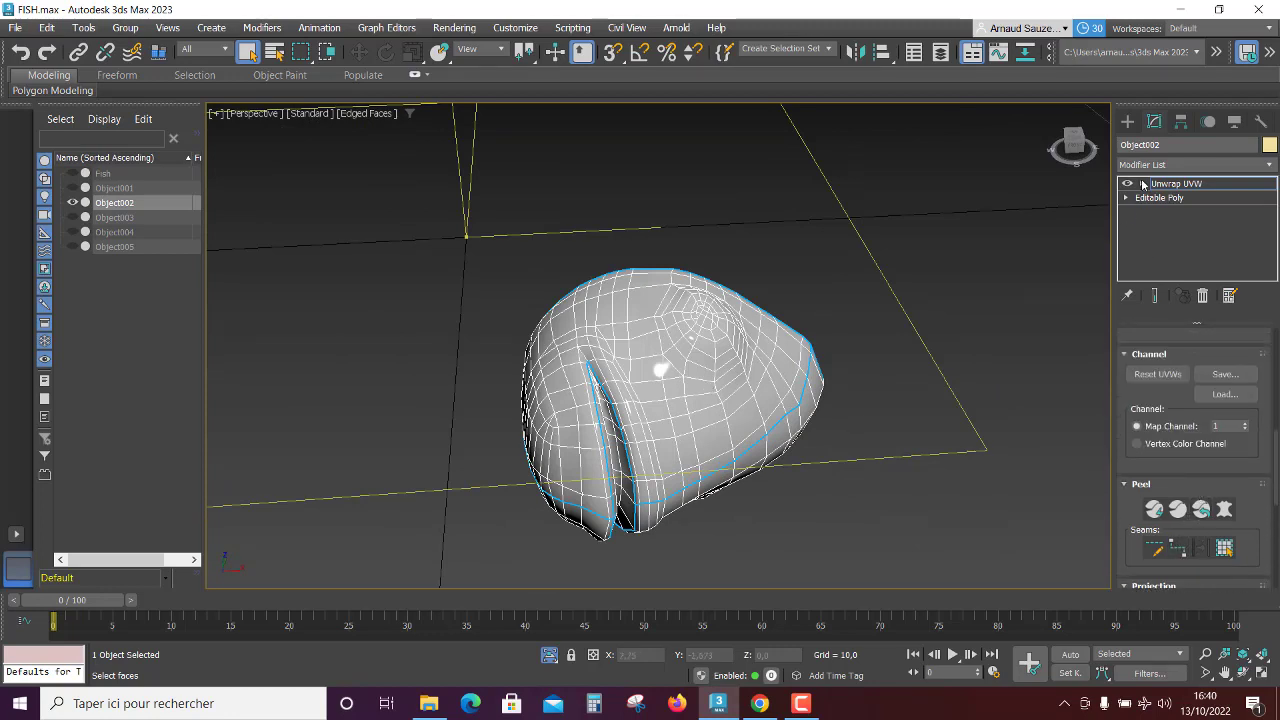
{"action": "left_click", "coordinate": [1143, 184]}
{"action": "left_click", "coordinate": [1178, 227]}
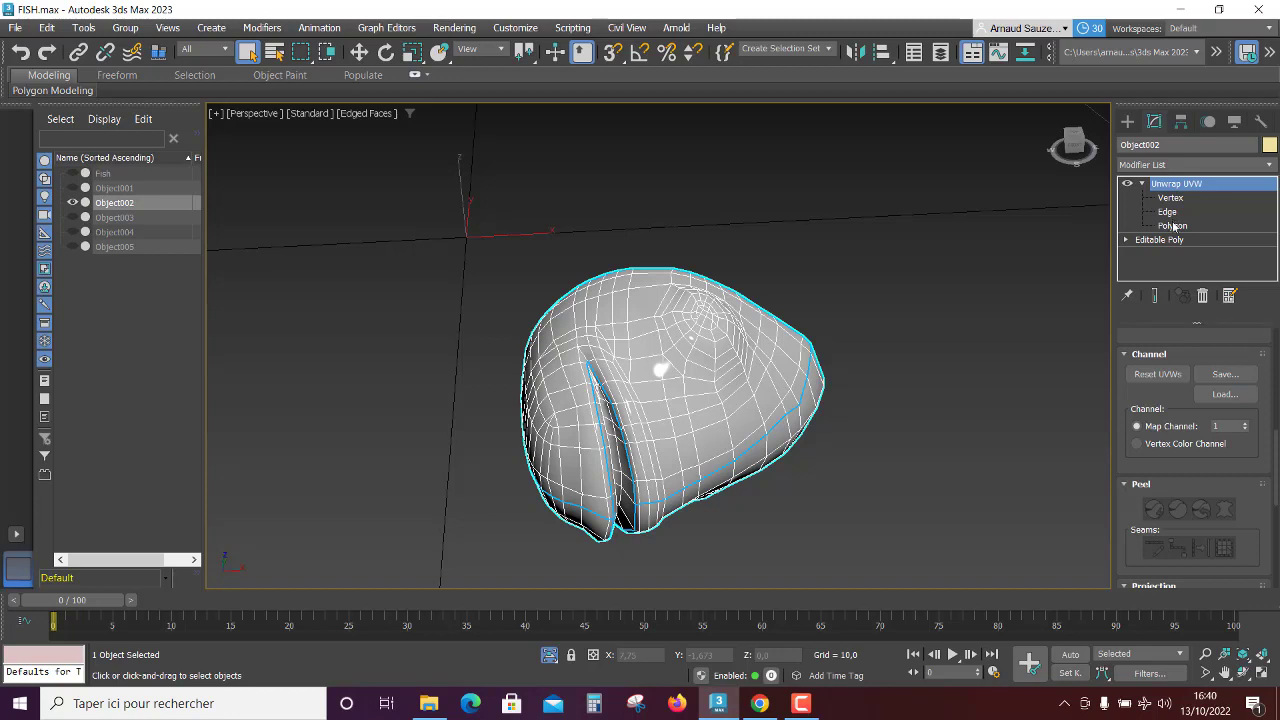
{"action": "left_click", "coordinate": [1173, 229]}
{"action": "left_click", "coordinate": [774, 379]}
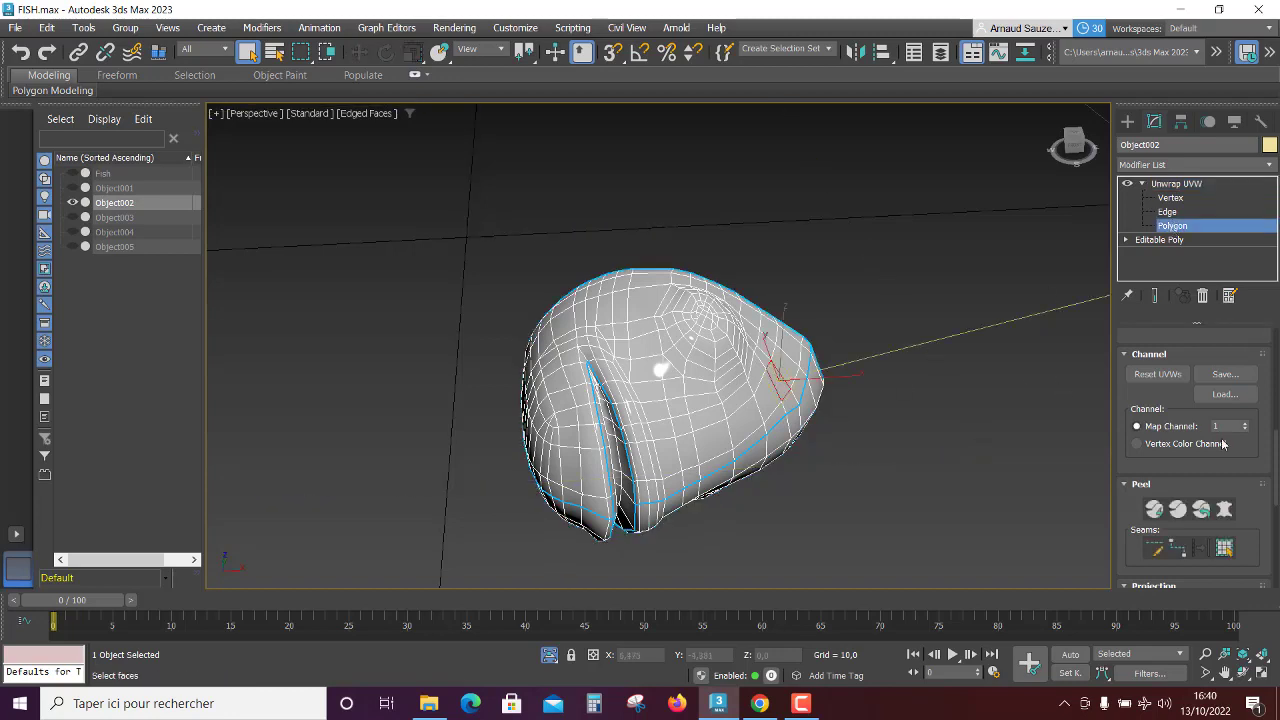
{"action": "left_click", "coordinate": [1225, 549]}
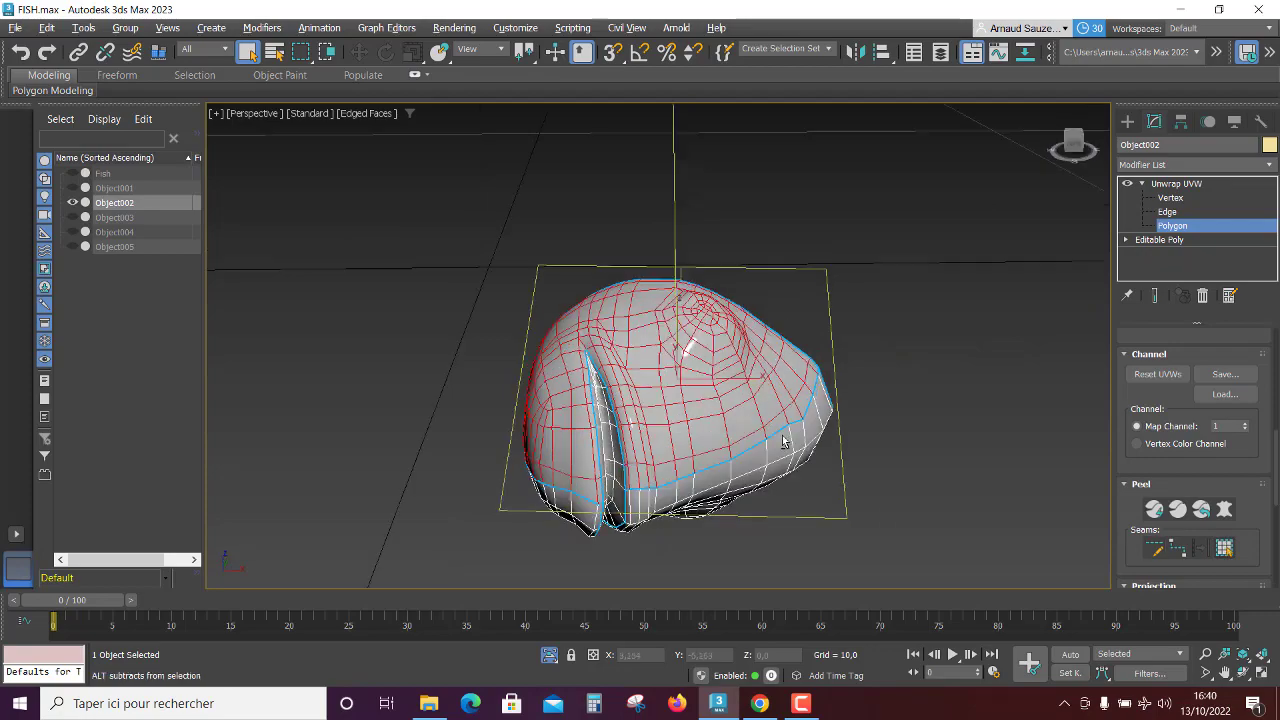
{"action": "middle_click_drag", "start_coordinate": [843, 386], "coordinate": [812, 448], "text": "alt"}
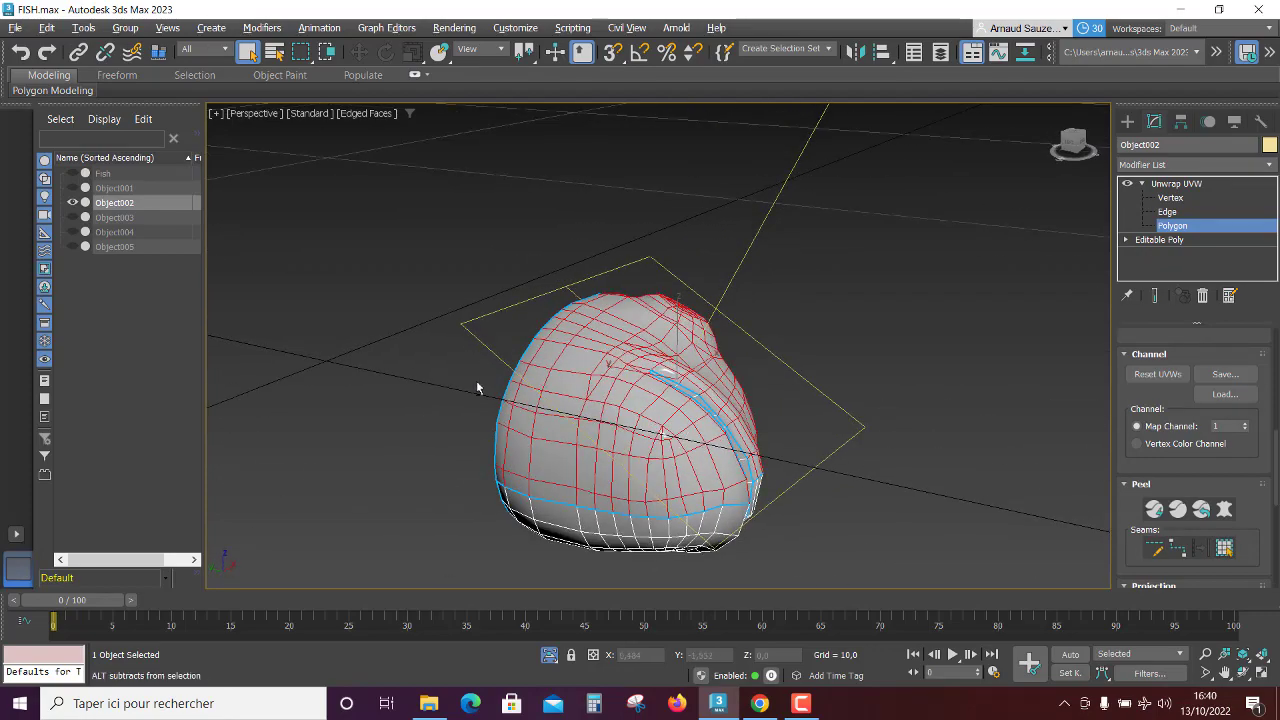
{"action": "mouse_move", "coordinate": [477, 383]}
{"action": "middle_mouse_down", "text": "alt"}
{"action": "mouse_move", "coordinate": [766, 423]}
{"action": "mouse_move", "coordinate": [661, 355]}
{"action": "middle_mouse_up", "text": "alt"}
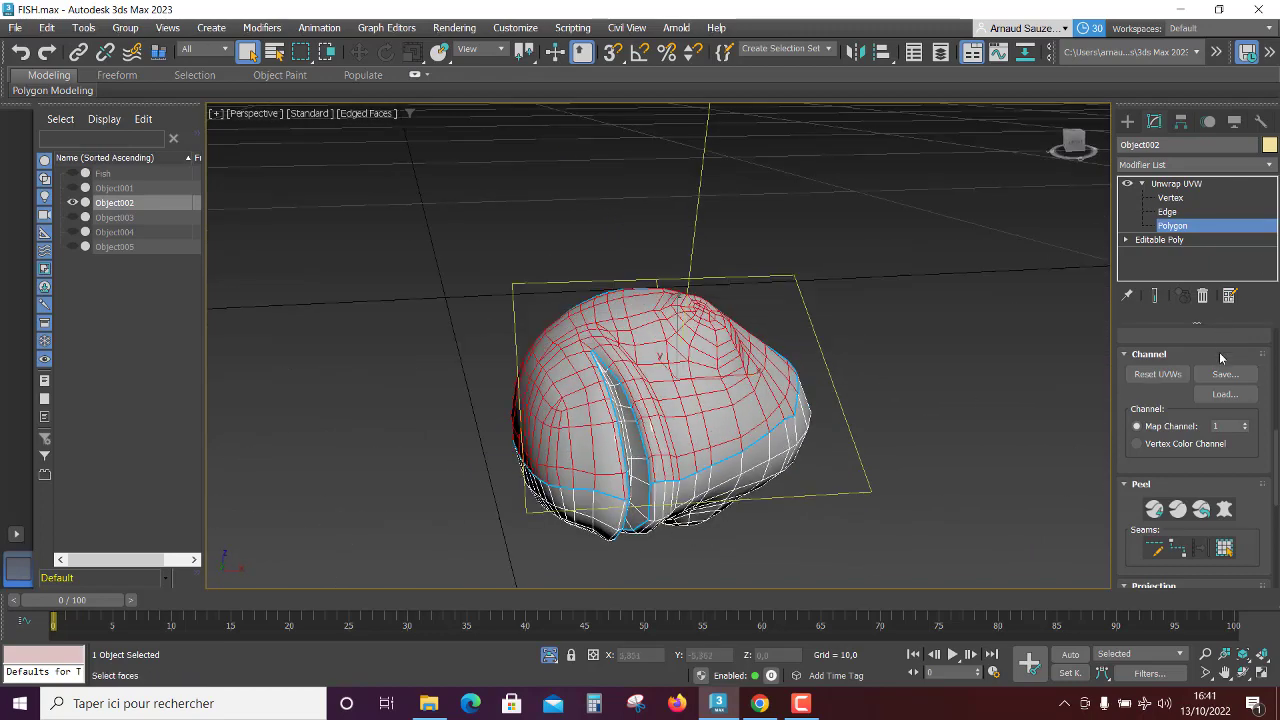
{"action": "scroll", "coordinate": [1190, 384], "scroll_direction": "up", "scroll_amount": 2}
{"action": "scroll", "coordinate": [1190, 384], "scroll_direction": "up", "scroll_amount": 1}
Step: In the Edit UVWs editor, planar-map the selected faces and move the red shell up
{"action": "left_click", "coordinate": [1190, 379]}
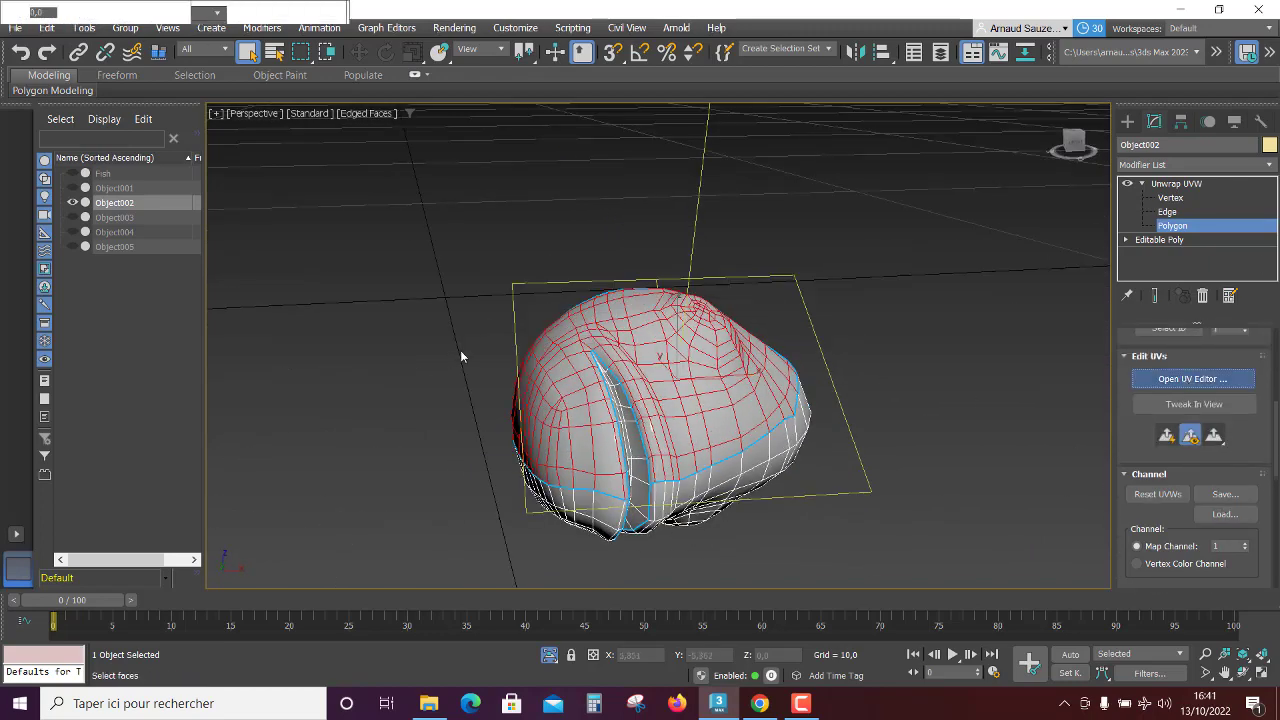
{"action": "left_click_drag", "start_coordinate": [295, 181], "coordinate": [307, 113]}
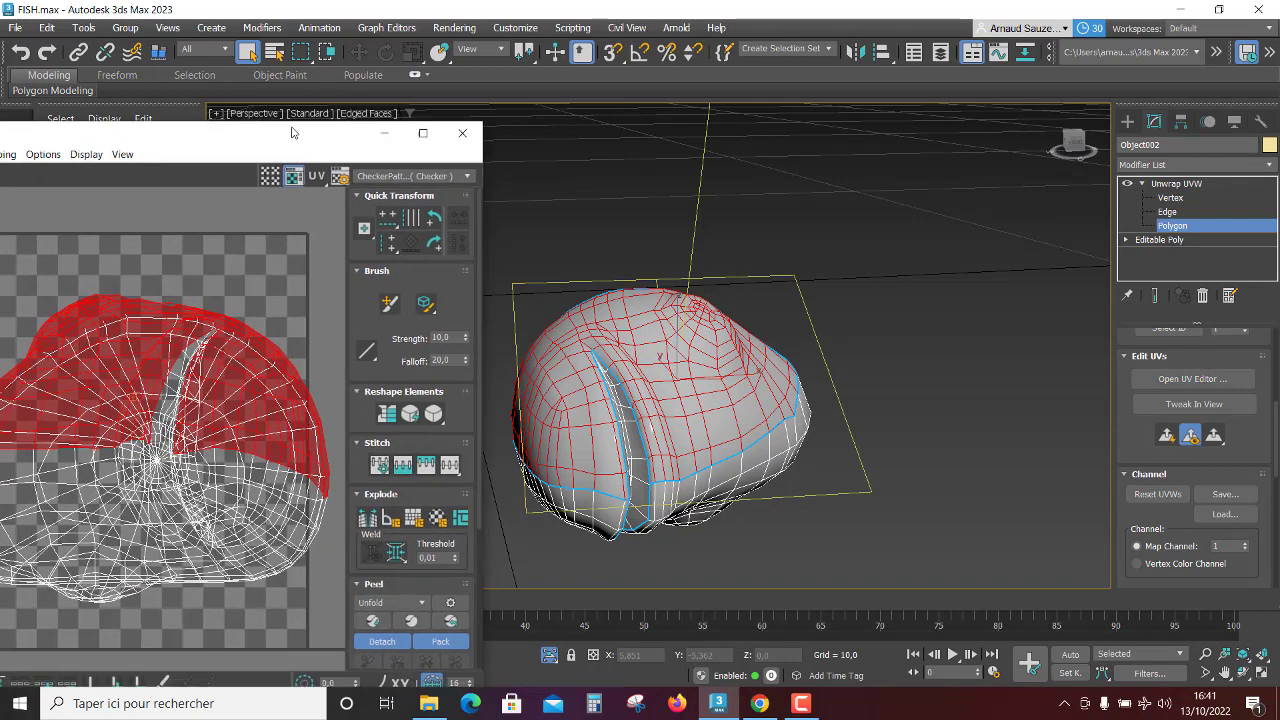
{"action": "scroll", "coordinate": [1178, 436], "scroll_direction": "down", "scroll_amount": 1}
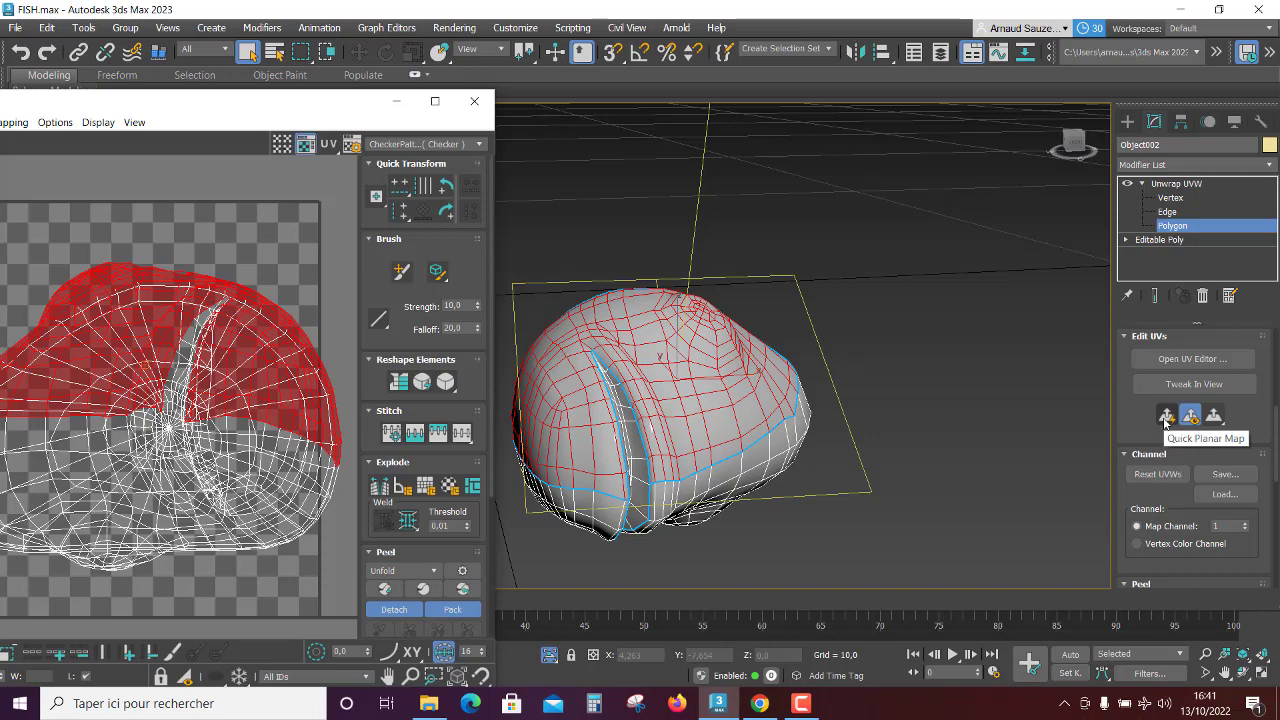
{"action": "left_click", "coordinate": [1165, 421]}
{"action": "scroll", "coordinate": [38, 385], "scroll_direction": "down", "scroll_amount": 2}
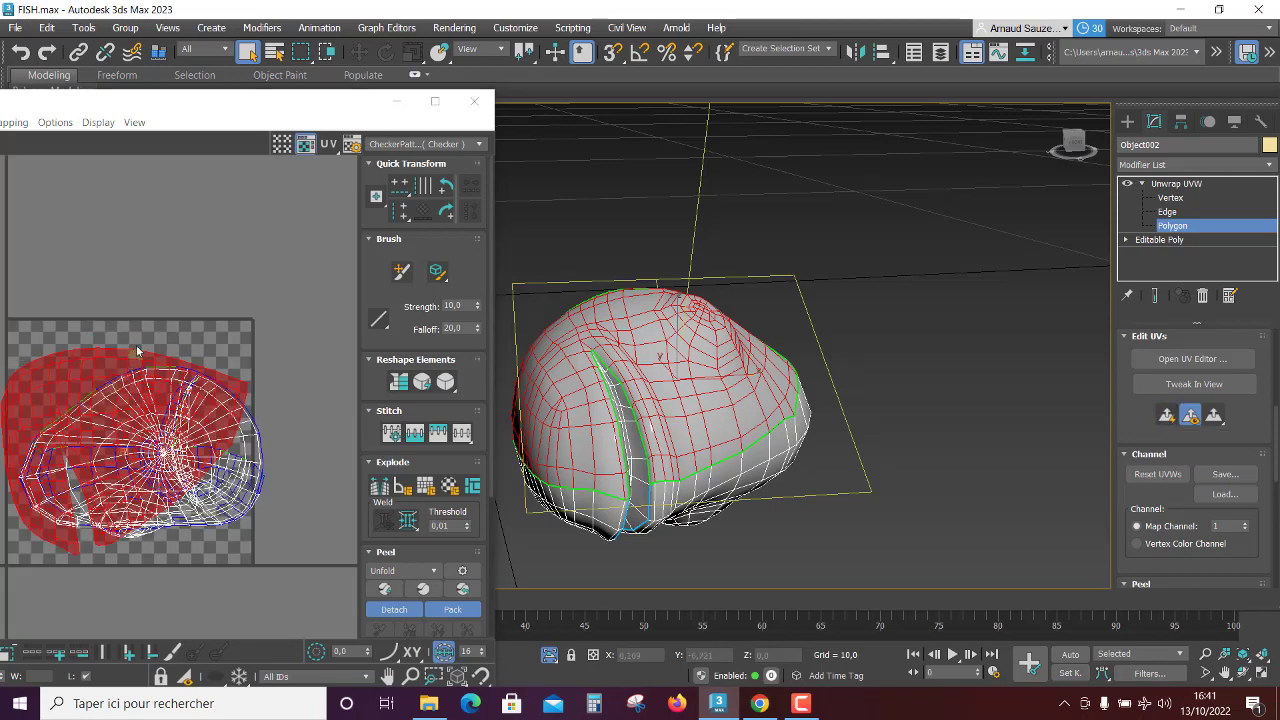
{"action": "left_click_drag", "start_coordinate": [219, 118], "coordinate": [243, 113]}
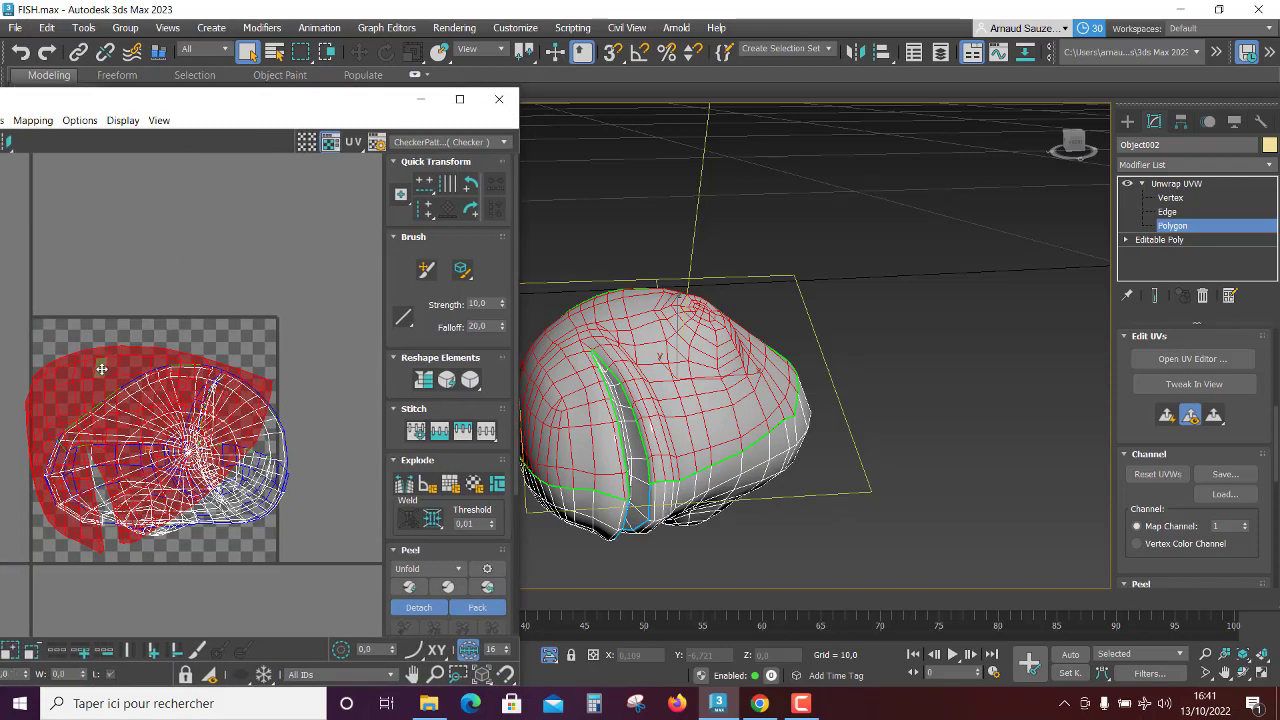
{"action": "left_click_drag", "start_coordinate": [101, 369], "coordinate": [164, 180]}
{"action": "mouse_move", "coordinate": [802, 546]}
{"action": "middle_mouse_down", "text": "alt"}
{"action": "mouse_move", "coordinate": [791, 463]}
{"action": "mouse_move", "coordinate": [628, 452]}
{"action": "middle_mouse_up", "text": "alt"}
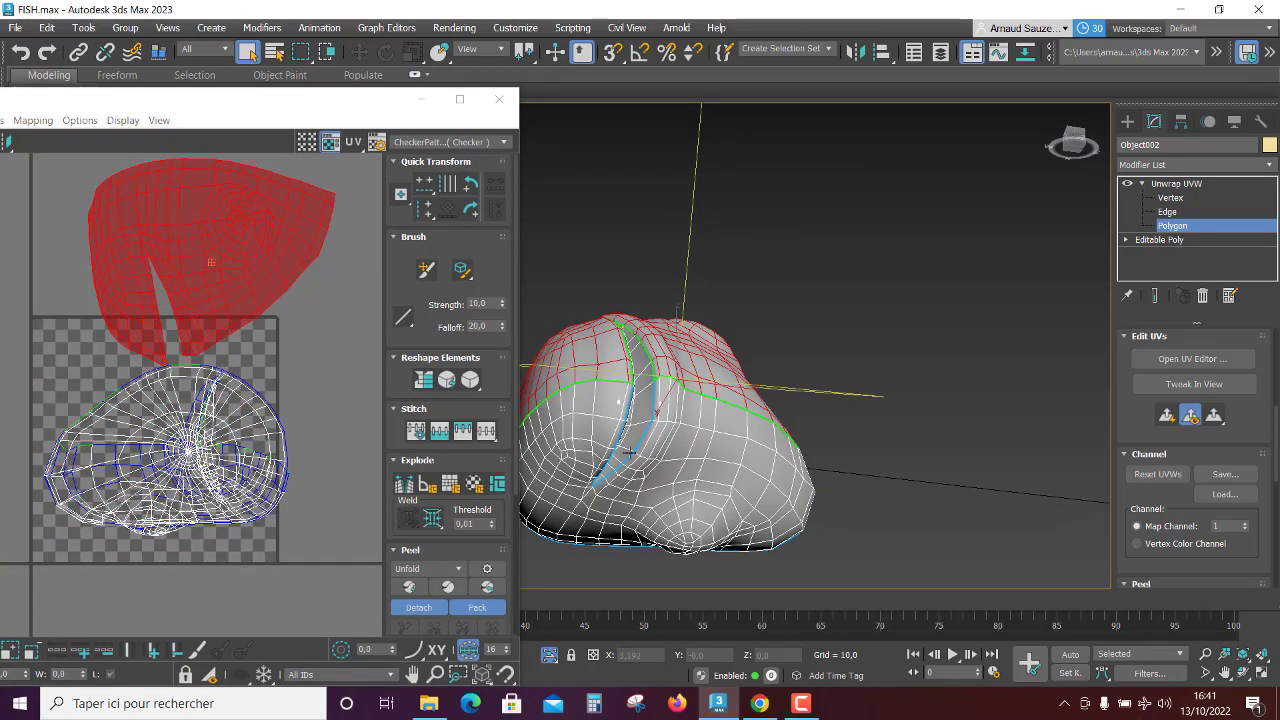
Step: Select the seam strip and flatten it into a crescent shell at the left edge
{"action": "left_click", "coordinate": [635, 428]}
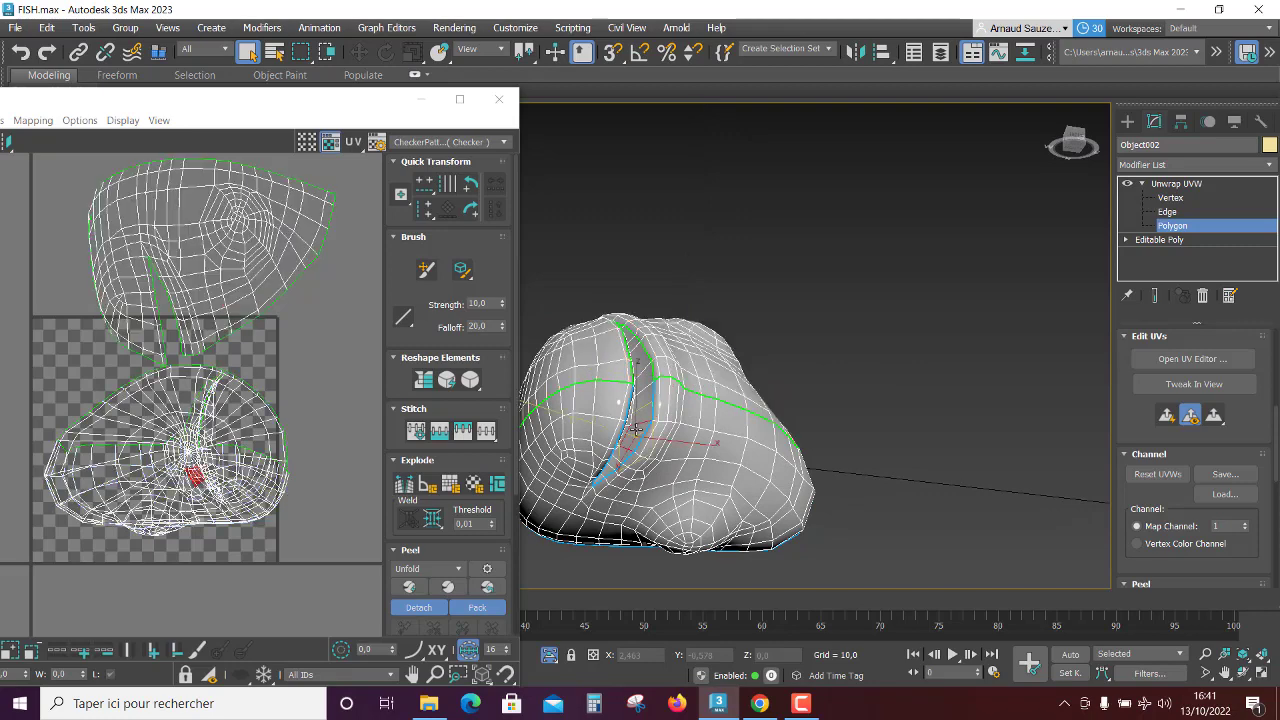
{"action": "scroll", "coordinate": [1213, 420], "scroll_direction": "down", "scroll_amount": 2}
{"action": "scroll", "coordinate": [1213, 420], "scroll_direction": "down", "scroll_amount": 2}
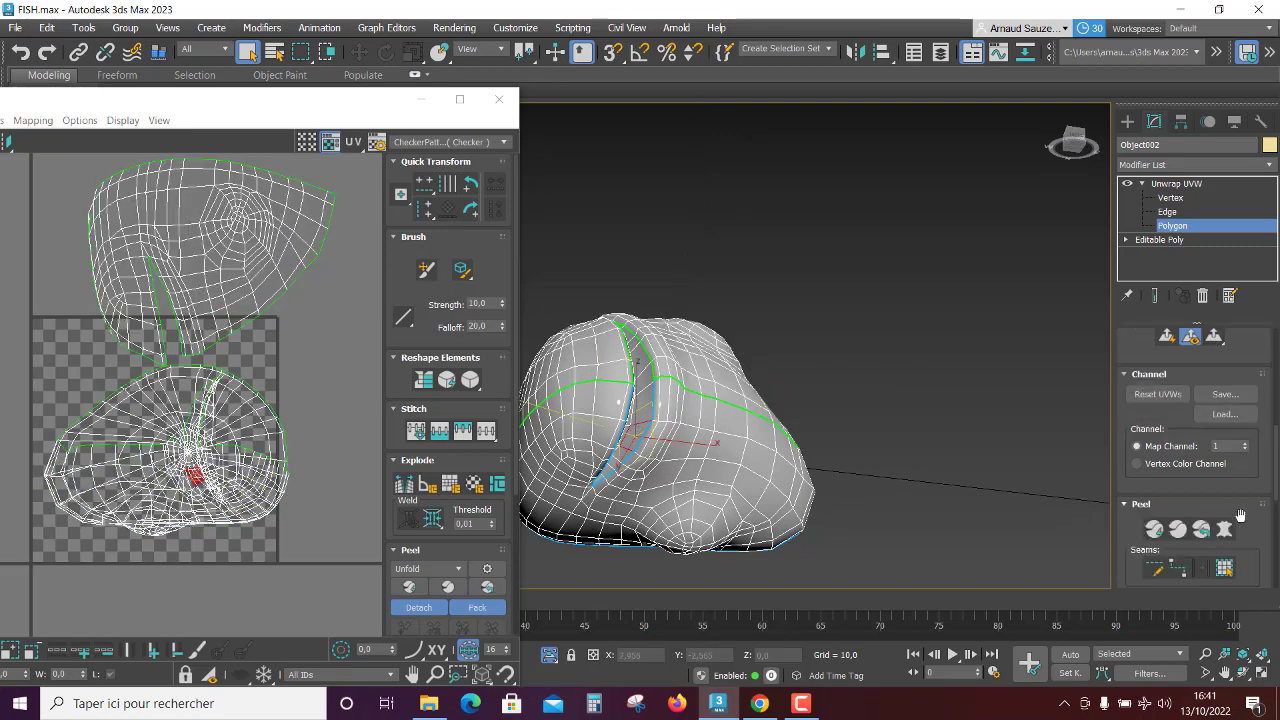
{"action": "scroll", "coordinate": [1213, 420], "scroll_direction": "down", "scroll_amount": 1}
{"action": "left_click", "coordinate": [645, 487]}
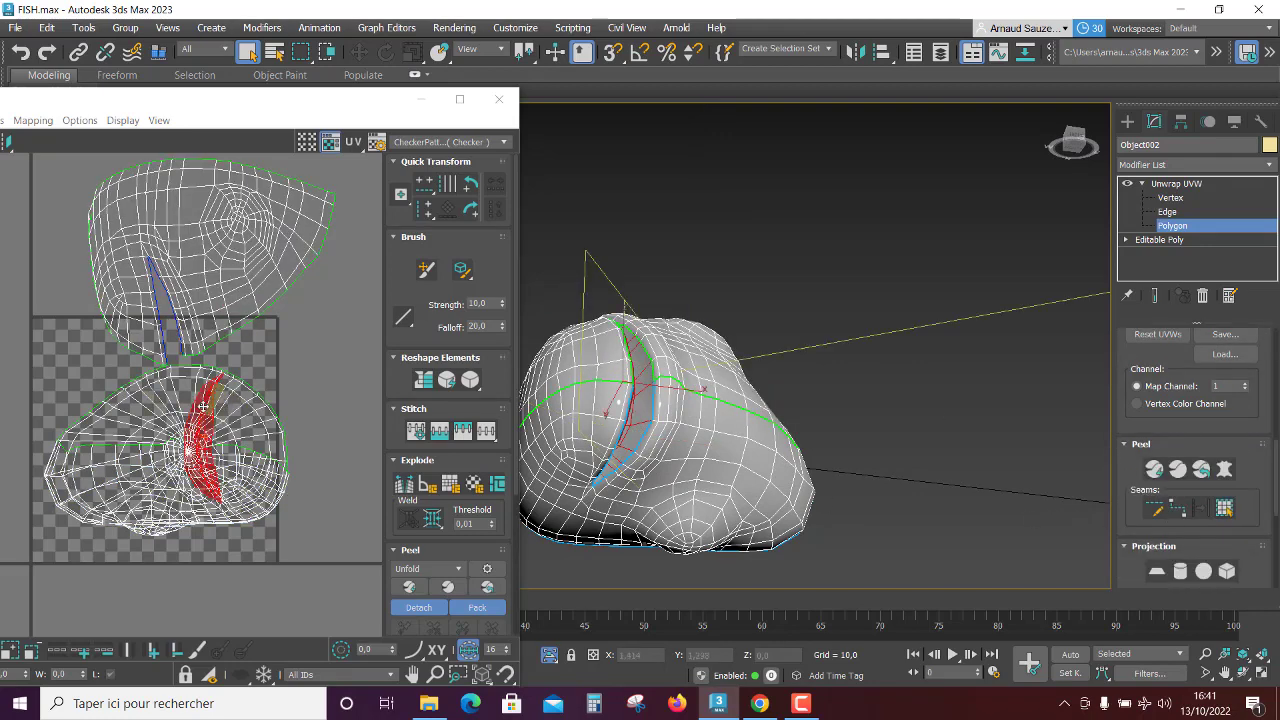
{"action": "left_click_drag", "start_coordinate": [203, 407], "coordinate": [340, 302]}
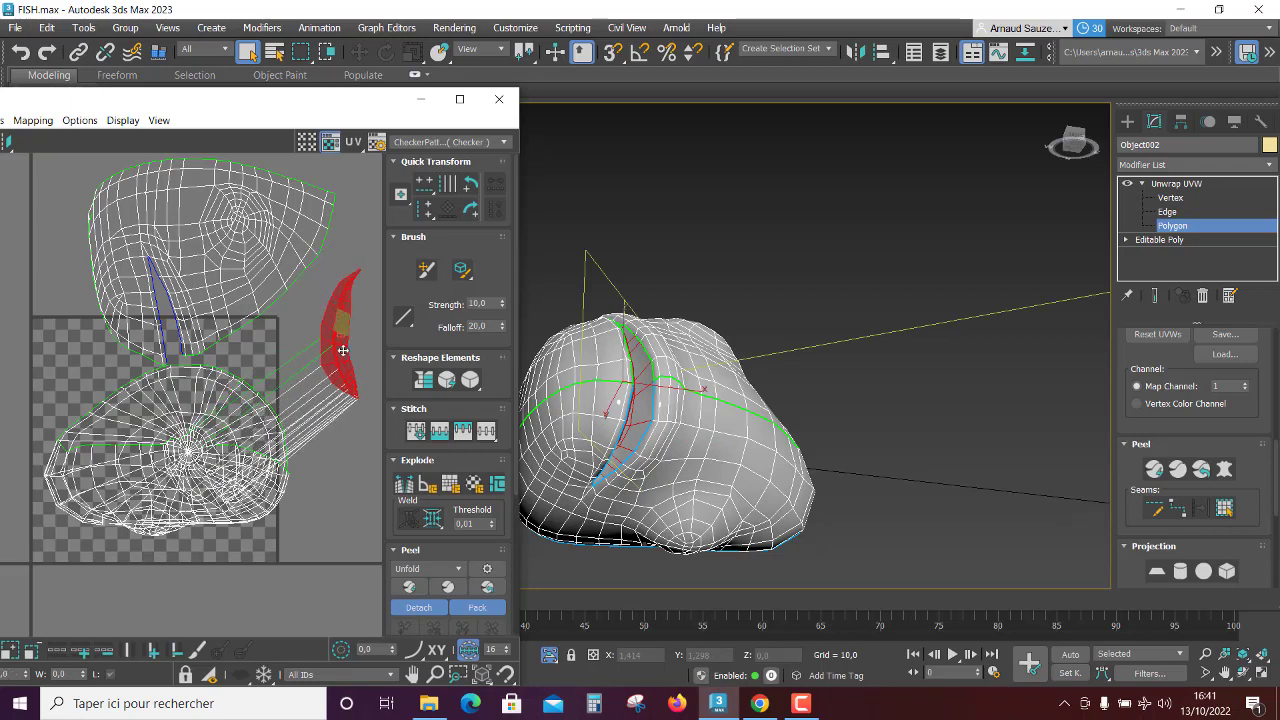
{"action": "key", "text": "ctrl+z"}
{"action": "scroll", "coordinate": [1150, 470], "scroll_direction": "up", "scroll_amount": 1}
{"action": "left_click", "coordinate": [1166, 395]}
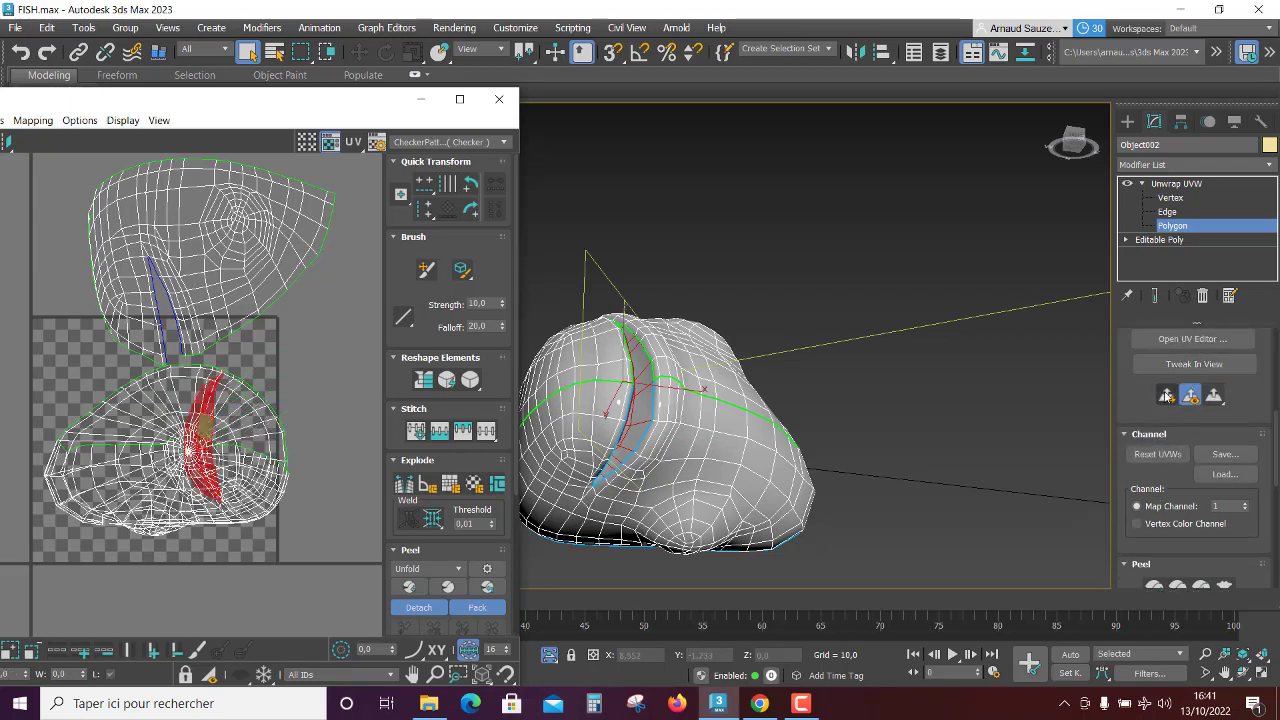
{"action": "left_click_drag", "start_coordinate": [128, 381], "coordinate": [18, 314]}
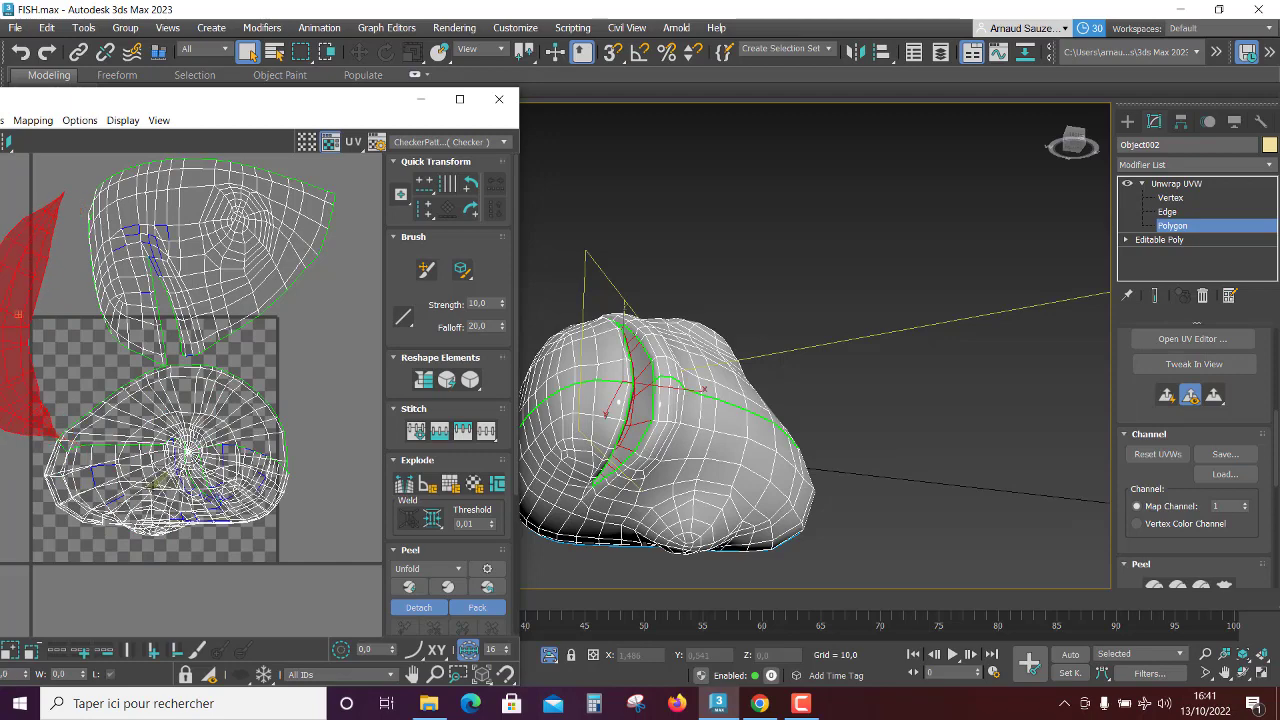
Step: Select polygons on the fish's bottom
{"action": "left_click", "coordinate": [711, 496]}
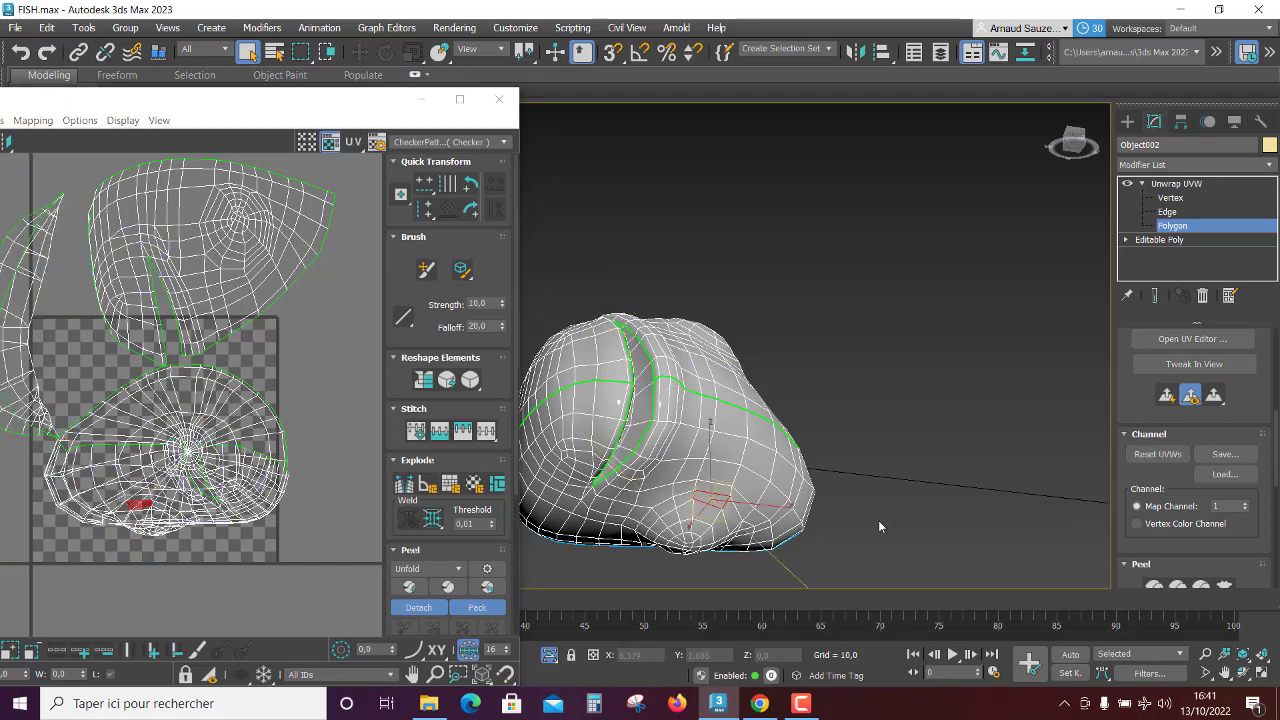
{"action": "scroll", "coordinate": [1229, 515], "scroll_direction": "down", "scroll_amount": 2}
{"action": "scroll", "coordinate": [1229, 512], "scroll_direction": "down", "scroll_amount": 2}
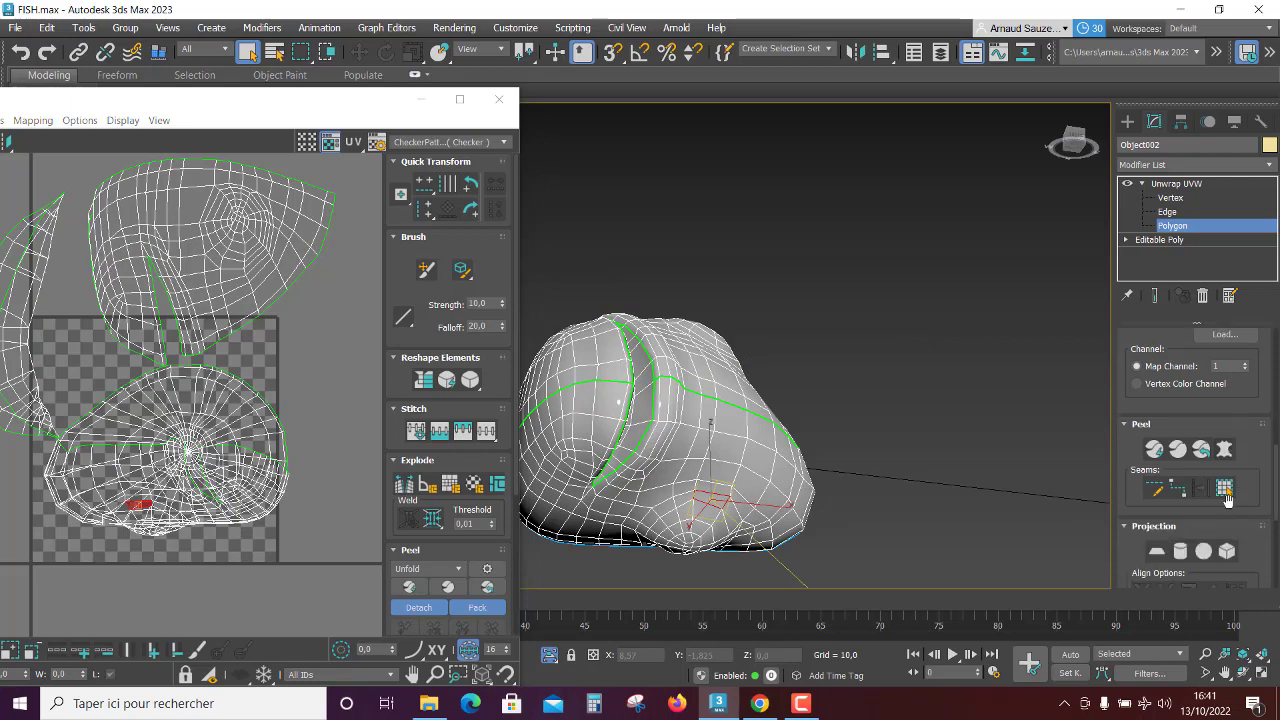
Step: Grow the selection to the seam-bounded bottom, planar-map it, and move the shell down-right
{"action": "left_click", "coordinate": [1229, 488]}
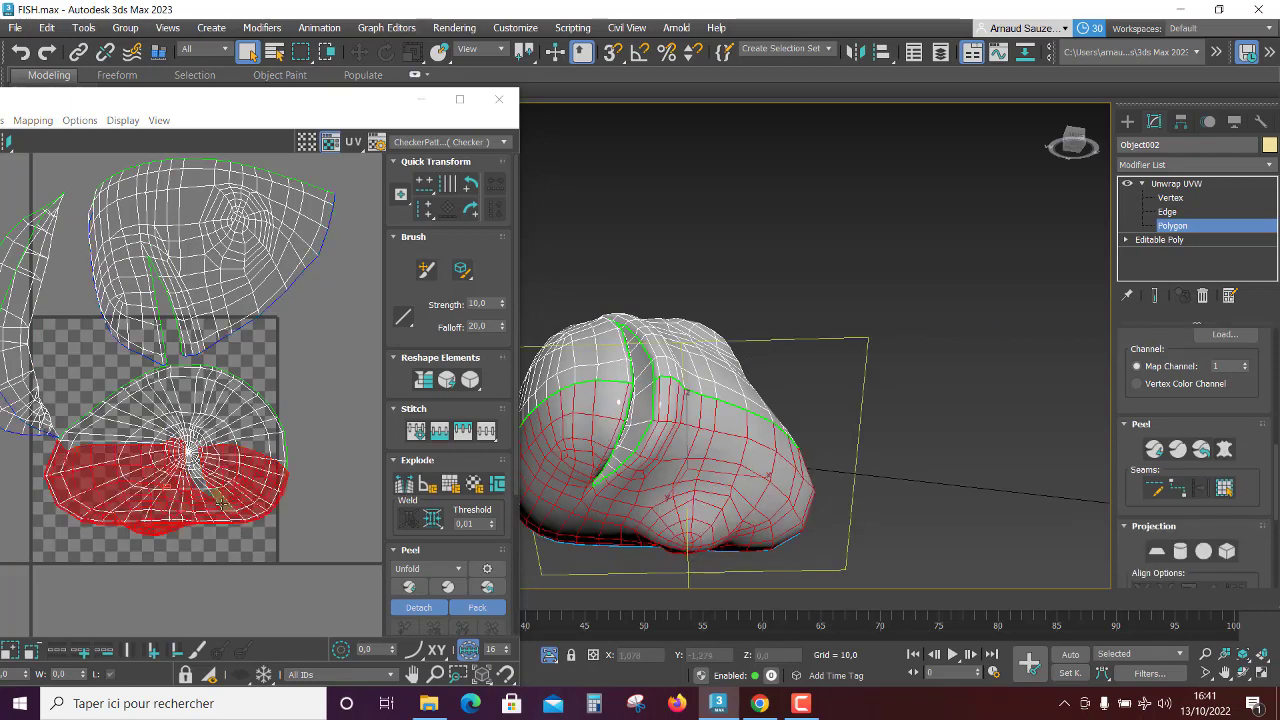
{"action": "scroll", "coordinate": [1125, 384], "scroll_direction": "up", "scroll_amount": 2}
{"action": "scroll", "coordinate": [1150, 380], "scroll_direction": "up", "scroll_amount": 2}
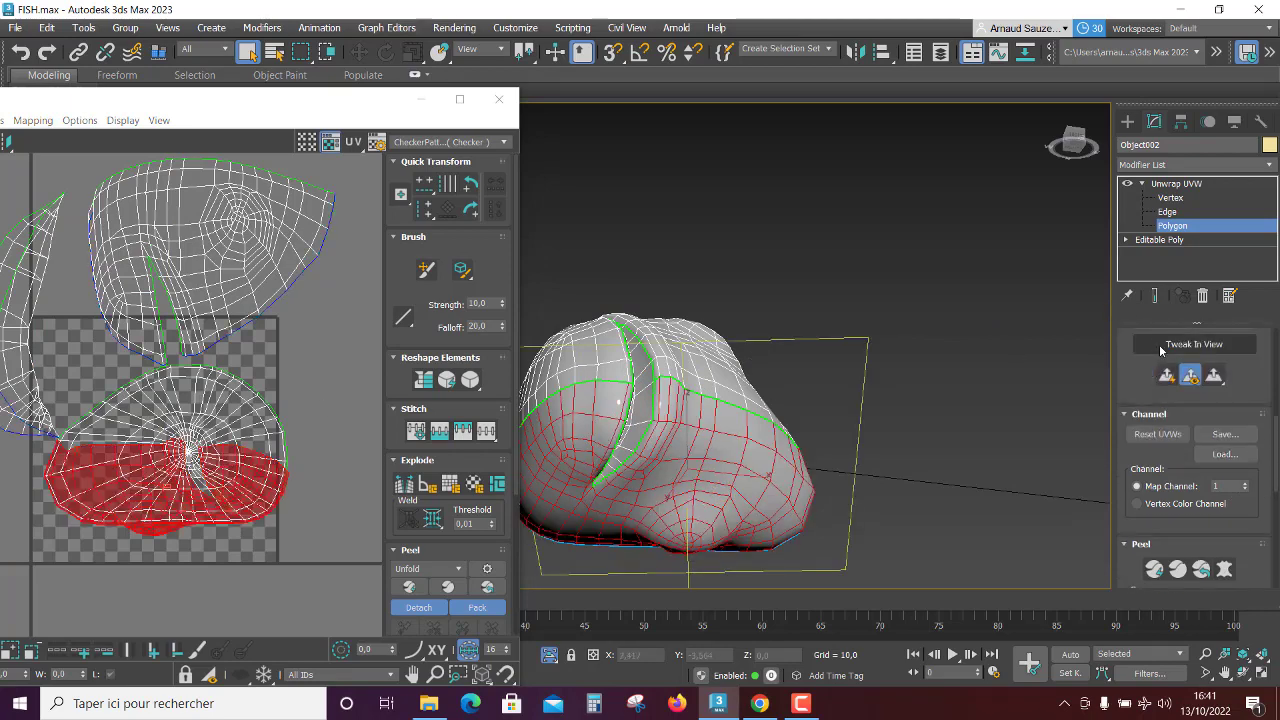
{"action": "left_click", "coordinate": [1167, 377]}
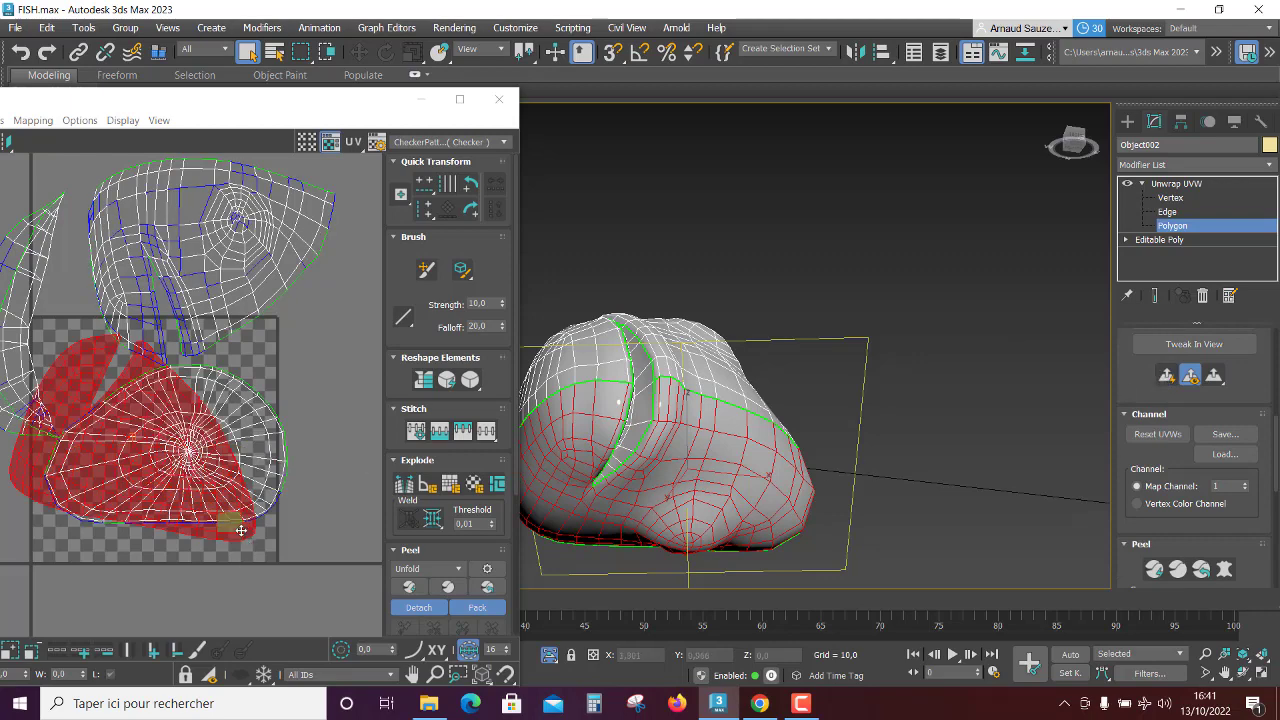
{"action": "mouse_move", "coordinate": [232, 523]}
{"action": "left_mouse_down"}
{"action": "mouse_move", "coordinate": [299, 612]}
{"action": "mouse_move", "coordinate": [470, 690]}
{"action": "left_mouse_up"}
Step: Shift the bottom shell clear of other islands and bring the UV editor fully on screen
{"action": "scroll", "coordinate": [334, 492], "scroll_direction": "down", "scroll_amount": 3}
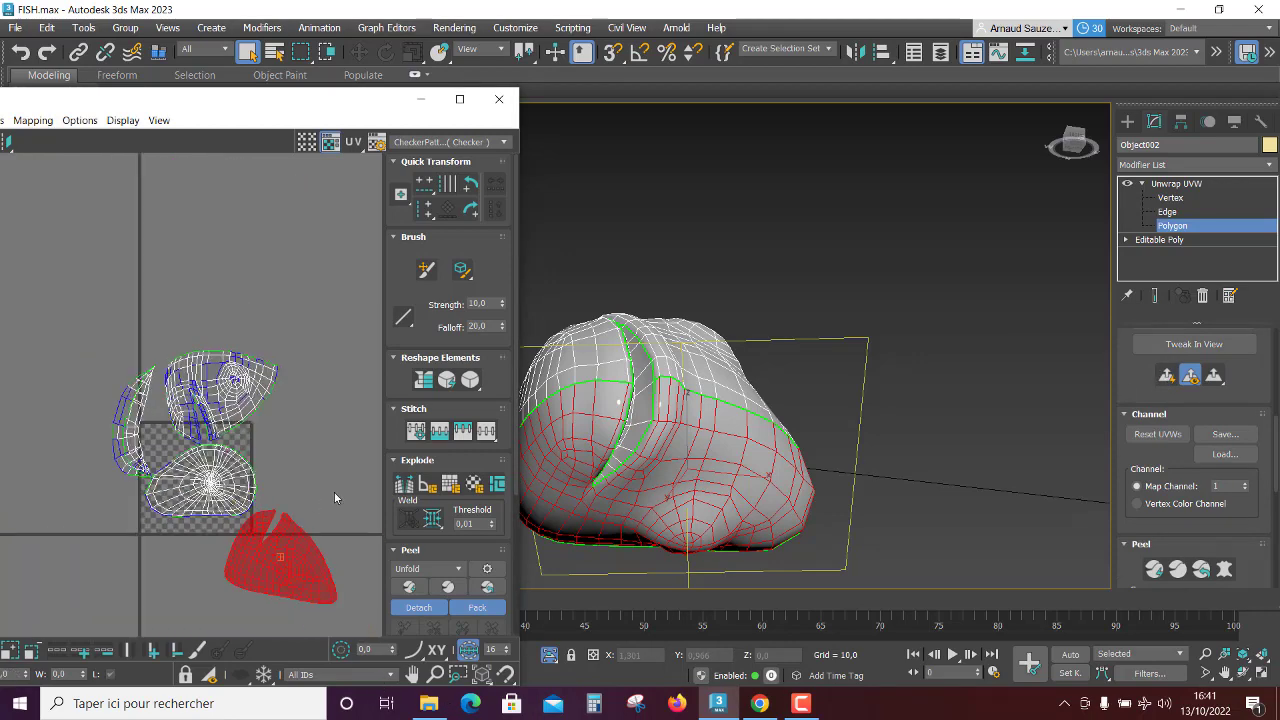
{"action": "middle_click_drag", "start_coordinate": [334, 492], "coordinate": [296, 388]}
{"action": "scroll", "coordinate": [310, 390], "scroll_direction": "up", "scroll_amount": 1}
{"action": "scroll", "coordinate": [318, 393], "scroll_direction": "up", "scroll_amount": 1}
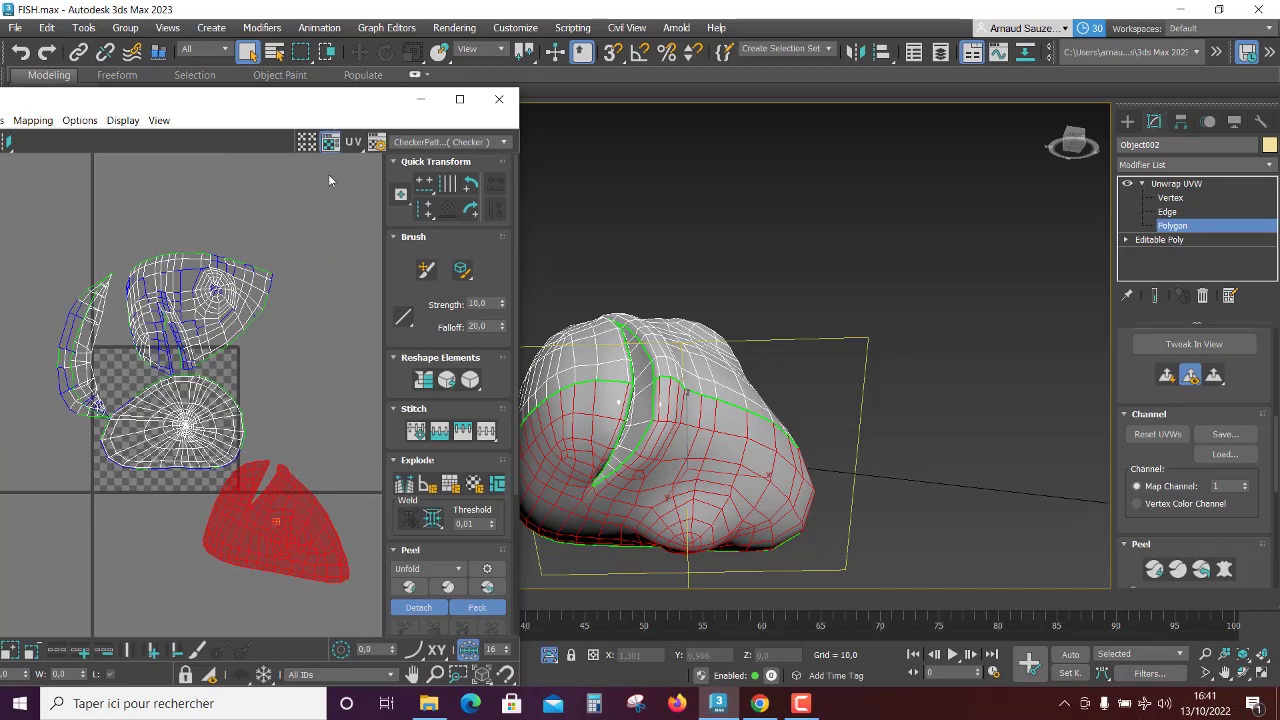
{"action": "scroll", "coordinate": [290, 483], "scroll_direction": "up", "scroll_amount": 2}
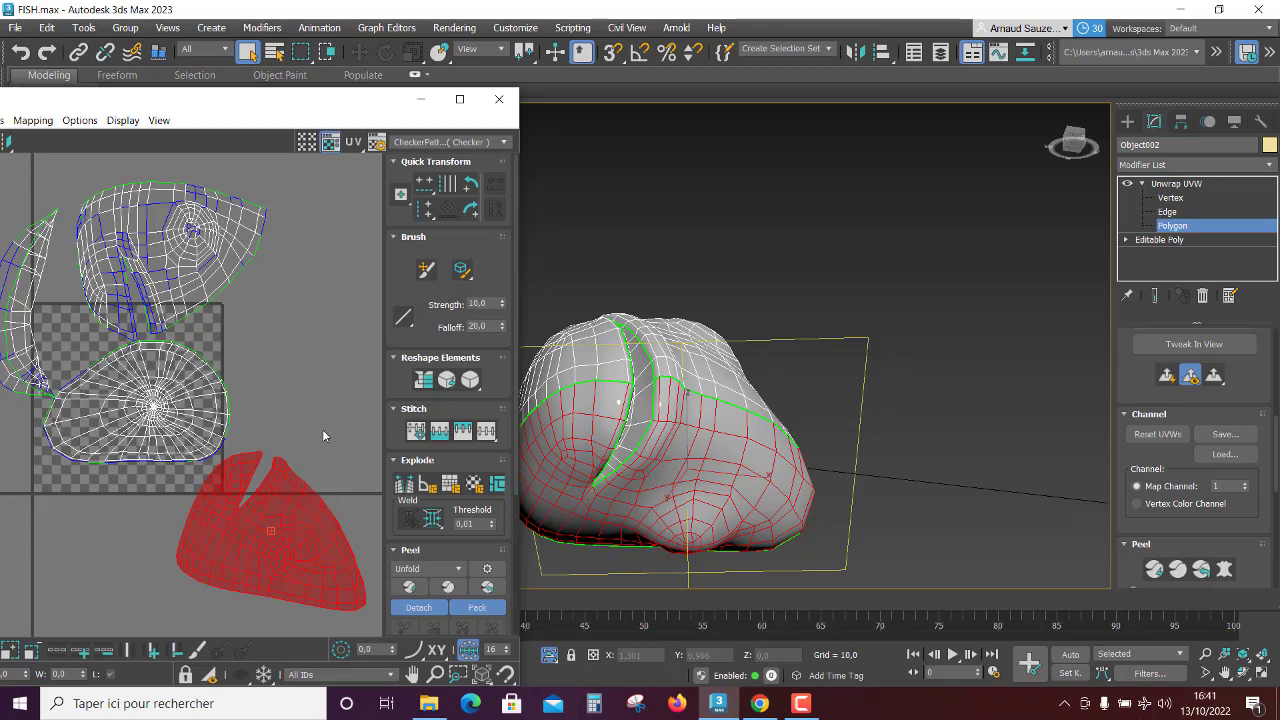
{"action": "scroll", "coordinate": [336, 472], "scroll_direction": "up", "scroll_amount": 1}
{"action": "scroll", "coordinate": [334, 455], "scroll_direction": "down", "scroll_amount": 1}
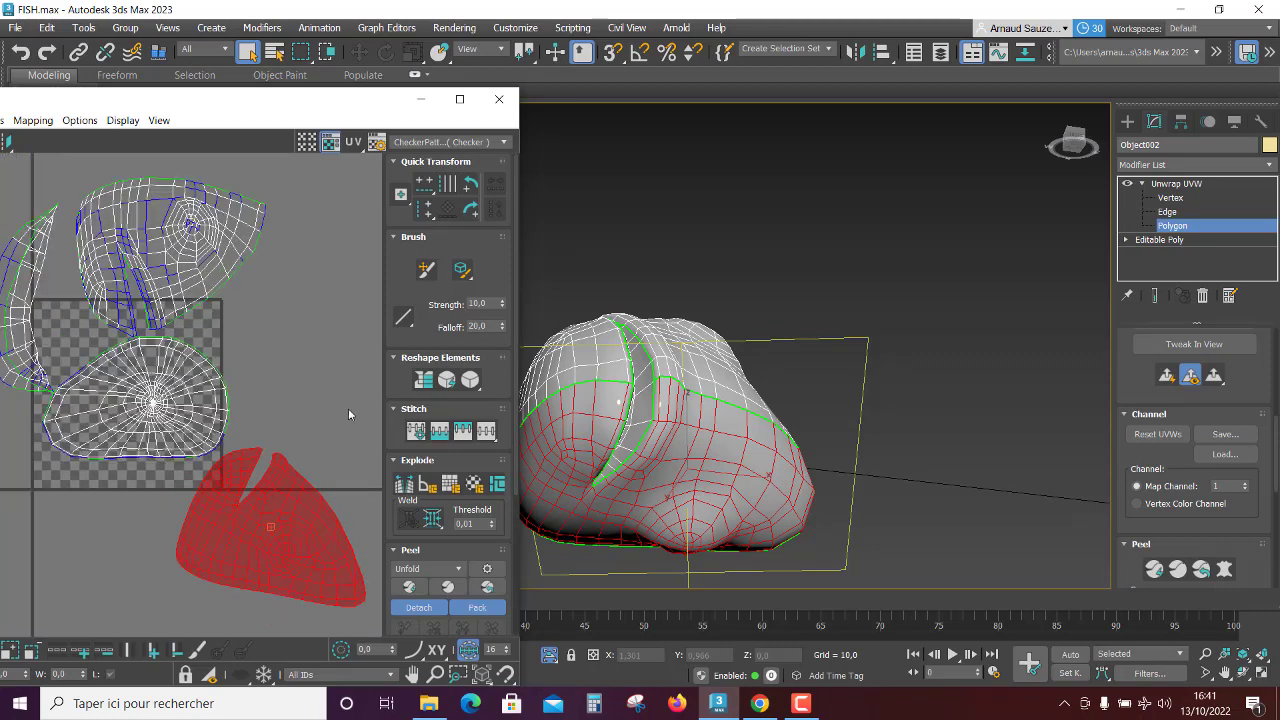
{"action": "left_click_drag", "start_coordinate": [365, 99], "coordinate": [496, 68]}
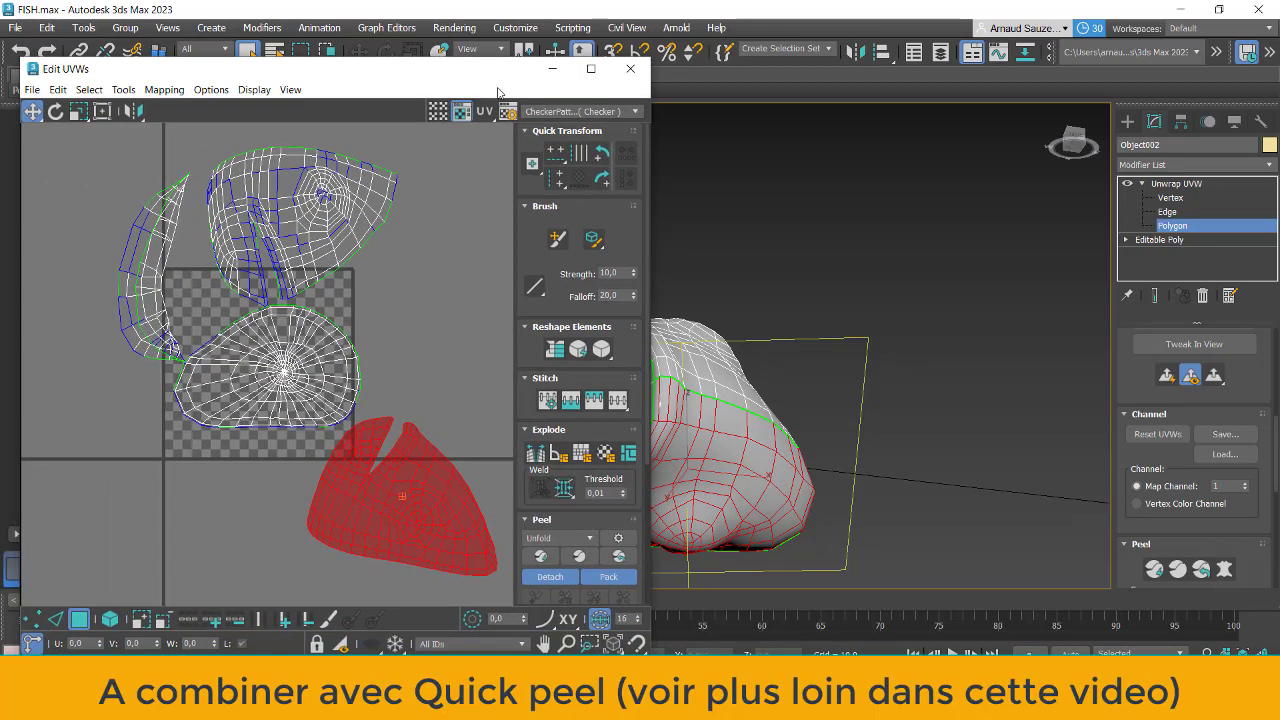
Step: Open Relax: Custom and set it to Relax By Polygon Angles, 100 iterations, amount 0.1
{"action": "left_click", "coordinate": [601, 349]}
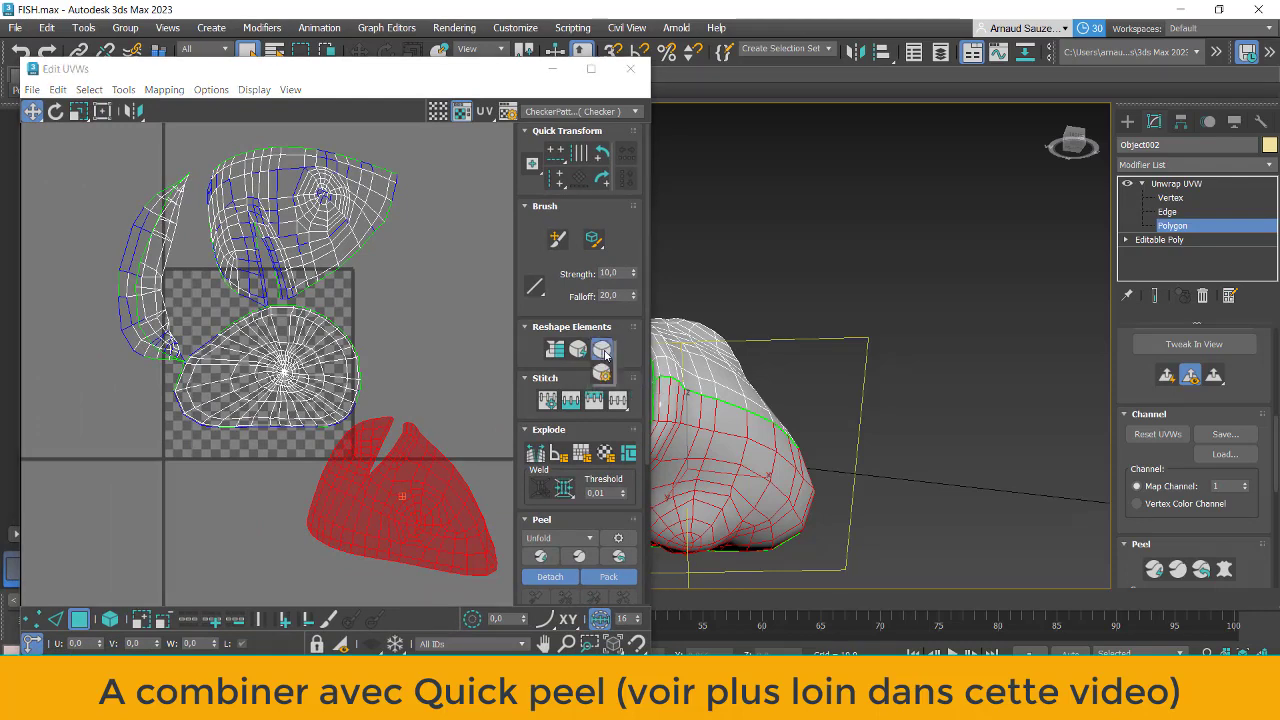
{"action": "left_click", "coordinate": [601, 374]}
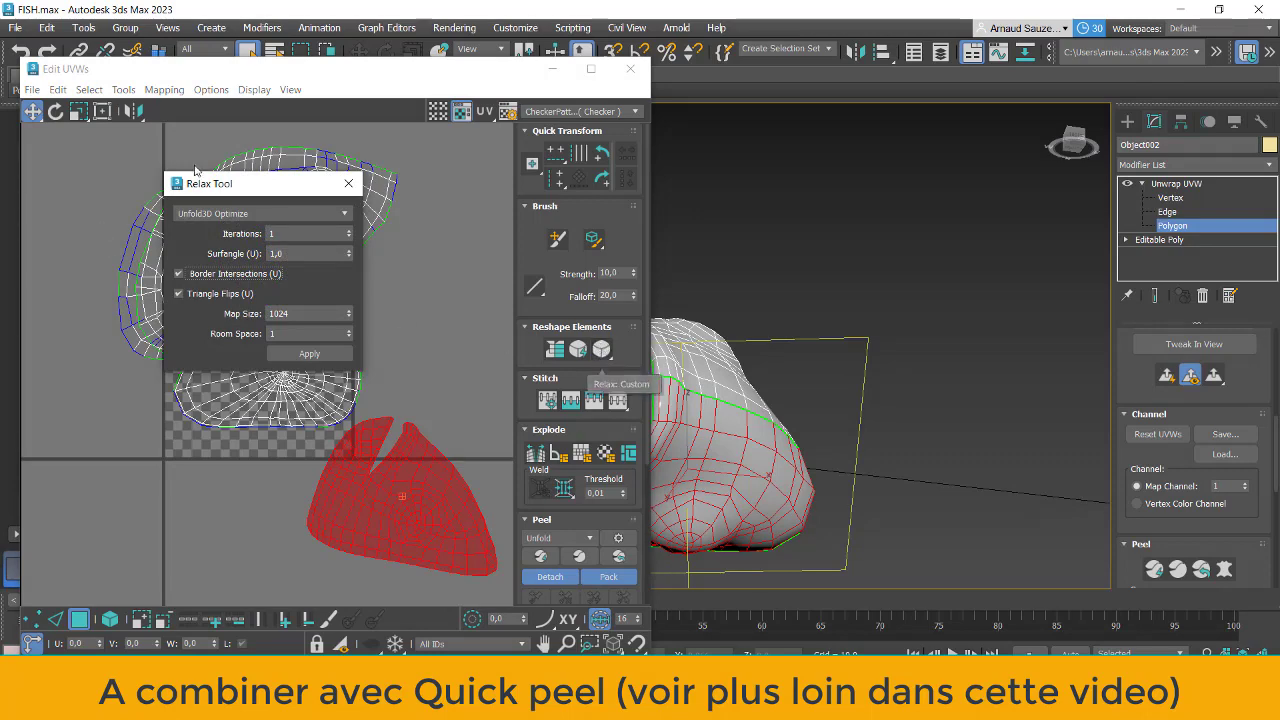
{"action": "left_click_drag", "start_coordinate": [254, 184], "coordinate": [105, 103]}
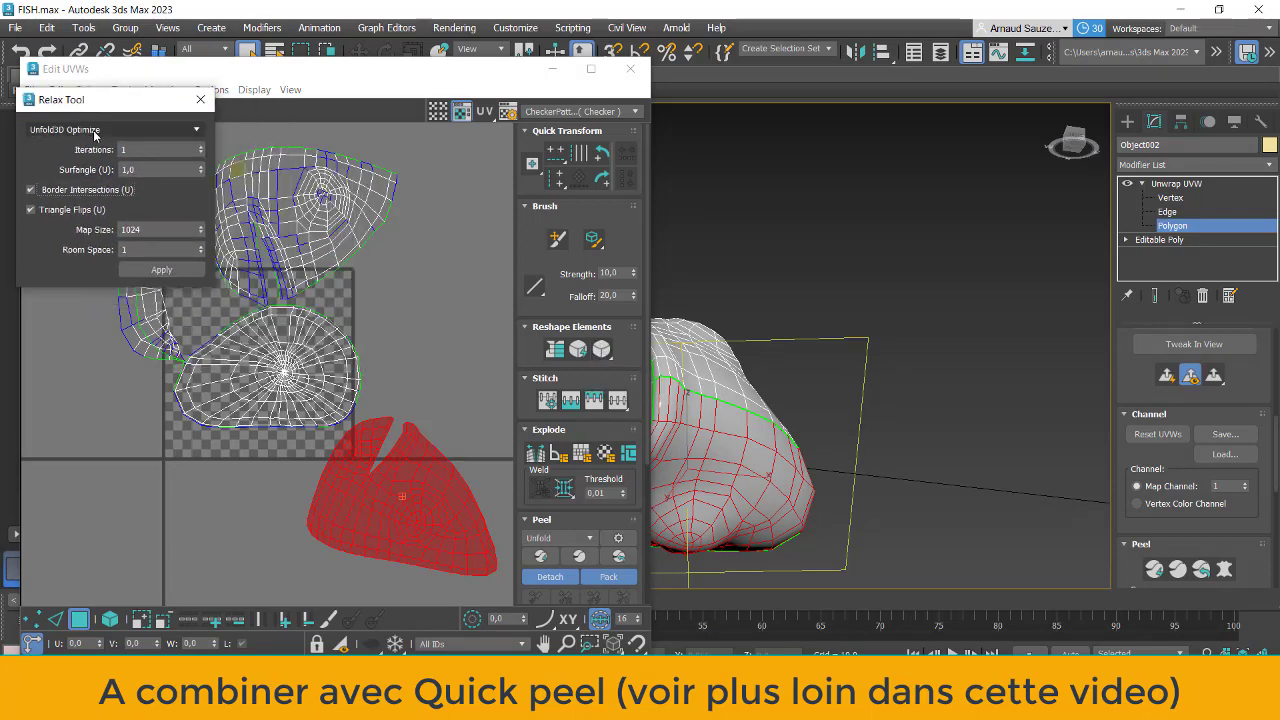
{"action": "left_click", "coordinate": [94, 131]}
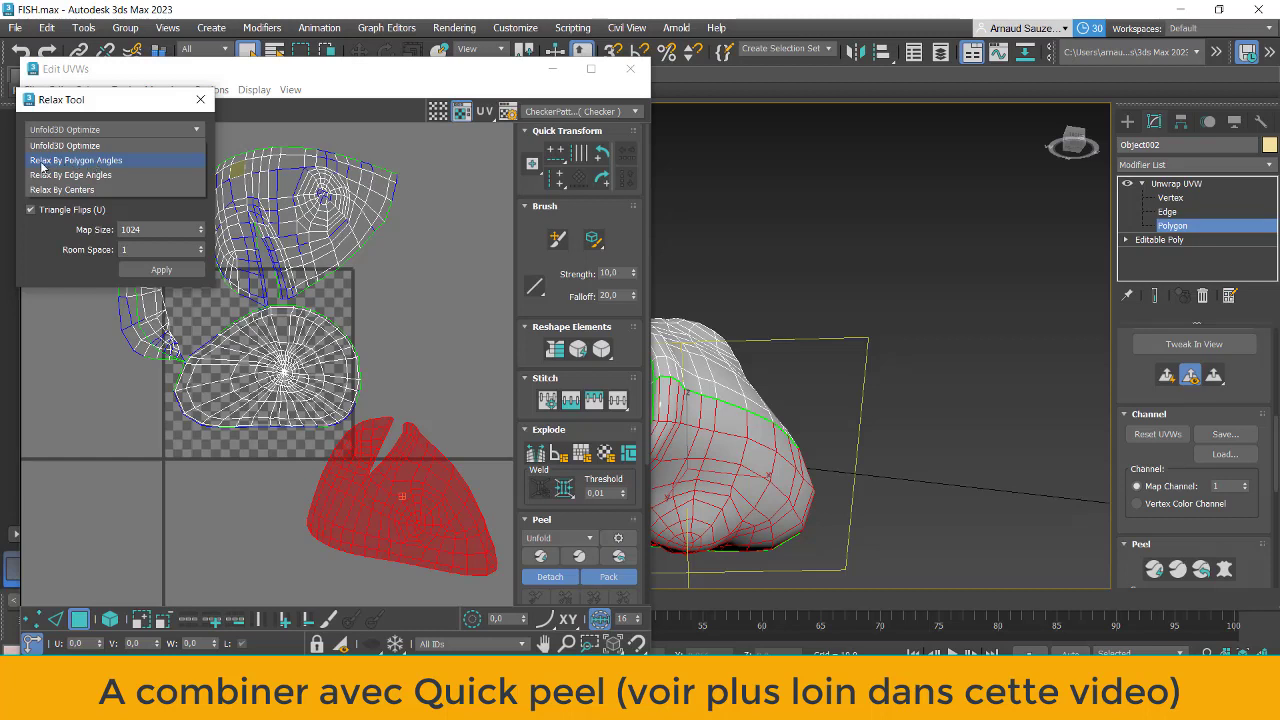
{"action": "left_click", "coordinate": [114, 162]}
{"action": "left_click_drag", "start_coordinate": [141, 105], "coordinate": [162, 80]}
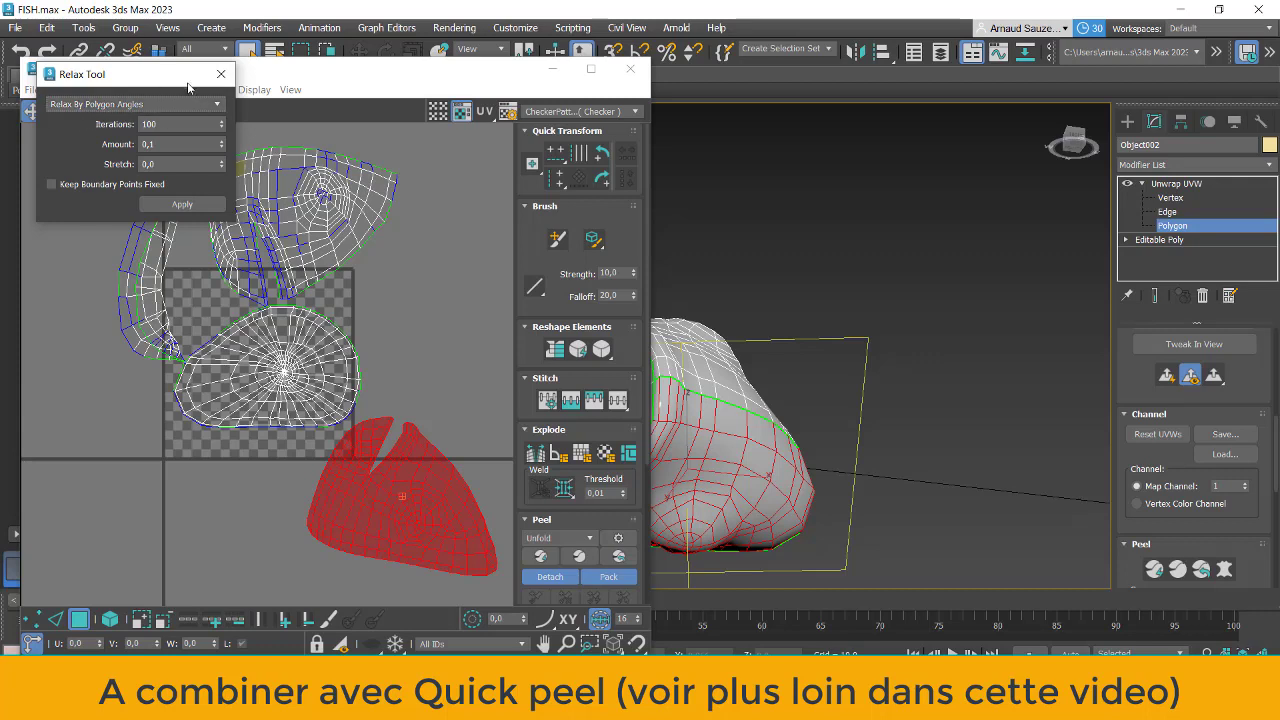
Step: Apply the polygon-angle relax to the bottom UV shell, then select the upper shell
{"action": "left_click", "coordinate": [123, 103]}
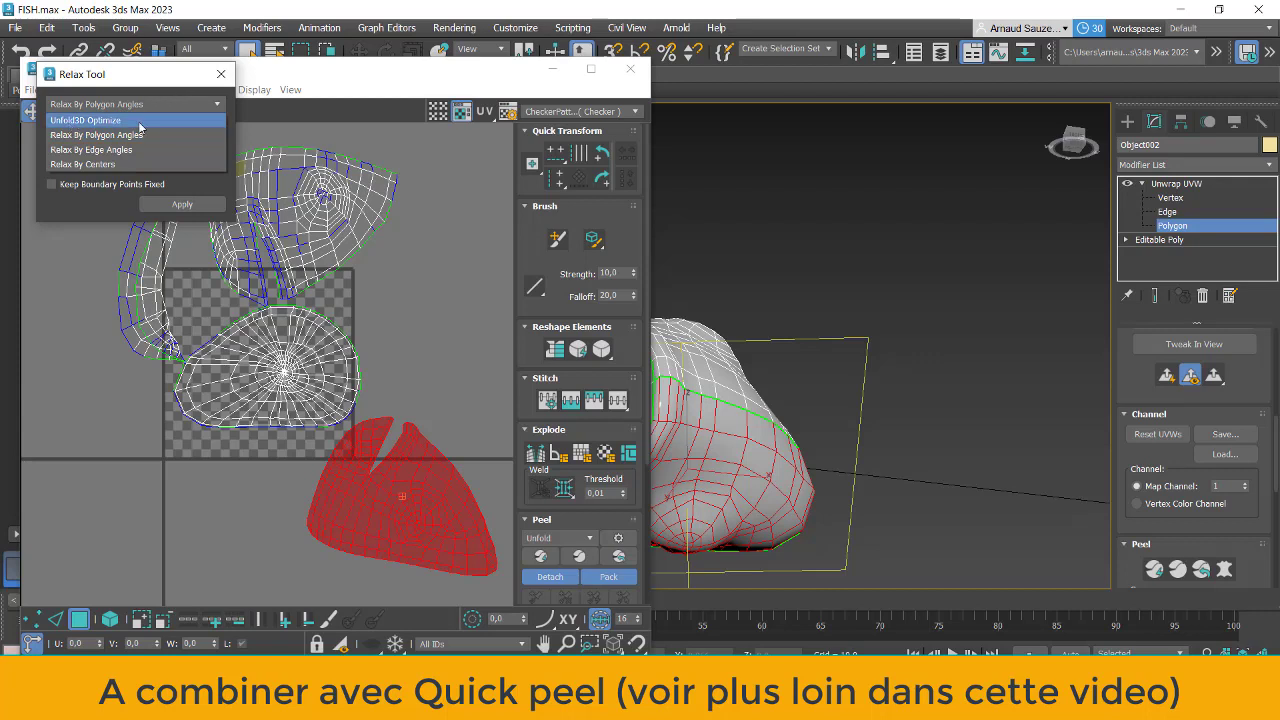
{"action": "left_click", "coordinate": [124, 105]}
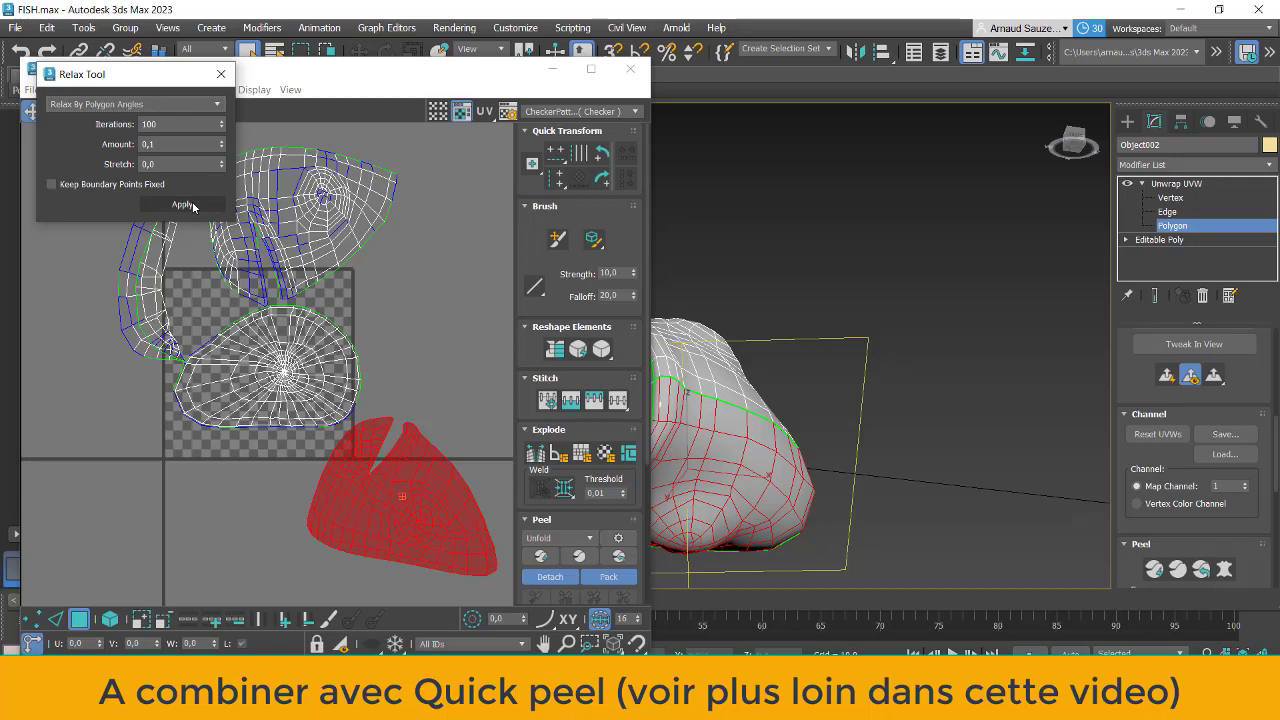
{"action": "left_click", "coordinate": [182, 205]}
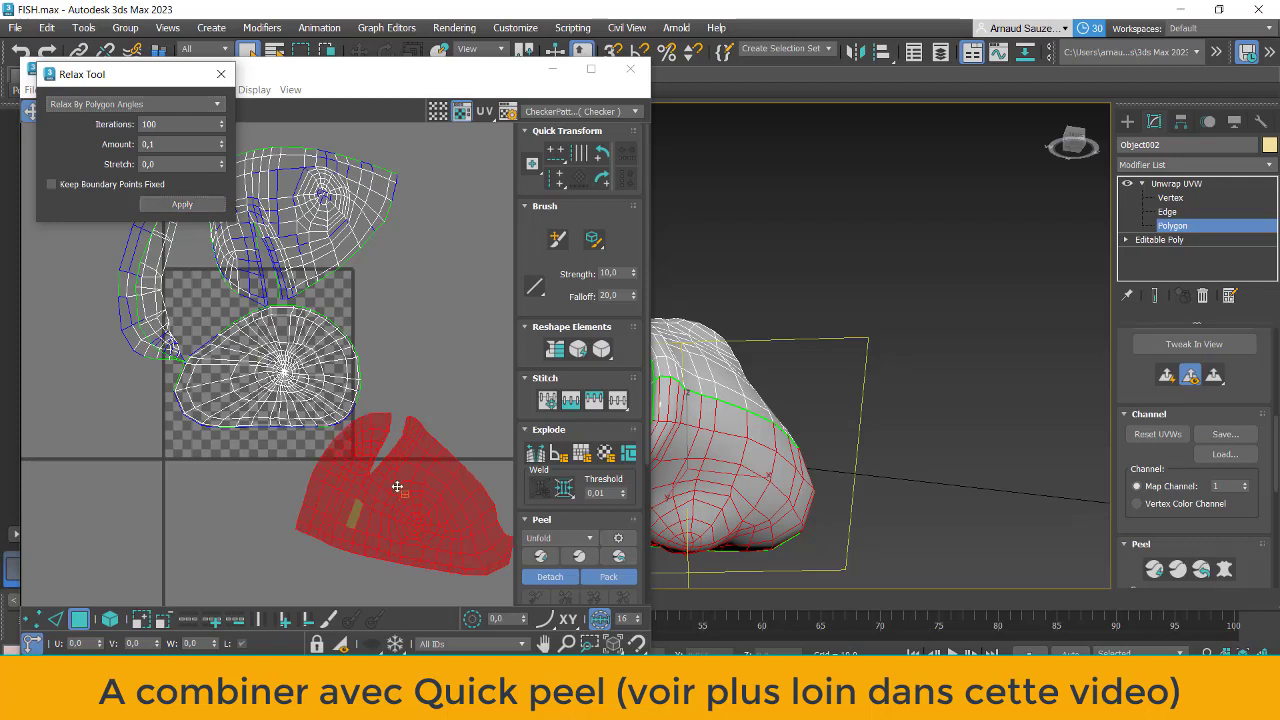
{"action": "left_click", "coordinate": [353, 212]}
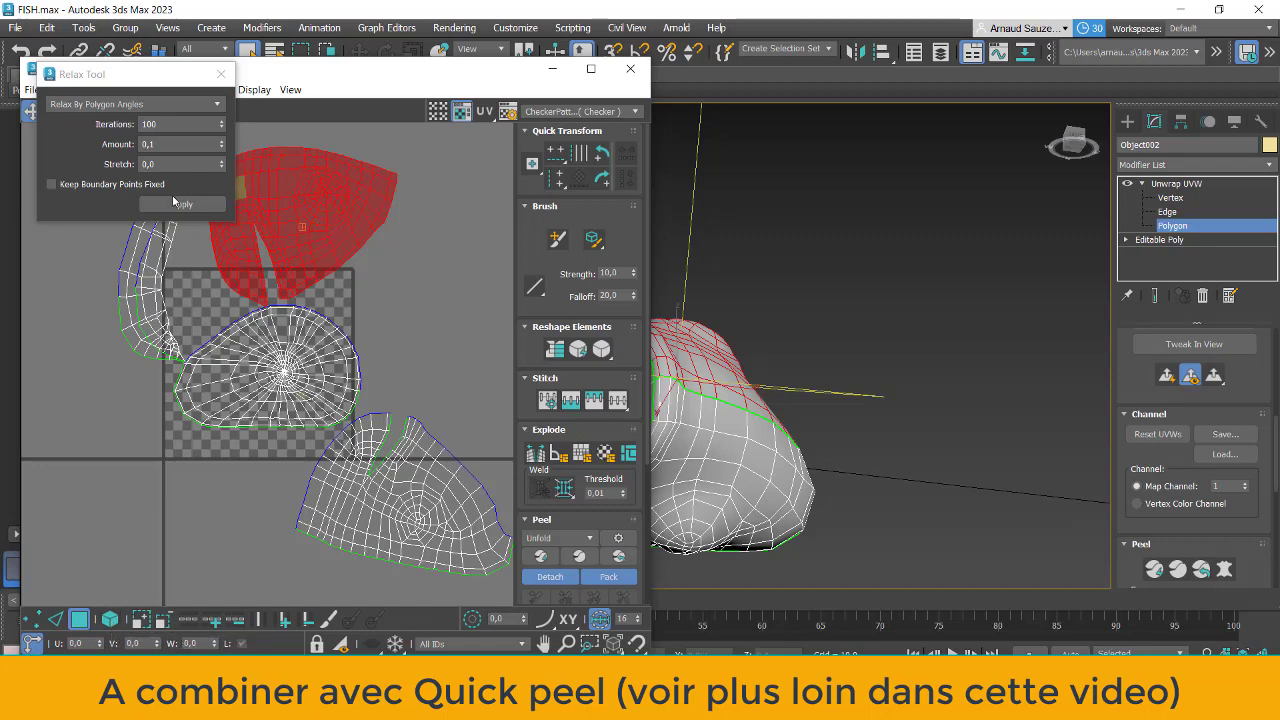
Step: Relax the upper, middle and left UV shells, giving the left shell several extra passes
{"action": "left_click", "coordinate": [176, 204]}
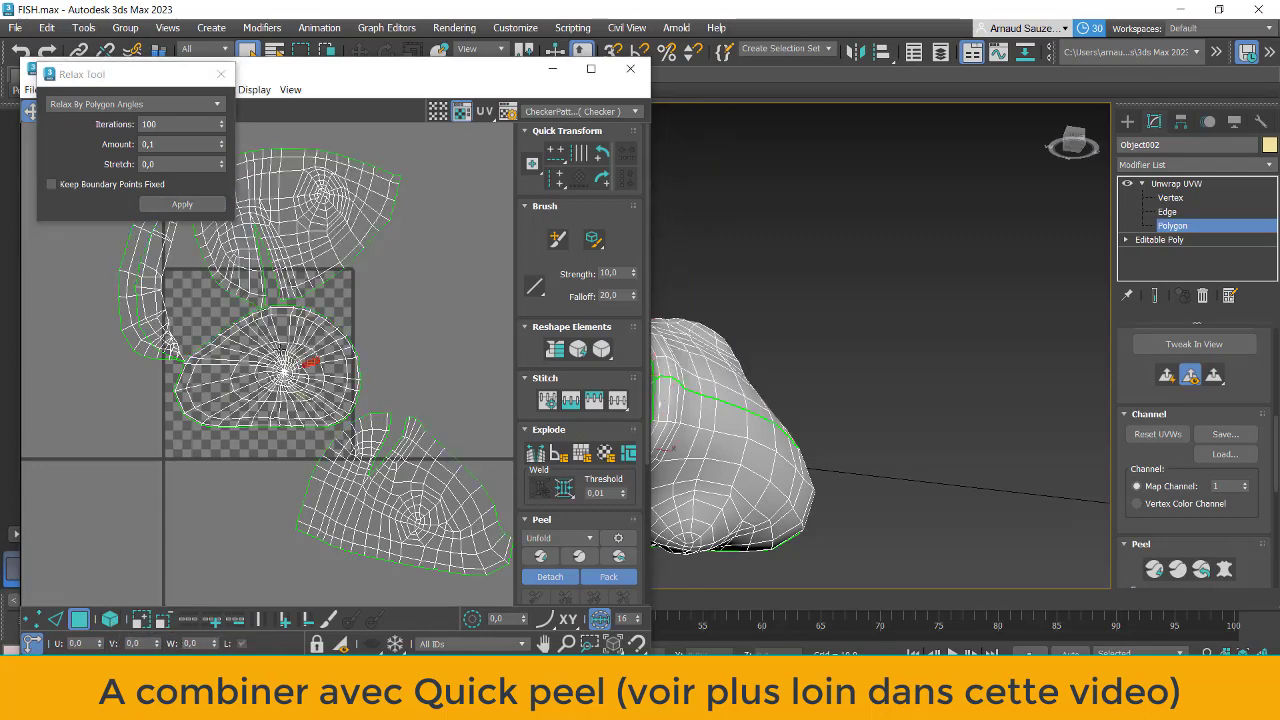
{"action": "left_click", "coordinate": [329, 378]}
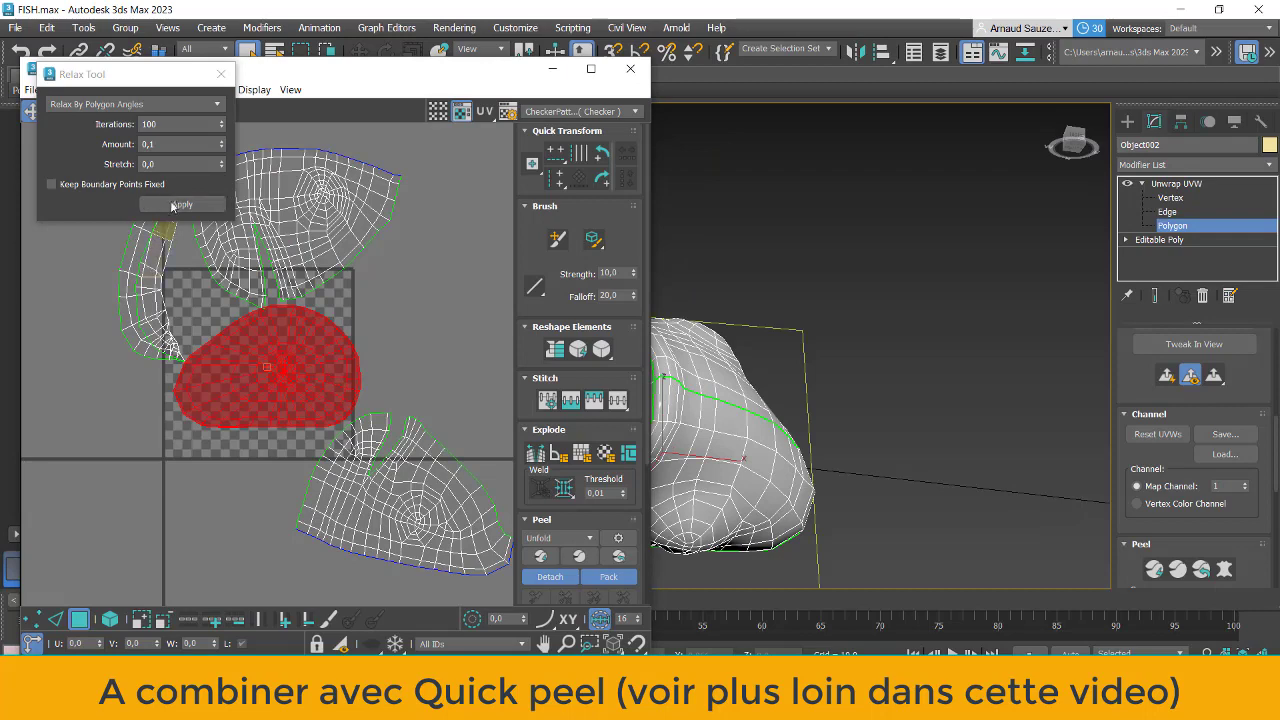
{"action": "left_click", "coordinate": [178, 204]}
{"action": "left_click", "coordinate": [150, 265]}
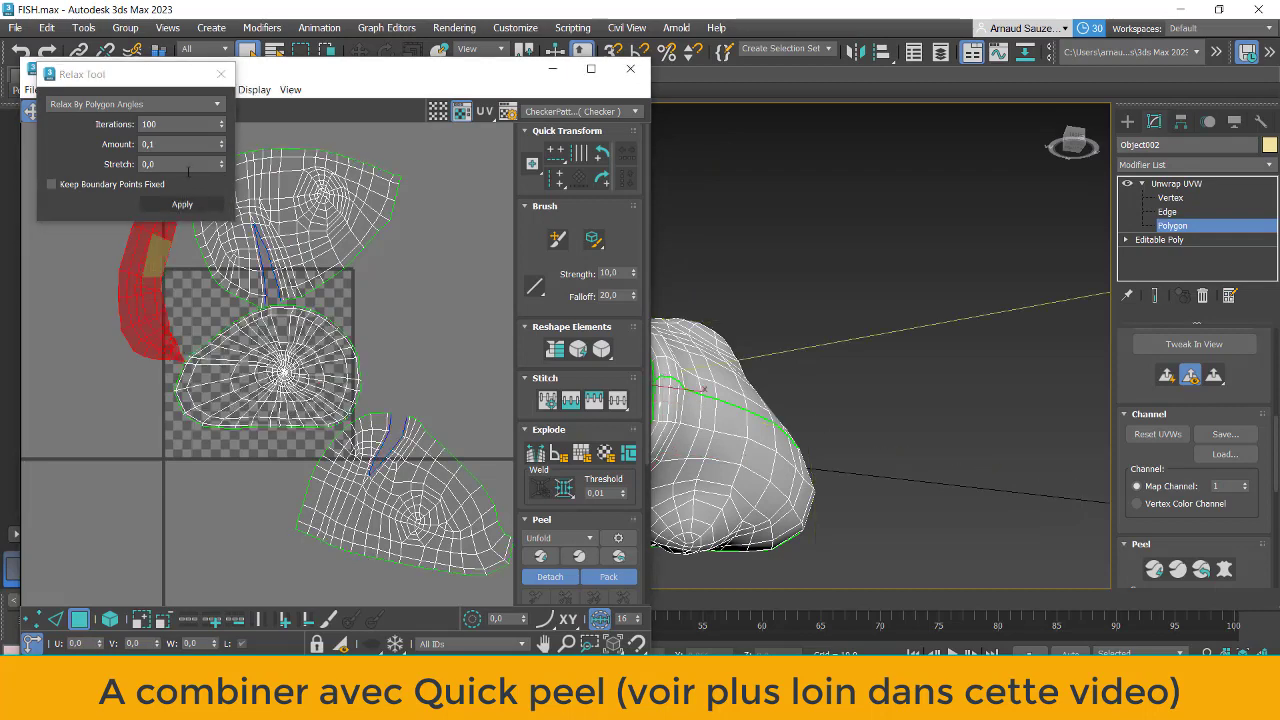
{"action": "left_click", "coordinate": [176, 204]}
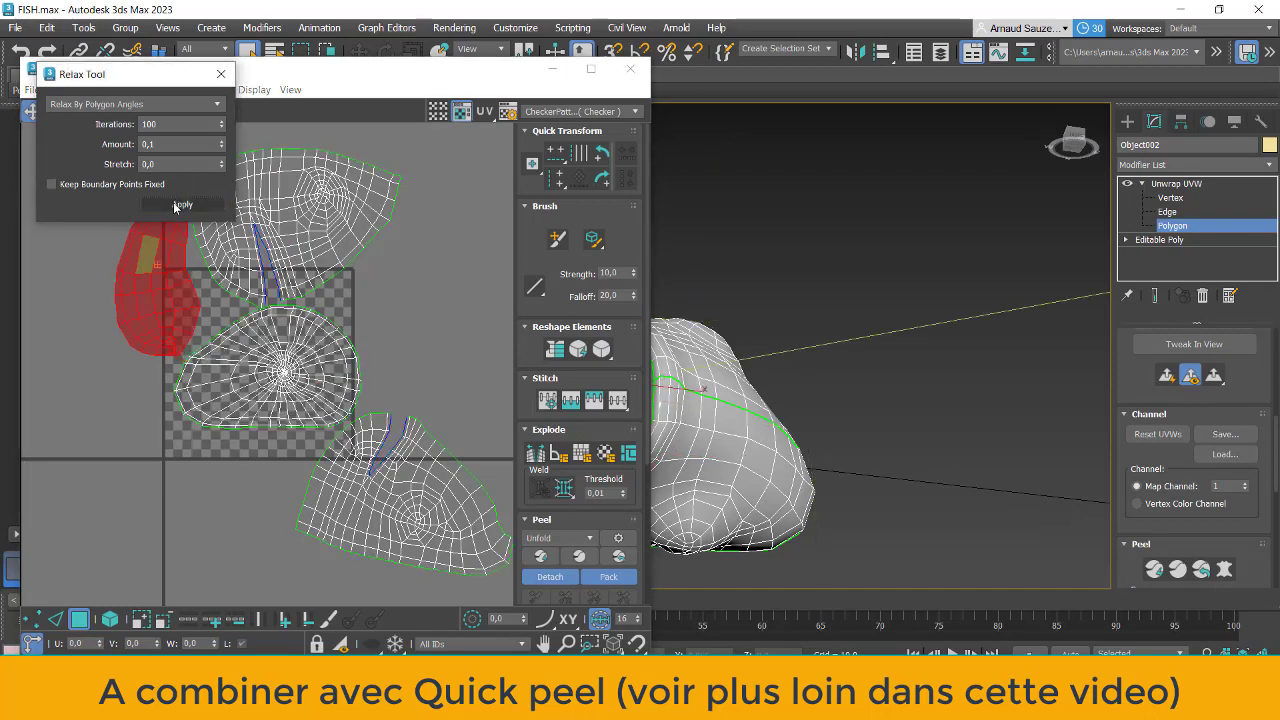
{"action": "left_click", "coordinate": [175, 205]}
{"action": "left_click", "coordinate": [175, 205]}
{"action": "left_click", "coordinate": [175, 205]}
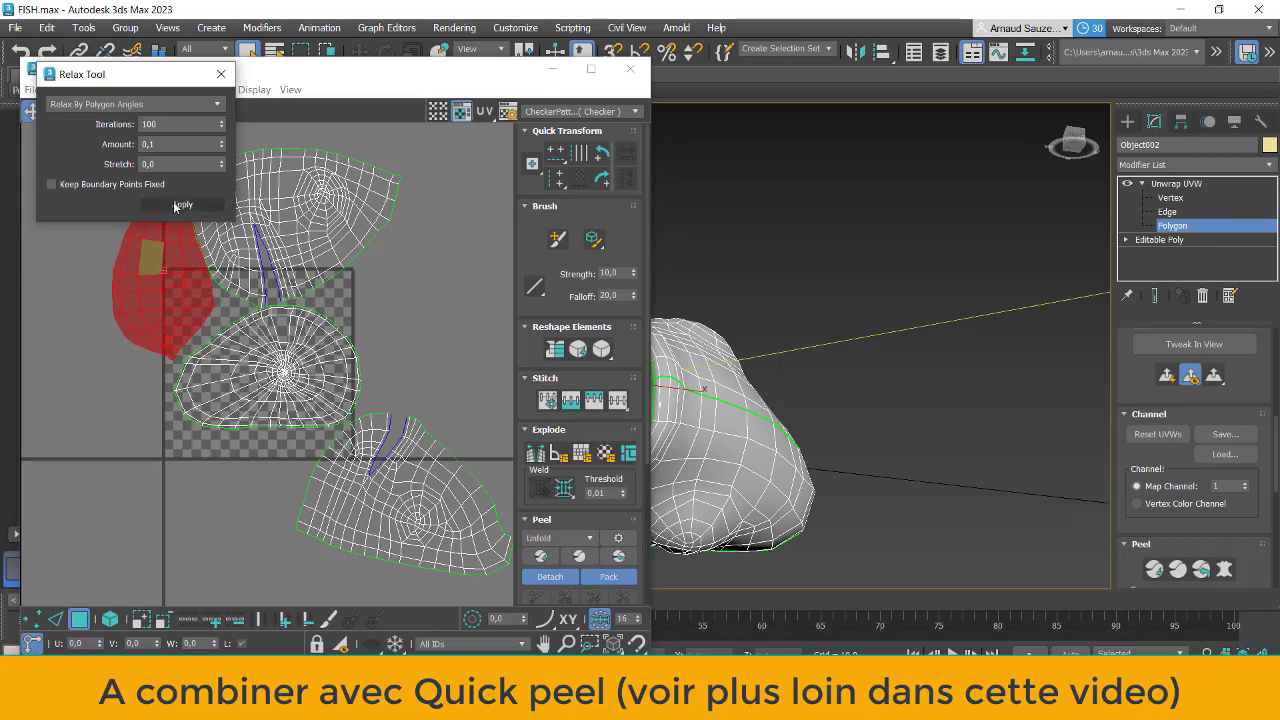
{"action": "left_click", "coordinate": [178, 205]}
Step: Shift the left UV shell slightly downward
{"action": "scroll", "coordinate": [150, 258], "scroll_direction": "up", "scroll_amount": 2}
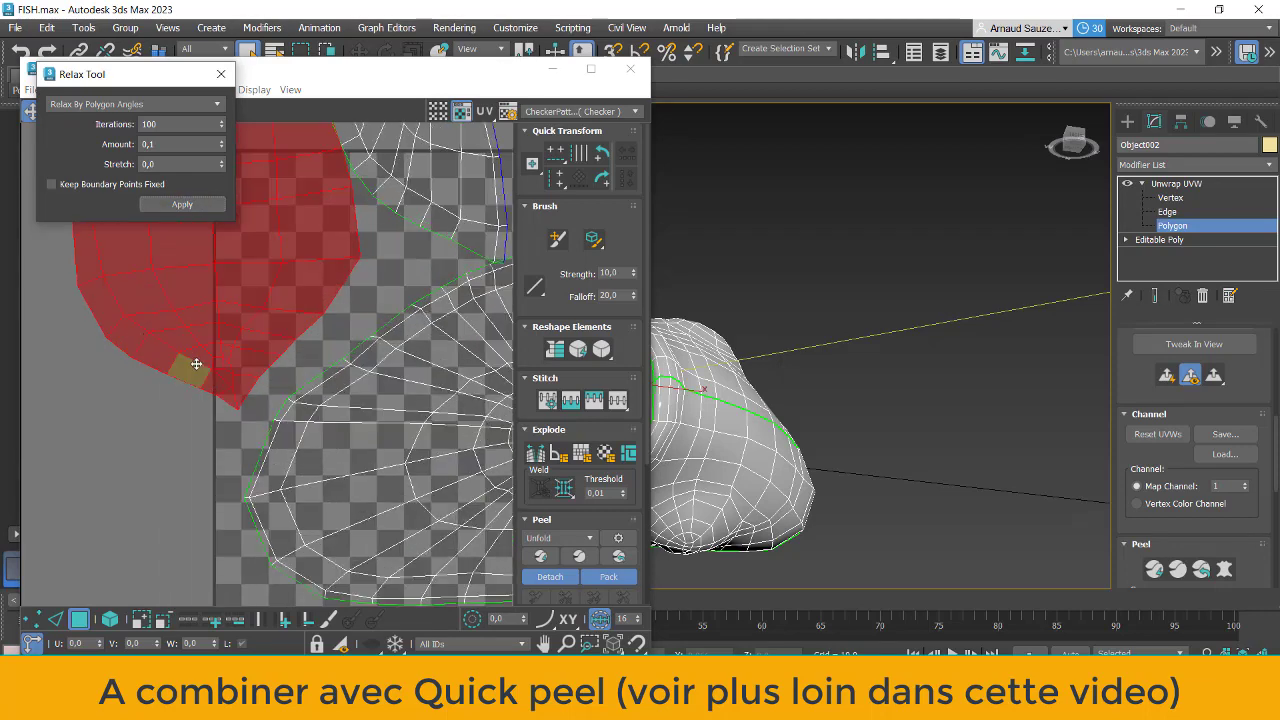
{"action": "scroll", "coordinate": [188, 365], "scroll_direction": "up", "scroll_amount": 2}
{"action": "left_click_drag", "start_coordinate": [257, 390], "coordinate": [275, 415]}
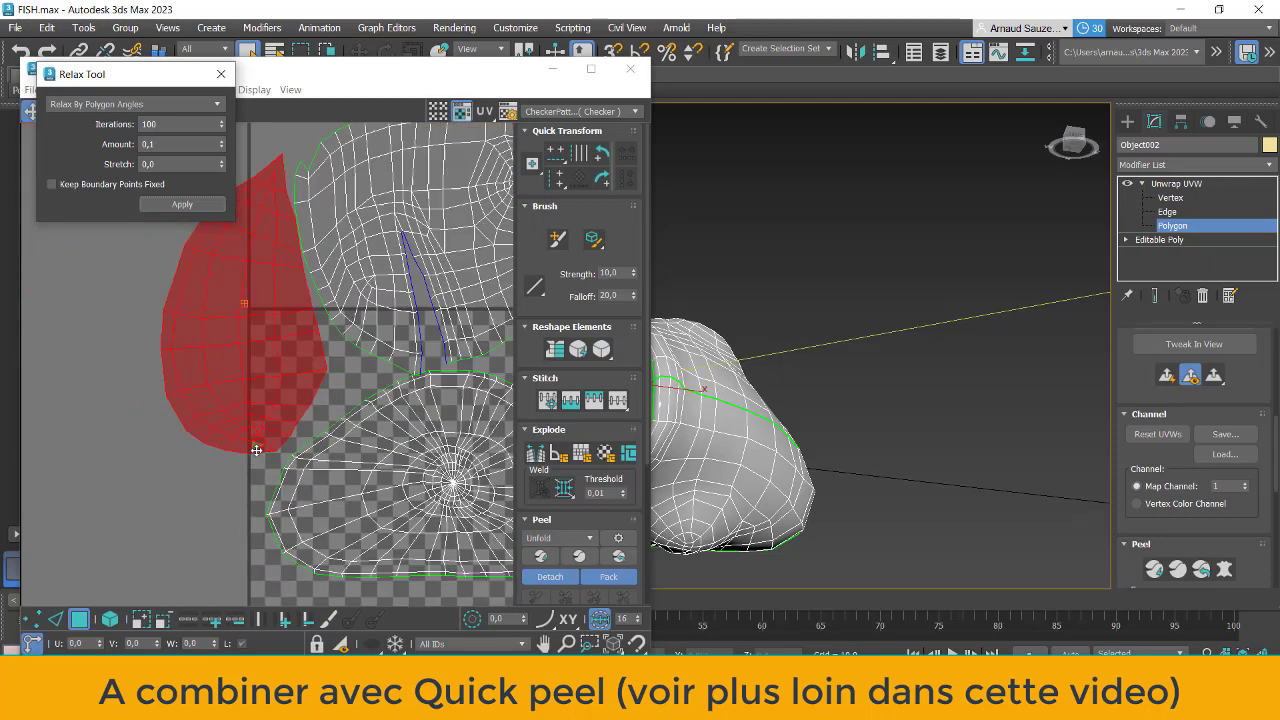
{"action": "scroll", "coordinate": [256, 443], "scroll_direction": "down", "scroll_amount": 3}
{"action": "scroll", "coordinate": [262, 443], "scroll_direction": "up", "scroll_amount": 2}
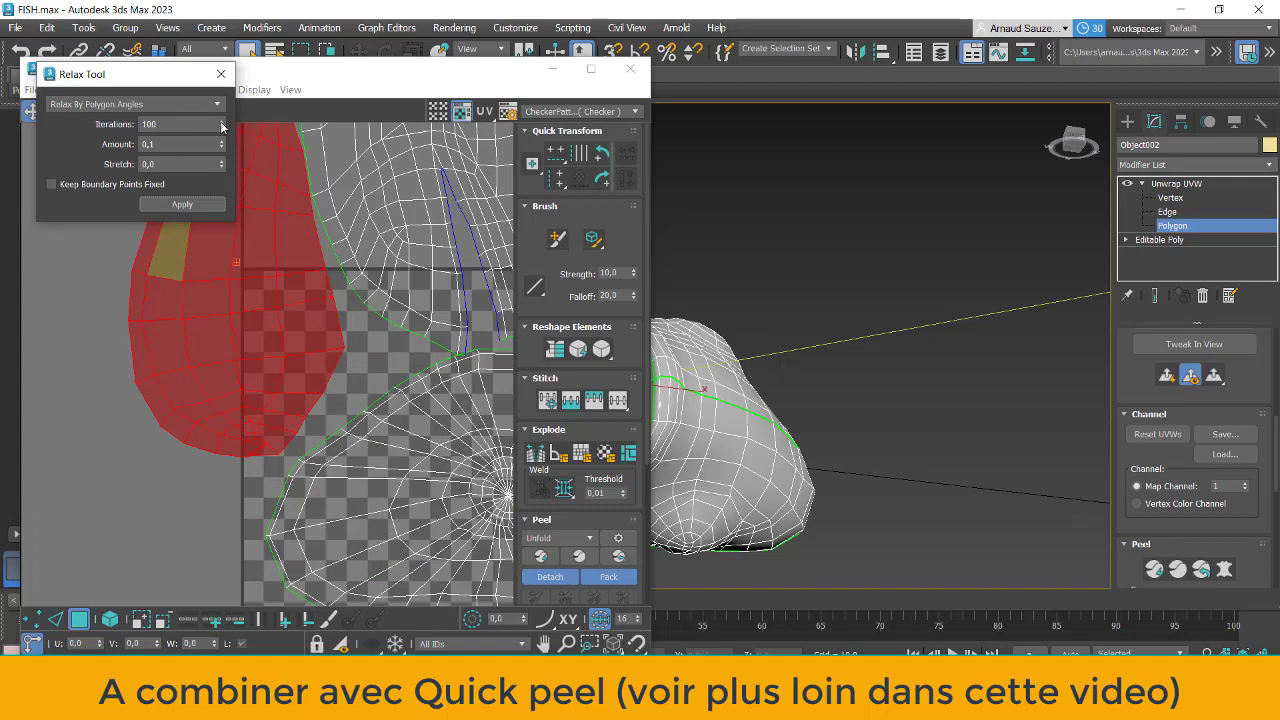
Step: Raise relax iterations to 107 and apply repeated relax passes to the shell
{"action": "left_click_drag", "start_coordinate": [222, 127], "coordinate": [219, 103]}
{"action": "left_click", "coordinate": [180, 205]}
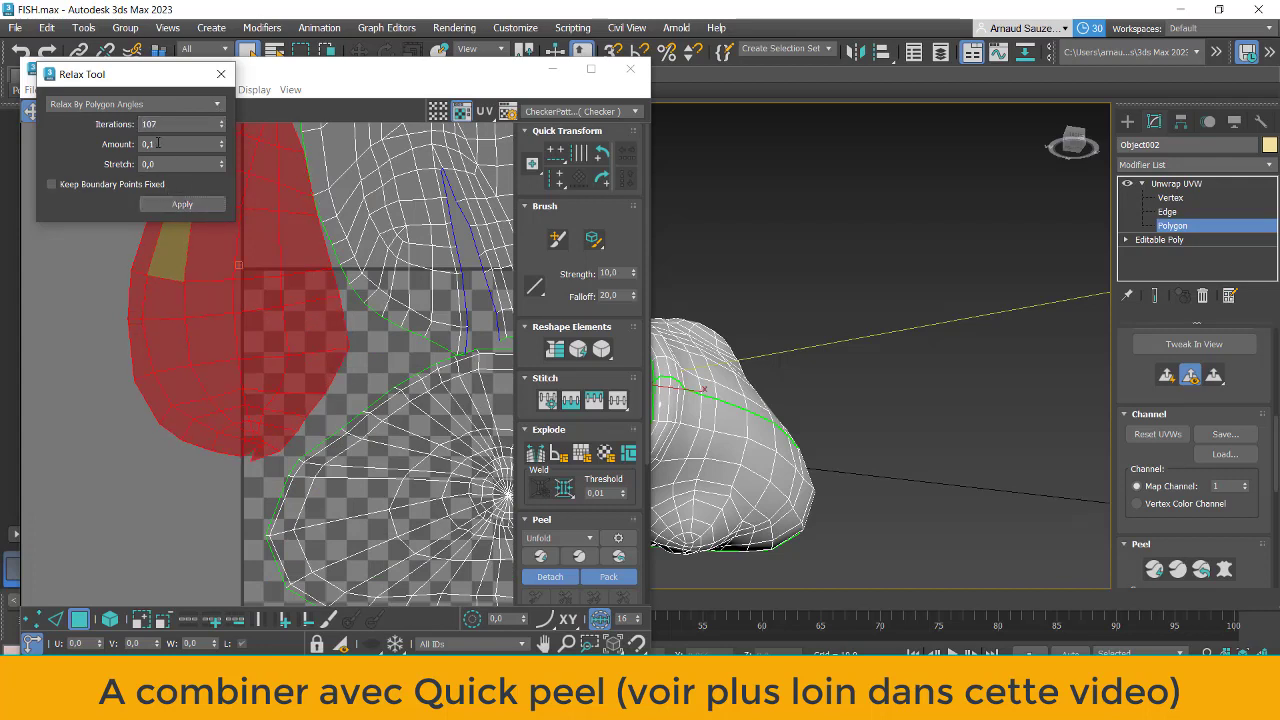
{"action": "left_click", "coordinate": [181, 205]}
{"action": "left_click", "coordinate": [182, 205]}
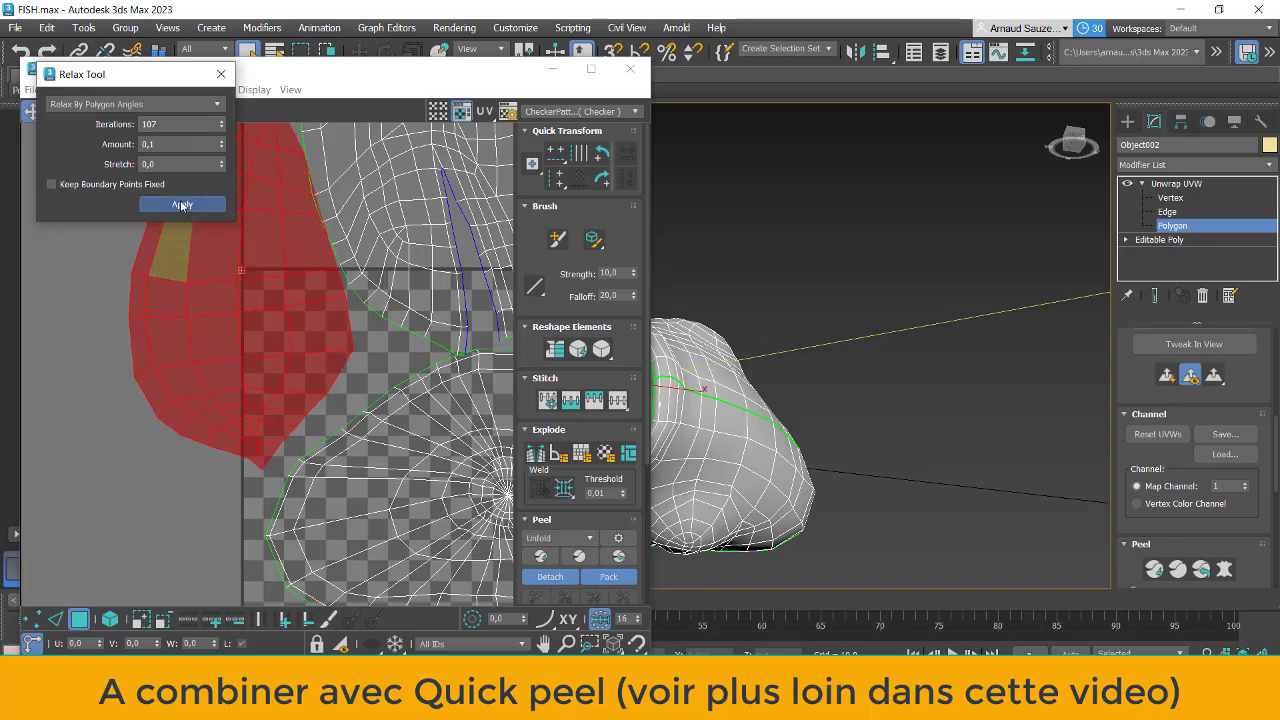
{"action": "left_click", "coordinate": [183, 205]}
{"action": "left_click", "coordinate": [182, 205]}
{"action": "left_click", "coordinate": [181, 205]}
{"action": "left_click", "coordinate": [181, 205]}
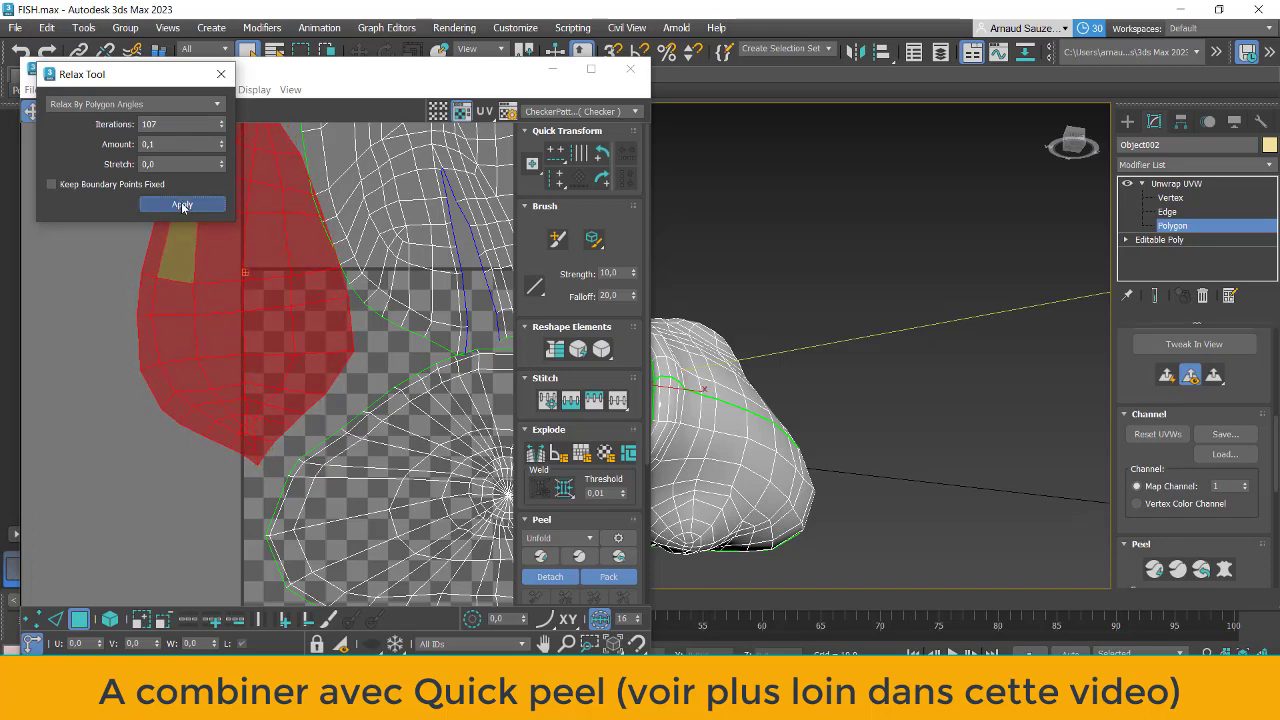
{"action": "left_click", "coordinate": [182, 205]}
Step: Zoom around the UV layout and select a single UV face instead of the shell
{"action": "scroll", "coordinate": [285, 335], "scroll_direction": "down", "scroll_amount": 3}
{"action": "scroll", "coordinate": [280, 240], "scroll_direction": "up", "scroll_amount": 2}
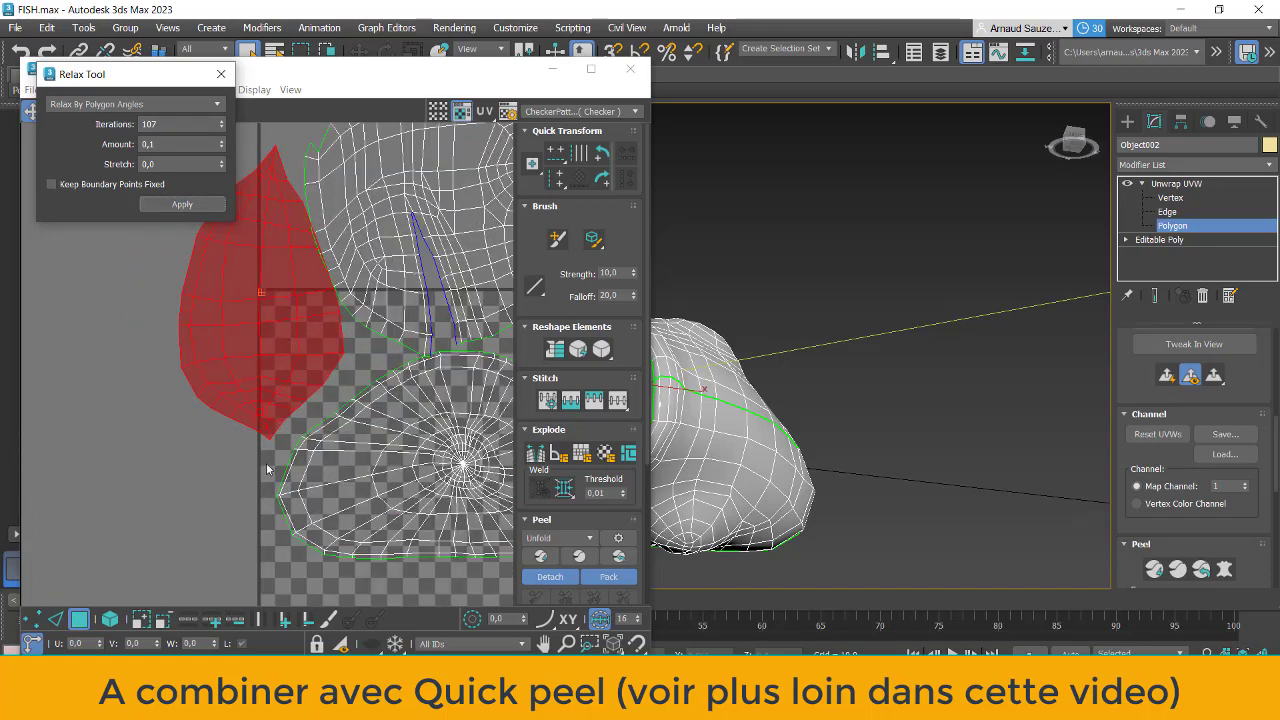
{"action": "scroll", "coordinate": [269, 440], "scroll_direction": "up", "scroll_amount": 3}
{"action": "scroll", "coordinate": [255, 453], "scroll_direction": "down", "scroll_amount": 3}
{"action": "scroll", "coordinate": [252, 453], "scroll_direction": "down", "scroll_amount": 1}
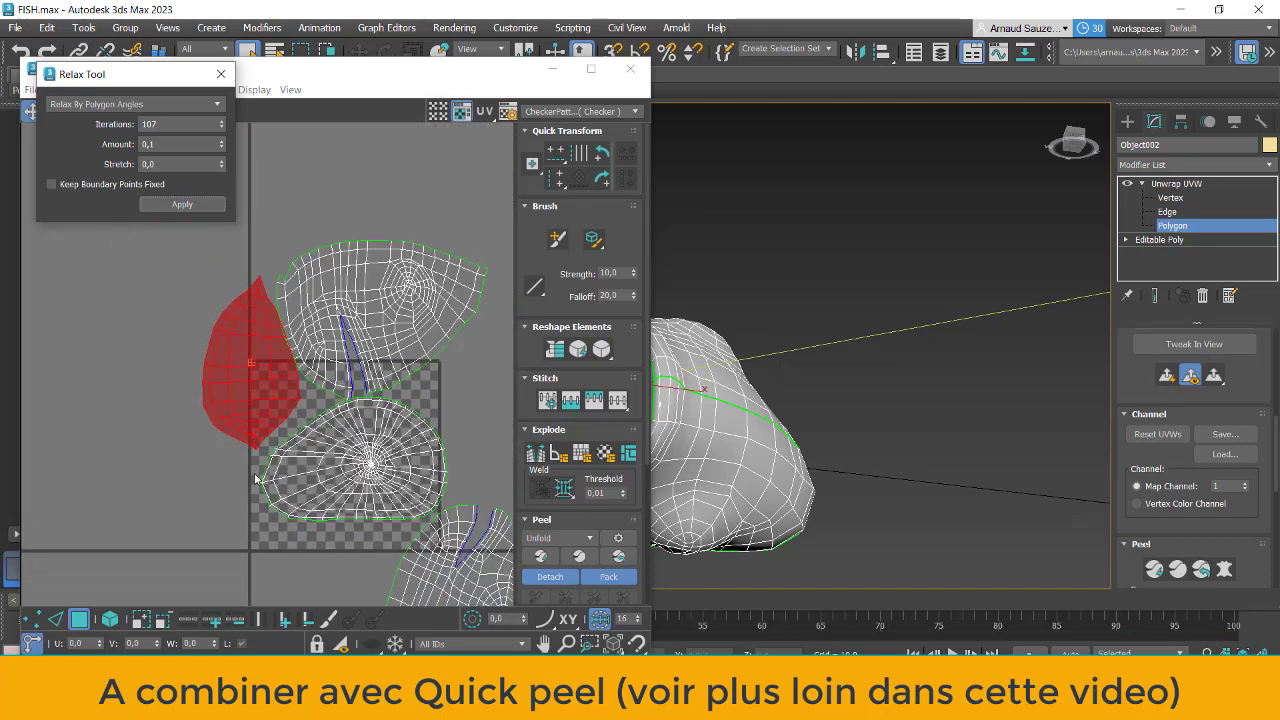
{"action": "left_click", "coordinate": [398, 337]}
{"action": "scroll", "coordinate": [392, 342], "scroll_direction": "up", "scroll_amount": 1}
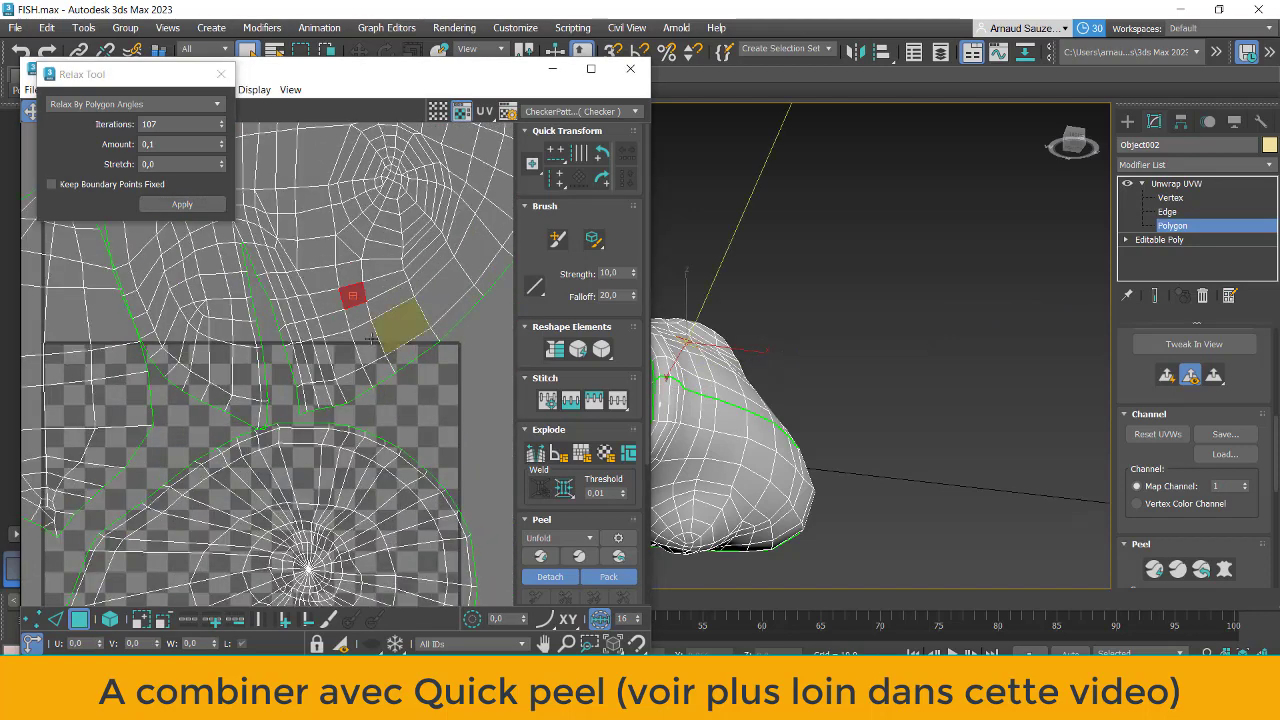
{"action": "scroll", "coordinate": [365, 318], "scroll_direction": "up", "scroll_amount": 1}
{"action": "scroll", "coordinate": [361, 325], "scroll_direction": "down", "scroll_amount": 1}
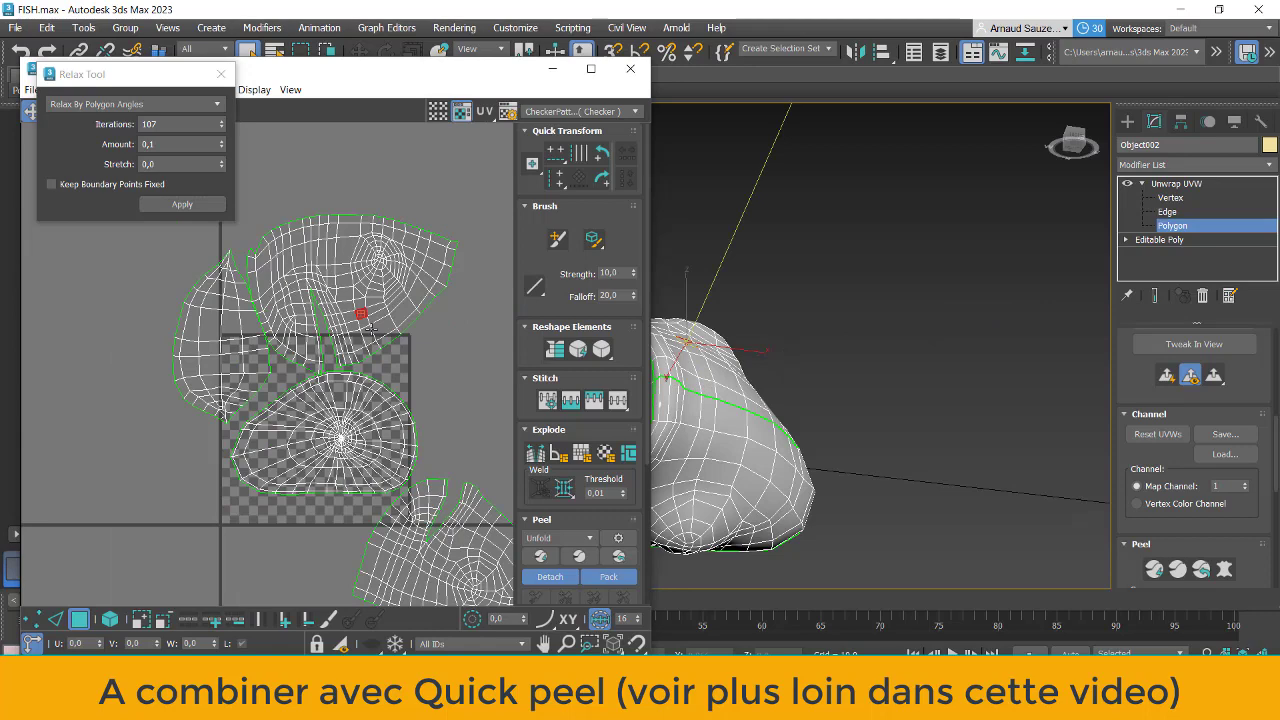
{"action": "scroll", "coordinate": [258, 255], "scroll_direction": "down", "scroll_amount": 1}
{"action": "scroll", "coordinate": [258, 255], "scroll_direction": "down", "scroll_amount": 2}
{"action": "scroll", "coordinate": [258, 255], "scroll_direction": "down", "scroll_amount": 1}
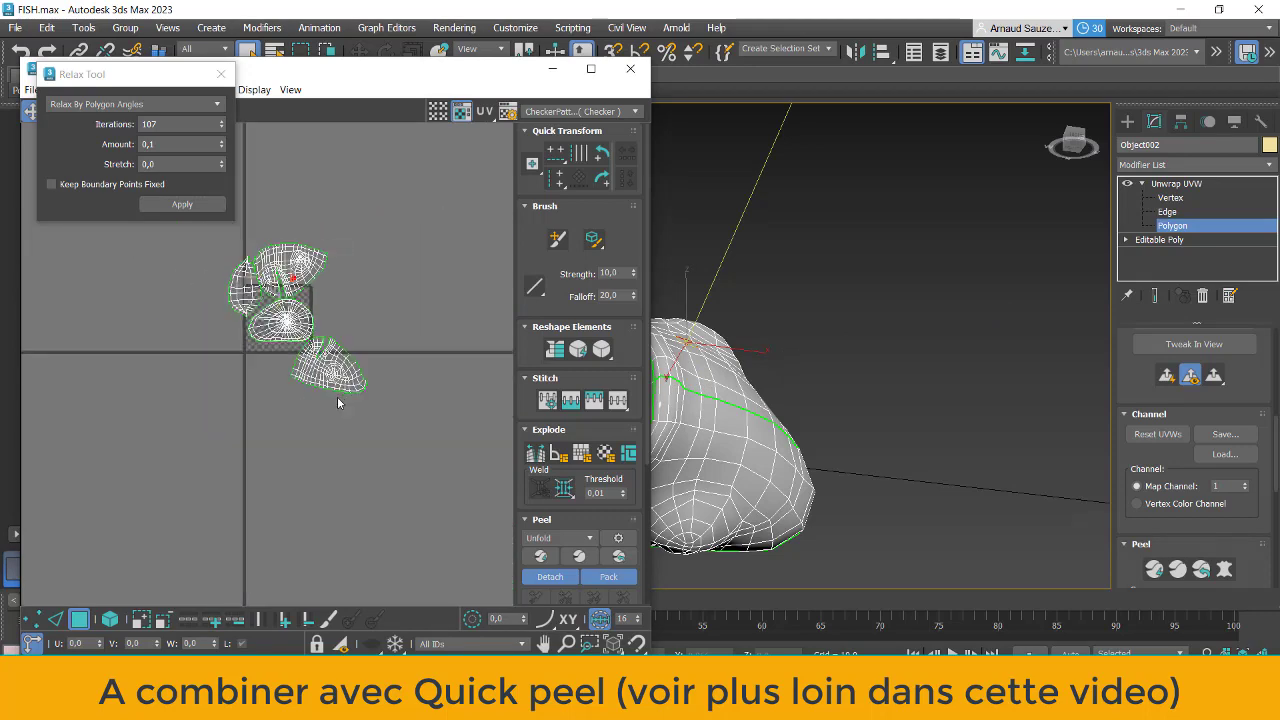
{"action": "scroll", "coordinate": [341, 402], "scroll_direction": "up", "scroll_amount": 1}
{"action": "scroll", "coordinate": [327, 364], "scroll_direction": "down", "scroll_amount": 1}
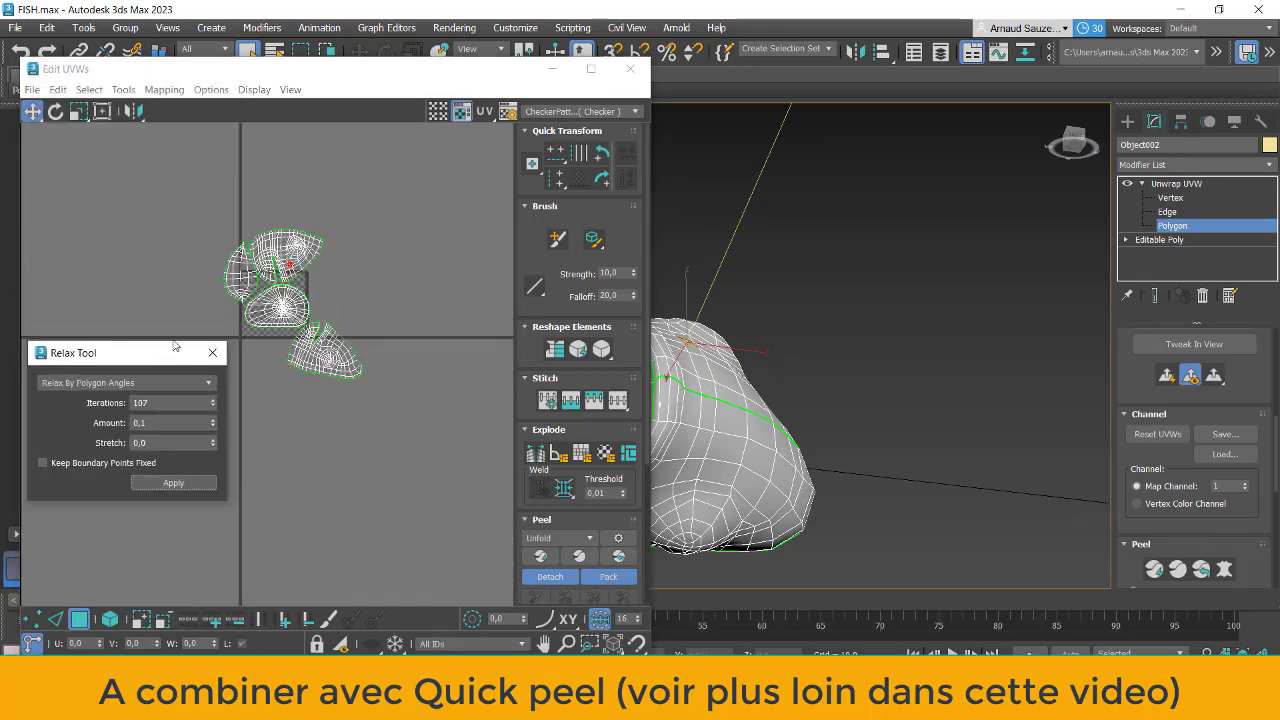
Step: Close the Relax Tool settings window
{"action": "left_click_drag", "start_coordinate": [172, 80], "coordinate": [171, 343]}
{"action": "left_click", "coordinate": [220, 337]}
{"action": "scroll", "coordinate": [239, 232], "scroll_direction": "up", "scroll_amount": 2}
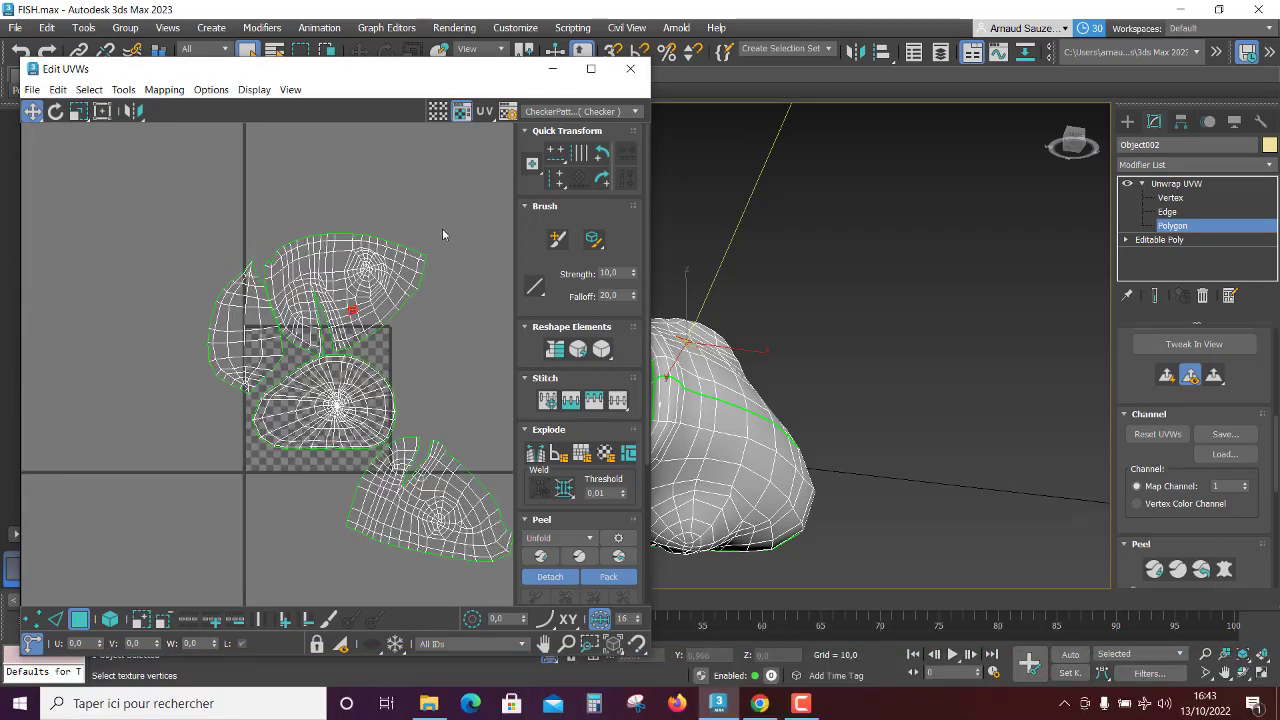
{"action": "scroll", "coordinate": [477, 240], "scroll_direction": "down", "scroll_amount": 1}
Step: Marquee-select all UV shells and scroll the rollouts down to Arrange Elements
{"action": "left_click_drag", "start_coordinate": [494, 210], "coordinate": [157, 564]}
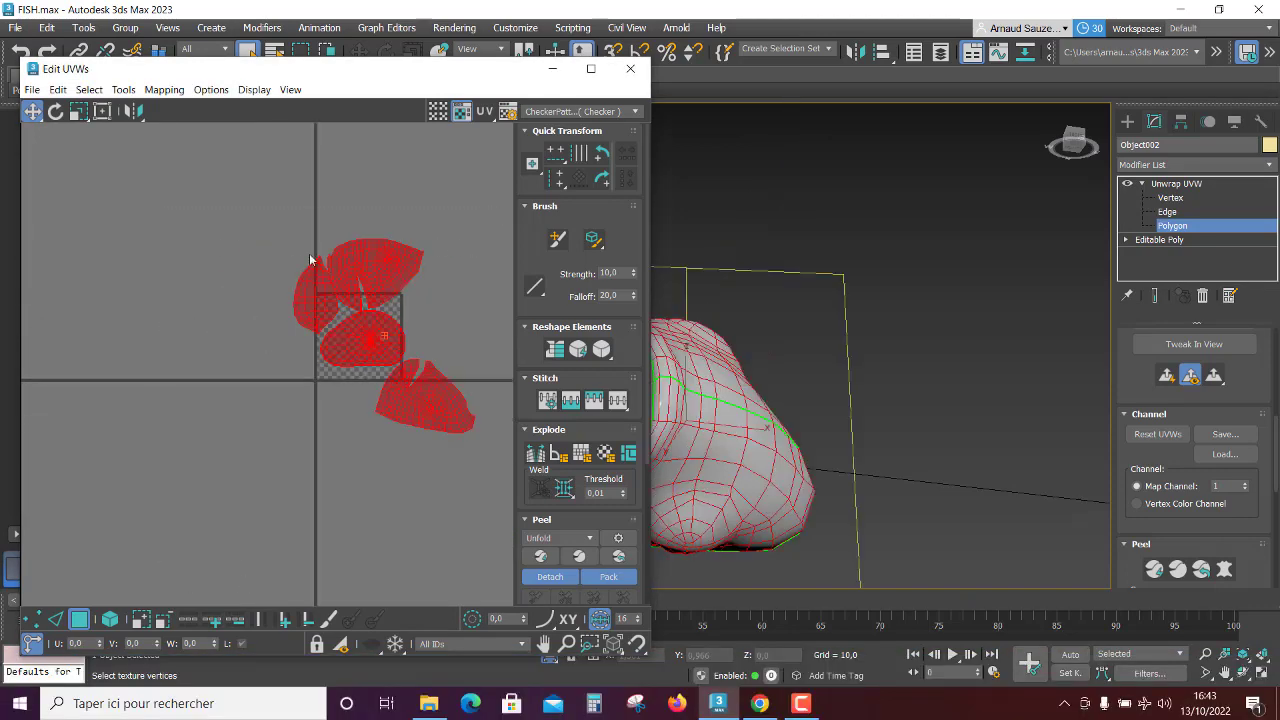
{"action": "scroll", "coordinate": [383, 327], "scroll_direction": "up", "scroll_amount": 1}
{"action": "scroll", "coordinate": [420, 375], "scroll_direction": "up", "scroll_amount": 1}
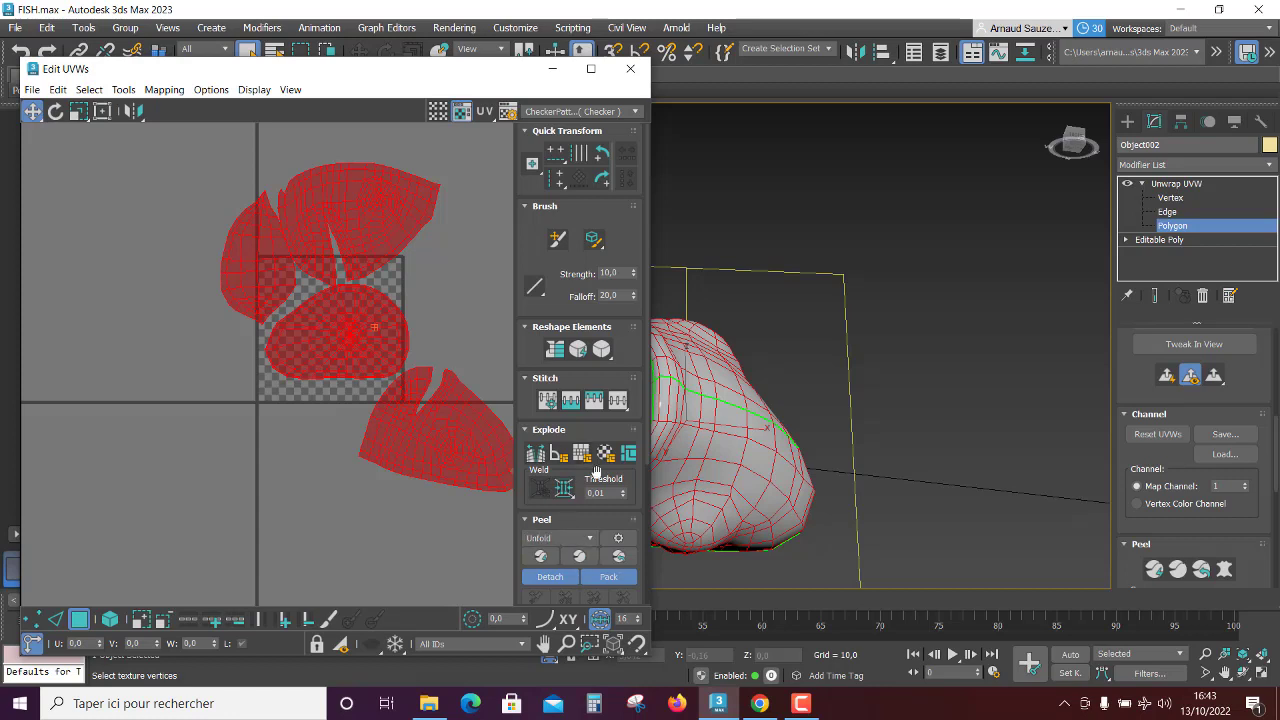
{"action": "scroll", "coordinate": [594, 391], "scroll_direction": "down", "scroll_amount": 3}
{"action": "scroll", "coordinate": [584, 401], "scroll_direction": "down", "scroll_amount": 2}
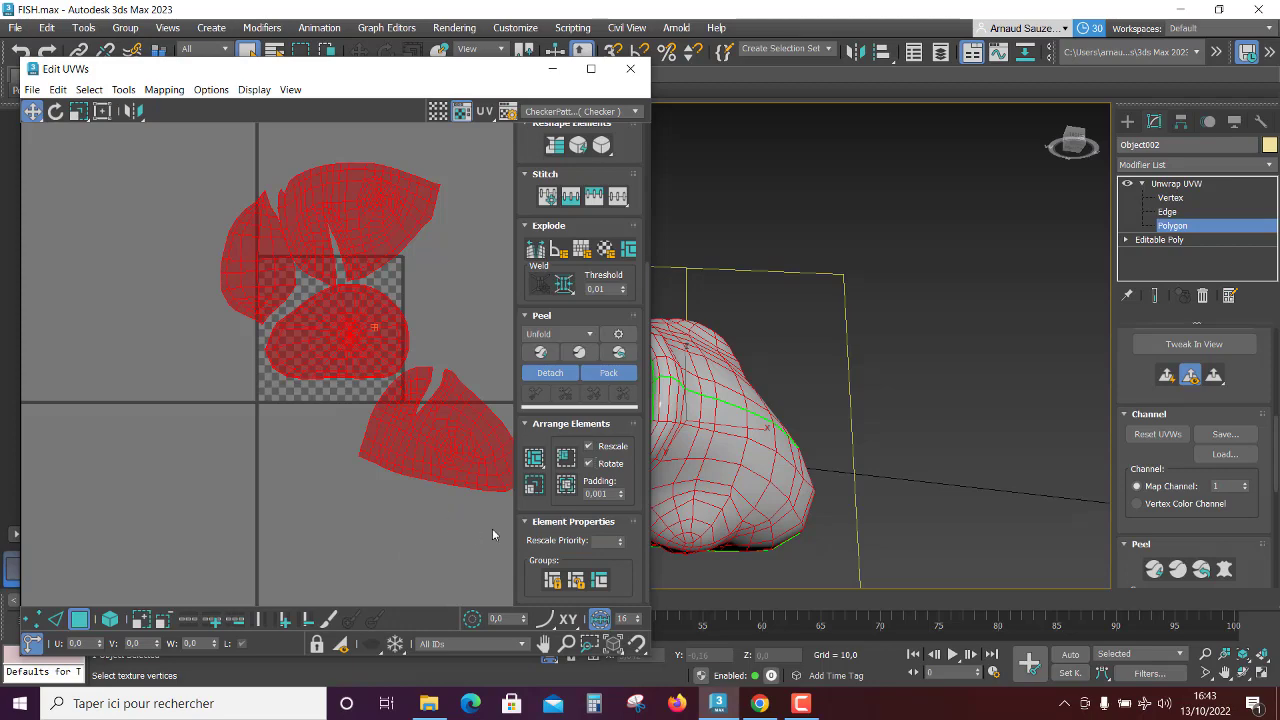
{"action": "scroll", "coordinate": [274, 333], "scroll_direction": "up", "scroll_amount": 3}
{"action": "scroll", "coordinate": [274, 333], "scroll_direction": "up", "scroll_amount": 2}
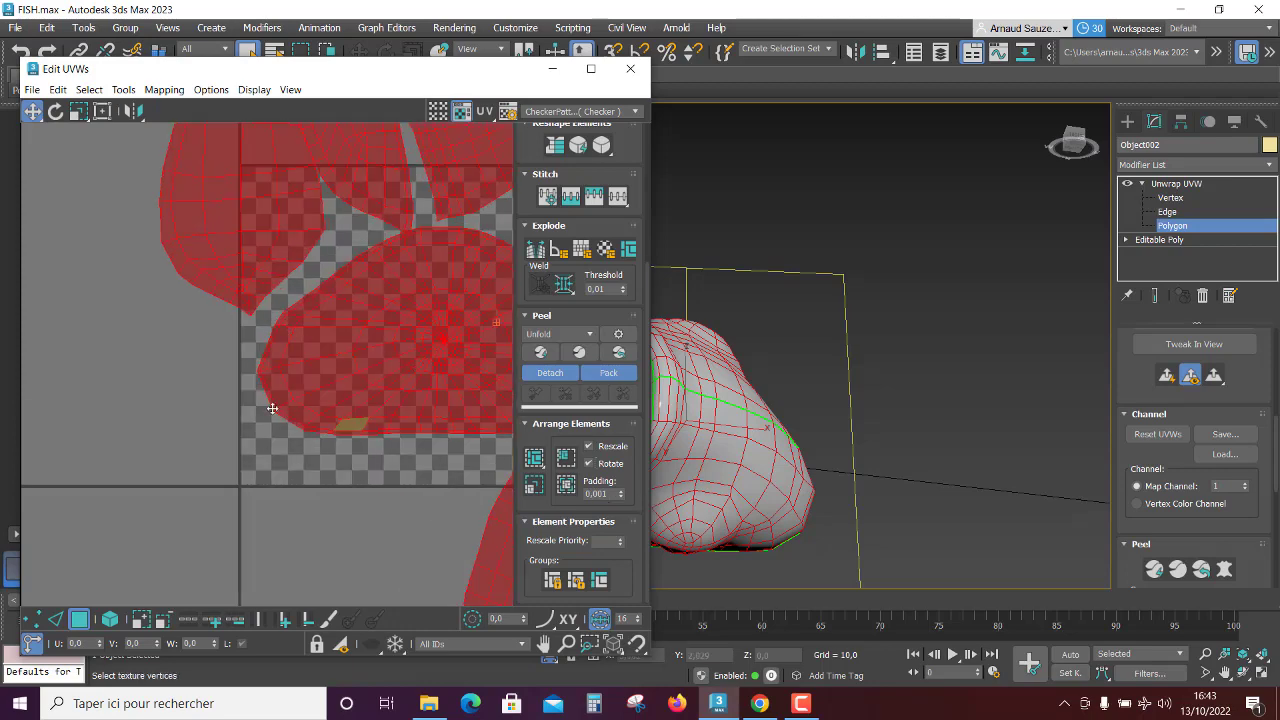
{"action": "scroll", "coordinate": [400, 380], "scroll_direction": "down", "scroll_amount": 2}
{"action": "scroll", "coordinate": [443, 423], "scroll_direction": "down", "scroll_amount": 8}
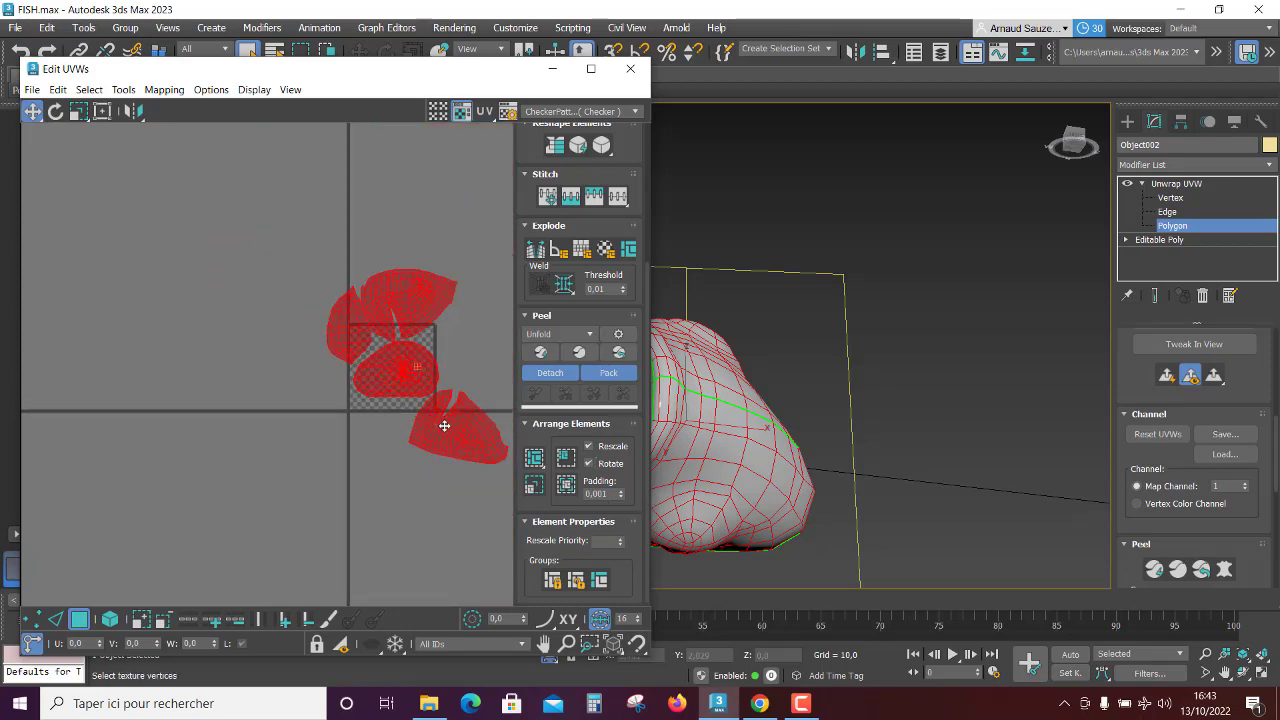
{"action": "scroll", "coordinate": [491, 366], "scroll_direction": "up", "scroll_amount": 5}
{"action": "scroll", "coordinate": [483, 370], "scroll_direction": "up", "scroll_amount": 4}
{"action": "scroll", "coordinate": [483, 370], "scroll_direction": "down", "scroll_amount": 1}
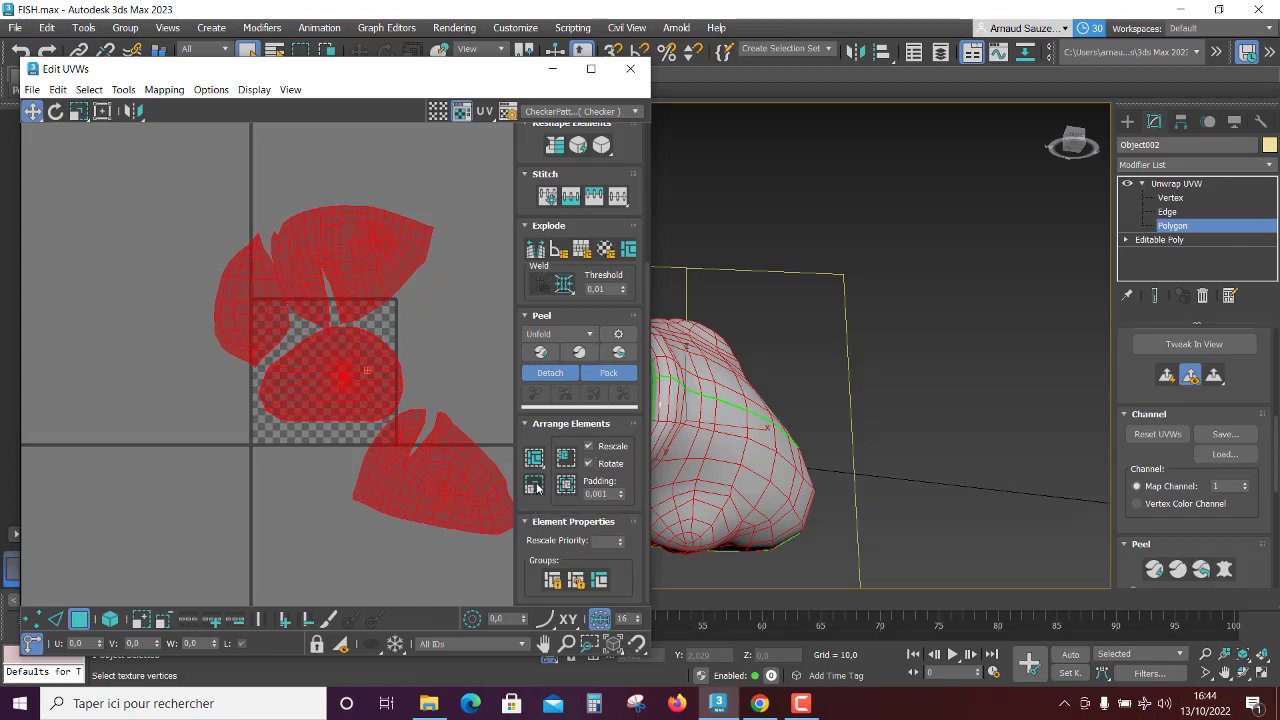
Step: Rescale the UV shells and pack them into the 0–1 square with Pack Normalize
{"action": "left_click", "coordinate": [533, 488]}
{"action": "left_click", "coordinate": [566, 485]}
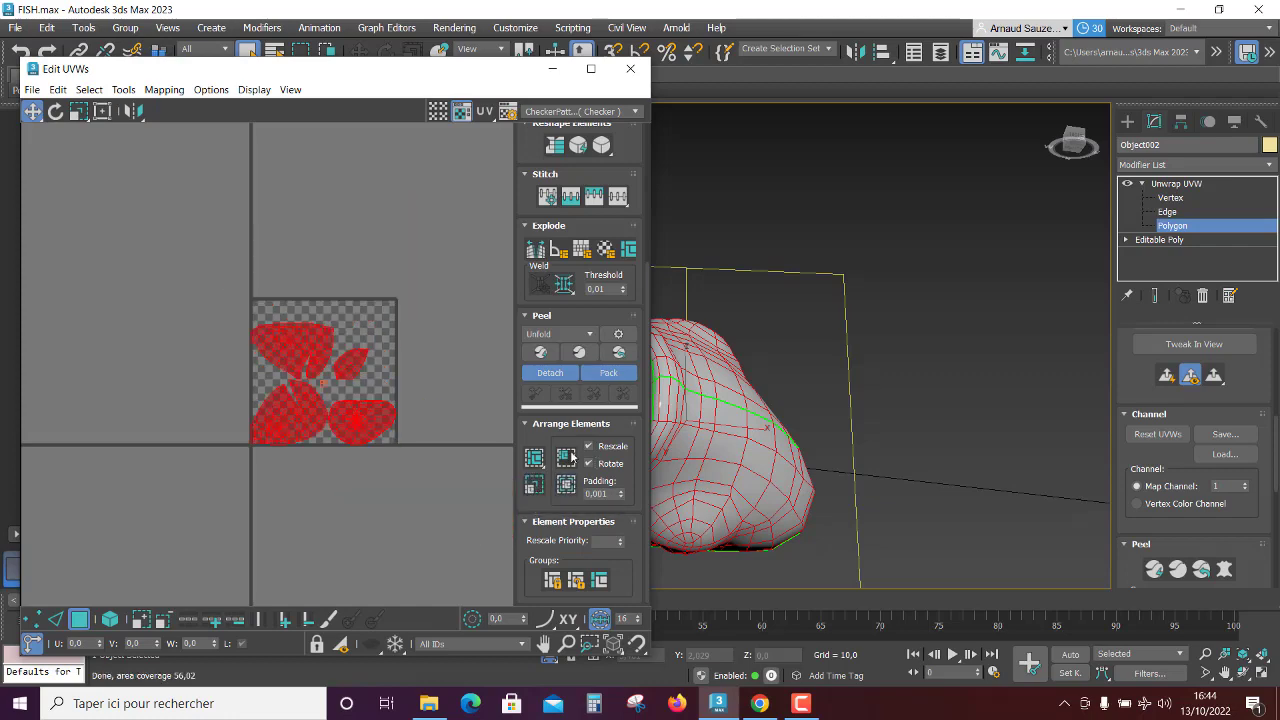
{"action": "left_click", "coordinate": [565, 458]}
{"action": "left_click", "coordinate": [534, 458]}
{"action": "scroll", "coordinate": [308, 452], "scroll_direction": "up", "scroll_amount": 4}
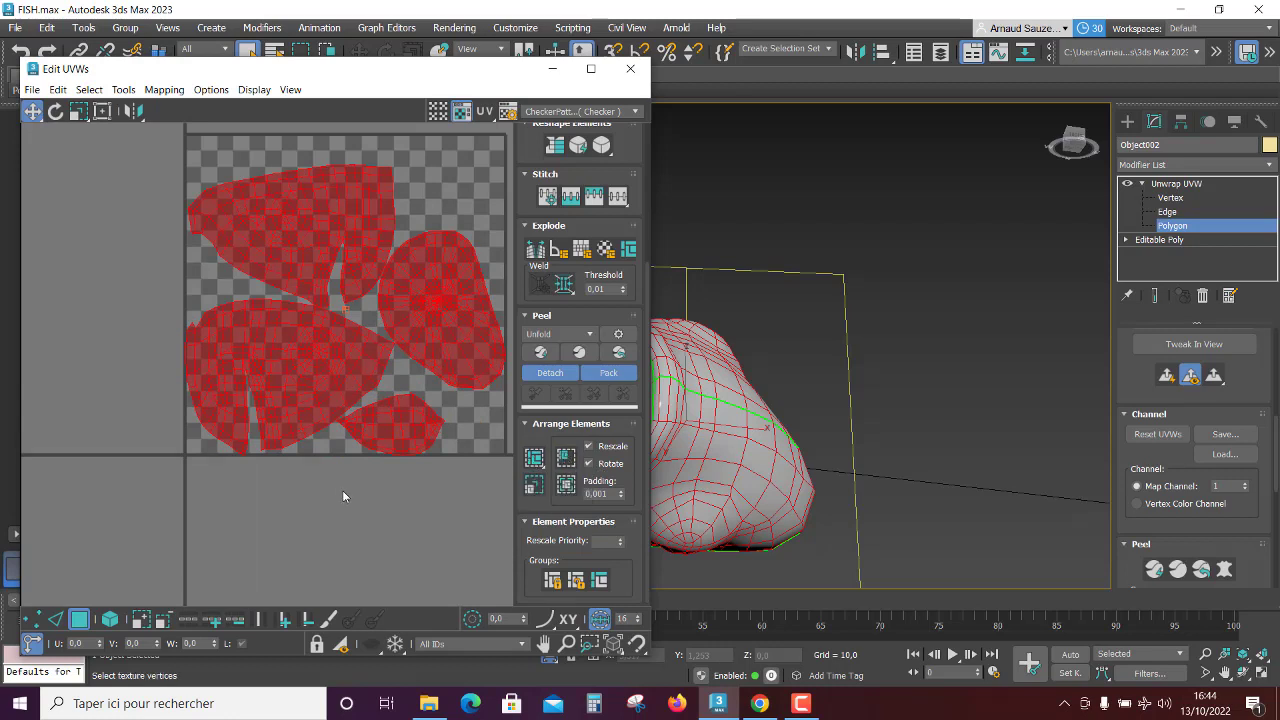
Step: Rotate the right-hand shell about 15 degrees and nudge the top-left shell up and right
{"action": "left_click", "coordinate": [431, 423]}
{"action": "left_click", "coordinate": [439, 323]}
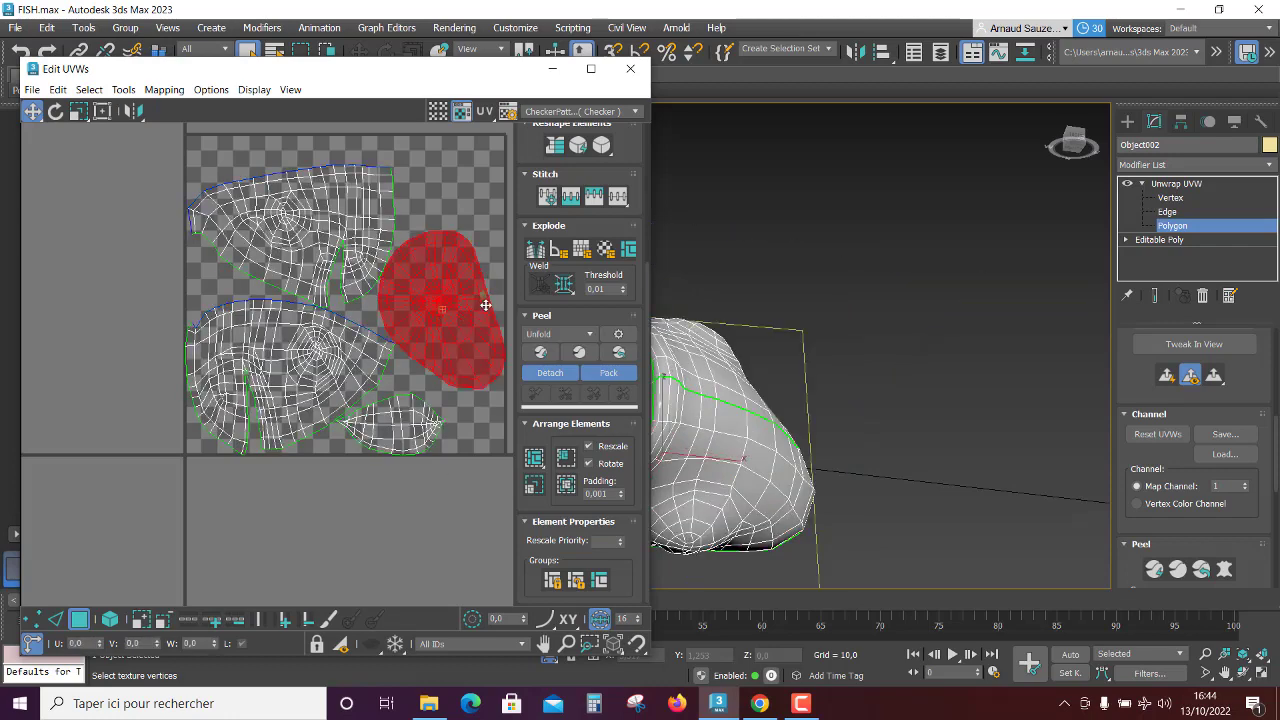
{"action": "key", "text": "e"}
{"action": "mouse_move", "coordinate": [468, 309]}
{"action": "left_mouse_down"}
{"action": "mouse_move", "coordinate": [478, 318]}
{"action": "mouse_move", "coordinate": [463, 297]}
{"action": "left_mouse_up"}
{"action": "key", "text": "w"}
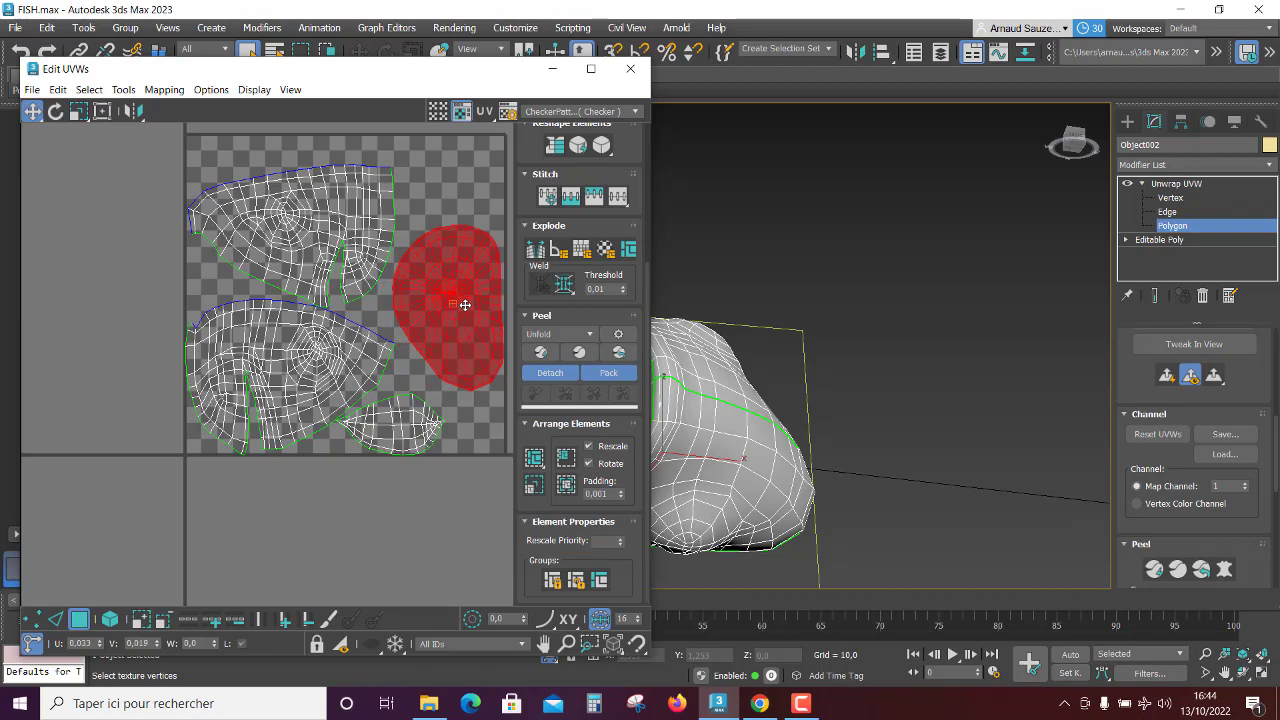
{"action": "left_click", "coordinate": [326, 239]}
{"action": "left_click_drag", "start_coordinate": [333, 228], "coordinate": [346, 206]}
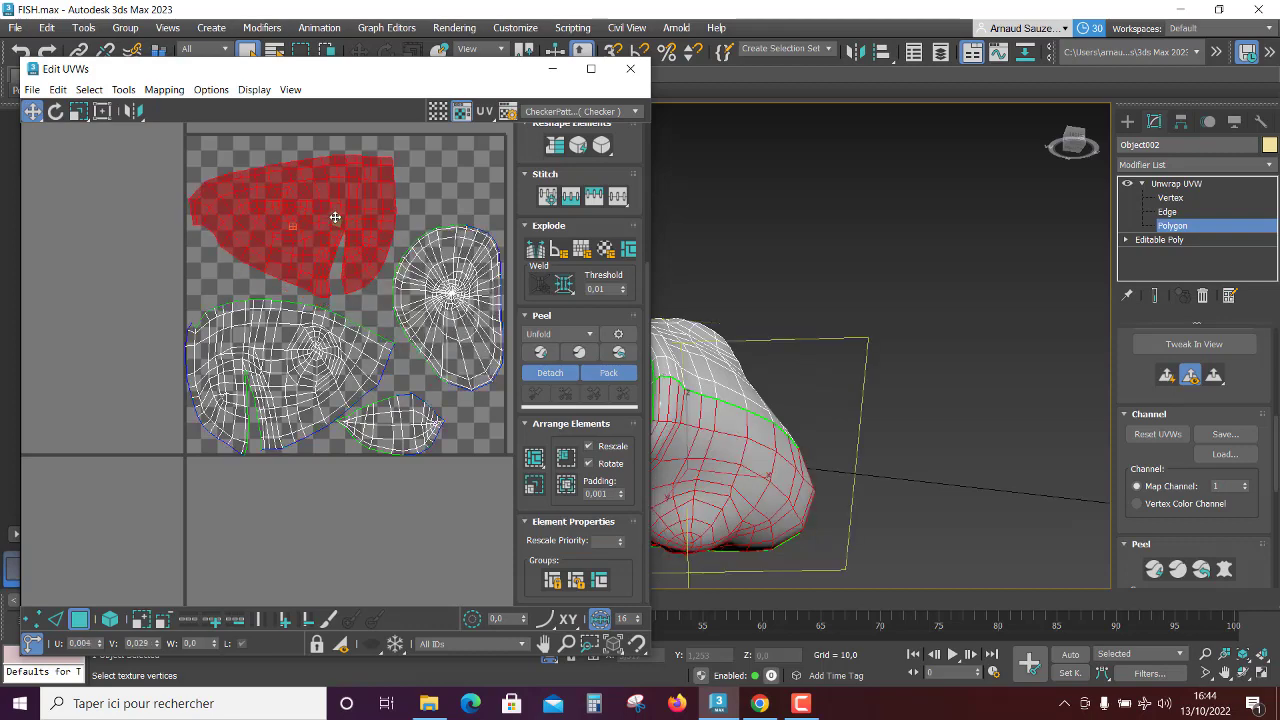
Step: Deselect all UV shells and close the Edit UVWs window
{"action": "scroll", "coordinate": [249, 444], "scroll_direction": "down", "scroll_amount": 3}
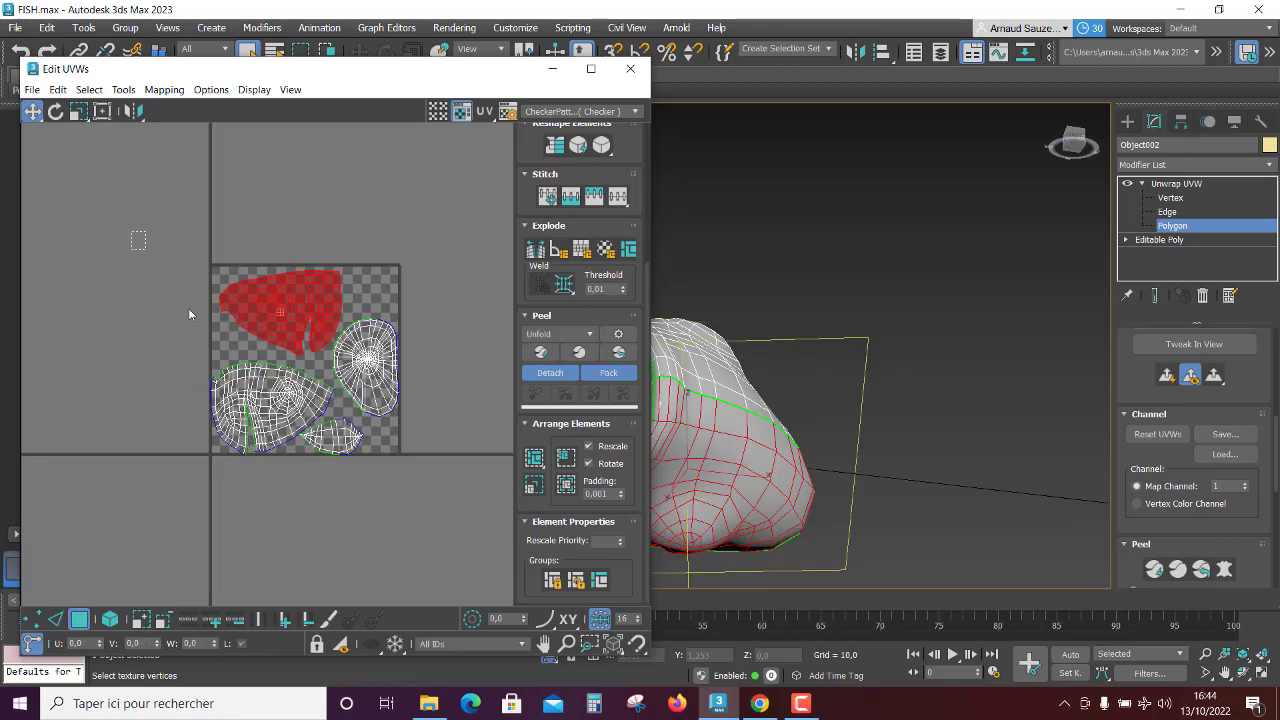
{"action": "left_click_drag", "start_coordinate": [189, 314], "coordinate": [408, 505]}
{"action": "scroll", "coordinate": [327, 445], "scroll_direction": "up", "scroll_amount": 1}
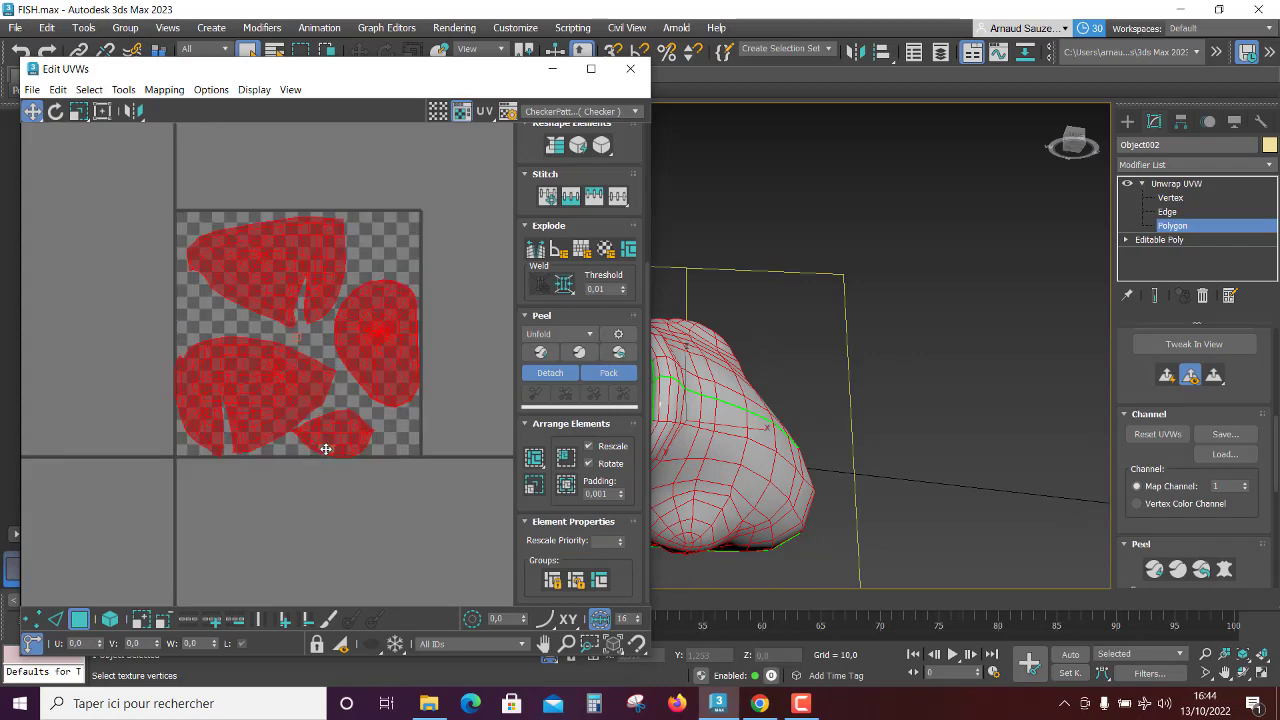
{"action": "left_click", "coordinate": [308, 539]}
{"action": "scroll", "coordinate": [303, 517], "scroll_direction": "up", "scroll_amount": 2}
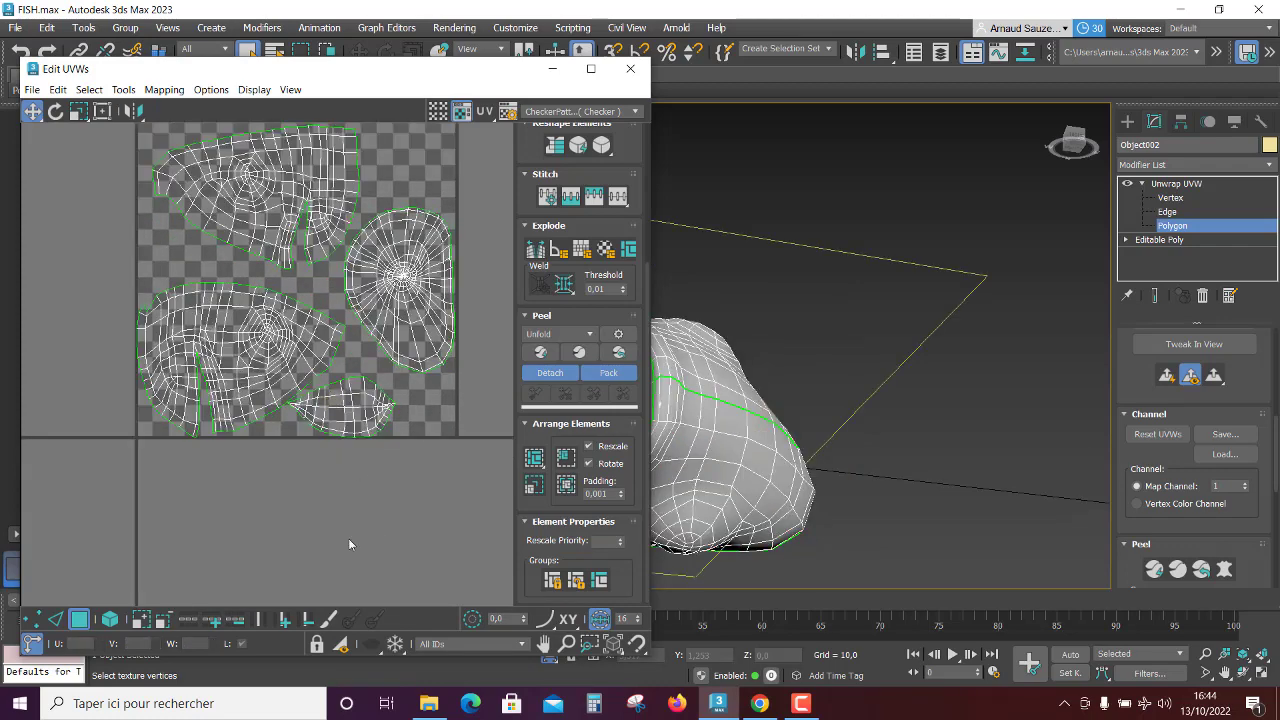
{"action": "scroll", "coordinate": [348, 530], "scroll_direction": "down", "scroll_amount": 3}
{"action": "left_click", "coordinate": [630, 69]}
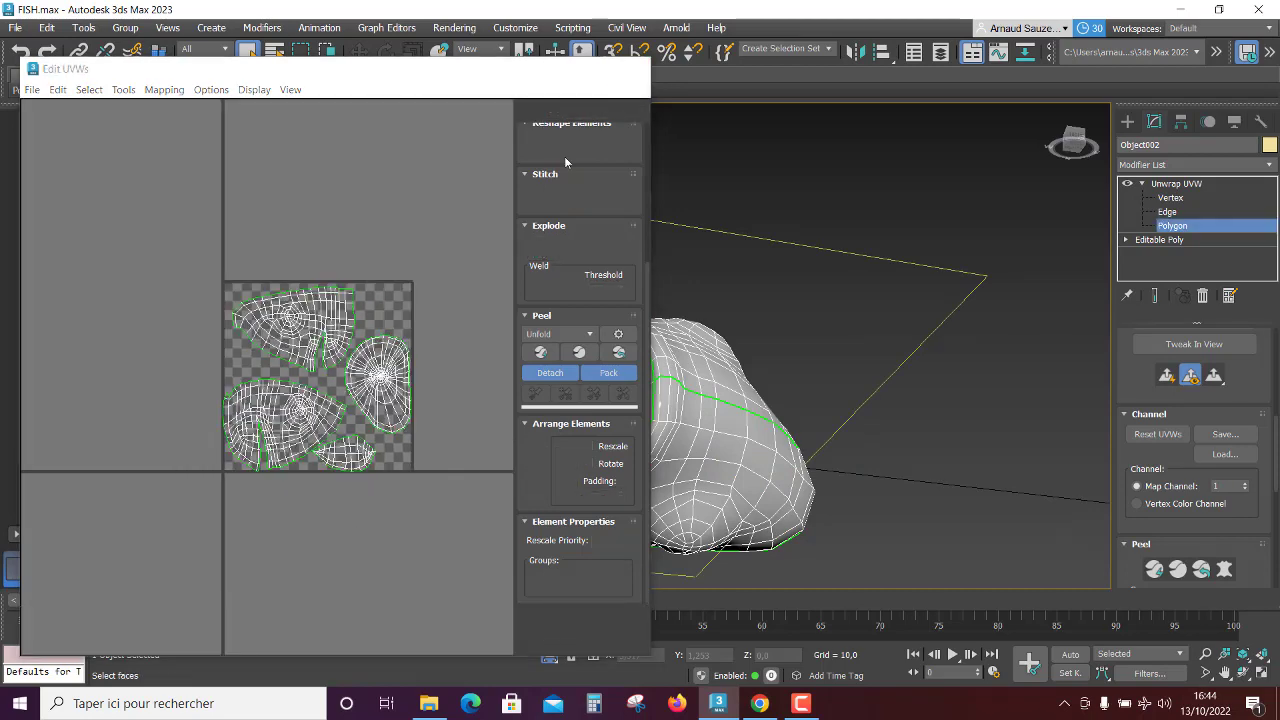
Step: Exit polygon-level editing, unhide all objects and select the ring-shaped piece Object003
{"action": "left_click", "coordinate": [1143, 184]}
{"action": "left_click", "coordinate": [1174, 185]}
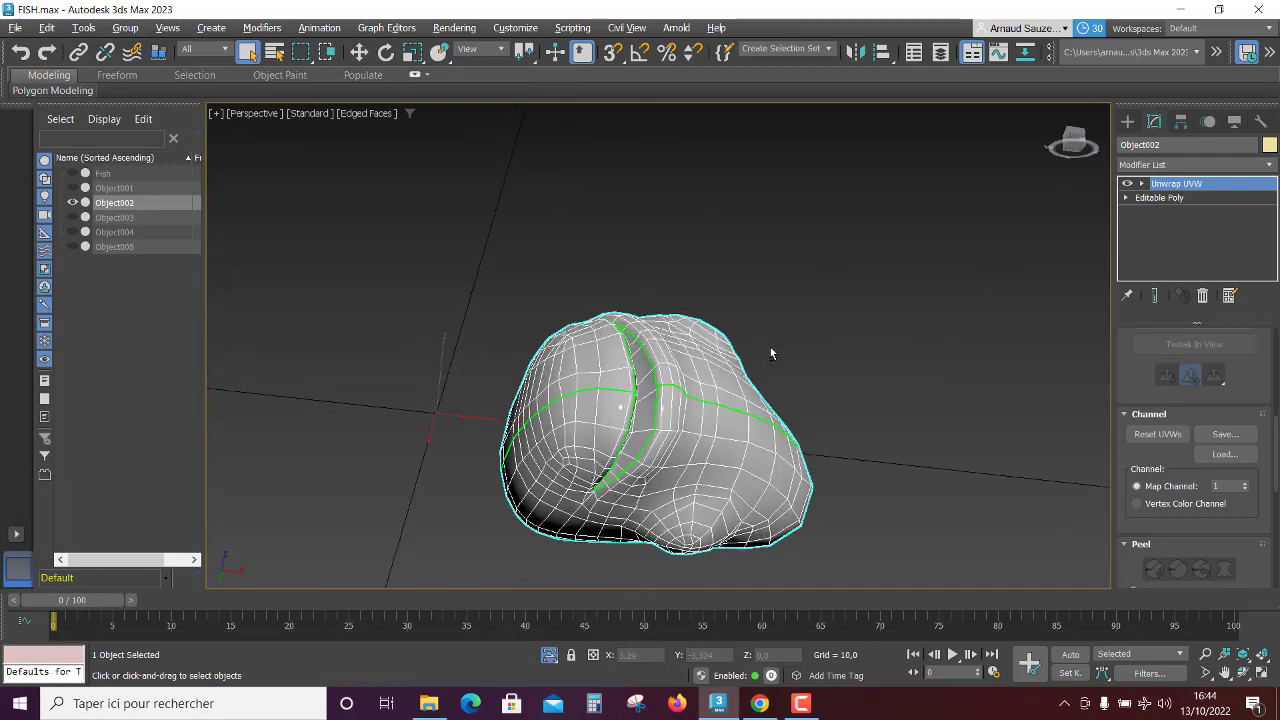
{"action": "middle_click_drag", "start_coordinate": [771, 353], "coordinate": [789, 397], "text": "alt"}
{"action": "scroll", "coordinate": [796, 396], "scroll_direction": "down", "scroll_amount": 2}
{"action": "scroll", "coordinate": [841, 397], "scroll_direction": "up", "scroll_amount": 4}
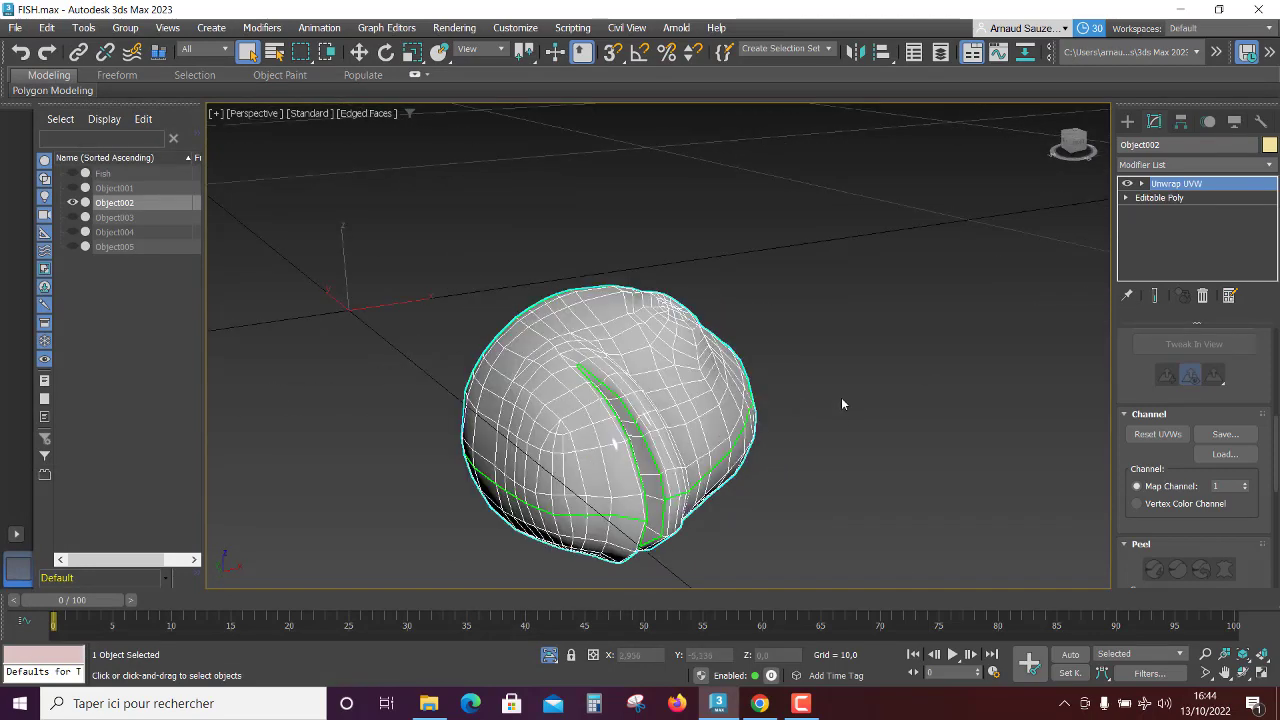
{"action": "left_click", "coordinate": [549, 655]}
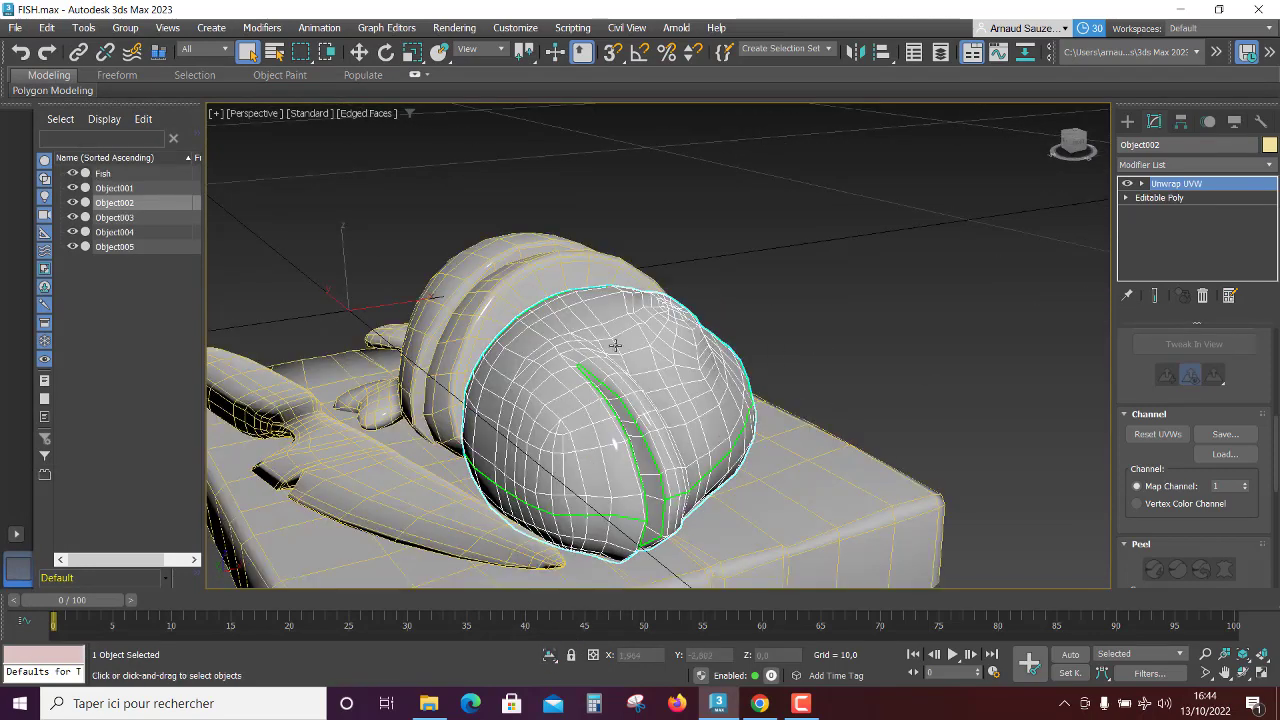
{"action": "middle_click_drag", "start_coordinate": [560, 340], "coordinate": [507, 313], "text": "alt"}
{"action": "left_click", "coordinate": [507, 313]}
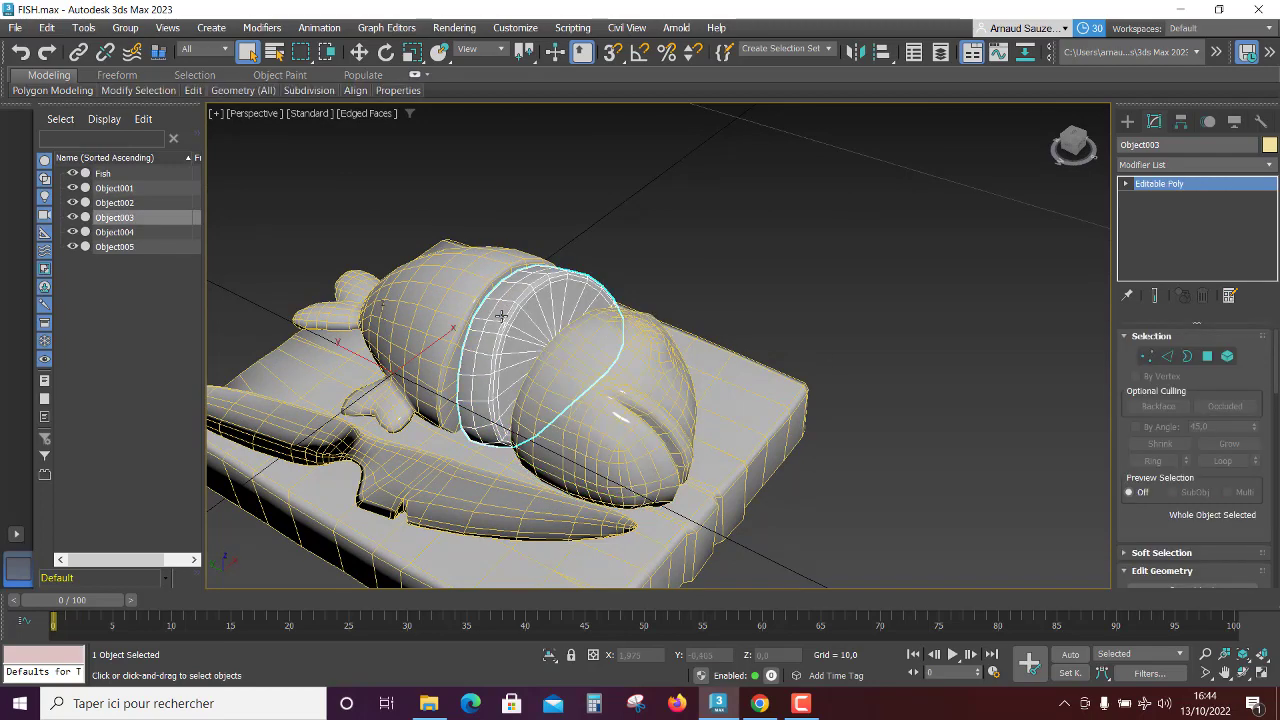
{"action": "scroll", "coordinate": [501, 316], "scroll_direction": "up", "scroll_amount": 2}
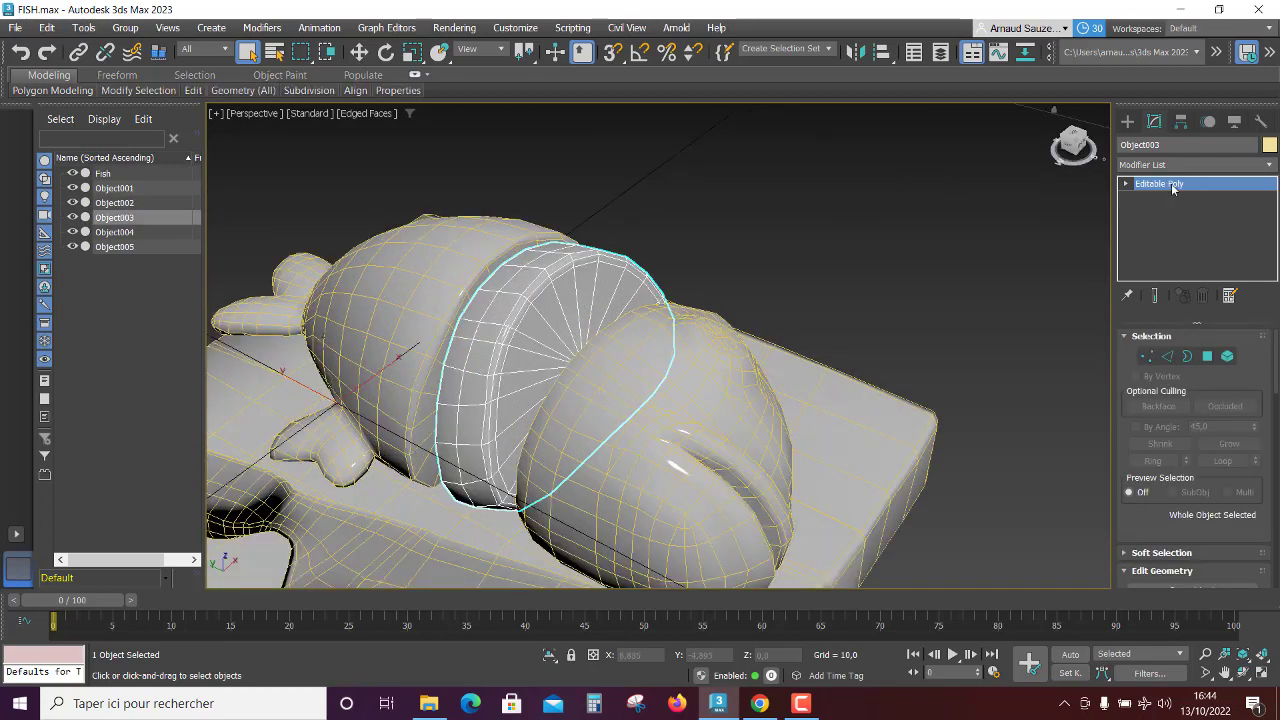
{"action": "left_click", "coordinate": [801, 703]}
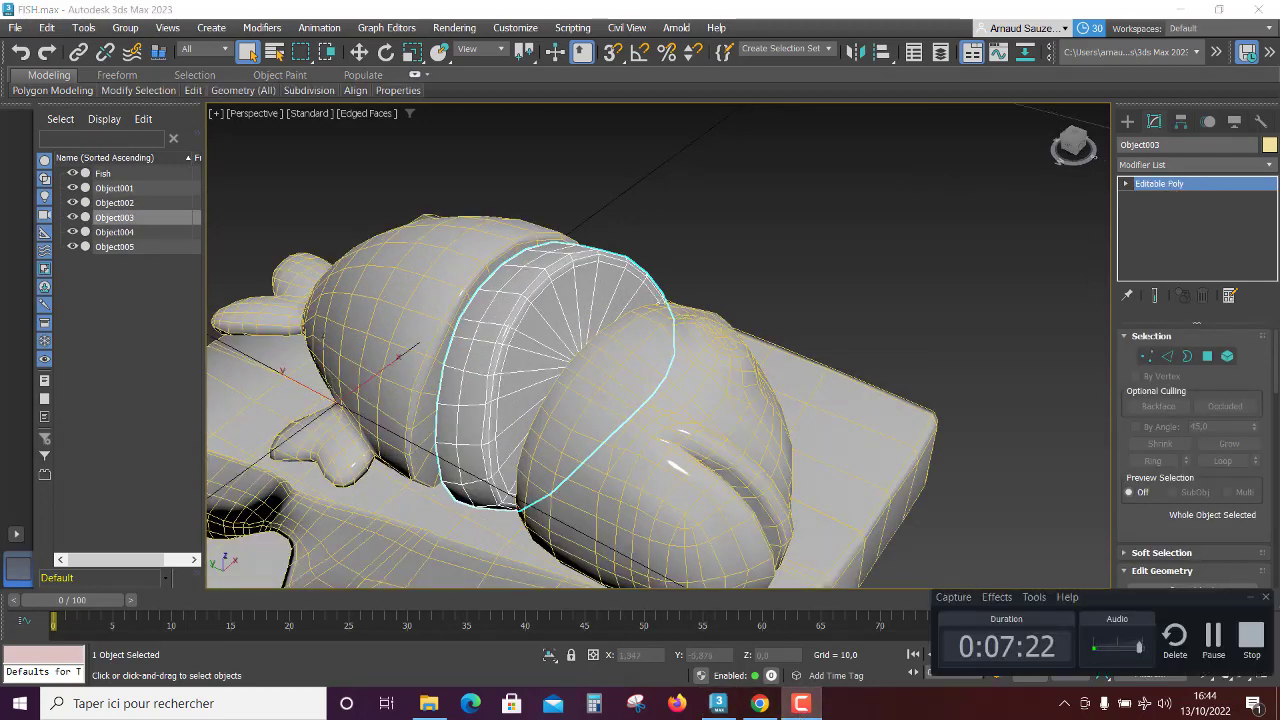
{"action": "left_click", "coordinate": [490, 297]}
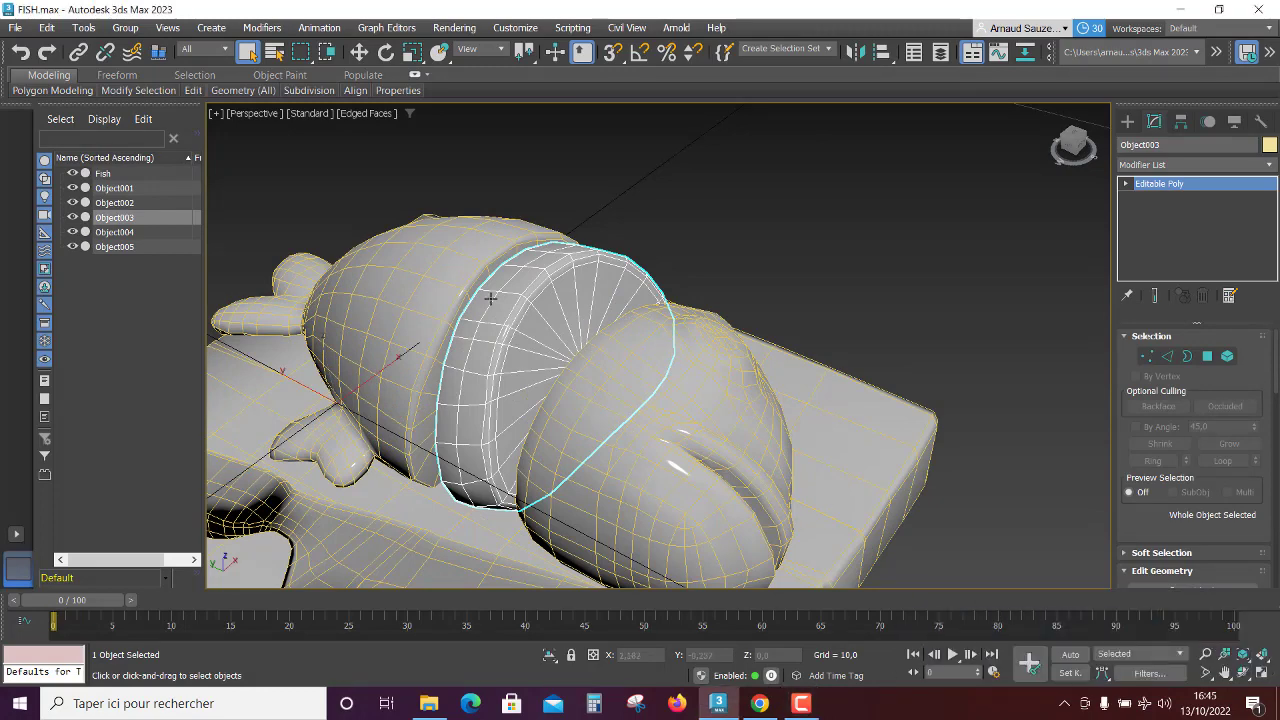
Step: Reset Object003's transform with Reset XForm > Reset Selected
{"action": "left_click", "coordinate": [1261, 121]}
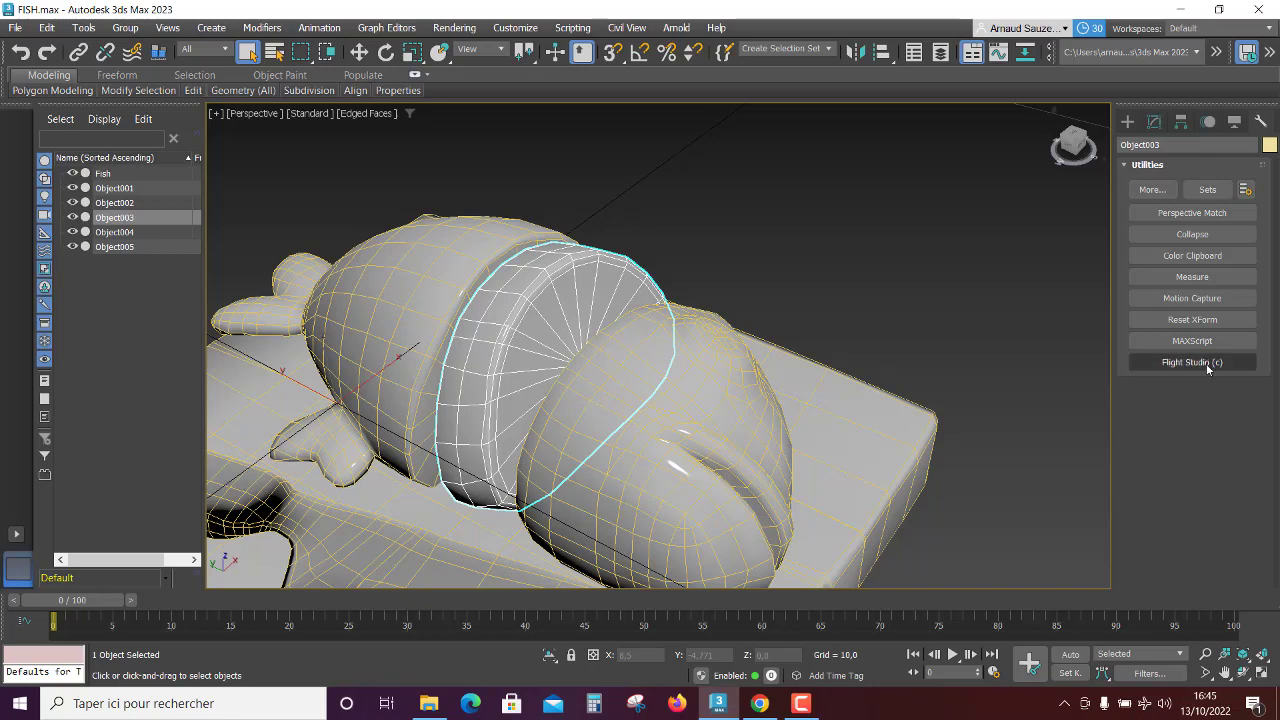
{"action": "left_click", "coordinate": [1207, 320]}
{"action": "left_click", "coordinate": [1192, 416]}
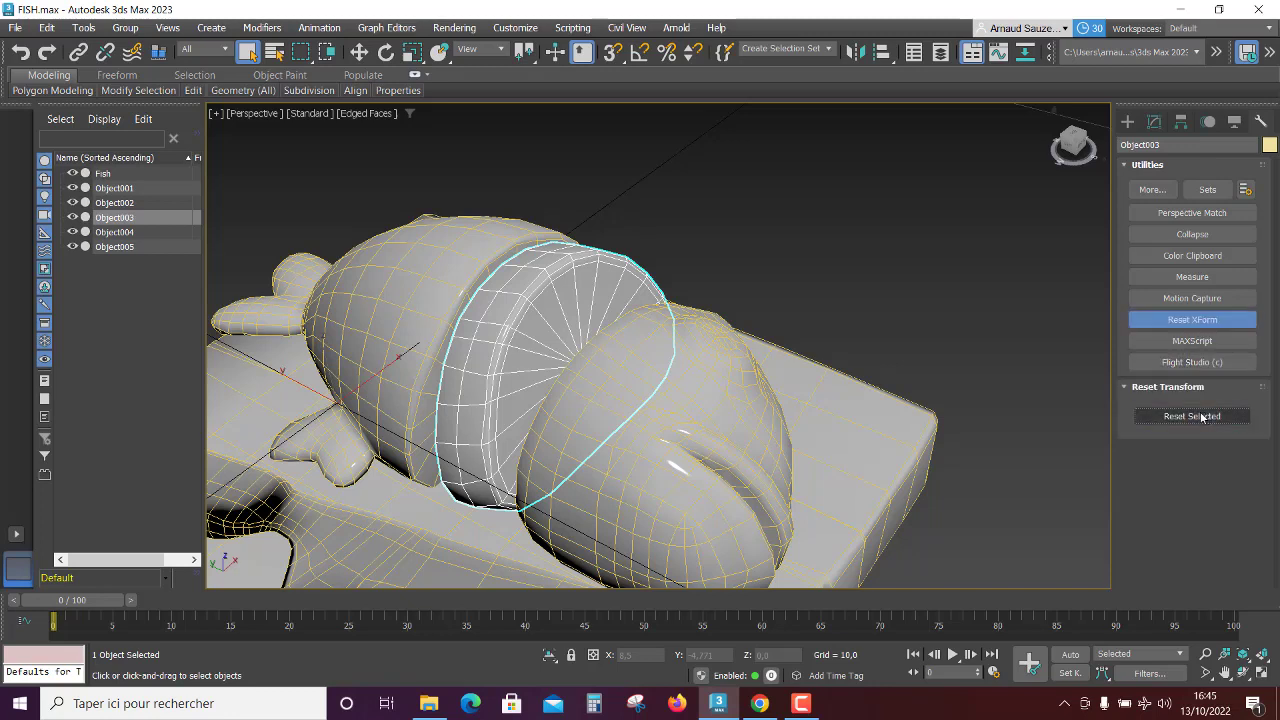
{"action": "left_click", "coordinate": [1127, 121]}
{"action": "left_click", "coordinate": [1154, 123]}
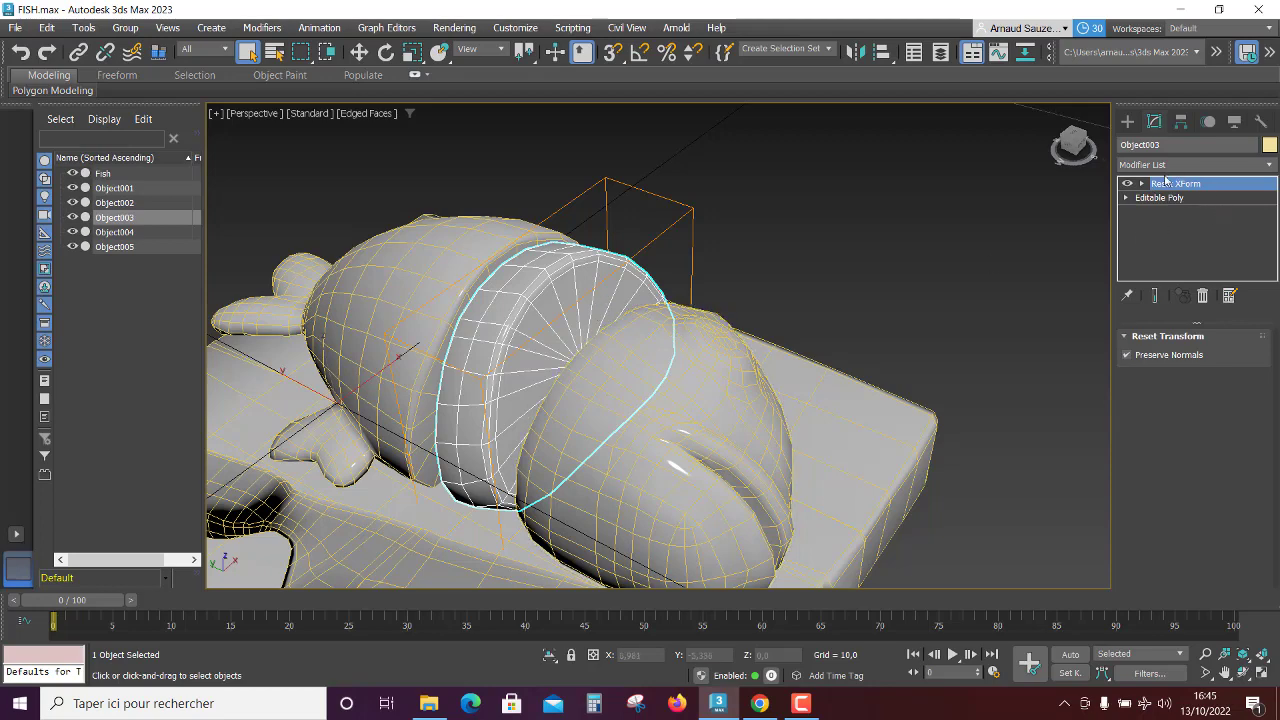
Step: Convert Object003 to Editable Poly and add an Unwrap UVW modifier
{"action": "right_click", "coordinate": [604, 282]}
{"action": "mouse_move", "coordinate": [640, 505]}
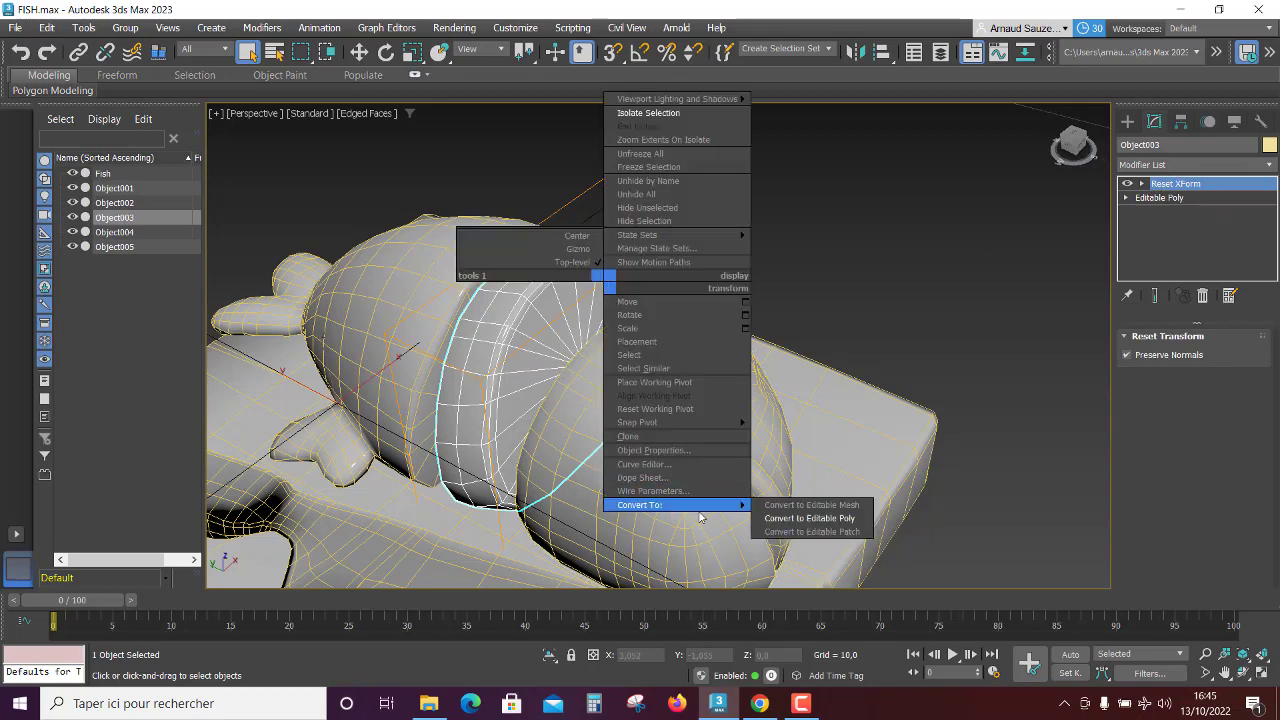
{"action": "left_click", "coordinate": [810, 518]}
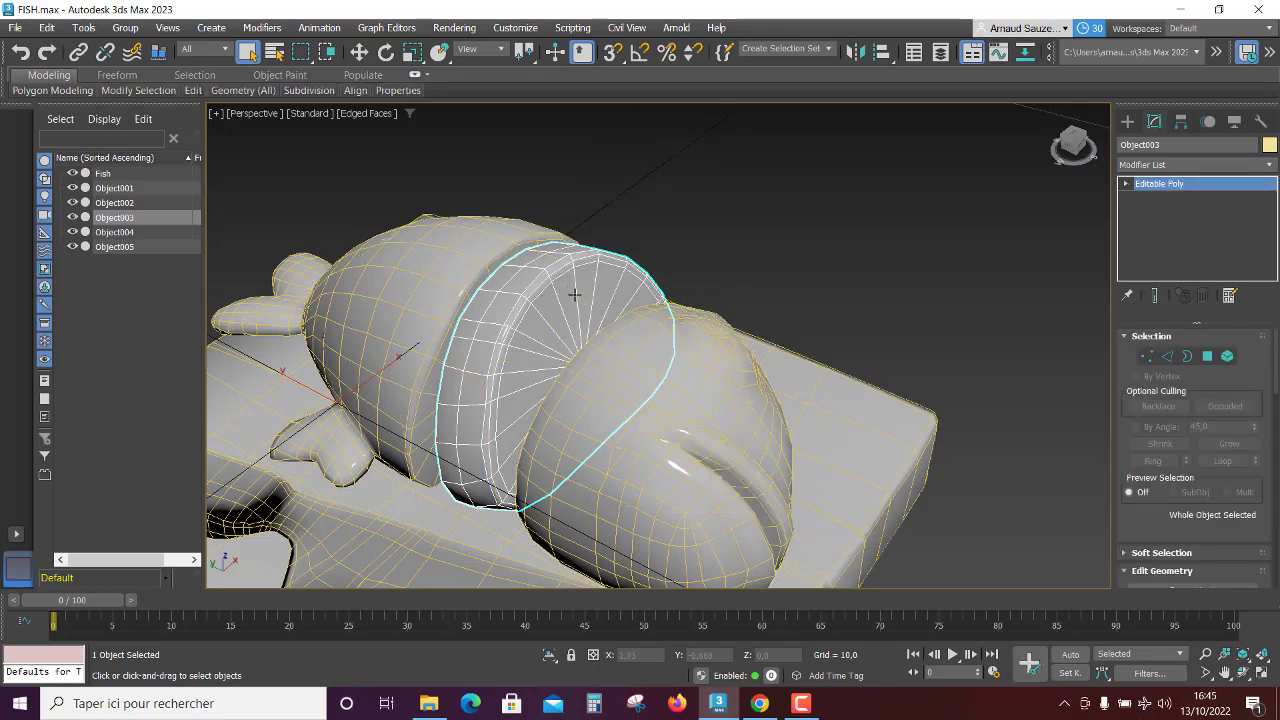
{"action": "left_click", "coordinate": [1200, 165]}
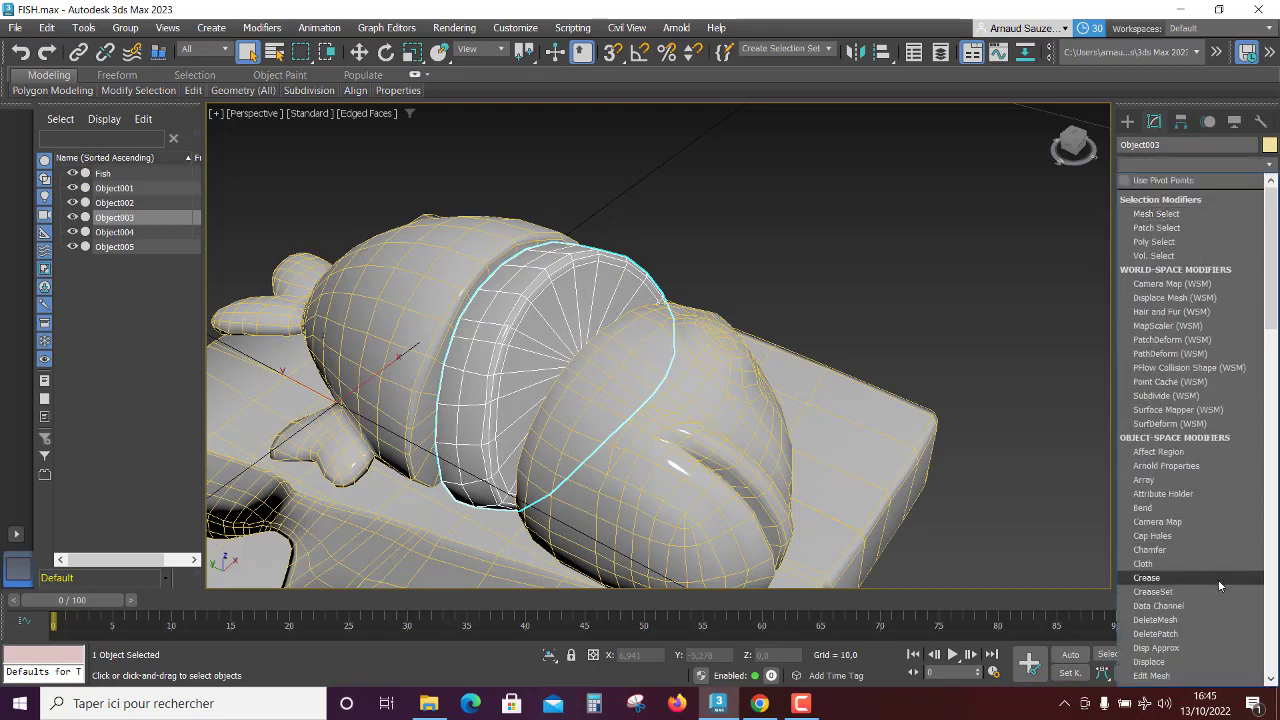
{"action": "scroll", "coordinate": [1202, 580], "scroll_direction": "down", "scroll_amount": 5}
{"action": "left_click", "coordinate": [1170, 470]}
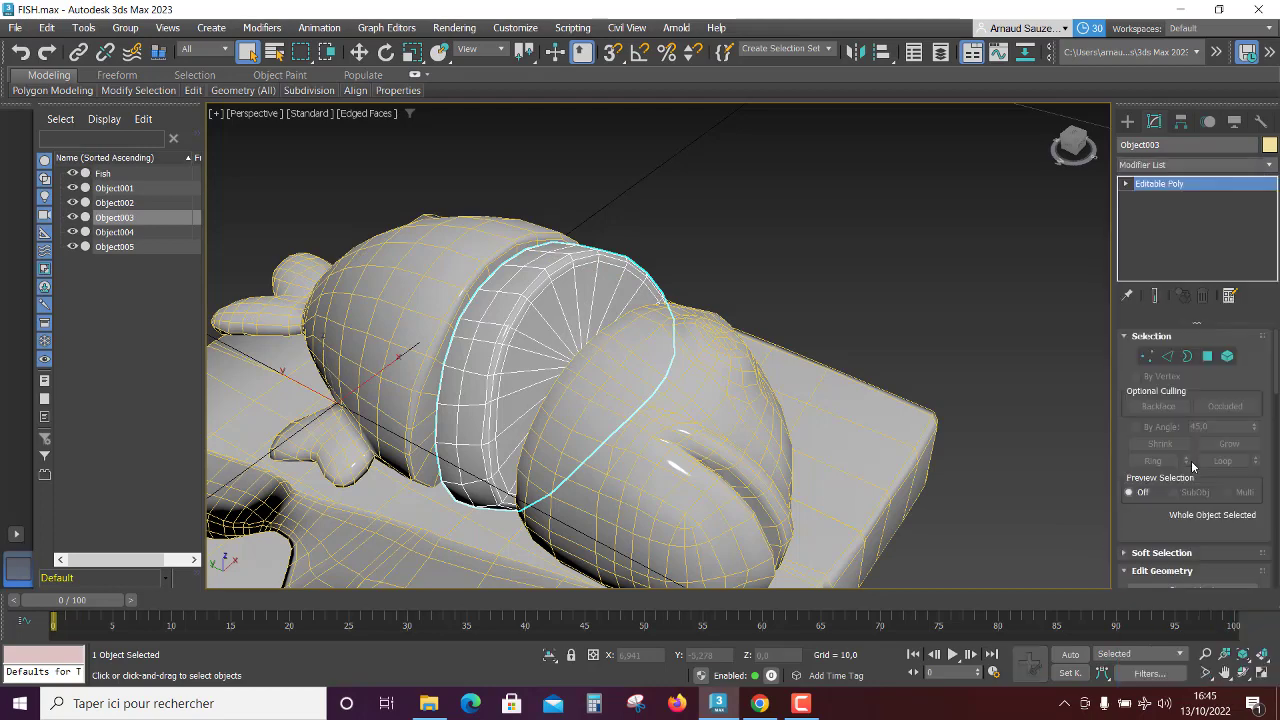
Step: Isolate the slice from the rest of the sculpture
{"action": "middle_click_drag", "start_coordinate": [865, 434], "coordinate": [1057, 514], "text": "alt"}
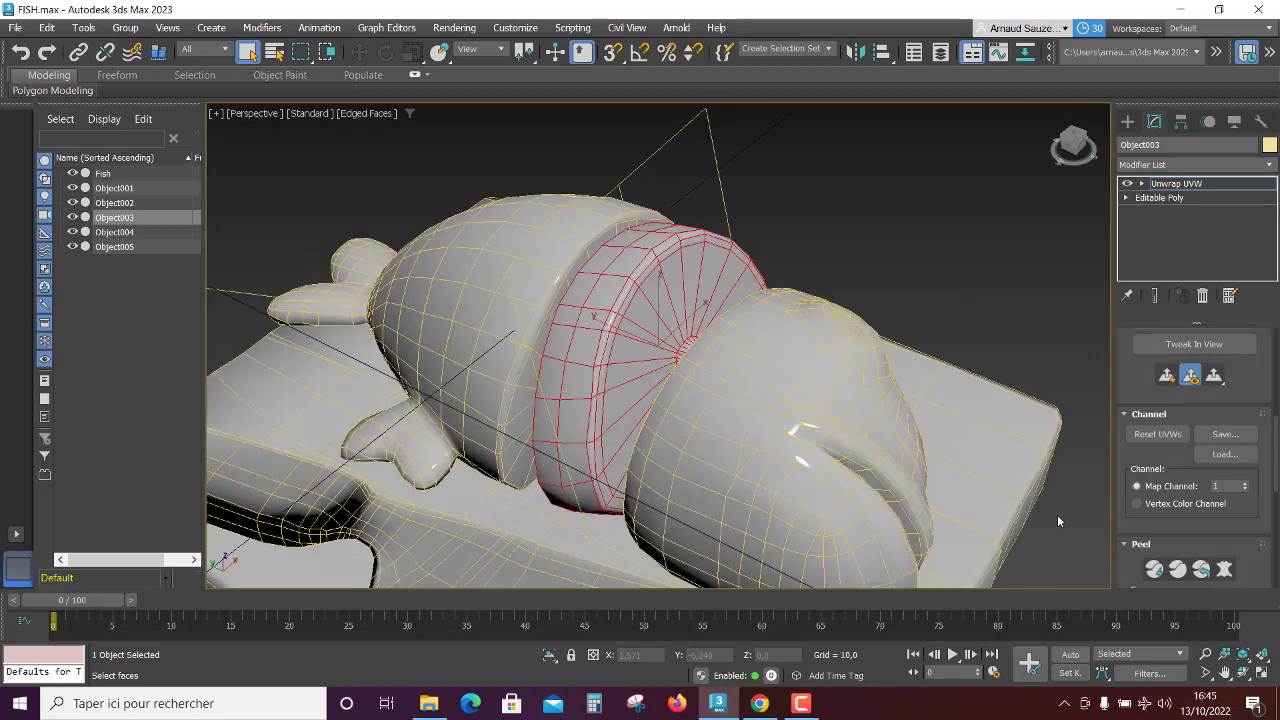
{"action": "scroll", "coordinate": [1228, 437], "scroll_direction": "down", "scroll_amount": 3}
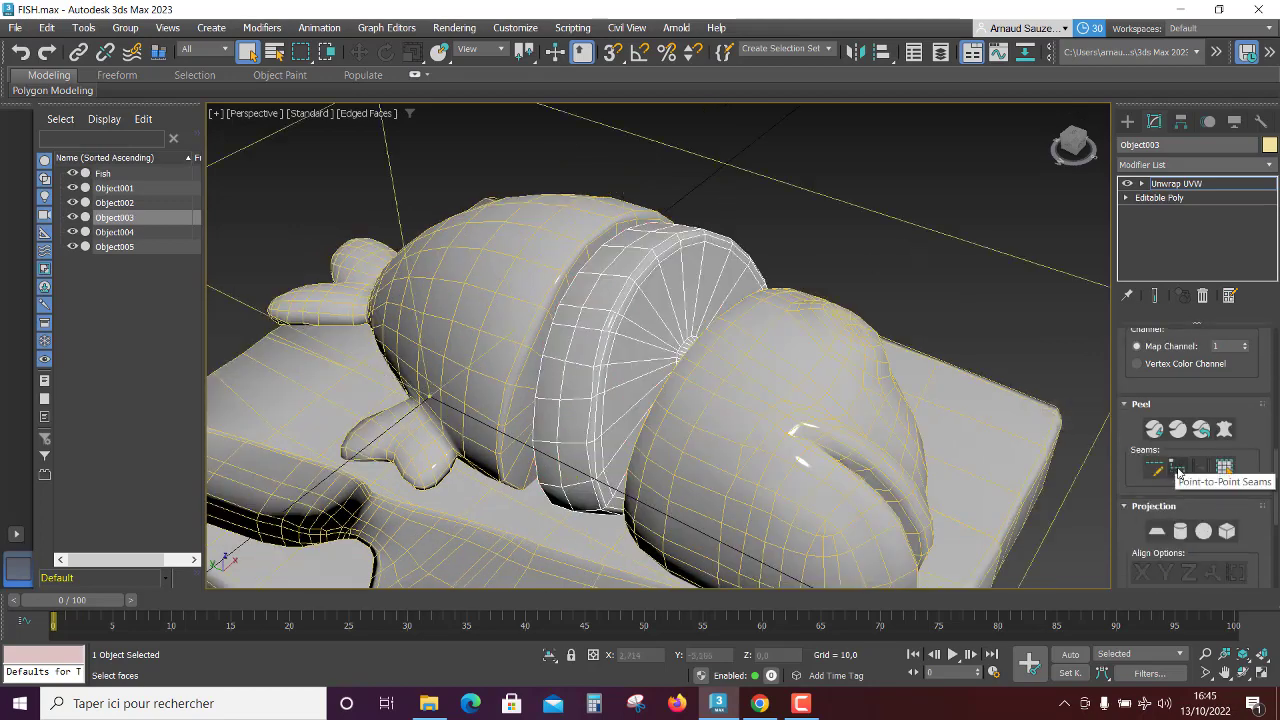
{"action": "left_click", "coordinate": [549, 656]}
Step: Draw point-to-point seam loops around the slice's rims
{"action": "left_click", "coordinate": [1177, 468]}
{"action": "left_click", "coordinate": [597, 366]}
{"action": "left_click", "coordinate": [700, 226]}
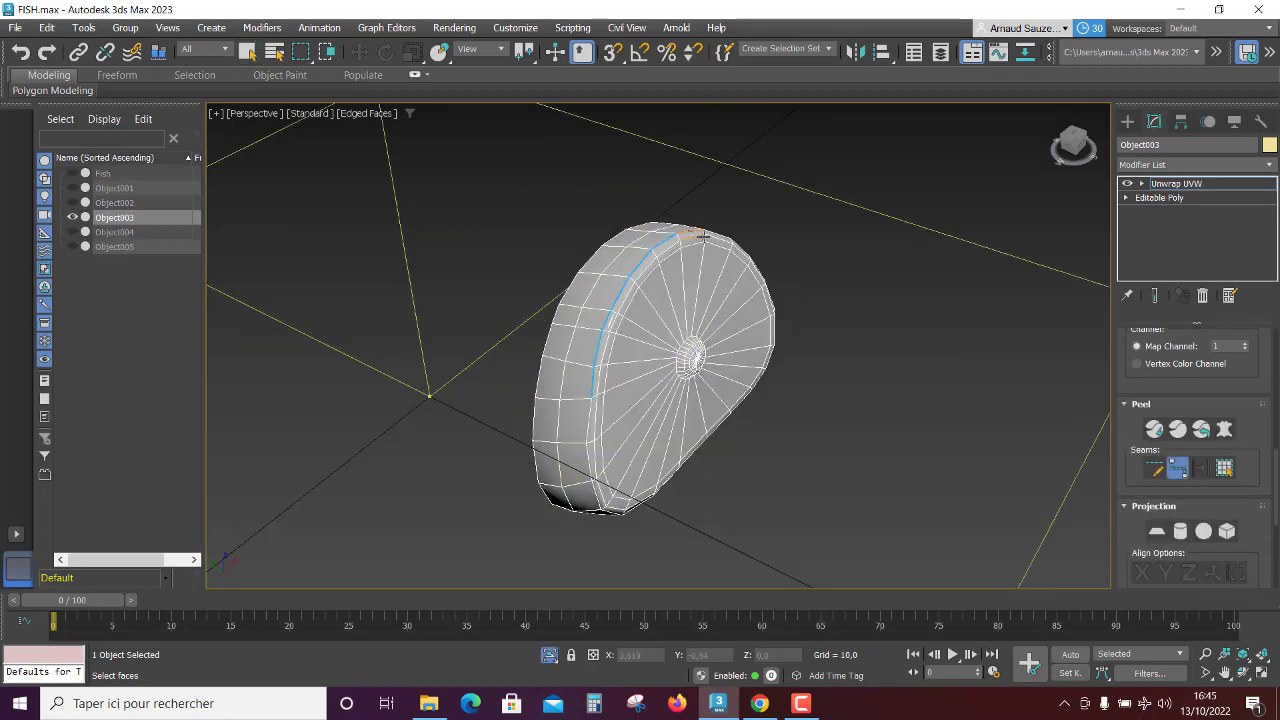
{"action": "mouse_move", "coordinate": [760, 400]}
{"action": "middle_mouse_down", "text": "alt"}
{"action": "mouse_move", "coordinate": [901, 477]}
{"action": "mouse_move", "coordinate": [670, 449]}
{"action": "middle_mouse_up", "text": "alt"}
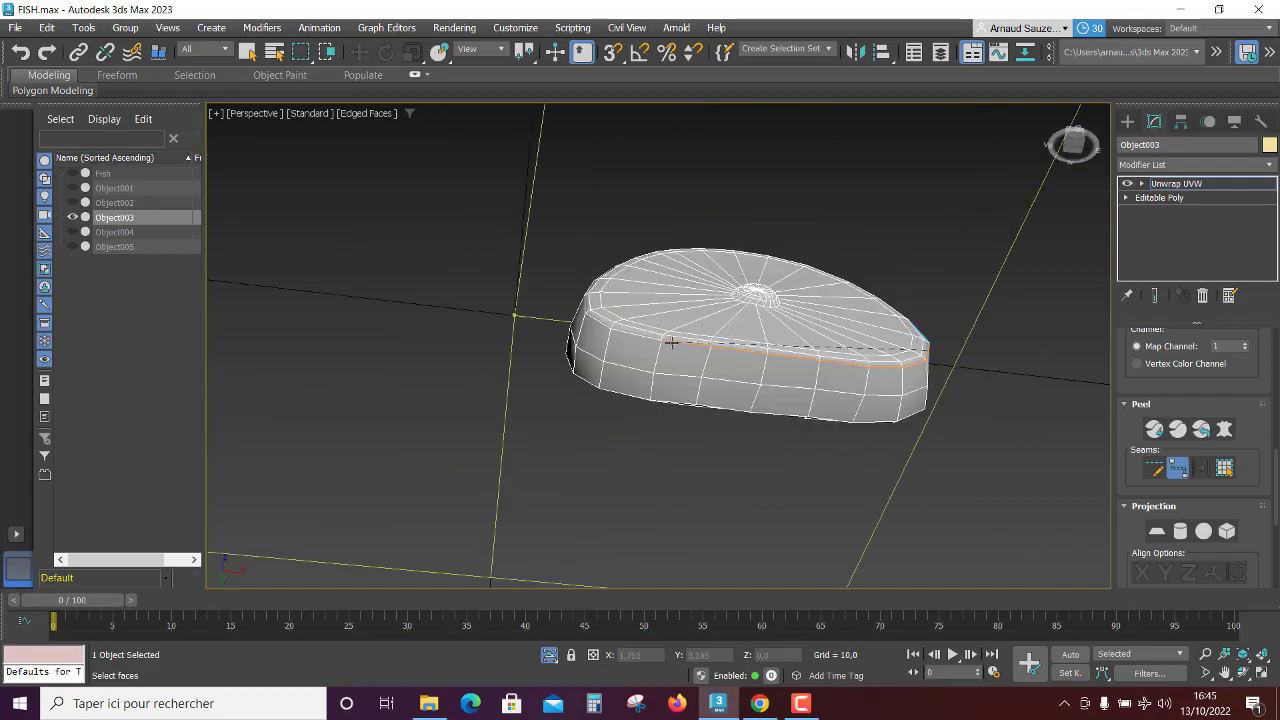
{"action": "middle_click_drag", "start_coordinate": [703, 386], "coordinate": [634, 475], "text": "alt"}
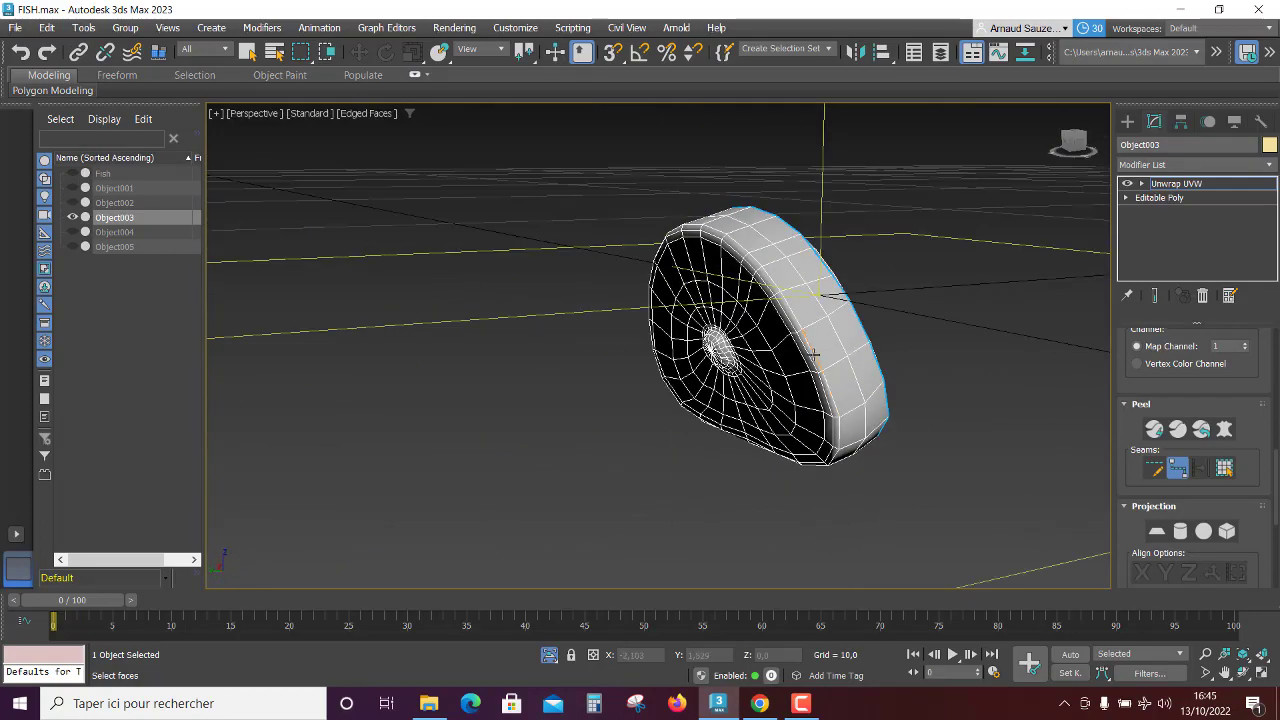
{"action": "mouse_move", "coordinate": [541, 415]}
{"action": "middle_mouse_down", "text": "alt"}
{"action": "mouse_move", "coordinate": [657, 331]}
{"action": "mouse_move", "coordinate": [819, 513]}
{"action": "middle_mouse_up", "text": "alt"}
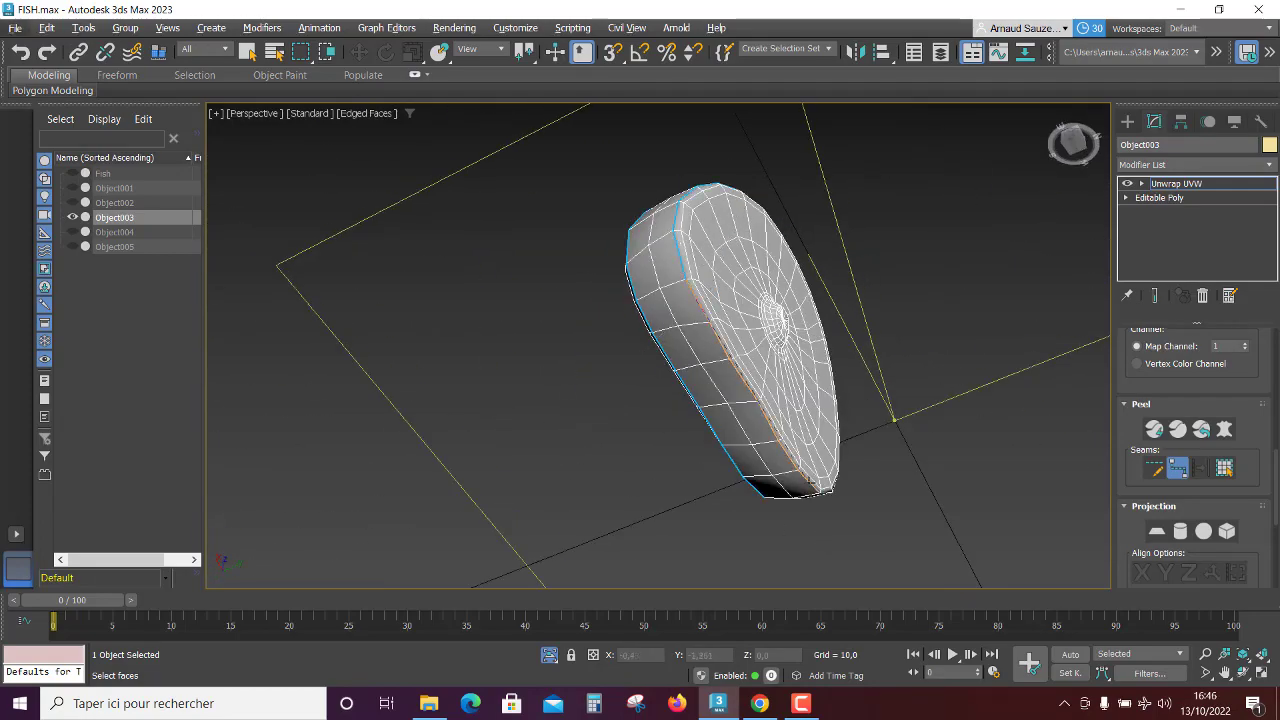
{"action": "mouse_move", "coordinate": [720, 520]}
{"action": "middle_mouse_down", "text": "alt"}
{"action": "mouse_move", "coordinate": [818, 367]}
{"action": "mouse_move", "coordinate": [543, 529]}
{"action": "mouse_move", "coordinate": [600, 470]}
{"action": "middle_mouse_up", "text": "alt"}
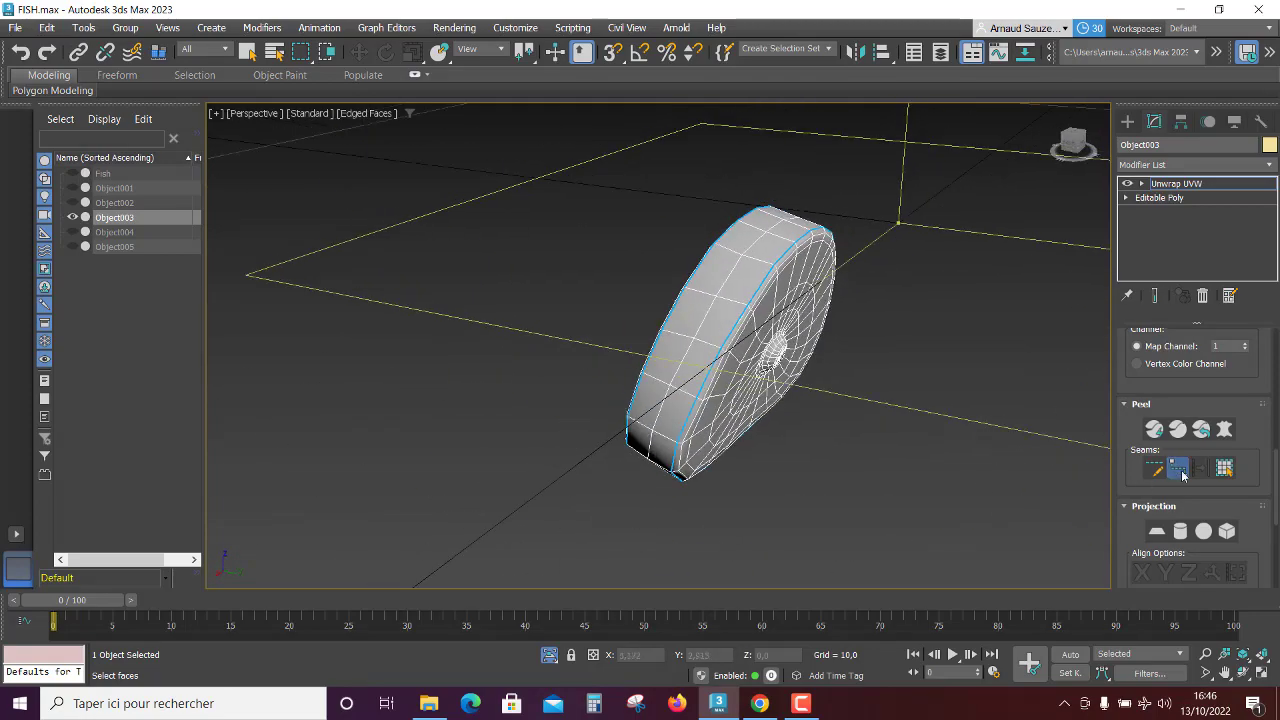
{"action": "left_click", "coordinate": [1224, 468]}
{"action": "mouse_move", "coordinate": [820, 420]}
{"action": "middle_mouse_down", "text": "alt"}
{"action": "mouse_move", "coordinate": [797, 366]}
{"action": "mouse_move", "coordinate": [806, 457]}
{"action": "mouse_move", "coordinate": [892, 454]}
{"action": "middle_mouse_up", "text": "alt"}
{"action": "left_click", "coordinate": [1178, 468]}
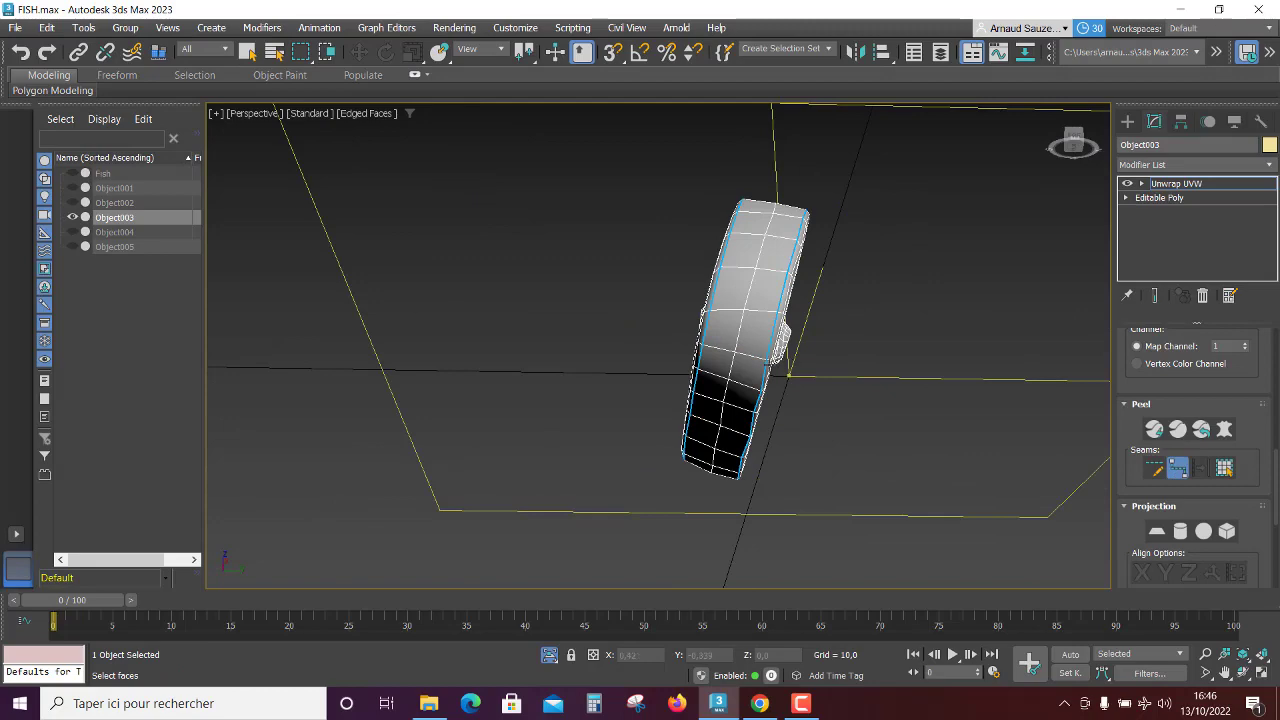
{"action": "mouse_move", "coordinate": [769, 361]}
{"action": "middle_mouse_down", "text": "alt"}
{"action": "mouse_move", "coordinate": [891, 428]}
{"action": "mouse_move", "coordinate": [1153, 430]}
{"action": "middle_mouse_up", "text": "alt"}
{"action": "scroll", "coordinate": [1153, 430], "scroll_direction": "up", "scroll_amount": 5}
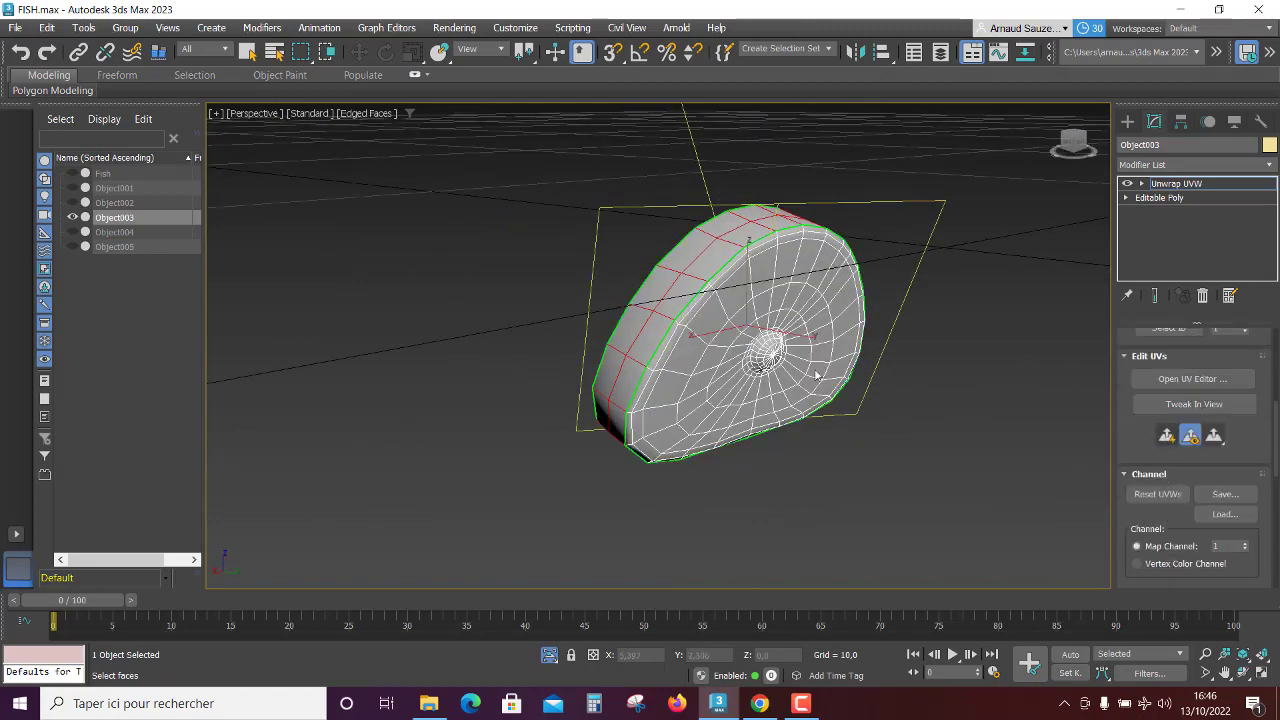
Step: In the UV editor, move the rim ring shell out of the tile and clear the selection
{"action": "left_click", "coordinate": [1192, 378]}
{"action": "left_click_drag", "start_coordinate": [380, 420], "coordinate": [440, 240]}
{"action": "left_click", "coordinate": [335, 385]}
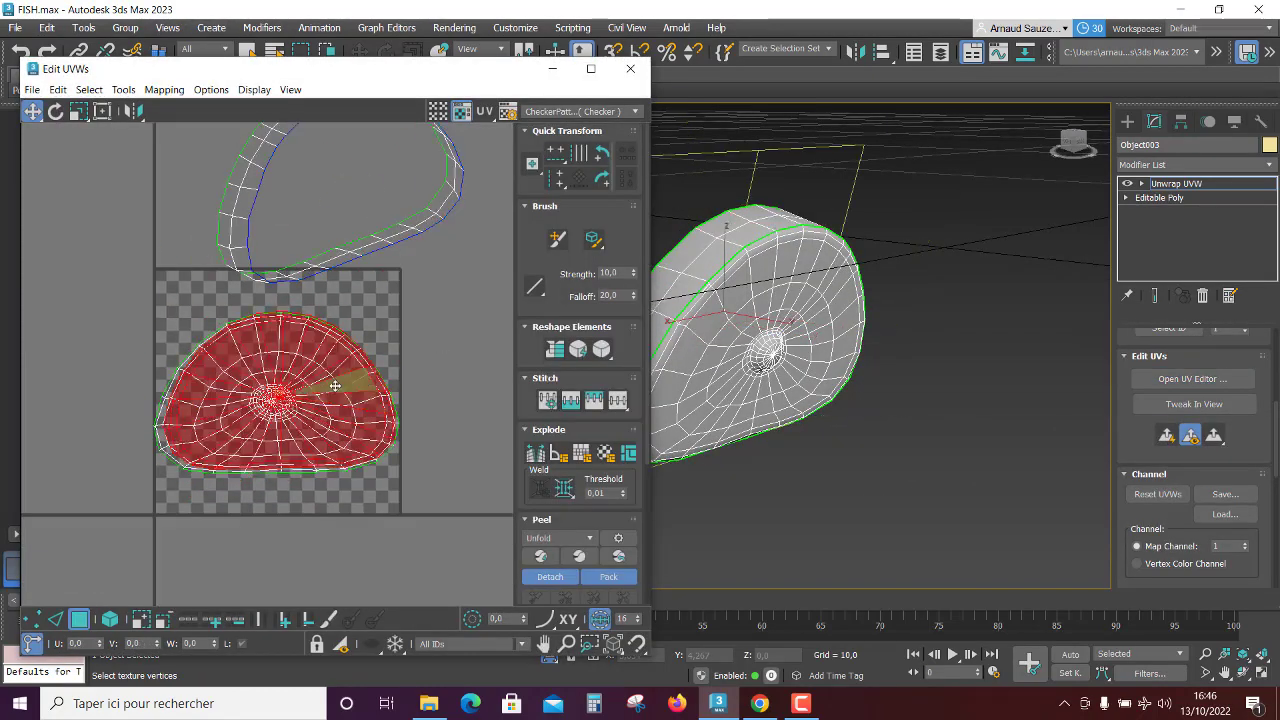
{"action": "left_click_drag", "start_coordinate": [335, 385], "coordinate": [446, 542]}
{"action": "key", "text": "ctrl+z"}
{"action": "scroll", "coordinate": [439, 408], "scroll_direction": "up", "scroll_amount": 2}
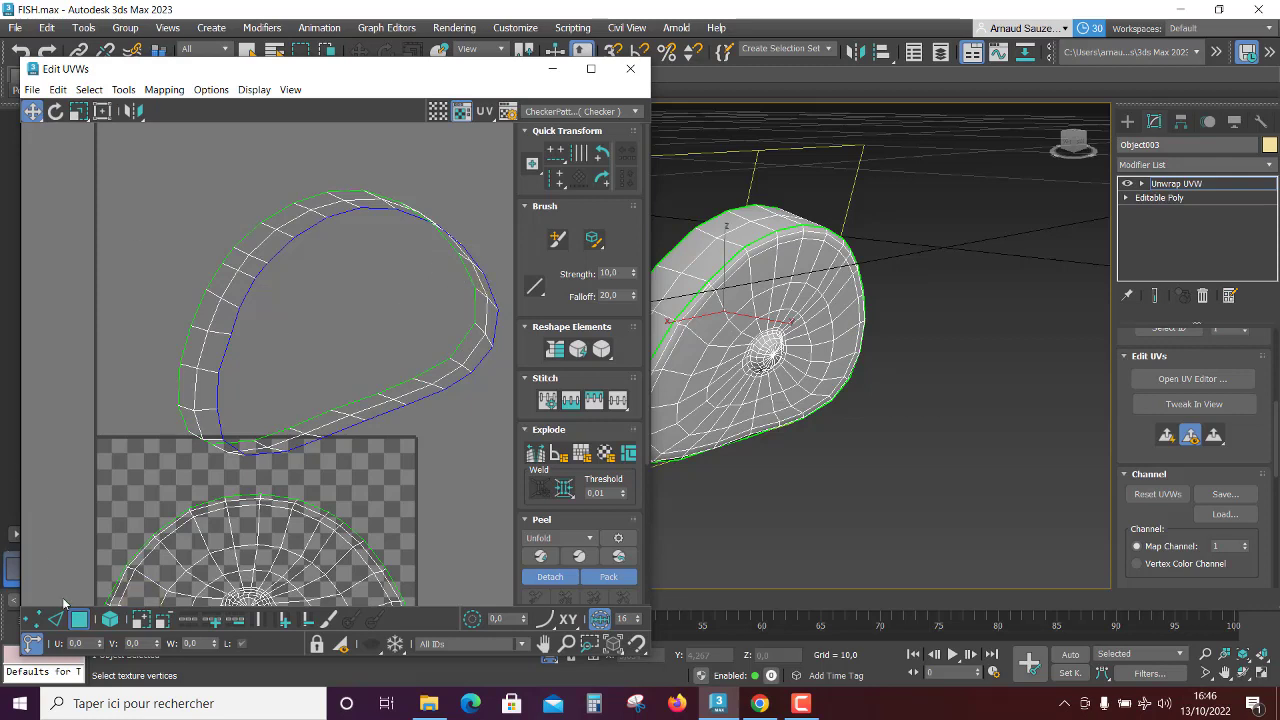
{"action": "left_click", "coordinate": [158, 573]}
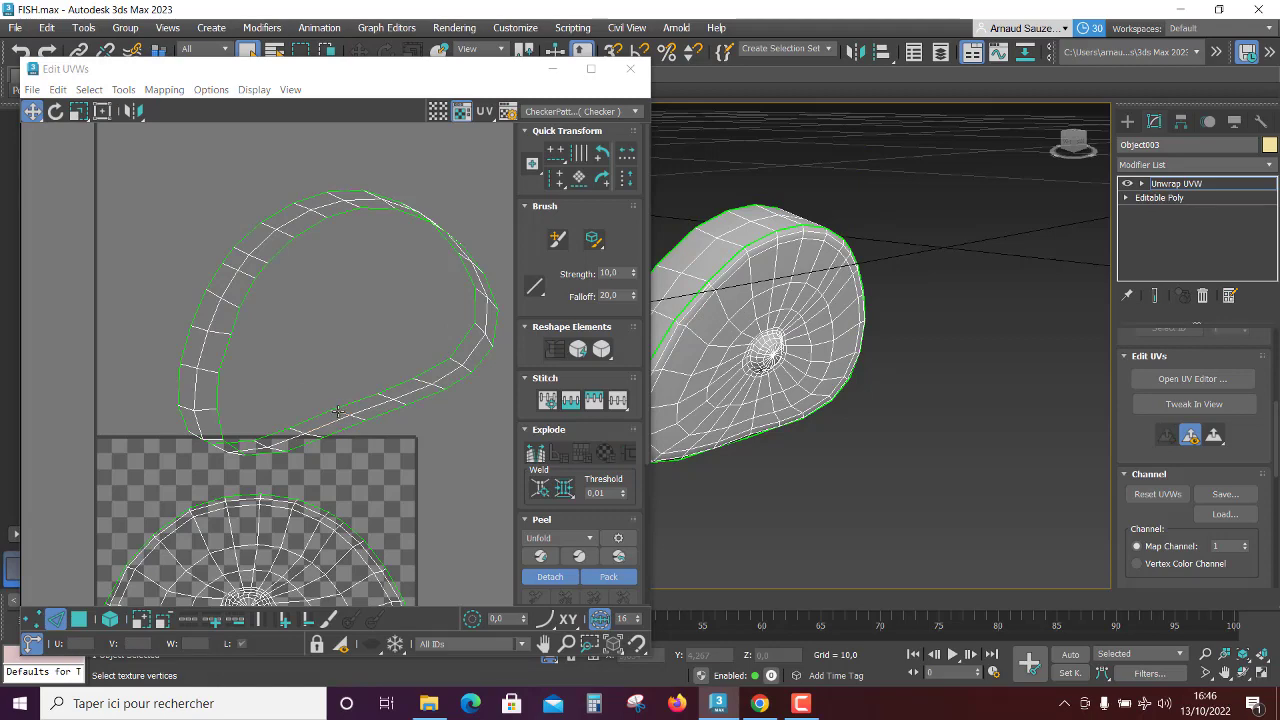
Step: Select a rim-band vertex and break the band open there, then switch to edge selection
{"action": "left_click", "coordinate": [340, 412]}
{"action": "scroll", "coordinate": [295, 365], "scroll_direction": "up", "scroll_amount": 3}
{"action": "scroll", "coordinate": [283, 354], "scroll_direction": "up", "scroll_amount": 2}
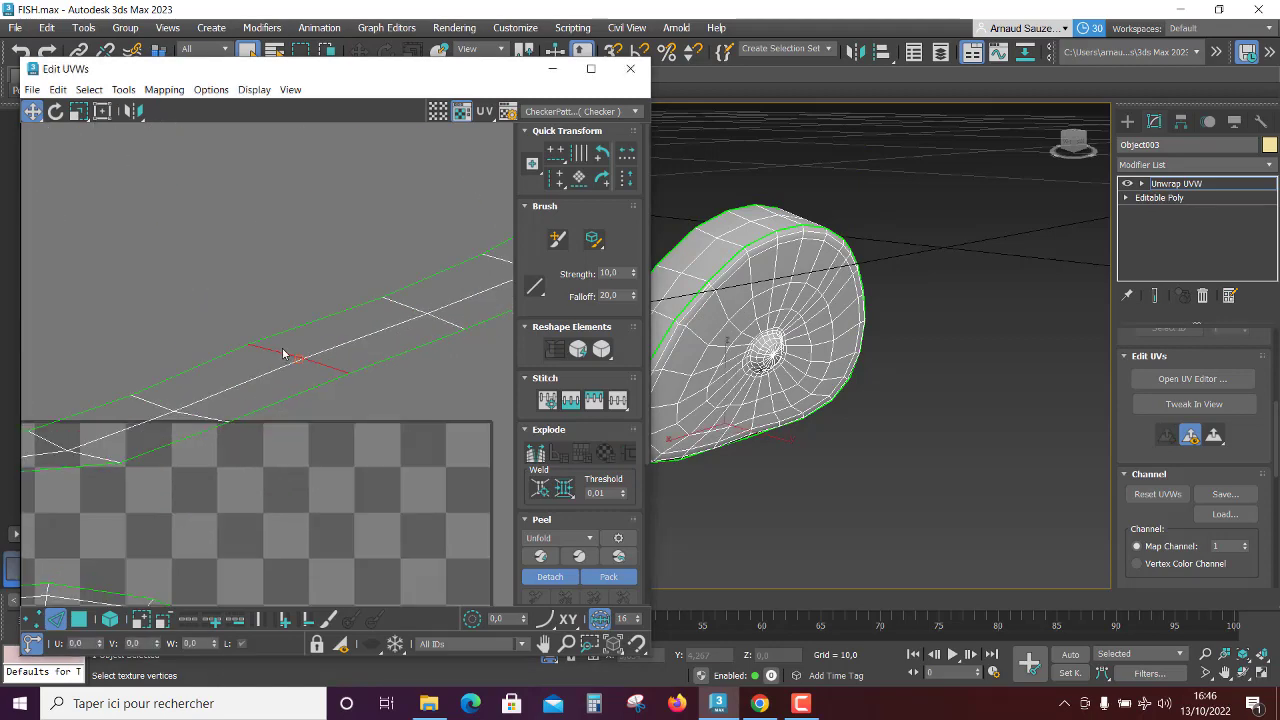
{"action": "scroll", "coordinate": [358, 458], "scroll_direction": "down", "scroll_amount": 2}
{"action": "scroll", "coordinate": [414, 484], "scroll_direction": "down", "scroll_amount": 3}
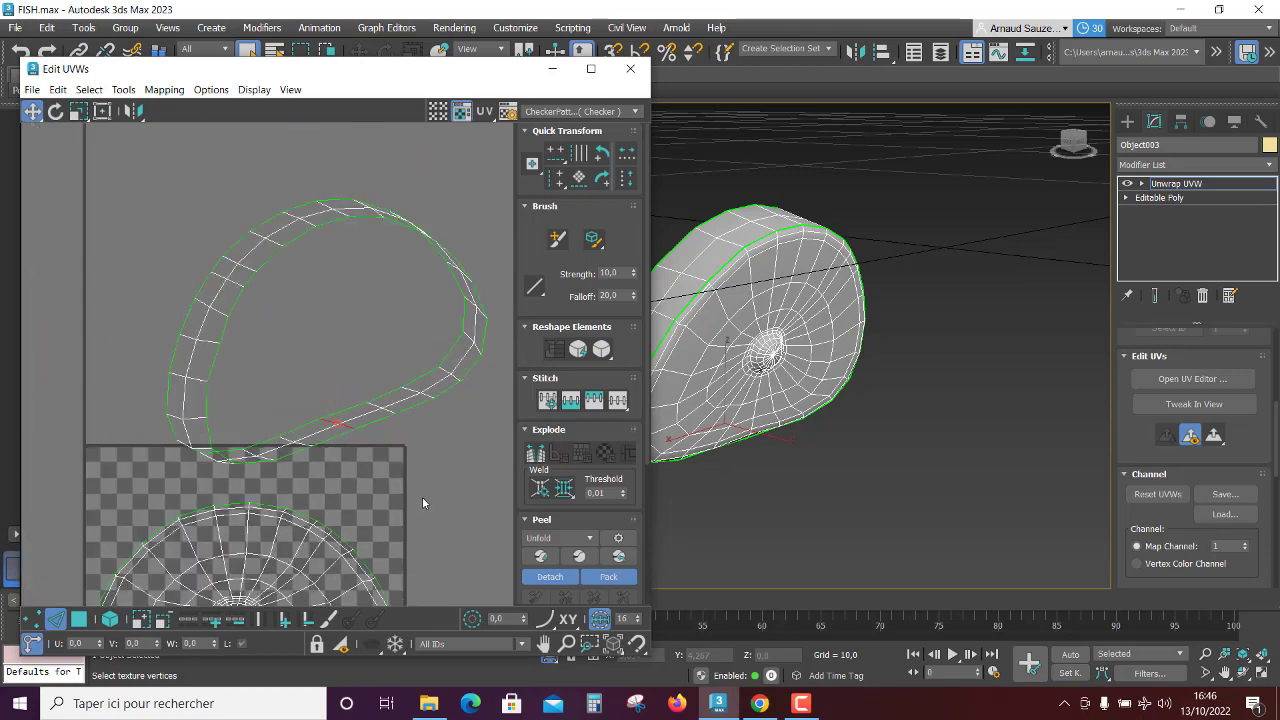
{"action": "scroll", "coordinate": [417, 480], "scroll_direction": "down", "scroll_amount": 1}
{"action": "scroll", "coordinate": [408, 476], "scroll_direction": "up", "scroll_amount": 1}
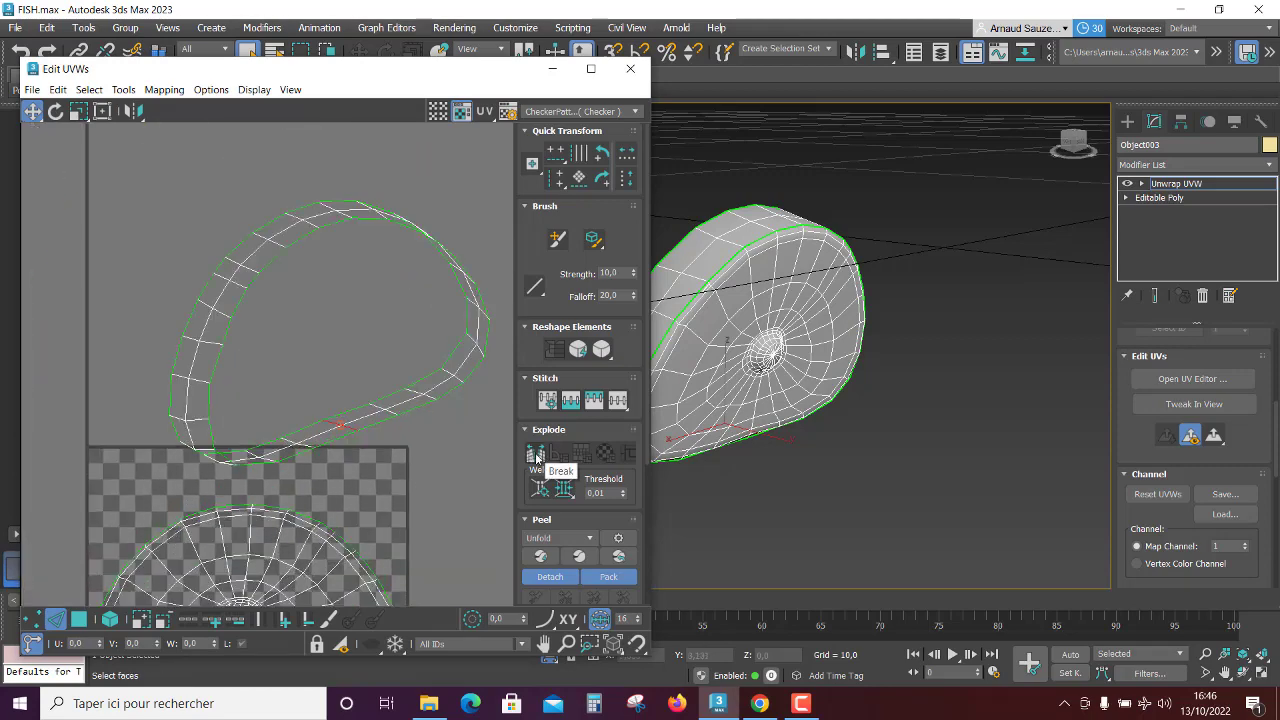
{"action": "left_click", "coordinate": [536, 456]}
{"action": "scroll", "coordinate": [405, 420], "scroll_direction": "down", "scroll_amount": 1}
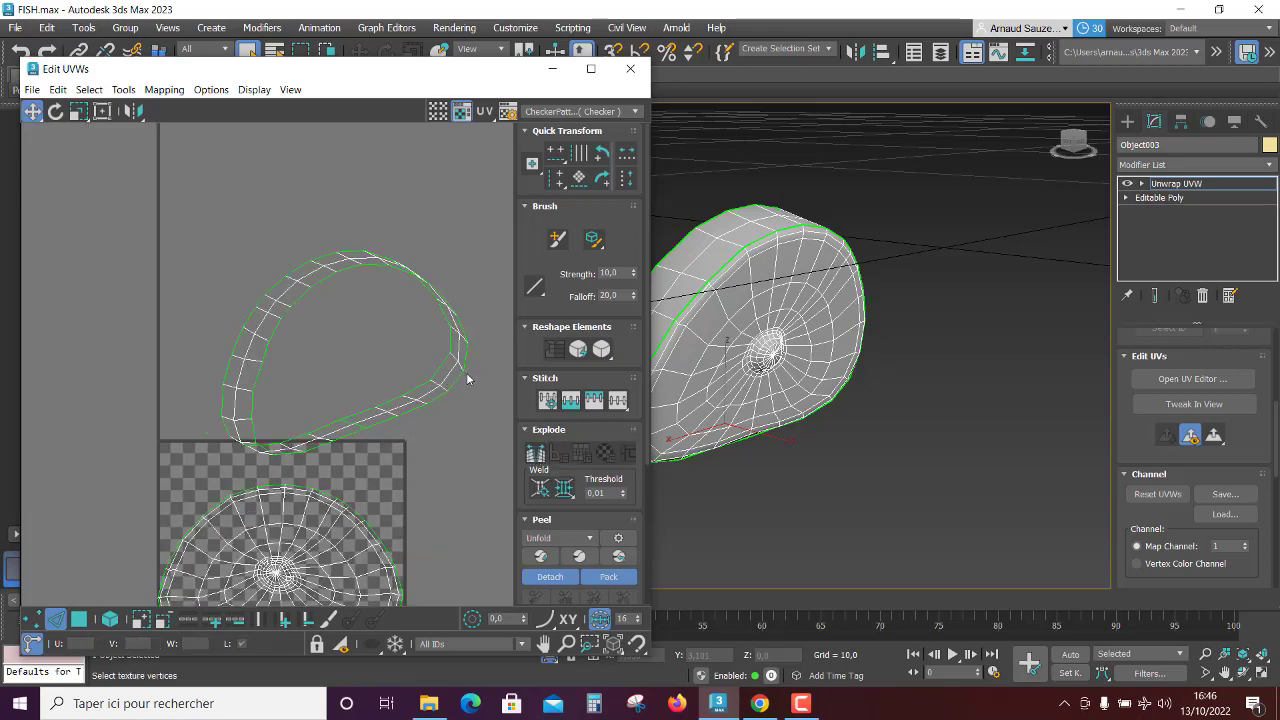
{"action": "left_click", "coordinate": [79, 618]}
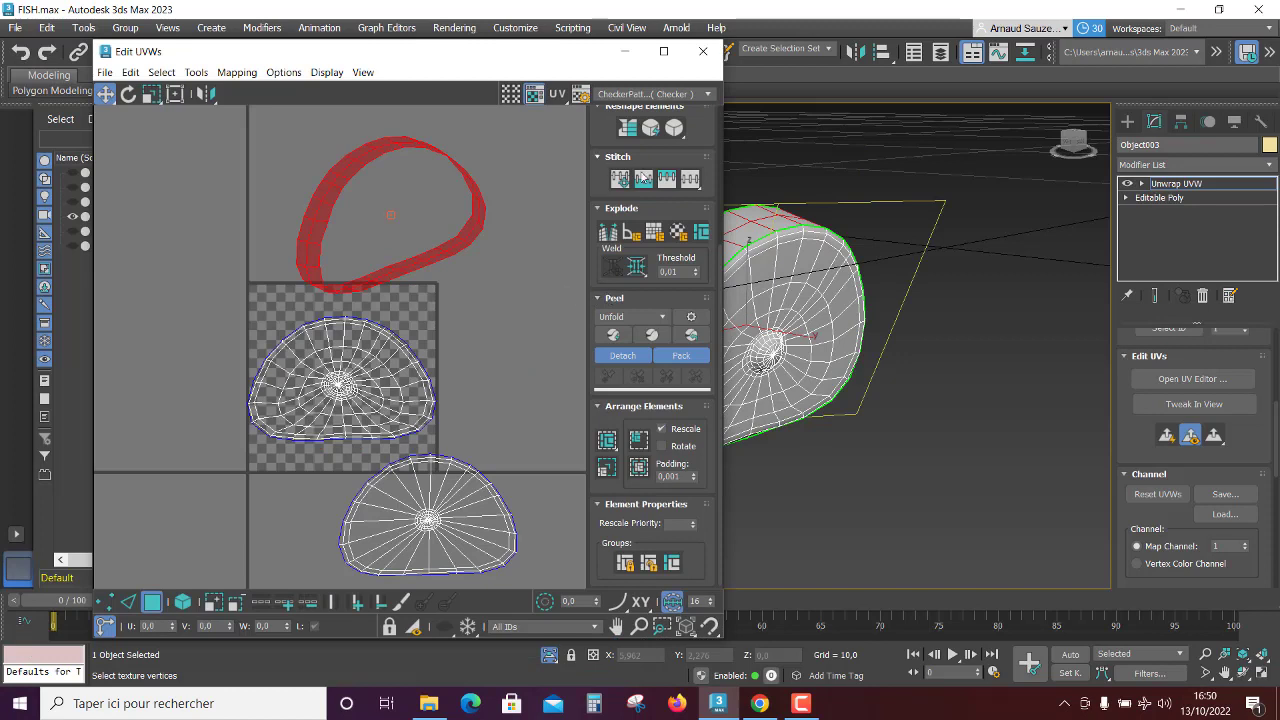
{"action": "left_click", "coordinate": [675, 128], "text": "shift"}
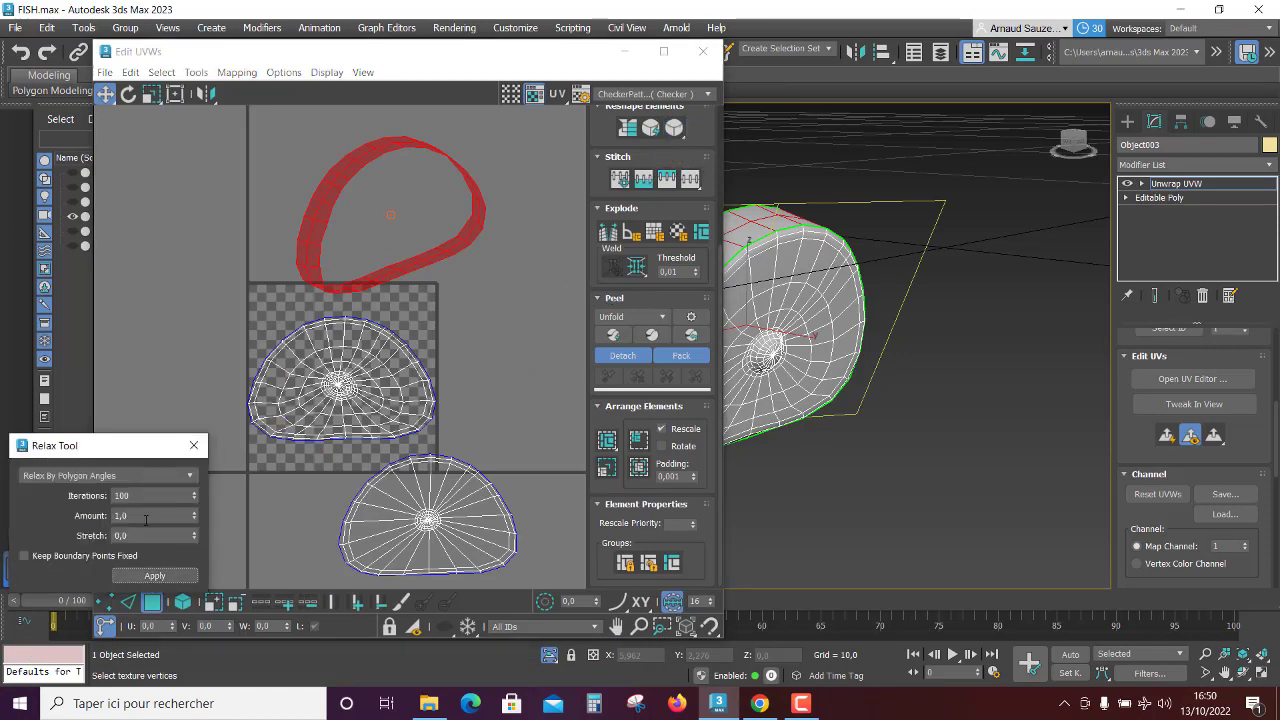
{"action": "left_click", "coordinate": [153, 576]}
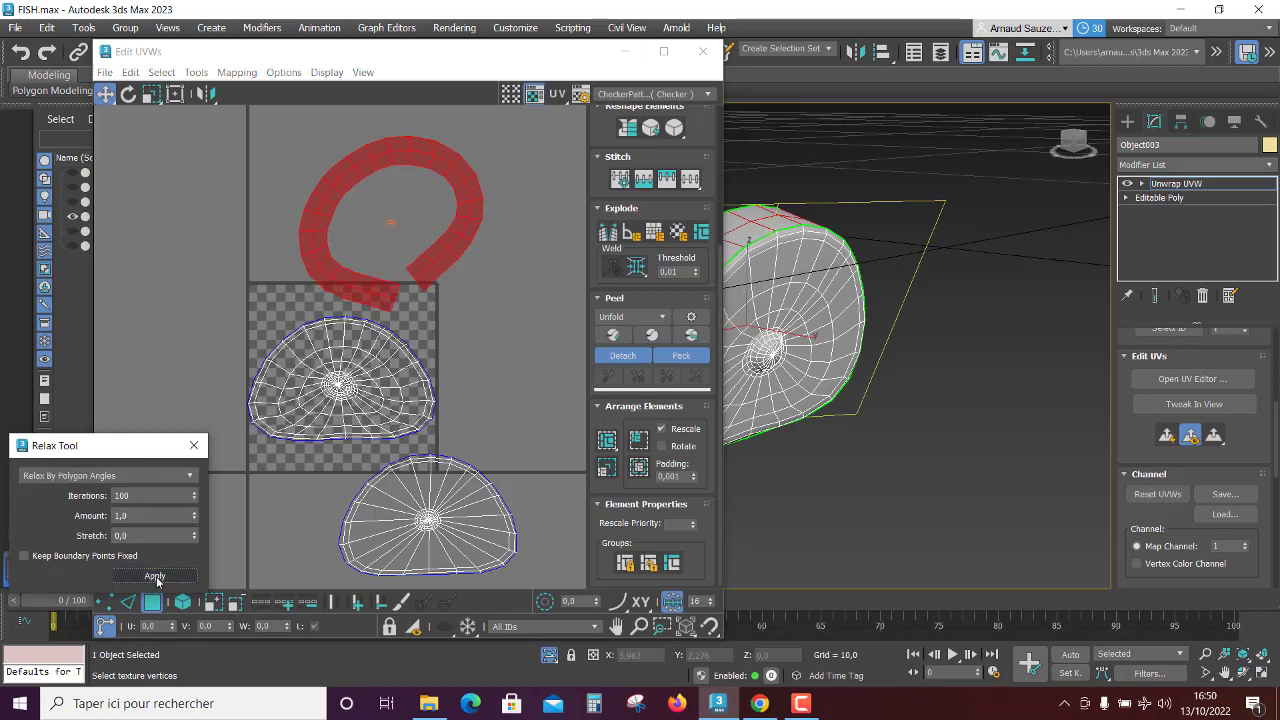
{"action": "left_click", "coordinate": [156, 576]}
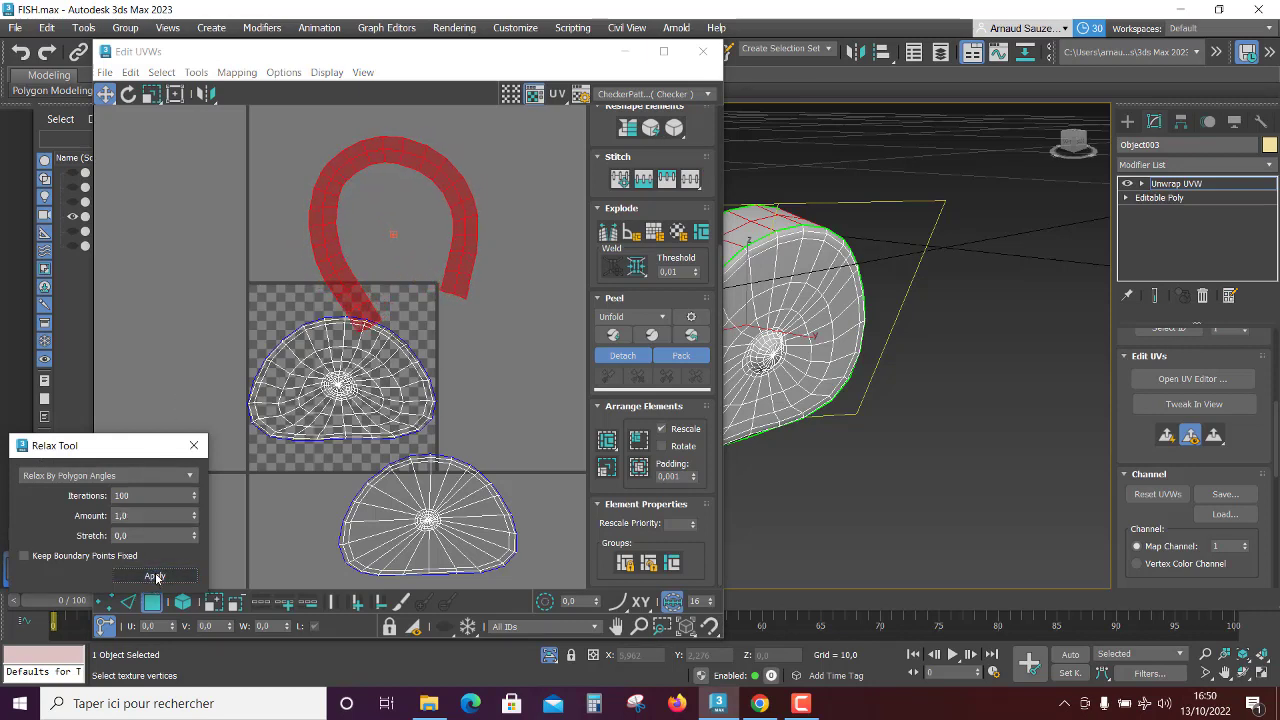
{"action": "left_click", "coordinate": [154, 572]}
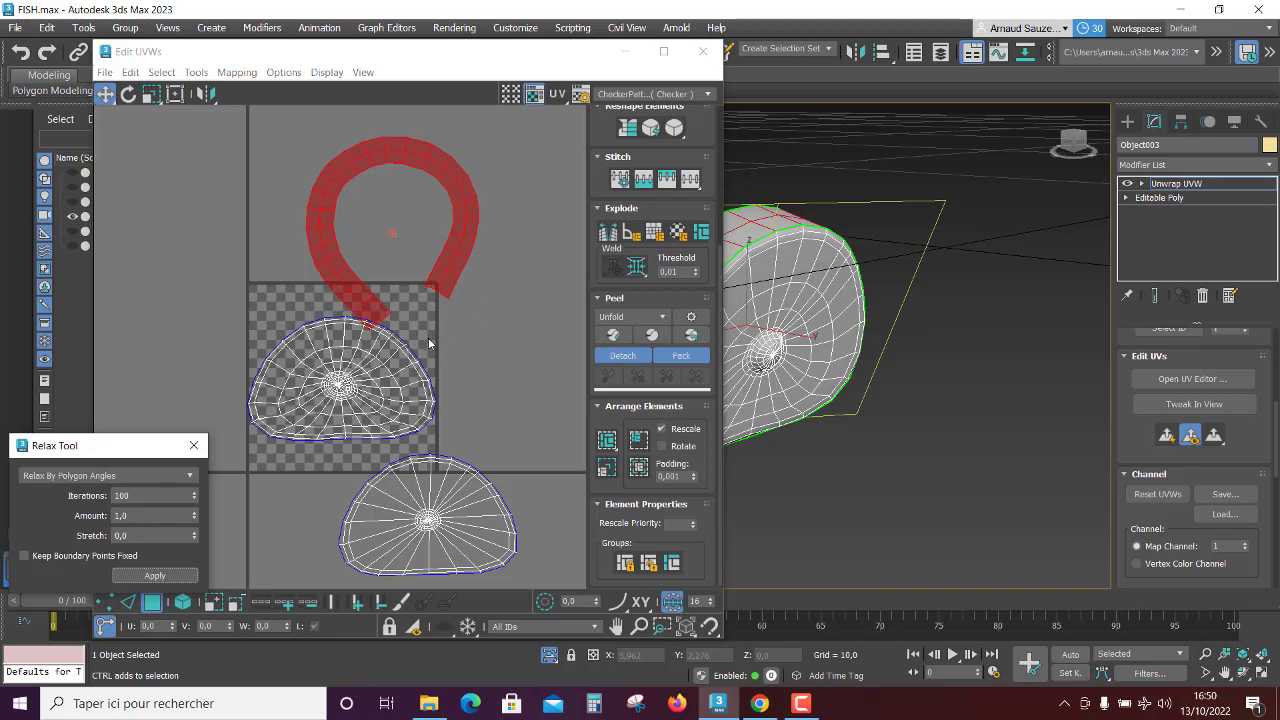
{"action": "left_click", "coordinate": [469, 296]}
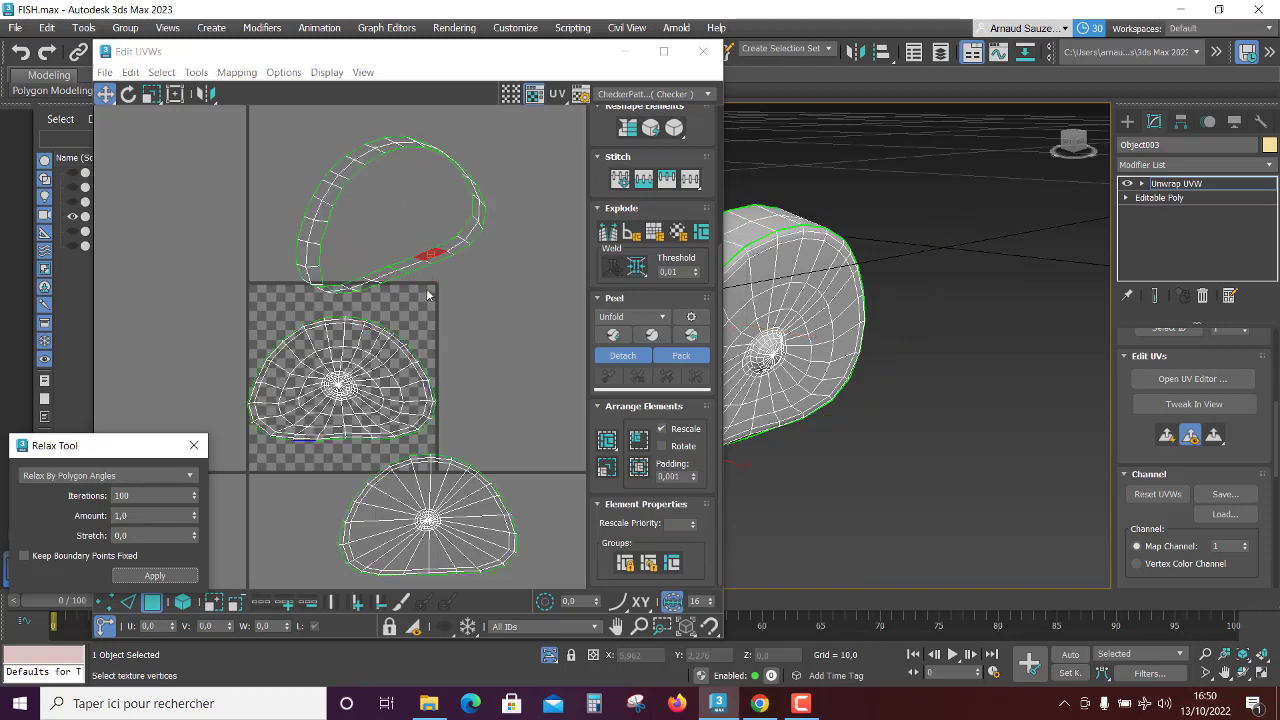
{"action": "left_click", "coordinate": [191, 449]}
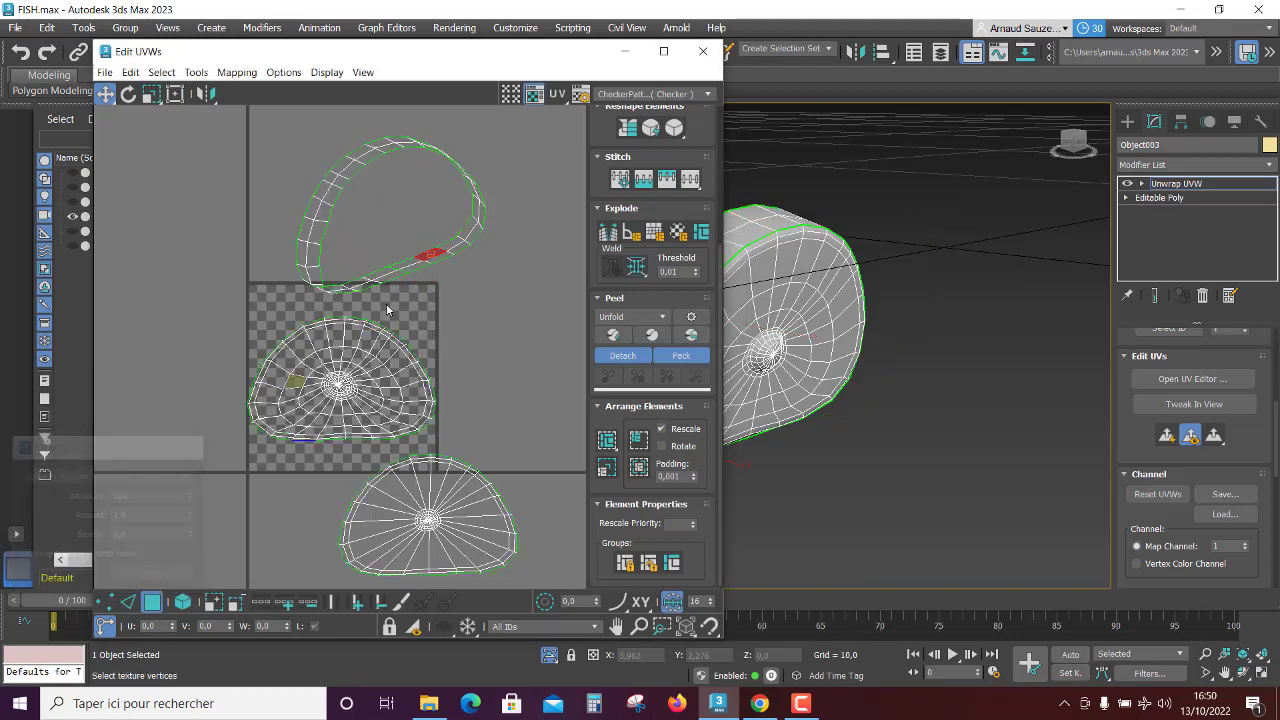
{"action": "left_click", "coordinate": [450, 246]}
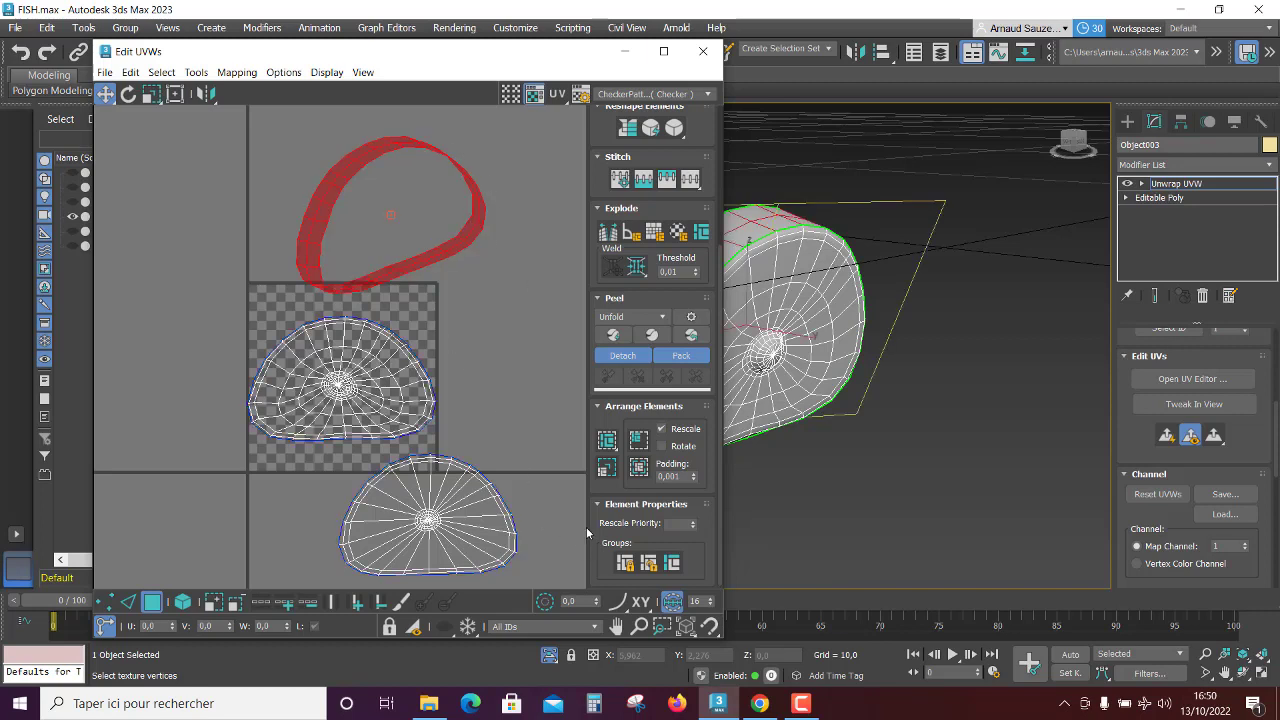
Step: Quick Peel the rim strip and dome shells flat, then repack them in the UV square
{"action": "left_click", "coordinate": [613, 335]}
{"action": "scroll", "coordinate": [411, 482], "scroll_direction": "up", "scroll_amount": 3}
{"action": "left_click", "coordinate": [388, 400]}
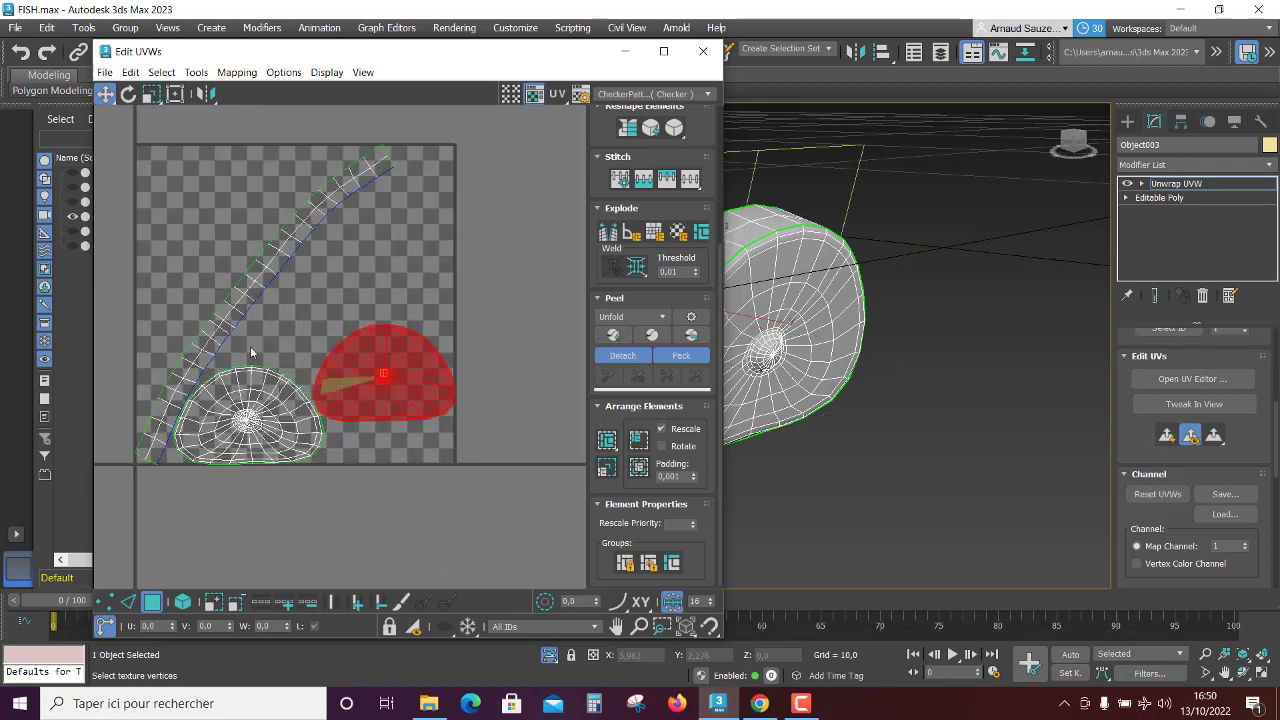
{"action": "left_click", "coordinate": [257, 287]}
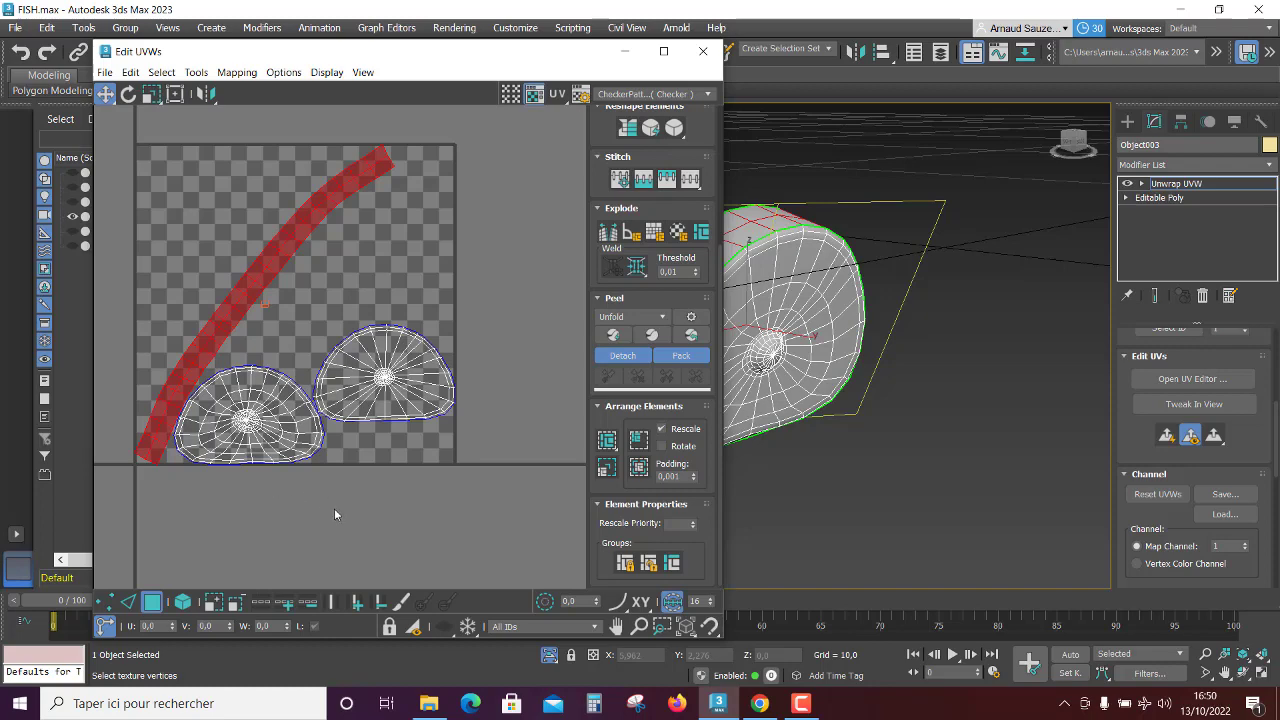
{"action": "left_click", "coordinate": [613, 335]}
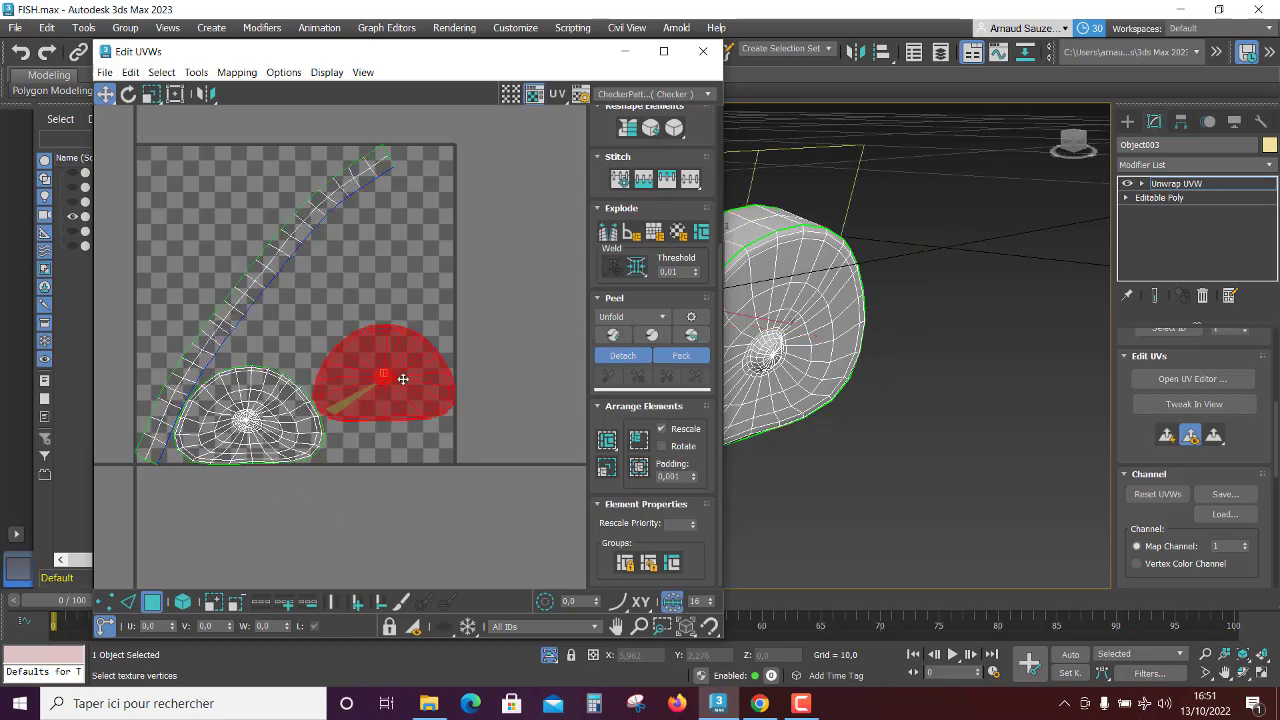
{"action": "left_click", "coordinate": [613, 335]}
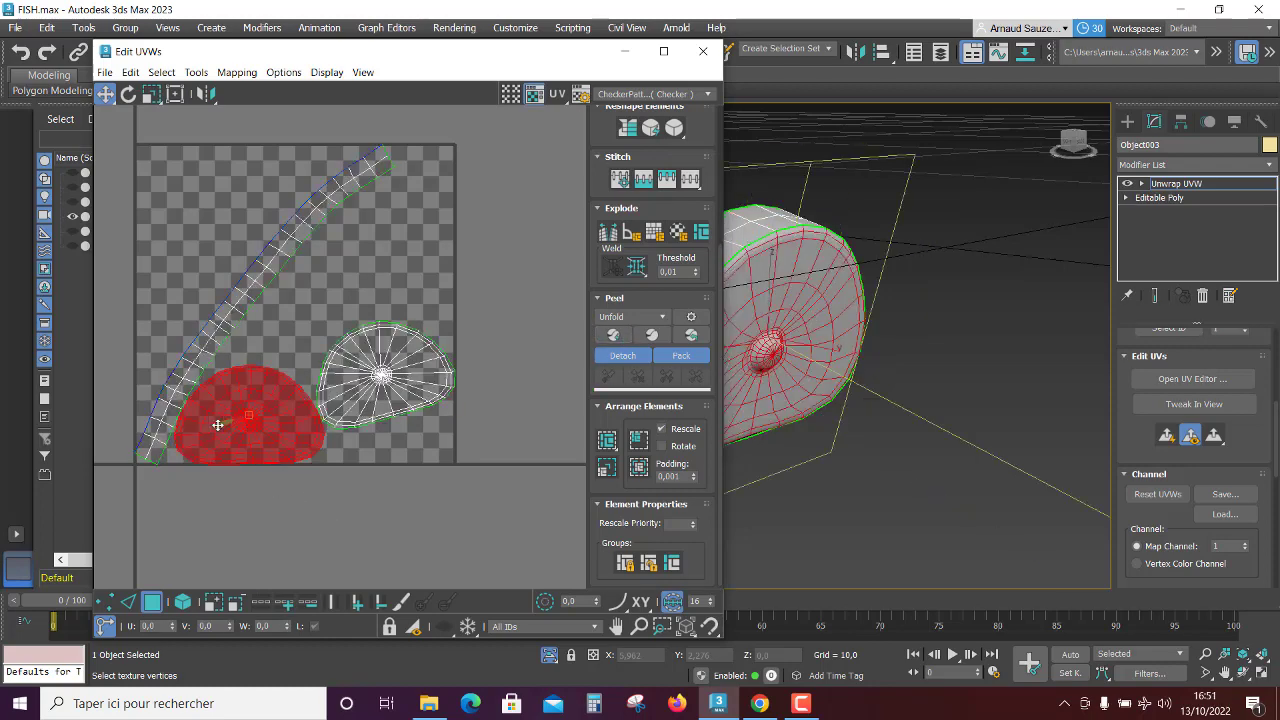
Step: Clear the UV shell selection and zoom around to review the flattened layout
{"action": "left_click", "coordinate": [366, 502]}
{"action": "scroll", "coordinate": [363, 488], "scroll_direction": "down", "scroll_amount": 2}
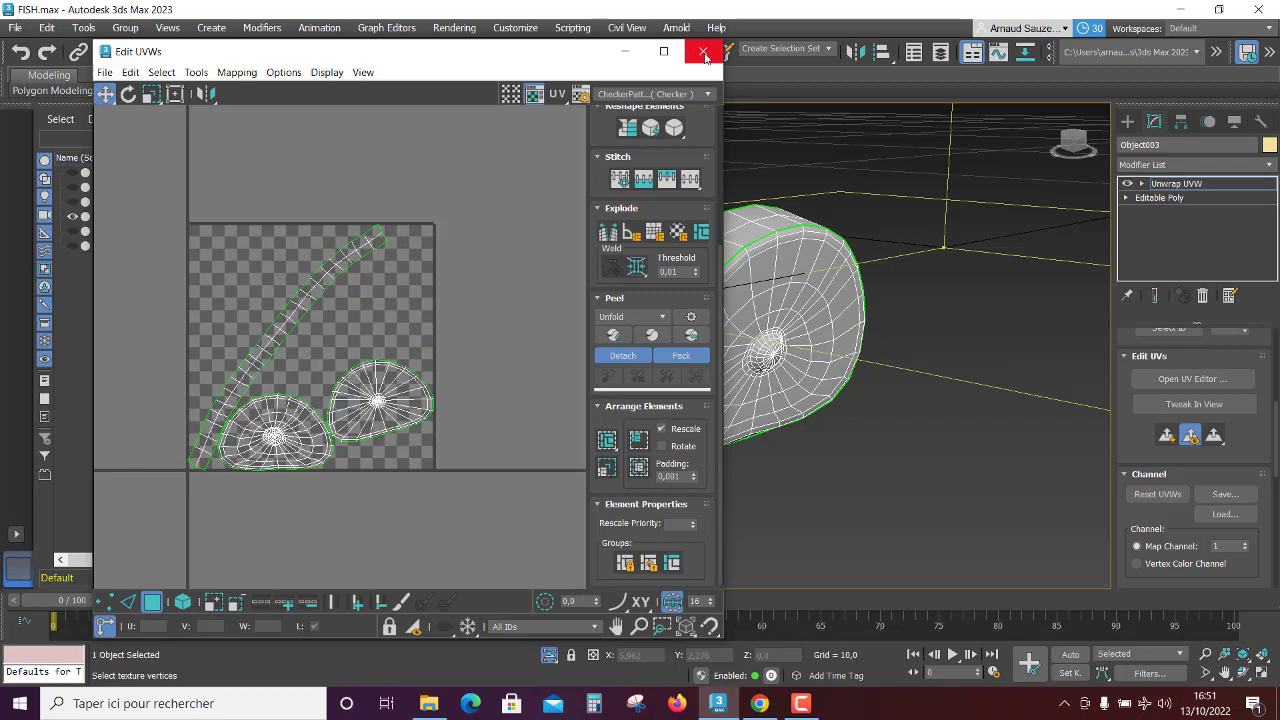
{"action": "scroll", "coordinate": [446, 179], "scroll_direction": "up", "scroll_amount": 2}
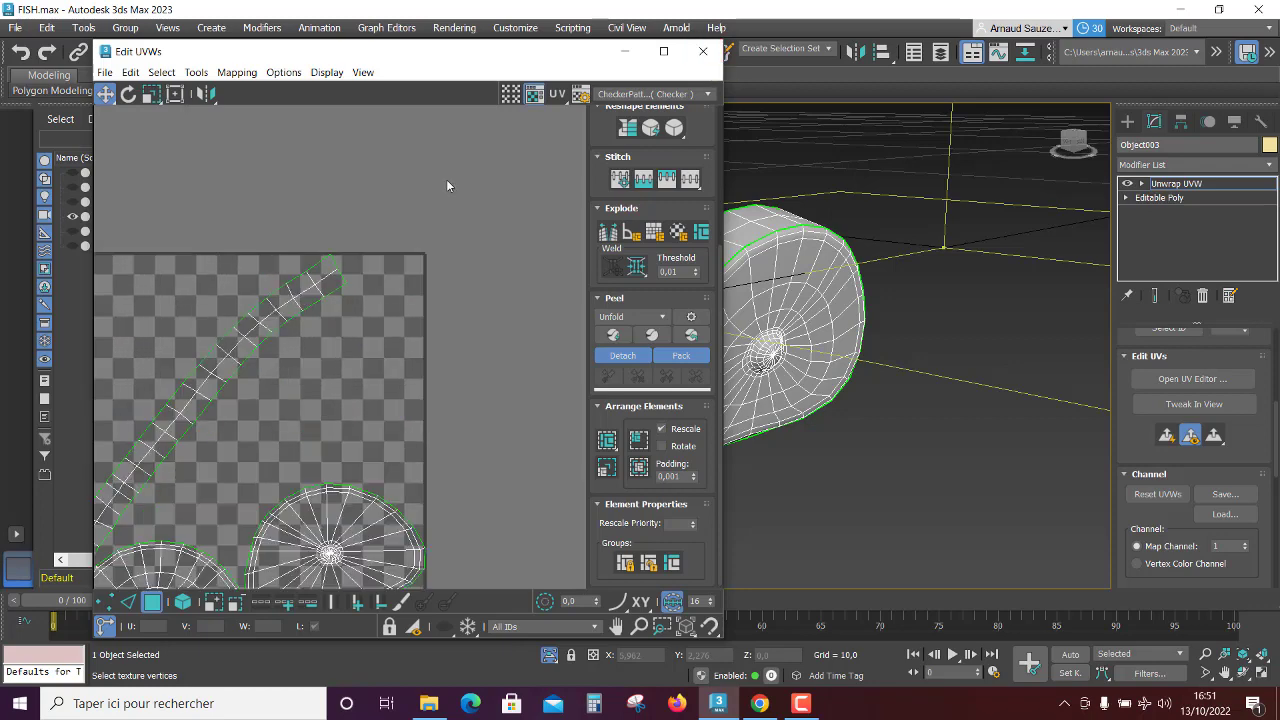
{"action": "scroll", "coordinate": [449, 205], "scroll_direction": "down", "scroll_amount": 1}
{"action": "scroll", "coordinate": [449, 205], "scroll_direction": "down", "scroll_amount": 1}
{"action": "scroll", "coordinate": [359, 376], "scroll_direction": "up", "scroll_amount": 1}
{"action": "scroll", "coordinate": [367, 350], "scroll_direction": "up", "scroll_amount": 1}
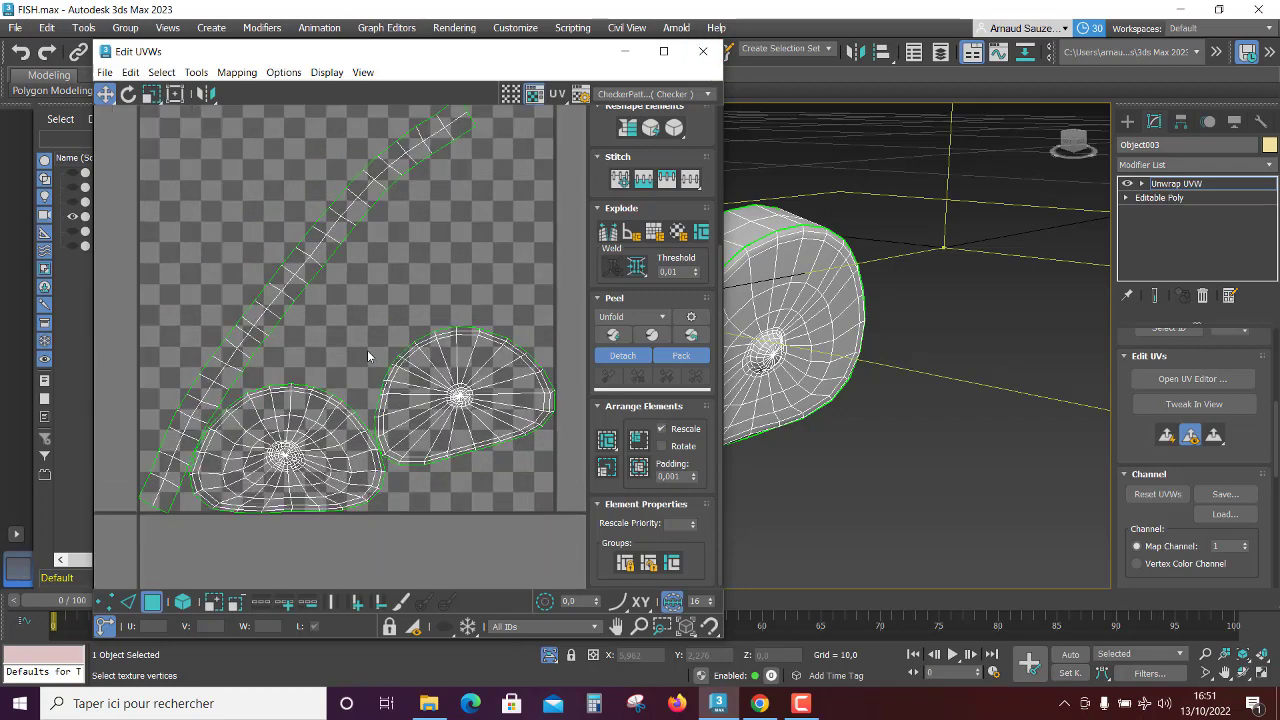
Step: Preview the slice with the labelled Texture Checker map and orbit to inspect it
{"action": "left_click", "coordinate": [618, 95]}
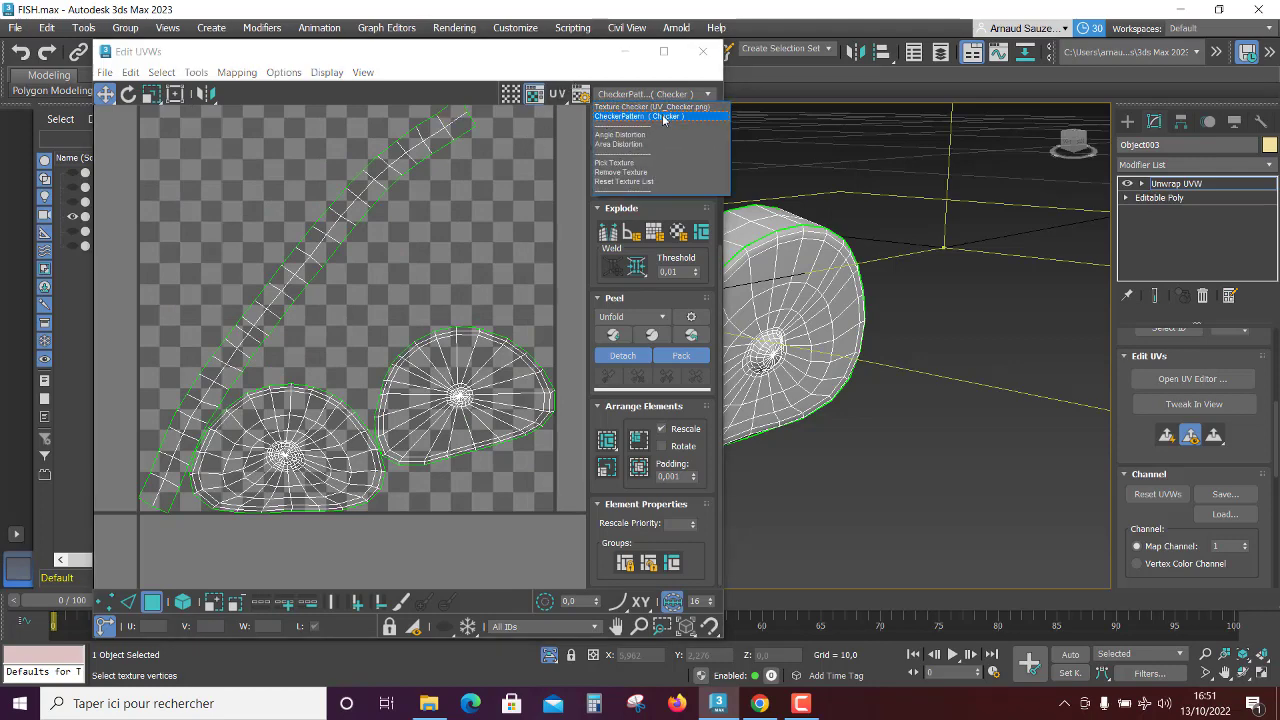
{"action": "left_click", "coordinate": [662, 107]}
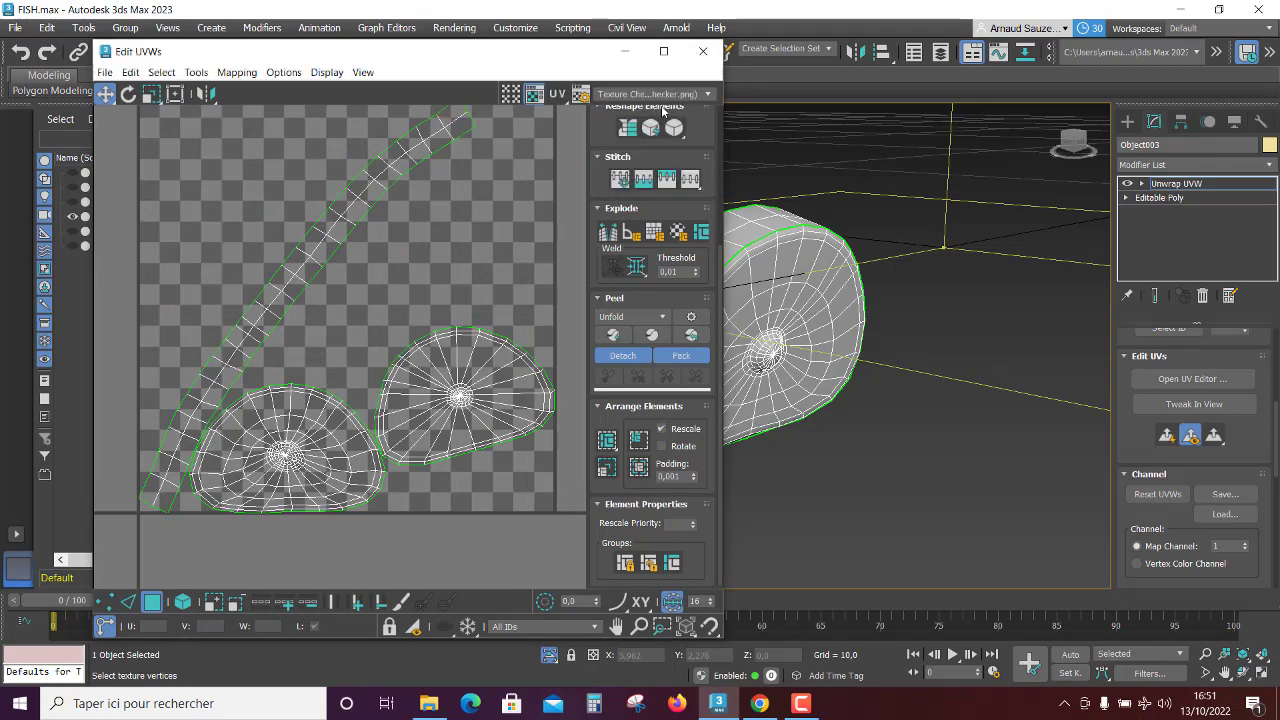
{"action": "scroll", "coordinate": [845, 365], "scroll_direction": "down", "scroll_amount": 1}
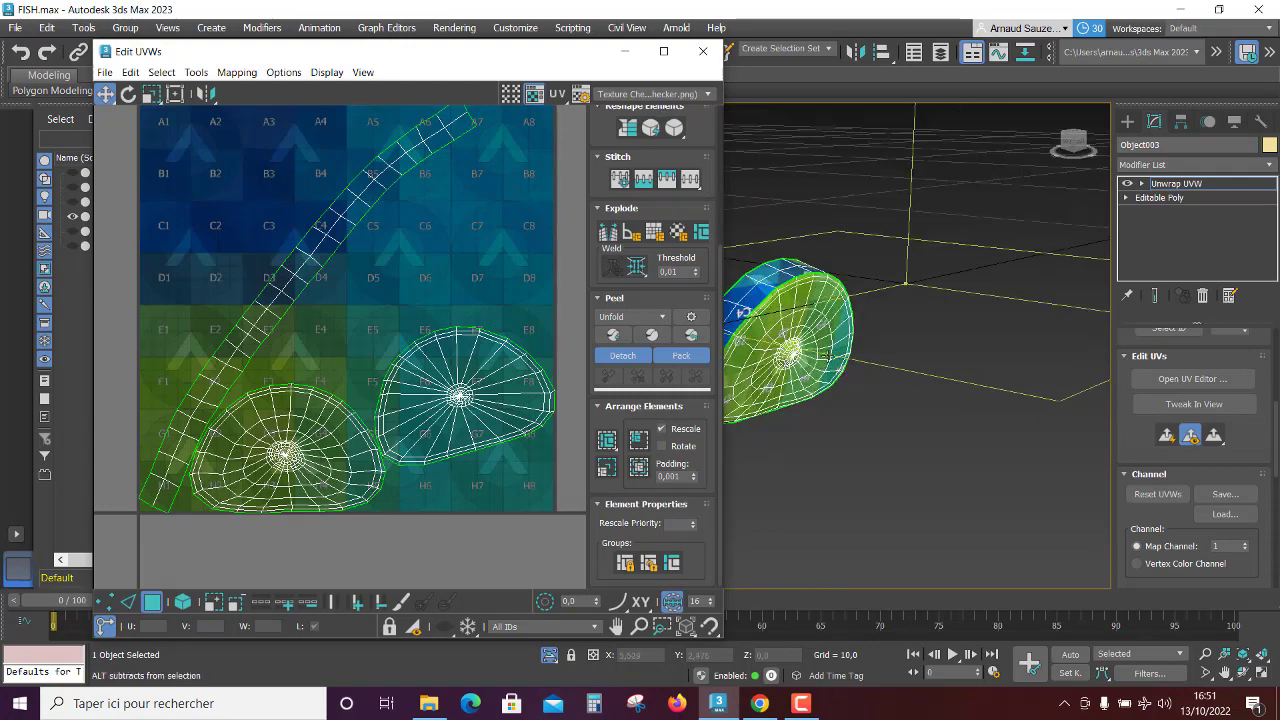
{"action": "mouse_move", "coordinate": [828, 357]}
{"action": "middle_mouse_down", "text": "alt"}
{"action": "mouse_move", "coordinate": [800, 340]}
{"action": "mouse_move", "coordinate": [797, 437]}
{"action": "mouse_move", "coordinate": [1051, 434]}
{"action": "mouse_move", "coordinate": [1110, 455]}
{"action": "mouse_move", "coordinate": [1055, 428]}
{"action": "mouse_move", "coordinate": [980, 430]}
{"action": "middle_mouse_up", "text": "alt"}
{"action": "scroll", "coordinate": [790, 330], "scroll_direction": "up", "scroll_amount": 2}
{"action": "scroll", "coordinate": [783, 325], "scroll_direction": "up", "scroll_amount": 2}
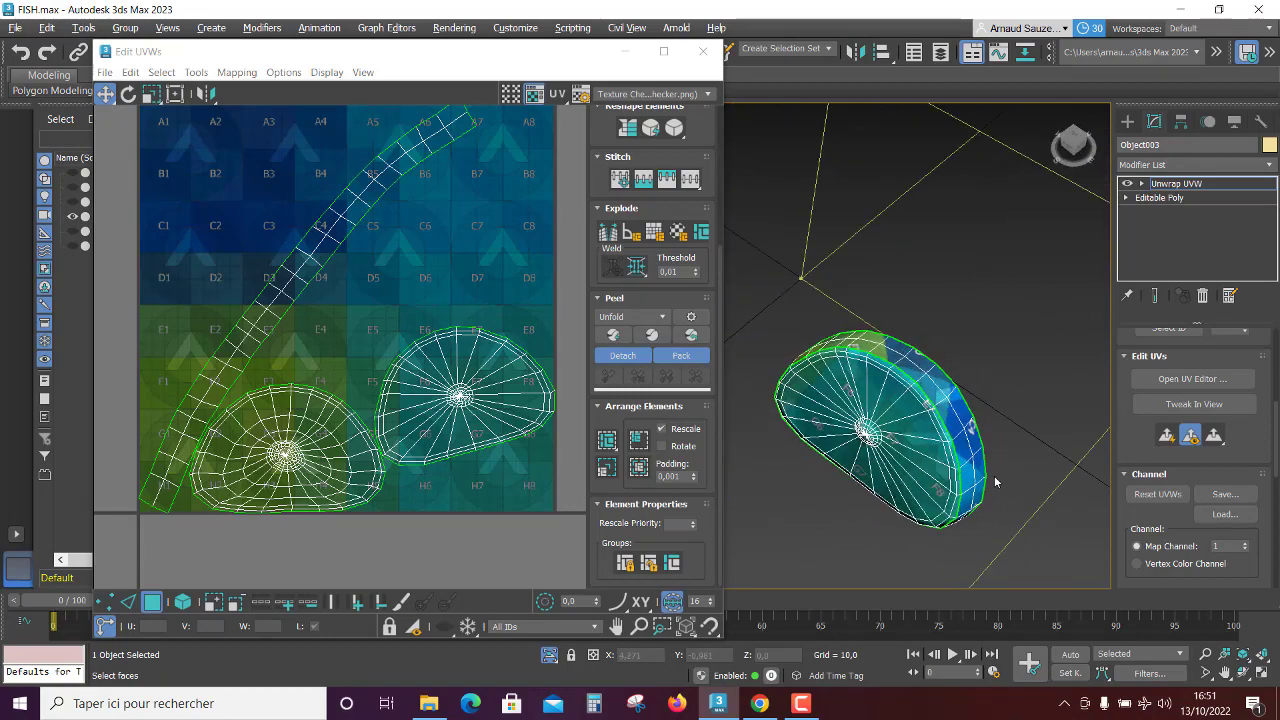
Step: Switch back to the grey CheckerPattern and close the Edit UVWs window
{"action": "left_click", "coordinate": [662, 94]}
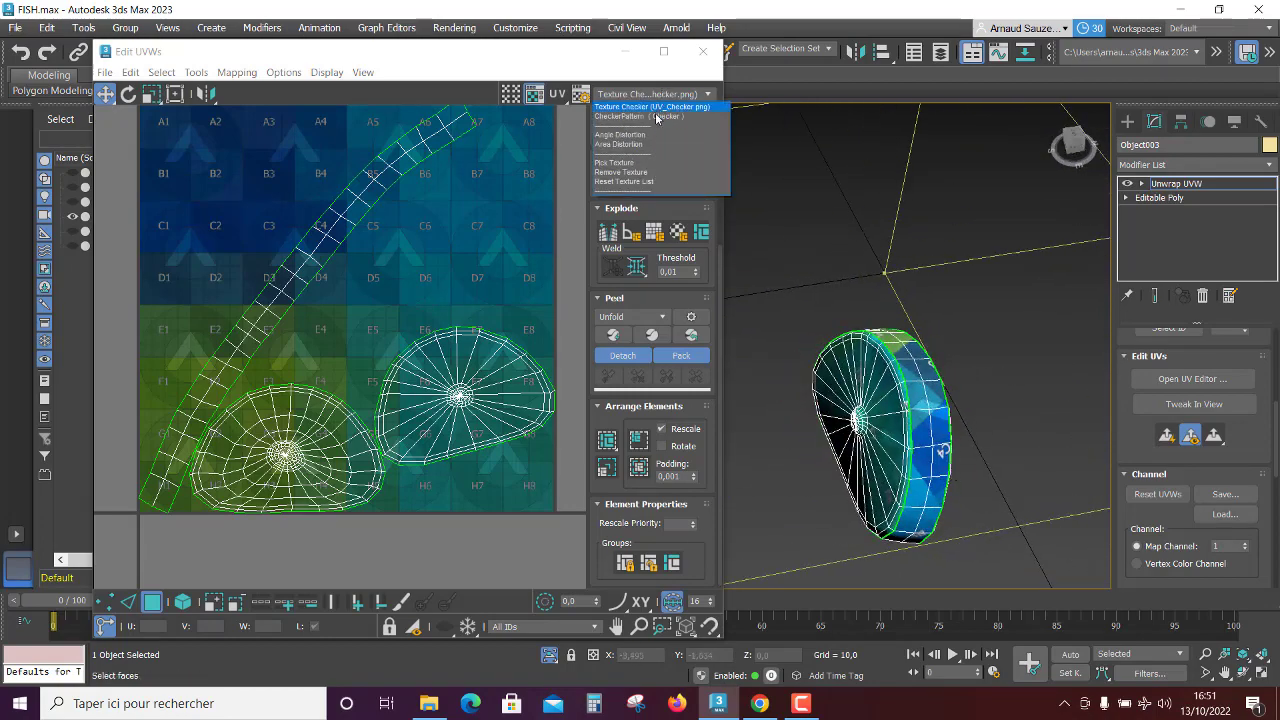
{"action": "left_click", "coordinate": [656, 117]}
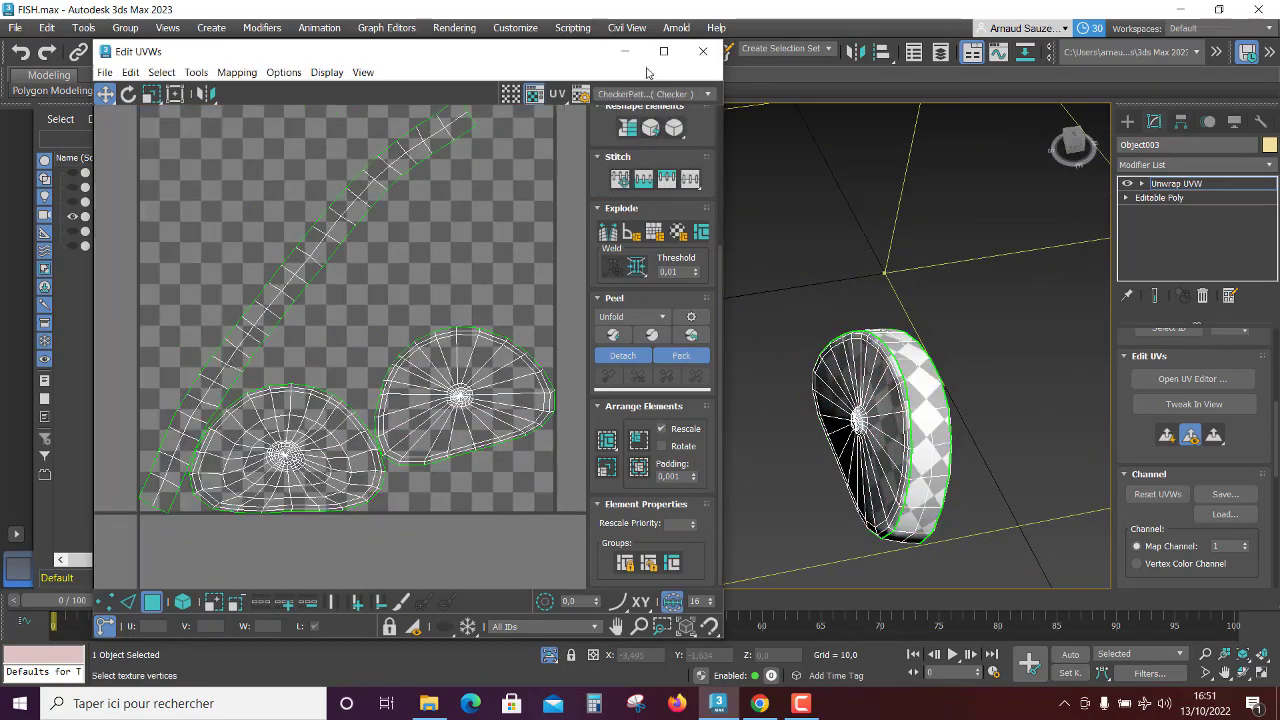
{"action": "left_click", "coordinate": [703, 51]}
{"action": "scroll", "coordinate": [774, 362], "scroll_direction": "down", "scroll_amount": 2}
Step: Exit isolation so all the other fish pieces reappear around the slice
{"action": "middle_click_drag", "start_coordinate": [774, 362], "coordinate": [800, 365], "text": "alt"}
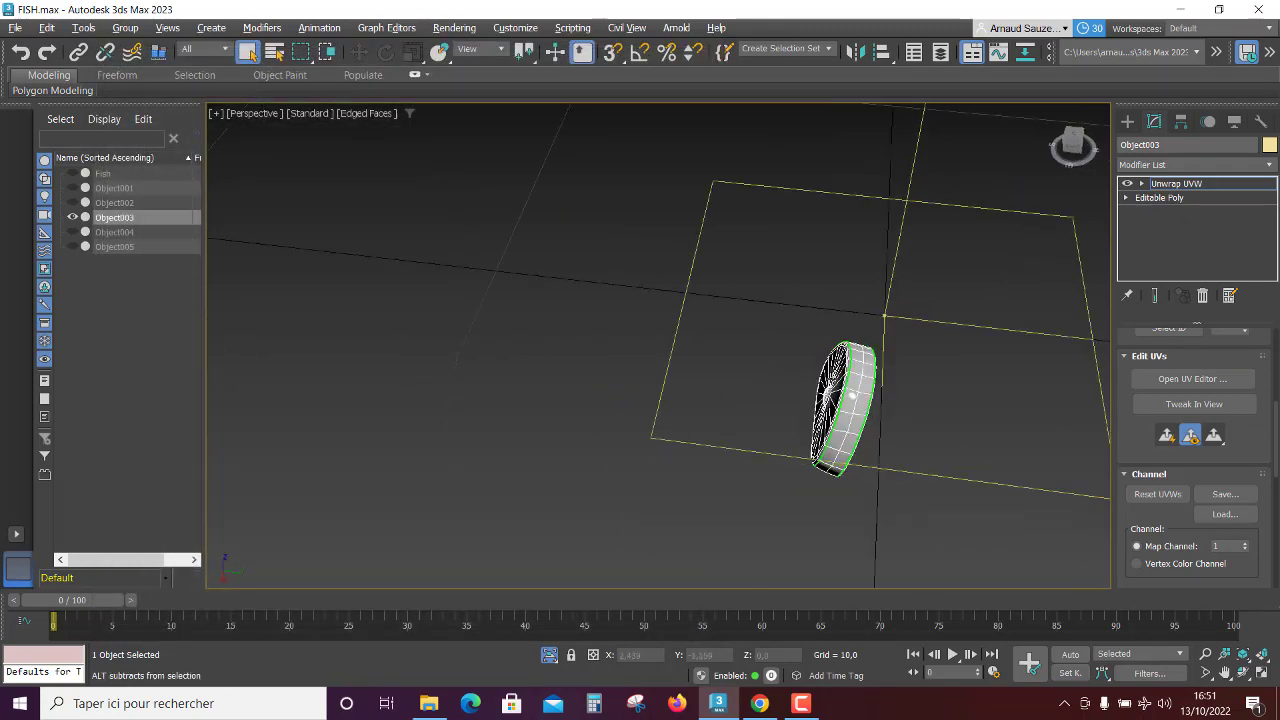
{"action": "middle_click_drag", "start_coordinate": [650, 540], "coordinate": [697, 548], "text": "alt"}
{"action": "scroll", "coordinate": [697, 548], "scroll_direction": "up", "scroll_amount": 2}
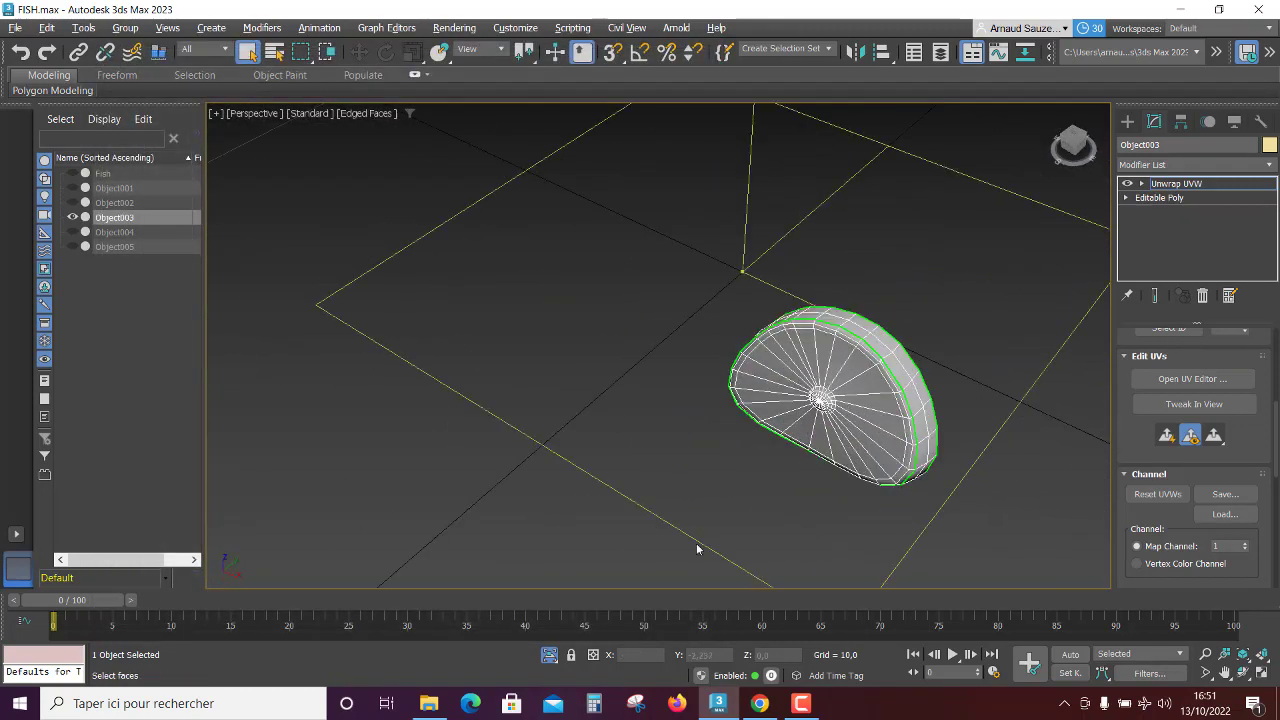
{"action": "left_click", "coordinate": [551, 653]}
{"action": "middle_click_drag", "start_coordinate": [900, 362], "coordinate": [919, 446], "text": "alt"}
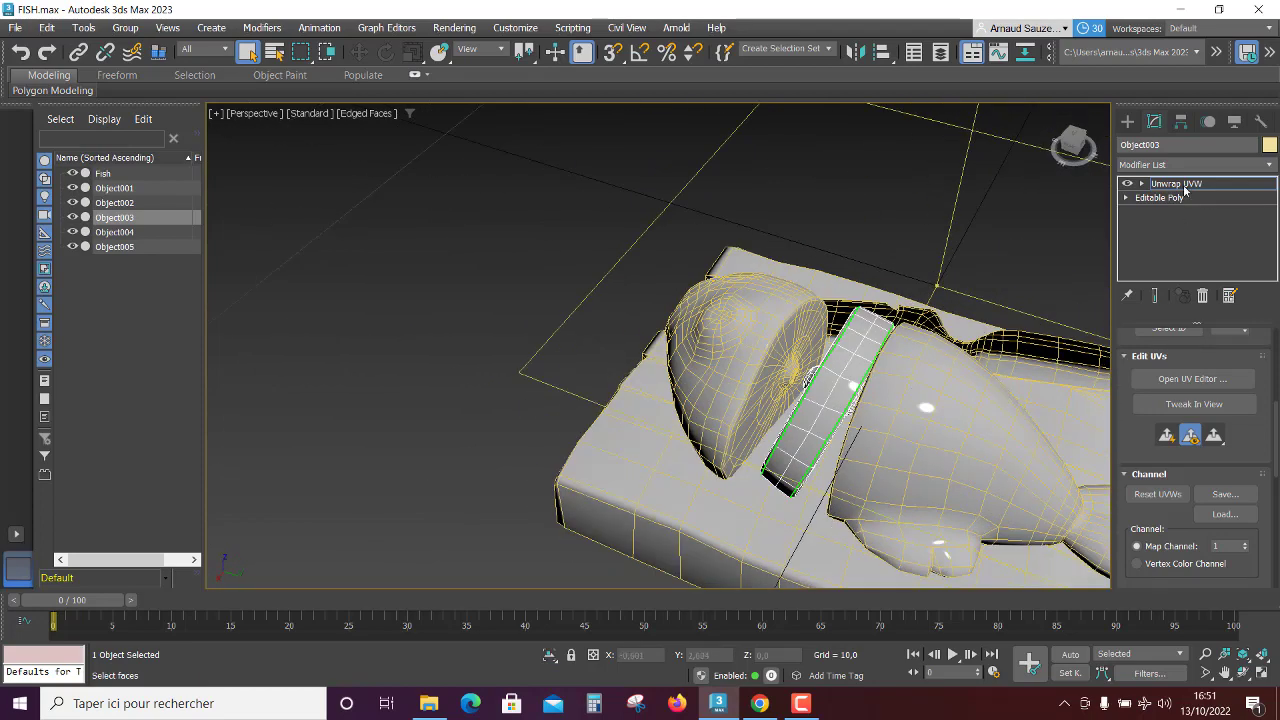
Step: Select Object004, Hide Unselected, frame it with Z, and open the Modifier List
{"action": "left_click", "coordinate": [985, 420]}
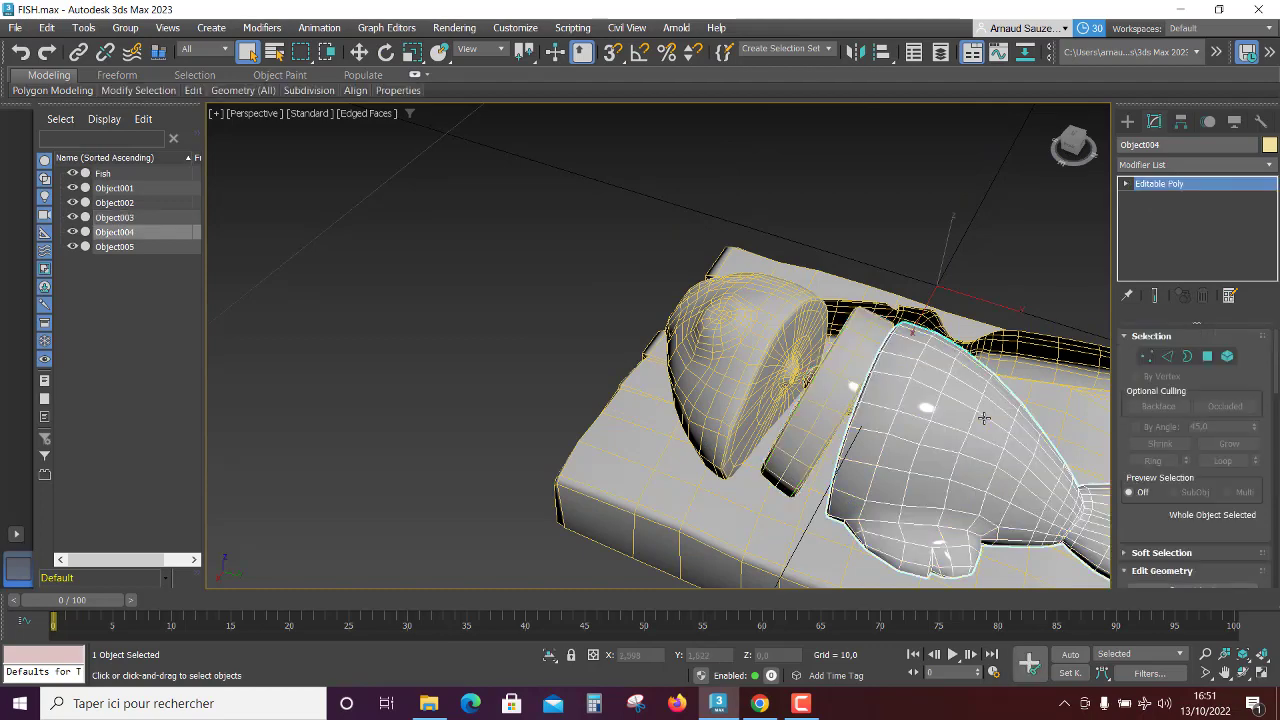
{"action": "scroll", "coordinate": [983, 418], "scroll_direction": "down", "scroll_amount": 3}
{"action": "right_click", "coordinate": [960, 416]}
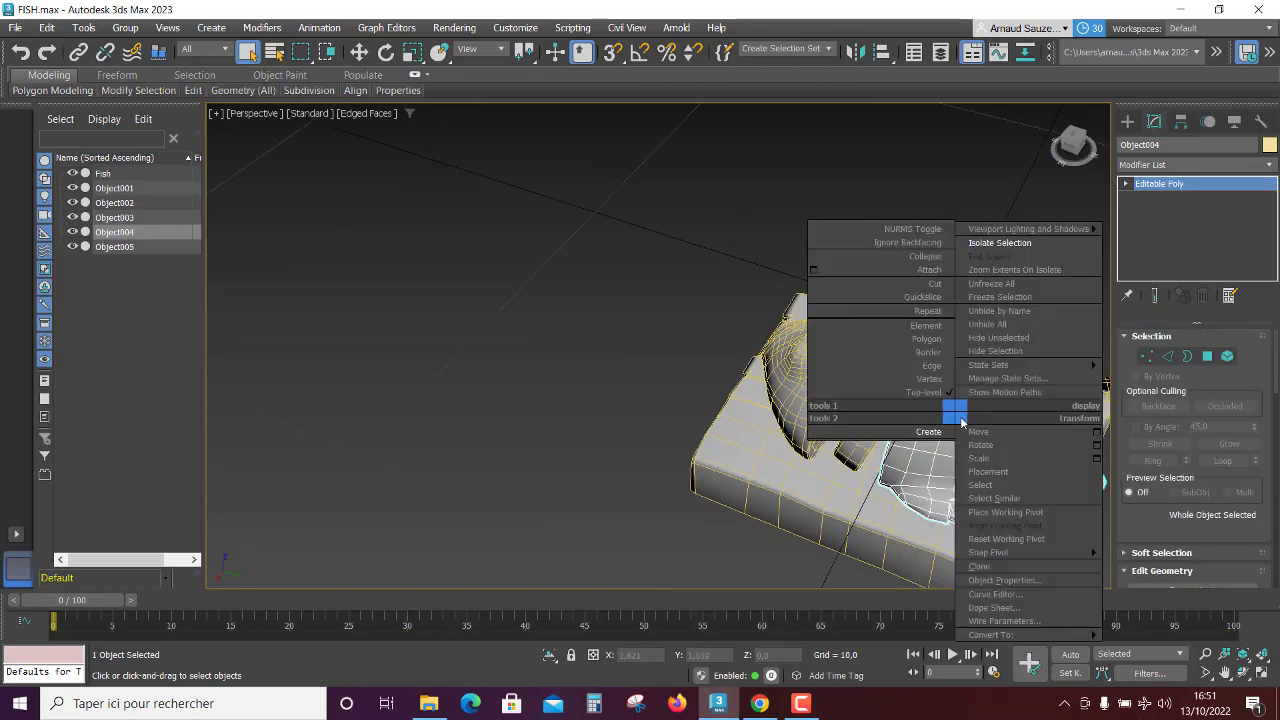
{"action": "left_click", "coordinate": [1015, 243]}
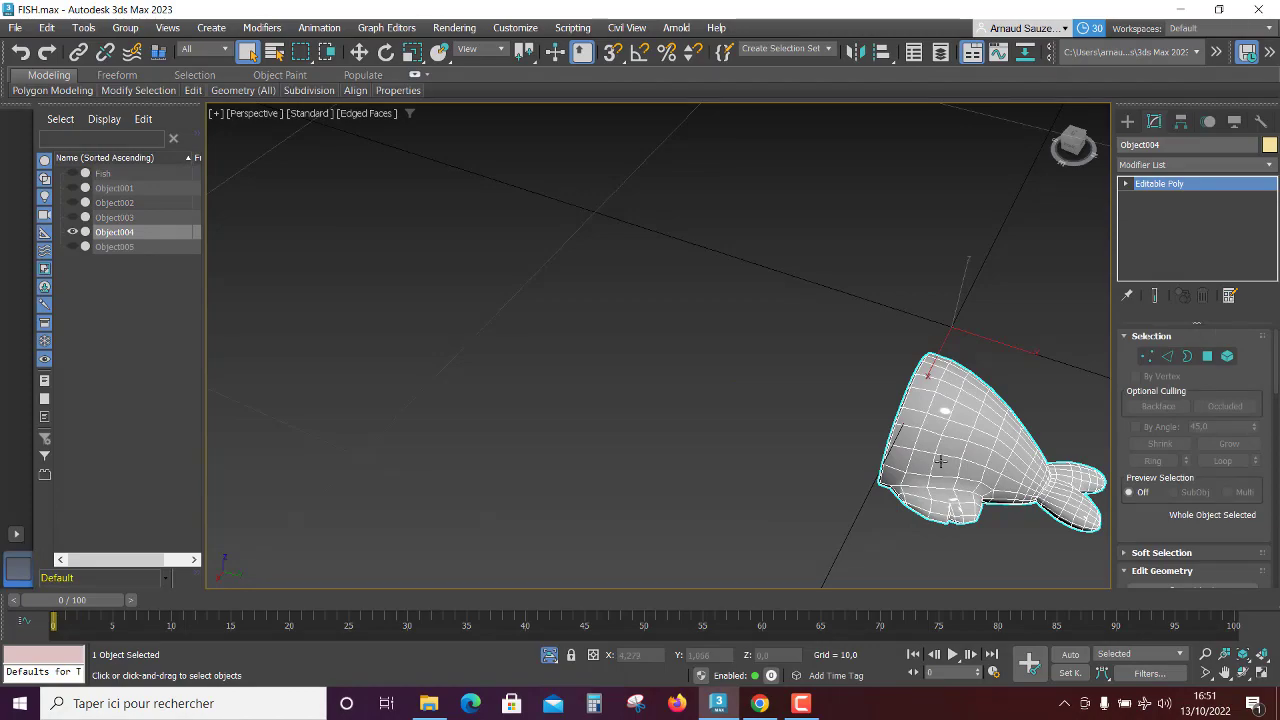
{"action": "key", "text": "z"}
{"action": "middle_click_drag", "start_coordinate": [547, 514], "coordinate": [760, 500], "text": "alt"}
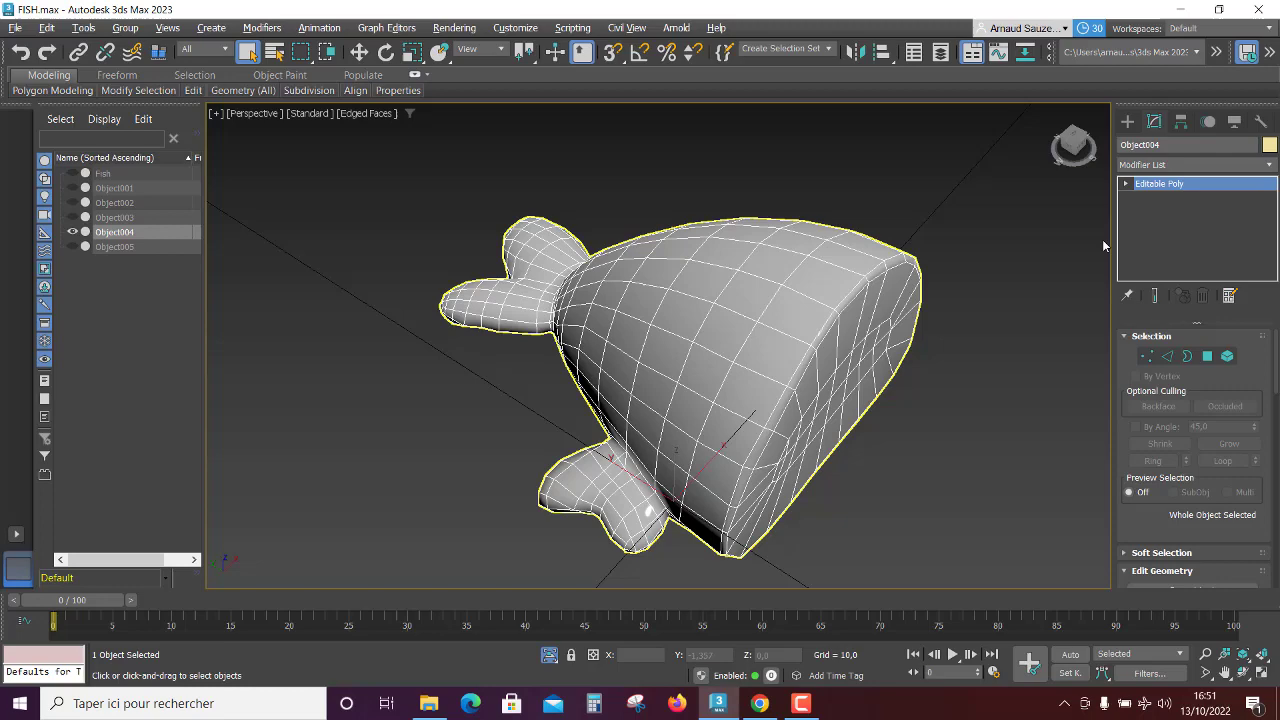
{"action": "left_click", "coordinate": [1157, 164]}
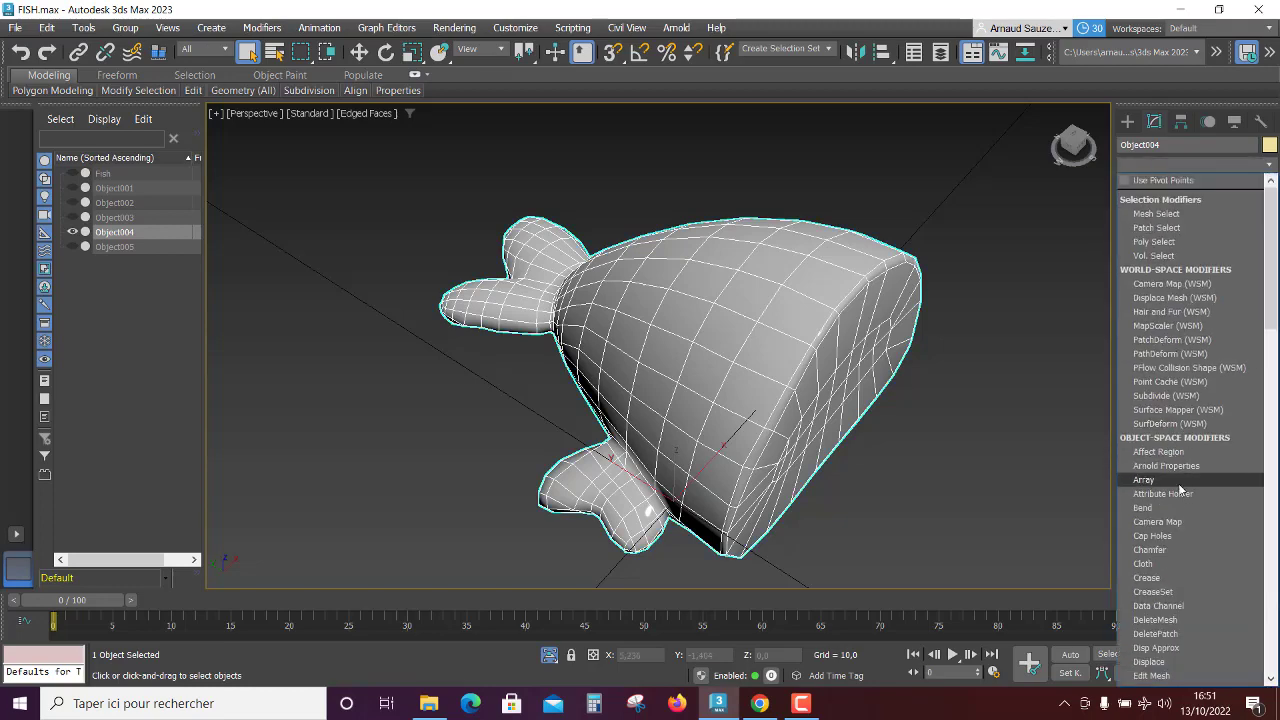
{"action": "scroll", "coordinate": [1167, 482], "scroll_direction": "down", "scroll_amount": 20}
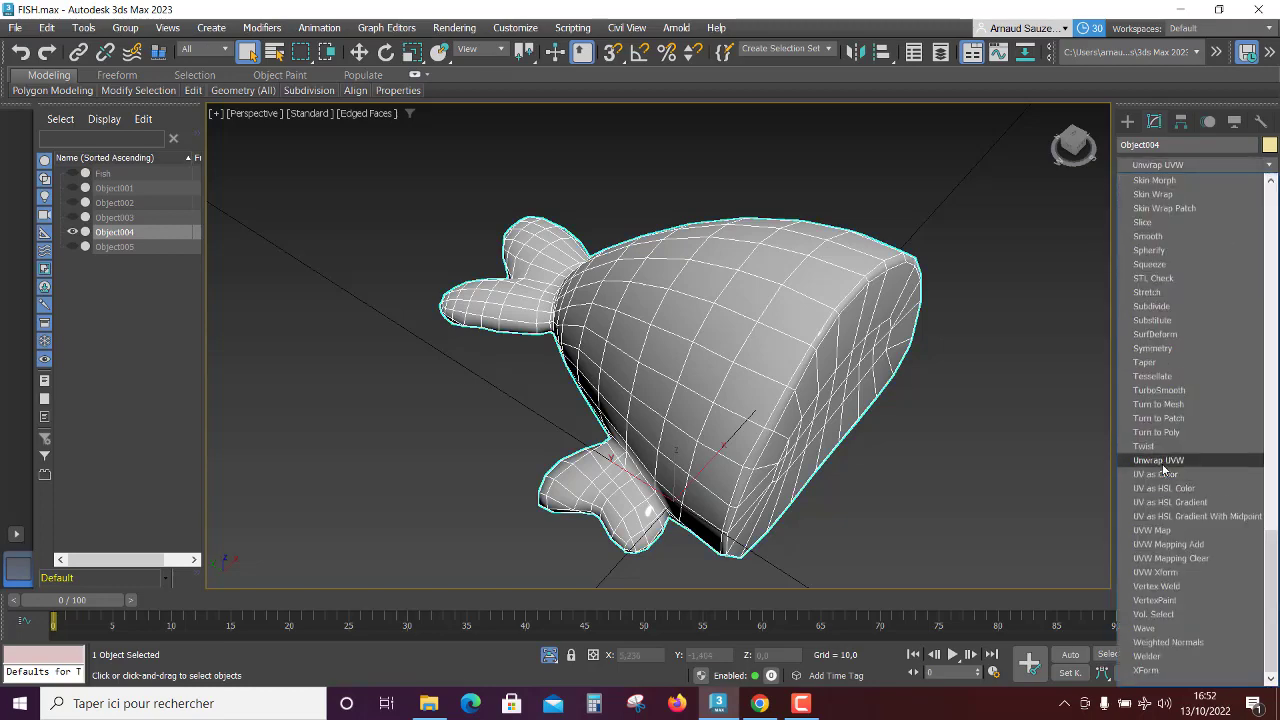
Step: Add an Unwrap UVW modifier to Object004 and apply a quick planar map
{"action": "left_click", "coordinate": [1160, 460]}
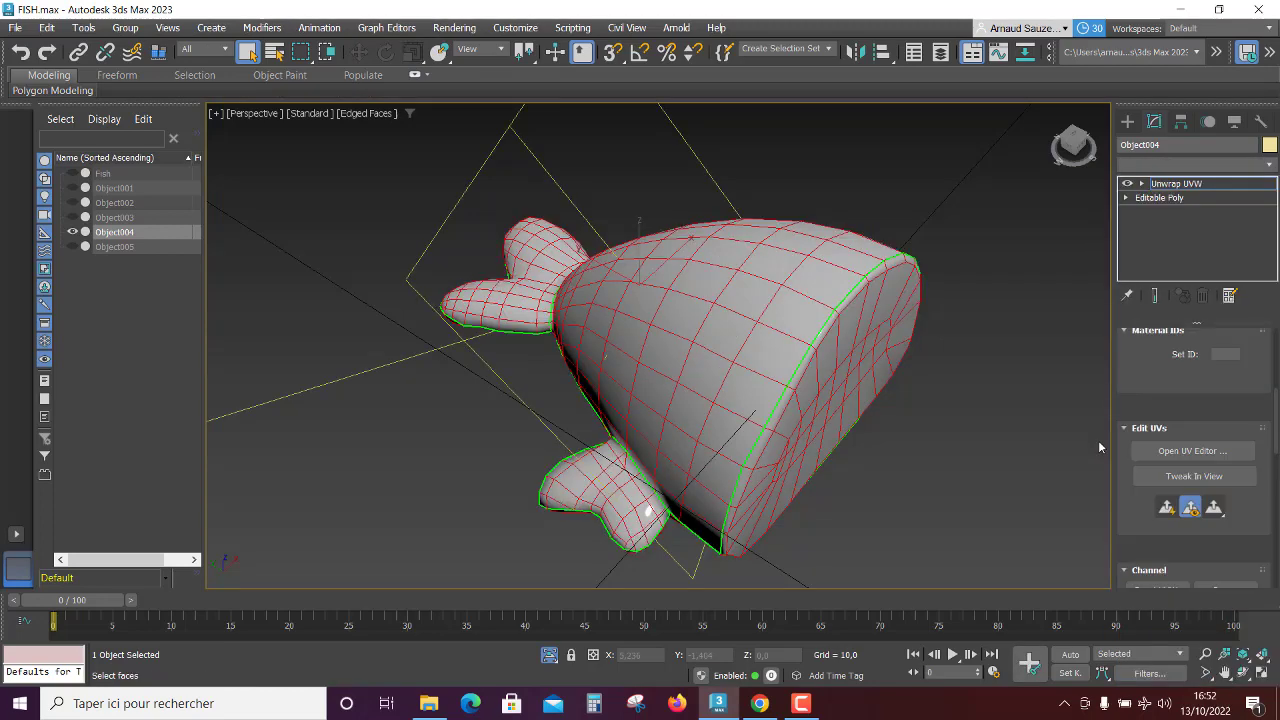
{"action": "right_click", "coordinate": [898, 481]}
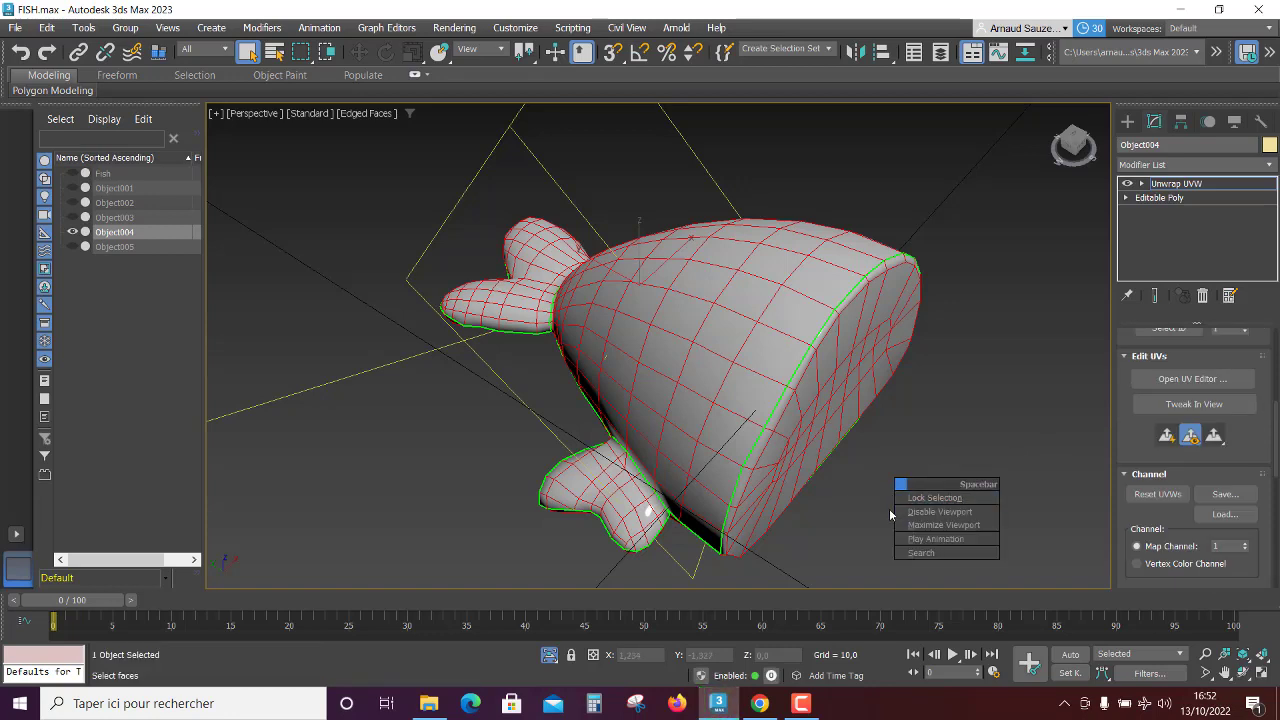
{"action": "left_click", "coordinate": [1170, 438]}
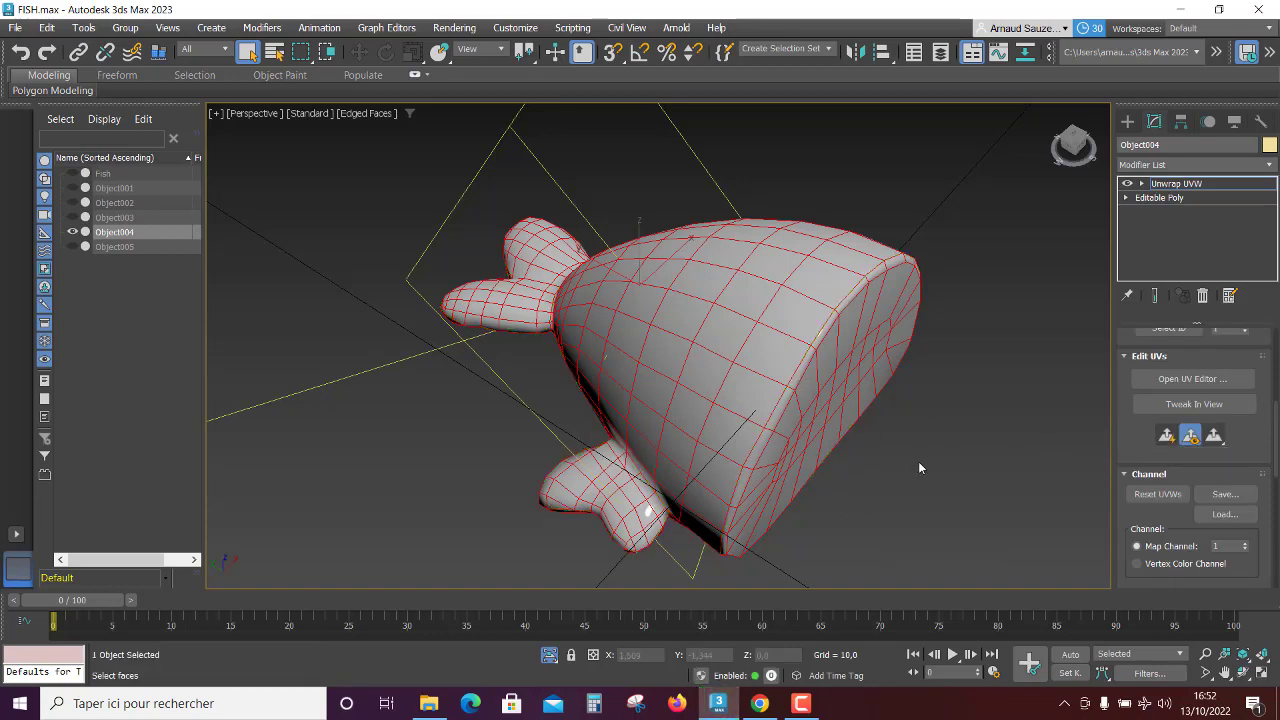
{"action": "mouse_move", "coordinate": [926, 439]}
{"action": "middle_mouse_down", "text": "alt"}
{"action": "mouse_move", "coordinate": [863, 436]}
{"action": "mouse_move", "coordinate": [820, 409]}
{"action": "middle_mouse_up", "text": "alt"}
{"action": "scroll", "coordinate": [820, 409], "scroll_direction": "up", "scroll_amount": 3}
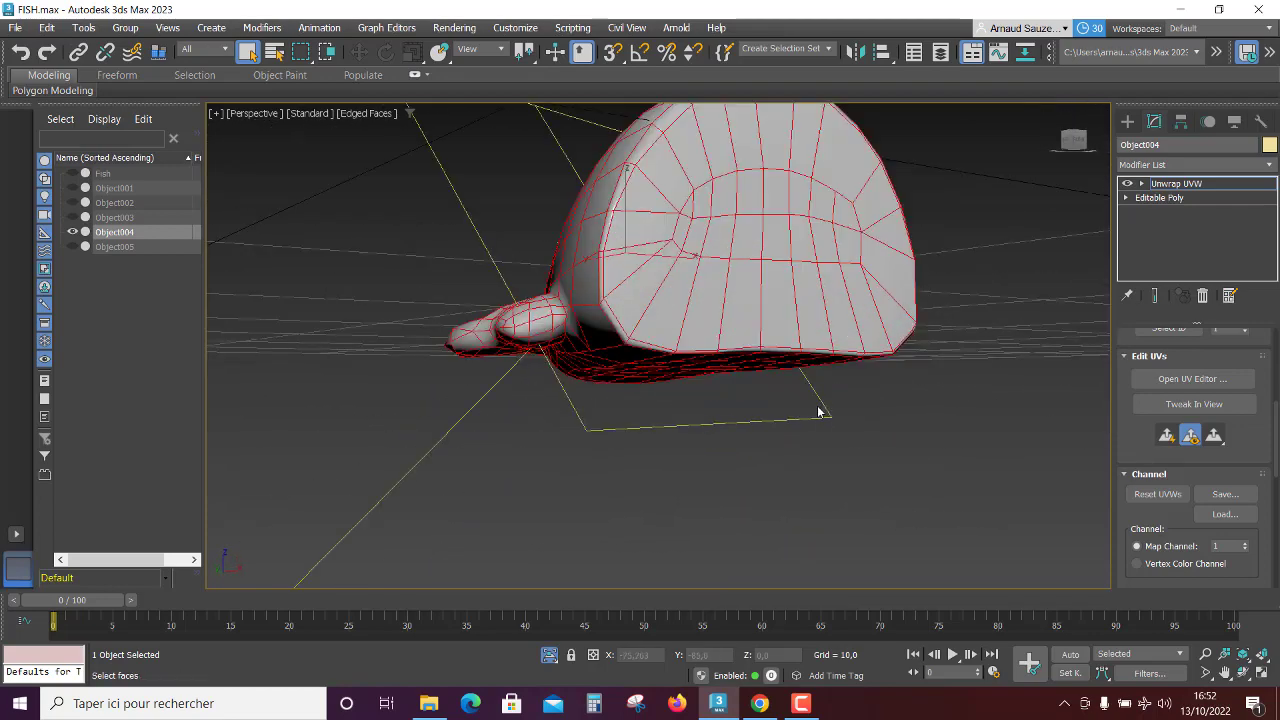
{"action": "scroll", "coordinate": [1178, 491], "scroll_direction": "down", "scroll_amount": 3}
{"action": "scroll", "coordinate": [1170, 500], "scroll_direction": "down", "scroll_amount": 2}
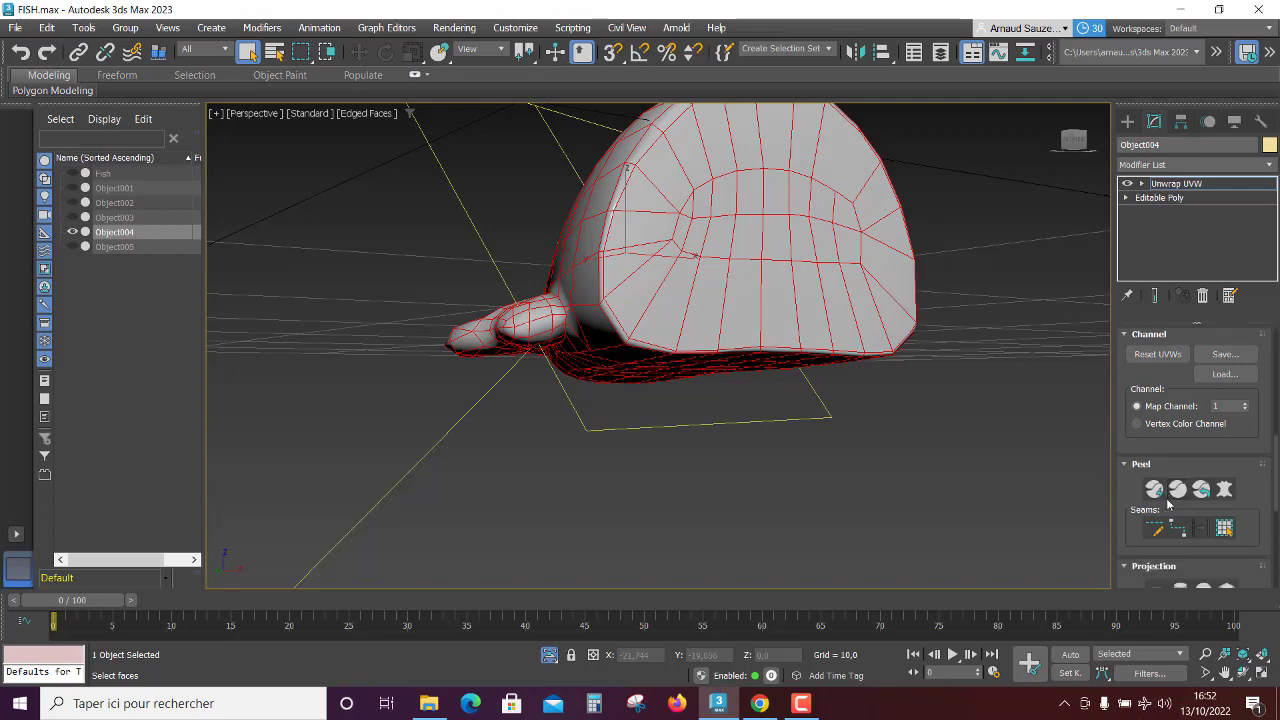
Step: With Point-to-Point Seams, trace a seam from the lower edge to the top along the cut edge
{"action": "left_click", "coordinate": [1178, 535]}
{"action": "middle_click_drag", "start_coordinate": [751, 440], "coordinate": [738, 398], "text": "alt"}
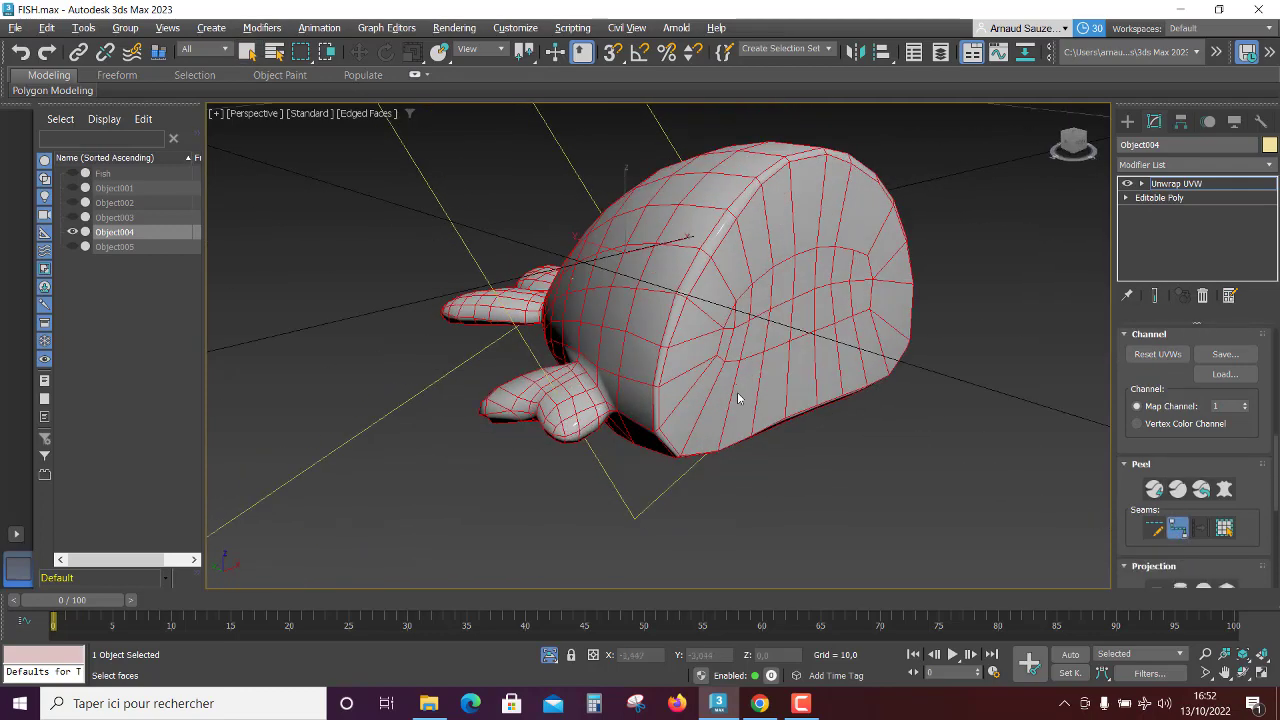
{"action": "left_click", "coordinate": [654, 370]}
{"action": "left_click", "coordinate": [790, 151]}
{"action": "middle_click_drag", "start_coordinate": [940, 342], "coordinate": [666, 406], "text": "alt"}
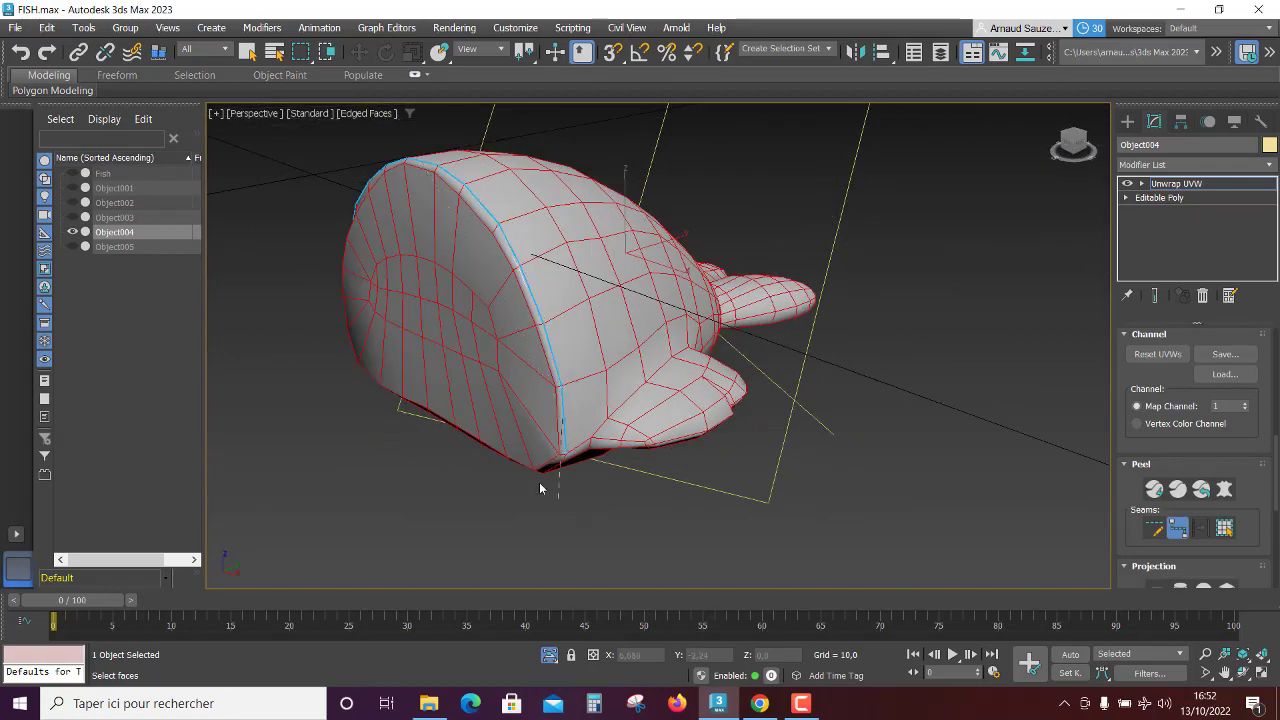
{"action": "mouse_move", "coordinate": [543, 486]}
{"action": "middle_mouse_down", "text": "alt"}
{"action": "mouse_move", "coordinate": [704, 240]}
{"action": "mouse_move", "coordinate": [734, 271]}
{"action": "mouse_move", "coordinate": [766, 251]}
{"action": "middle_mouse_up", "text": "alt"}
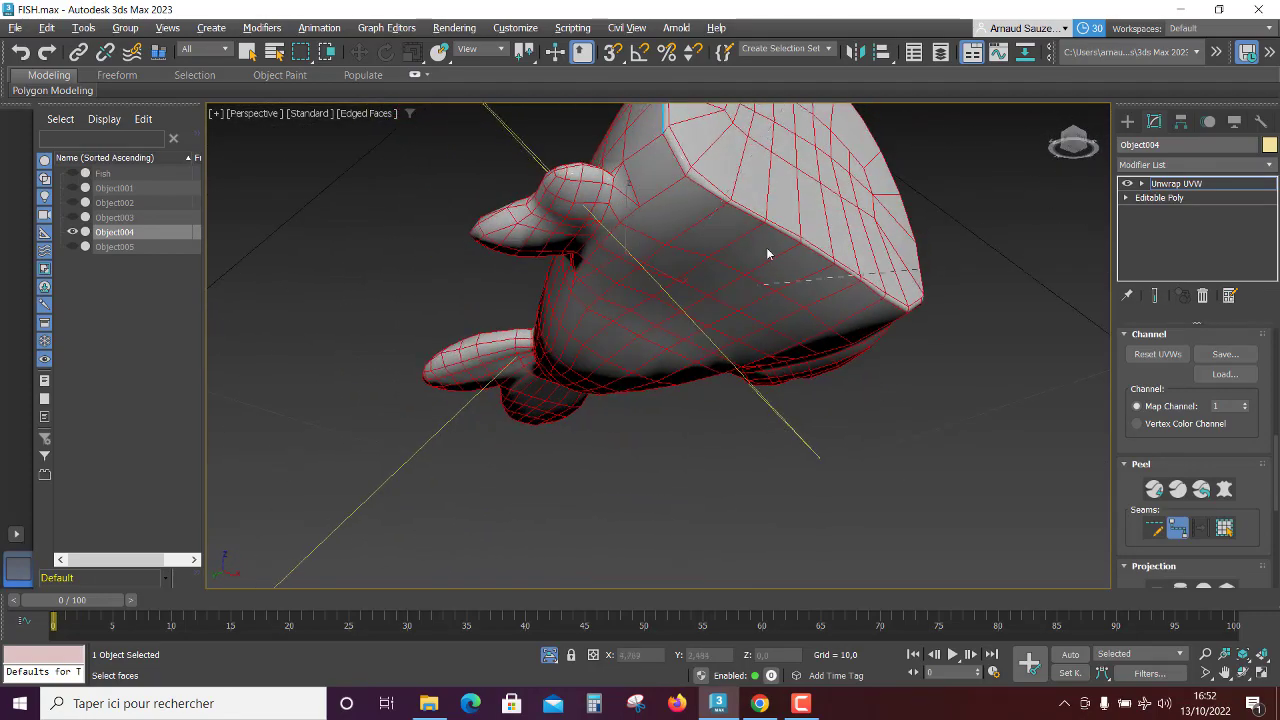
{"action": "left_click", "coordinate": [697, 183]}
{"action": "left_click", "coordinate": [686, 179]}
Step: Draw a seam along the base of the fish's right fin
{"action": "mouse_move", "coordinate": [628, 300]}
{"action": "middle_mouse_down", "text": "alt"}
{"action": "mouse_move", "coordinate": [651, 358]}
{"action": "mouse_move", "coordinate": [734, 270]}
{"action": "middle_mouse_up", "text": "alt"}
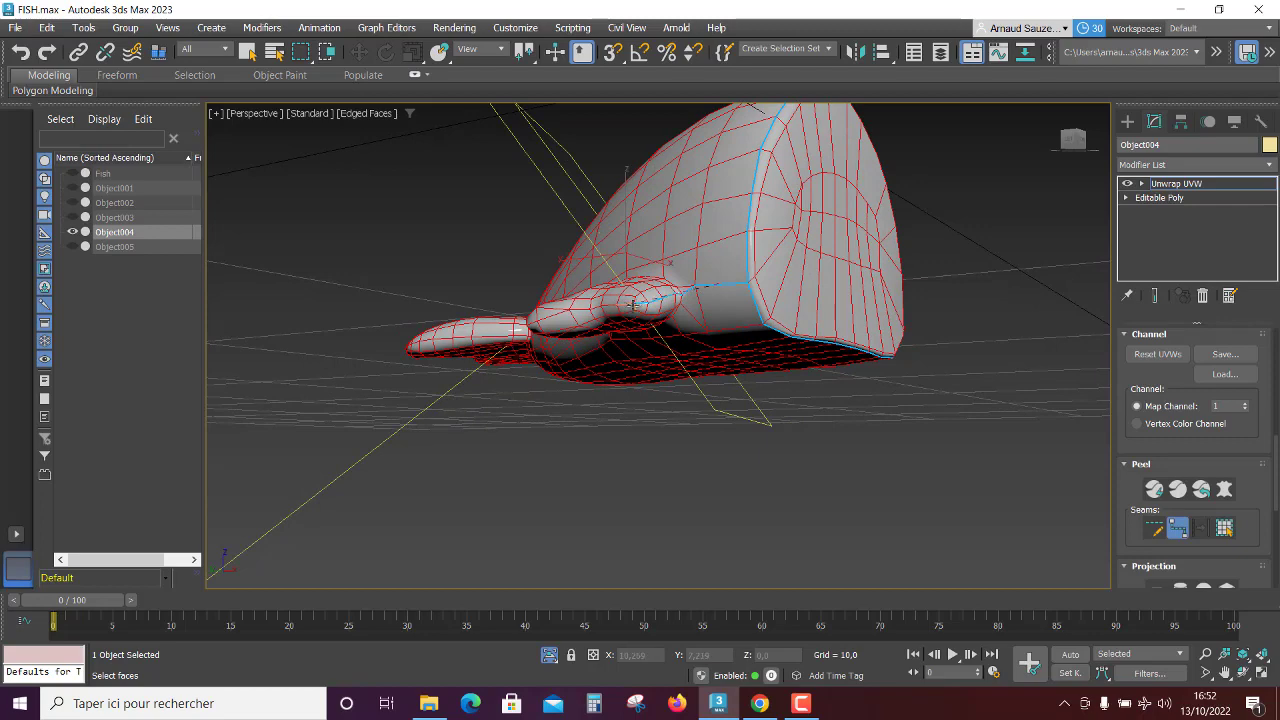
{"action": "mouse_move", "coordinate": [508, 371]}
{"action": "middle_mouse_down", "text": "alt"}
{"action": "mouse_move", "coordinate": [549, 394]}
{"action": "mouse_move", "coordinate": [790, 288]}
{"action": "middle_mouse_up", "text": "alt"}
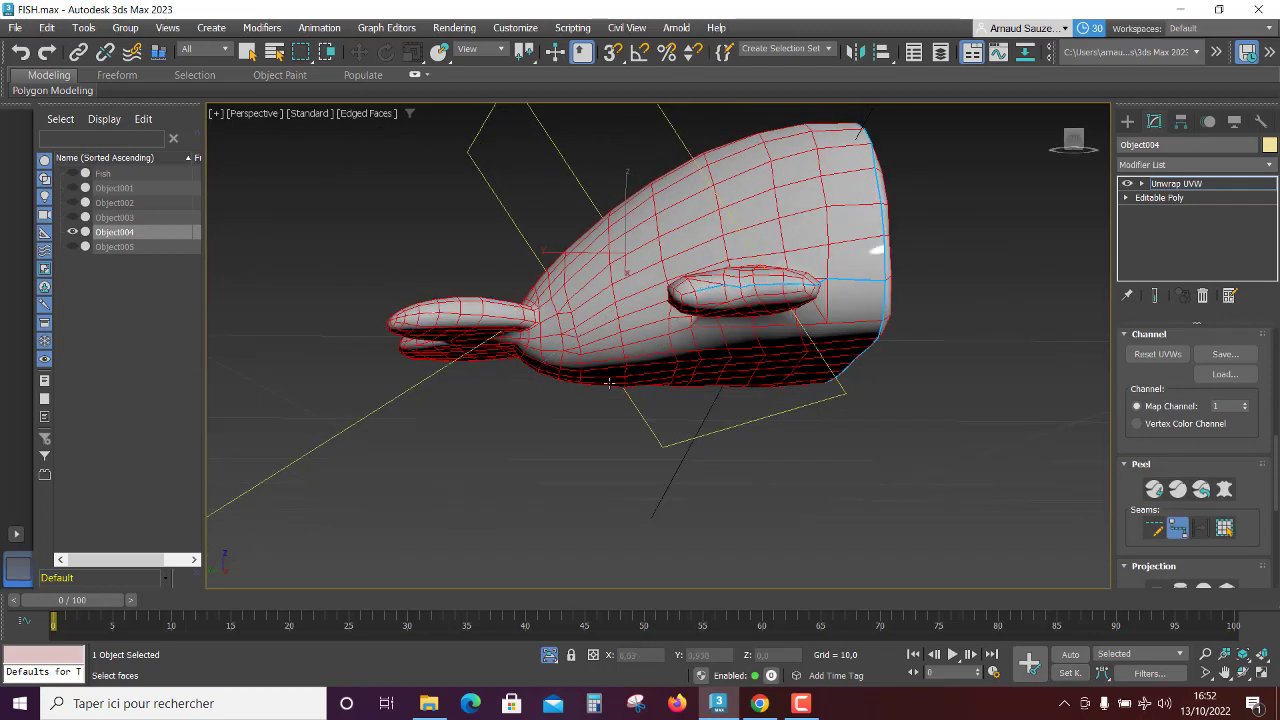
{"action": "mouse_move", "coordinate": [609, 383]}
{"action": "middle_mouse_down", "text": "alt"}
{"action": "mouse_move", "coordinate": [657, 400]}
{"action": "mouse_move", "coordinate": [677, 390]}
{"action": "middle_mouse_up", "text": "alt"}
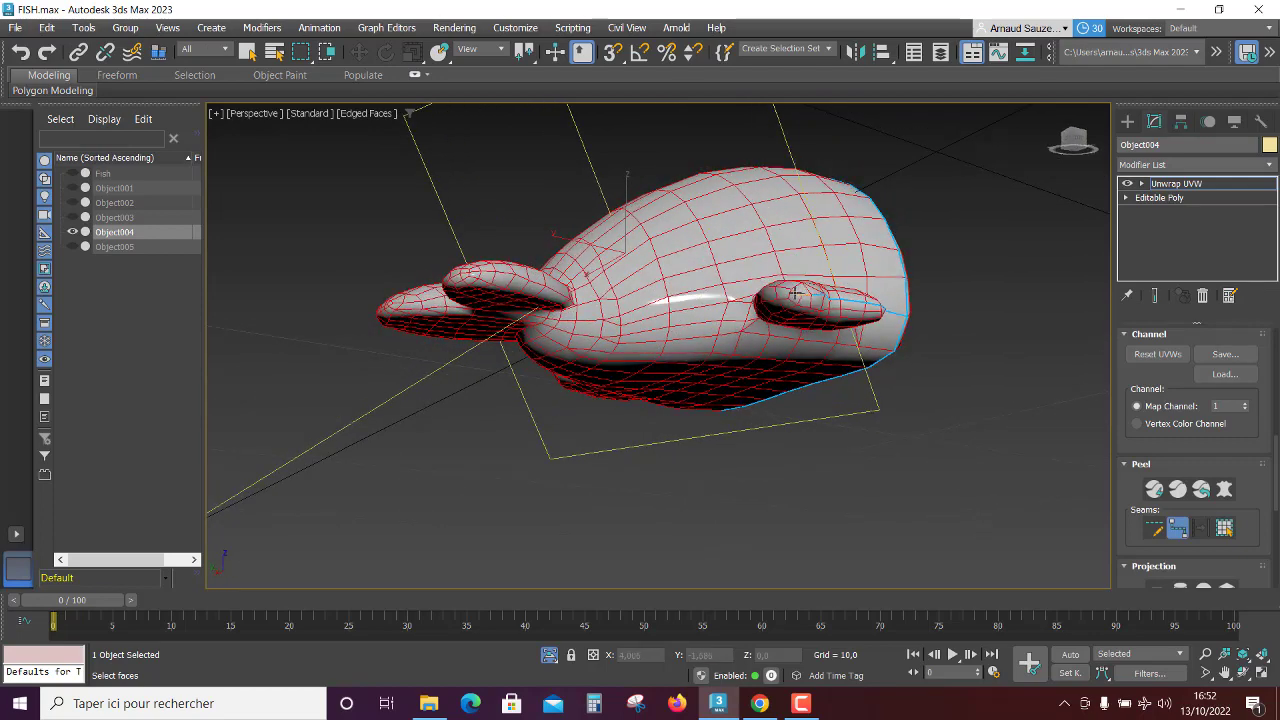
{"action": "middle_click_drag", "start_coordinate": [780, 298], "coordinate": [795, 330], "text": "alt"}
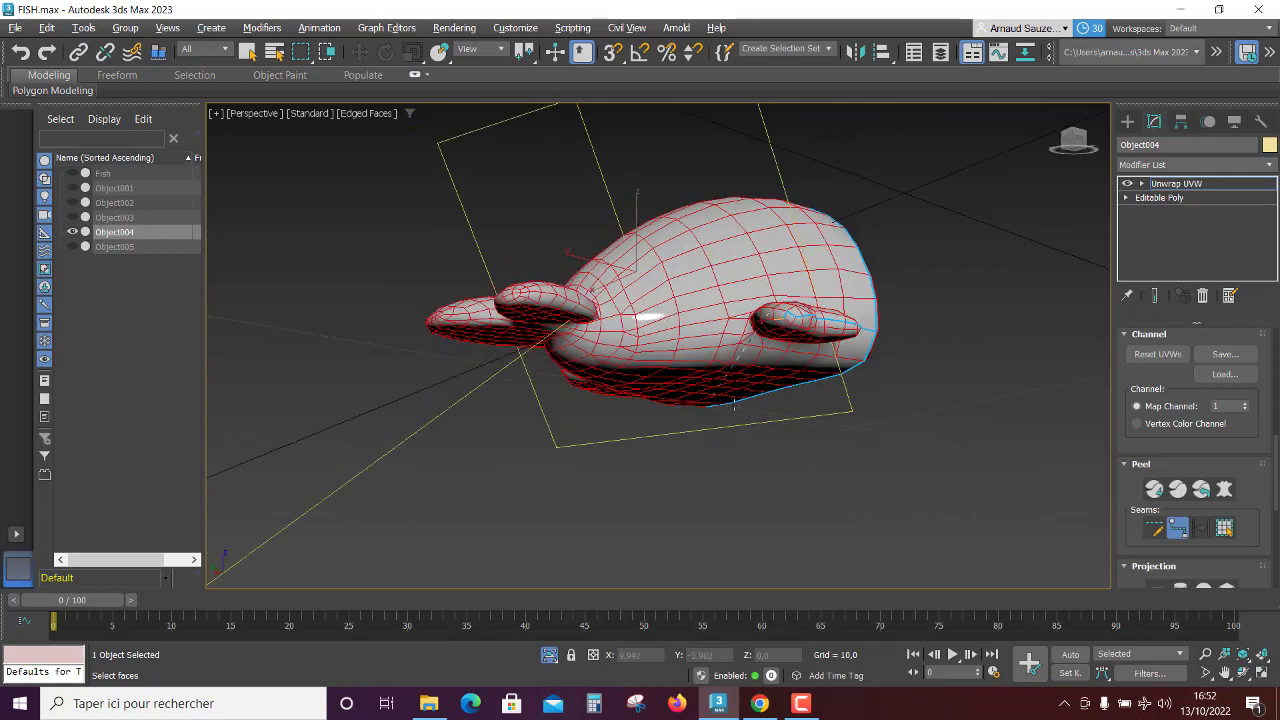
{"action": "scroll", "coordinate": [800, 341], "scroll_direction": "up", "scroll_amount": 4}
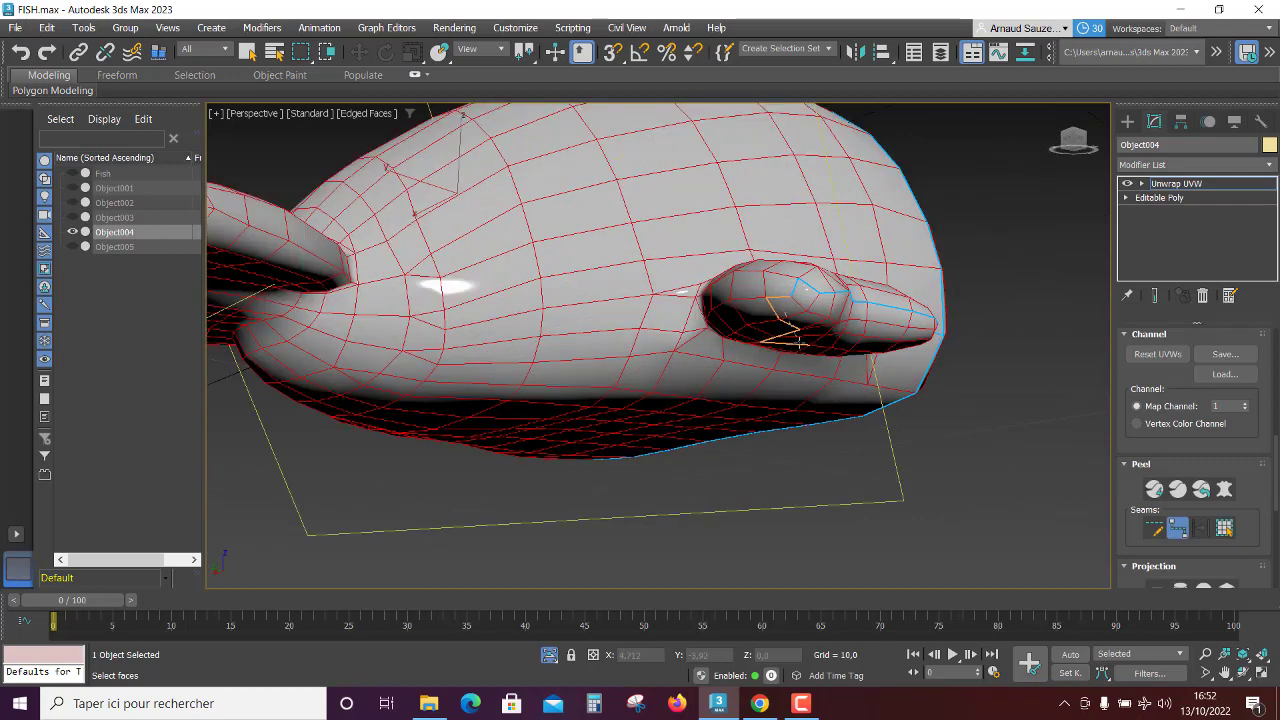
{"action": "left_click", "coordinate": [695, 326]}
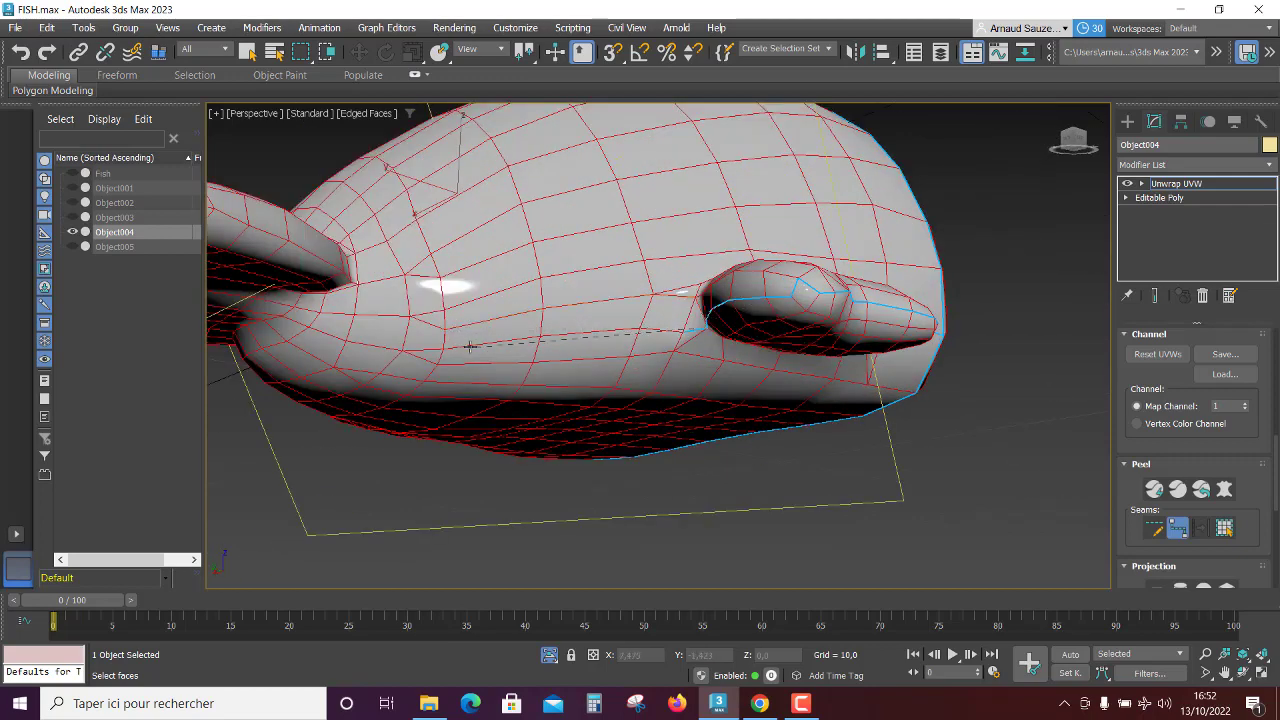
{"action": "left_click", "coordinate": [445, 345]}
{"action": "left_click", "coordinate": [366, 346]}
Step: Start a seam along the lower fin's edge from the front view
{"action": "middle_click_drag", "start_coordinate": [355, 283], "coordinate": [360, 375], "text": "alt"}
{"action": "scroll", "coordinate": [360, 375], "scroll_direction": "down", "scroll_amount": 4}
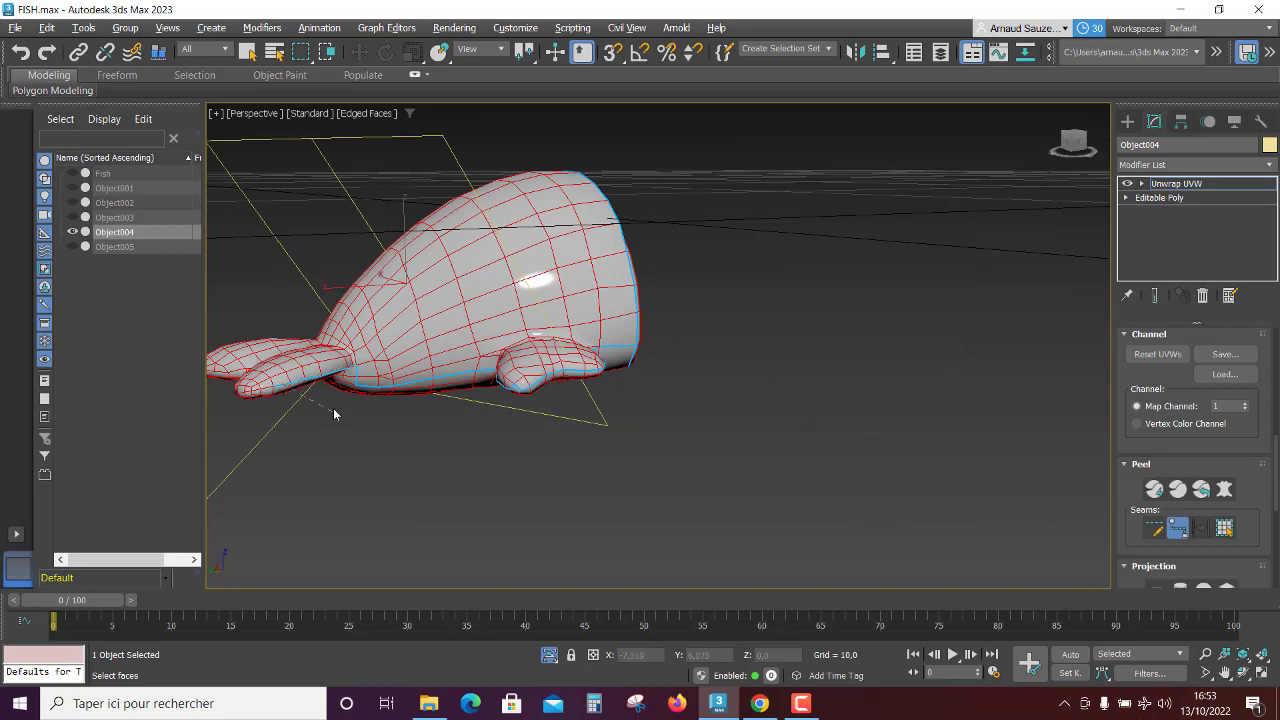
{"action": "mouse_move", "coordinate": [334, 413]}
{"action": "middle_mouse_down", "text": "alt"}
{"action": "mouse_move", "coordinate": [423, 400]}
{"action": "mouse_move", "coordinate": [479, 410]}
{"action": "middle_mouse_up", "text": "alt"}
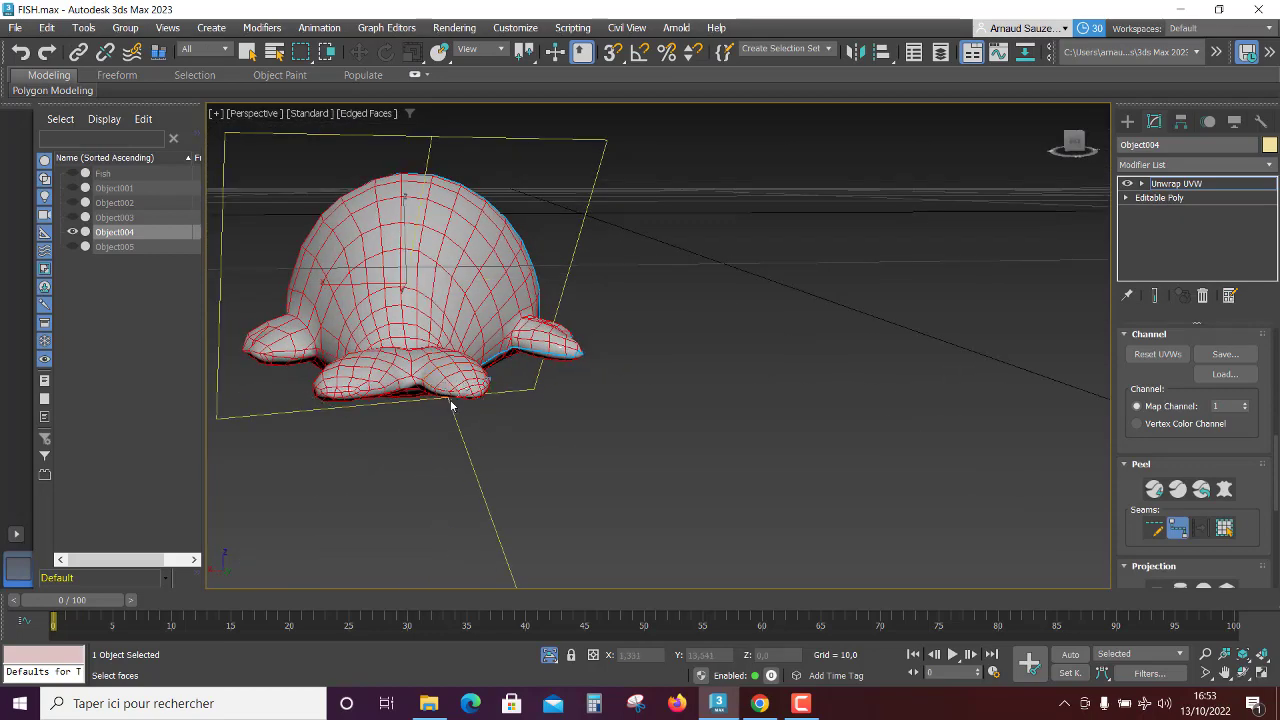
{"action": "scroll", "coordinate": [450, 404], "scroll_direction": "up", "scroll_amount": 2}
{"action": "scroll", "coordinate": [450, 401], "scroll_direction": "up", "scroll_amount": 2}
{"action": "scroll", "coordinate": [456, 380], "scroll_direction": "up", "scroll_amount": 2}
{"action": "scroll", "coordinate": [469, 395], "scroll_direction": "up", "scroll_amount": 2}
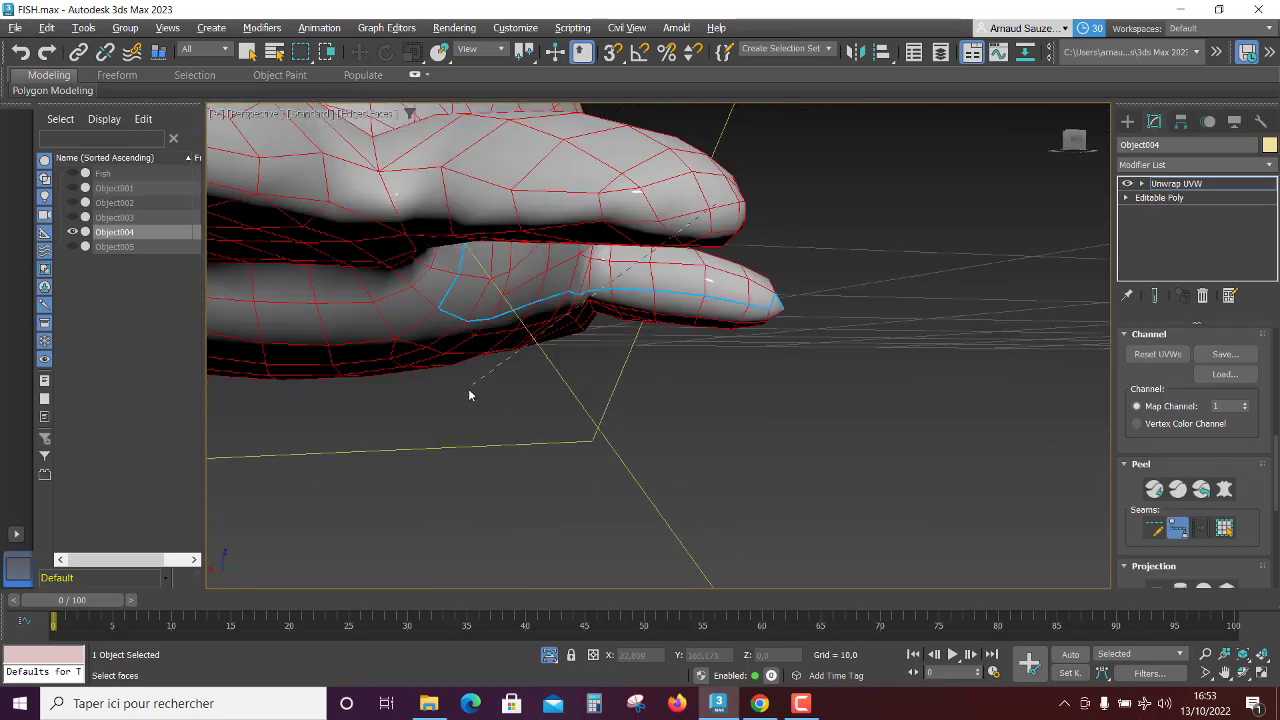
{"action": "scroll", "coordinate": [469, 395], "scroll_direction": "down", "scroll_amount": 4}
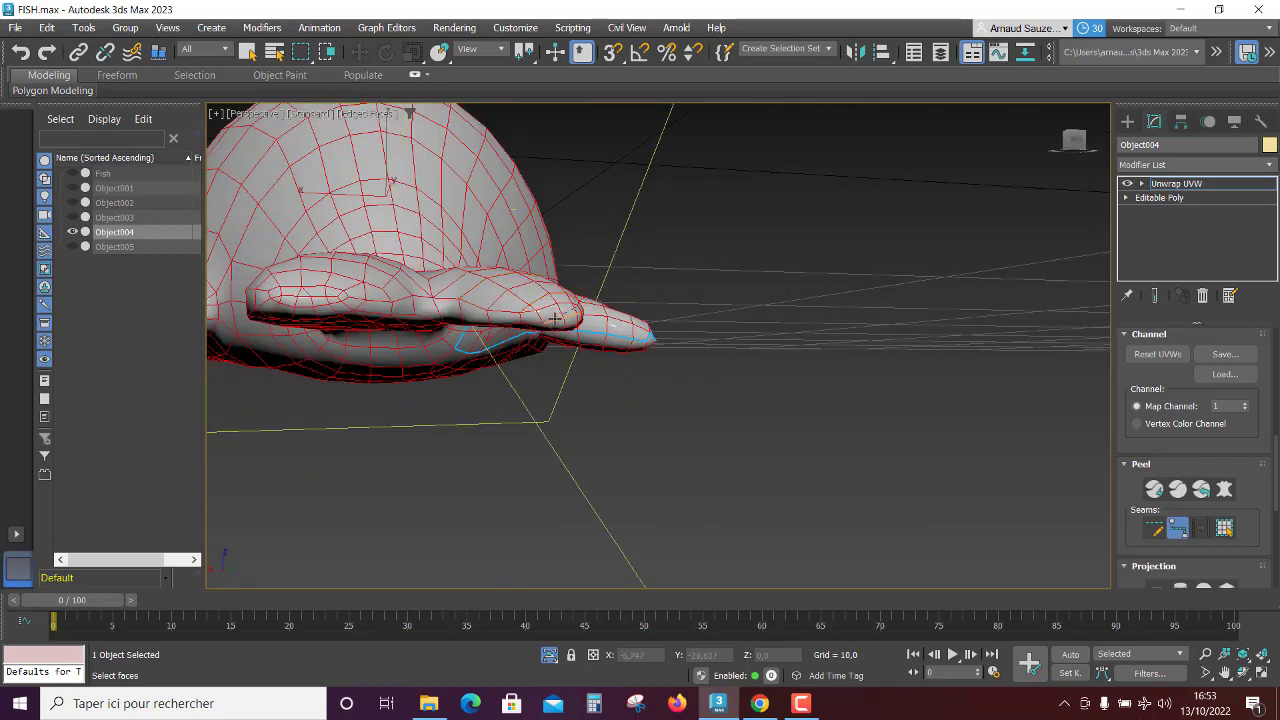
{"action": "left_click", "coordinate": [522, 316]}
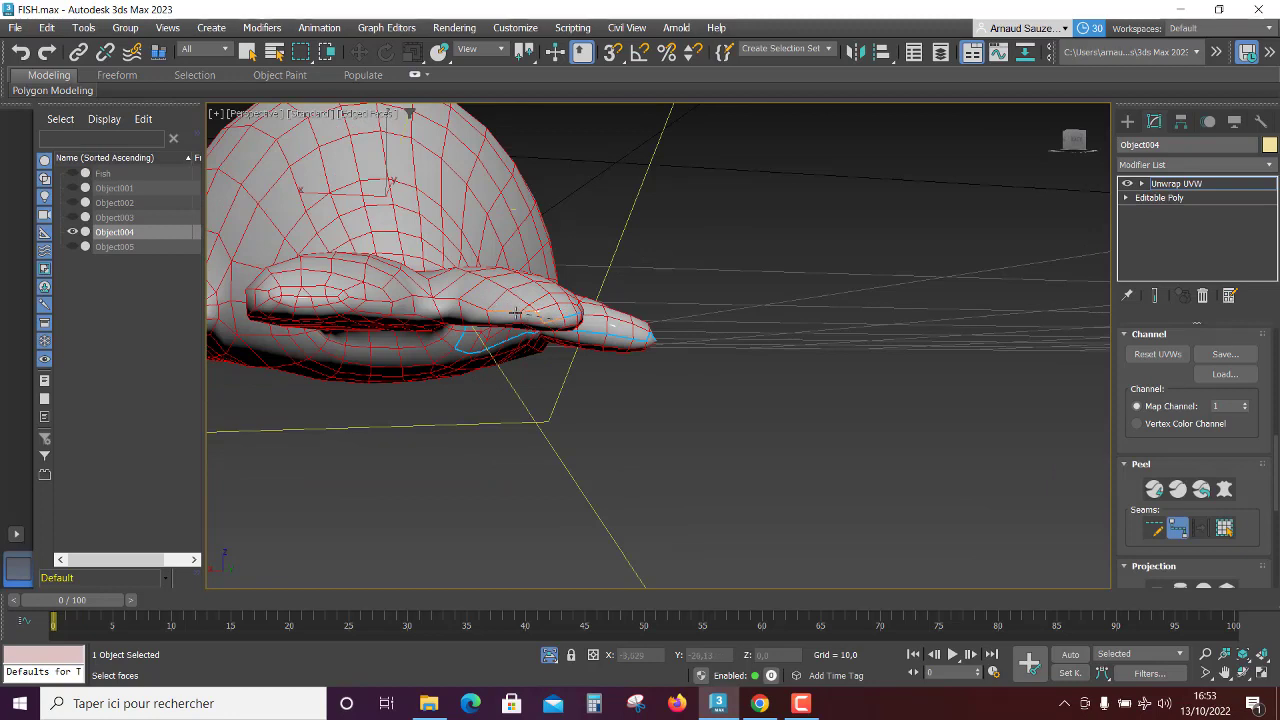
{"action": "left_click", "coordinate": [419, 295]}
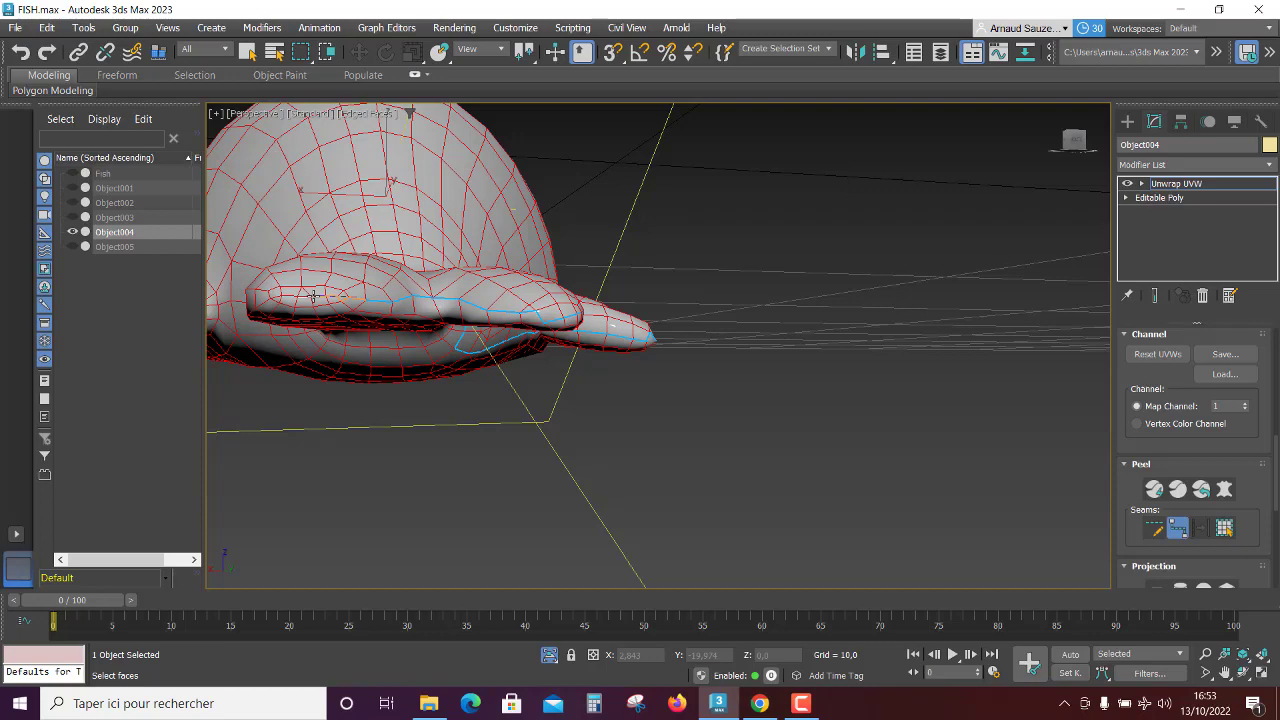
Step: Continue the lower fin seam around its other side and close the loop
{"action": "middle_click_drag", "start_coordinate": [251, 353], "coordinate": [424, 320], "text": "alt"}
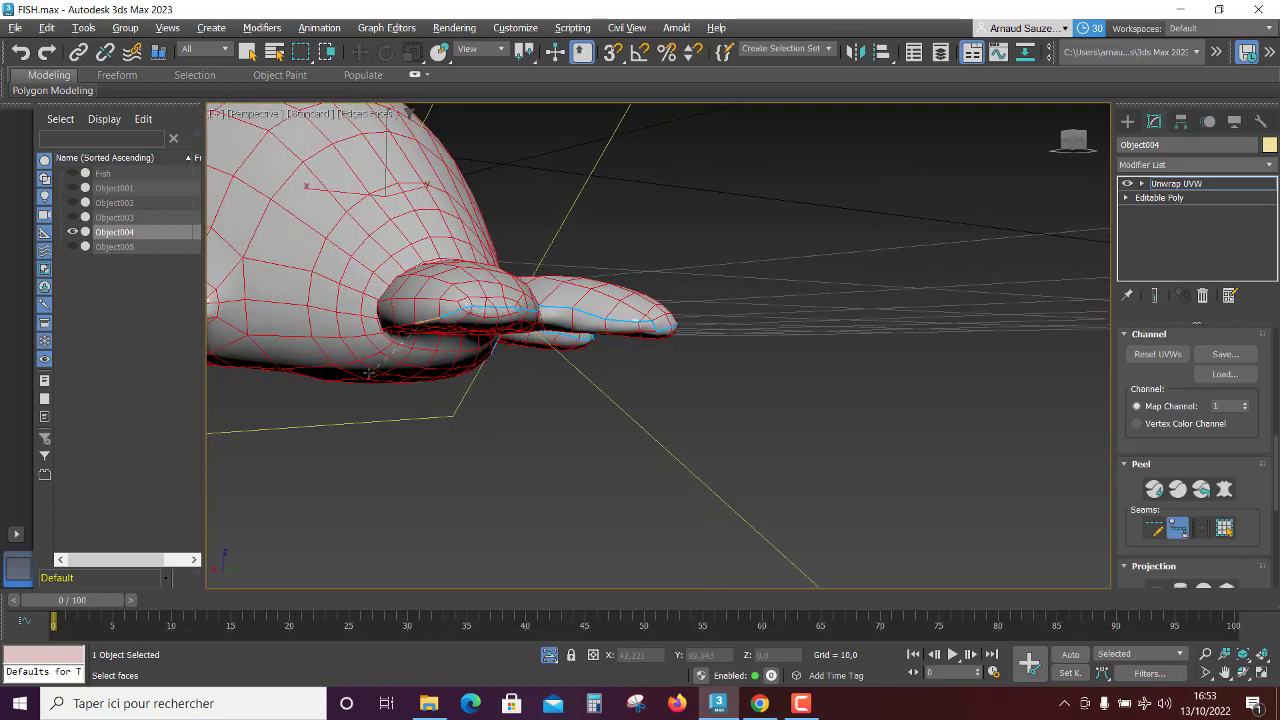
{"action": "middle_click_drag", "start_coordinate": [369, 373], "coordinate": [460, 330], "text": "alt"}
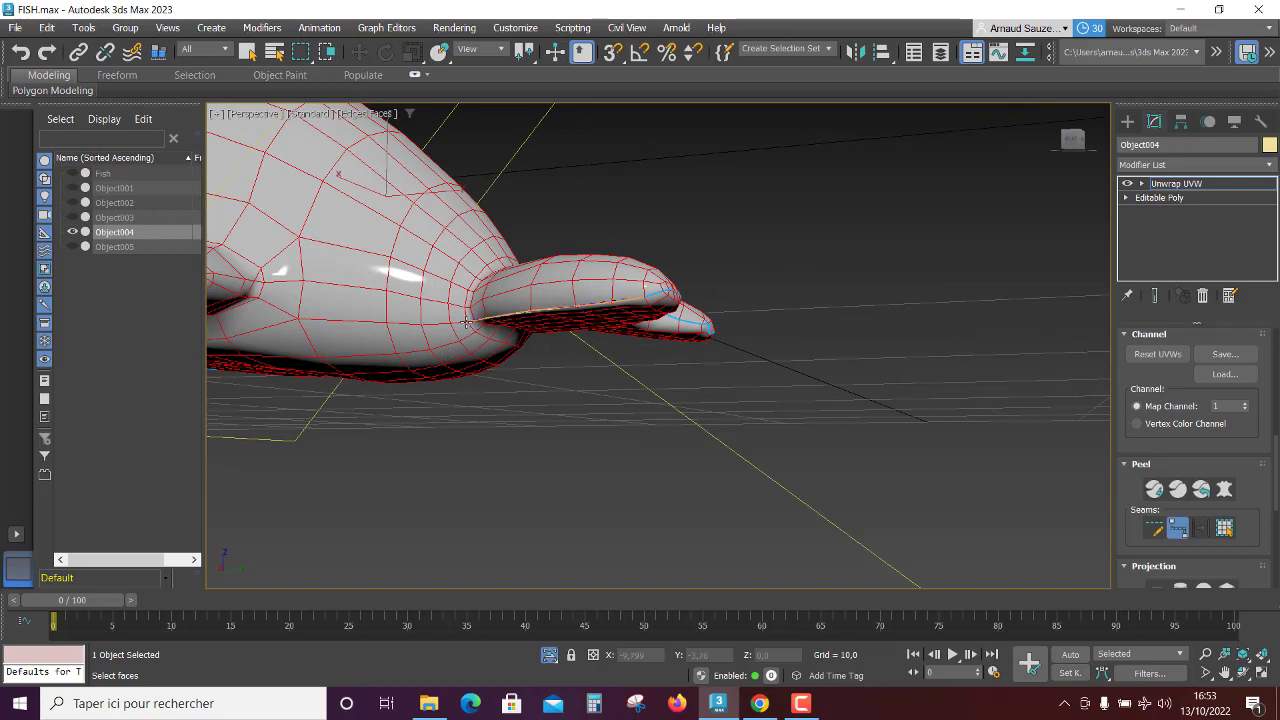
{"action": "left_click", "coordinate": [468, 320]}
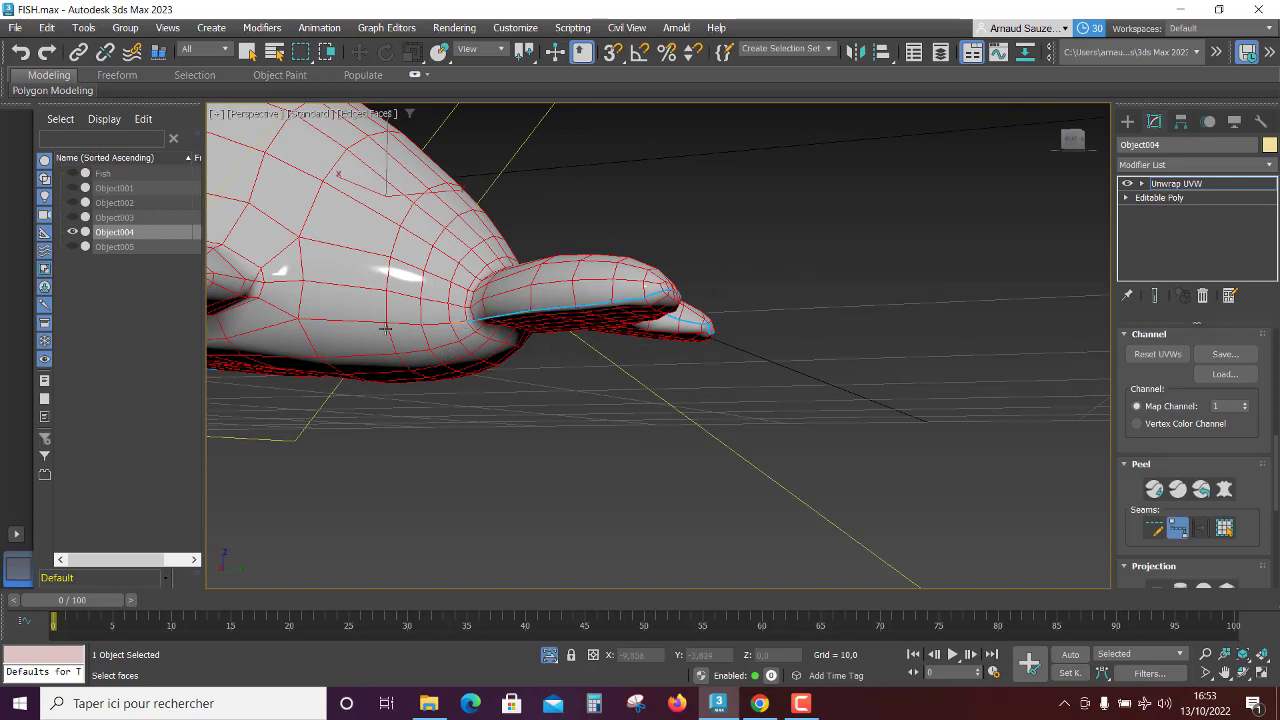
{"action": "left_click", "coordinate": [307, 320]}
{"action": "mouse_move", "coordinate": [293, 336]}
{"action": "middle_mouse_down", "text": "alt"}
{"action": "mouse_move", "coordinate": [329, 346]}
{"action": "mouse_move", "coordinate": [336, 331]}
{"action": "middle_mouse_up", "text": "alt"}
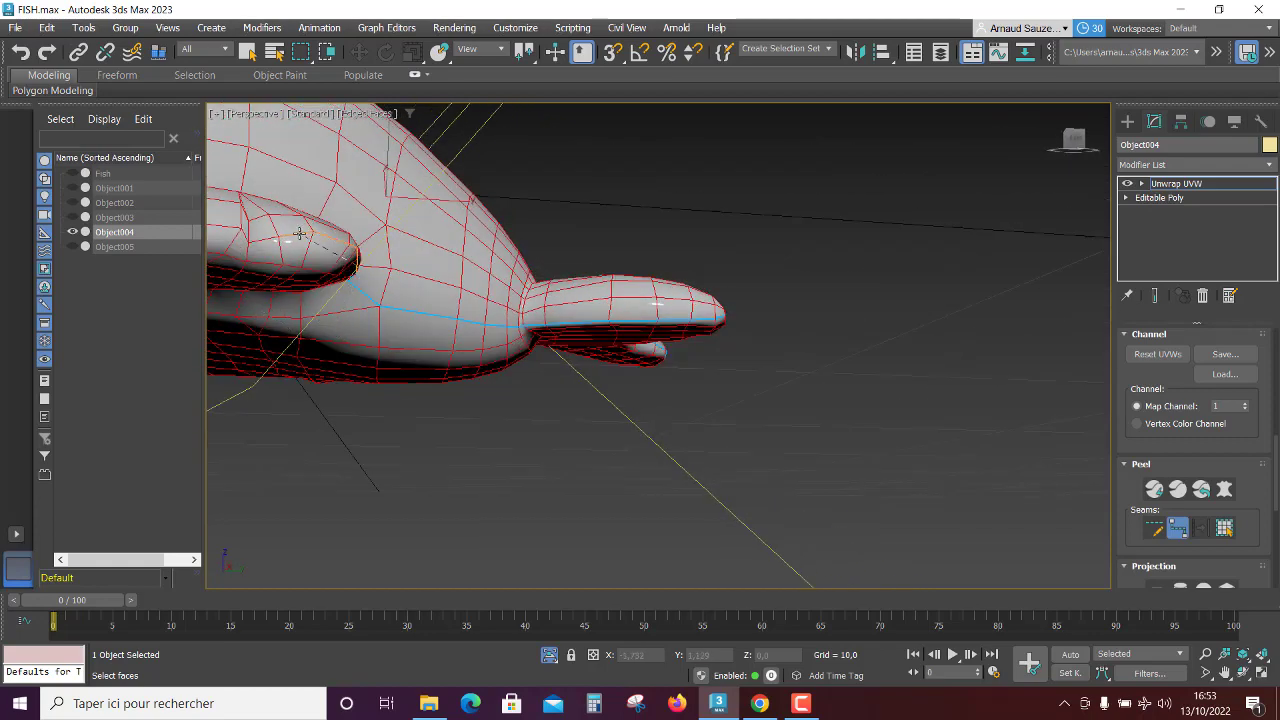
{"action": "mouse_move", "coordinate": [299, 233]}
{"action": "middle_mouse_down", "text": "alt"}
{"action": "mouse_move", "coordinate": [346, 323]}
{"action": "mouse_move", "coordinate": [443, 320]}
{"action": "mouse_move", "coordinate": [374, 326]}
{"action": "middle_mouse_up", "text": "alt"}
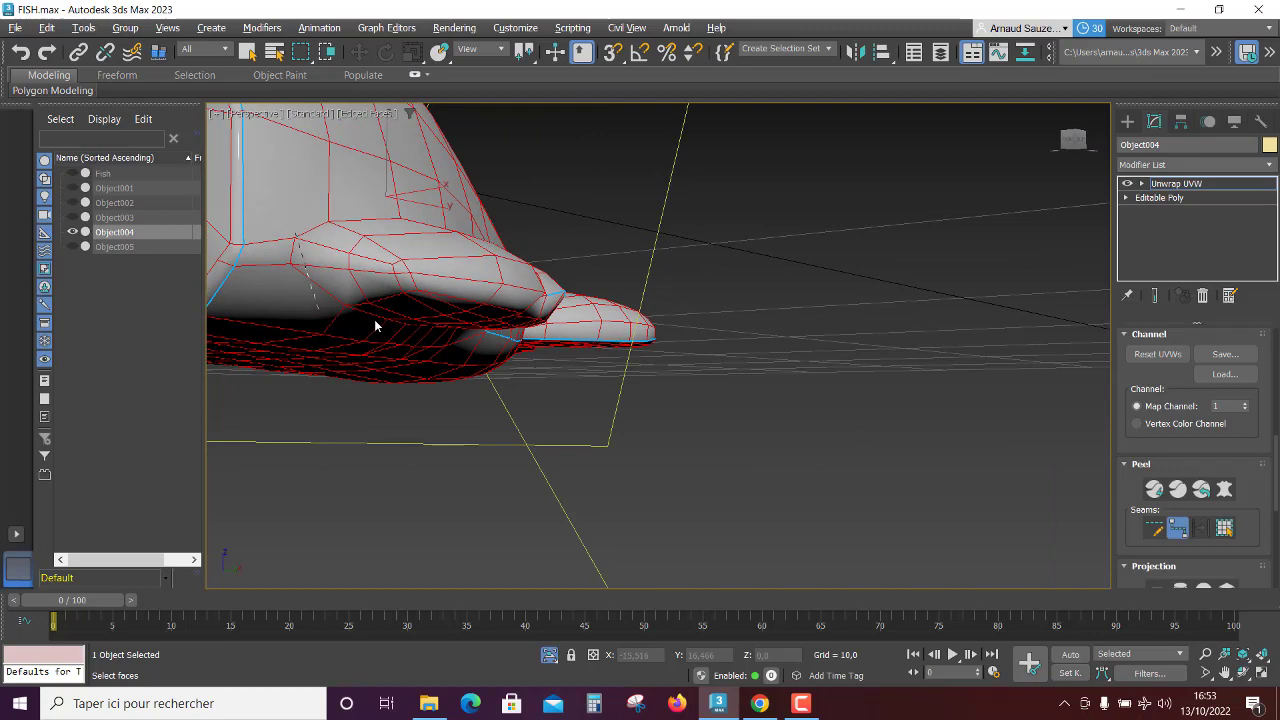
{"action": "left_click", "coordinate": [348, 266]}
{"action": "left_click", "coordinate": [236, 263]}
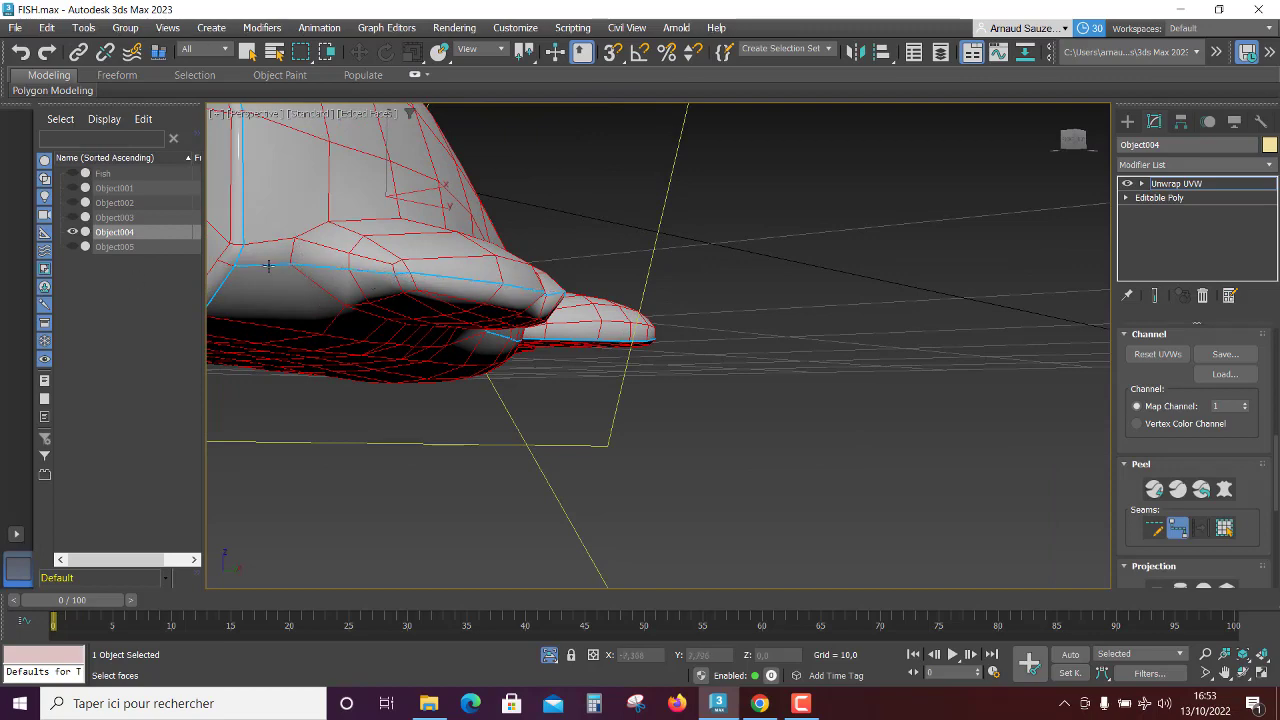
{"action": "scroll", "coordinate": [268, 265], "scroll_direction": "down", "scroll_amount": 3}
{"action": "mouse_move", "coordinate": [268, 265]}
{"action": "middle_mouse_down", "text": "alt"}
{"action": "mouse_move", "coordinate": [486, 422]}
{"action": "mouse_move", "coordinate": [256, 457]}
{"action": "mouse_move", "coordinate": [246, 440]}
{"action": "mouse_move", "coordinate": [317, 420]}
{"action": "middle_mouse_up", "text": "alt"}
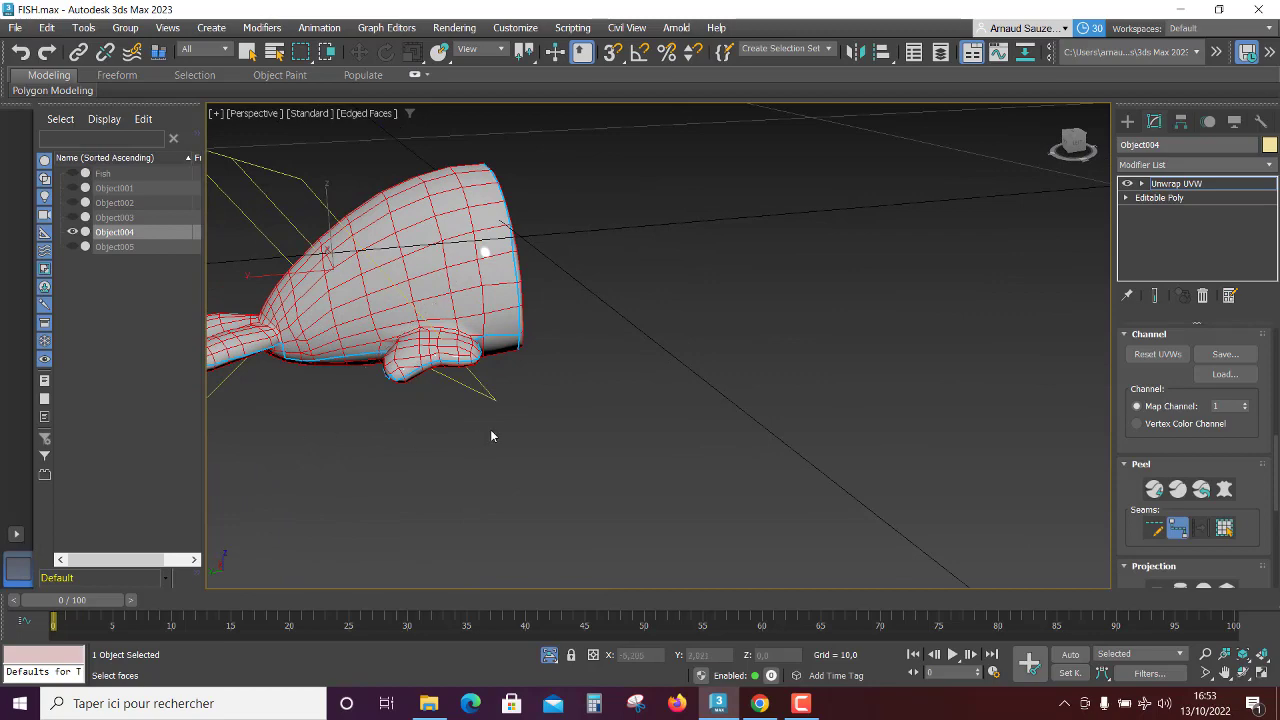
{"action": "mouse_move", "coordinate": [491, 436]}
{"action": "middle_mouse_down", "text": "alt"}
{"action": "mouse_move", "coordinate": [475, 458]}
{"action": "mouse_move", "coordinate": [521, 465]}
{"action": "middle_mouse_up", "text": "alt"}
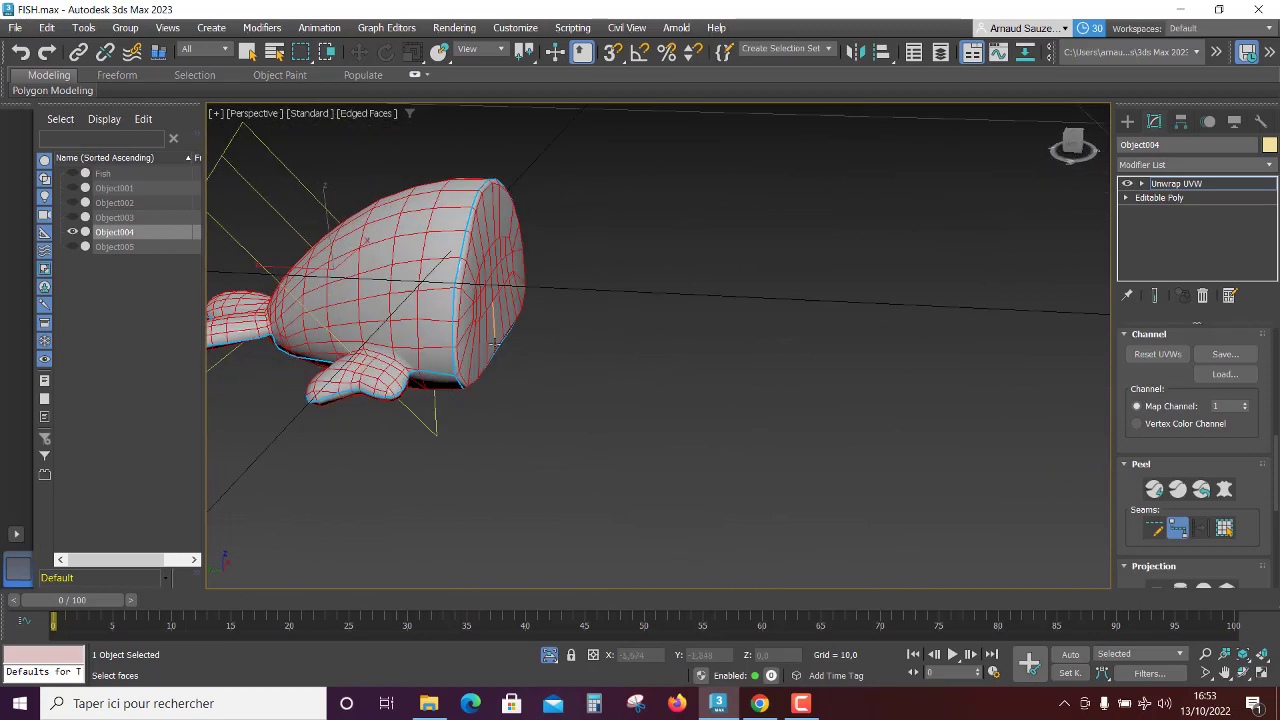
Step: Turn off Point-to-Point Seams, pick a head face, and expand the selection to the seams
{"action": "left_click", "coordinate": [1178, 528]}
{"action": "left_click", "coordinate": [467, 318]}
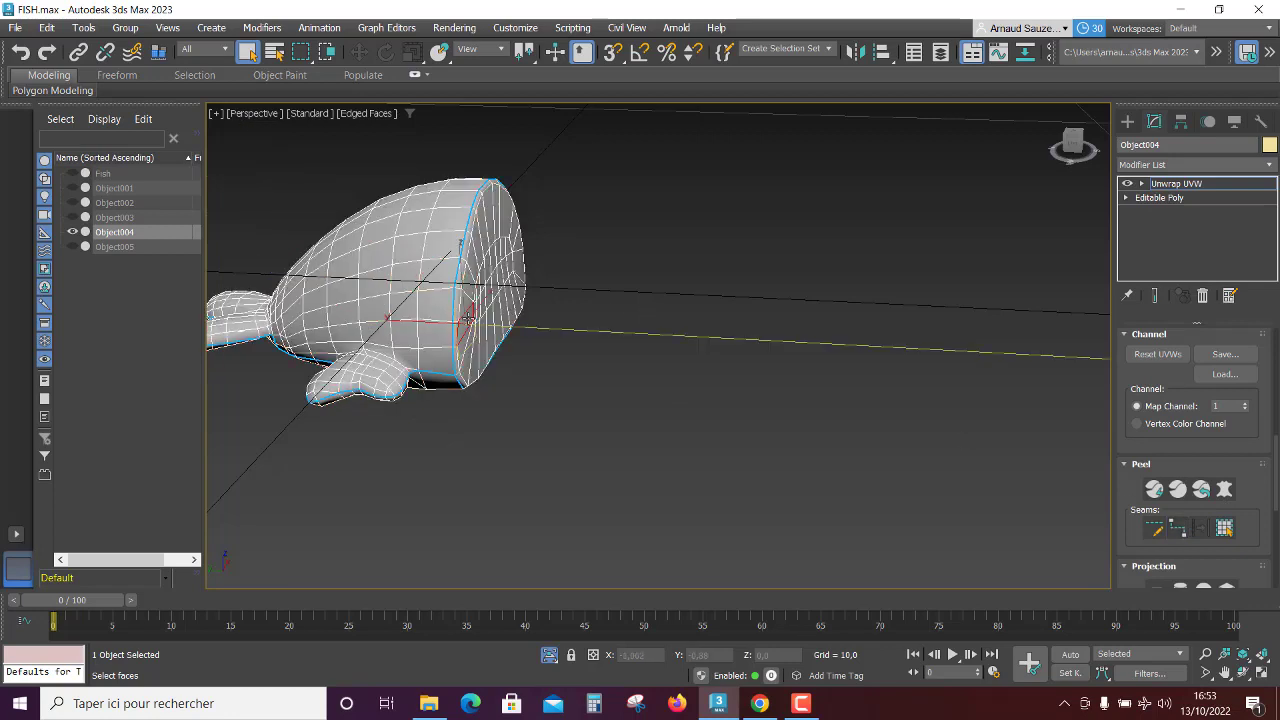
{"action": "scroll", "coordinate": [1225, 500], "scroll_direction": "down", "scroll_amount": 2}
{"action": "scroll", "coordinate": [1219, 509], "scroll_direction": "down", "scroll_amount": 2}
{"action": "scroll", "coordinate": [1219, 509], "scroll_direction": "down", "scroll_amount": 2}
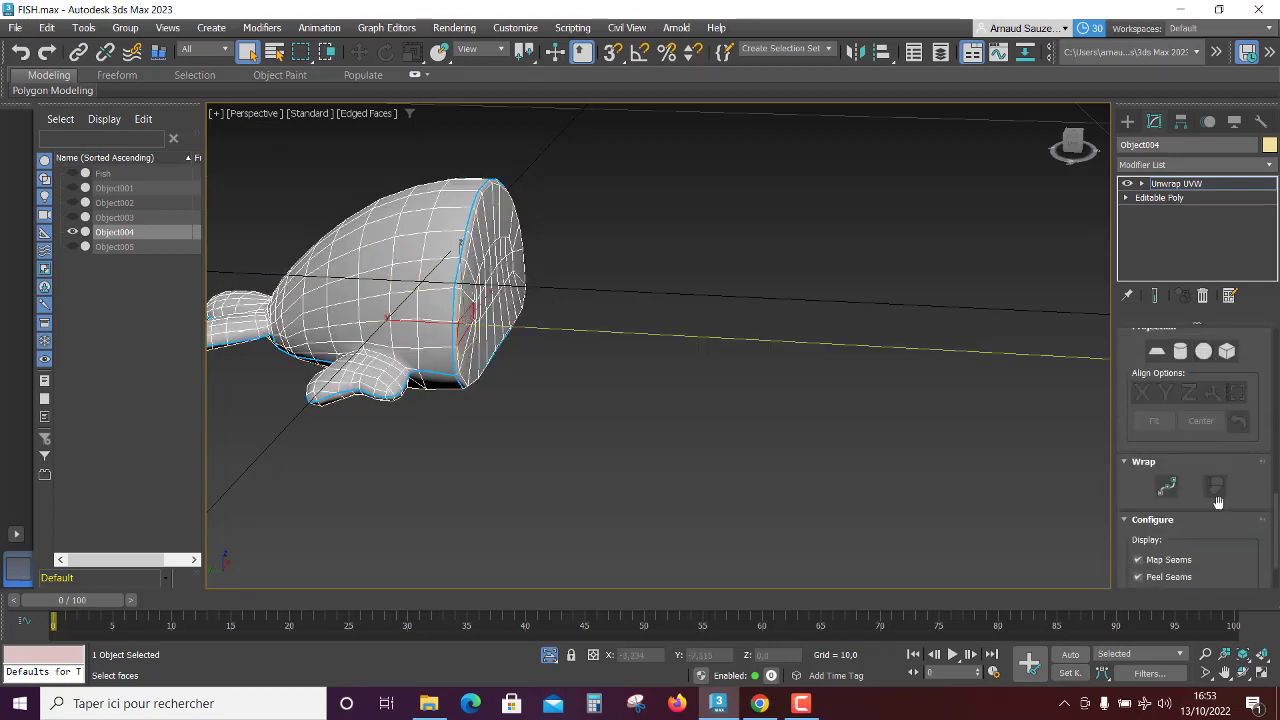
{"action": "scroll", "coordinate": [1240, 412], "scroll_direction": "up", "scroll_amount": 2}
{"action": "left_click", "coordinate": [1224, 389]}
{"action": "scroll", "coordinate": [746, 360], "scroll_direction": "up", "scroll_amount": 3}
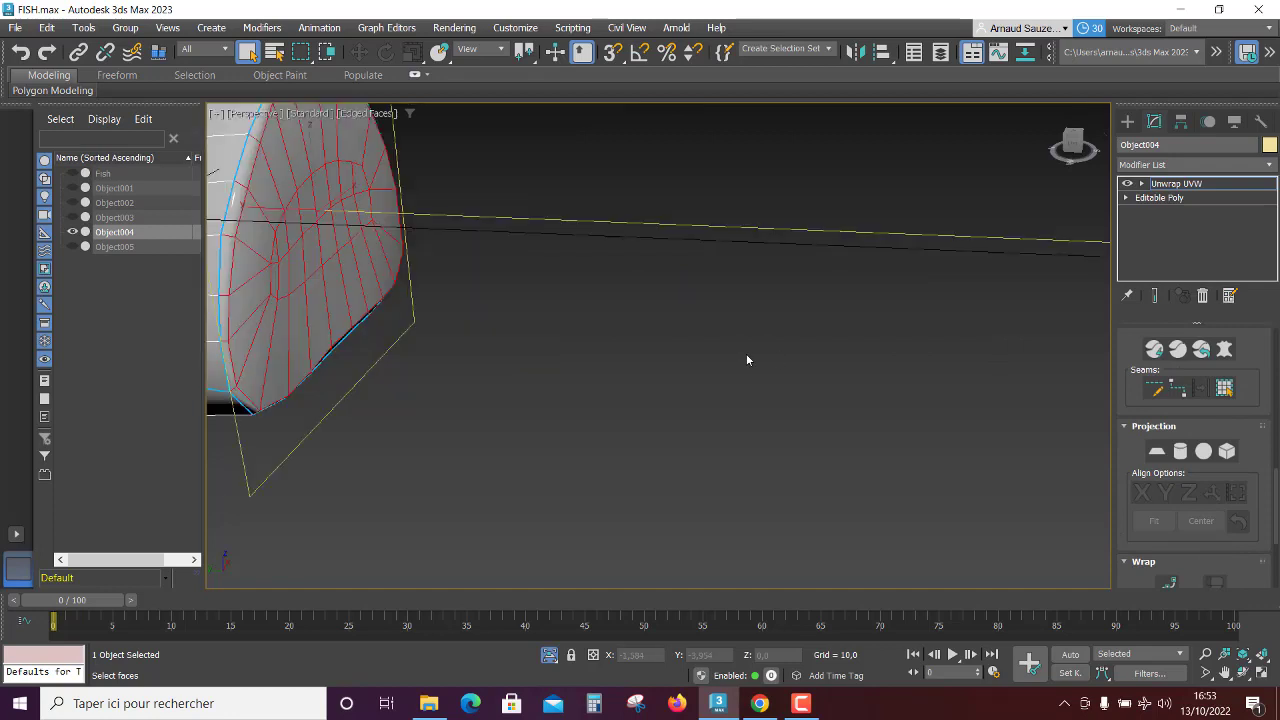
{"action": "scroll", "coordinate": [1245, 384], "scroll_direction": "up", "scroll_amount": 1}
{"action": "scroll", "coordinate": [1240, 384], "scroll_direction": "up", "scroll_amount": 1}
{"action": "scroll", "coordinate": [1220, 382], "scroll_direction": "up", "scroll_amount": 2}
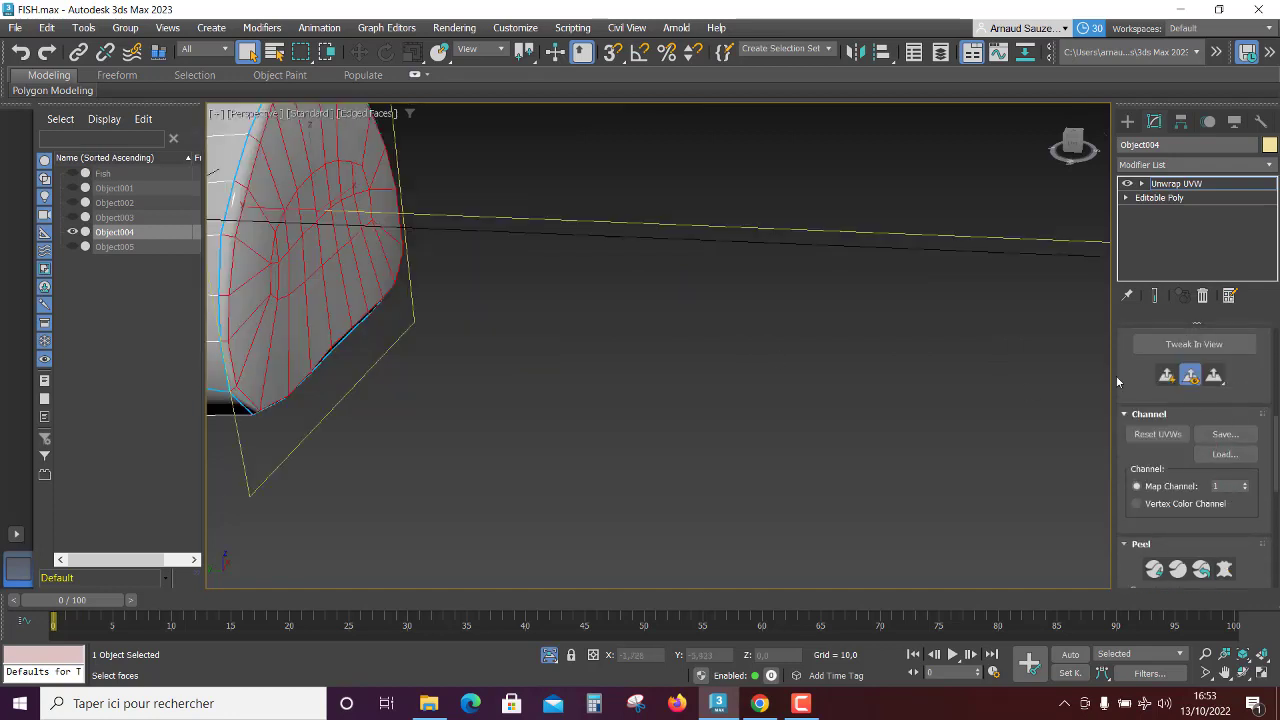
{"action": "scroll", "coordinate": [957, 452], "scroll_direction": "down", "scroll_amount": 5}
{"action": "scroll", "coordinate": [958, 451], "scroll_direction": "up", "scroll_amount": 2}
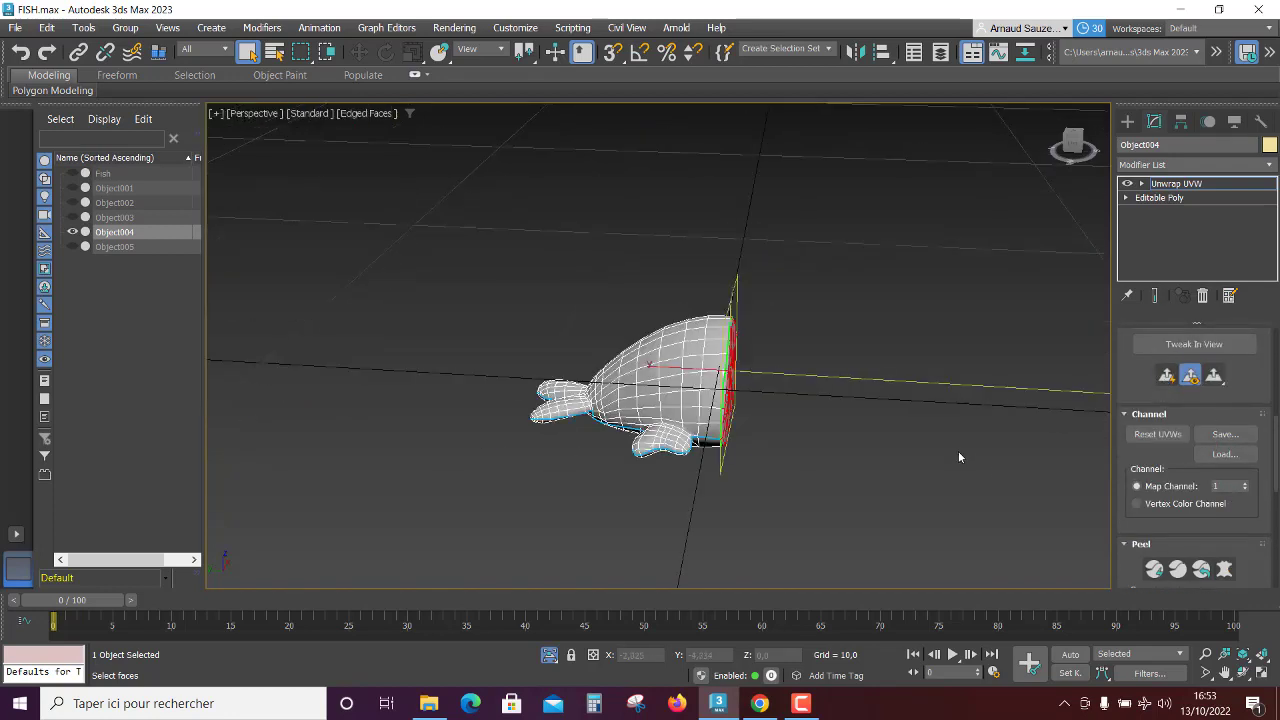
Step: Select all of the fish body's faces with Ctrl+A
{"action": "left_click", "coordinate": [629, 380]}
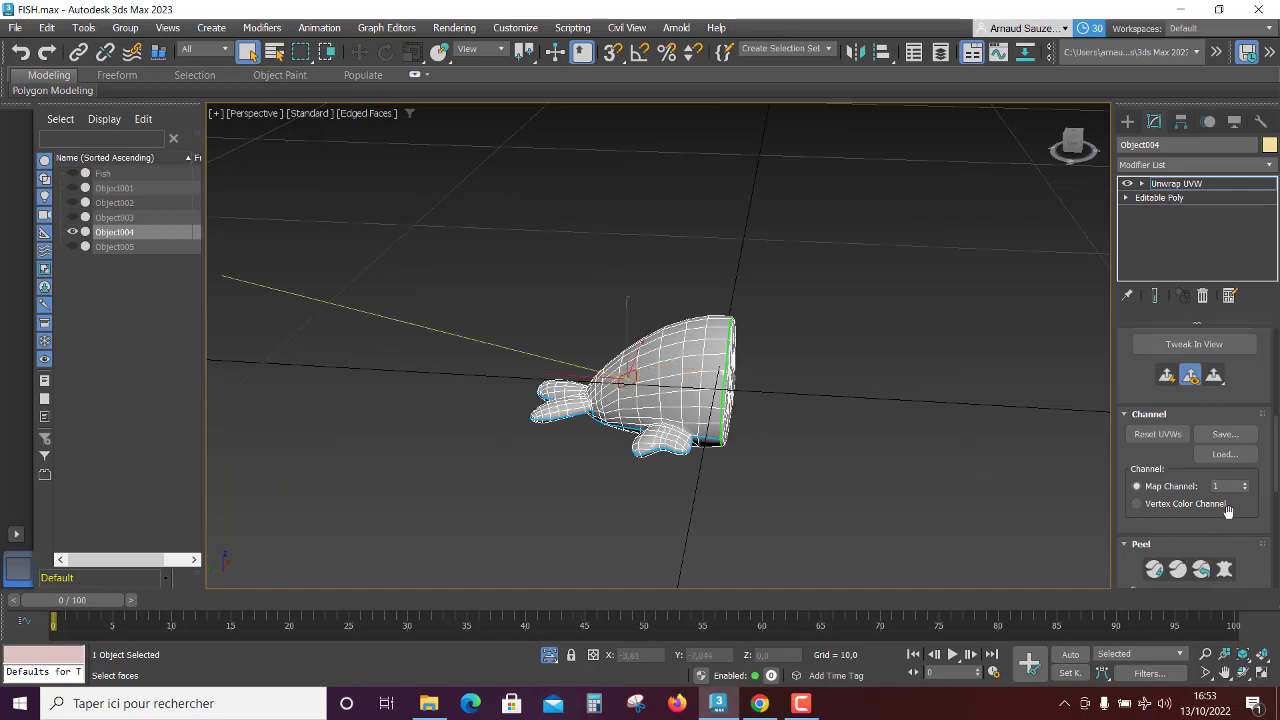
{"action": "scroll", "coordinate": [1228, 510], "scroll_direction": "down", "scroll_amount": 2}
{"action": "scroll", "coordinate": [1228, 510], "scroll_direction": "down", "scroll_amount": 1}
{"action": "key", "text": "ctrl+a"}
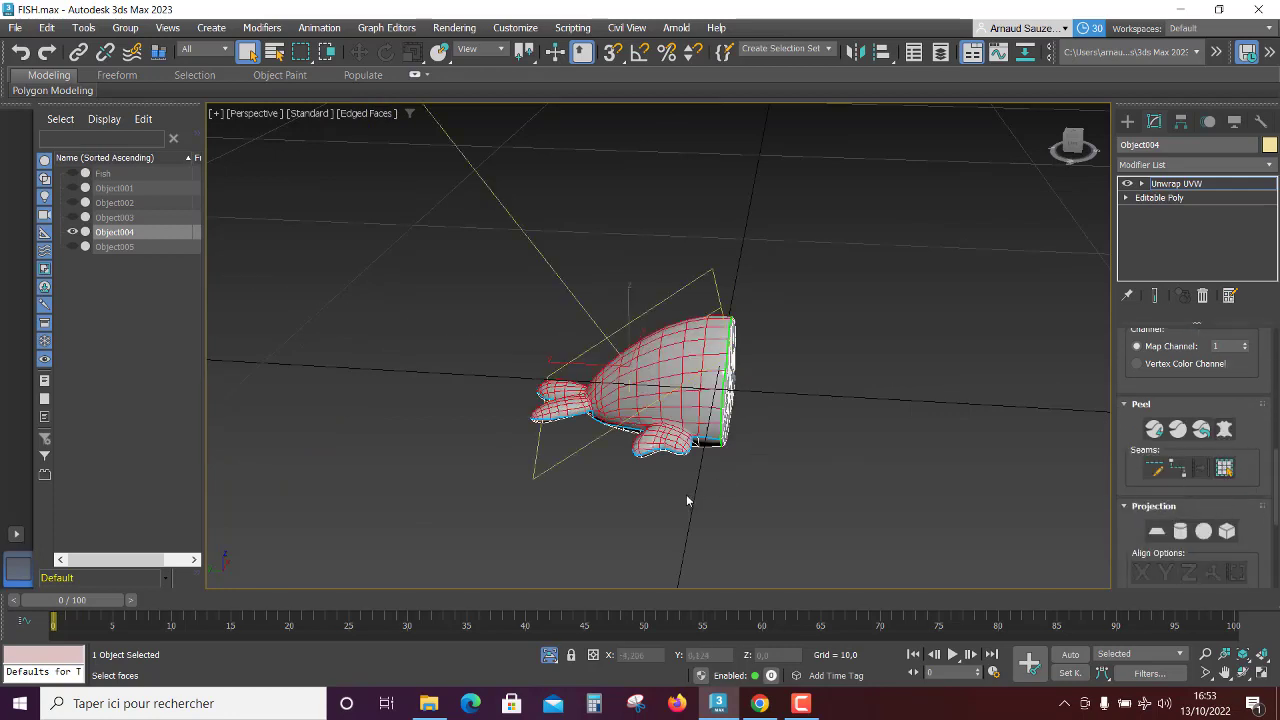
{"action": "middle_click_drag", "start_coordinate": [687, 501], "coordinate": [736, 454], "text": "alt"}
{"action": "scroll", "coordinate": [1213, 416], "scroll_direction": "up", "scroll_amount": 2}
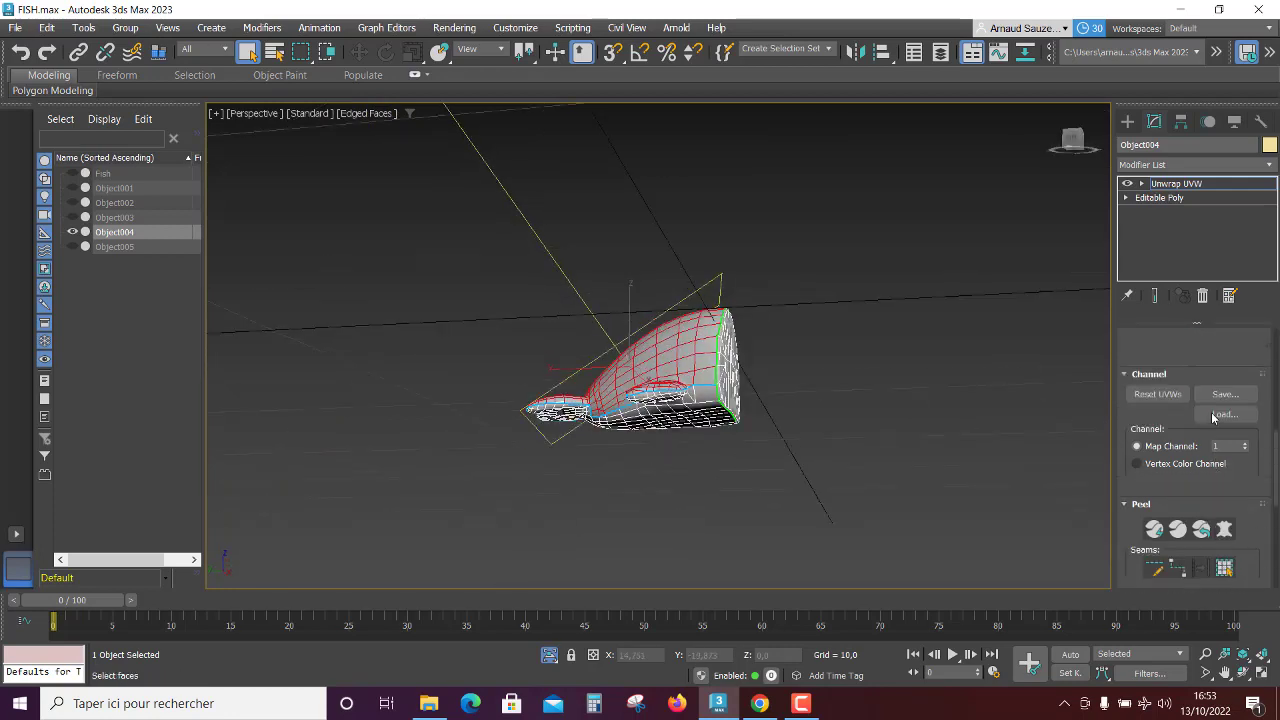
{"action": "scroll", "coordinate": [1213, 416], "scroll_direction": "up", "scroll_amount": 1}
Step: In the UV editor, Peel with Detach and Pack into islands, then open the Relax Tool
{"action": "left_click", "coordinate": [1190, 341]}
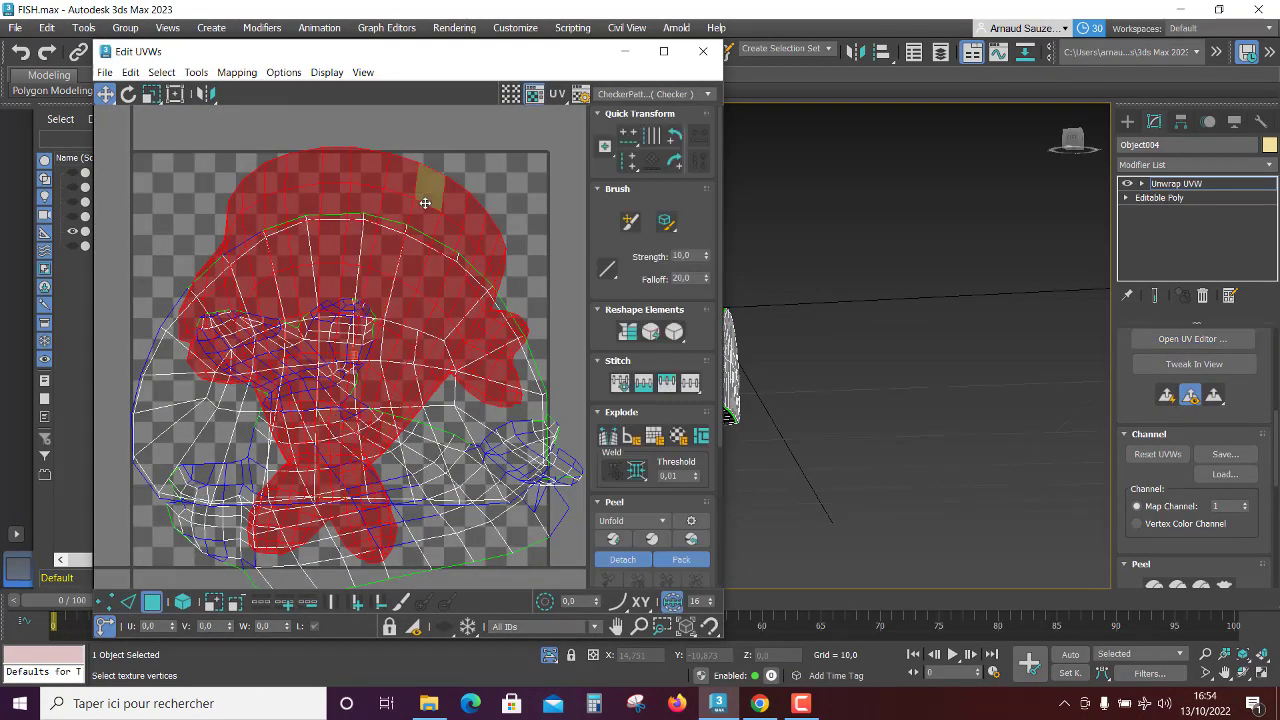
{"action": "scroll", "coordinate": [430, 356], "scroll_direction": "up", "scroll_amount": 3}
{"action": "scroll", "coordinate": [430, 356], "scroll_direction": "down", "scroll_amount": 5}
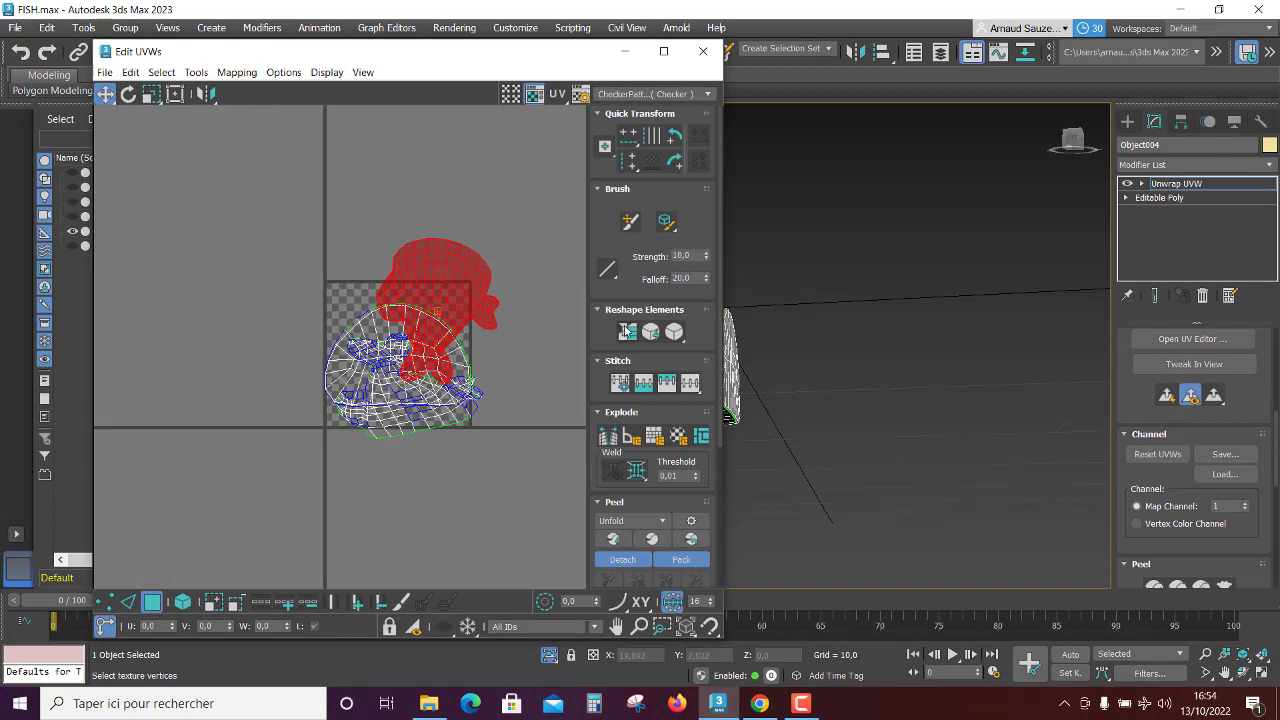
{"action": "scroll", "coordinate": [634, 482], "scroll_direction": "down", "scroll_amount": 2}
{"action": "left_click", "coordinate": [613, 438]}
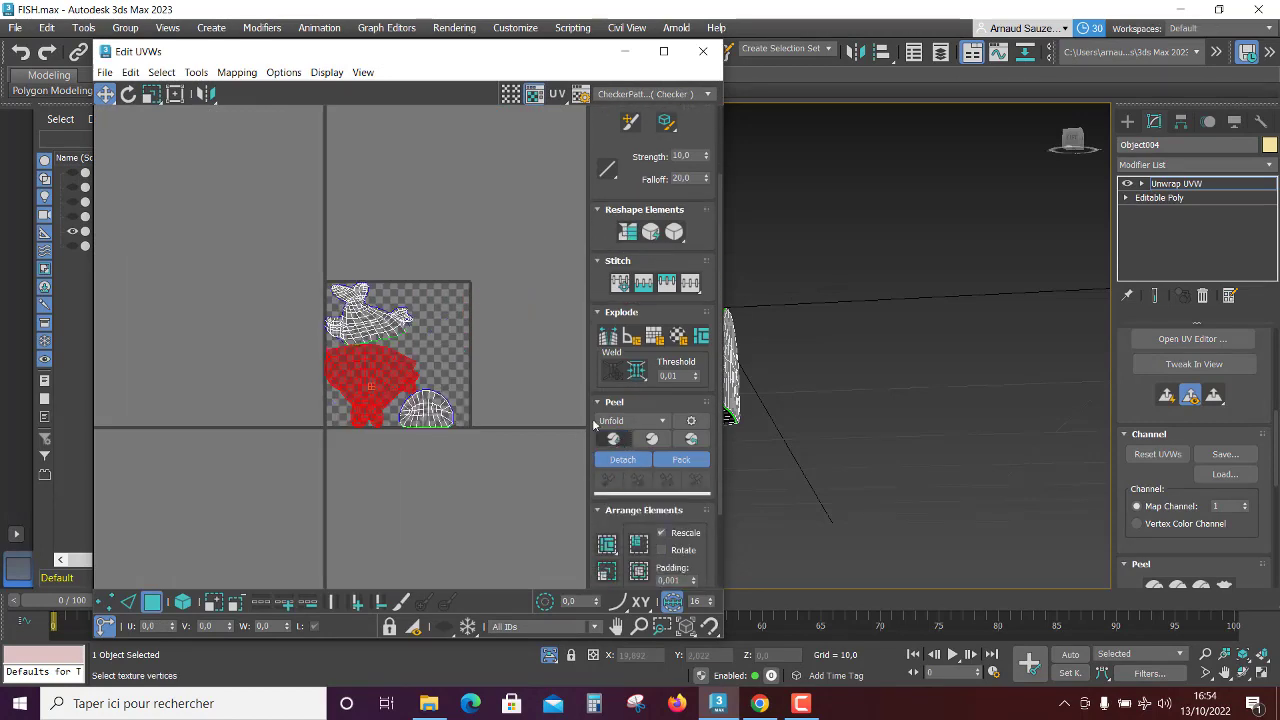
{"action": "scroll", "coordinate": [427, 406], "scroll_direction": "up", "scroll_amount": 2}
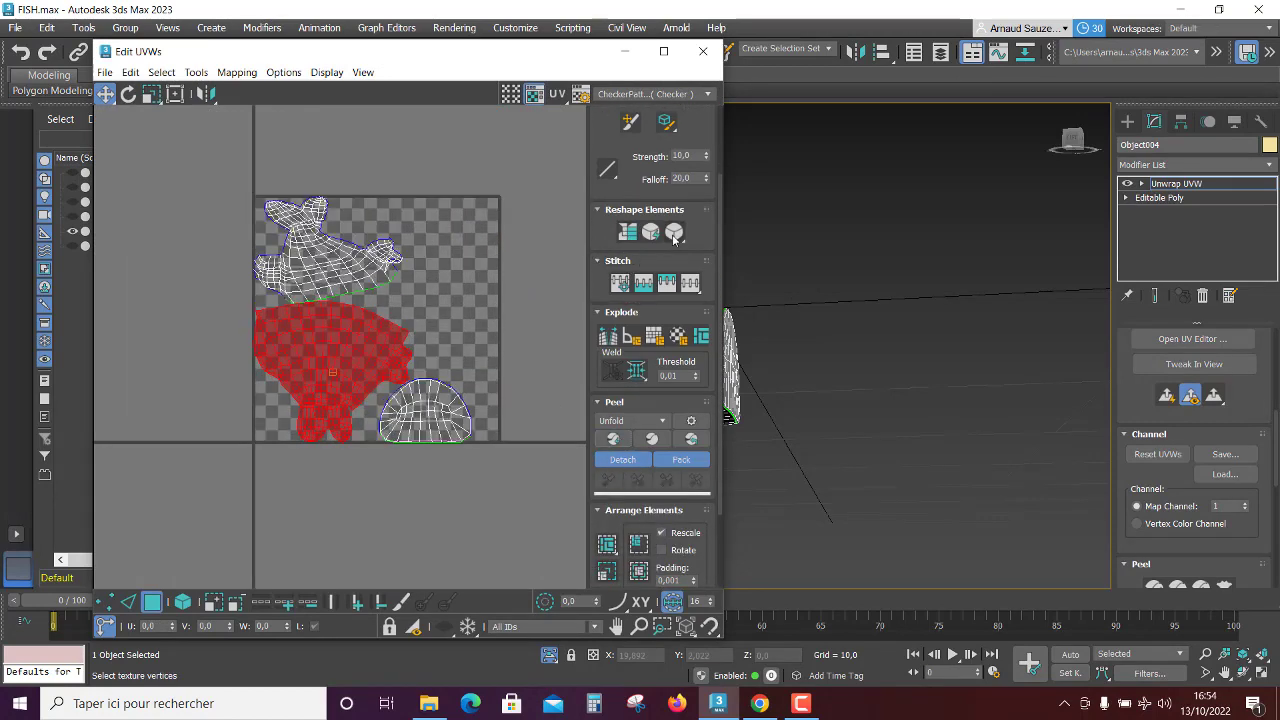
{"action": "left_click_drag", "start_coordinate": [674, 236], "coordinate": [674, 268]}
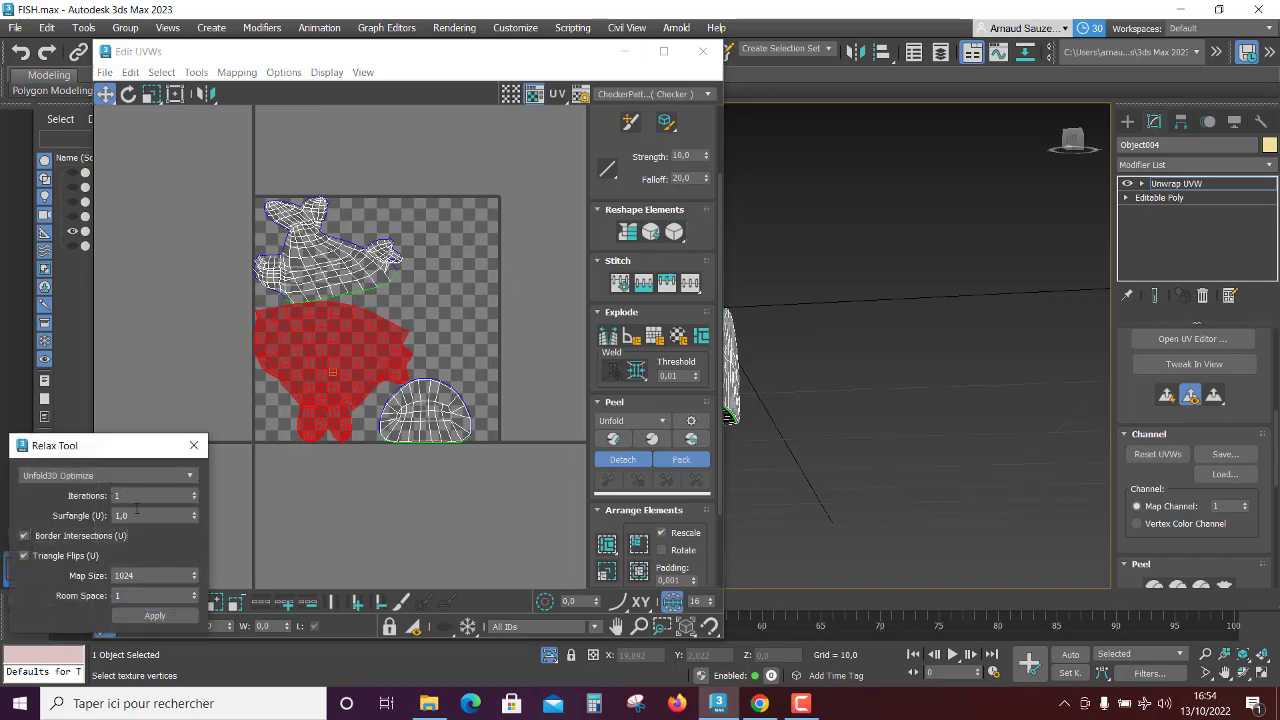
Step: Set Relax By Polygon Angles with amount 1,0 and relax the middle UV island
{"action": "left_click", "coordinate": [128, 476]}
{"action": "left_click", "coordinate": [112, 507]}
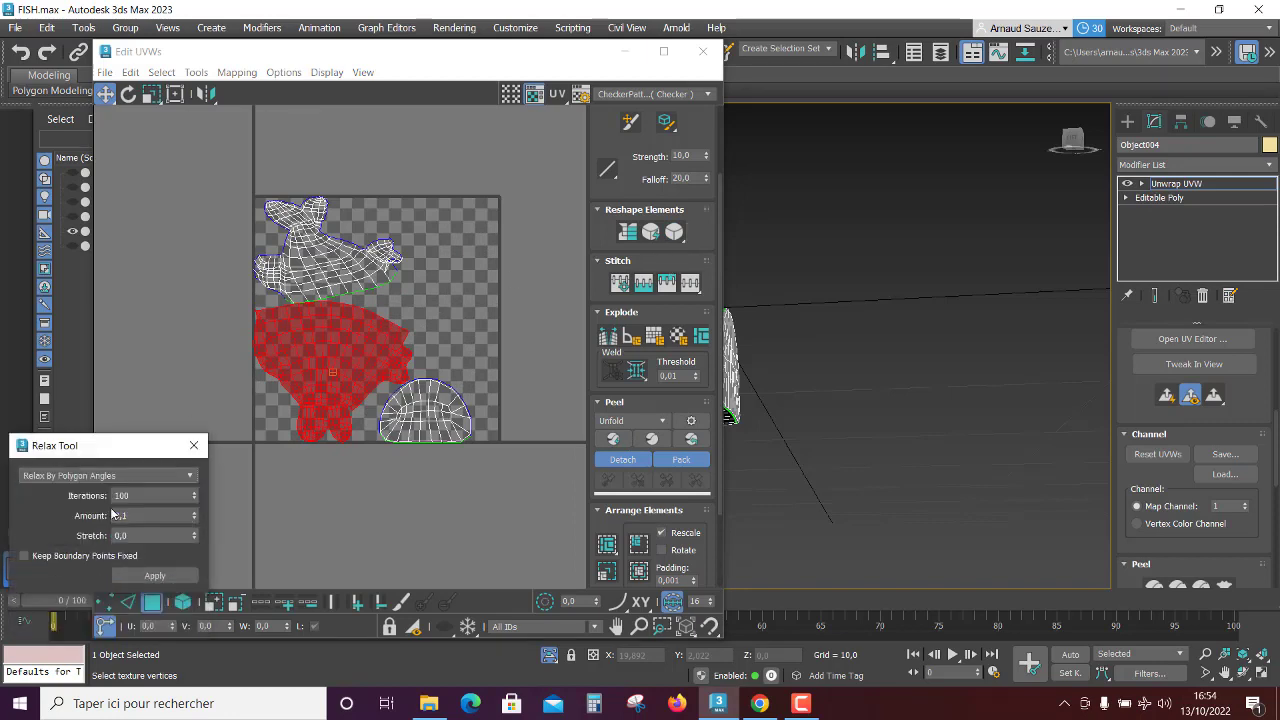
{"action": "left_click", "coordinate": [160, 577]}
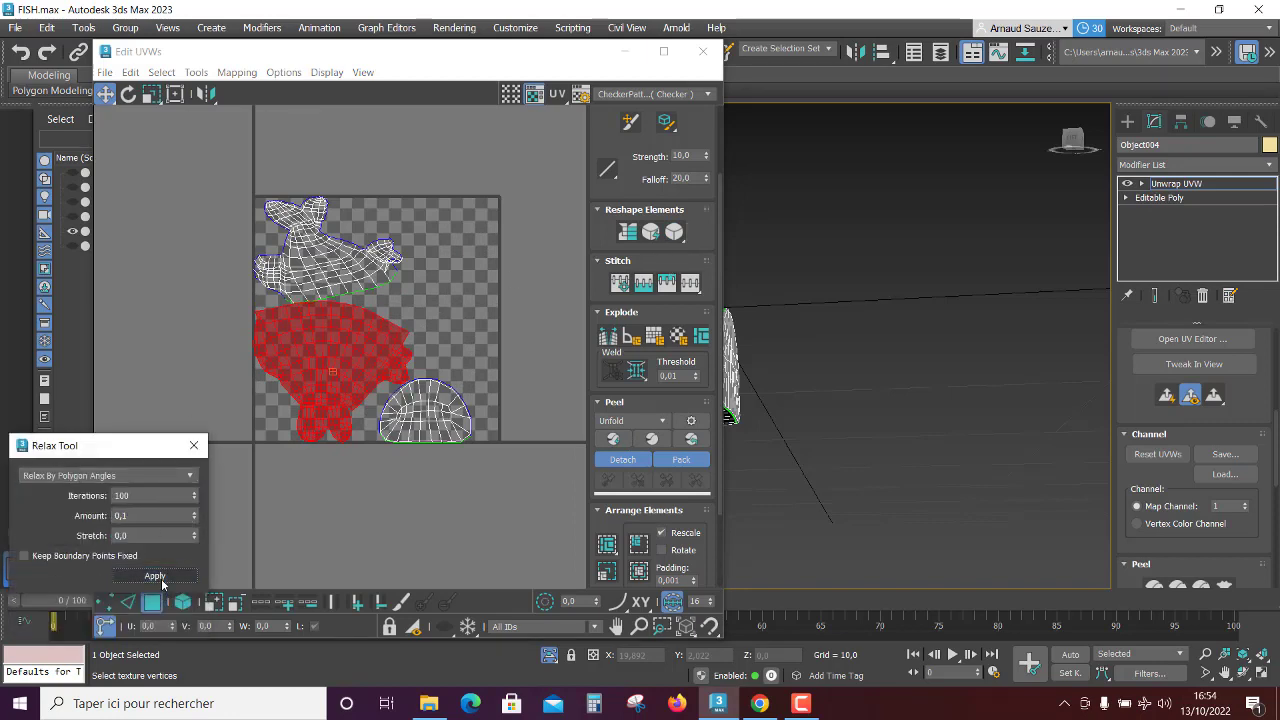
{"action": "left_click", "coordinate": [158, 576]}
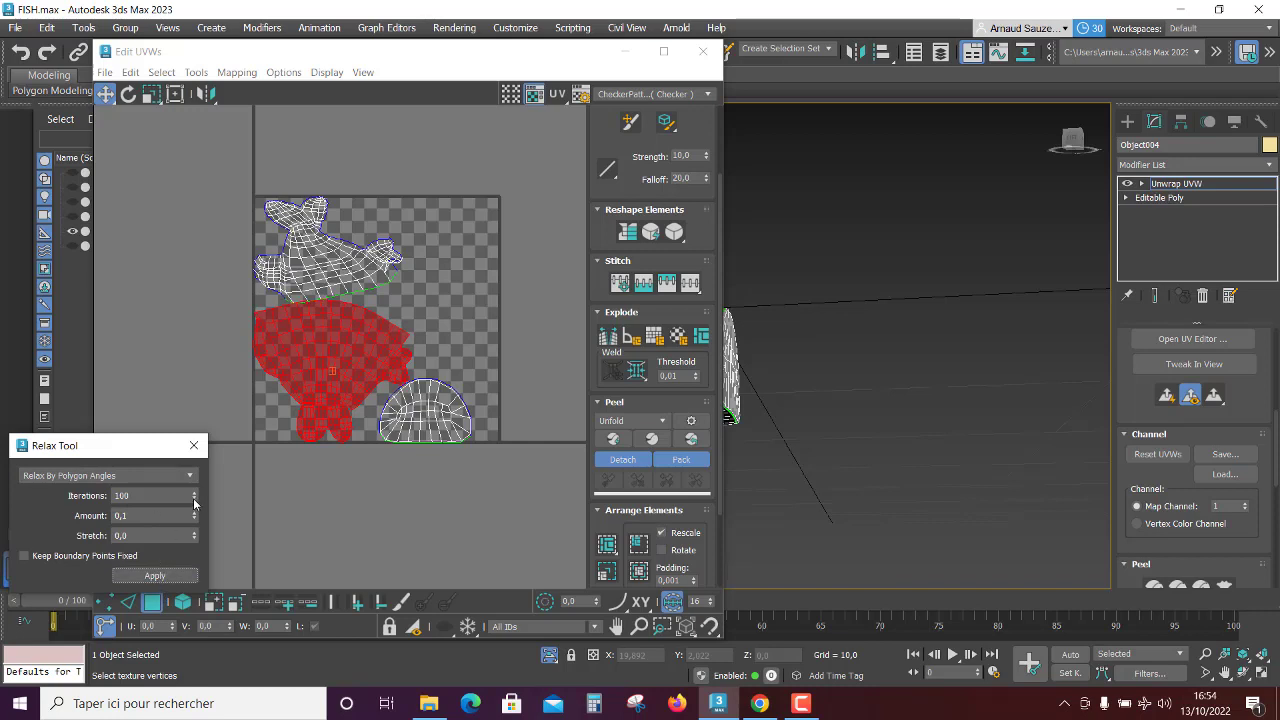
{"action": "left_click_drag", "start_coordinate": [195, 518], "coordinate": [170, 443]}
{"action": "left_click", "coordinate": [160, 575]}
Step: Relax the top fish UV island several times, then select the small bottom-right island
{"action": "left_click", "coordinate": [334, 279]}
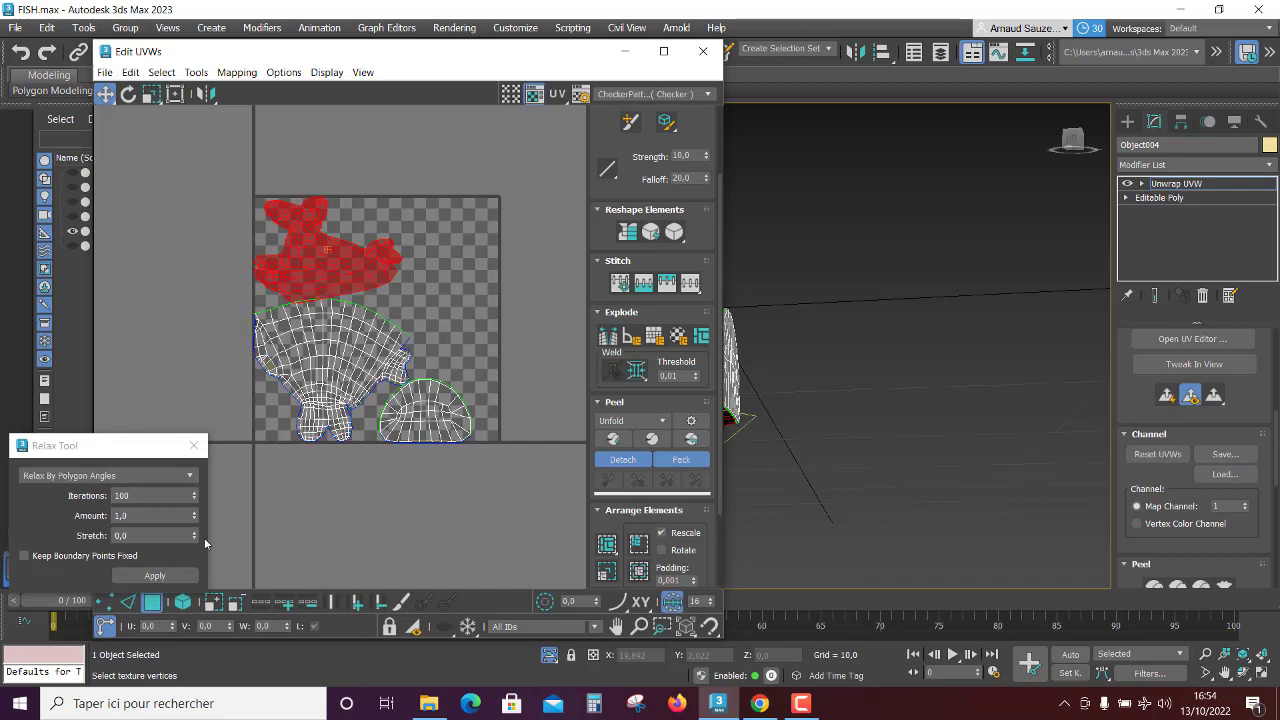
{"action": "left_click", "coordinate": [160, 576]}
{"action": "left_click", "coordinate": [162, 577]}
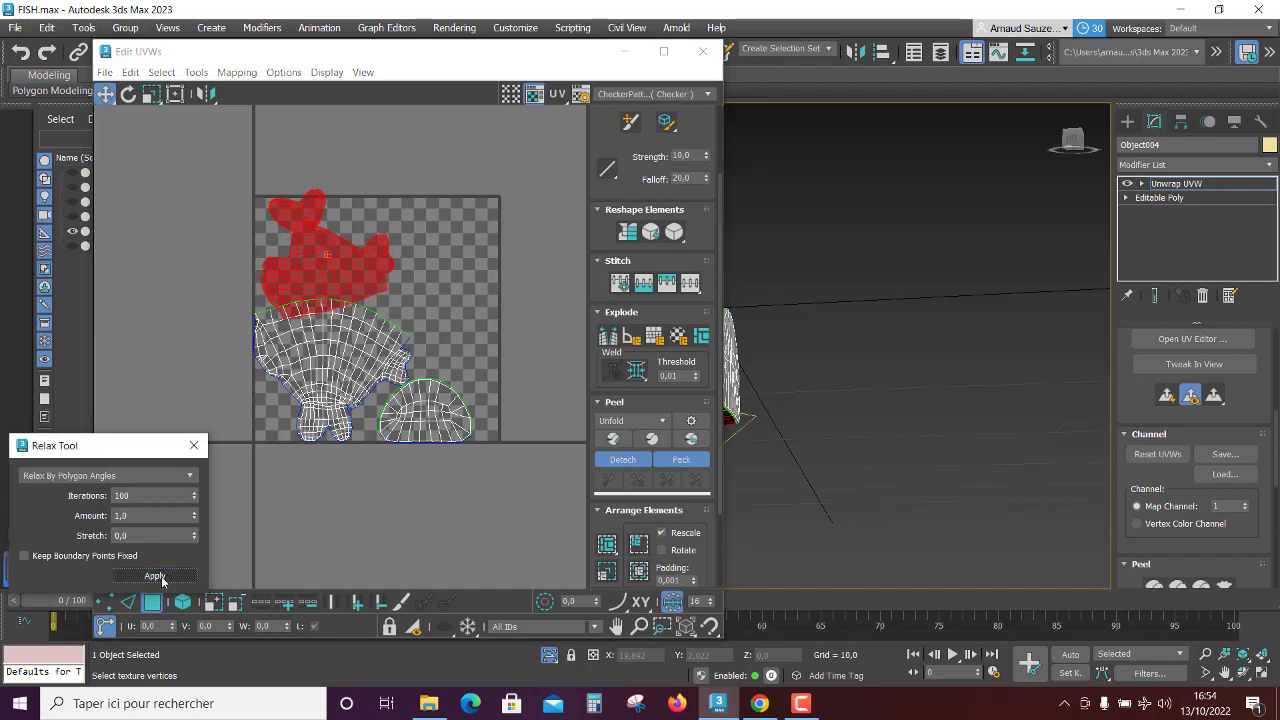
{"action": "left_click", "coordinate": [162, 577]}
{"action": "left_click", "coordinate": [433, 408]}
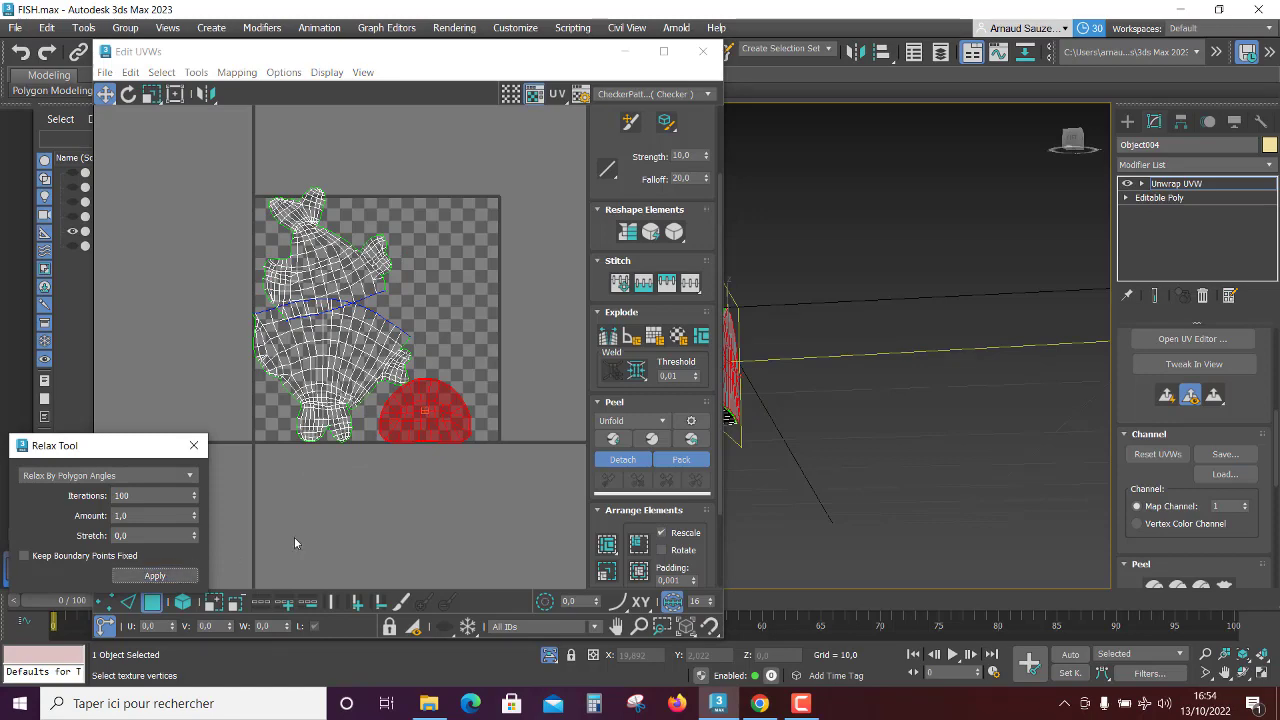
{"action": "scroll", "coordinate": [422, 460], "scroll_direction": "up", "scroll_amount": 1}
{"action": "scroll", "coordinate": [518, 309], "scroll_direction": "down", "scroll_amount": 1}
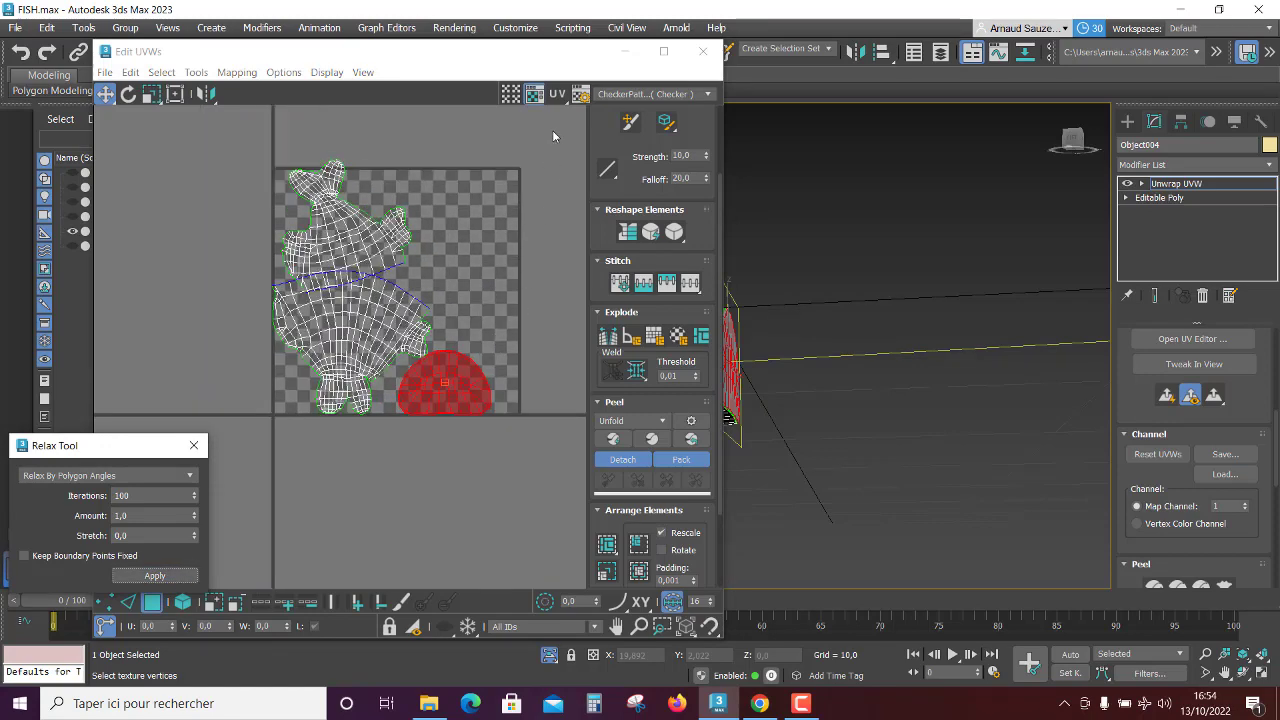
Step: Select all fish UV islands and Pack Normalize them with Rotate enabled
{"action": "left_click_drag", "start_coordinate": [552, 135], "coordinate": [237, 500]}
{"action": "scroll", "coordinate": [629, 503], "scroll_direction": "down", "scroll_amount": 1}
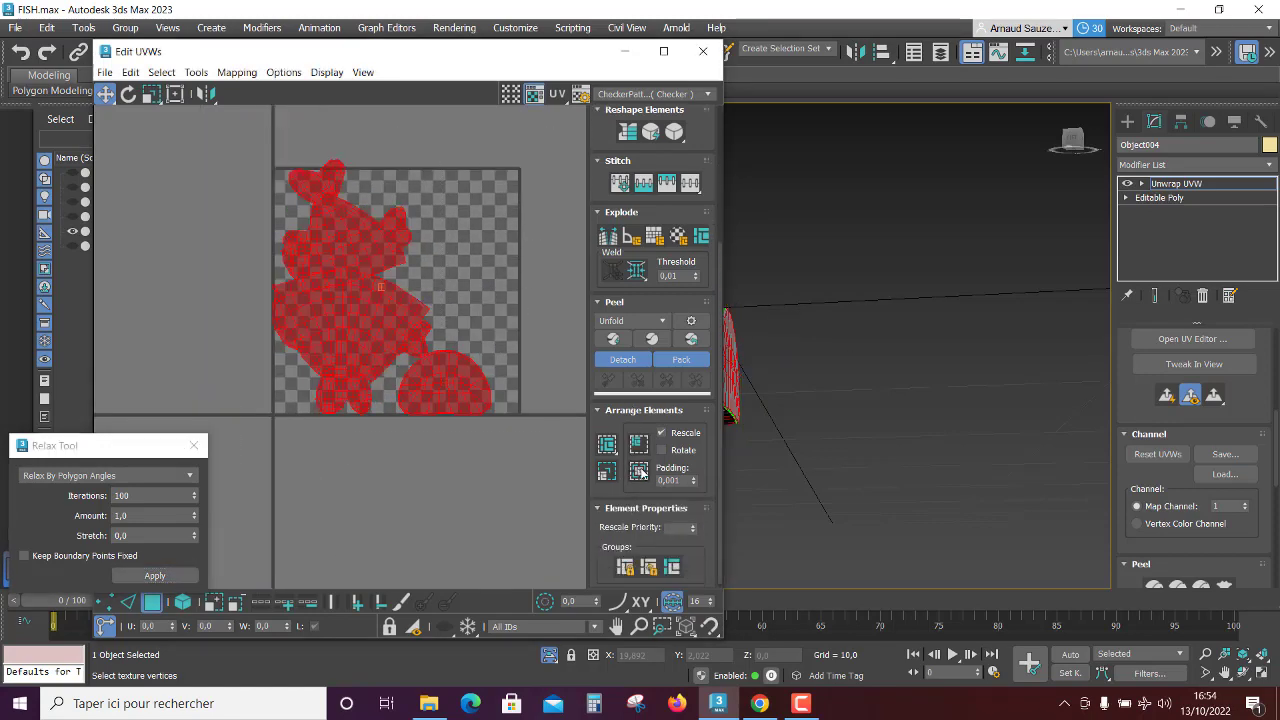
{"action": "scroll", "coordinate": [642, 472], "scroll_direction": "down", "scroll_amount": 1}
{"action": "left_click", "coordinate": [637, 468]}
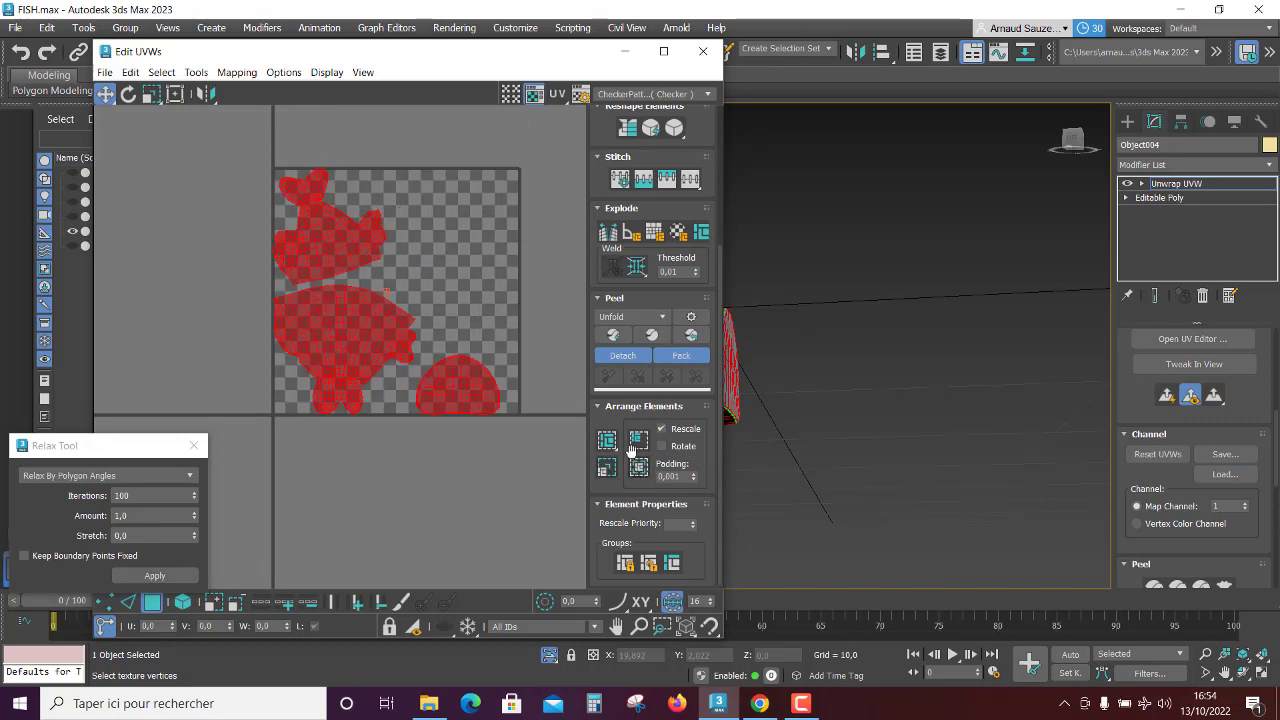
{"action": "left_click", "coordinate": [661, 446]}
{"action": "left_click", "coordinate": [640, 438]}
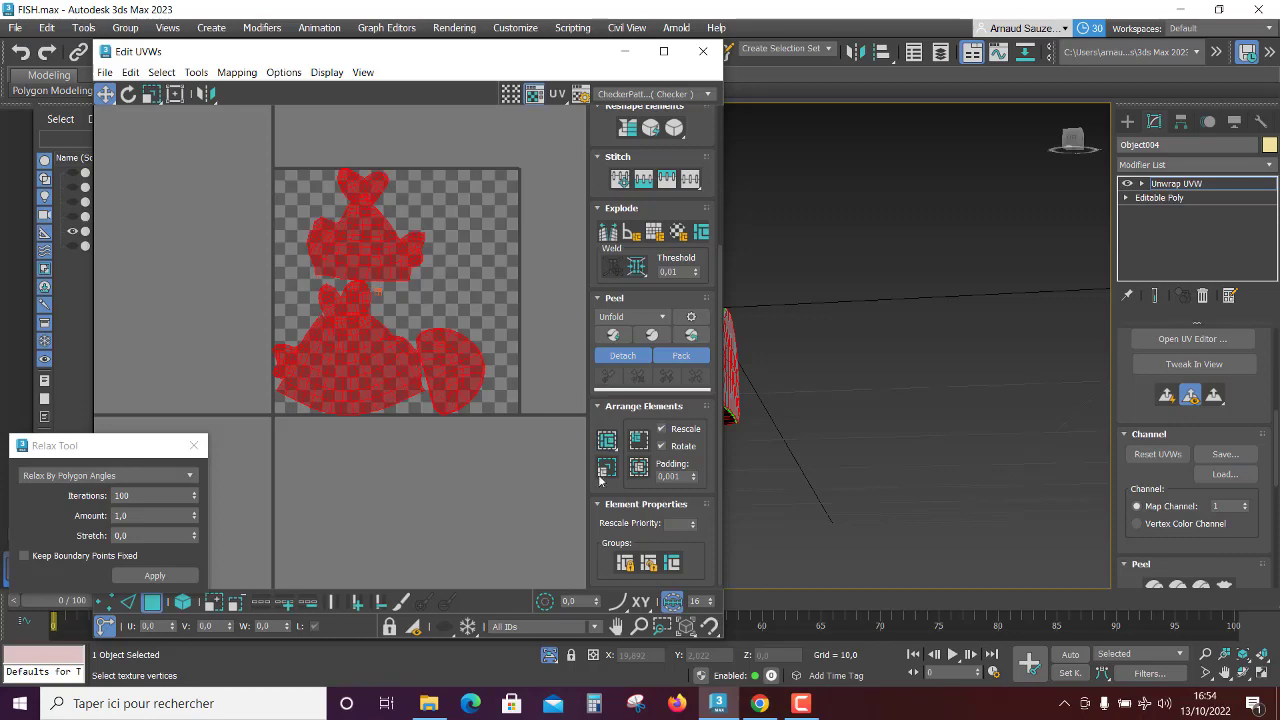
Step: Repack the islands twice more, clear the selection, and close the UV editor
{"action": "left_click", "coordinate": [609, 469]}
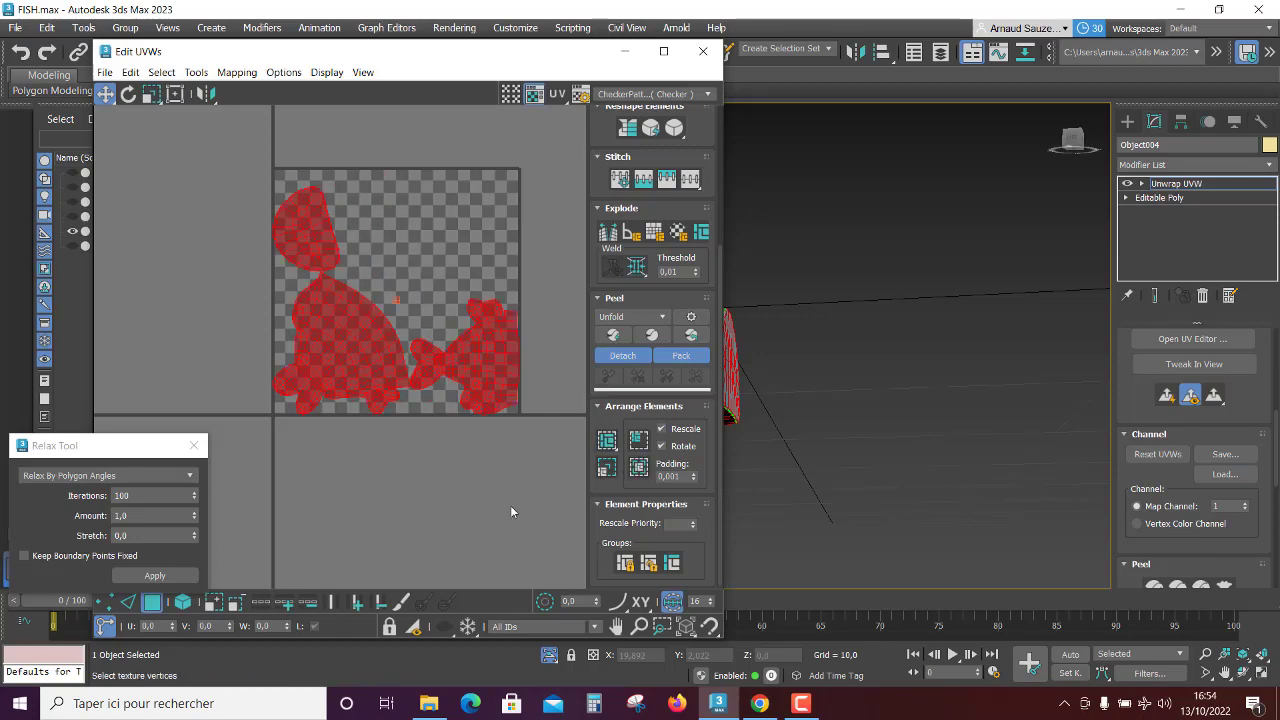
{"action": "left_click", "coordinate": [638, 441]}
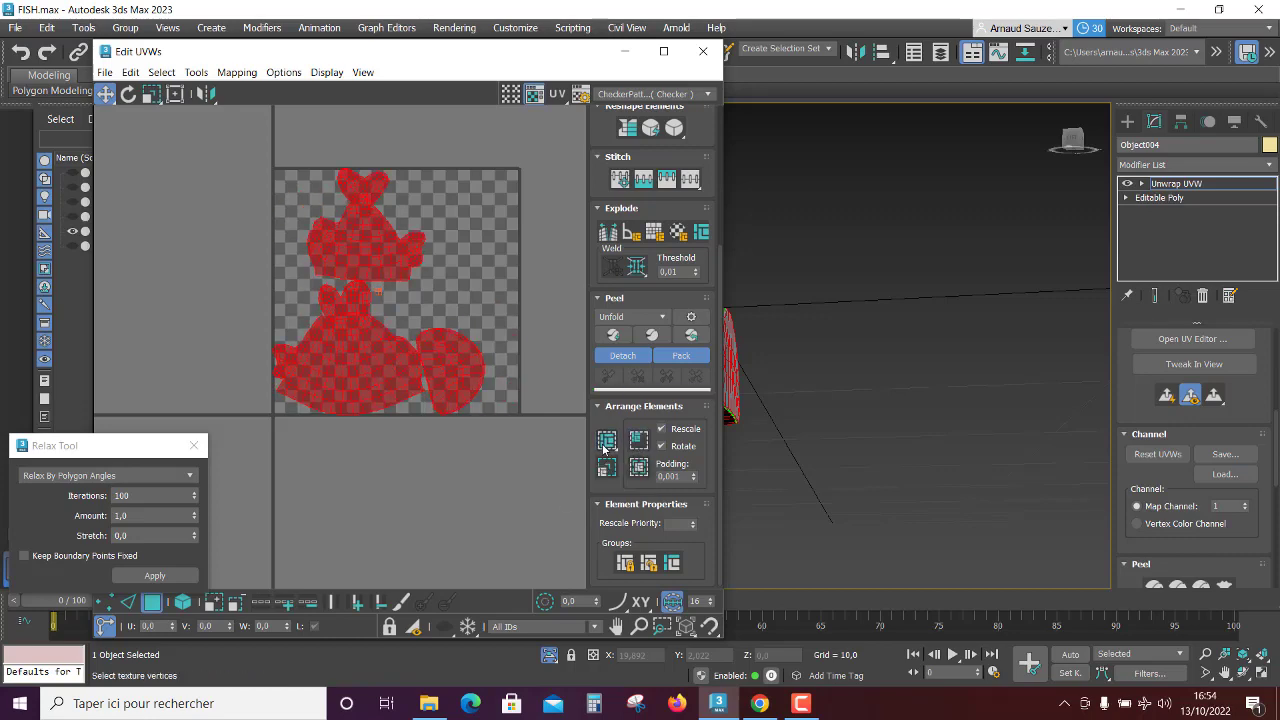
{"action": "left_click", "coordinate": [490, 512]}
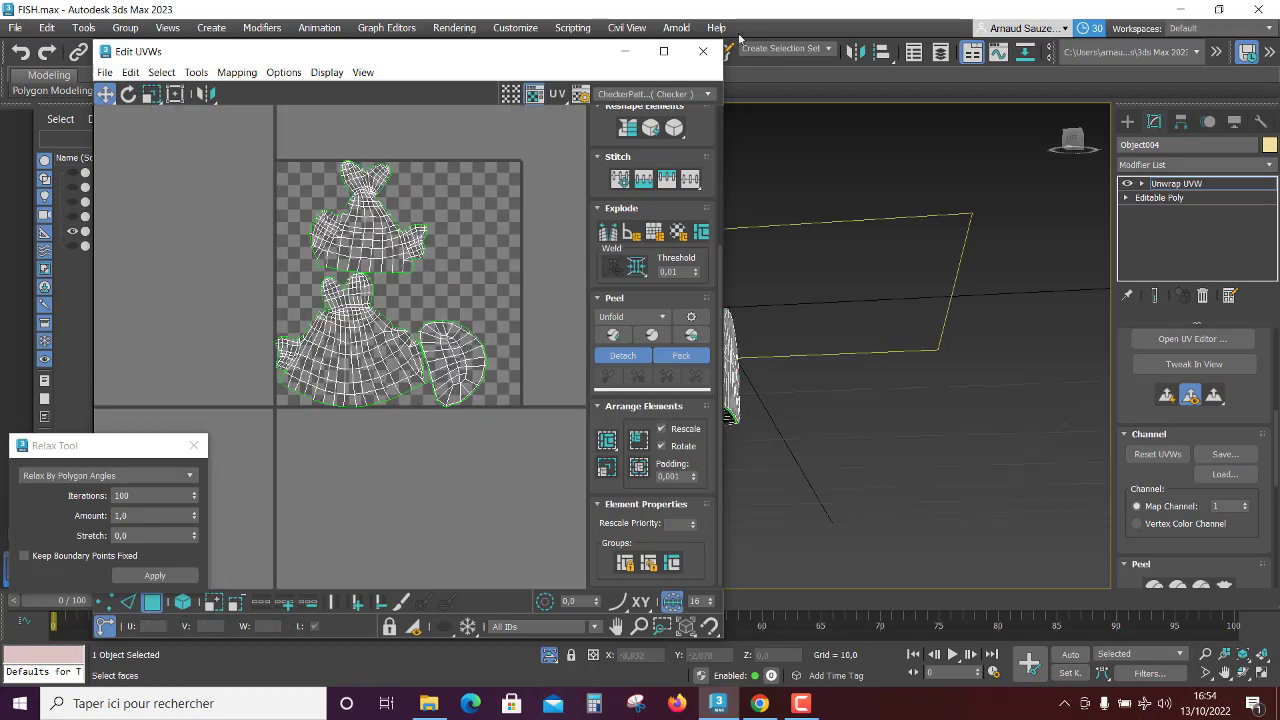
{"action": "left_click", "coordinate": [701, 51]}
Step: End isolation so every part of the fish sculpture shows again
{"action": "right_click", "coordinate": [610, 368]}
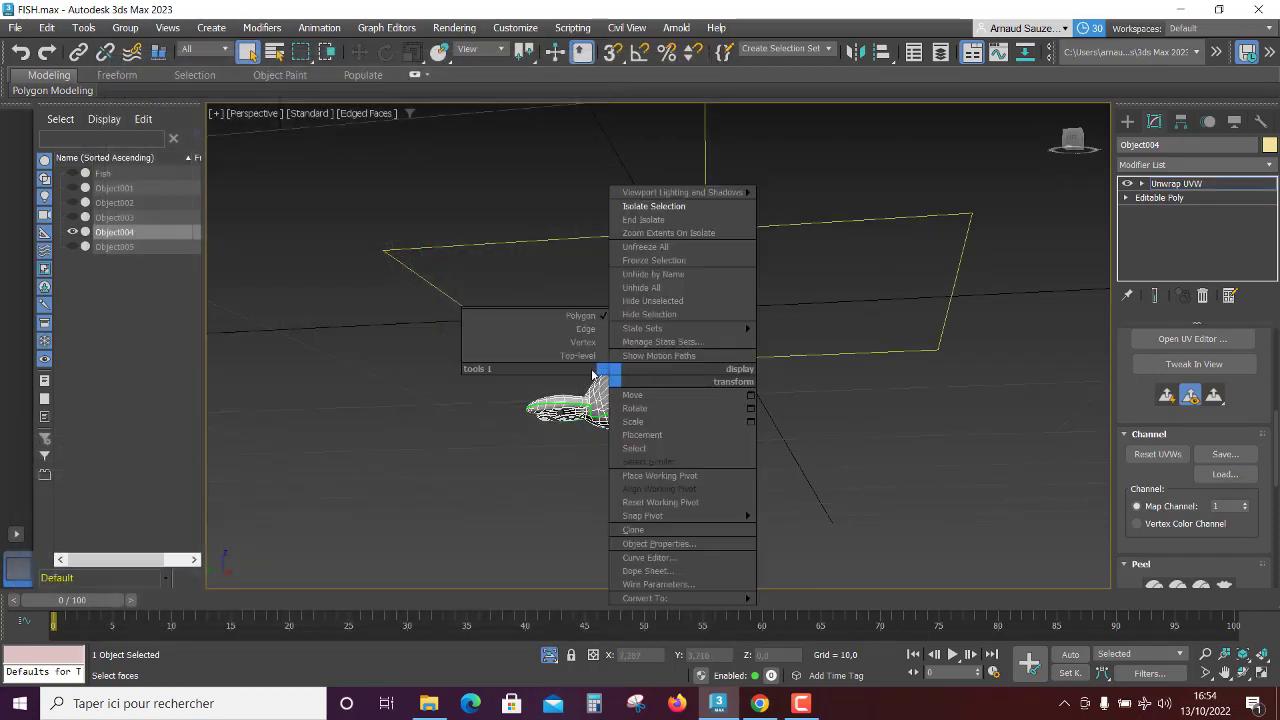
{"action": "left_click", "coordinate": [588, 348]}
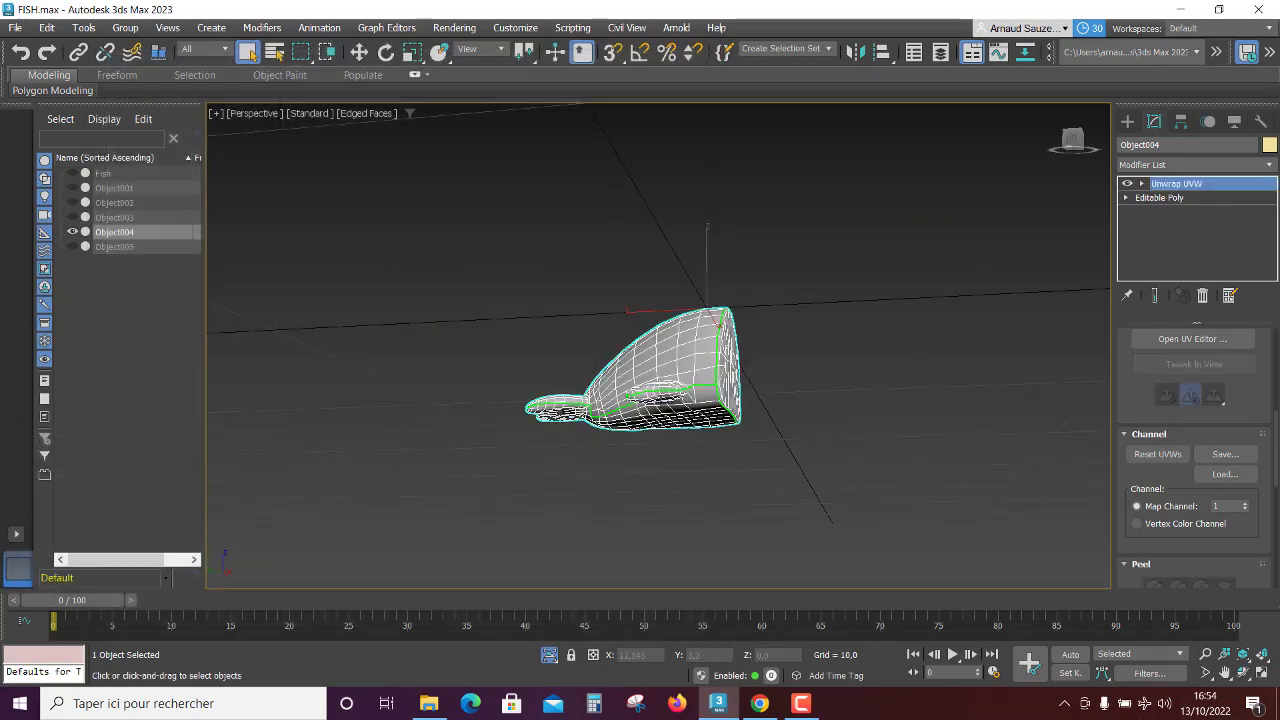
{"action": "middle_click_drag", "start_coordinate": [644, 435], "coordinate": [654, 443], "text": "alt"}
{"action": "left_click", "coordinate": [550, 655]}
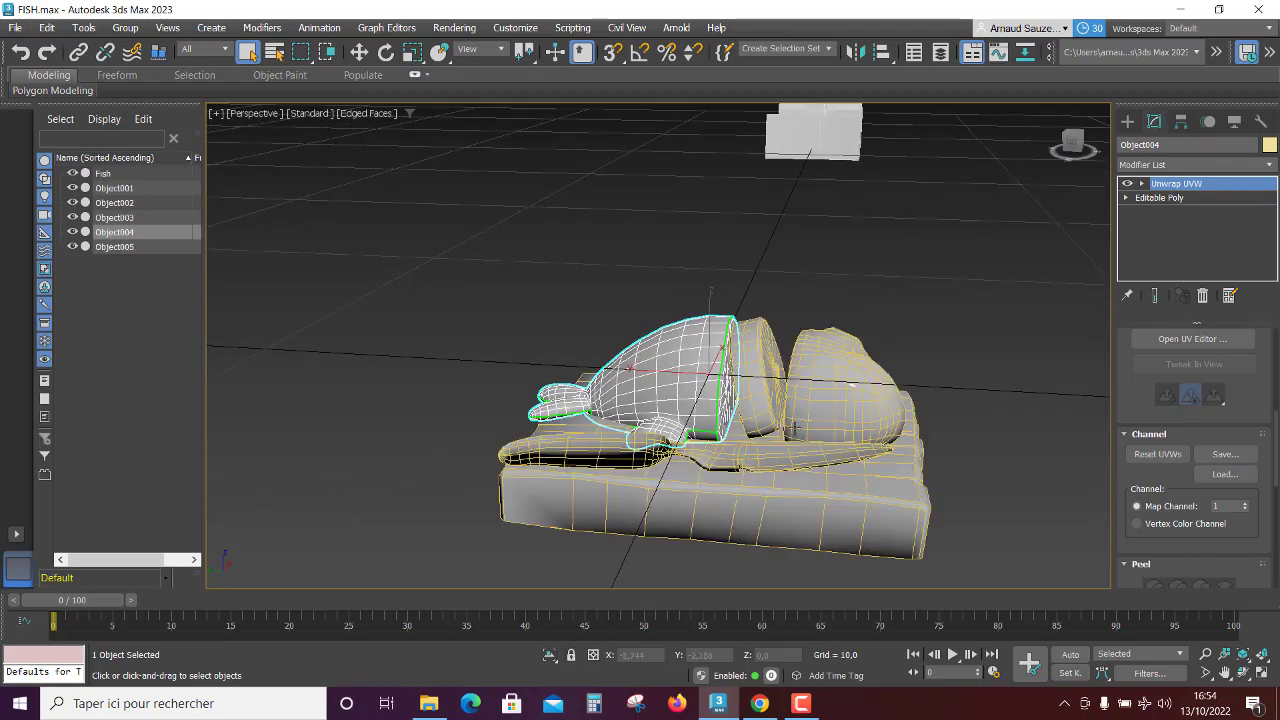
{"action": "middle_click_drag", "start_coordinate": [795, 428], "coordinate": [741, 456], "text": "alt"}
Step: Select the knife (Object005) and isolate it so it appears alone
{"action": "scroll", "coordinate": [741, 456], "scroll_direction": "down", "scroll_amount": 3}
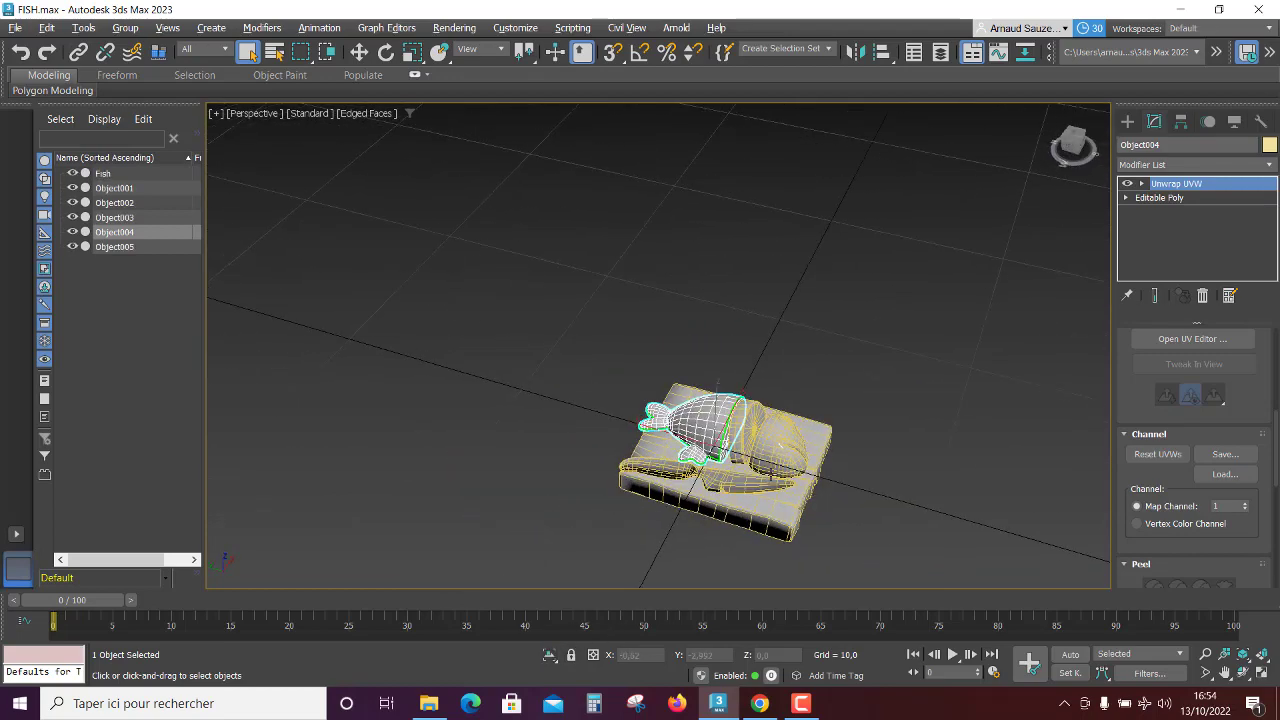
{"action": "left_click", "coordinate": [765, 490]}
{"action": "scroll", "coordinate": [762, 512], "scroll_direction": "up", "scroll_amount": 4}
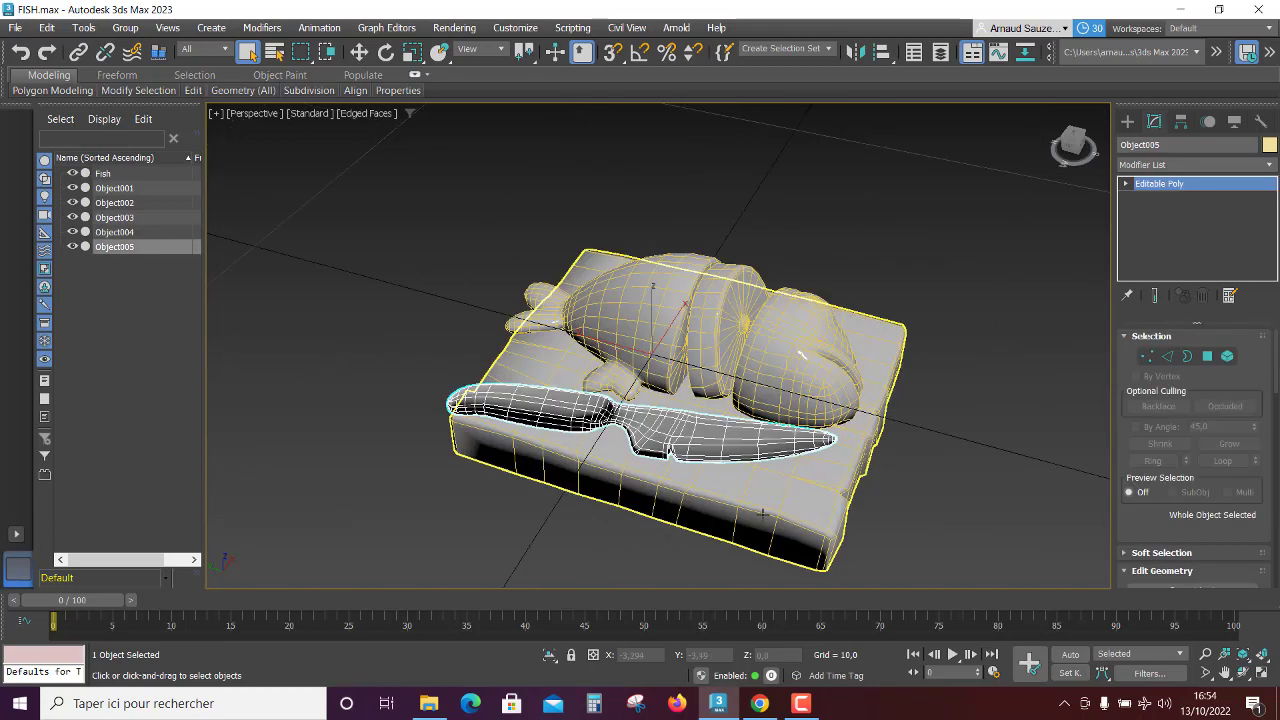
{"action": "mouse_move", "coordinate": [762, 513]}
{"action": "middle_mouse_down", "text": "alt"}
{"action": "mouse_move", "coordinate": [727, 515]}
{"action": "mouse_move", "coordinate": [733, 495]}
{"action": "middle_mouse_up", "text": "alt"}
{"action": "scroll", "coordinate": [733, 495], "scroll_direction": "up", "scroll_amount": 2}
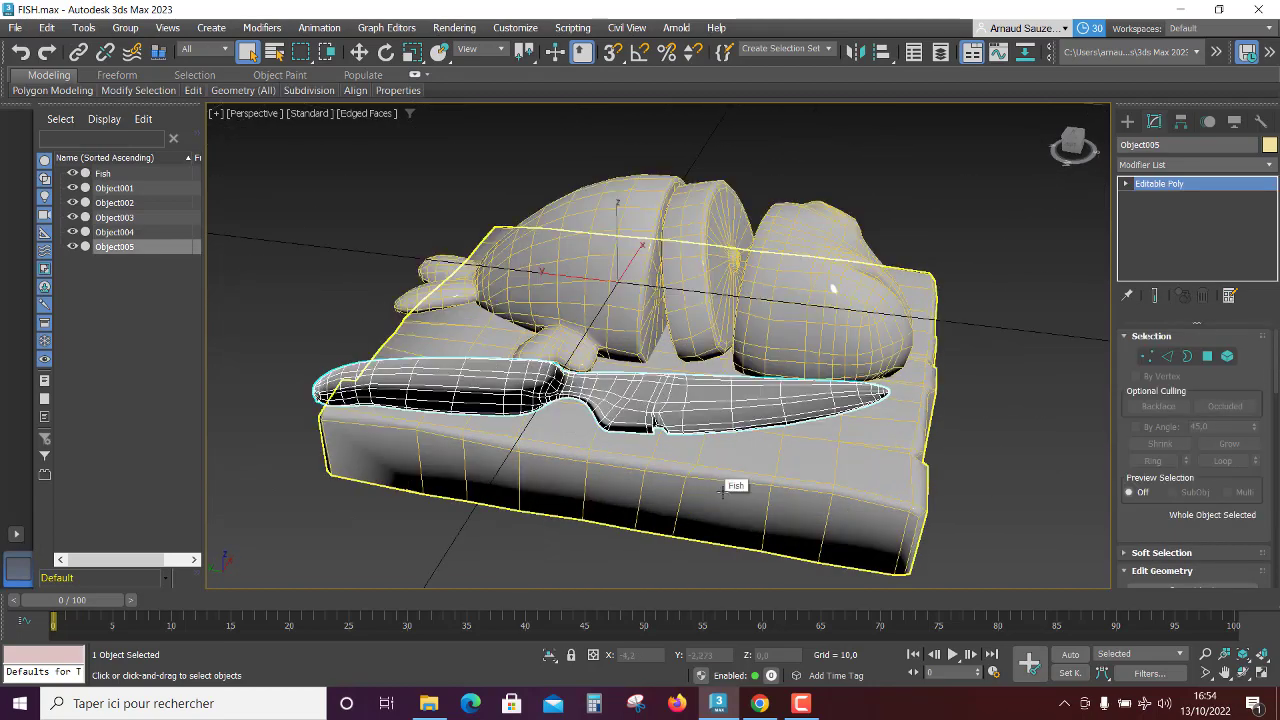
{"action": "right_click", "coordinate": [790, 460]}
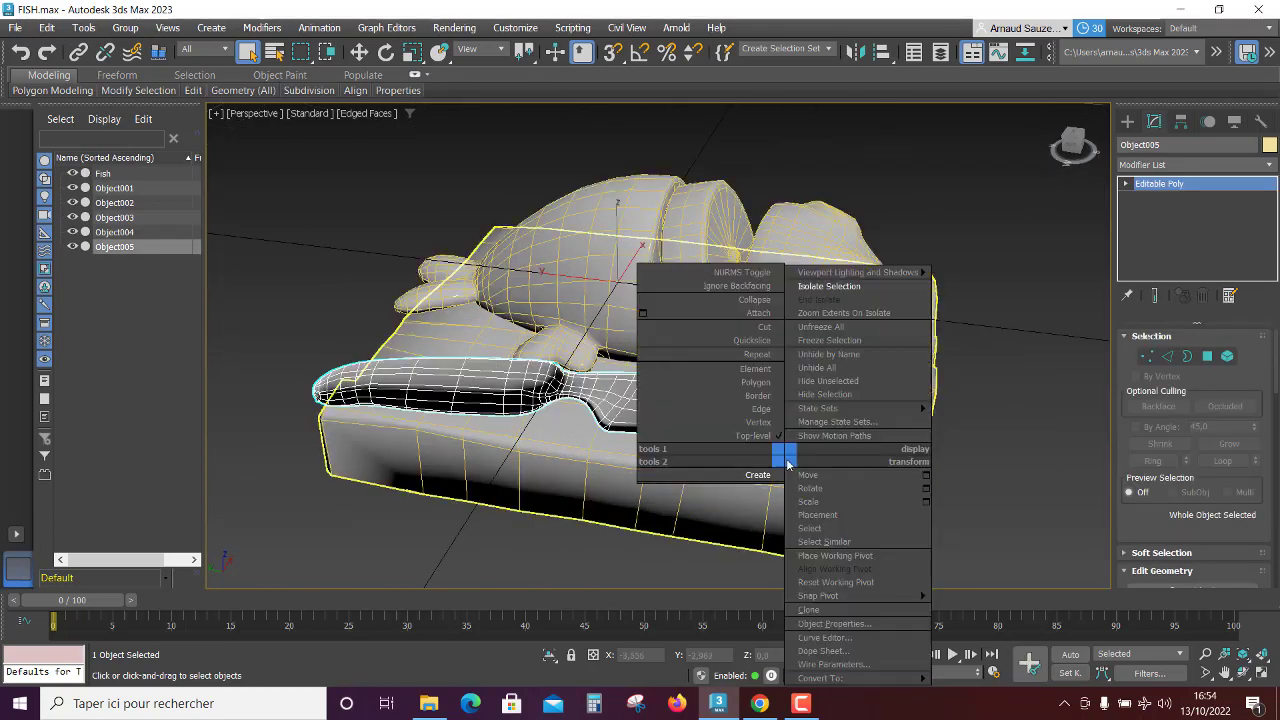
{"action": "left_click", "coordinate": [845, 287]}
{"action": "middle_click_drag", "start_coordinate": [830, 409], "coordinate": [816, 435], "text": "alt"}
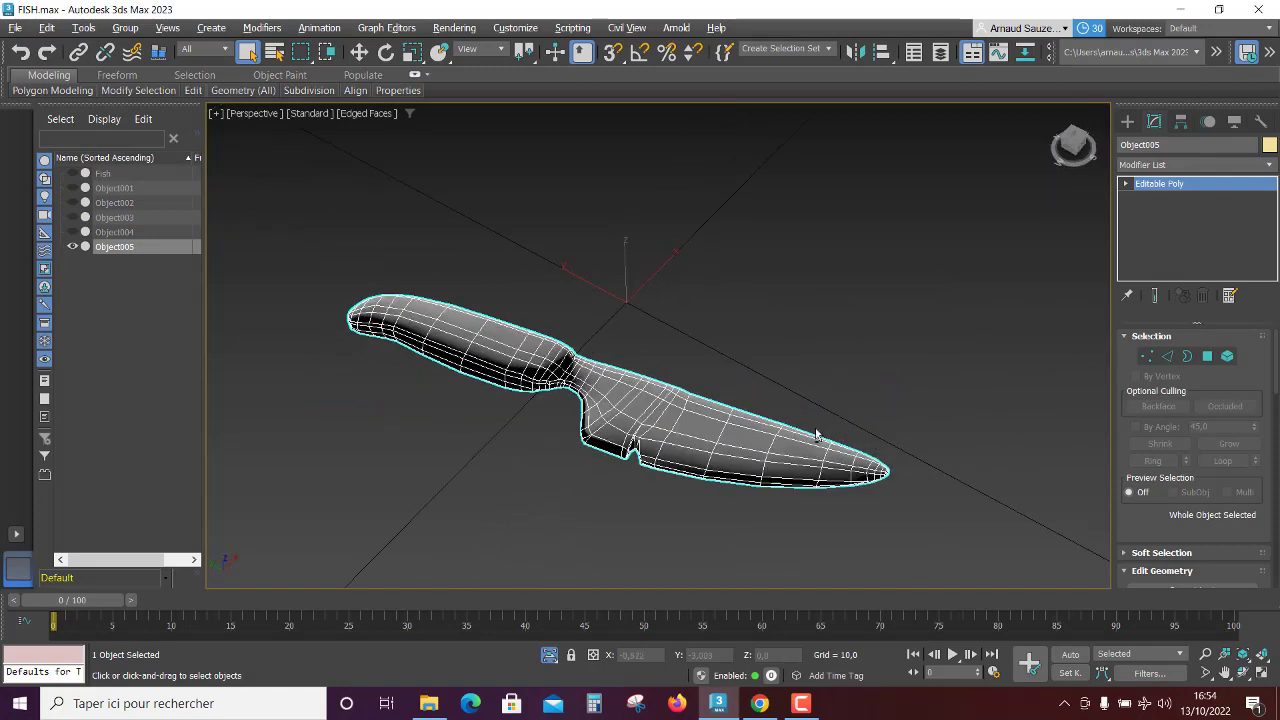
Step: Add an Unwrap UVW modifier to Object005, the knife
{"action": "left_click", "coordinate": [1188, 165]}
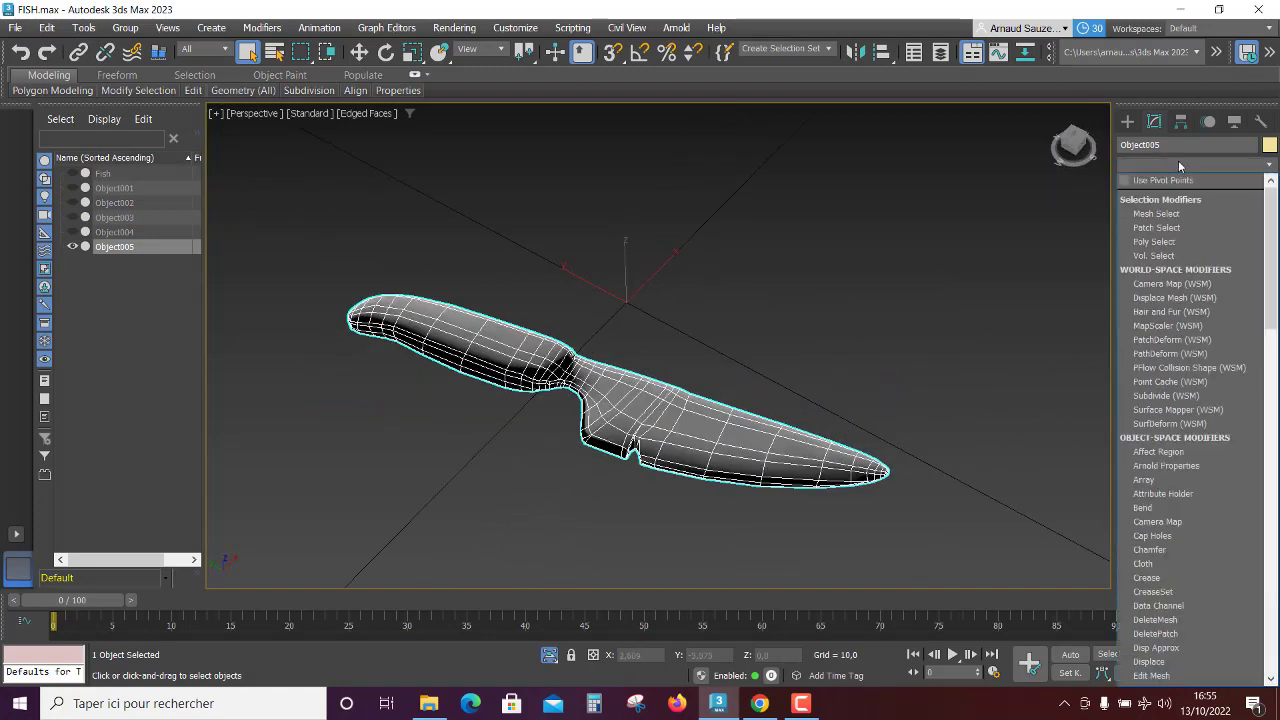
{"action": "scroll", "coordinate": [1176, 555], "scroll_direction": "down", "scroll_amount": 10}
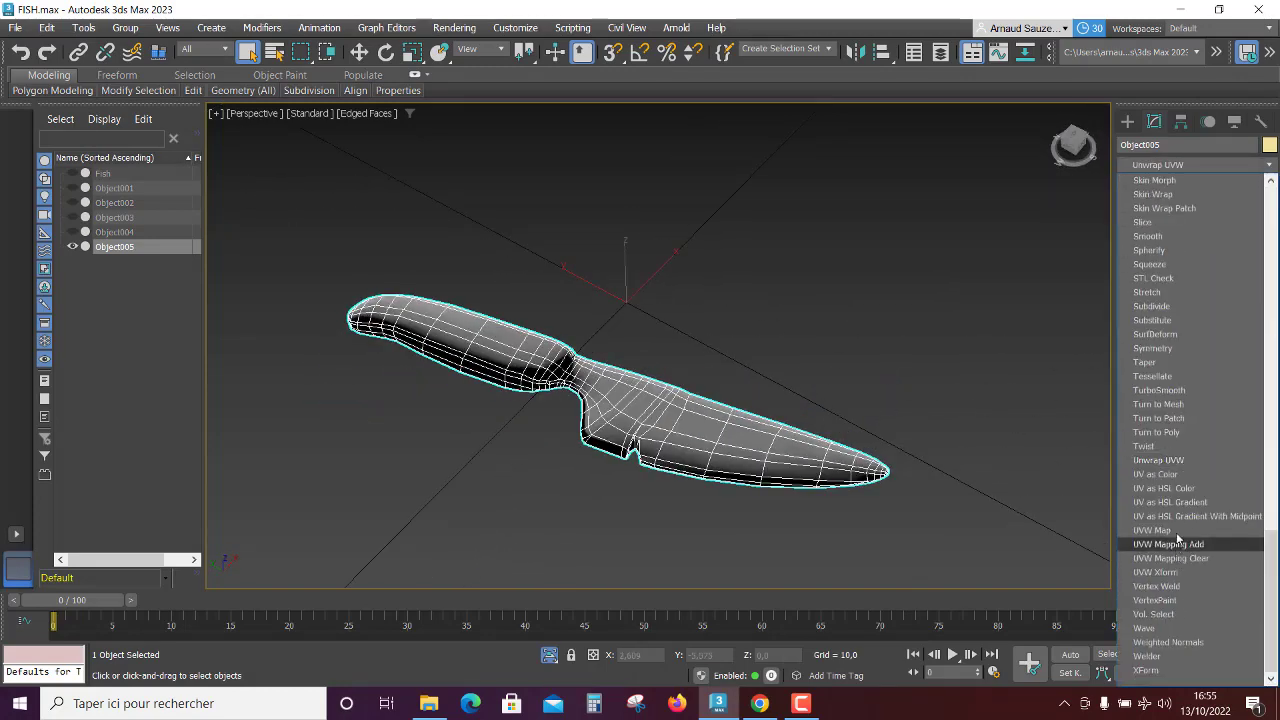
{"action": "left_click", "coordinate": [1150, 462]}
{"action": "middle_click_drag", "start_coordinate": [966, 521], "coordinate": [889, 537], "text": "alt"}
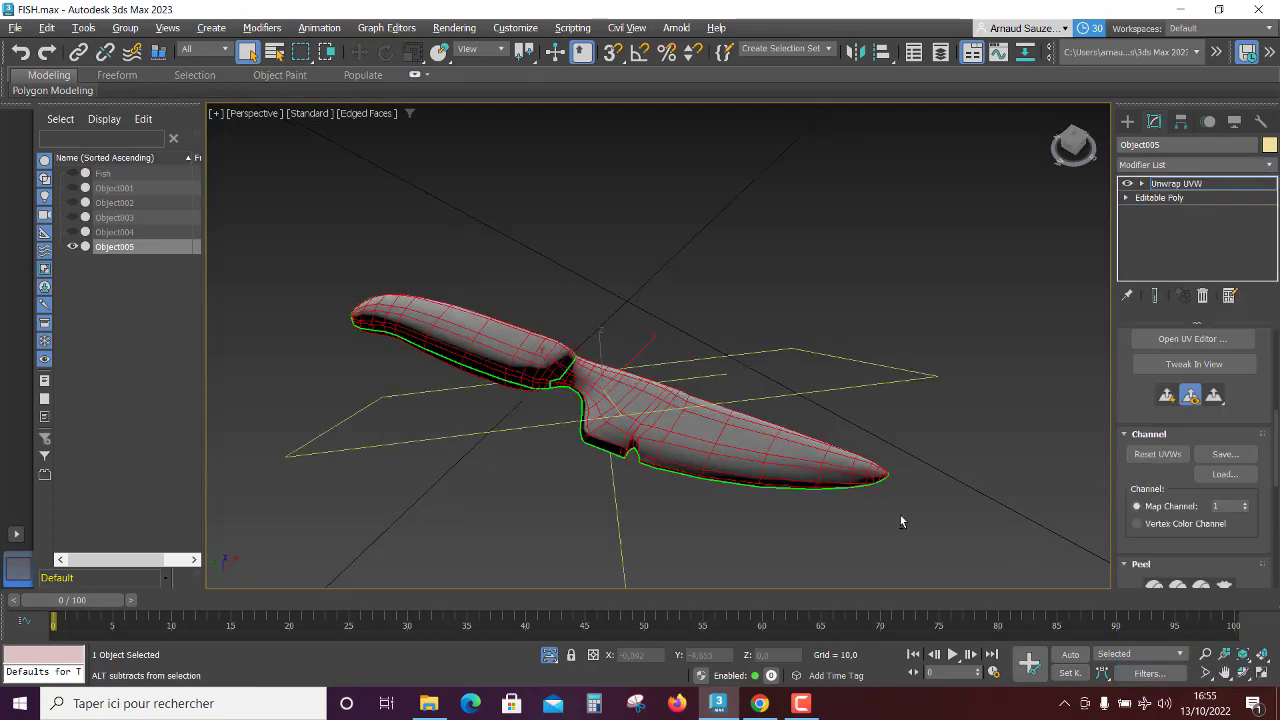
Step: Expand the Unwrap UVW modifier and switch to its Polygon sub-object level
{"action": "left_click", "coordinate": [1165, 396]}
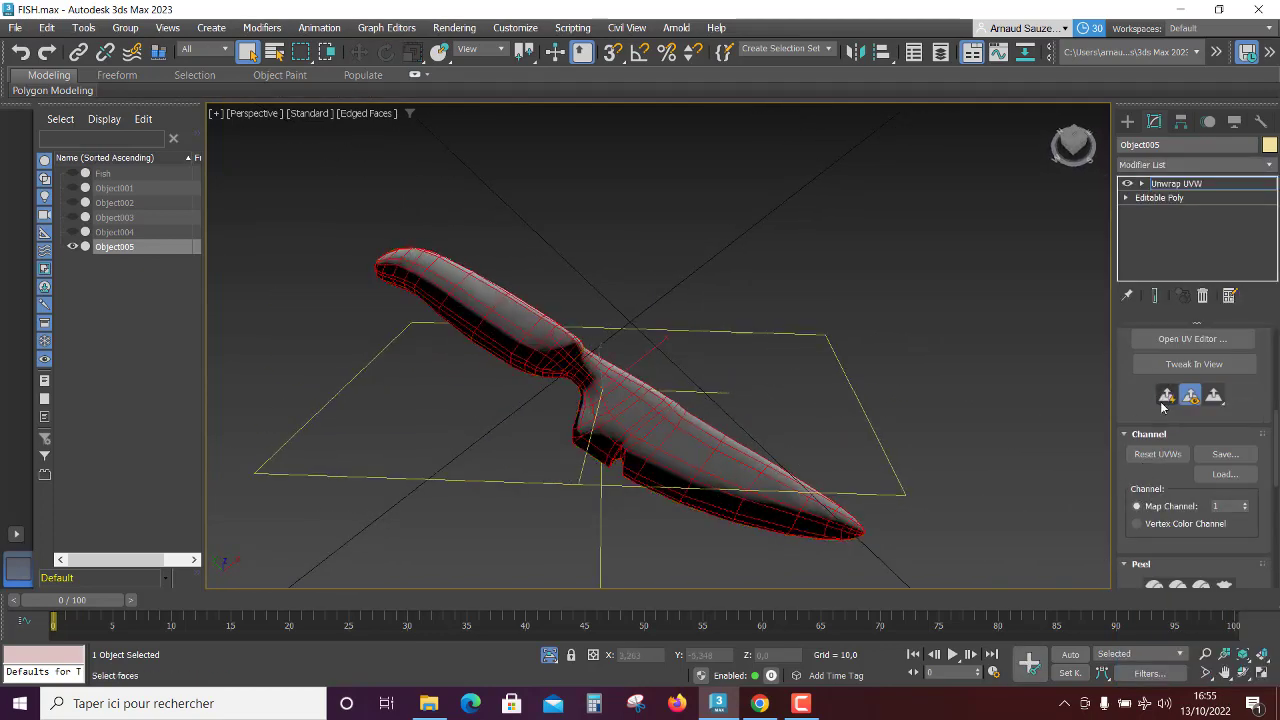
{"action": "mouse_move", "coordinate": [937, 559]}
{"action": "middle_mouse_down", "text": "alt"}
{"action": "mouse_move", "coordinate": [931, 514]}
{"action": "mouse_move", "coordinate": [911, 551]}
{"action": "mouse_move", "coordinate": [808, 560]}
{"action": "mouse_move", "coordinate": [854, 461]}
{"action": "mouse_move", "coordinate": [870, 482]}
{"action": "mouse_move", "coordinate": [837, 580]}
{"action": "mouse_move", "coordinate": [852, 584]}
{"action": "middle_mouse_up", "text": "alt"}
{"action": "mouse_move", "coordinate": [818, 483]}
{"action": "middle_mouse_down", "text": "alt"}
{"action": "mouse_move", "coordinate": [811, 503]}
{"action": "mouse_move", "coordinate": [811, 418]}
{"action": "middle_mouse_up", "text": "alt"}
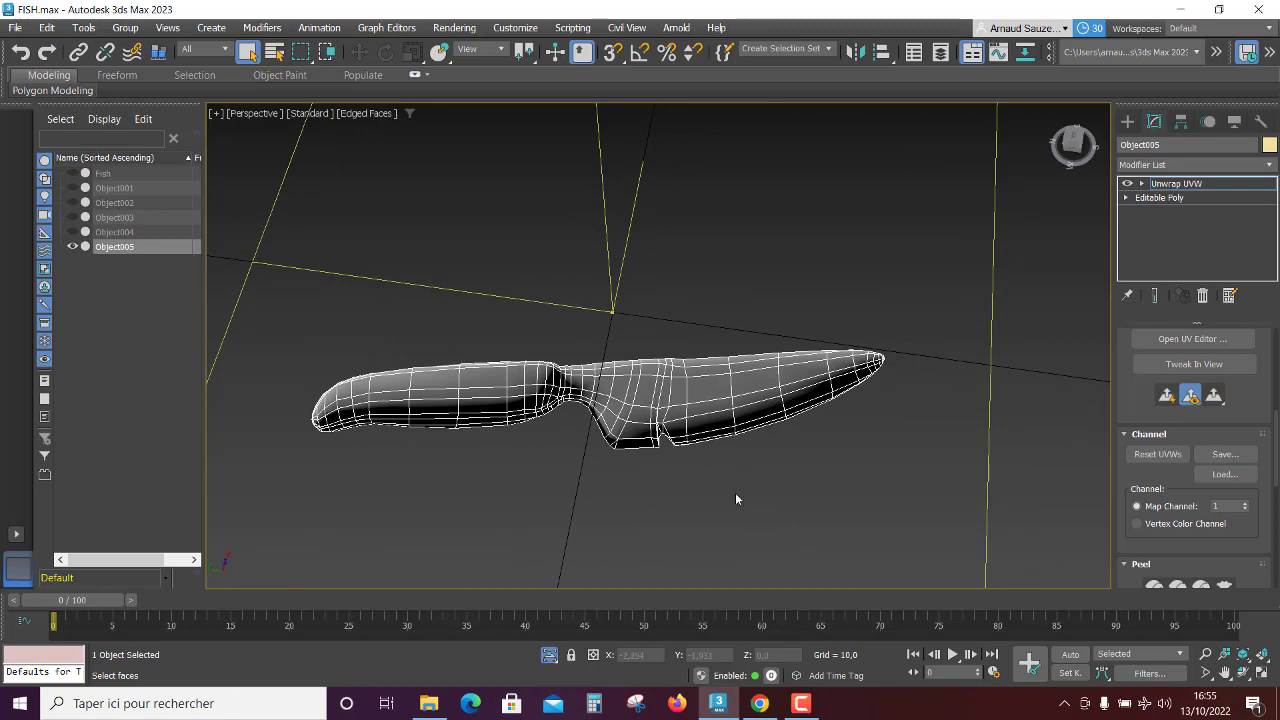
{"action": "left_click", "coordinate": [1141, 184]}
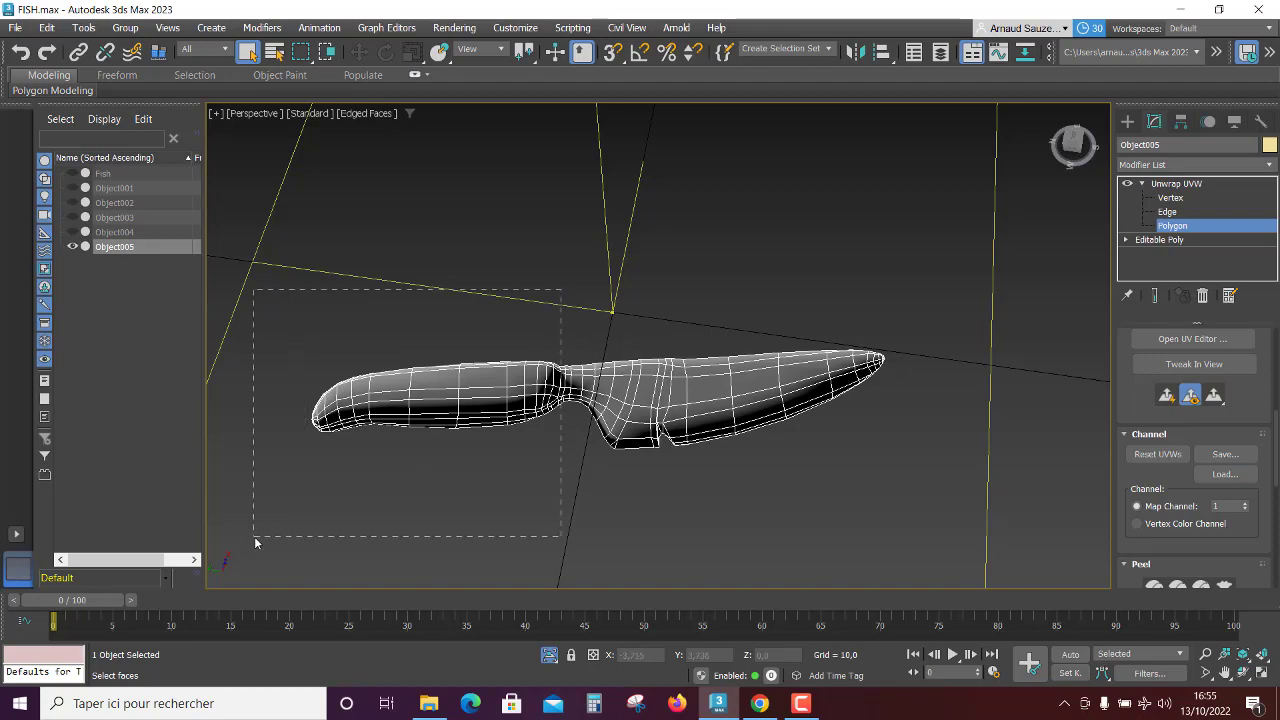
Step: Marquee-select the polygons of the knife handle
{"action": "left_click_drag", "start_coordinate": [255, 542], "coordinate": [255, 537]}
{"action": "mouse_move", "coordinate": [481, 503]}
{"action": "middle_mouse_down", "text": "alt"}
{"action": "mouse_move", "coordinate": [471, 286]}
{"action": "mouse_move", "coordinate": [451, 483]}
{"action": "middle_mouse_up", "text": "alt"}
{"action": "scroll", "coordinate": [1245, 398], "scroll_direction": "up", "scroll_amount": 2}
{"action": "scroll", "coordinate": [1245, 398], "scroll_direction": "up", "scroll_amount": 3}
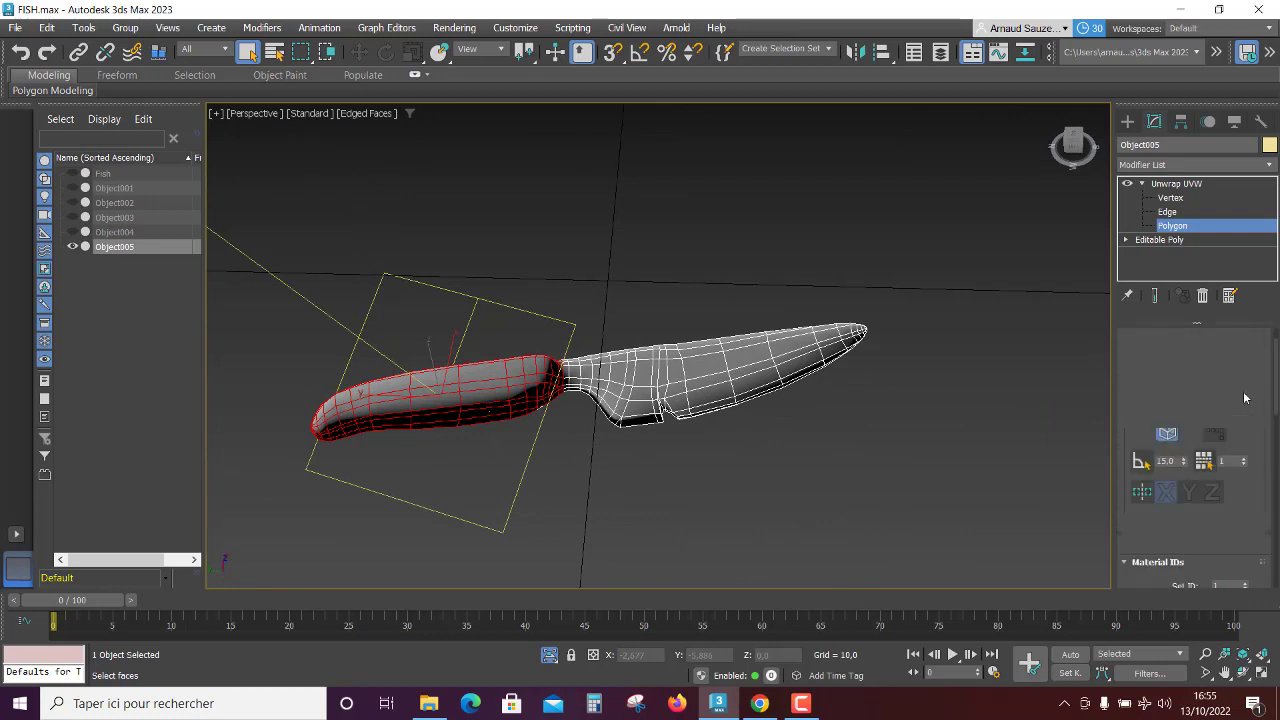
{"action": "scroll", "coordinate": [1210, 431], "scroll_direction": "up", "scroll_amount": 1}
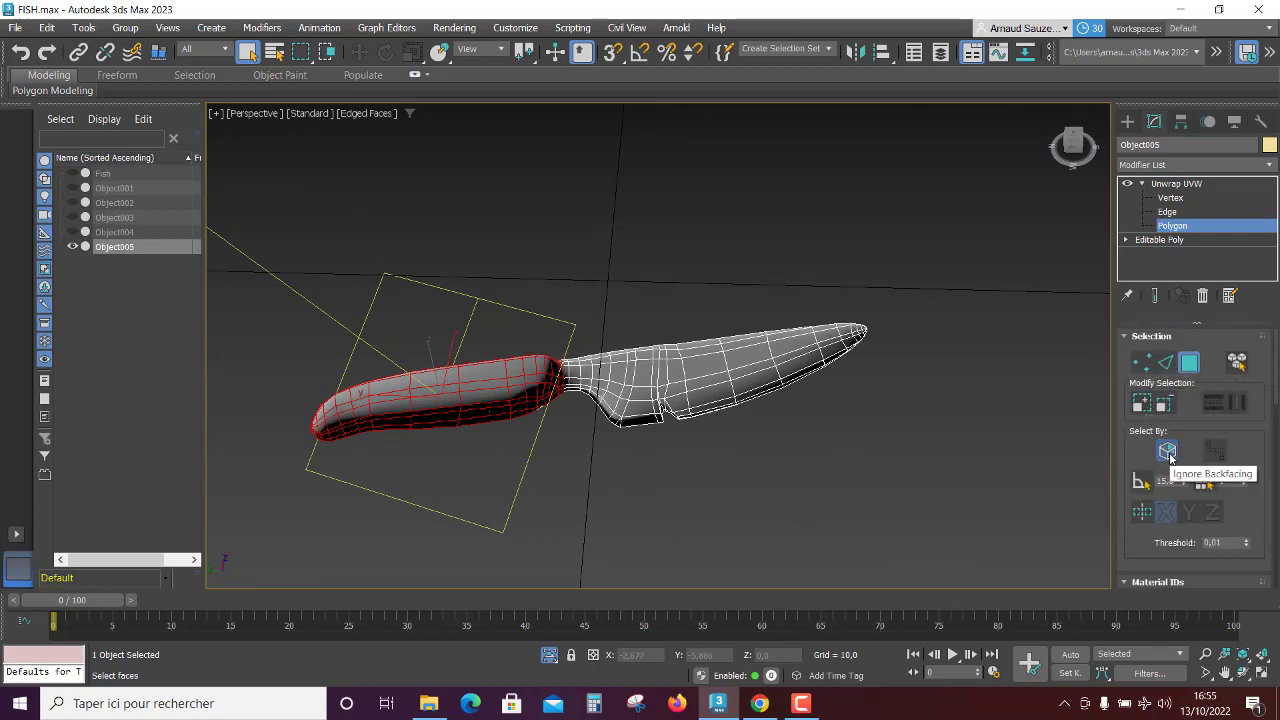
{"action": "mouse_move", "coordinate": [626, 502]}
{"action": "middle_mouse_down", "text": "alt"}
{"action": "mouse_move", "coordinate": [608, 495]}
{"action": "mouse_move", "coordinate": [602, 524]}
{"action": "middle_mouse_up", "text": "alt"}
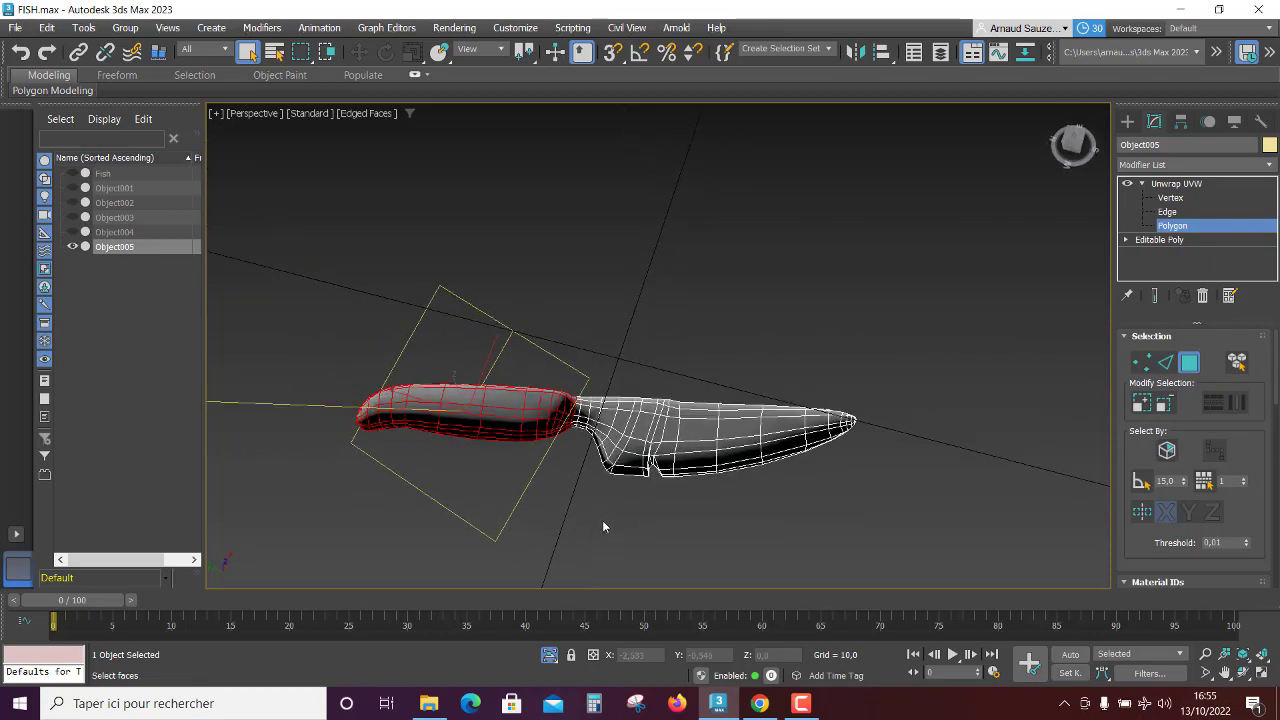
Step: Refine the handle polygon selection in a maximized Top view
{"action": "key", "text": "alt+w"}
{"action": "scroll", "coordinate": [418, 184], "scroll_direction": "up", "scroll_amount": 2}
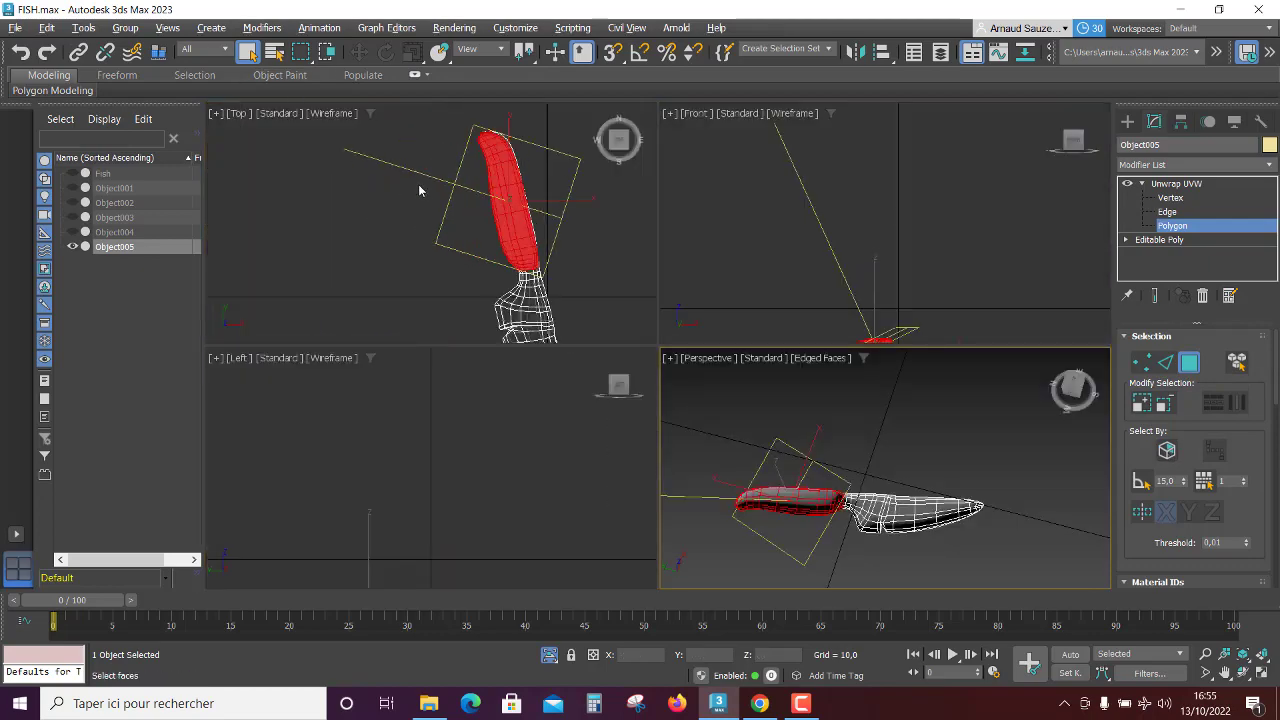
{"action": "key", "text": "alt+w"}
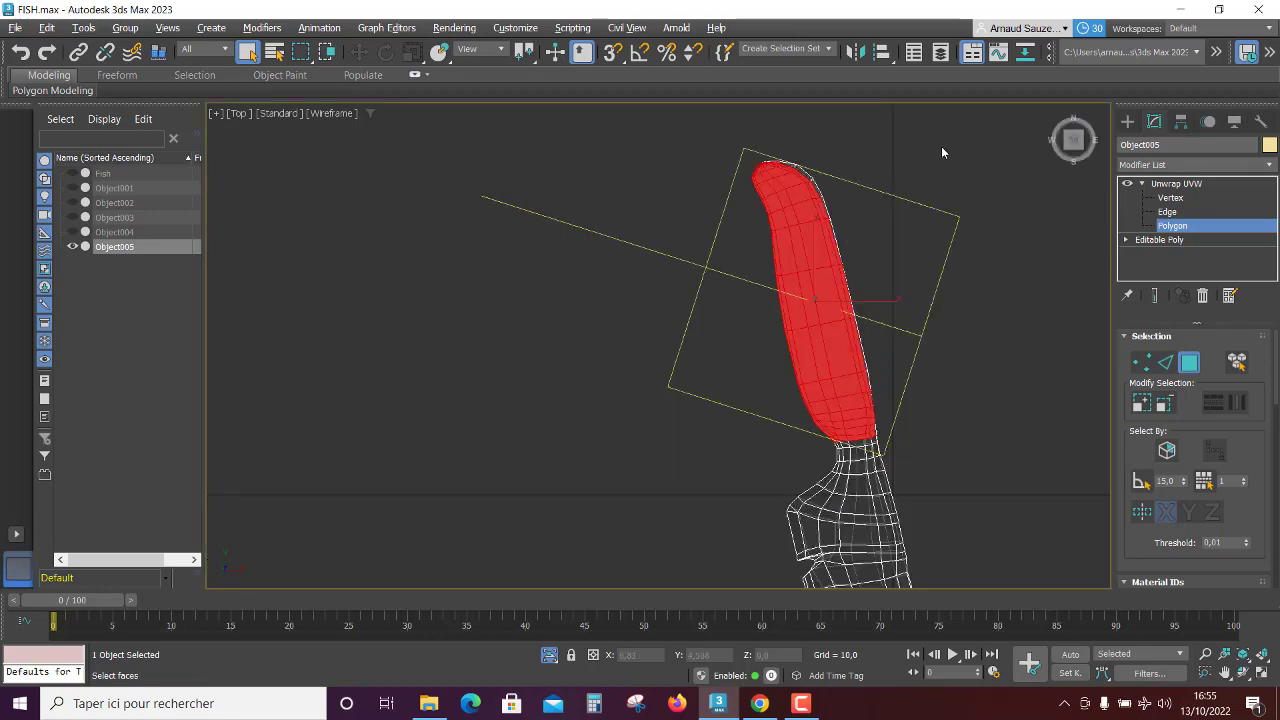
{"action": "left_click_drag", "start_coordinate": [673, 437], "coordinate": [673, 436]}
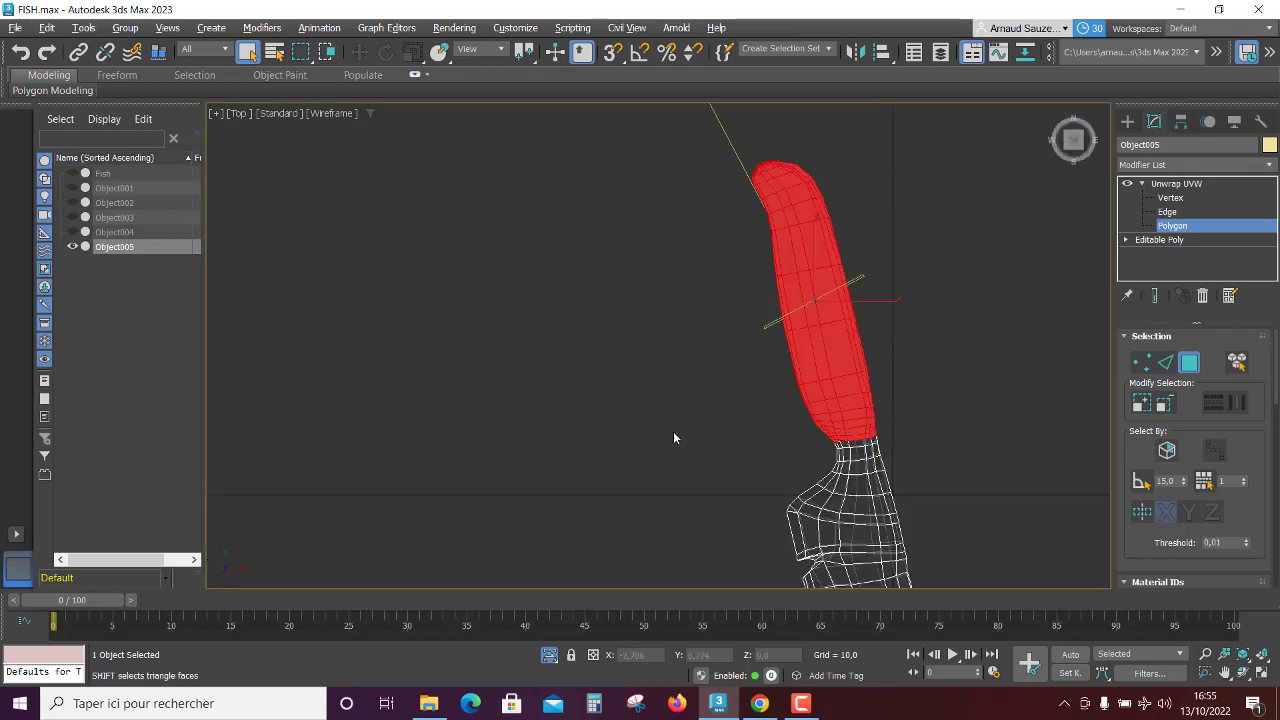
{"action": "key", "text": "alt+w"}
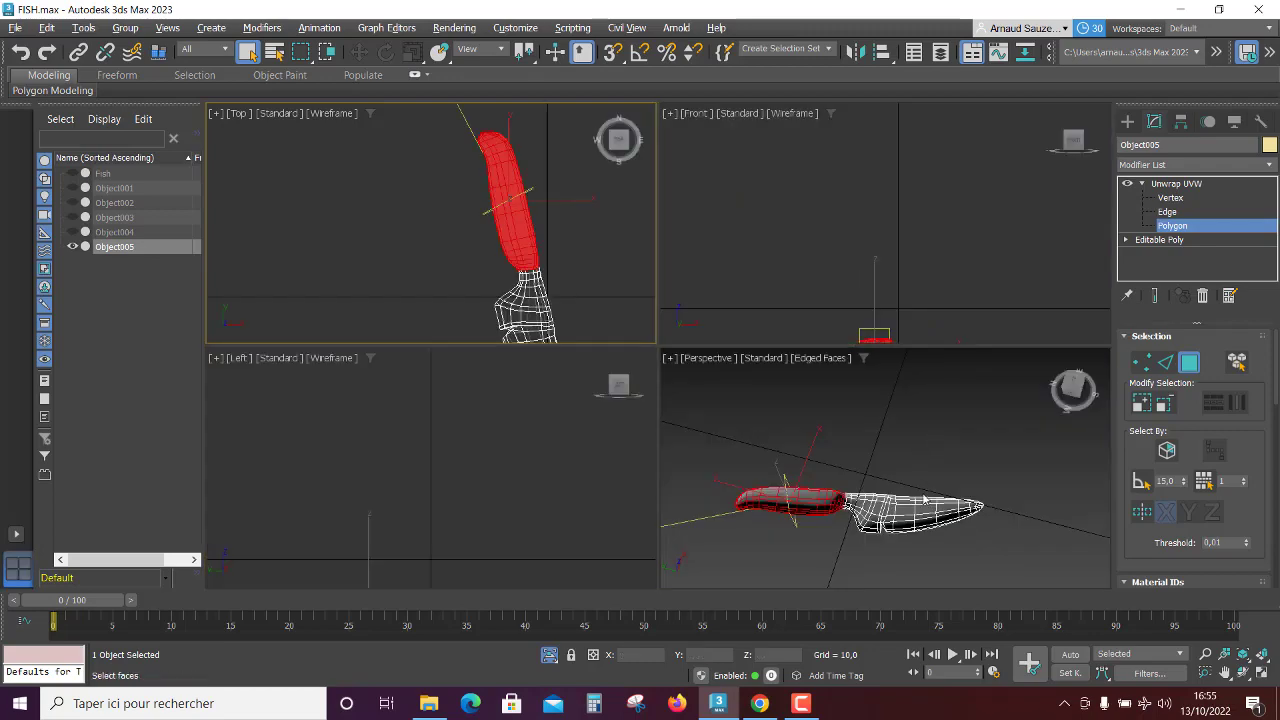
Step: Check the handle selection at the handle-blade junction in a maximized Perspective view
{"action": "key", "text": "alt+w"}
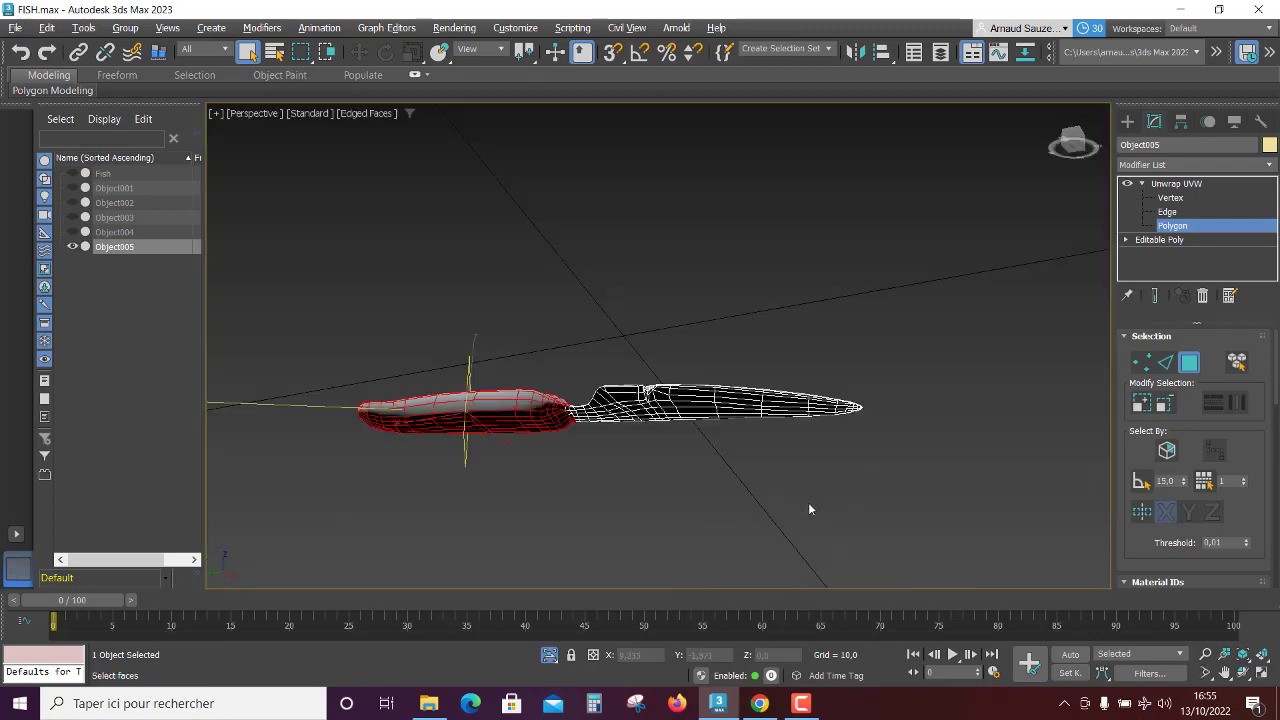
{"action": "scroll", "coordinate": [602, 465], "scroll_direction": "up", "scroll_amount": 3}
{"action": "scroll", "coordinate": [569, 399], "scroll_direction": "up", "scroll_amount": 3}
{"action": "scroll", "coordinate": [511, 319], "scroll_direction": "up", "scroll_amount": 3}
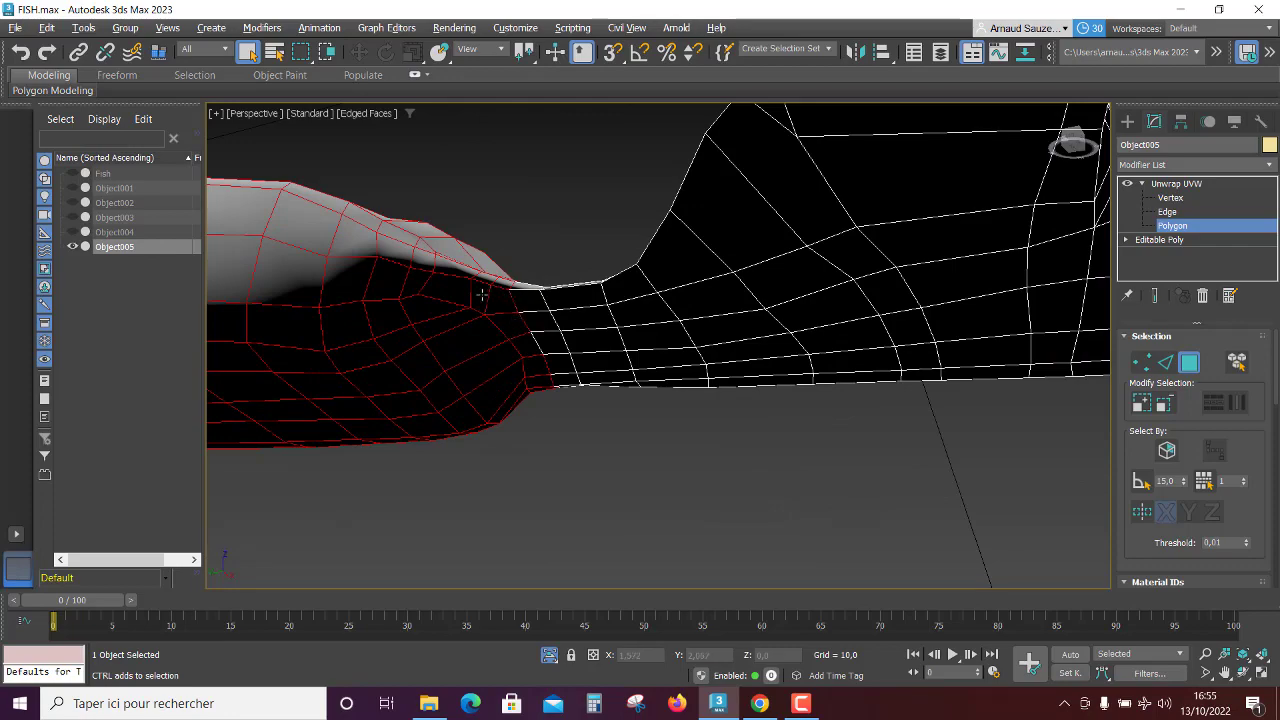
{"action": "mouse_move", "coordinate": [540, 366]}
{"action": "middle_mouse_down", "text": "alt"}
{"action": "mouse_move", "coordinate": [521, 341]}
{"action": "mouse_move", "coordinate": [531, 305]}
{"action": "mouse_move", "coordinate": [528, 386]}
{"action": "middle_mouse_up", "text": "alt"}
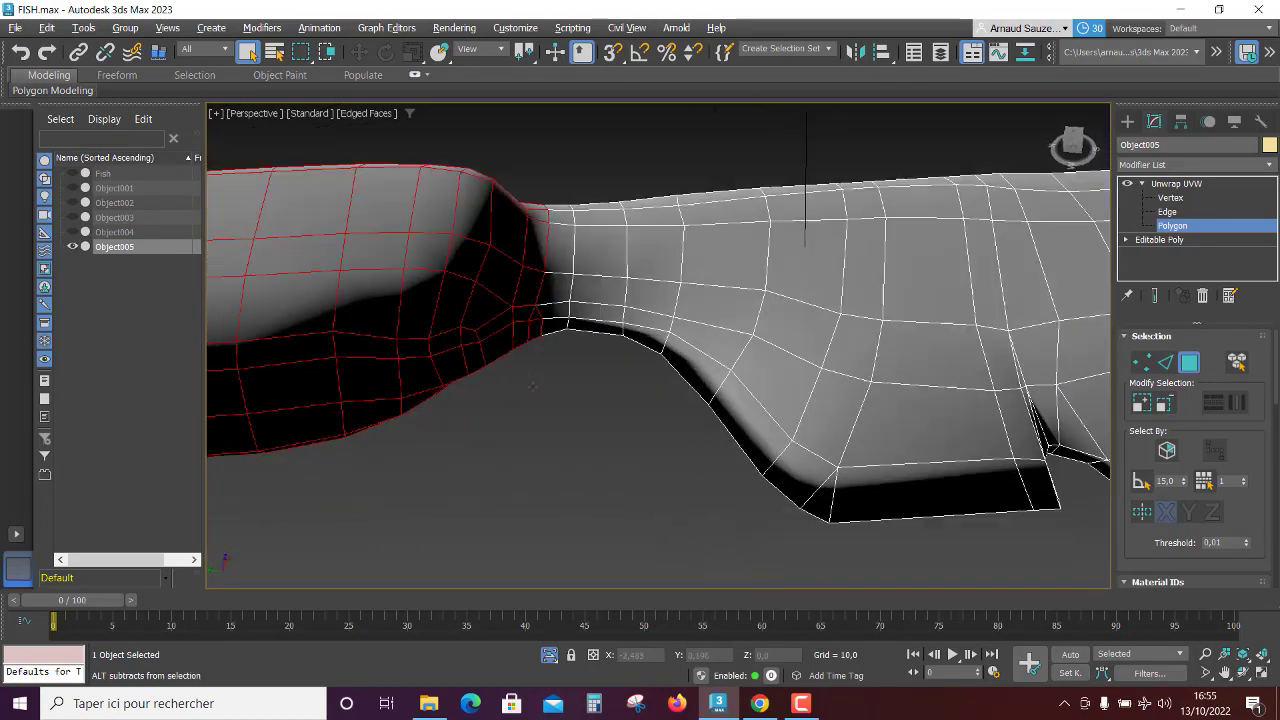
{"action": "scroll", "coordinate": [528, 386], "scroll_direction": "down", "scroll_amount": 4}
{"action": "scroll", "coordinate": [561, 433], "scroll_direction": "down", "scroll_amount": 3}
{"action": "middle_click_drag", "start_coordinate": [562, 429], "coordinate": [516, 424], "text": "alt"}
{"action": "scroll", "coordinate": [438, 390], "scroll_direction": "up", "scroll_amount": 5}
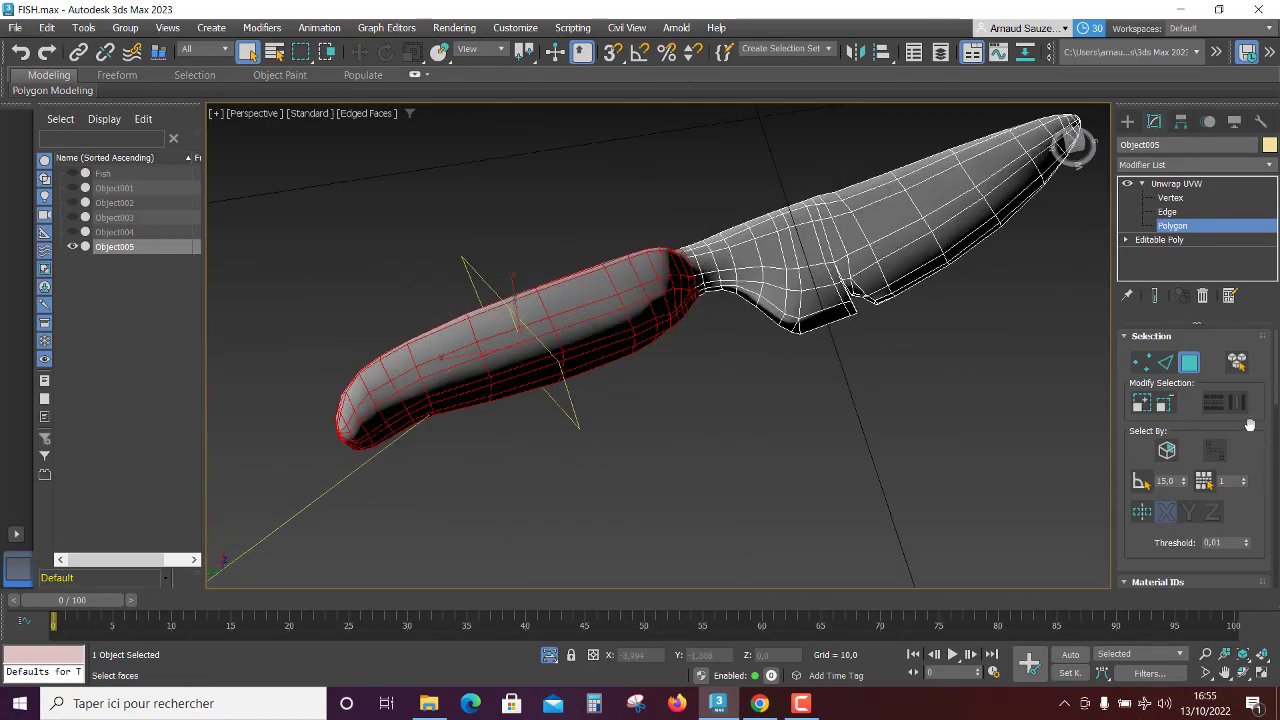
{"action": "scroll", "coordinate": [1252, 448], "scroll_direction": "down", "scroll_amount": 3}
{"action": "scroll", "coordinate": [1248, 483], "scroll_direction": "down", "scroll_amount": 3}
Step: Convert the handle polygon selection into a UV seam where handle meets blade
{"action": "left_click", "coordinate": [1166, 417]}
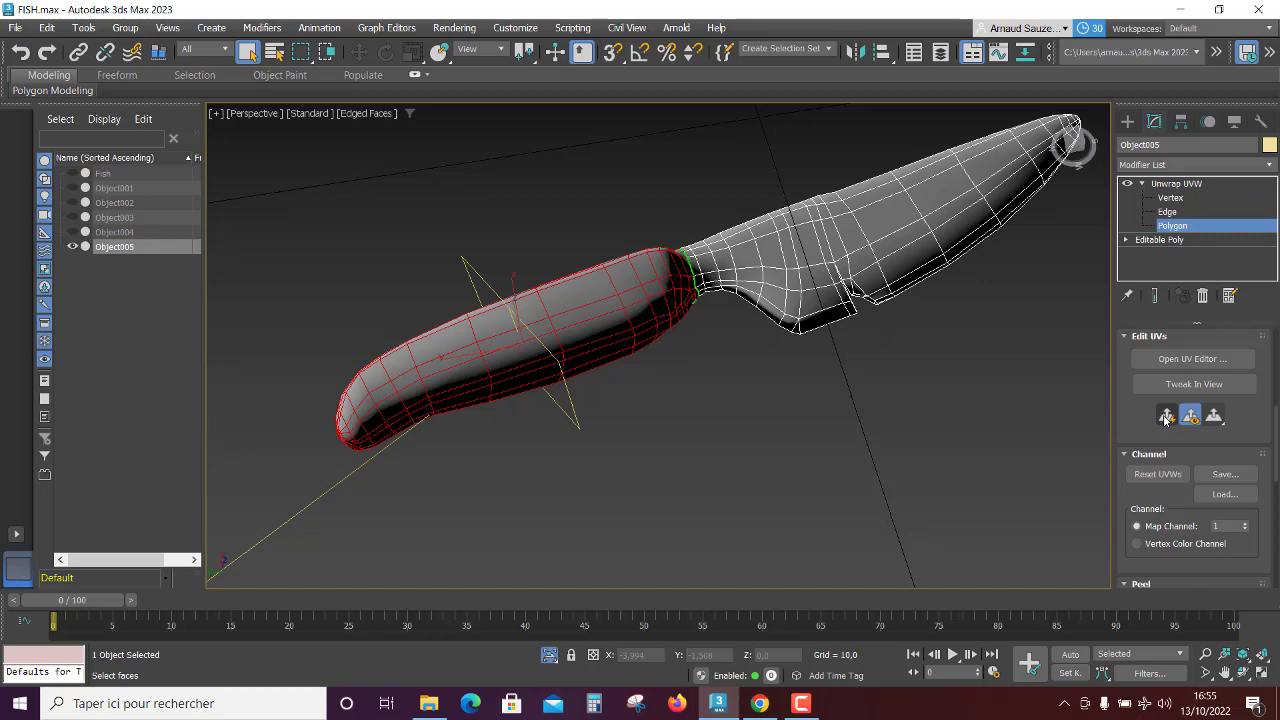
{"action": "middle_click_drag", "start_coordinate": [1036, 458], "coordinate": [760, 420], "text": "alt"}
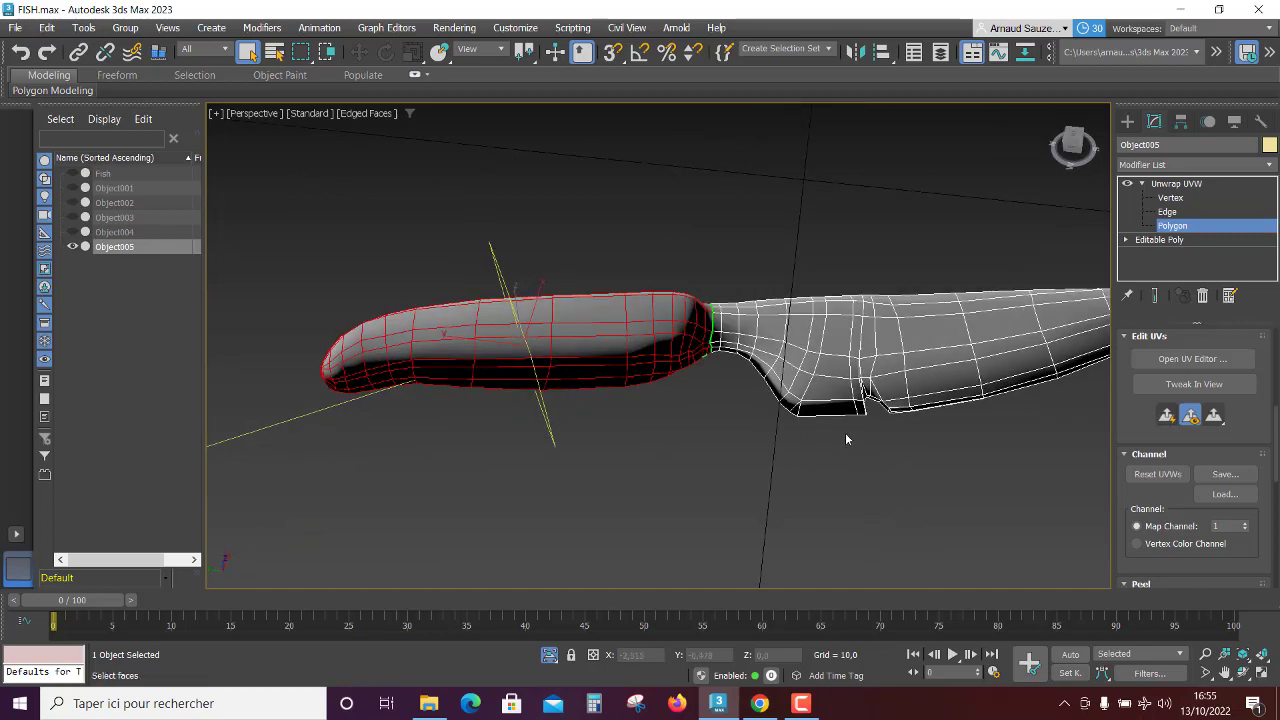
{"action": "scroll", "coordinate": [845, 432], "scroll_direction": "down", "scroll_amount": 2}
{"action": "middle_click_drag", "start_coordinate": [898, 471], "coordinate": [846, 415], "text": "alt"}
{"action": "scroll", "coordinate": [846, 415], "scroll_direction": "up", "scroll_amount": 4}
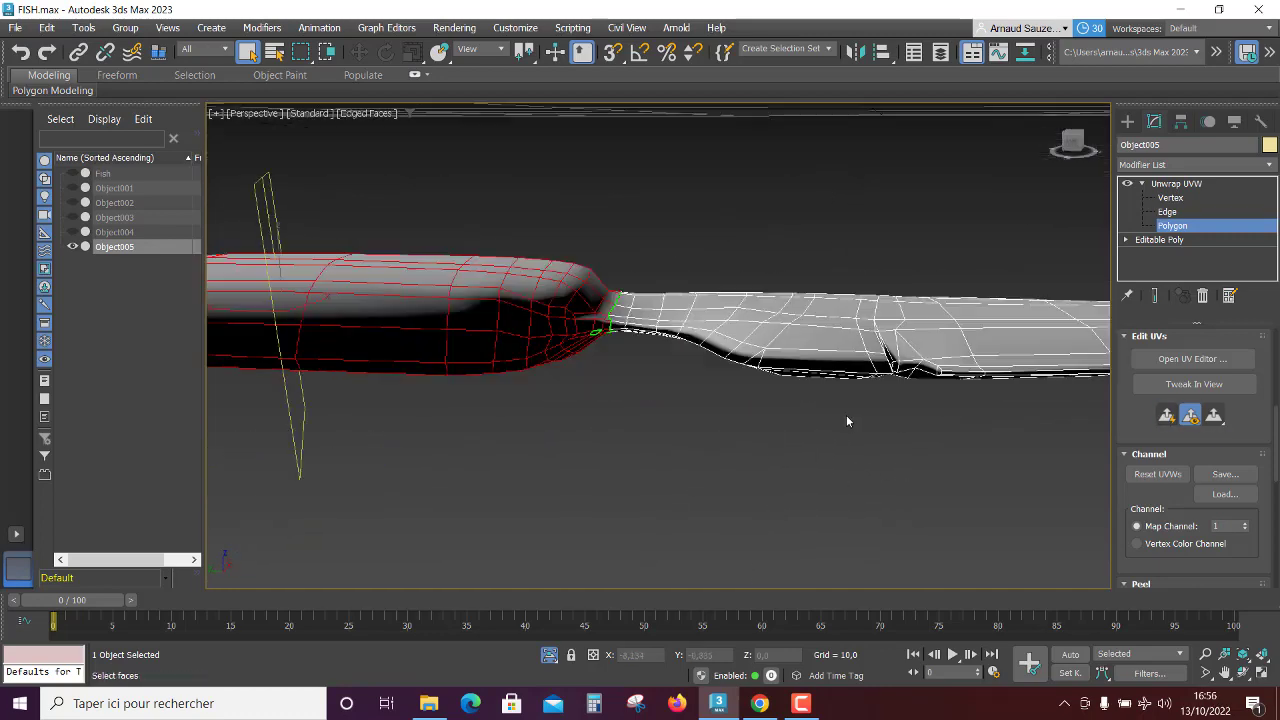
{"action": "mouse_move", "coordinate": [777, 443]}
{"action": "middle_mouse_down", "text": "alt"}
{"action": "mouse_move", "coordinate": [777, 486]}
{"action": "mouse_move", "coordinate": [749, 414]}
{"action": "mouse_move", "coordinate": [783, 446]}
{"action": "mouse_move", "coordinate": [721, 517]}
{"action": "mouse_move", "coordinate": [784, 486]}
{"action": "mouse_move", "coordinate": [777, 458]}
{"action": "middle_mouse_up", "text": "alt"}
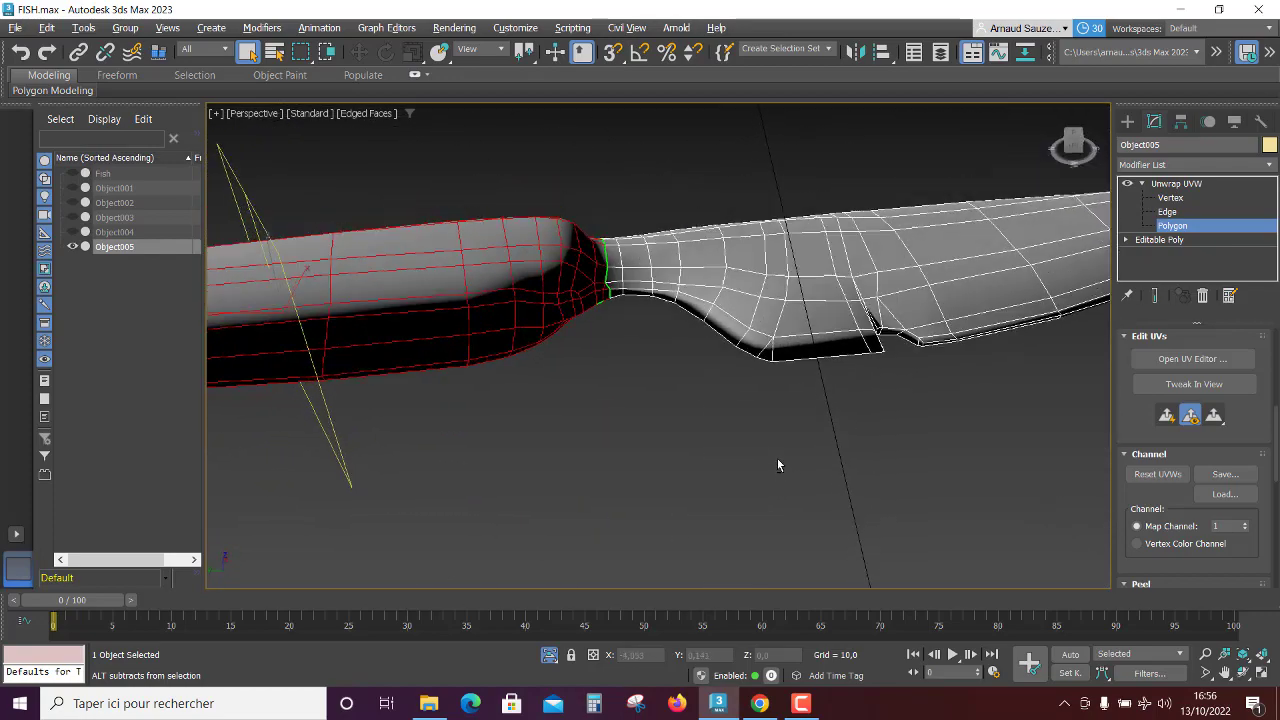
Step: Clear the polygon selection so no knife faces remain selected
{"action": "scroll", "coordinate": [677, 462], "scroll_direction": "up", "scroll_amount": 3}
{"action": "scroll", "coordinate": [677, 463], "scroll_direction": "down", "scroll_amount": 3}
{"action": "mouse_move", "coordinate": [681, 493]}
{"action": "middle_mouse_down", "text": "alt"}
{"action": "mouse_move", "coordinate": [674, 469]}
{"action": "mouse_move", "coordinate": [670, 485]}
{"action": "mouse_move", "coordinate": [489, 374]}
{"action": "middle_mouse_up", "text": "alt"}
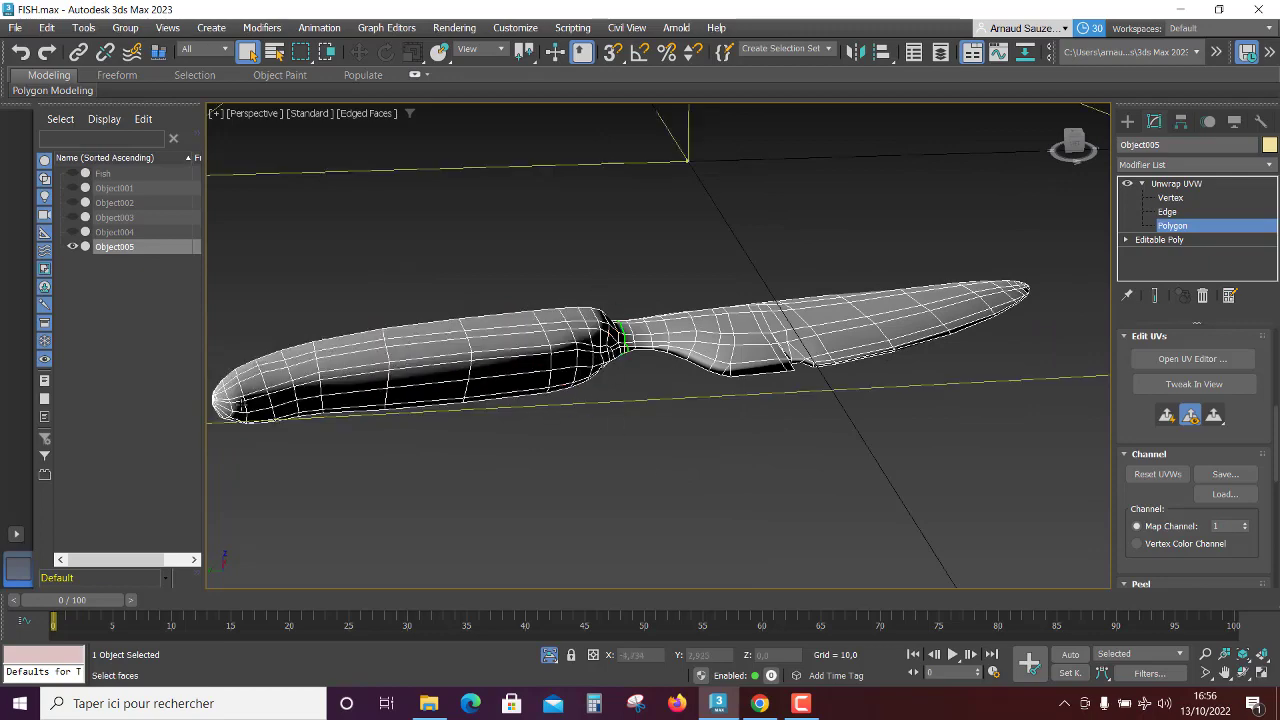
{"action": "mouse_move", "coordinate": [492, 469]}
{"action": "middle_mouse_down", "text": "alt"}
{"action": "mouse_move", "coordinate": [618, 472]}
{"action": "mouse_move", "coordinate": [589, 477]}
{"action": "mouse_move", "coordinate": [831, 514]}
{"action": "mouse_move", "coordinate": [837, 474]}
{"action": "mouse_move", "coordinate": [850, 518]}
{"action": "mouse_move", "coordinate": [837, 499]}
{"action": "middle_mouse_up", "text": "alt"}
{"action": "scroll", "coordinate": [609, 480], "scroll_direction": "up", "scroll_amount": 3}
{"action": "scroll", "coordinate": [620, 487], "scroll_direction": "up", "scroll_amount": 2}
{"action": "key", "text": "ctrl+a"}
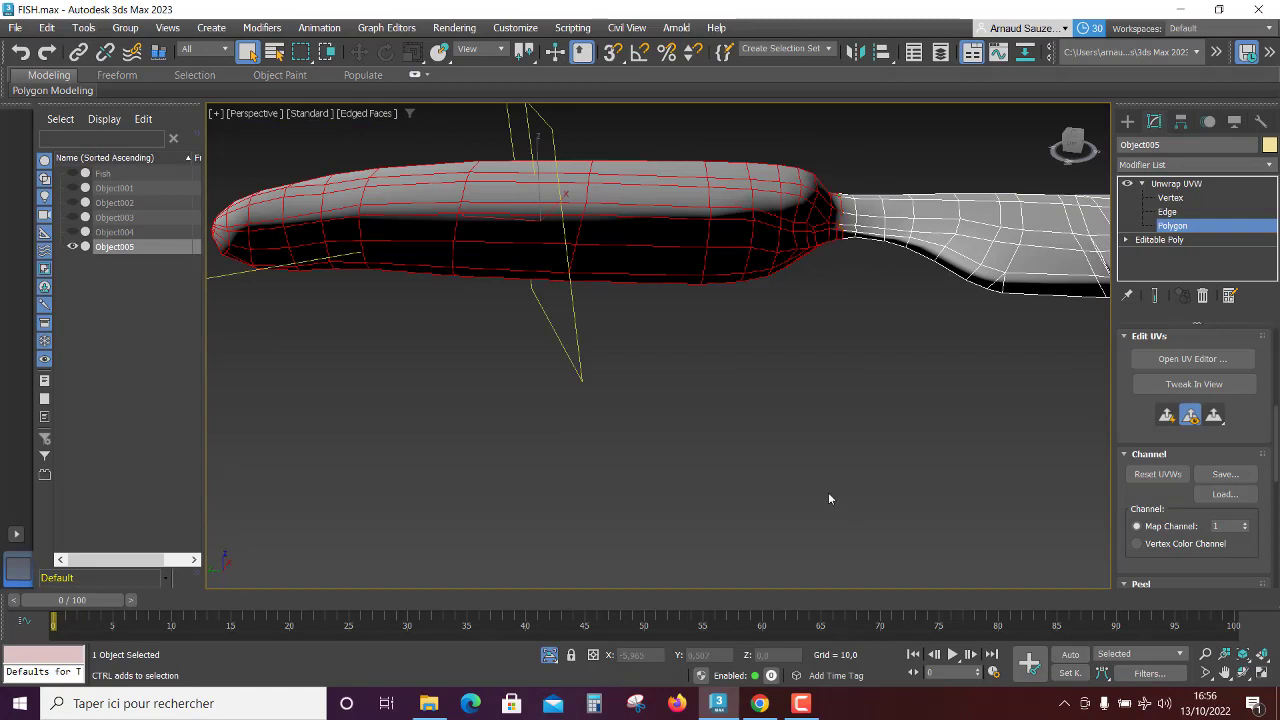
{"action": "left_click", "coordinate": [844, 491]}
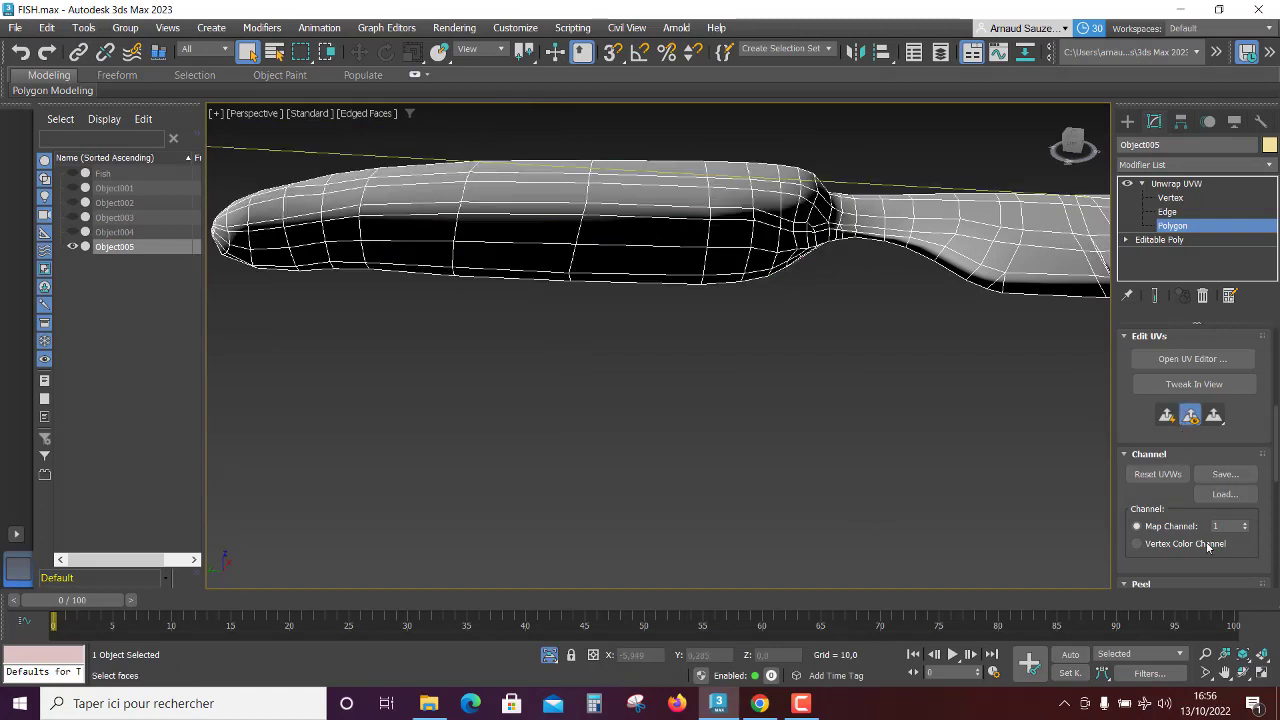
Step: Start a point-to-point seam at the knife's bolster
{"action": "scroll", "coordinate": [1208, 545], "scroll_direction": "down", "scroll_amount": 2}
{"action": "scroll", "coordinate": [1200, 540], "scroll_direction": "down", "scroll_amount": 2}
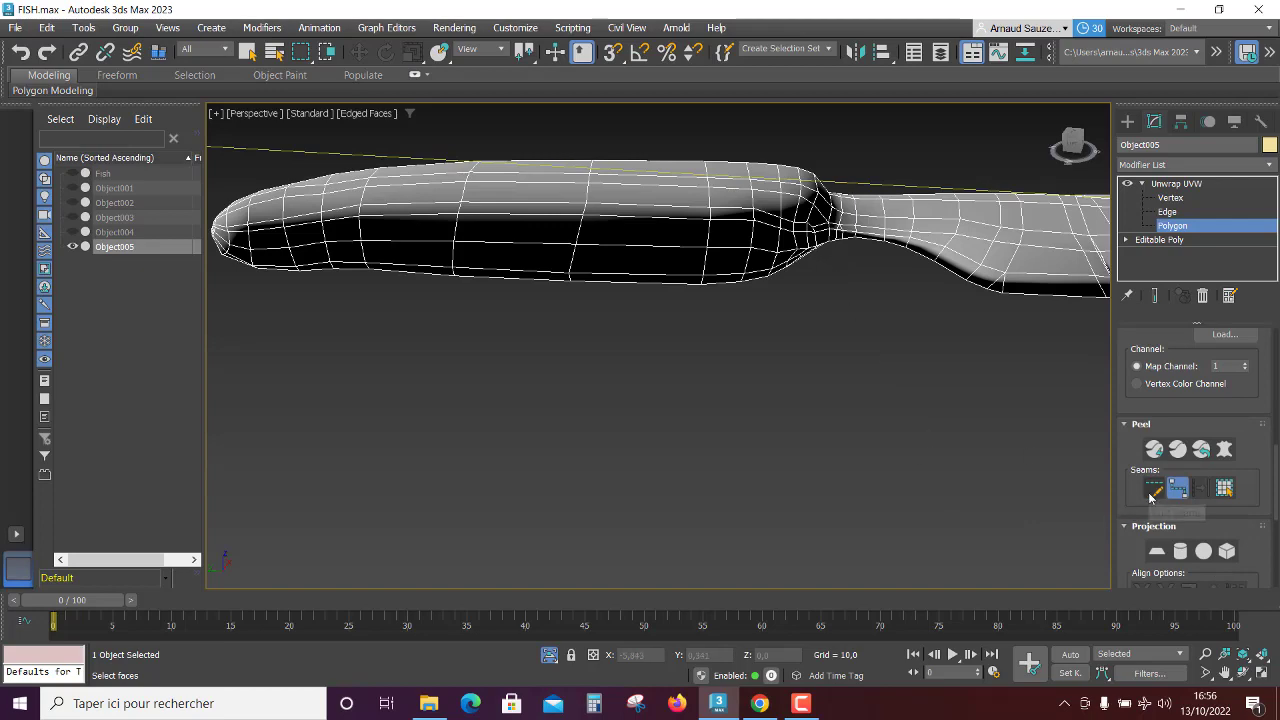
{"action": "middle_click_drag", "start_coordinate": [781, 332], "coordinate": [736, 302], "text": "alt"}
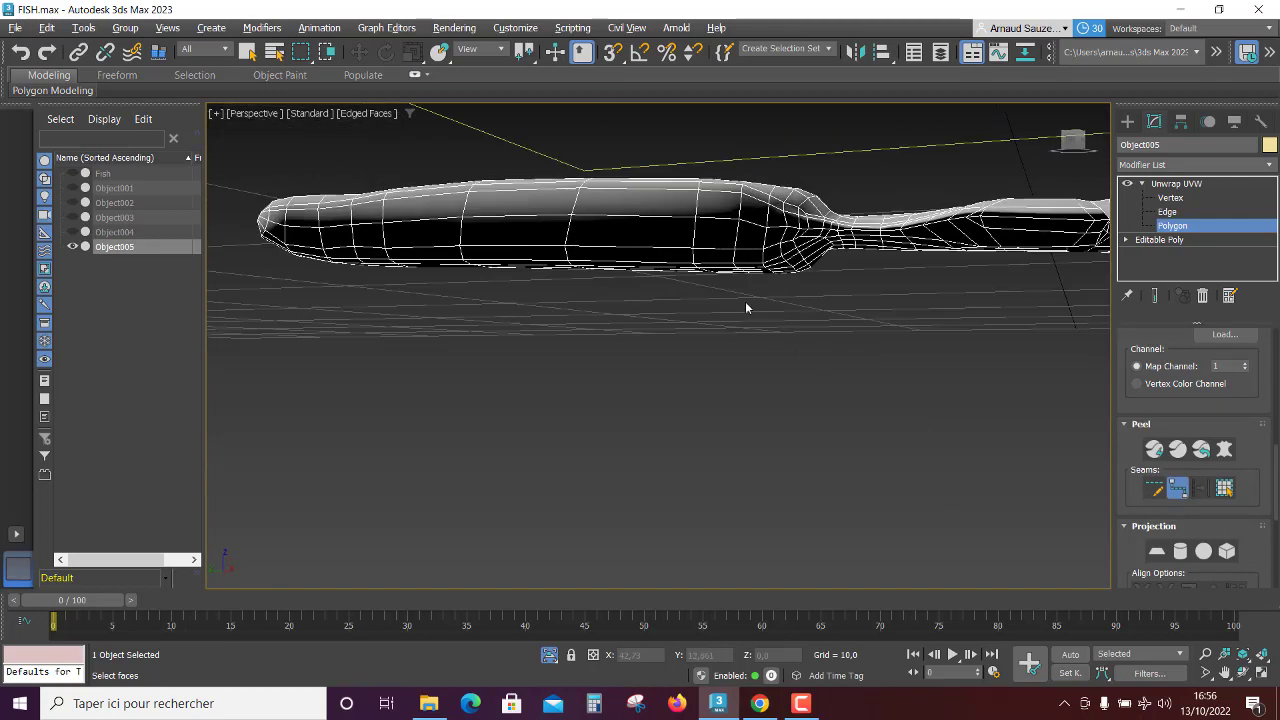
{"action": "mouse_move", "coordinate": [763, 257]}
{"action": "middle_mouse_down", "text": "alt"}
{"action": "mouse_move", "coordinate": [777, 257]}
{"action": "mouse_move", "coordinate": [785, 314]}
{"action": "mouse_move", "coordinate": [751, 357]}
{"action": "mouse_move", "coordinate": [780, 237]}
{"action": "mouse_move", "coordinate": [763, 277]}
{"action": "mouse_move", "coordinate": [827, 374]}
{"action": "mouse_move", "coordinate": [700, 400]}
{"action": "middle_mouse_up", "text": "alt"}
{"action": "scroll", "coordinate": [627, 419], "scroll_direction": "up", "scroll_amount": 5}
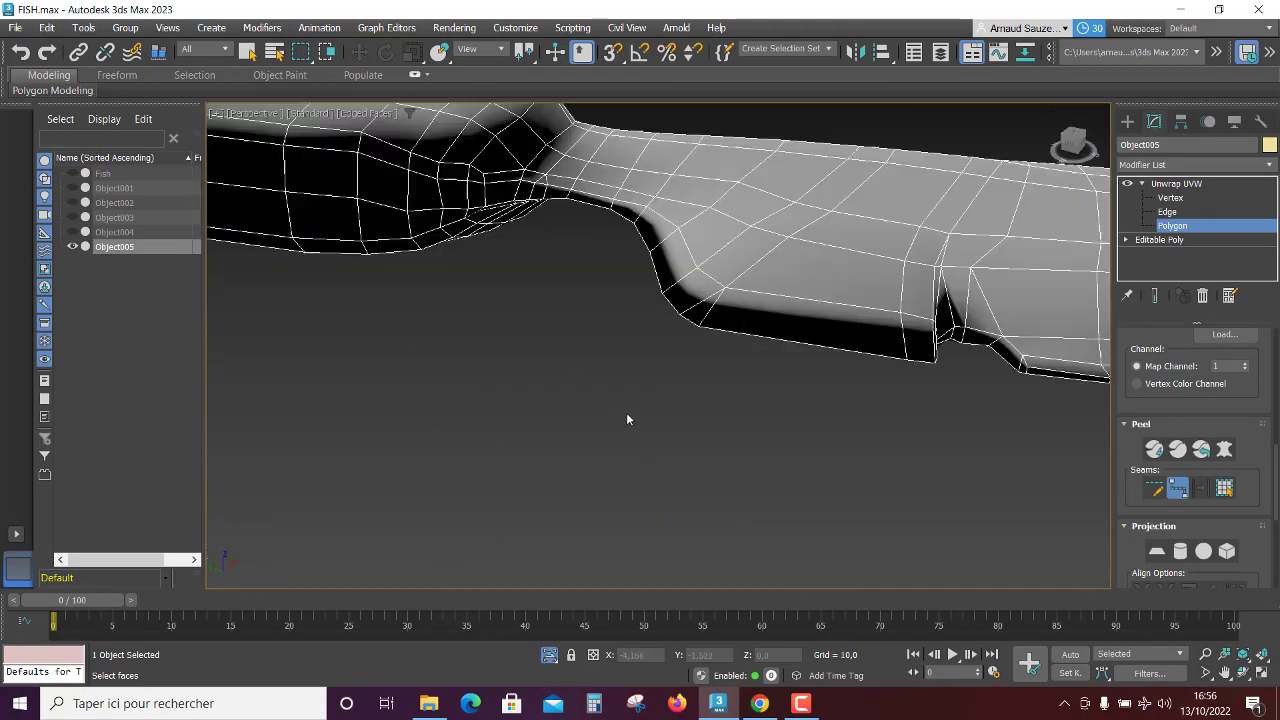
{"action": "mouse_move", "coordinate": [413, 266]}
{"action": "middle_mouse_down", "text": "alt"}
{"action": "mouse_move", "coordinate": [457, 249]}
{"action": "mouse_move", "coordinate": [486, 277]}
{"action": "mouse_move", "coordinate": [505, 225]}
{"action": "middle_mouse_up", "text": "alt"}
{"action": "left_click", "coordinate": [507, 229]}
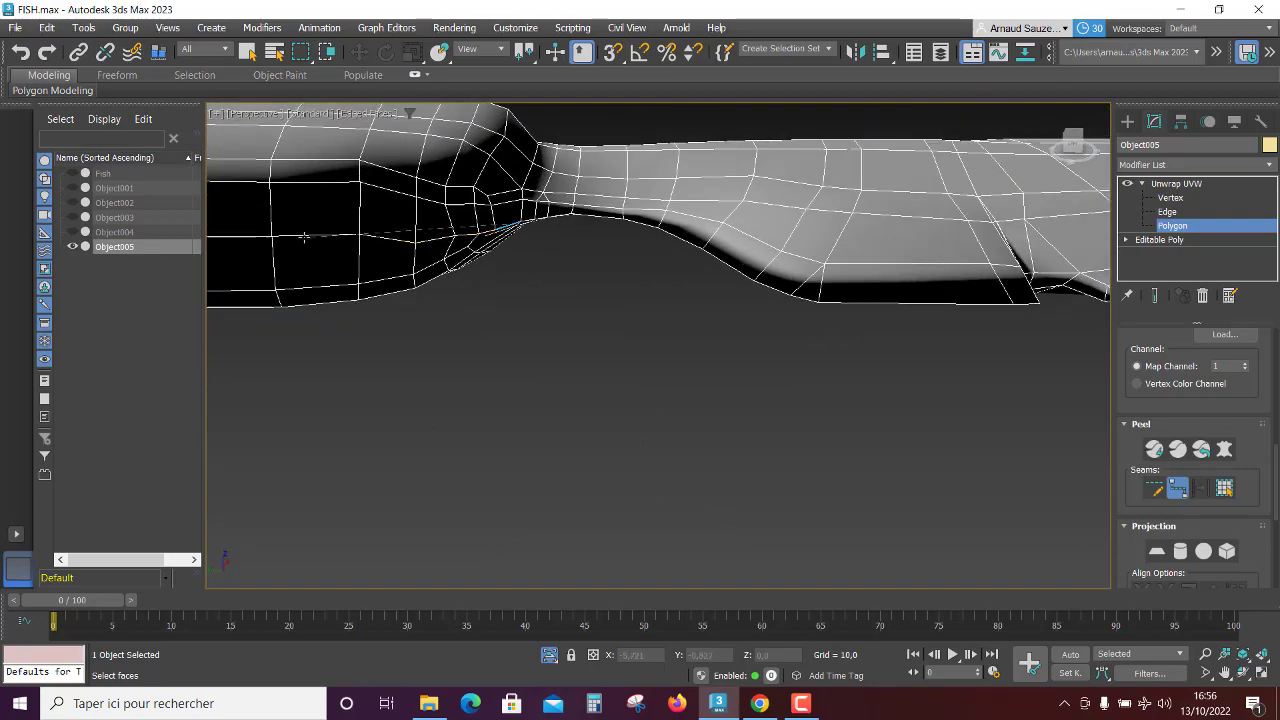
Step: Add a seam point partway along the underside of the handle
{"action": "mouse_move", "coordinate": [380, 378]}
{"action": "middle_mouse_down", "text": "alt"}
{"action": "mouse_move", "coordinate": [430, 387]}
{"action": "mouse_move", "coordinate": [423, 400]}
{"action": "middle_mouse_up", "text": "alt"}
{"action": "scroll", "coordinate": [423, 400], "scroll_direction": "down", "scroll_amount": 3}
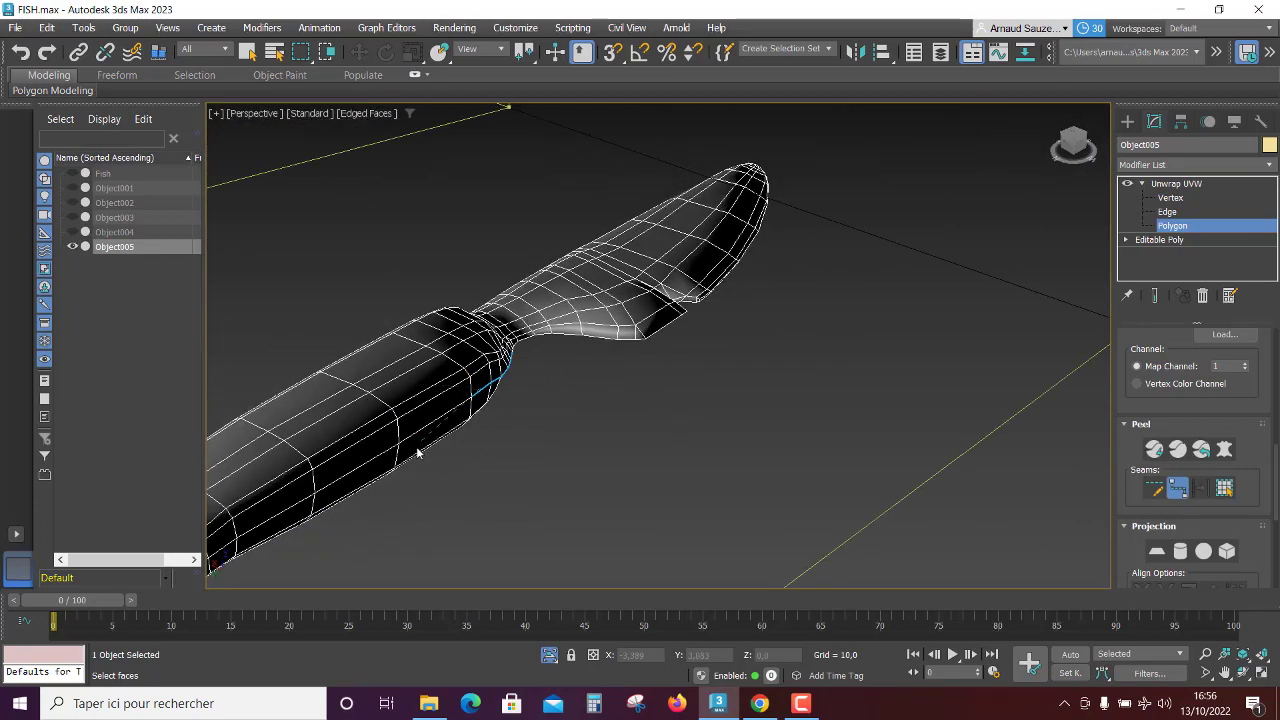
{"action": "middle_click_drag", "start_coordinate": [423, 449], "coordinate": [452, 425], "text": "alt"}
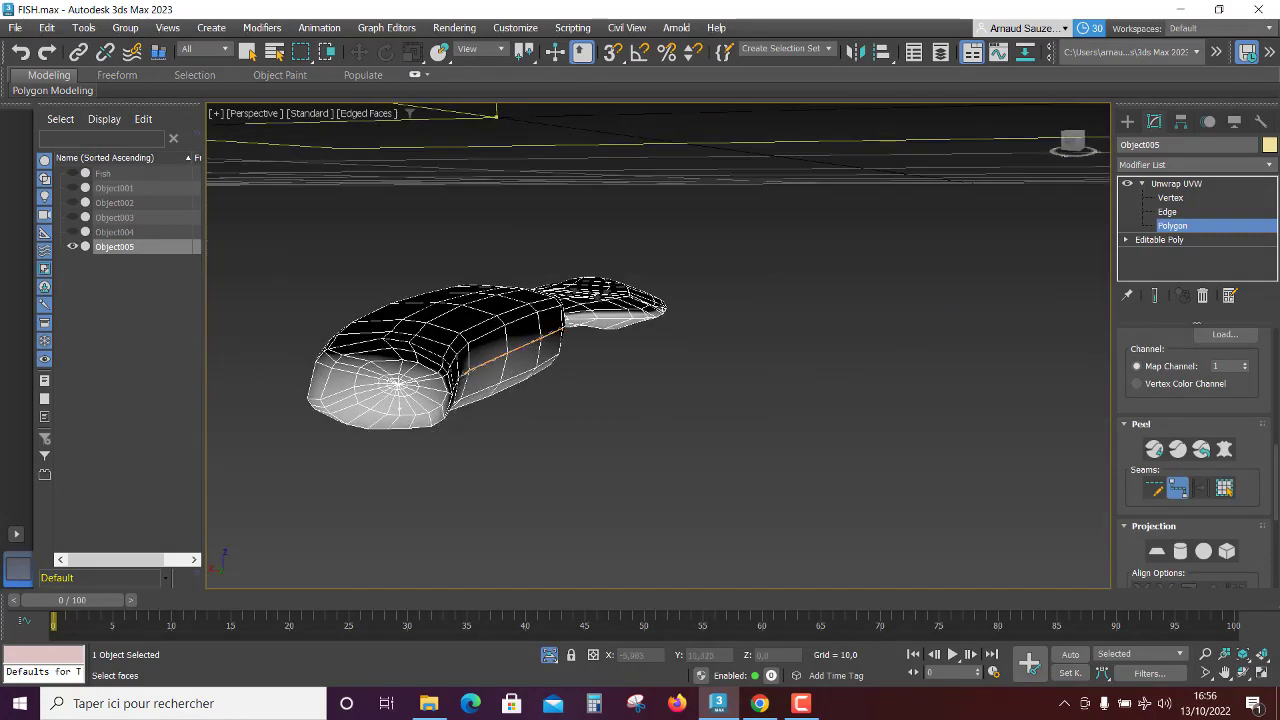
{"action": "middle_click_drag", "start_coordinate": [437, 438], "coordinate": [276, 355], "text": "alt"}
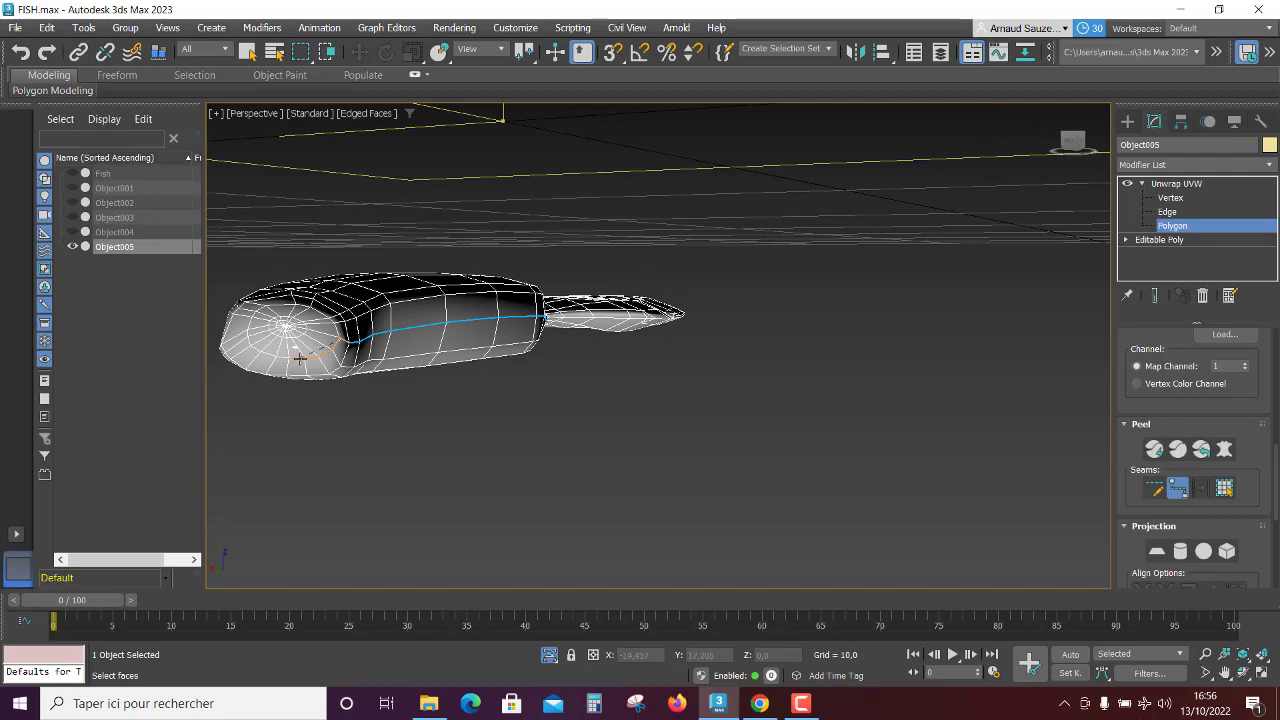
{"action": "middle_click_drag", "start_coordinate": [279, 399], "coordinate": [338, 405], "text": "alt"}
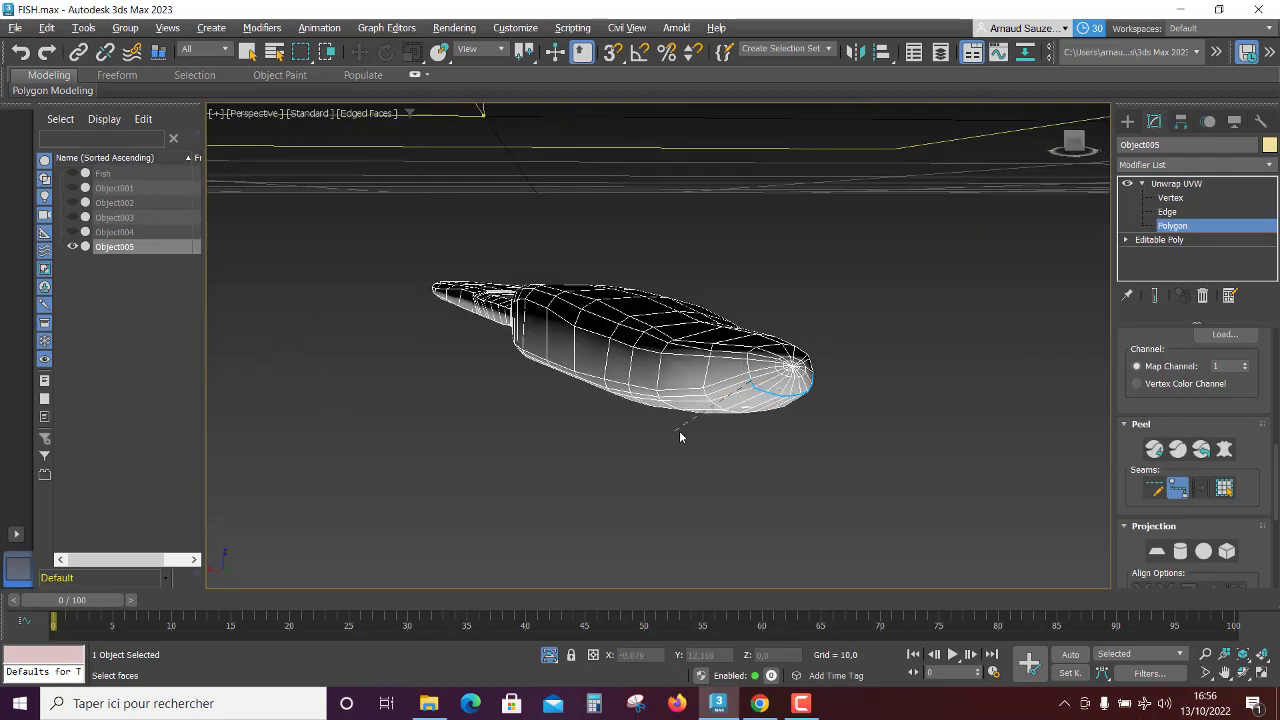
{"action": "middle_click_drag", "start_coordinate": [680, 437], "coordinate": [683, 302], "text": "alt"}
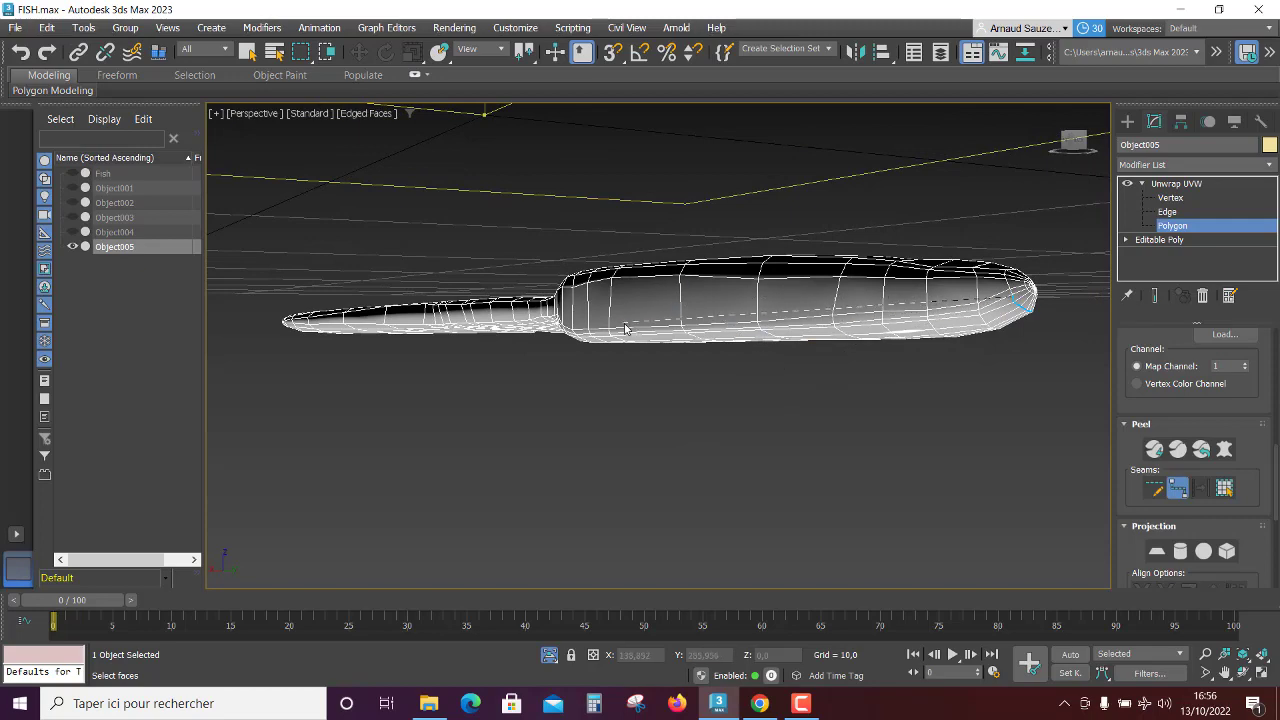
{"action": "scroll", "coordinate": [534, 439], "scroll_direction": "up", "scroll_amount": 2}
{"action": "scroll", "coordinate": [591, 437], "scroll_direction": "up", "scroll_amount": 2}
{"action": "scroll", "coordinate": [662, 371], "scroll_direction": "up", "scroll_amount": 2}
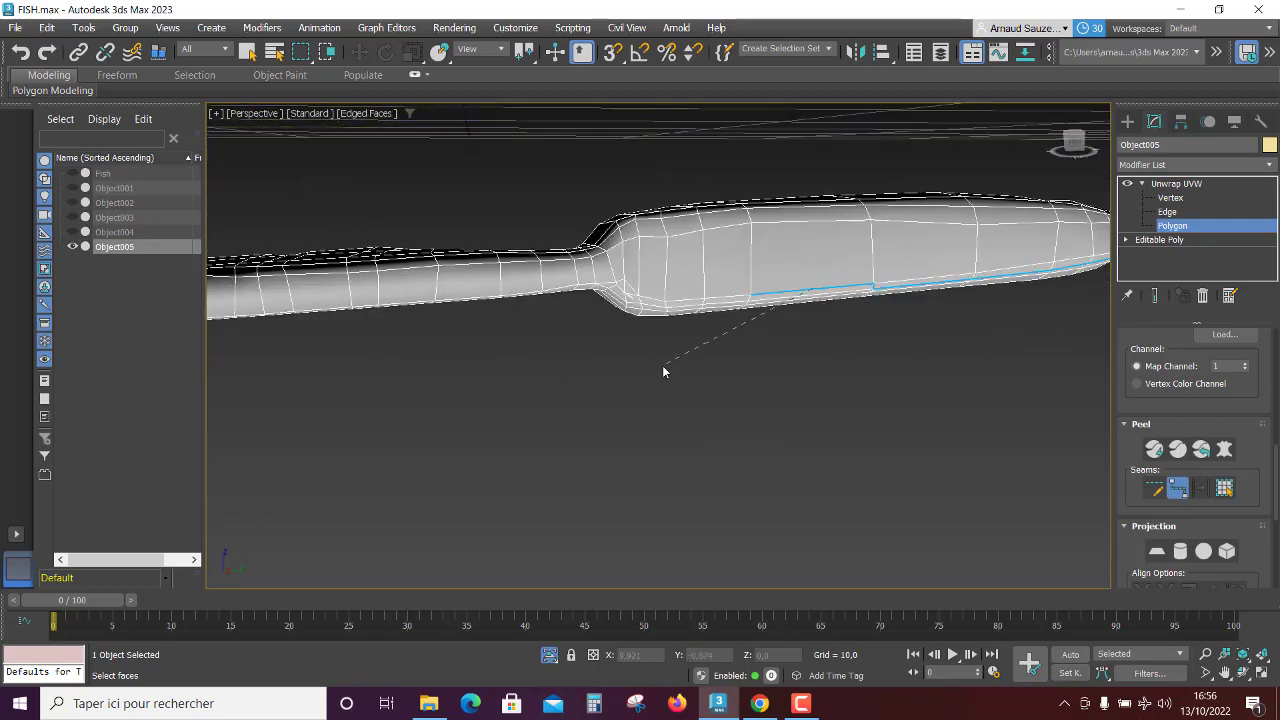
{"action": "scroll", "coordinate": [662, 371], "scroll_direction": "up", "scroll_amount": 2}
{"action": "left_click", "coordinate": [572, 208]}
Step: Complete the seam along the handle's underside to its end
{"action": "scroll", "coordinate": [492, 350], "scroll_direction": "down", "scroll_amount": 3}
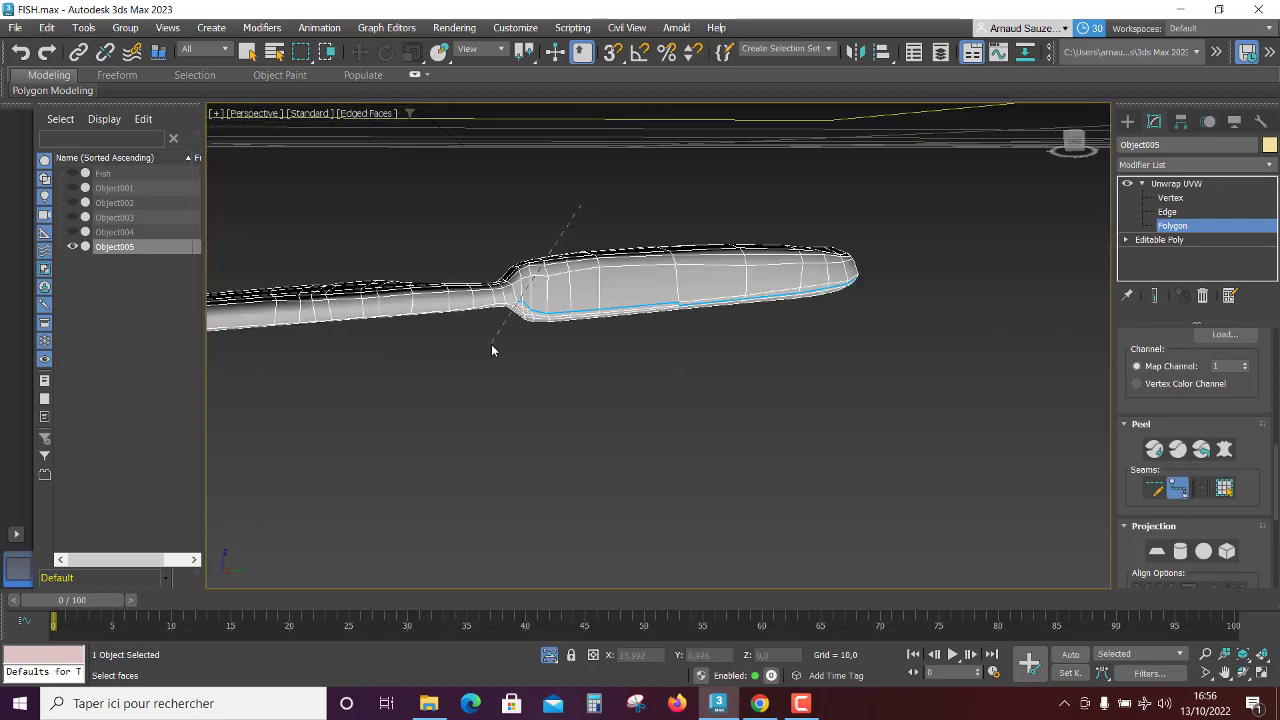
{"action": "mouse_move", "coordinate": [492, 350]}
{"action": "middle_mouse_down", "text": "alt"}
{"action": "mouse_move", "coordinate": [462, 396]}
{"action": "mouse_move", "coordinate": [407, 406]}
{"action": "mouse_move", "coordinate": [374, 378]}
{"action": "mouse_move", "coordinate": [180, 421]}
{"action": "middle_mouse_up", "text": "alt"}
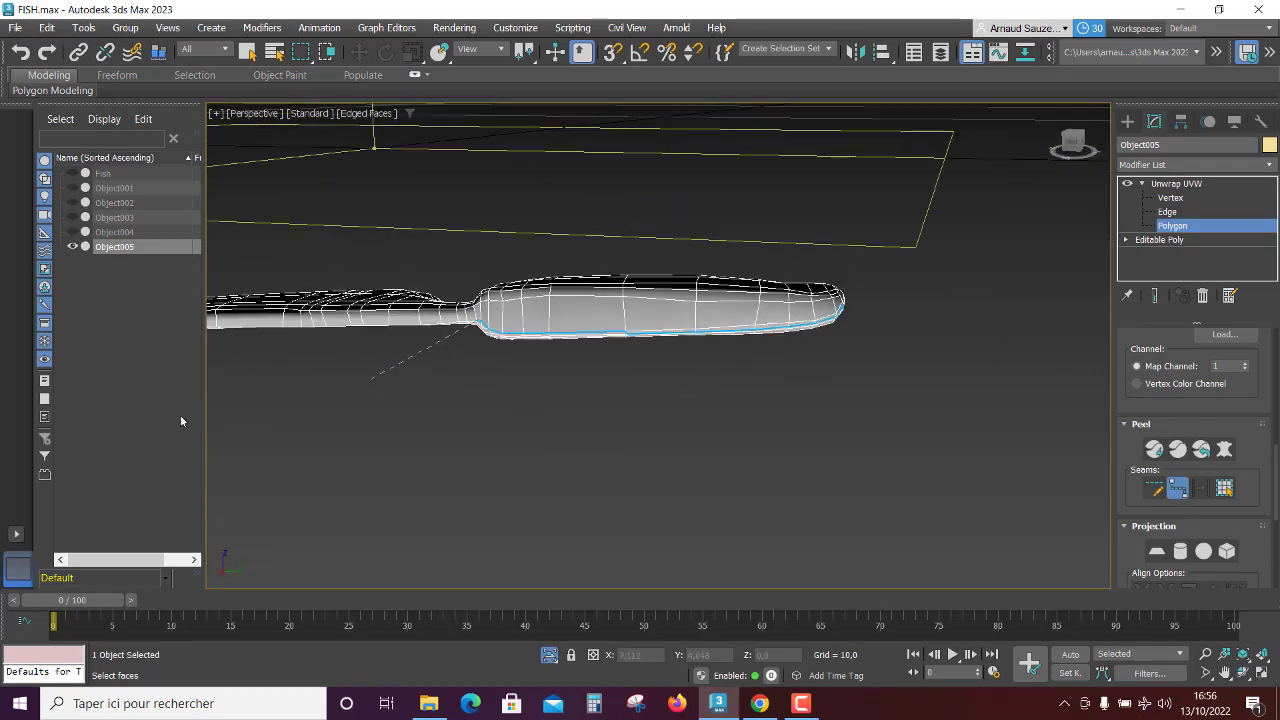
{"action": "mouse_move", "coordinate": [372, 408]}
{"action": "middle_mouse_down", "text": "alt"}
{"action": "mouse_move", "coordinate": [377, 394]}
{"action": "mouse_move", "coordinate": [657, 449]}
{"action": "mouse_move", "coordinate": [589, 410]}
{"action": "middle_mouse_up", "text": "alt"}
{"action": "scroll", "coordinate": [560, 420], "scroll_direction": "up", "scroll_amount": 2}
{"action": "scroll", "coordinate": [568, 405], "scroll_direction": "up", "scroll_amount": 2}
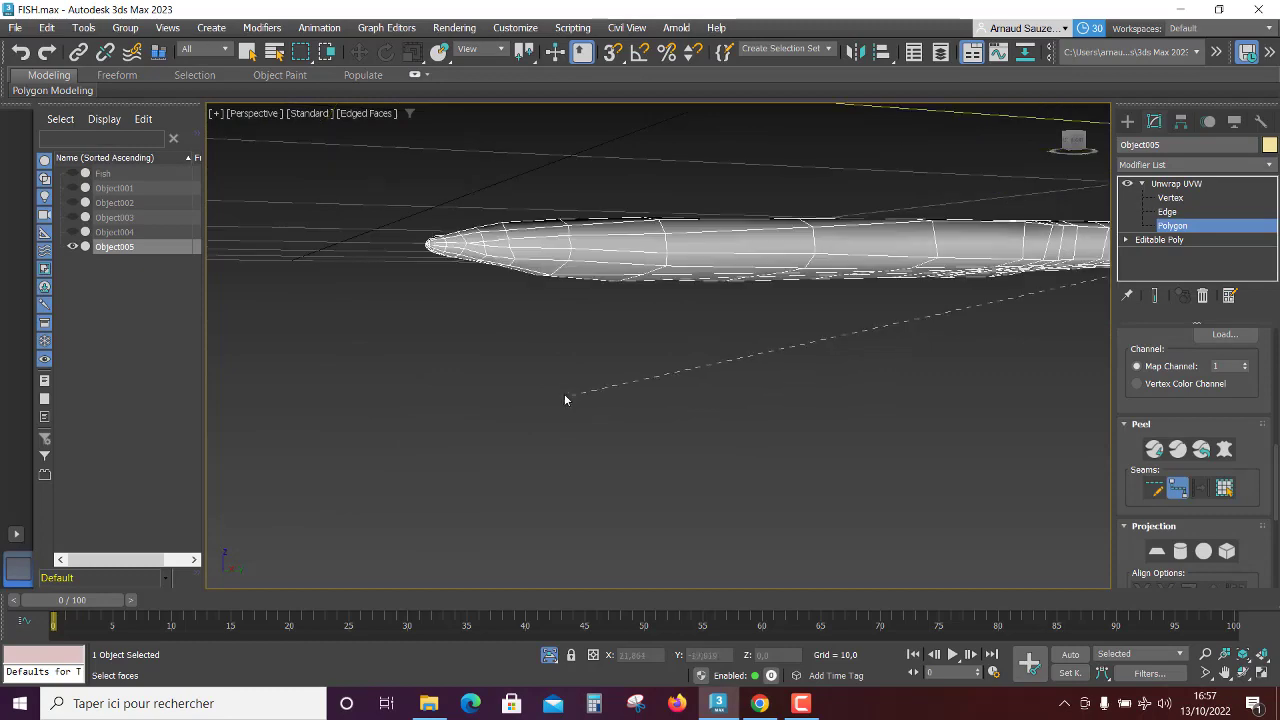
{"action": "left_click", "coordinate": [526, 245]}
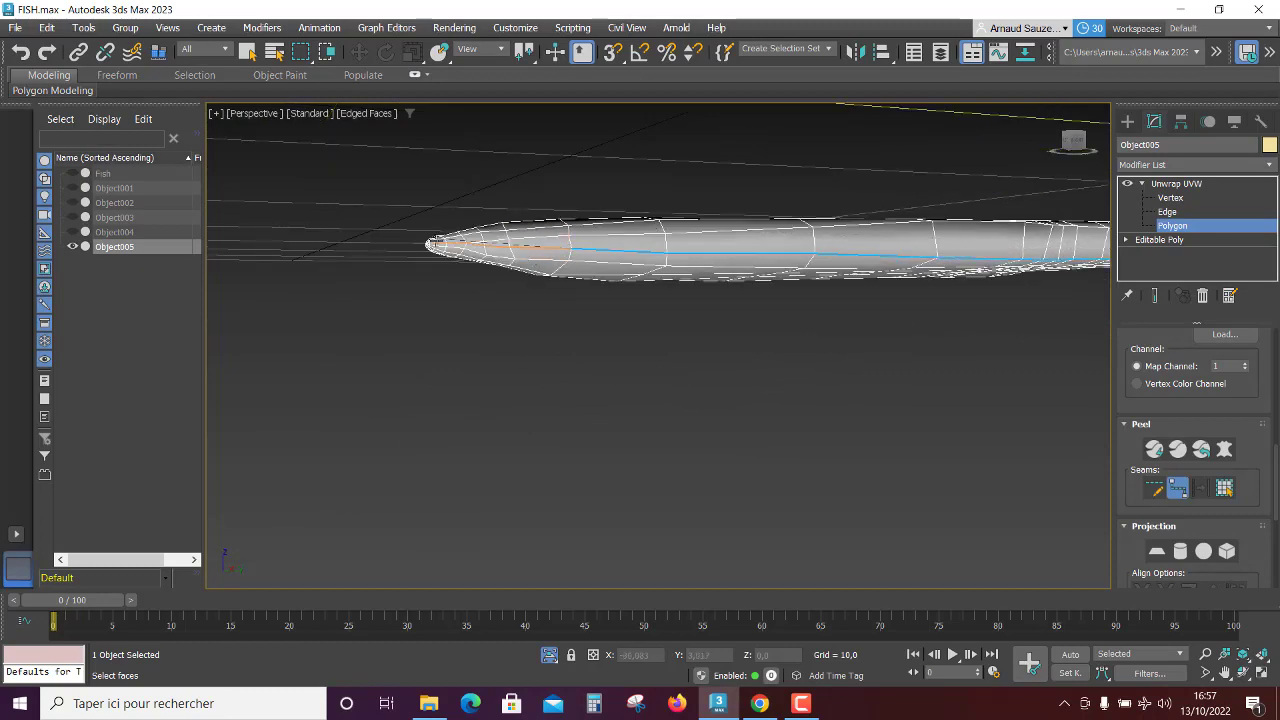
{"action": "mouse_move", "coordinate": [424, 354]}
{"action": "middle_mouse_down", "text": "alt"}
{"action": "mouse_move", "coordinate": [546, 362]}
{"action": "mouse_move", "coordinate": [743, 337]}
{"action": "mouse_move", "coordinate": [666, 326]}
{"action": "mouse_move", "coordinate": [857, 386]}
{"action": "middle_mouse_up", "text": "alt"}
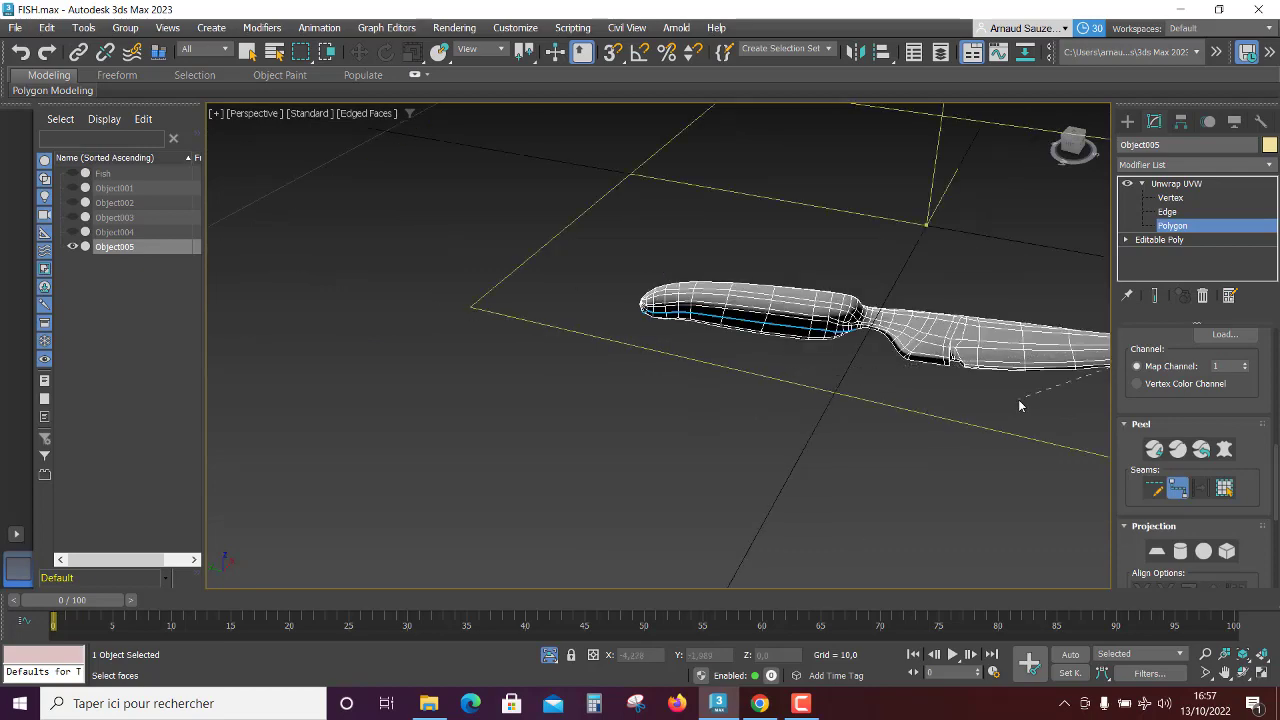
Step: Extend the point-to-point seam along the blade's lower cutting edge toward the tip
{"action": "mouse_move", "coordinate": [1069, 410]}
{"action": "middle_mouse_down", "text": "alt"}
{"action": "mouse_move", "coordinate": [640, 406]}
{"action": "mouse_move", "coordinate": [746, 391]}
{"action": "middle_mouse_up", "text": "alt"}
{"action": "scroll", "coordinate": [746, 391], "scroll_direction": "up", "scroll_amount": 5}
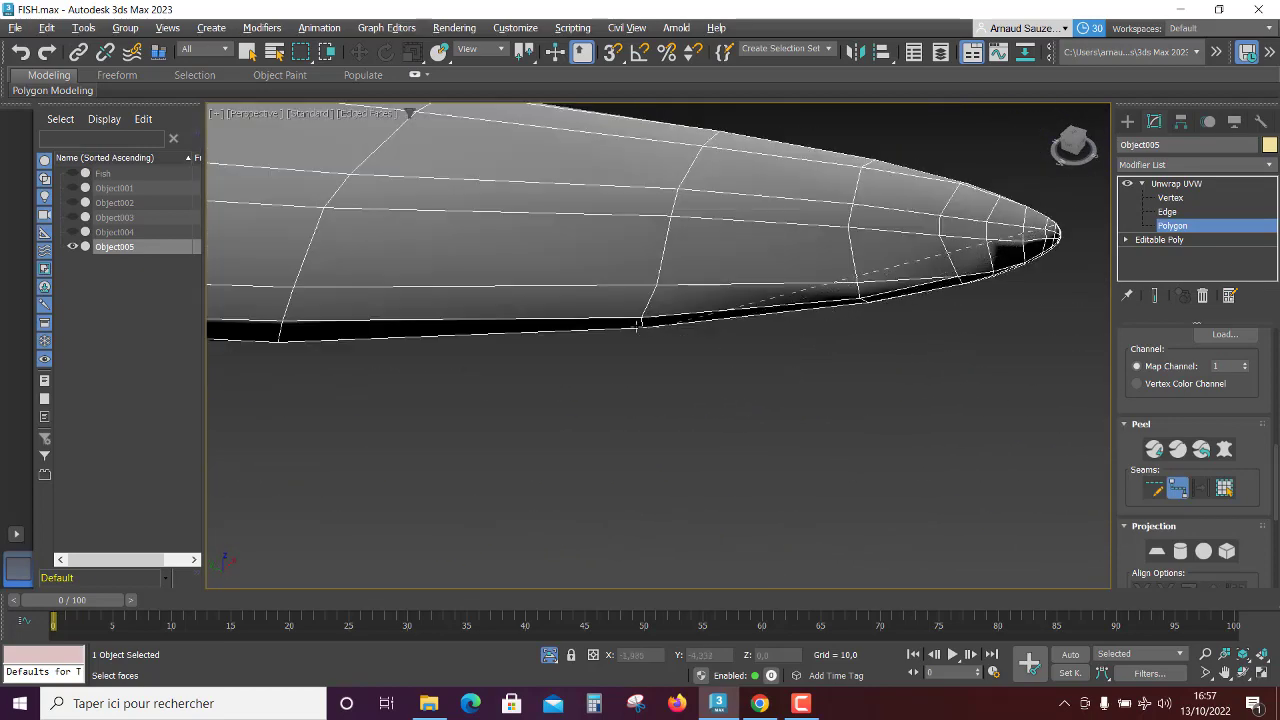
{"action": "left_click", "coordinate": [608, 320]}
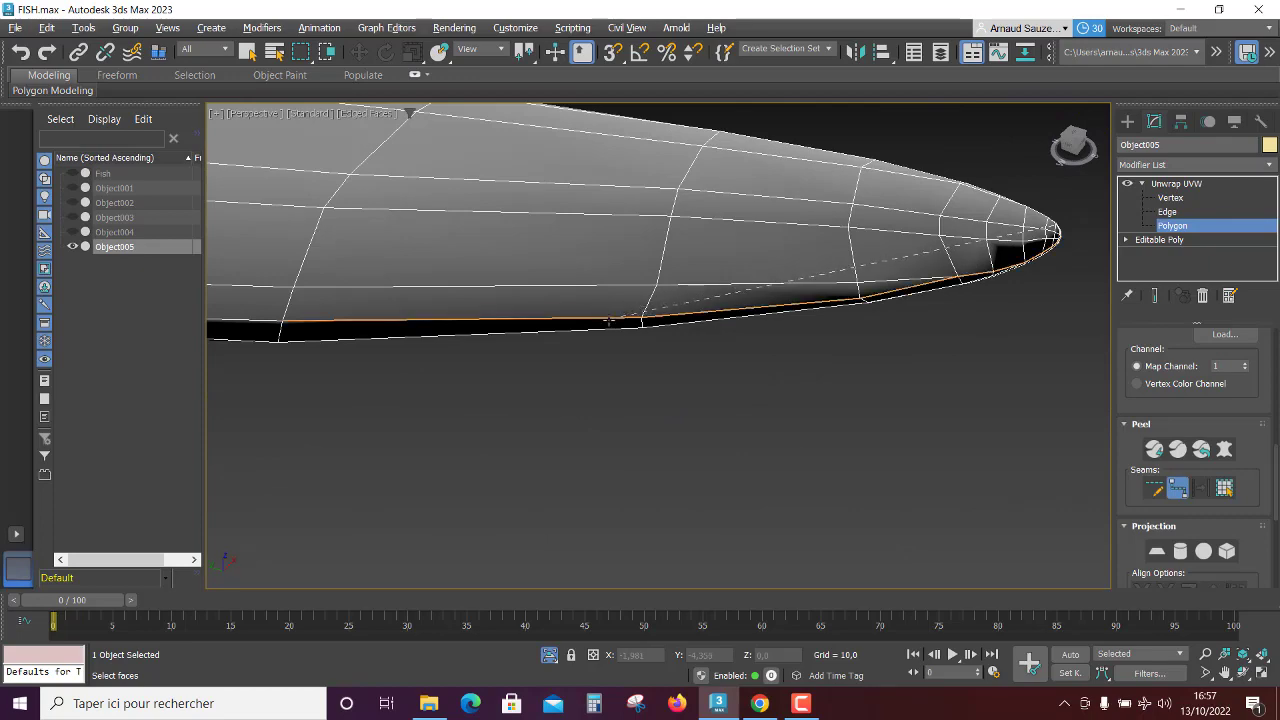
{"action": "scroll", "coordinate": [486, 437], "scroll_direction": "down", "scroll_amount": 5}
{"action": "scroll", "coordinate": [483, 437], "scroll_direction": "down", "scroll_amount": 5}
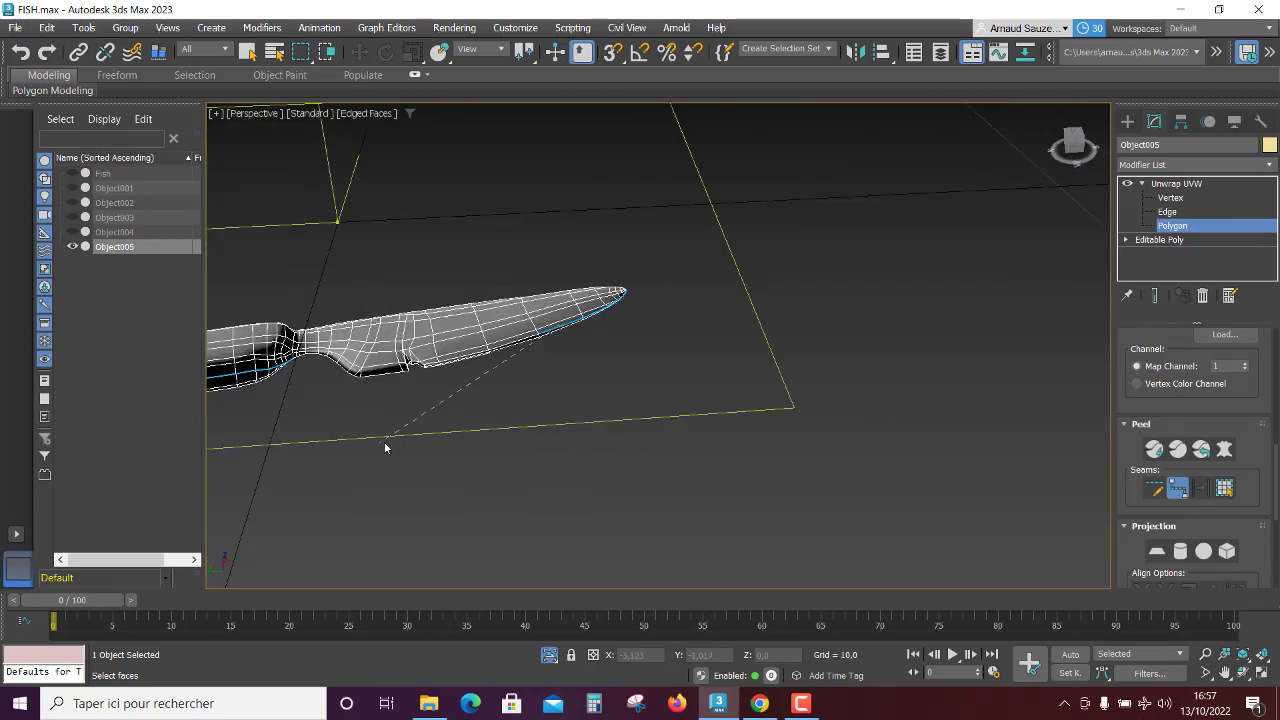
{"action": "mouse_move", "coordinate": [384, 441]}
{"action": "middle_mouse_down", "text": "alt"}
{"action": "mouse_move", "coordinate": [440, 416]}
{"action": "mouse_move", "coordinate": [342, 360]}
{"action": "middle_mouse_up", "text": "alt"}
{"action": "scroll", "coordinate": [342, 360], "scroll_direction": "up", "scroll_amount": 3}
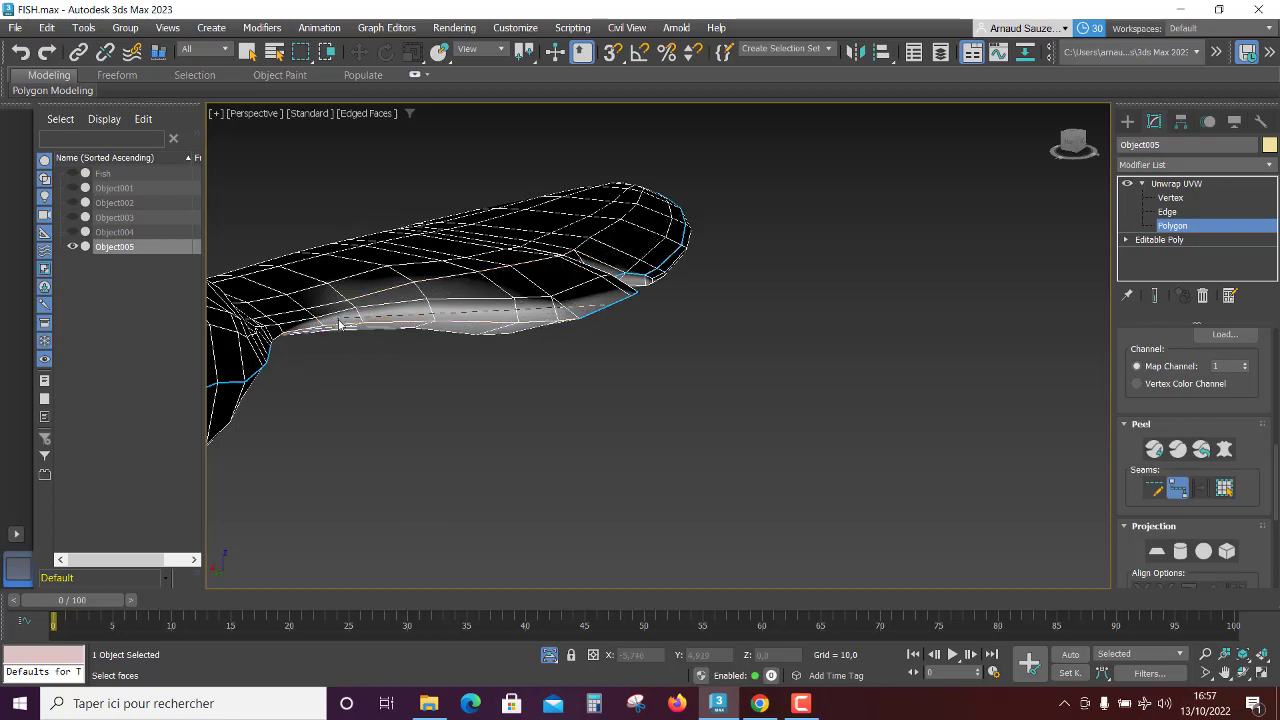
{"action": "middle_click_drag", "start_coordinate": [337, 415], "coordinate": [287, 393], "text": "alt"}
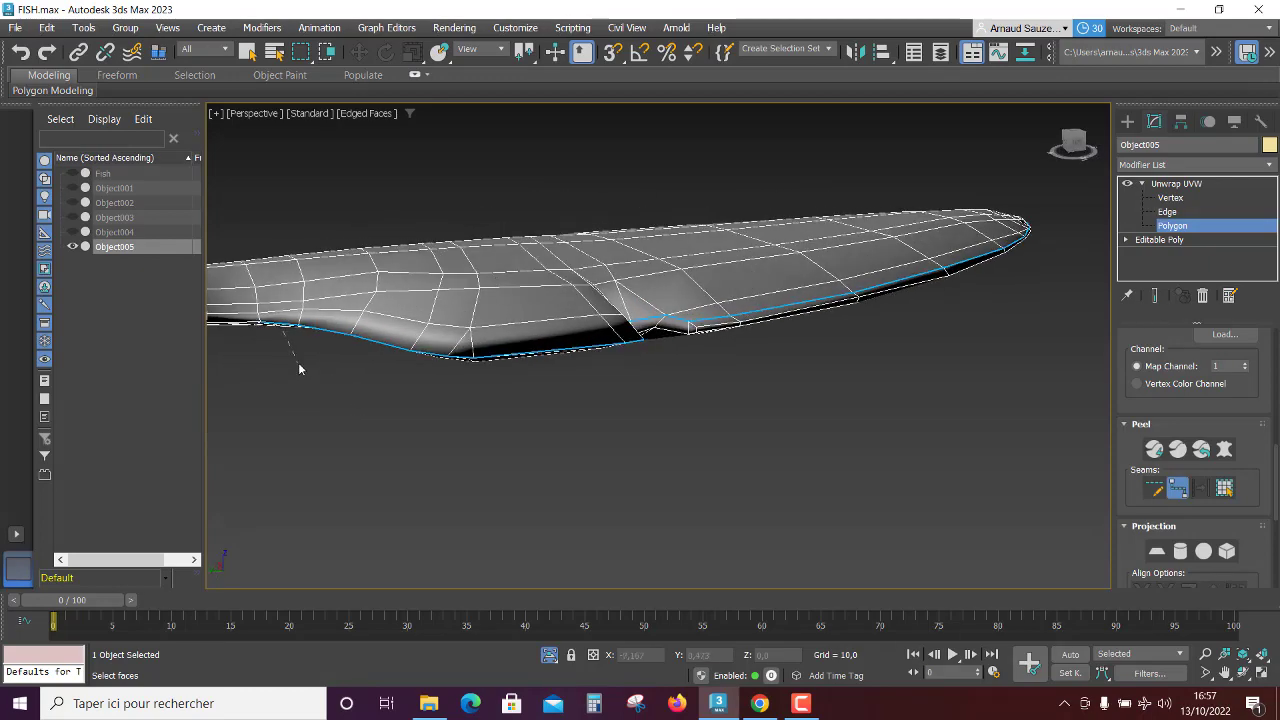
{"action": "mouse_move", "coordinate": [311, 346]}
{"action": "middle_mouse_down", "text": "alt"}
{"action": "mouse_move", "coordinate": [509, 438]}
{"action": "mouse_move", "coordinate": [560, 420]}
{"action": "middle_mouse_up", "text": "alt"}
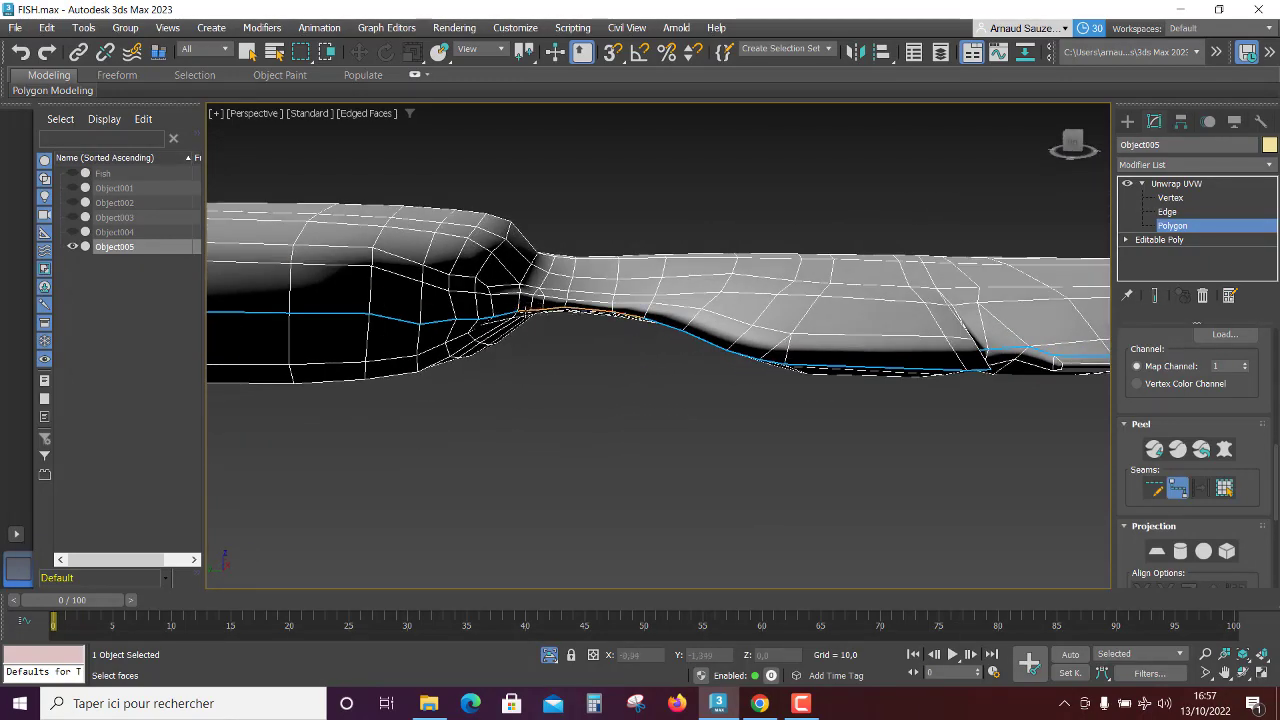
{"action": "scroll", "coordinate": [437, 318], "scroll_direction": "up", "scroll_amount": 3}
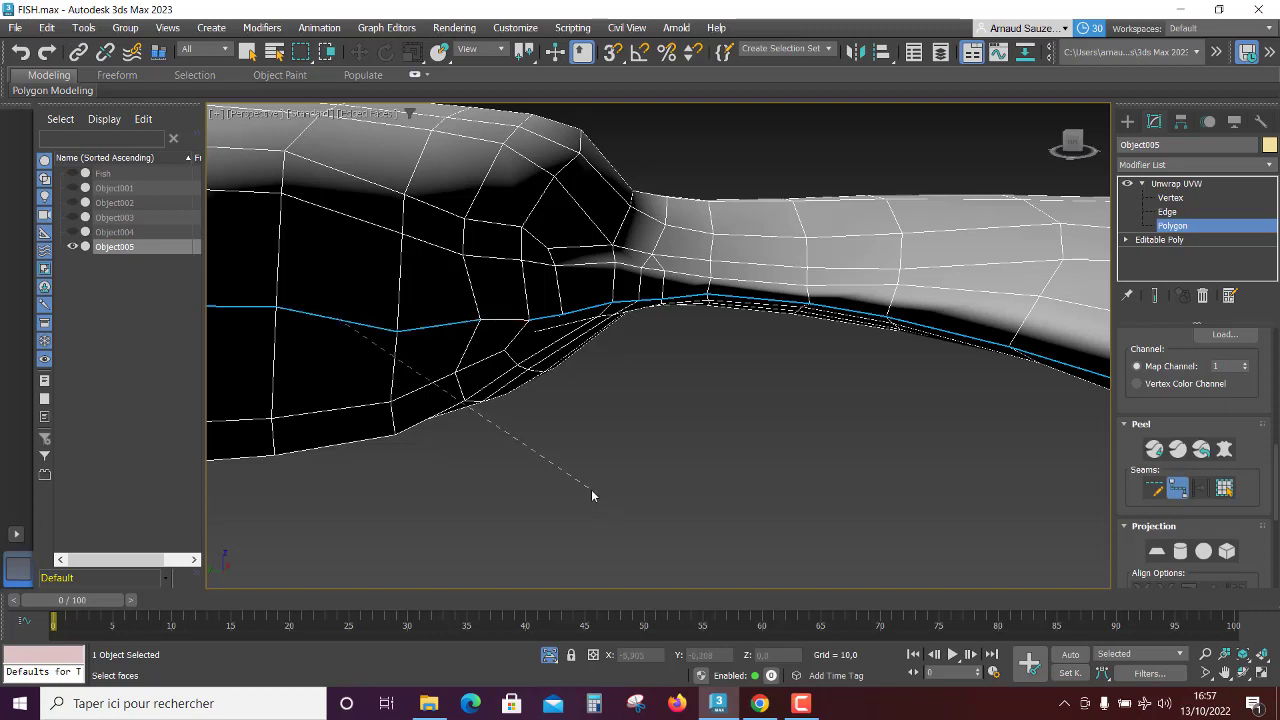
Step: Turn off Point-to-Point Seams so drawing seams on the knife stops
{"action": "scroll", "coordinate": [589, 478], "scroll_direction": "down", "scroll_amount": 3}
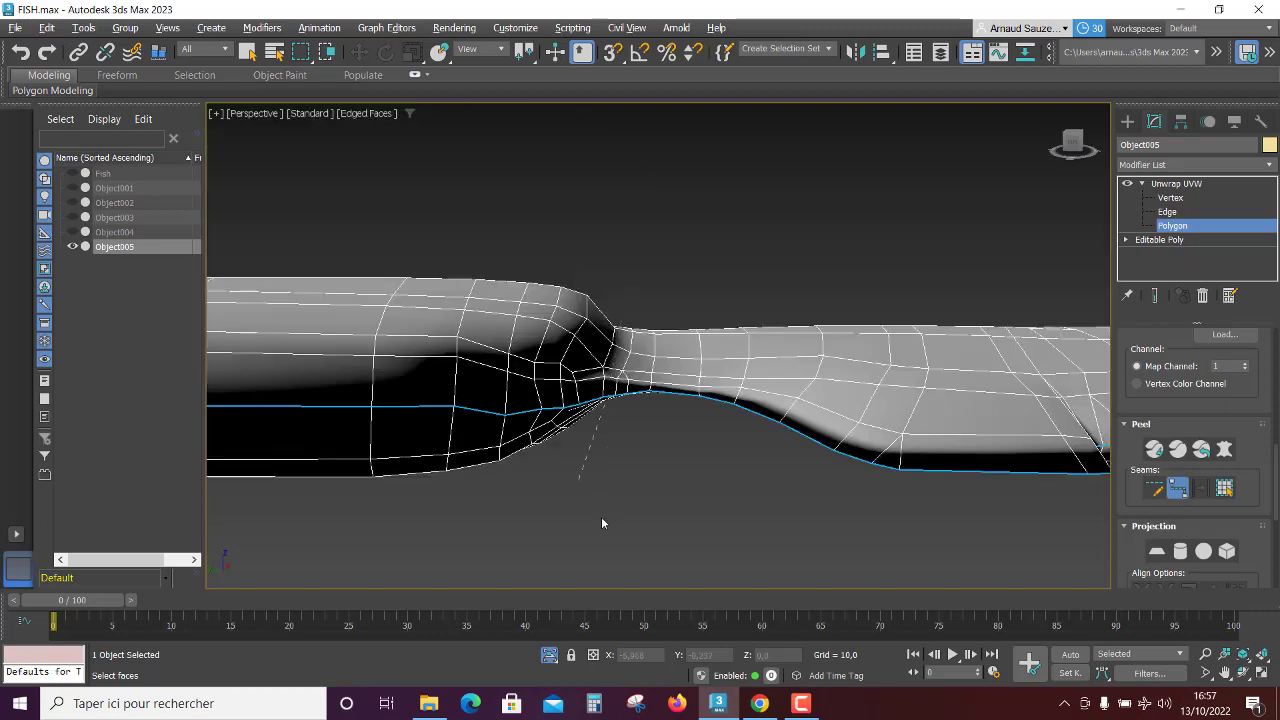
{"action": "scroll", "coordinate": [606, 514], "scroll_direction": "down", "scroll_amount": 5}
{"action": "middle_click_drag", "start_coordinate": [574, 486], "coordinate": [580, 525], "text": "alt"}
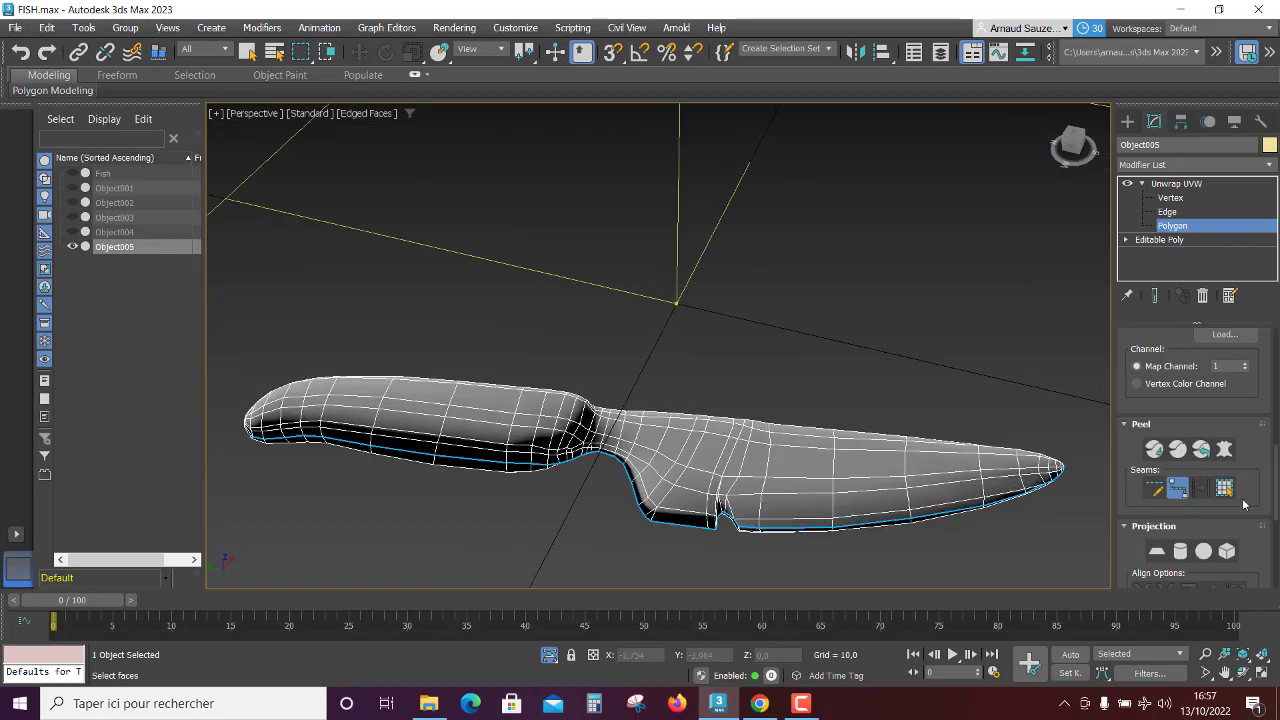
{"action": "left_click", "coordinate": [1180, 490]}
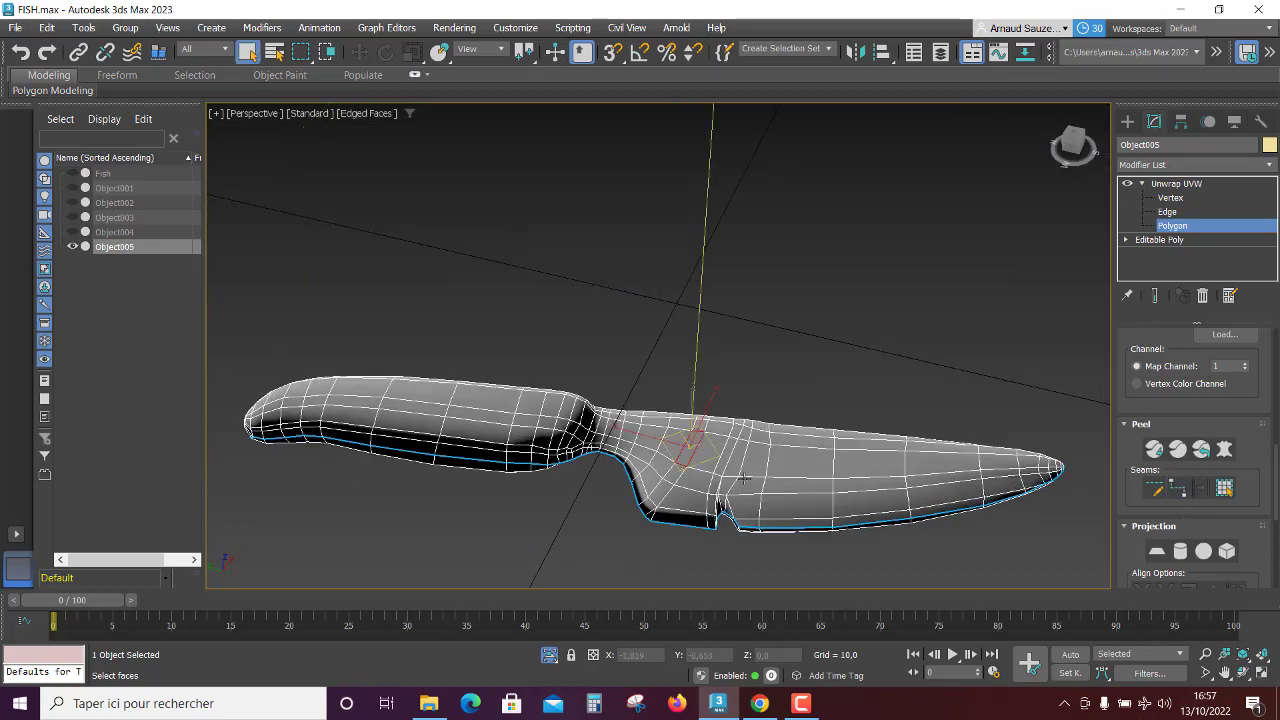
Step: Select all the knife's polygons and open them in the UV editor
{"action": "left_click", "coordinate": [1224, 488]}
{"action": "middle_click_drag", "start_coordinate": [676, 540], "coordinate": [700, 510], "text": "alt"}
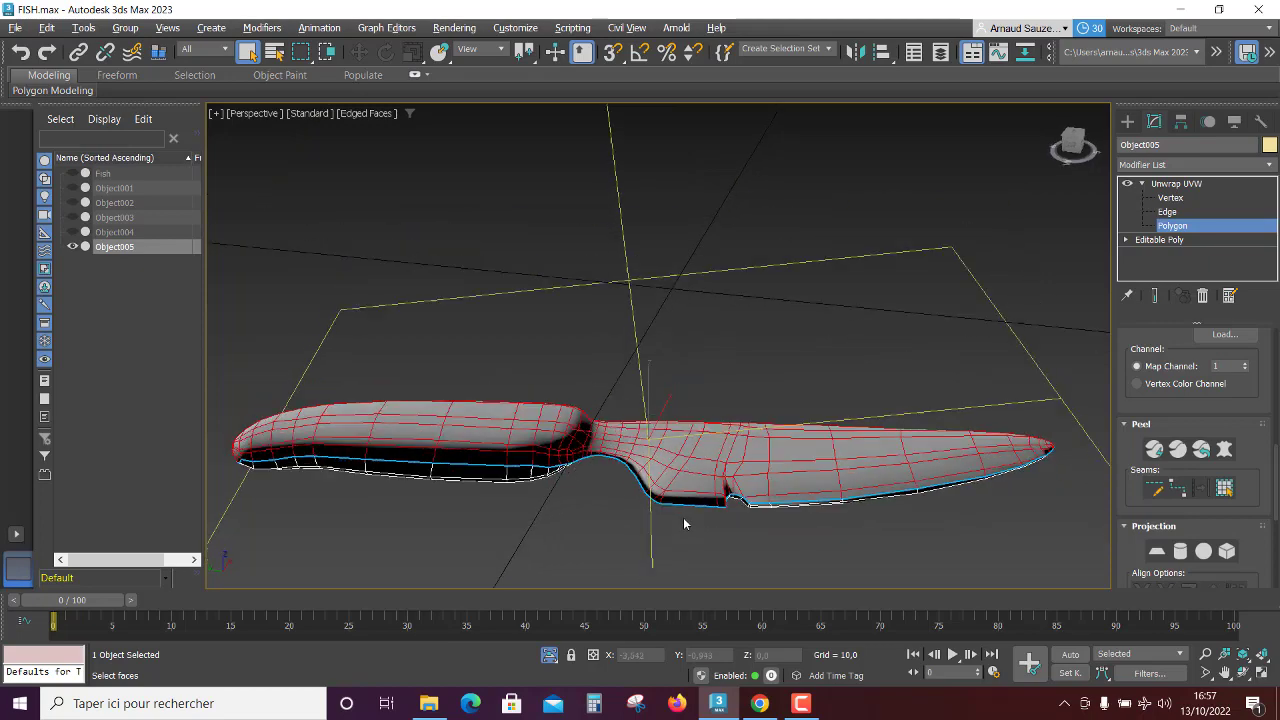
{"action": "scroll", "coordinate": [1226, 451], "scroll_direction": "up", "scroll_amount": 3}
{"action": "scroll", "coordinate": [1180, 446], "scroll_direction": "up", "scroll_amount": 3}
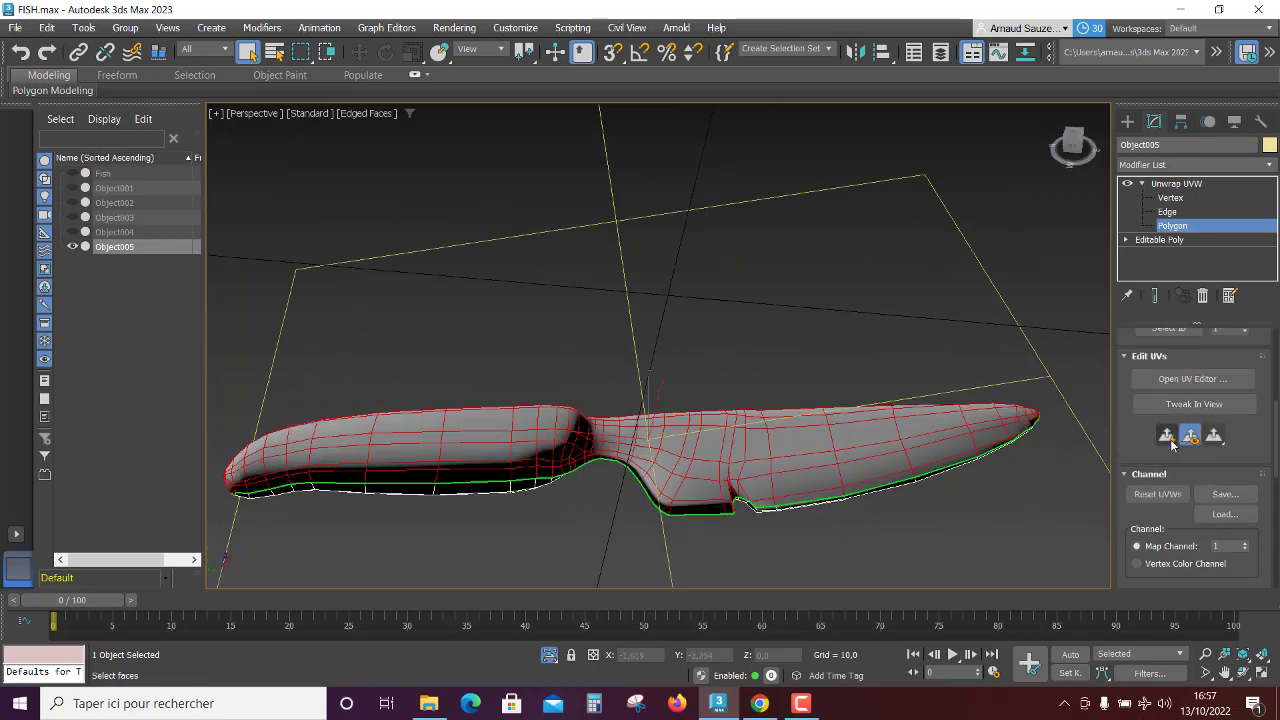
{"action": "middle_click_drag", "start_coordinate": [651, 537], "coordinate": [611, 531], "text": "alt"}
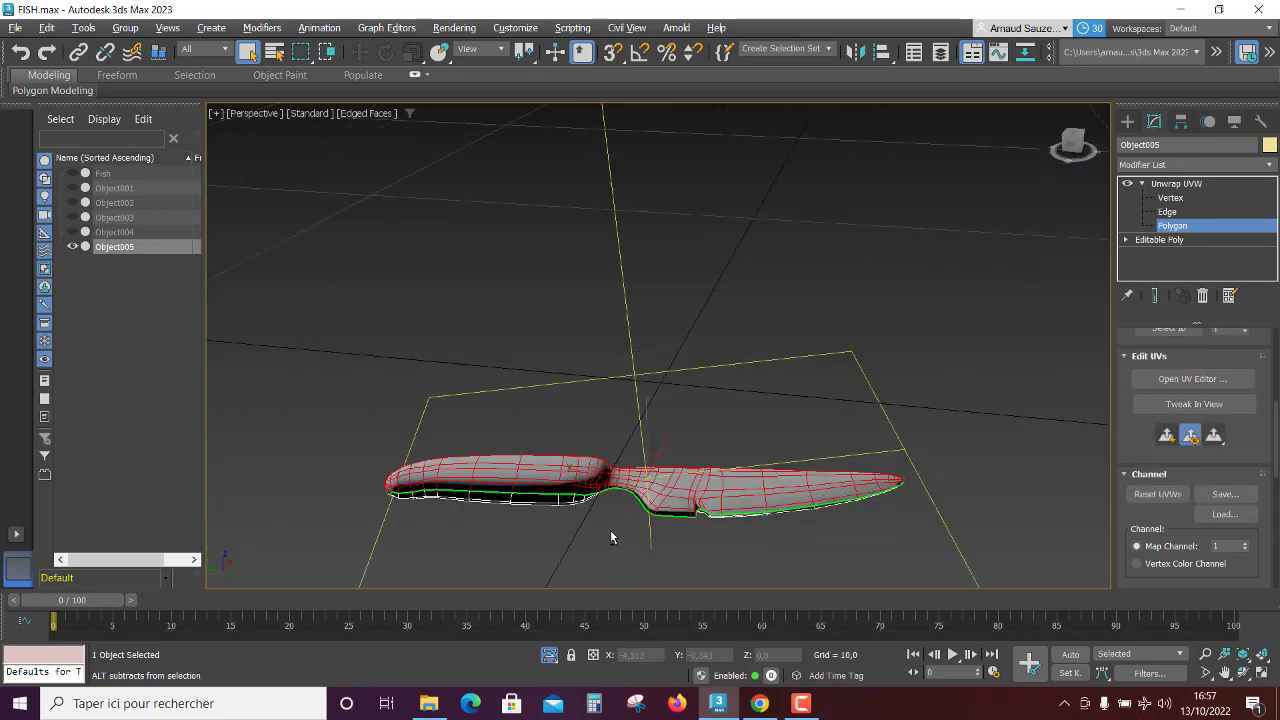
{"action": "left_click", "coordinate": [1192, 379]}
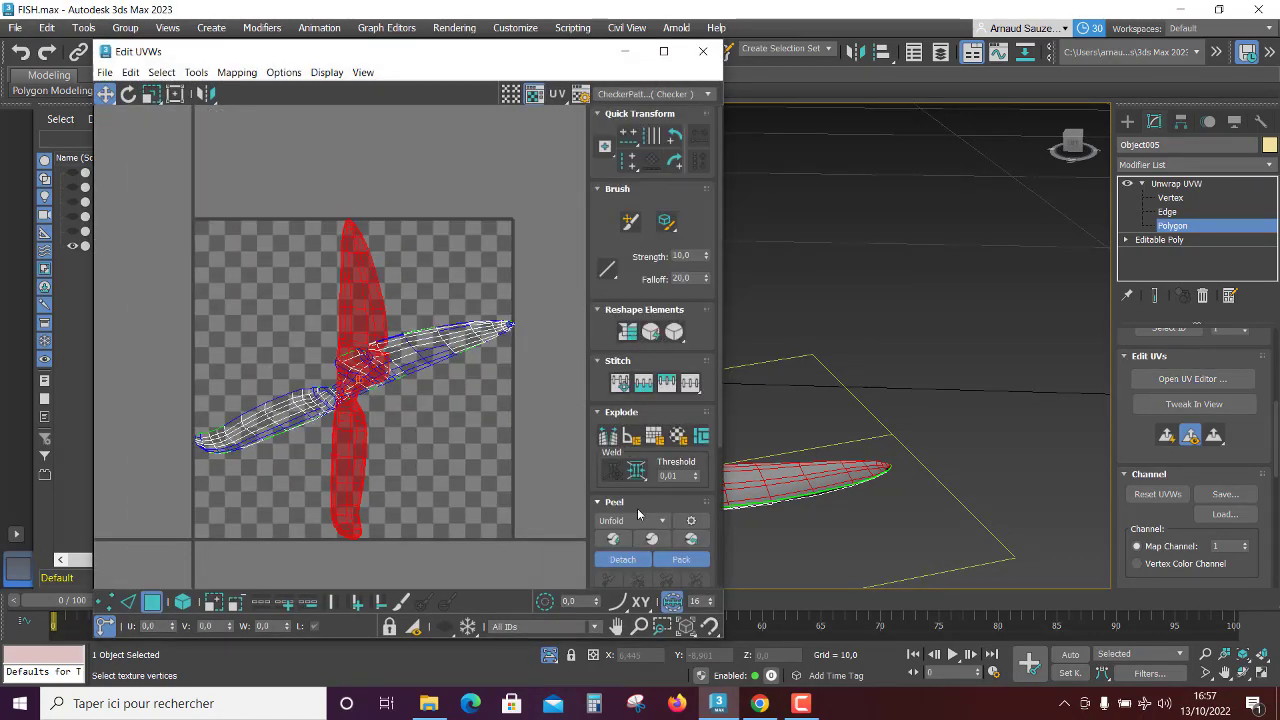
Step: Unfold the knife's two UV islands flat with Peel
{"action": "scroll", "coordinate": [615, 430], "scroll_direction": "down", "scroll_amount": 2}
{"action": "left_click", "coordinate": [613, 440]}
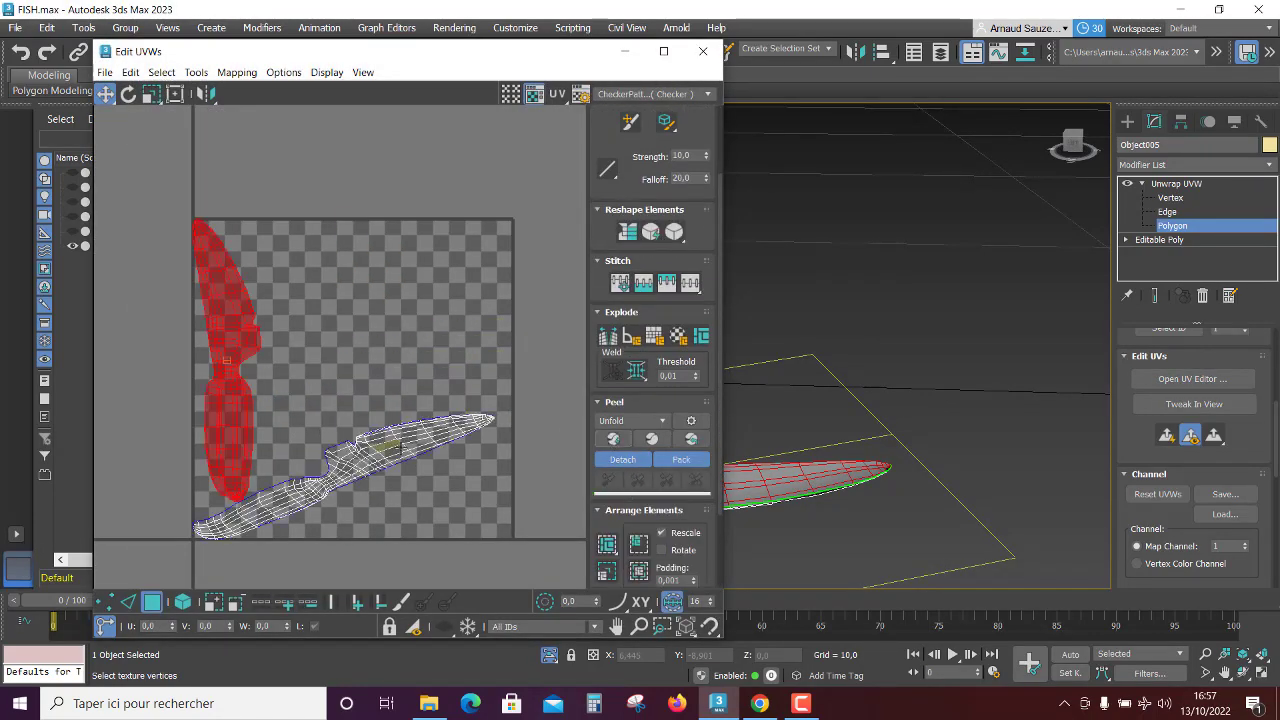
{"action": "left_click", "coordinate": [617, 441]}
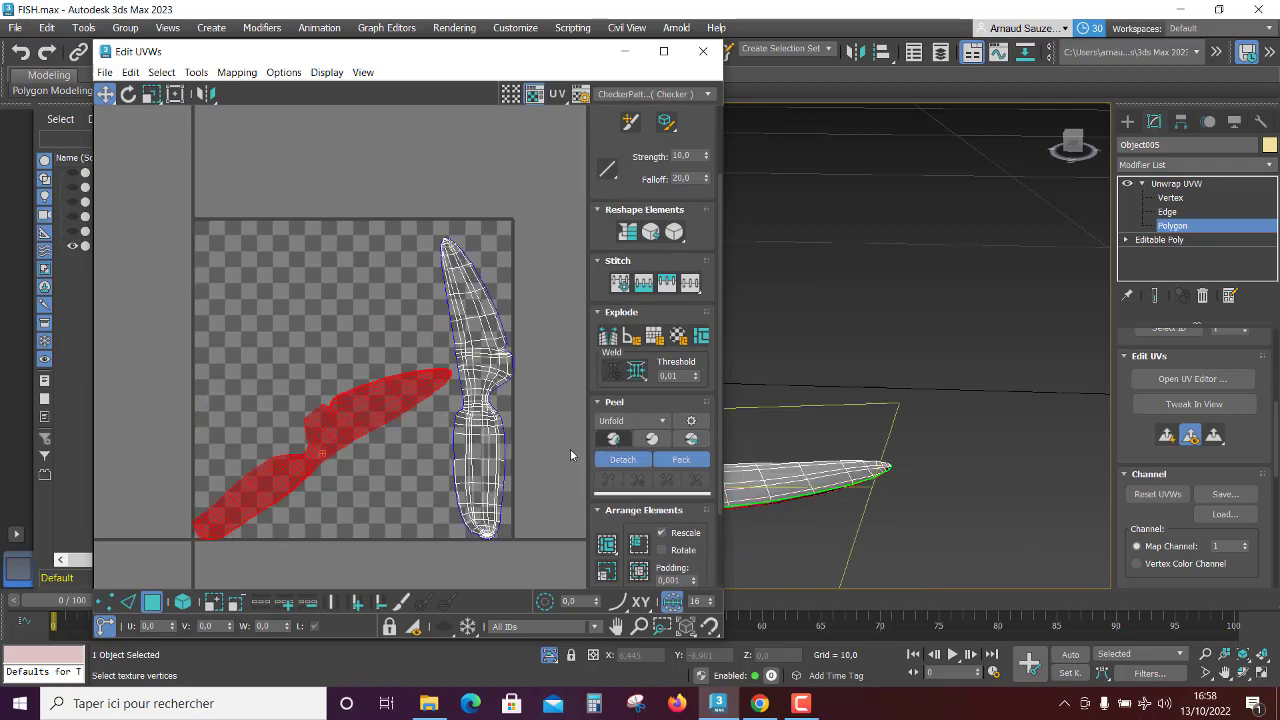
Step: Relax the left and then the right knife UV island with the Relax Tool
{"action": "left_click", "coordinate": [676, 233]}
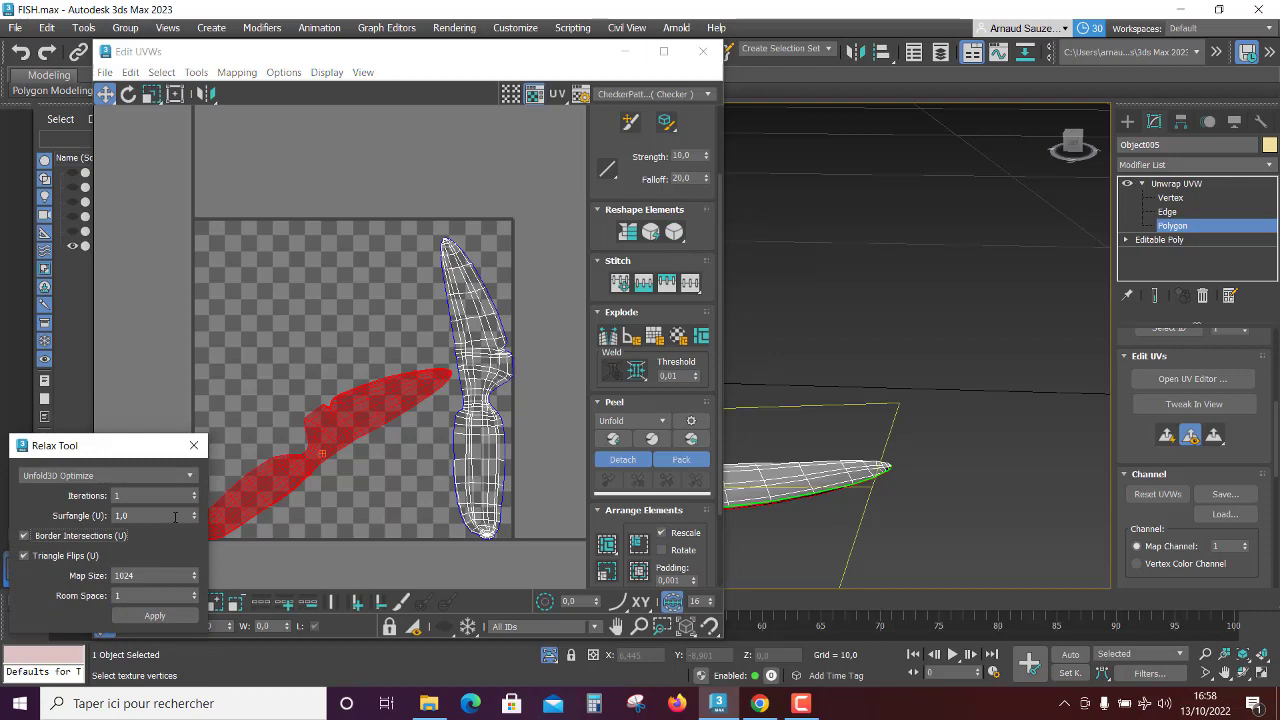
{"action": "left_click", "coordinate": [155, 616]}
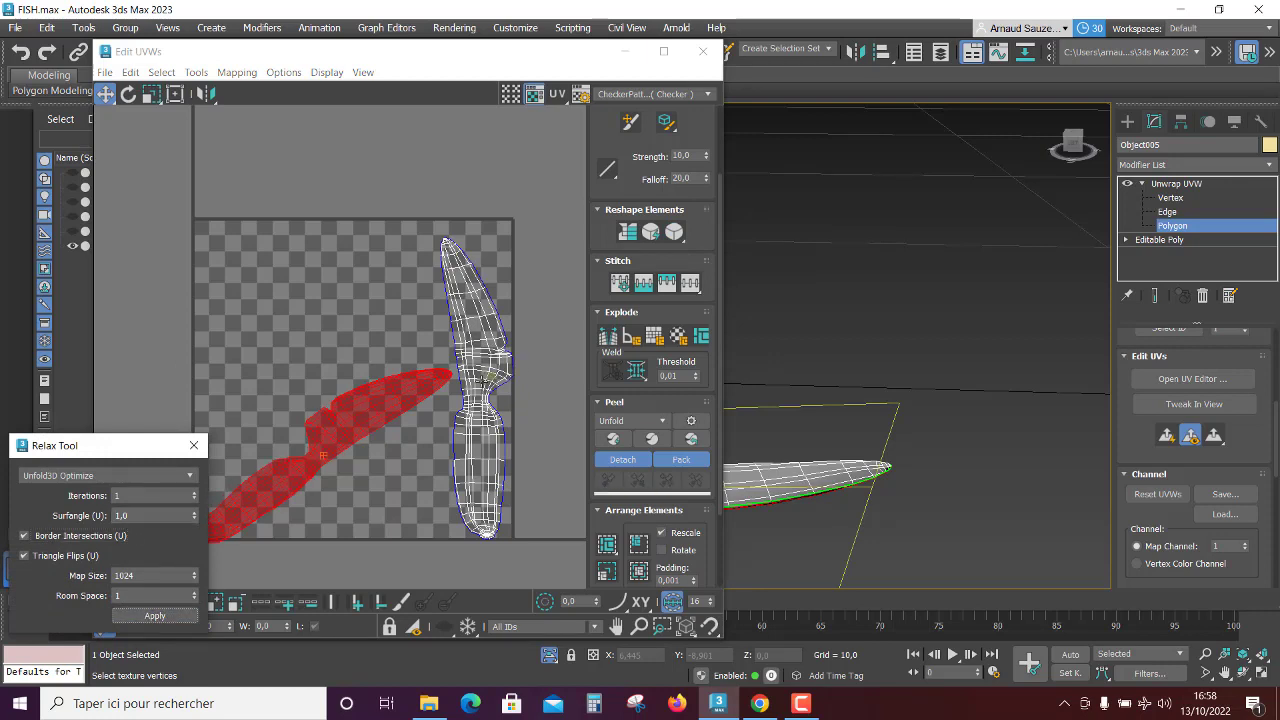
{"action": "left_click", "coordinate": [482, 381]}
{"action": "left_click", "coordinate": [180, 624]}
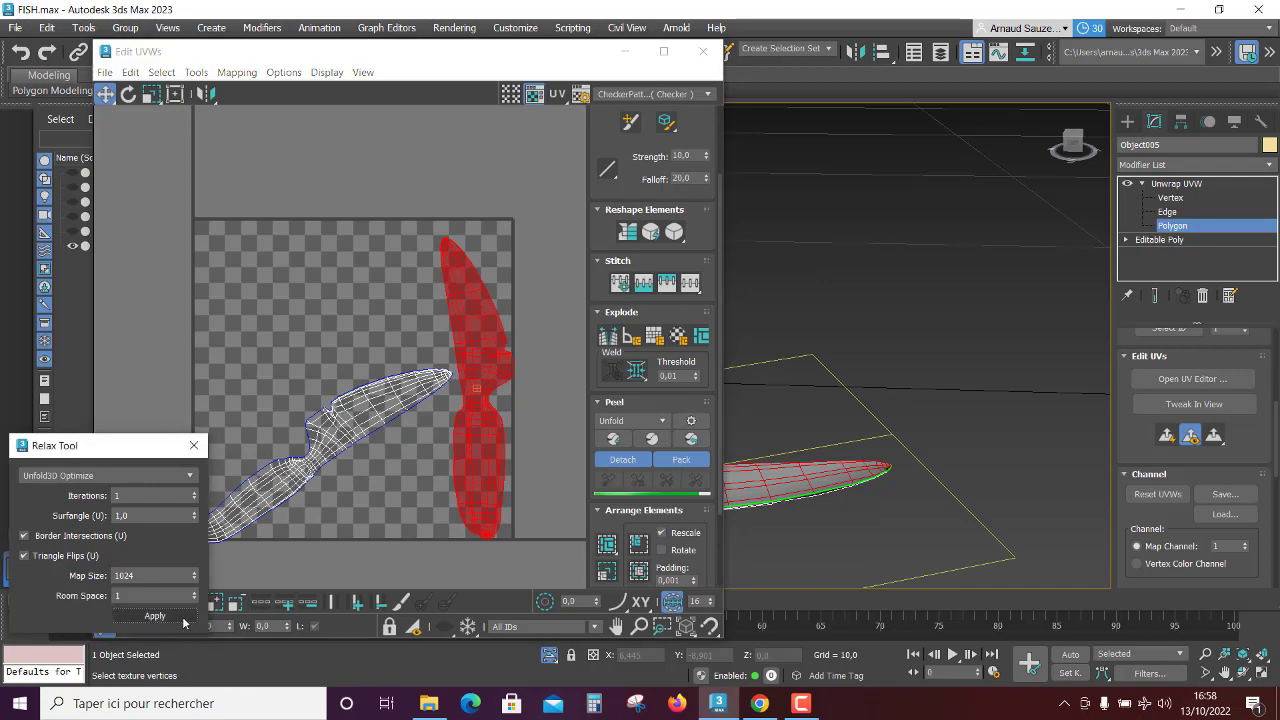
{"action": "left_click", "coordinate": [364, 468]}
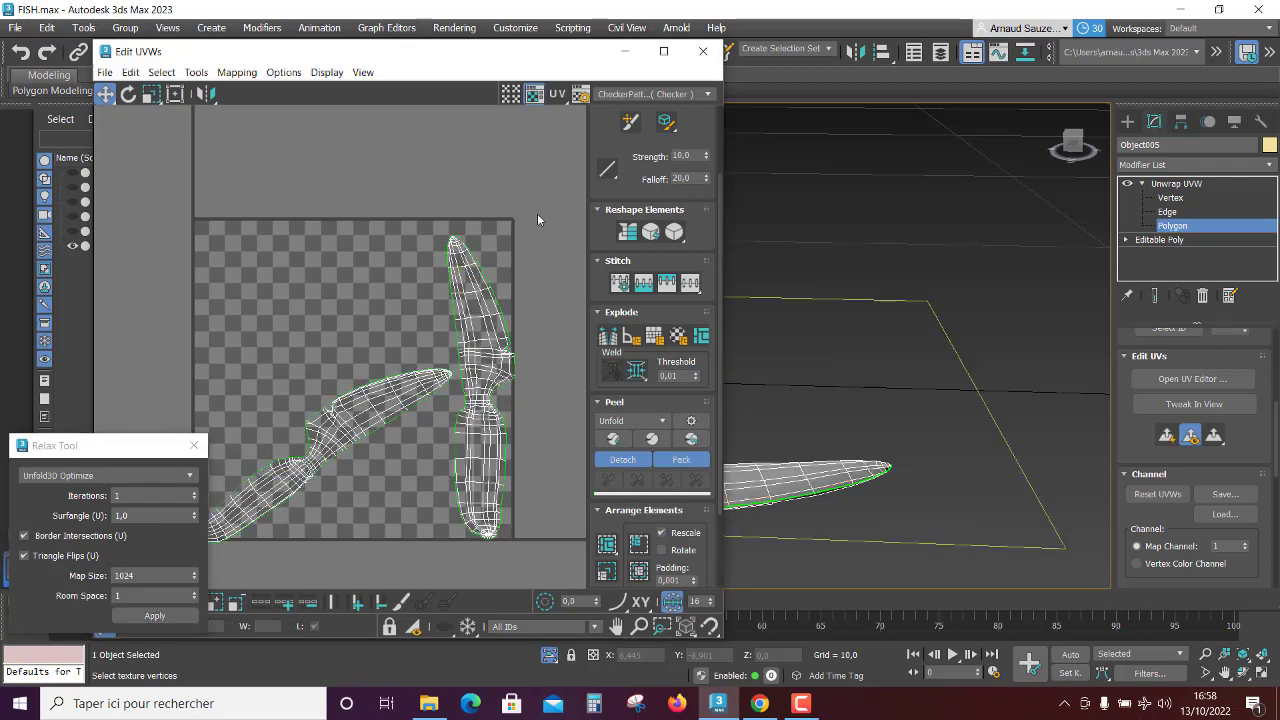
Step: Select all islands, pack them into the 0–1 square, and close the editor
{"action": "key", "text": "ctrl+a"}
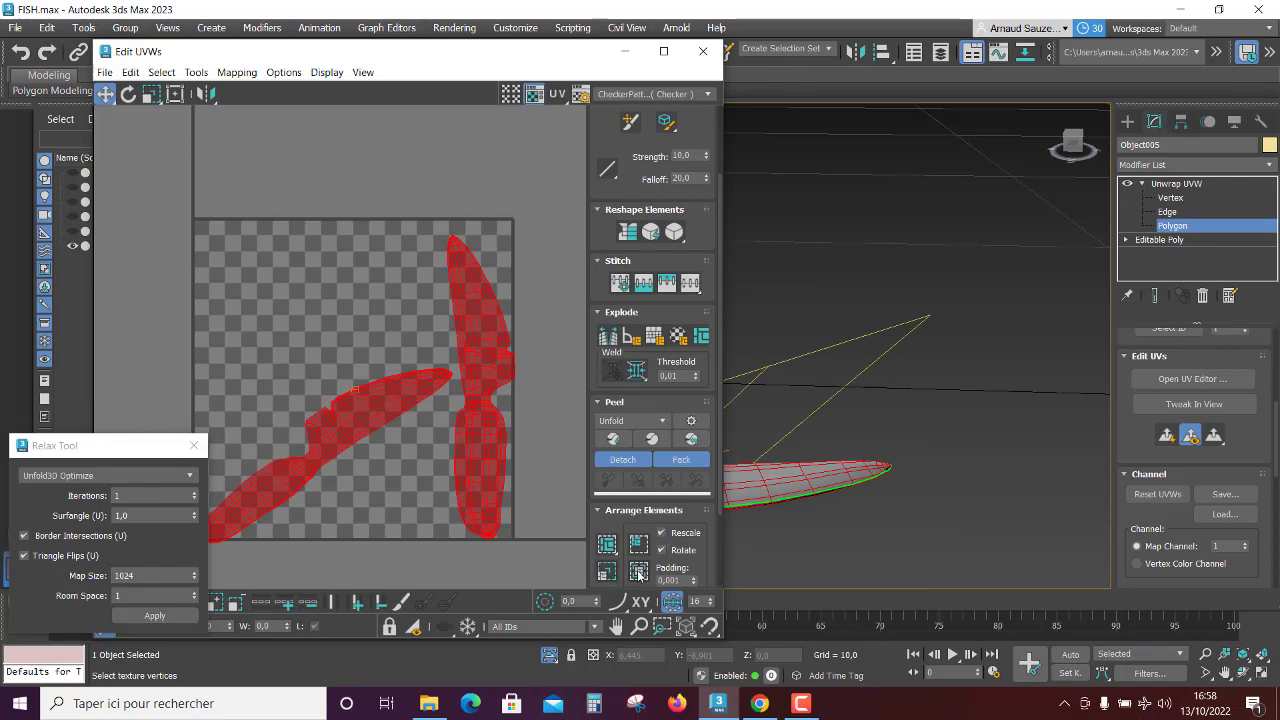
{"action": "left_click", "coordinate": [639, 572]}
{"action": "left_click", "coordinate": [608, 546]}
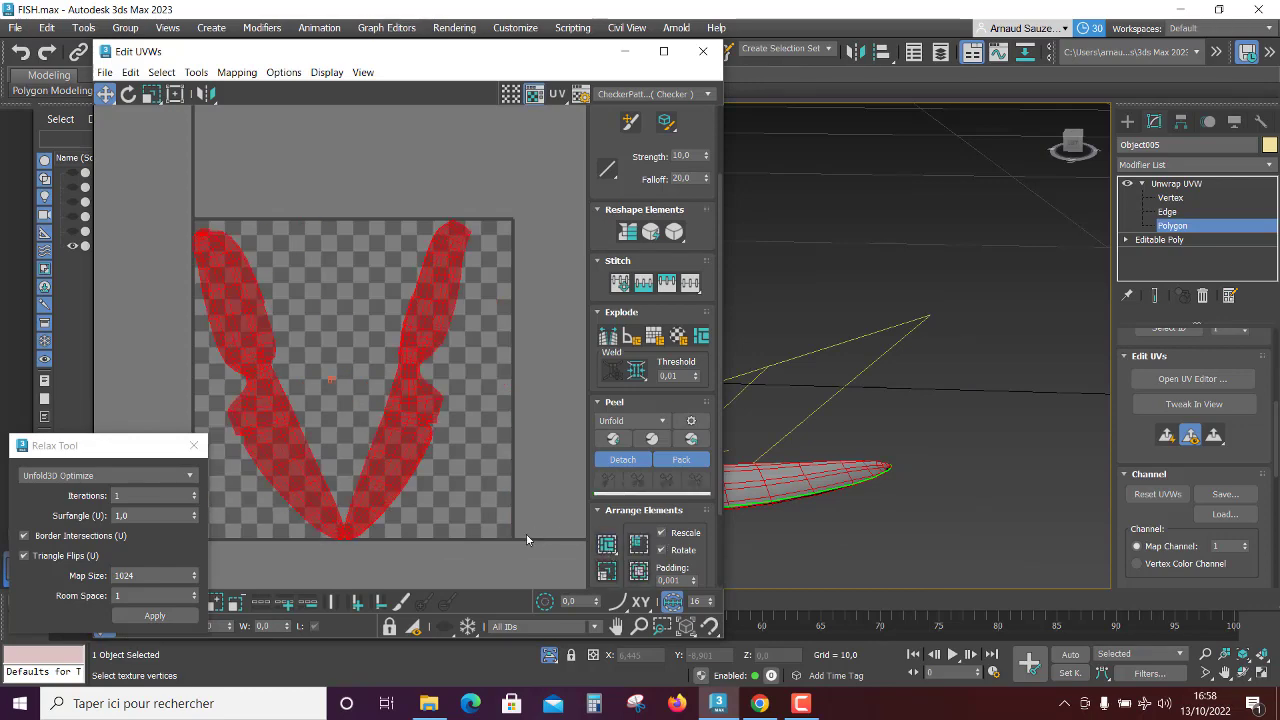
{"action": "left_click", "coordinate": [483, 437]}
{"action": "left_click", "coordinate": [703, 51]}
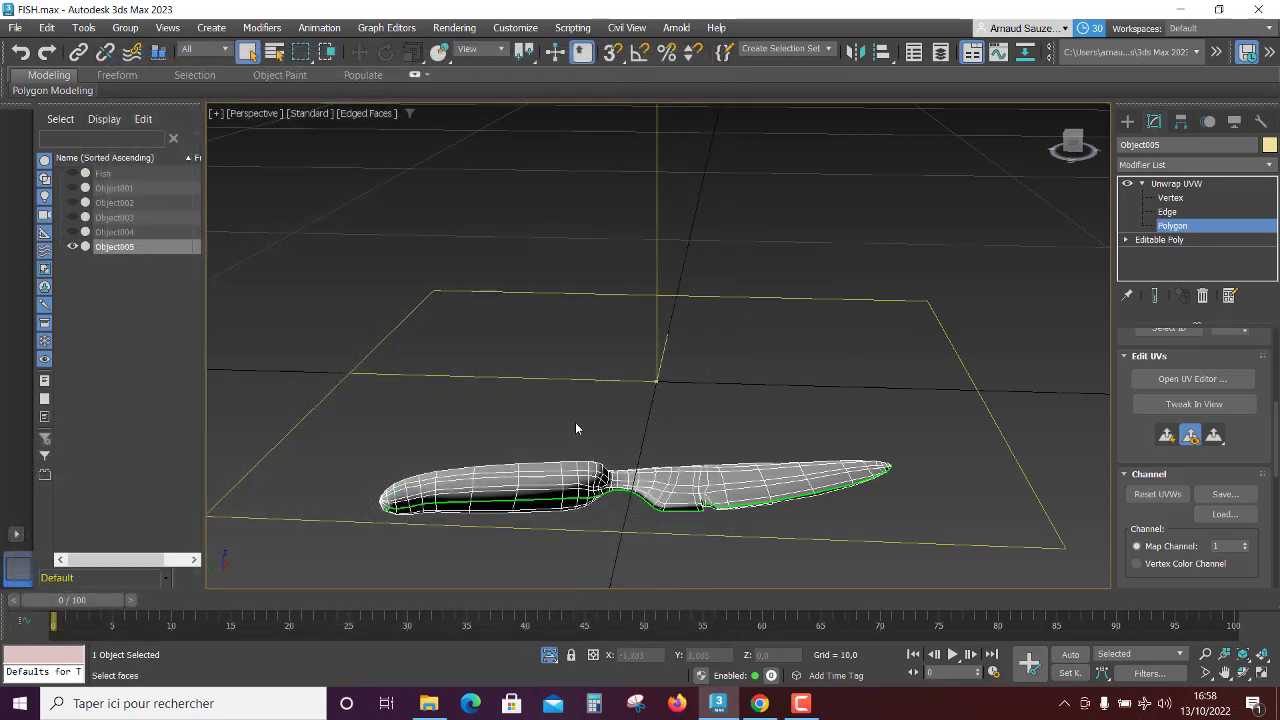
Step: Leave face editing and unhide all objects of the sculpture
{"action": "left_click", "coordinate": [1160, 186]}
{"action": "mouse_move", "coordinate": [766, 421]}
{"action": "middle_mouse_down", "text": "alt"}
{"action": "mouse_move", "coordinate": [766, 396]}
{"action": "mouse_move", "coordinate": [723, 434]}
{"action": "mouse_move", "coordinate": [648, 588]}
{"action": "middle_mouse_up", "text": "alt"}
{"action": "left_click", "coordinate": [549, 654]}
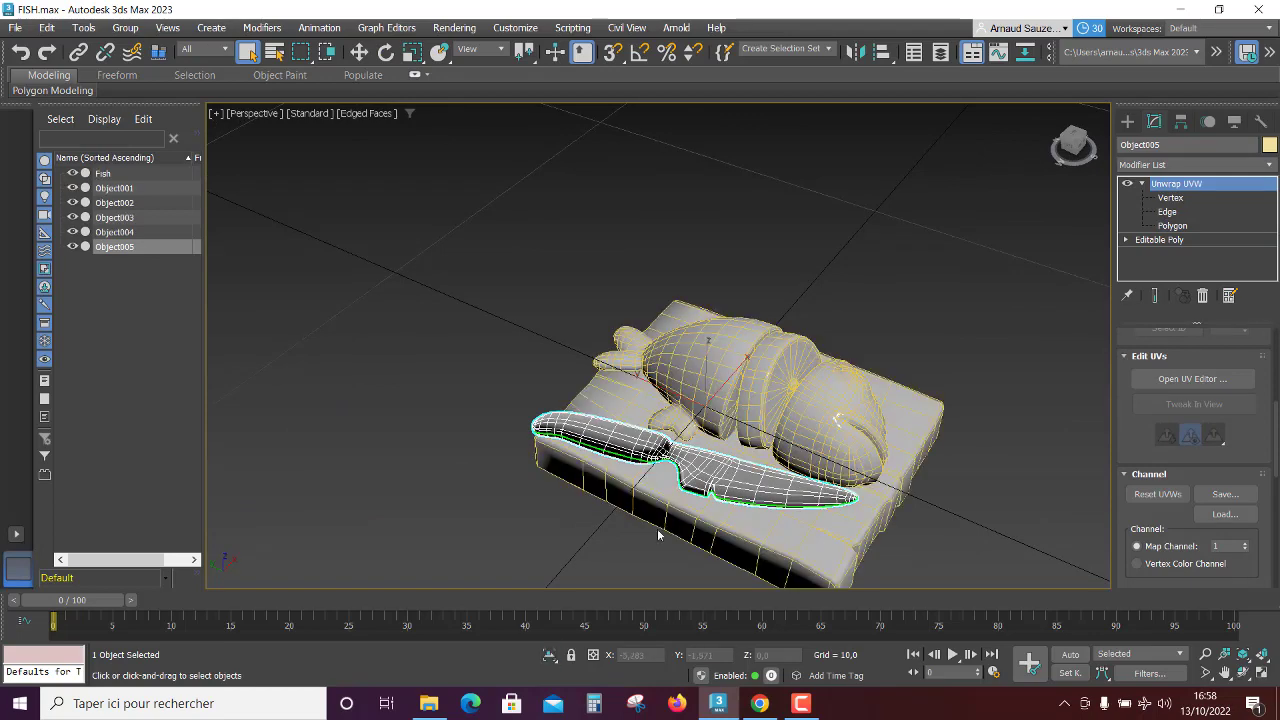
{"action": "middle_click_drag", "start_coordinate": [790, 520], "coordinate": [832, 541], "text": "alt"}
Step: Select the Fish base and isolate it alone in the viewport
{"action": "left_click", "coordinate": [832, 541]}
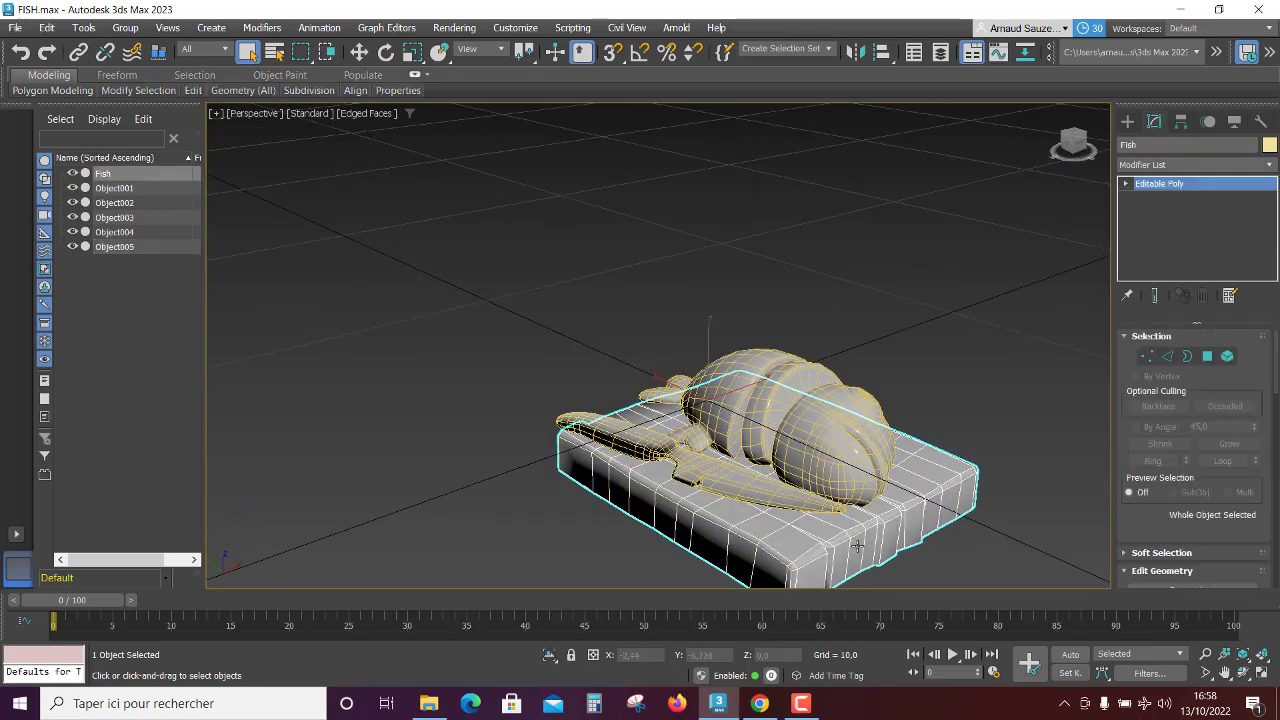
{"action": "right_click", "coordinate": [908, 298]}
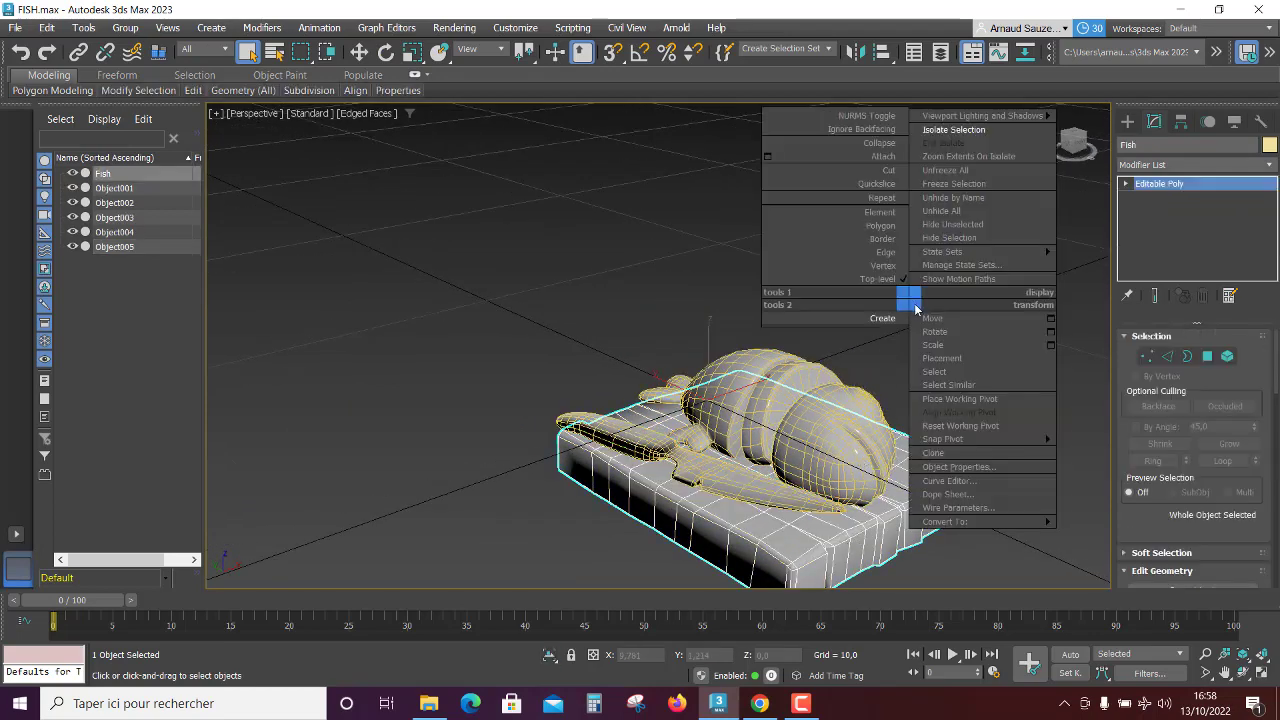
{"action": "left_click", "coordinate": [953, 130]}
{"action": "scroll", "coordinate": [767, 421], "scroll_direction": "up", "scroll_amount": 3}
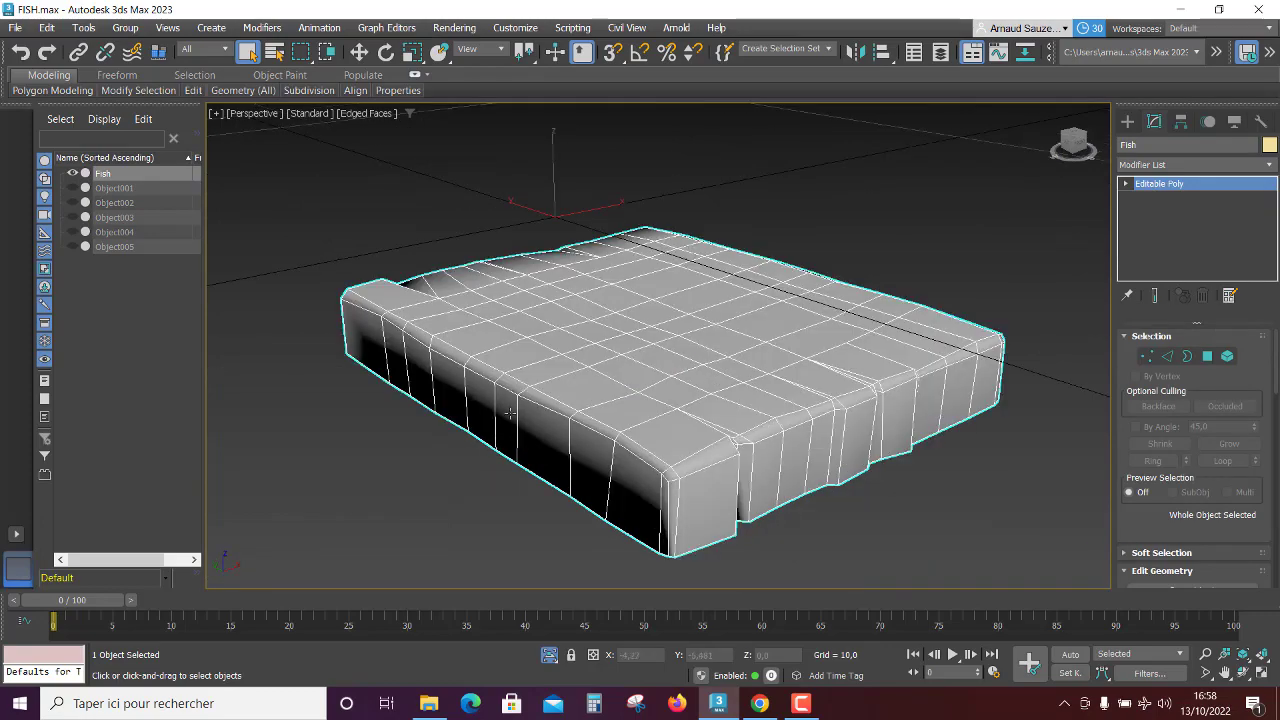
{"action": "mouse_move", "coordinate": [767, 421]}
{"action": "middle_mouse_down", "text": "alt"}
{"action": "mouse_move", "coordinate": [586, 437]}
{"action": "mouse_move", "coordinate": [617, 472]}
{"action": "middle_mouse_up", "text": "alt"}
{"action": "scroll", "coordinate": [617, 472], "scroll_direction": "up", "scroll_amount": 3}
{"action": "scroll", "coordinate": [617, 472], "scroll_direction": "down", "scroll_amount": 5}
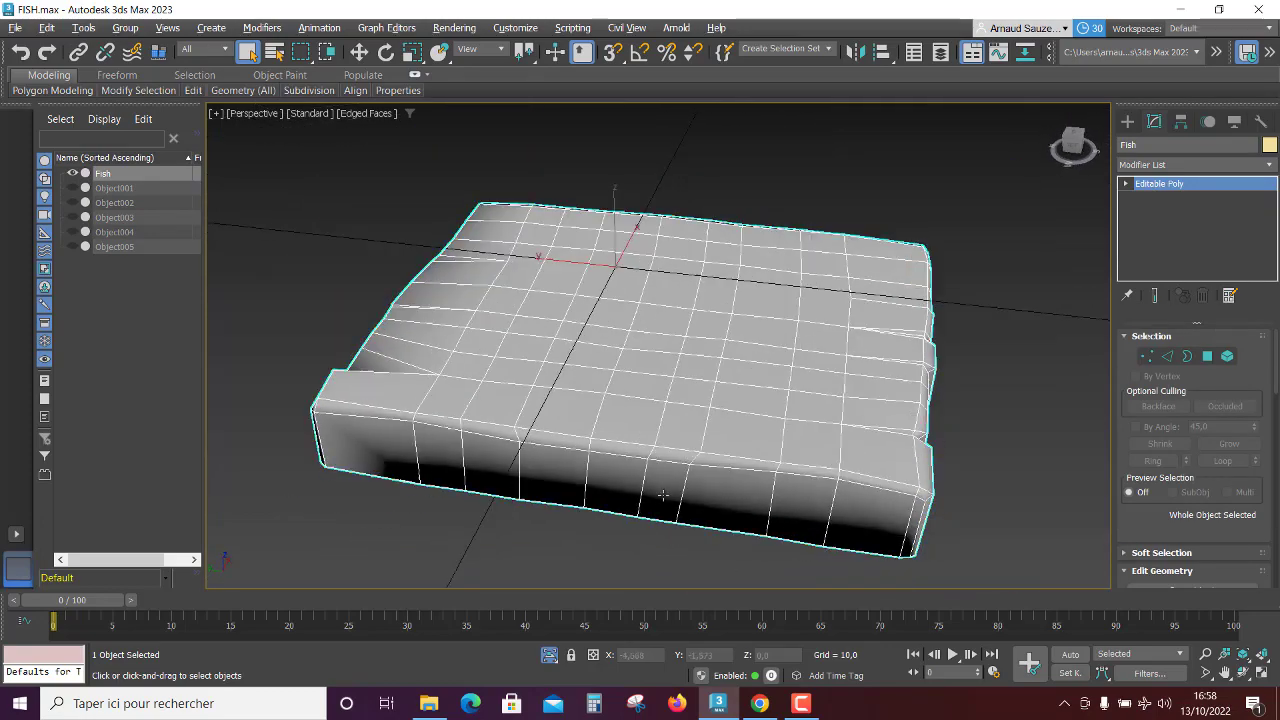
{"action": "mouse_move", "coordinate": [925, 487]}
{"action": "middle_mouse_down", "text": "alt"}
{"action": "mouse_move", "coordinate": [948, 480]}
{"action": "mouse_move", "coordinate": [925, 470]}
{"action": "middle_mouse_up", "text": "alt"}
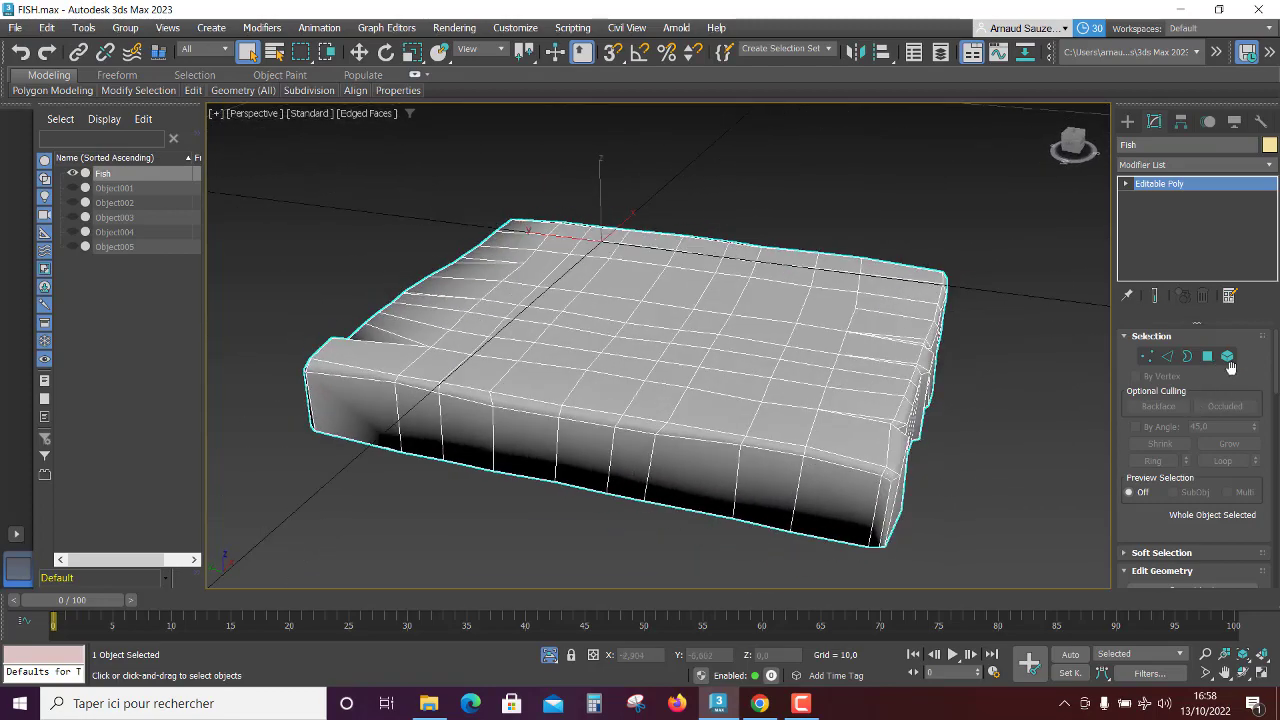
Step: Add an Unwrap UVW modifier to Fish from the Modifier List
{"action": "right_click", "coordinate": [1203, 183]}
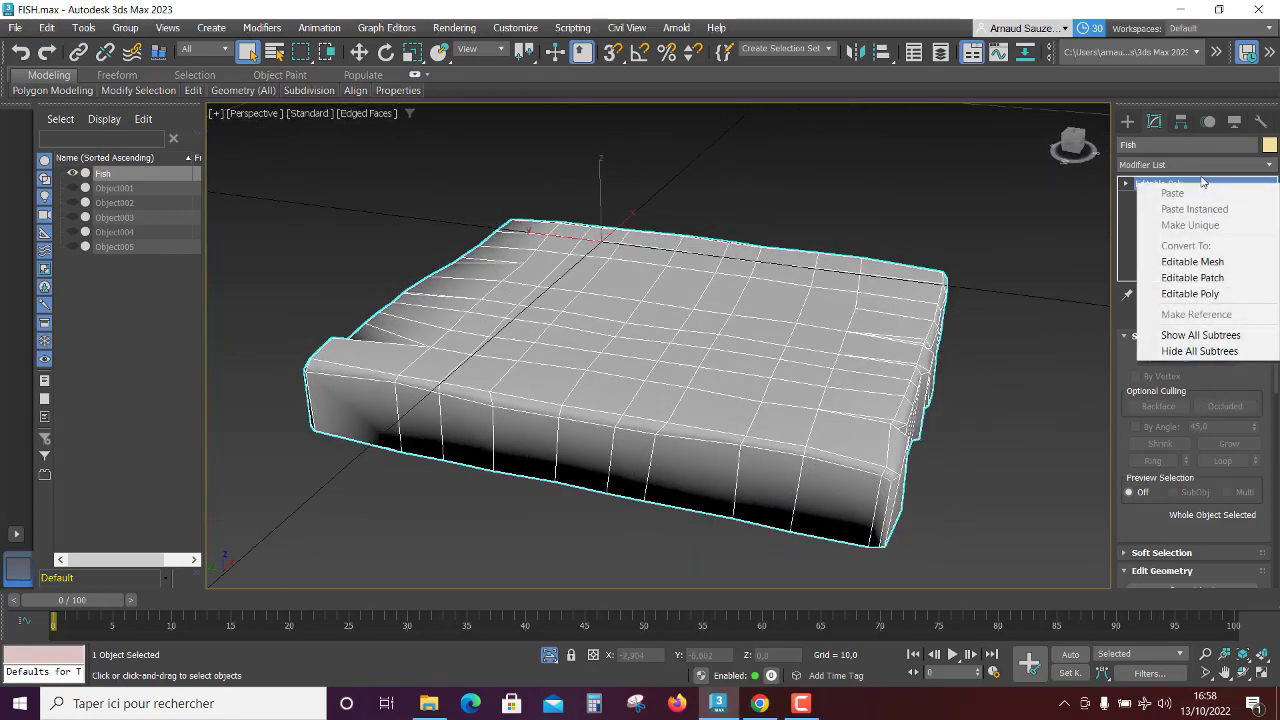
{"action": "left_click", "coordinate": [1198, 165]}
{"action": "left_click", "coordinate": [1198, 165]}
{"action": "key", "text": "u"}
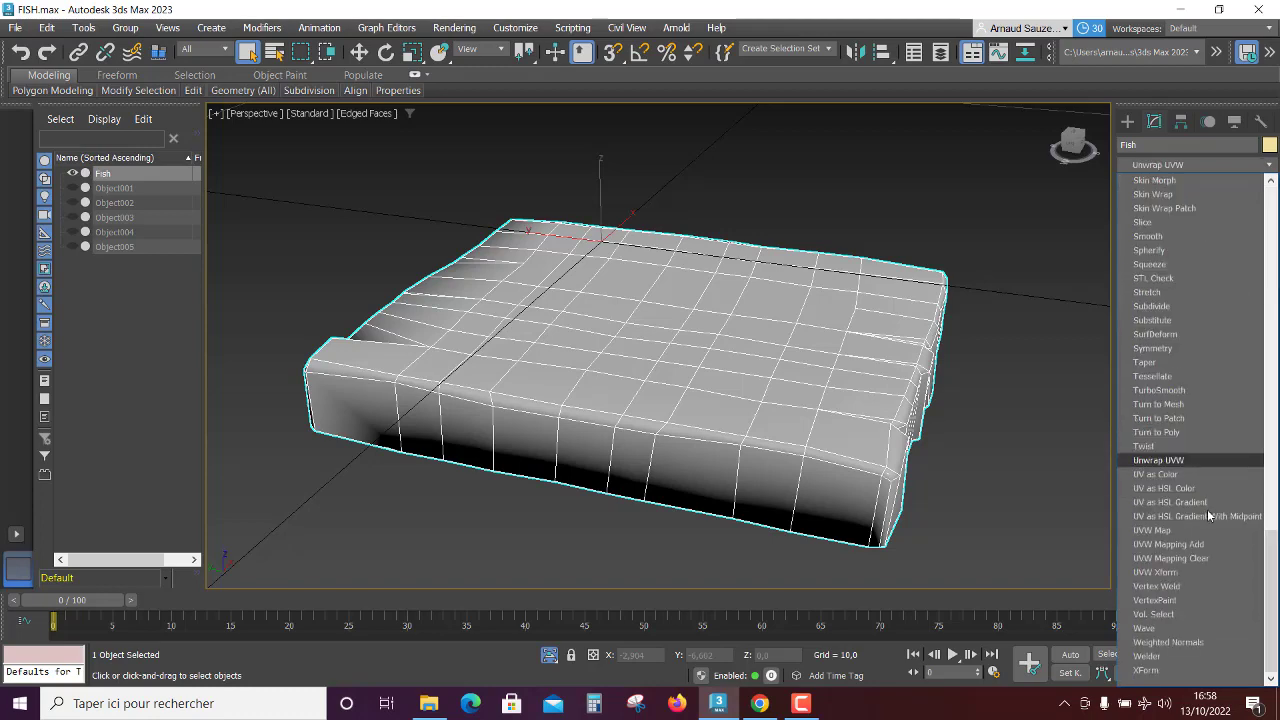
{"action": "left_click", "coordinate": [1191, 461]}
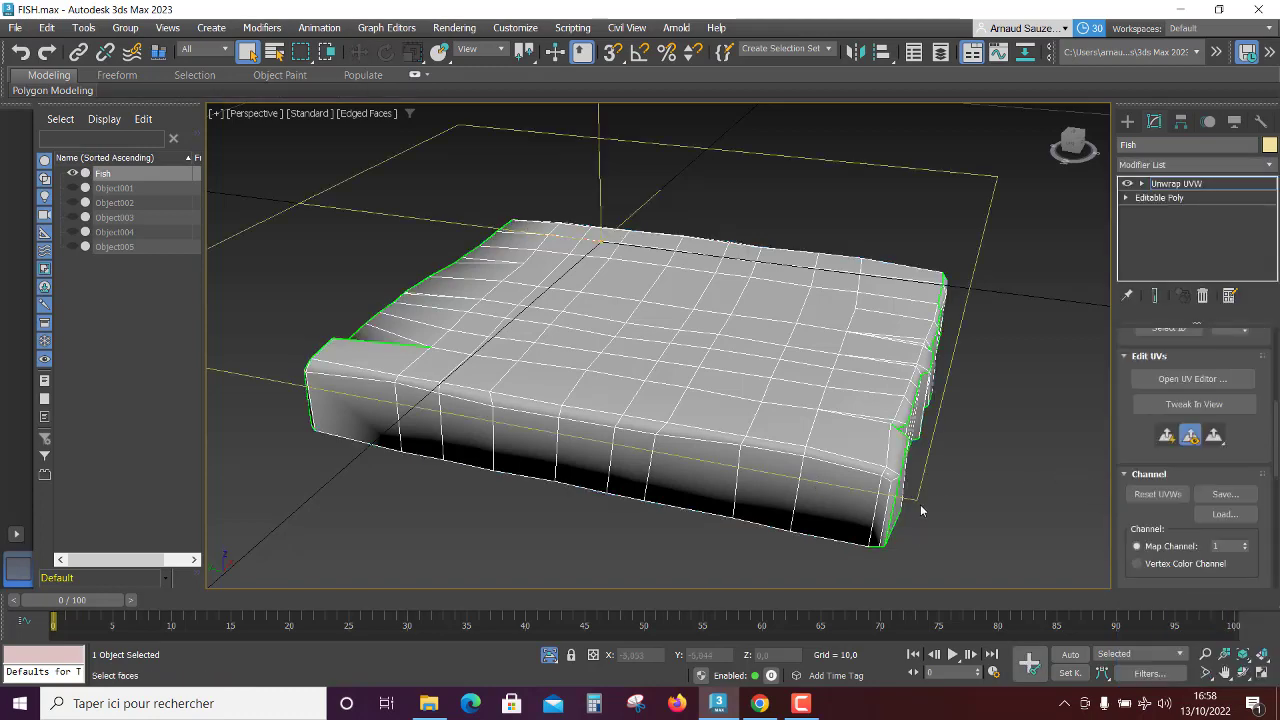
Step: Restore the four-viewport layout and zoom to the Fish board
{"action": "middle_click_drag", "start_coordinate": [916, 540], "coordinate": [994, 494], "text": "alt"}
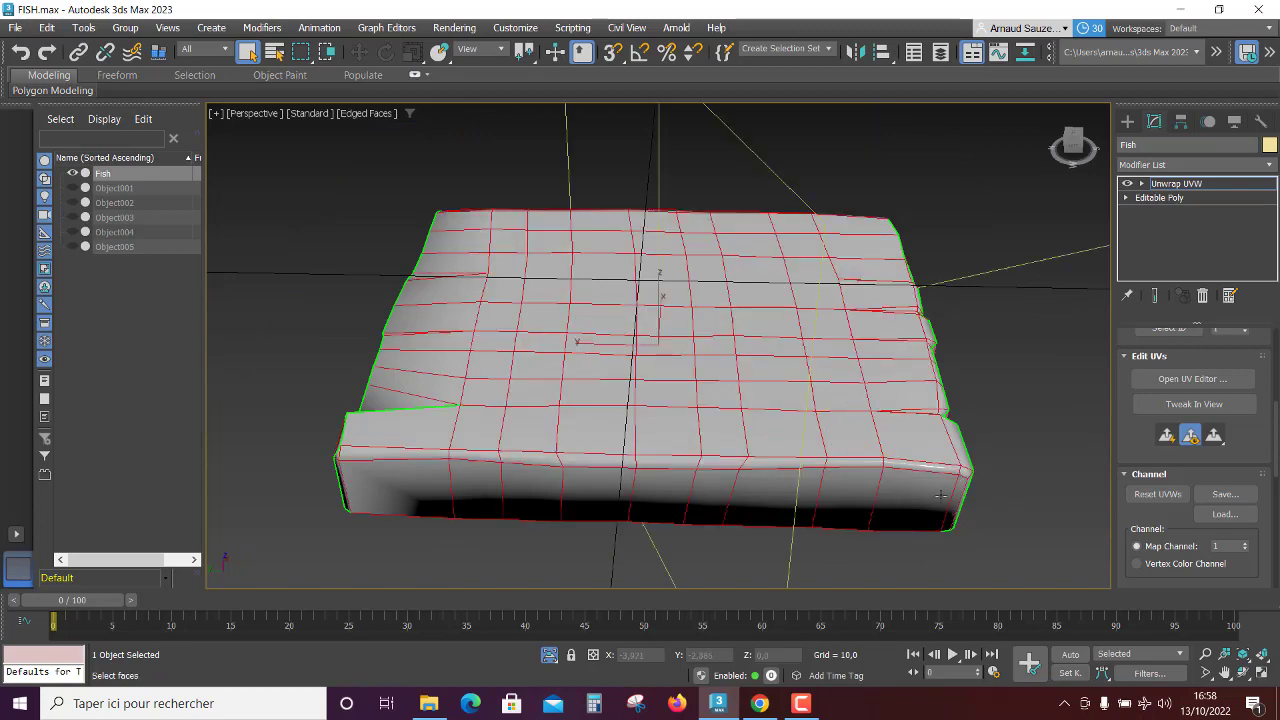
{"action": "mouse_move", "coordinate": [840, 428]}
{"action": "middle_mouse_down", "text": "alt"}
{"action": "mouse_move", "coordinate": [958, 520]}
{"action": "mouse_move", "coordinate": [902, 514]}
{"action": "mouse_move", "coordinate": [967, 498]}
{"action": "middle_mouse_up", "text": "alt"}
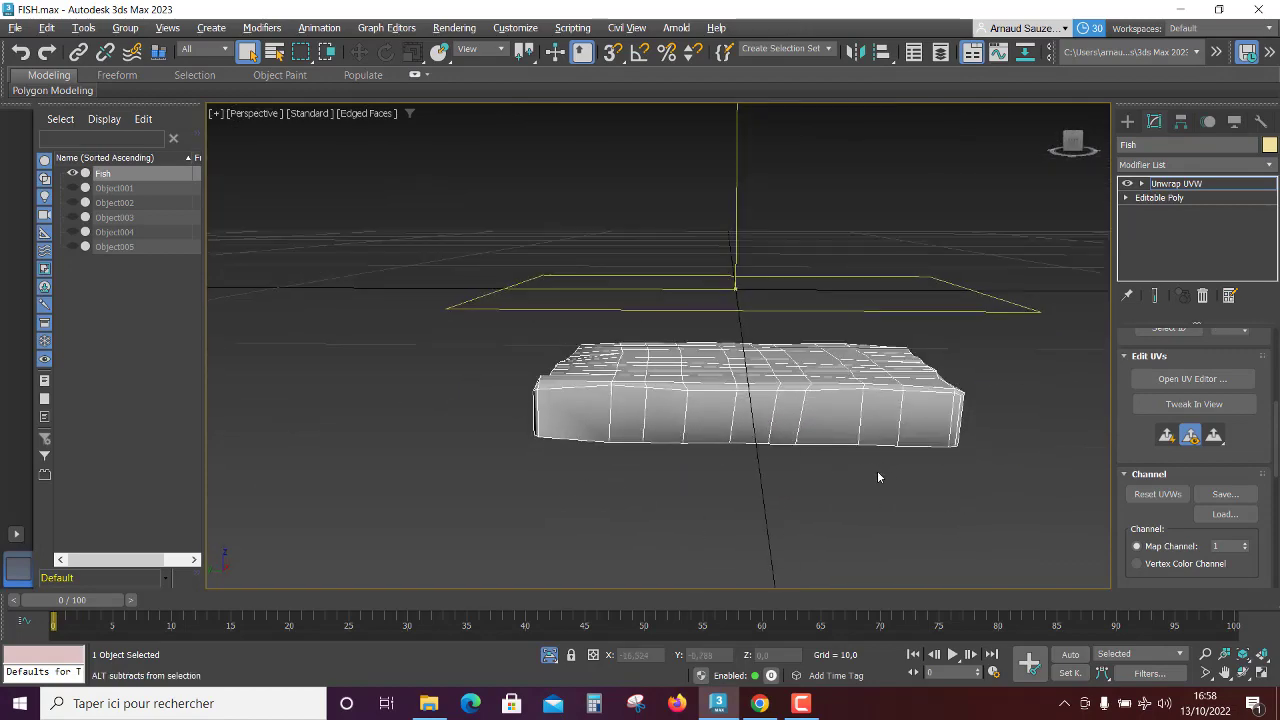
{"action": "key", "text": "alt+w"}
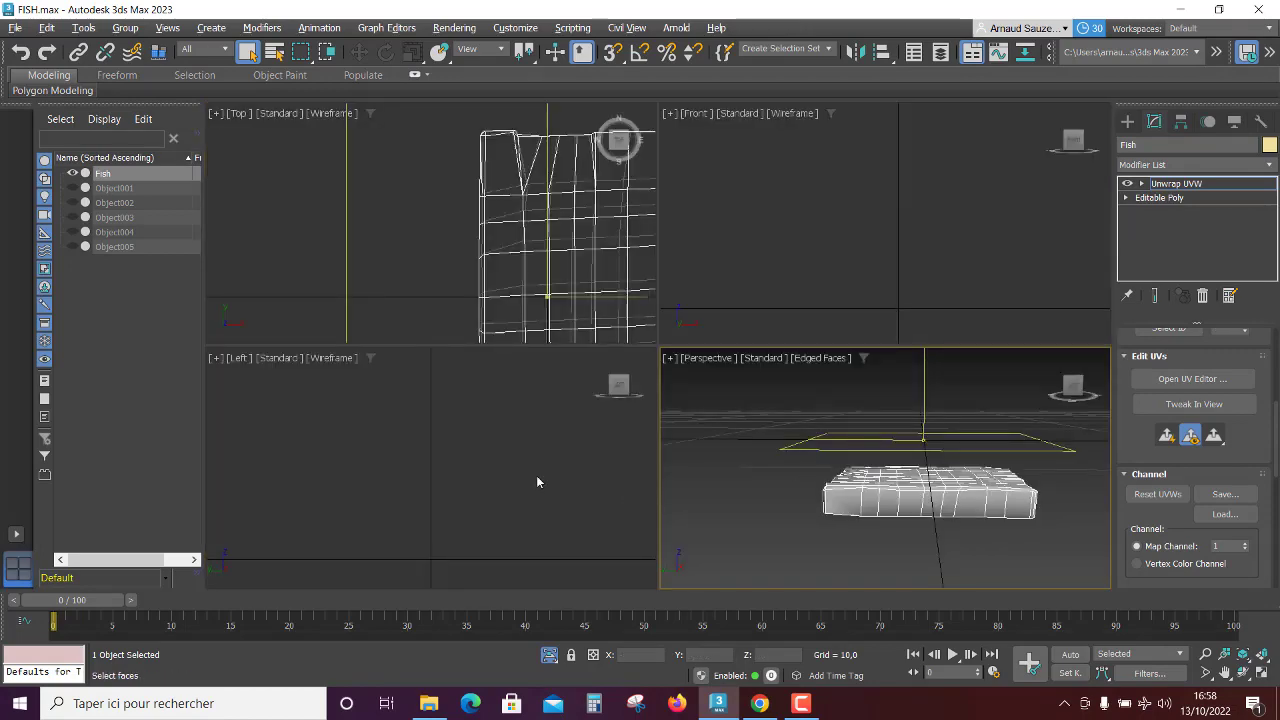
{"action": "key", "text": "z"}
Step: Box-select every face of the fish in the Left view
{"action": "mouse_move", "coordinate": [589, 412]}
{"action": "left_mouse_down"}
{"action": "mouse_move", "coordinate": [295, 550]}
{"action": "mouse_move", "coordinate": [304, 542]}
{"action": "left_mouse_up"}
{"action": "mouse_move", "coordinate": [1019, 448]}
{"action": "middle_mouse_down", "text": "alt"}
{"action": "mouse_move", "coordinate": [970, 490]}
{"action": "mouse_move", "coordinate": [985, 478]}
{"action": "mouse_move", "coordinate": [1000, 505]}
{"action": "mouse_move", "coordinate": [990, 490]}
{"action": "mouse_move", "coordinate": [1010, 475]}
{"action": "middle_mouse_up", "text": "alt"}
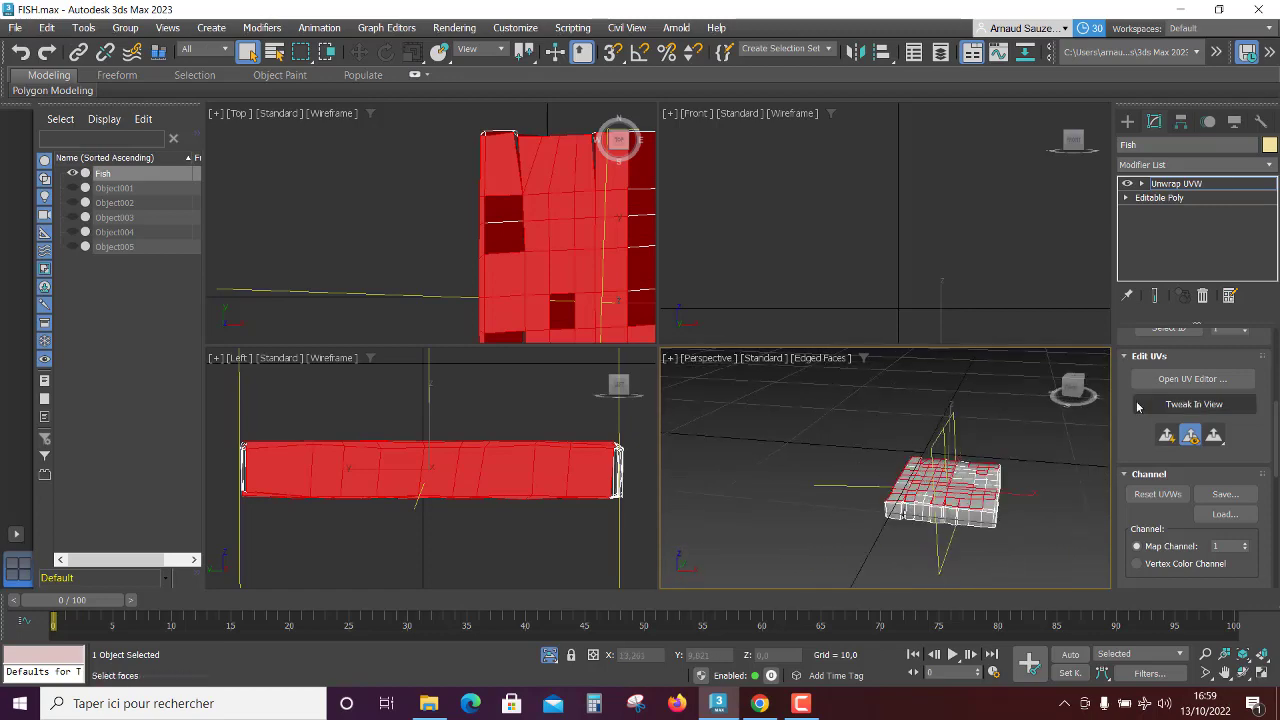
{"action": "scroll", "coordinate": [1175, 400], "scroll_direction": "up", "scroll_amount": 2}
{"action": "scroll", "coordinate": [1175, 400], "scroll_direction": "up", "scroll_amount": 3}
{"action": "scroll", "coordinate": [1172, 420], "scroll_direction": "up", "scroll_amount": 2}
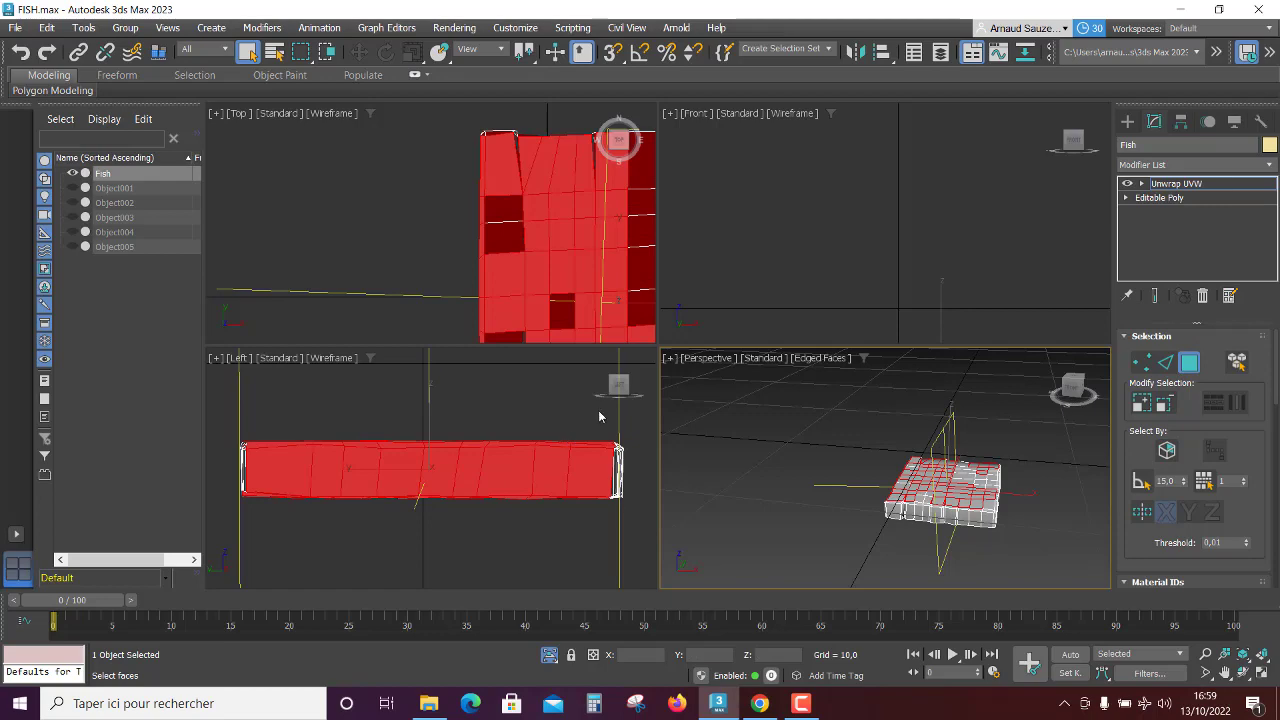
{"action": "right_click", "coordinate": [340, 548]}
{"action": "left_click_drag", "start_coordinate": [255, 558], "coordinate": [253, 552]}
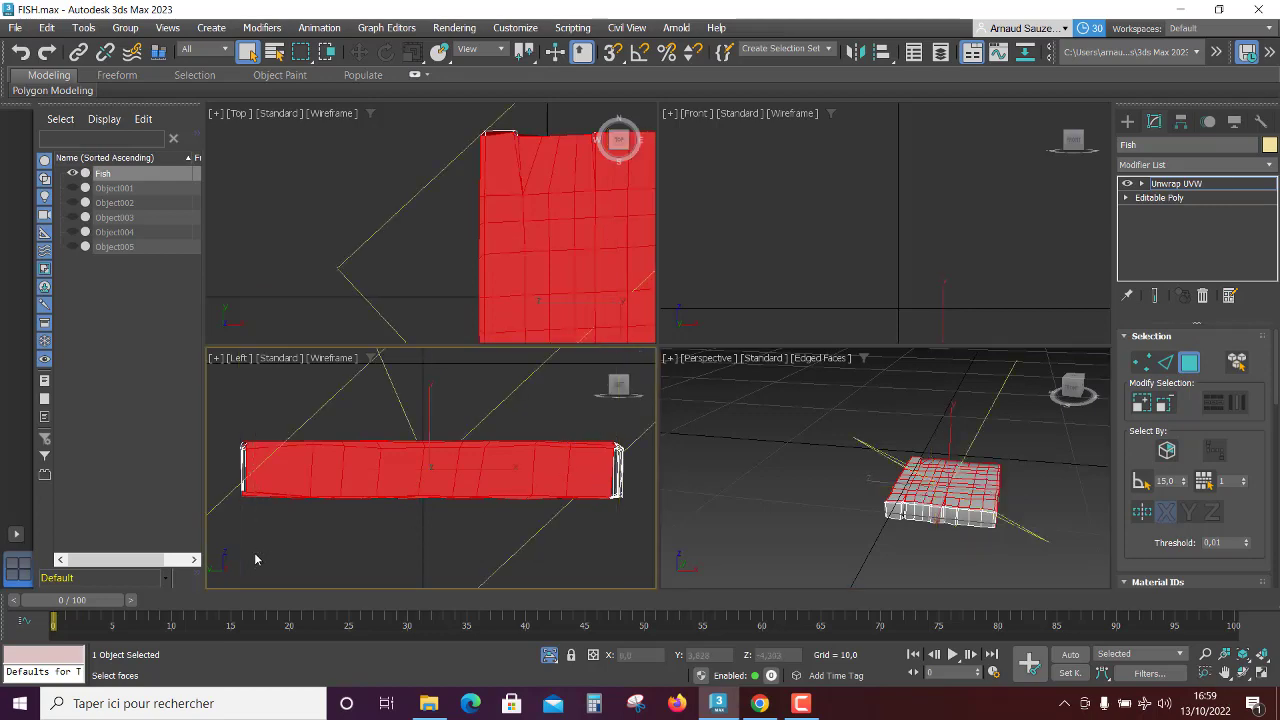
{"action": "mouse_move", "coordinate": [880, 470]}
{"action": "middle_mouse_down", "text": "alt"}
{"action": "mouse_move", "coordinate": [896, 446]}
{"action": "mouse_move", "coordinate": [868, 486]}
{"action": "mouse_move", "coordinate": [757, 505]}
{"action": "middle_mouse_up", "text": "alt"}
{"action": "scroll", "coordinate": [896, 446], "scroll_direction": "up", "scroll_amount": 1}
{"action": "scroll", "coordinate": [905, 455], "scroll_direction": "up", "scroll_amount": 2}
{"action": "scroll", "coordinate": [915, 465], "scroll_direction": "up", "scroll_amount": 2}
{"action": "scroll", "coordinate": [924, 477], "scroll_direction": "up", "scroll_amount": 2}
{"action": "middle_click_drag", "start_coordinate": [683, 515], "coordinate": [713, 538], "text": "alt"}
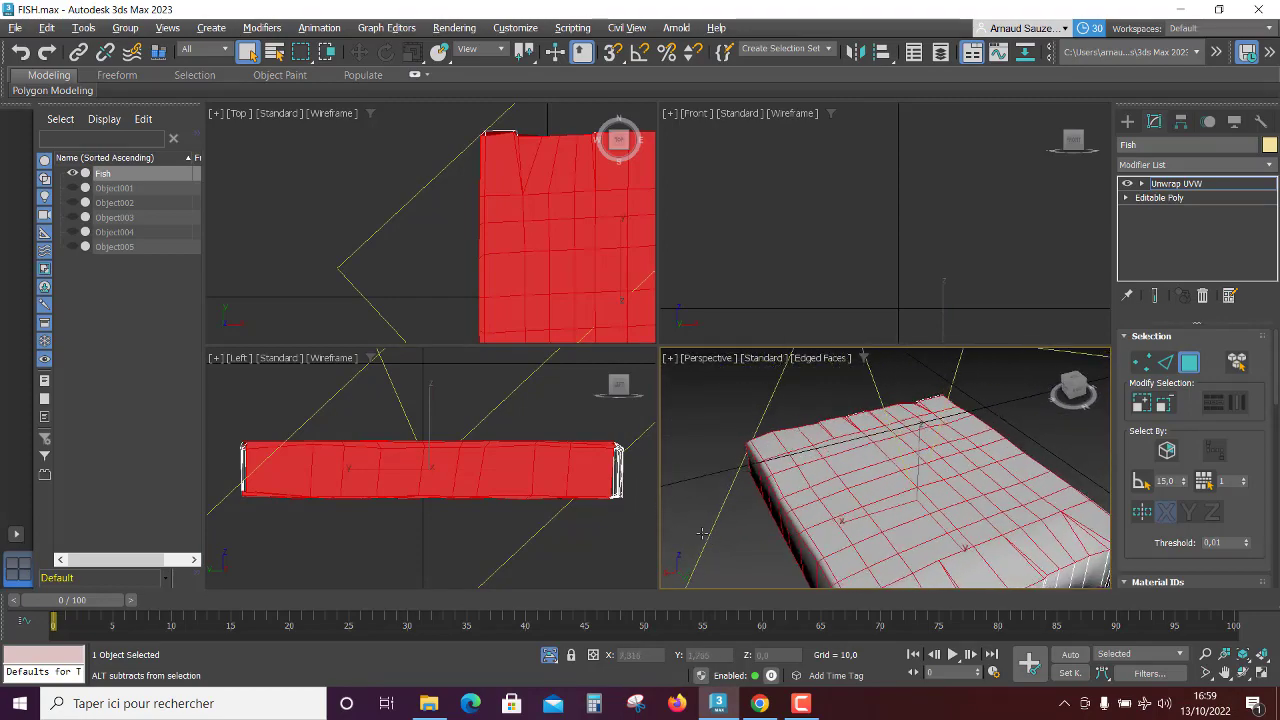
{"action": "middle_click_drag", "start_coordinate": [713, 538], "coordinate": [690, 560], "text": "alt"}
{"action": "scroll", "coordinate": [515, 483], "scroll_direction": "down", "scroll_amount": 2}
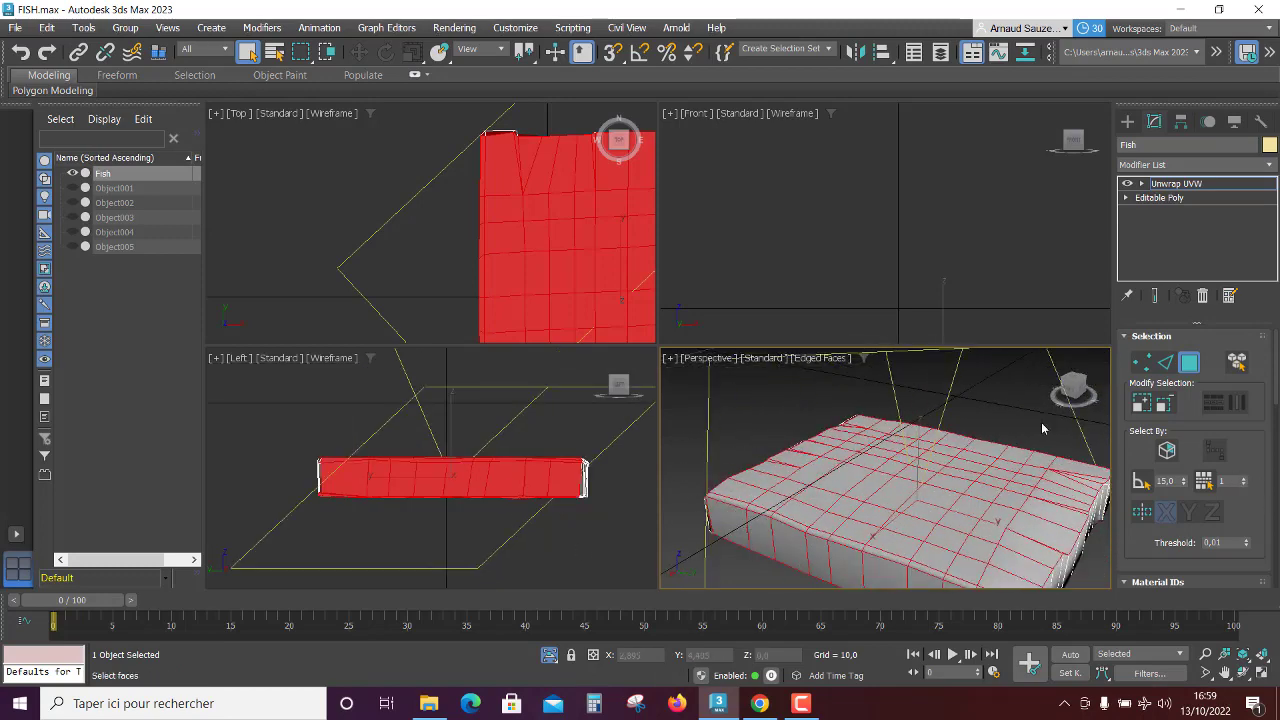
{"action": "scroll", "coordinate": [1195, 470], "scroll_direction": "down", "scroll_amount": 5}
{"action": "scroll", "coordinate": [1195, 482], "scroll_direction": "down", "scroll_amount": 5}
Step: Apply Quick Planar Map to the selected faces and maximize the Perspective view
{"action": "left_click", "coordinate": [1166, 455]}
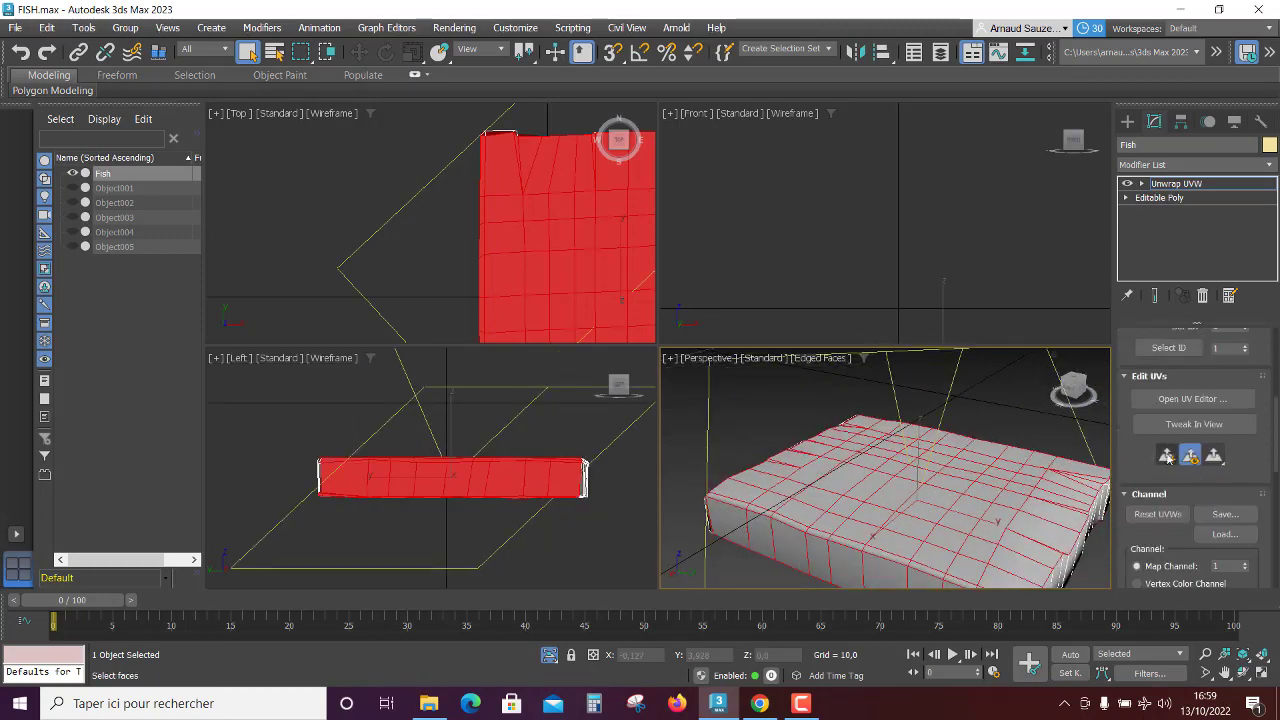
{"action": "middle_click_drag", "start_coordinate": [832, 541], "coordinate": [873, 482], "text": "alt"}
{"action": "key", "text": "alt+w"}
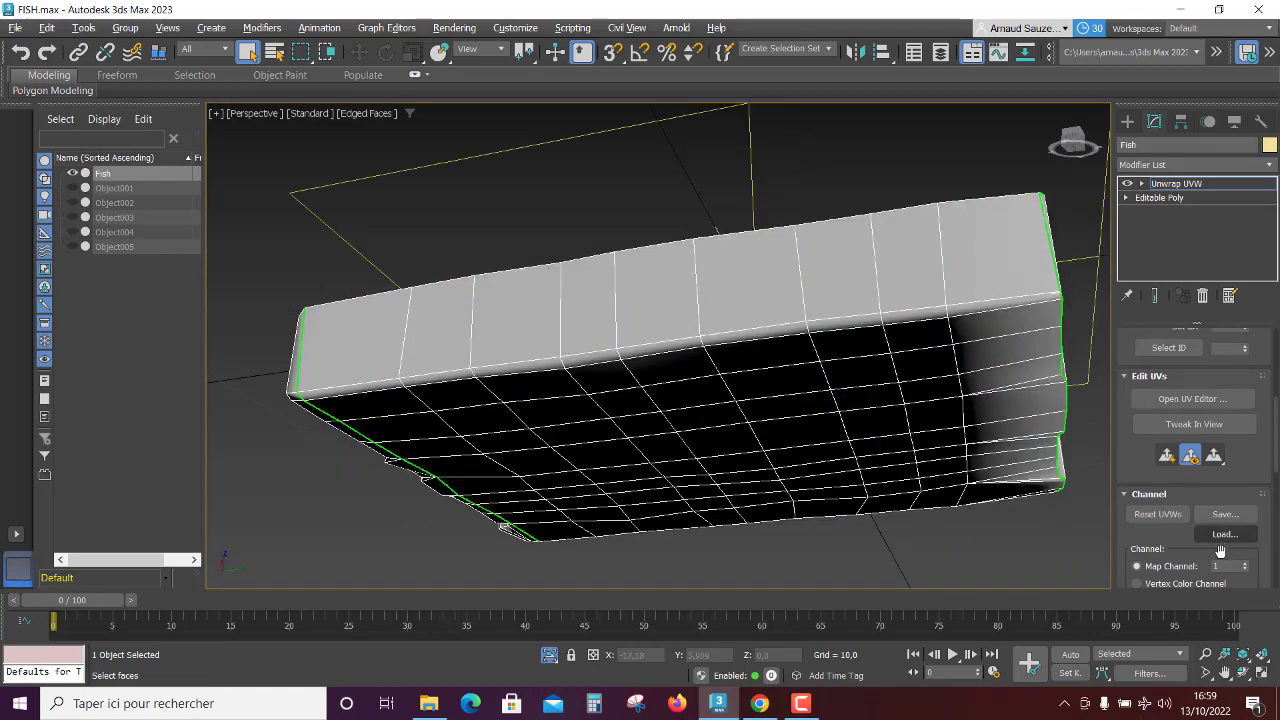
Step: Loop-select the fish's top edges and trim them to the long upper rim, end to end
{"action": "scroll", "coordinate": [1216, 461], "scroll_direction": "down", "scroll_amount": 1}
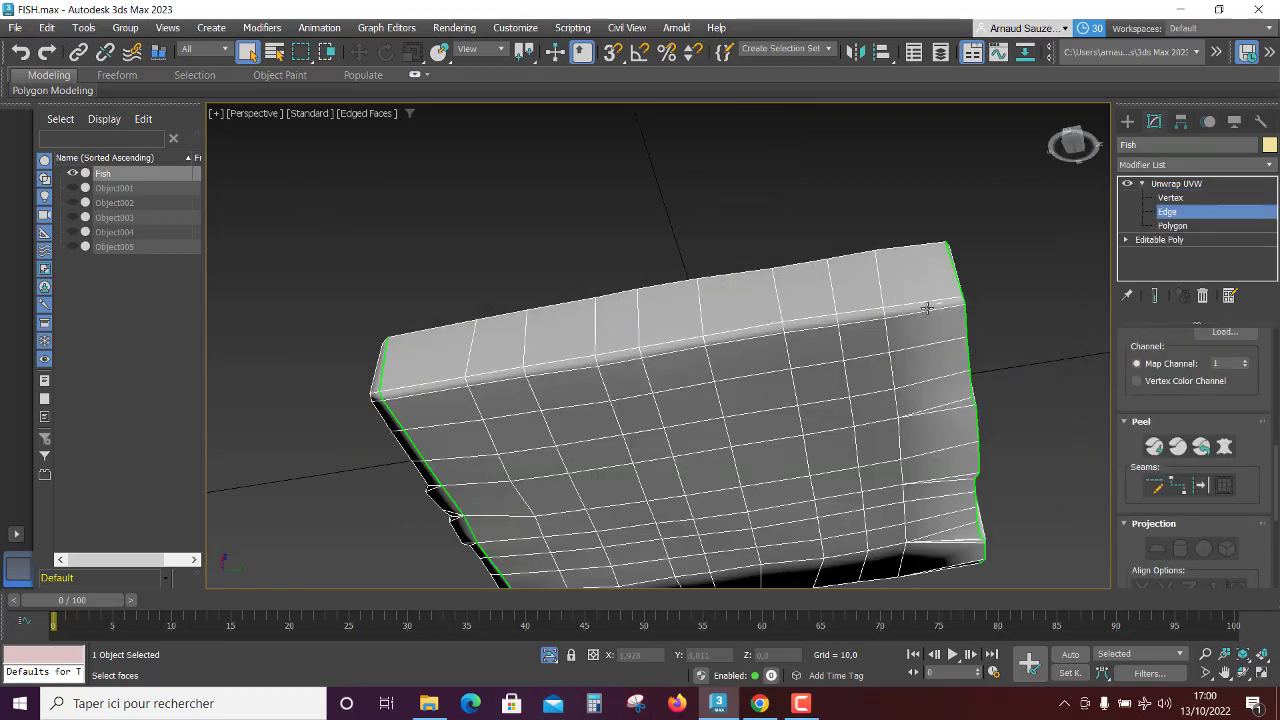
{"action": "left_click", "coordinate": [927, 308]}
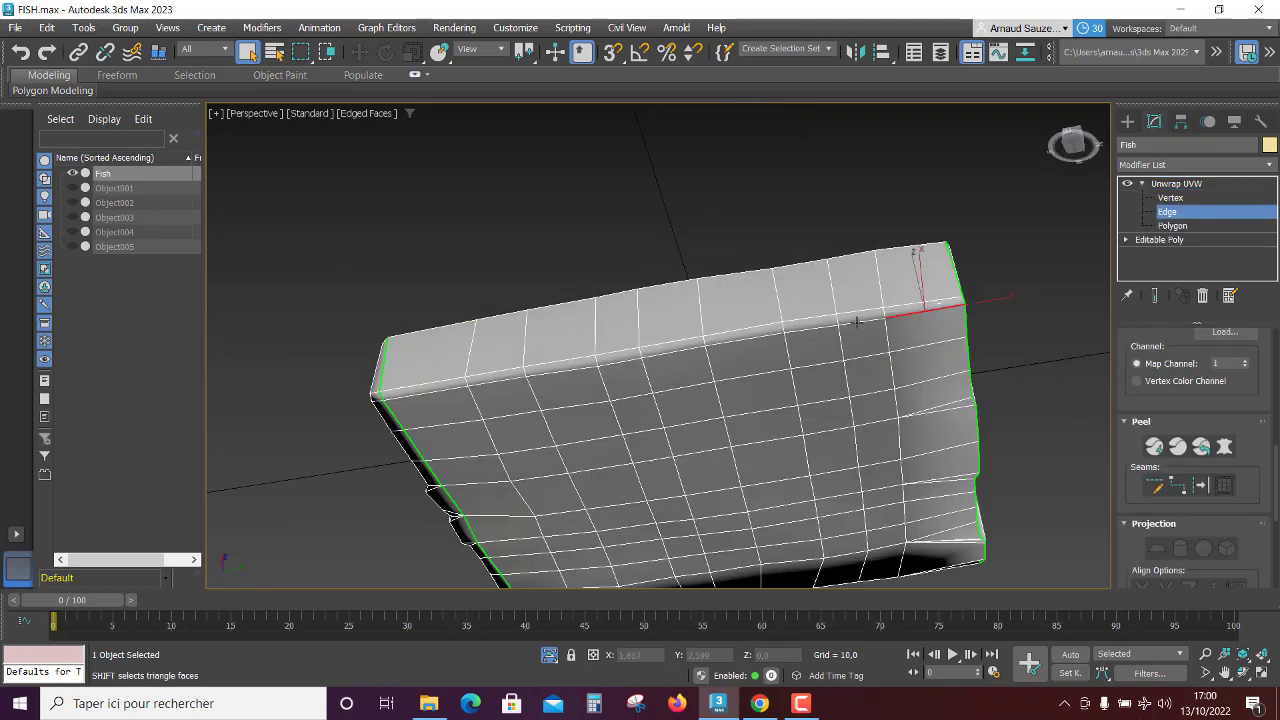
{"action": "double_click", "coordinate": [771, 336], "text": "ctrl"}
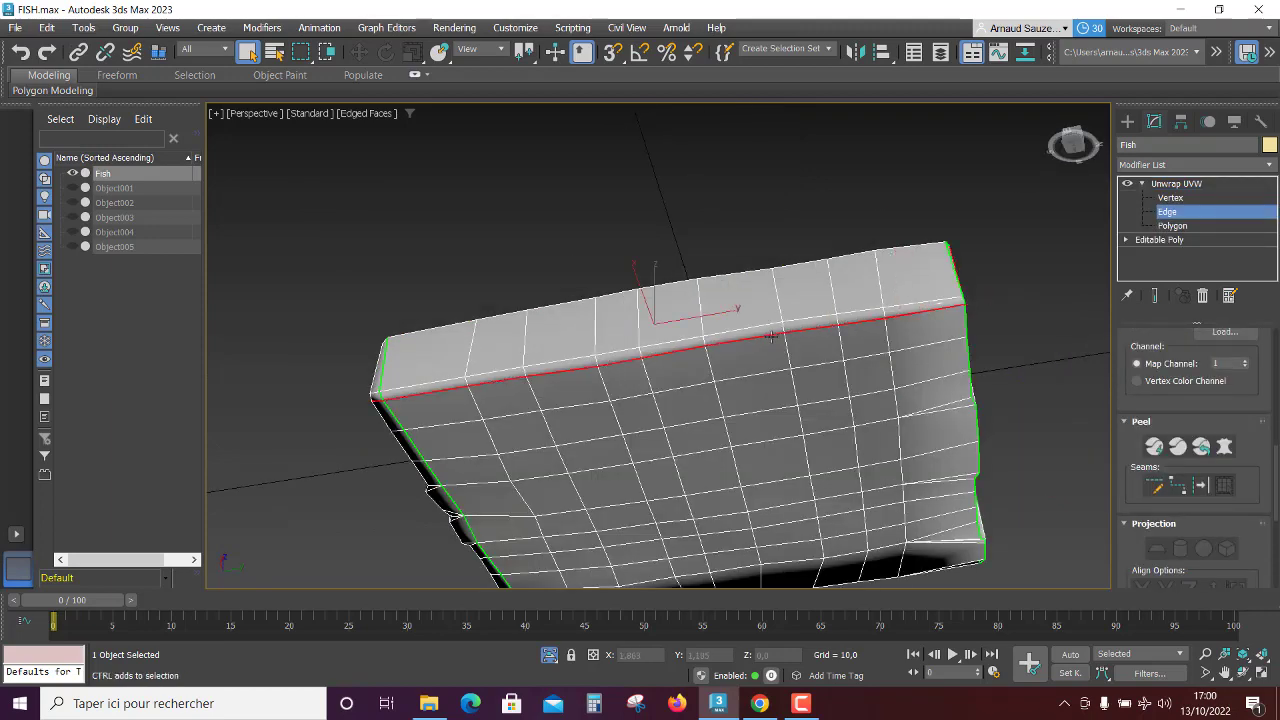
{"action": "left_click", "coordinate": [797, 337]}
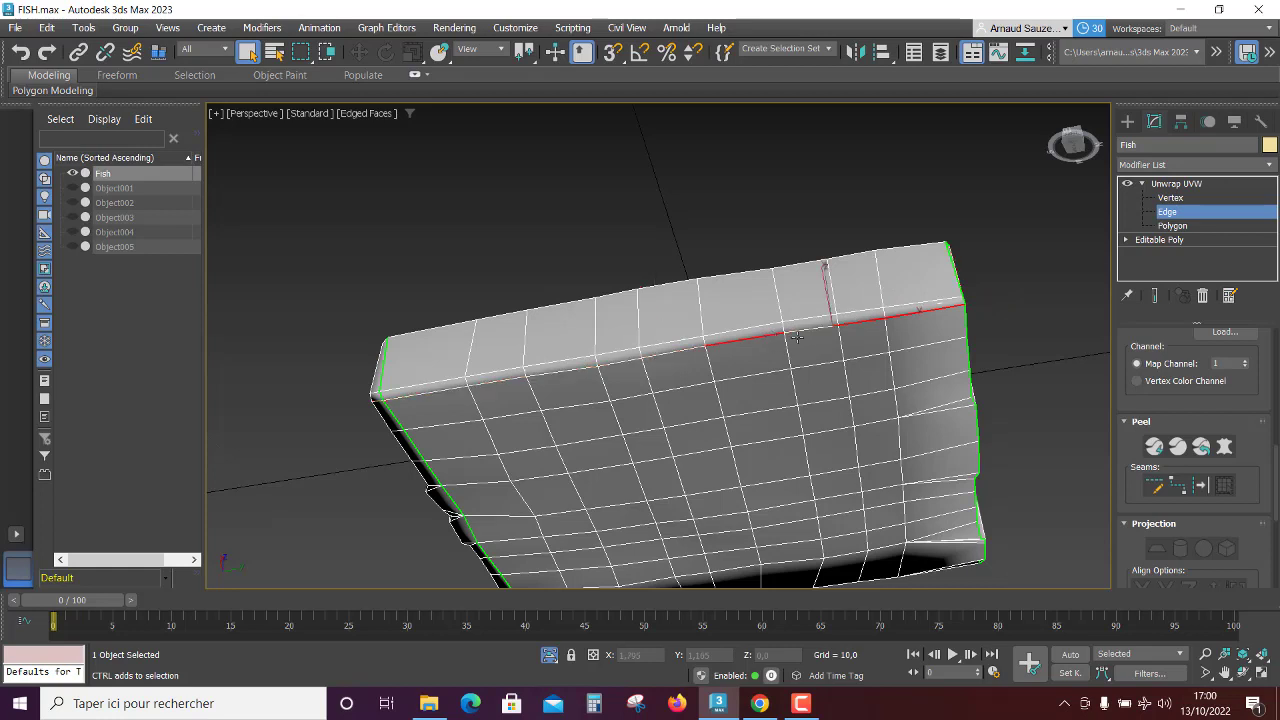
{"action": "left_click", "coordinate": [672, 354], "text": "ctrl"}
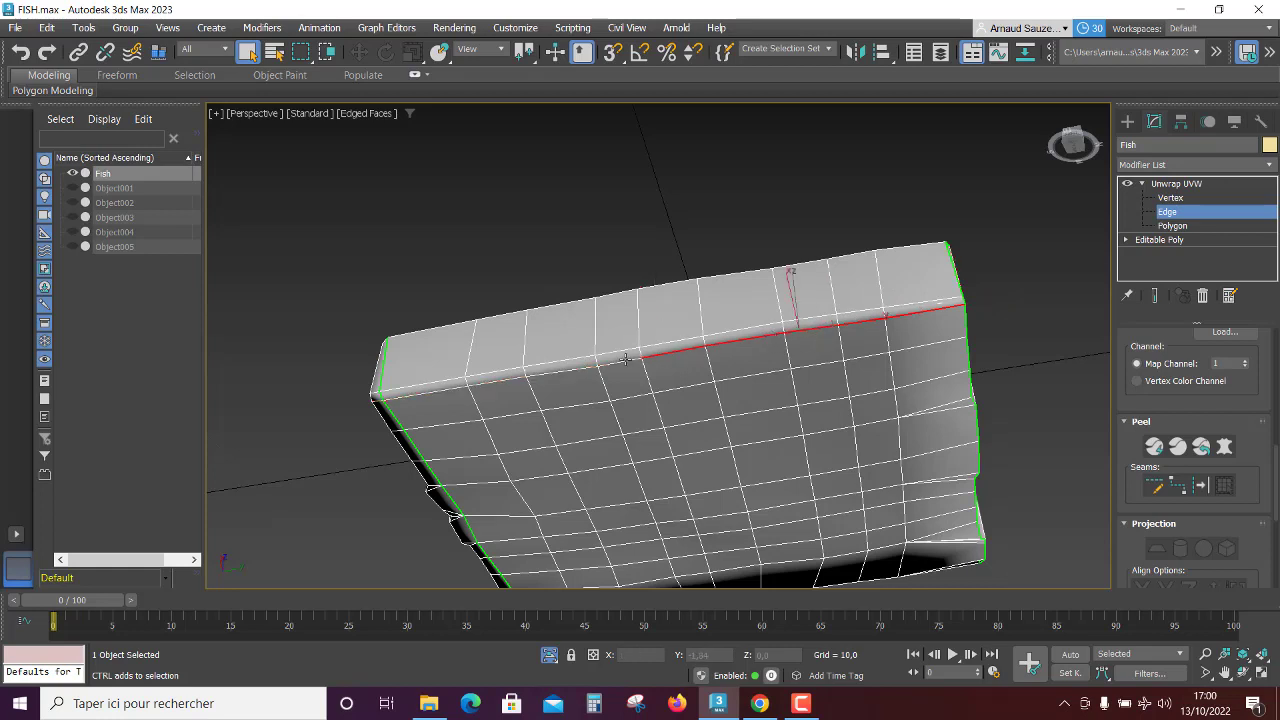
{"action": "left_click", "coordinate": [615, 363], "text": "ctrl"}
{"action": "left_click", "coordinate": [552, 372], "text": "ctrl"}
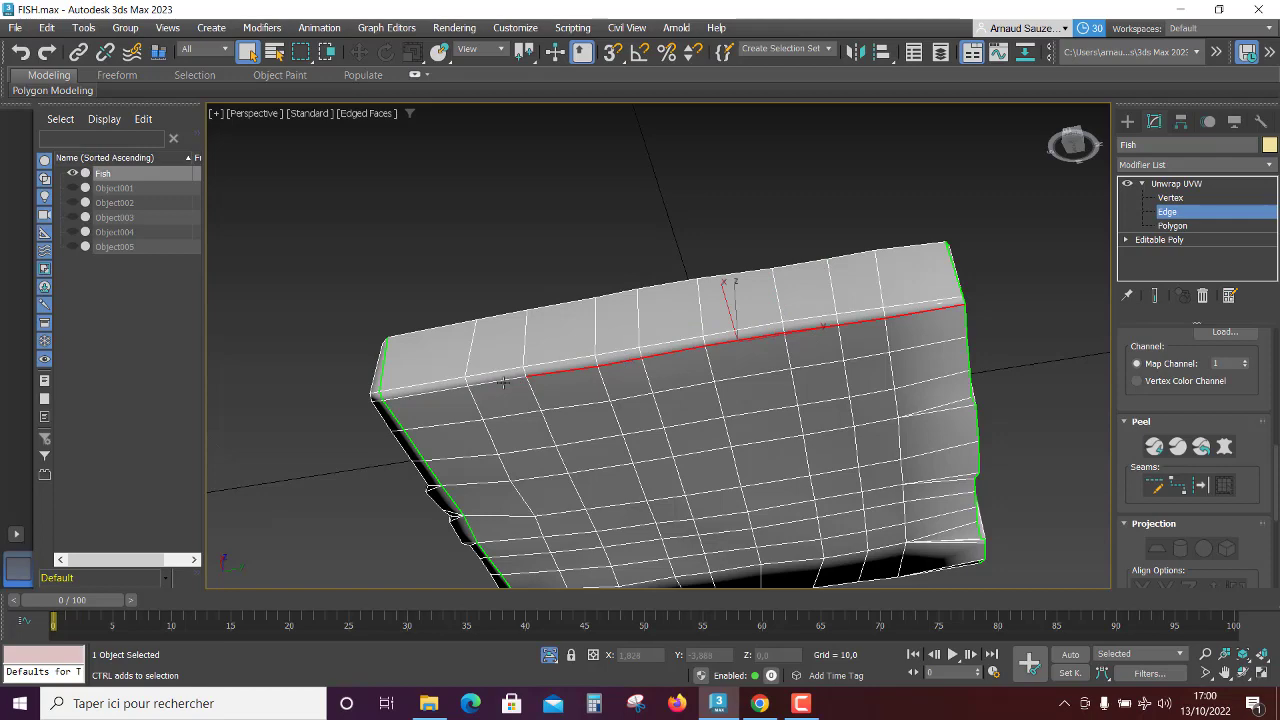
{"action": "left_click", "coordinate": [497, 380], "text": "ctrl"}
{"action": "left_click", "coordinate": [437, 392], "text": "ctrl"}
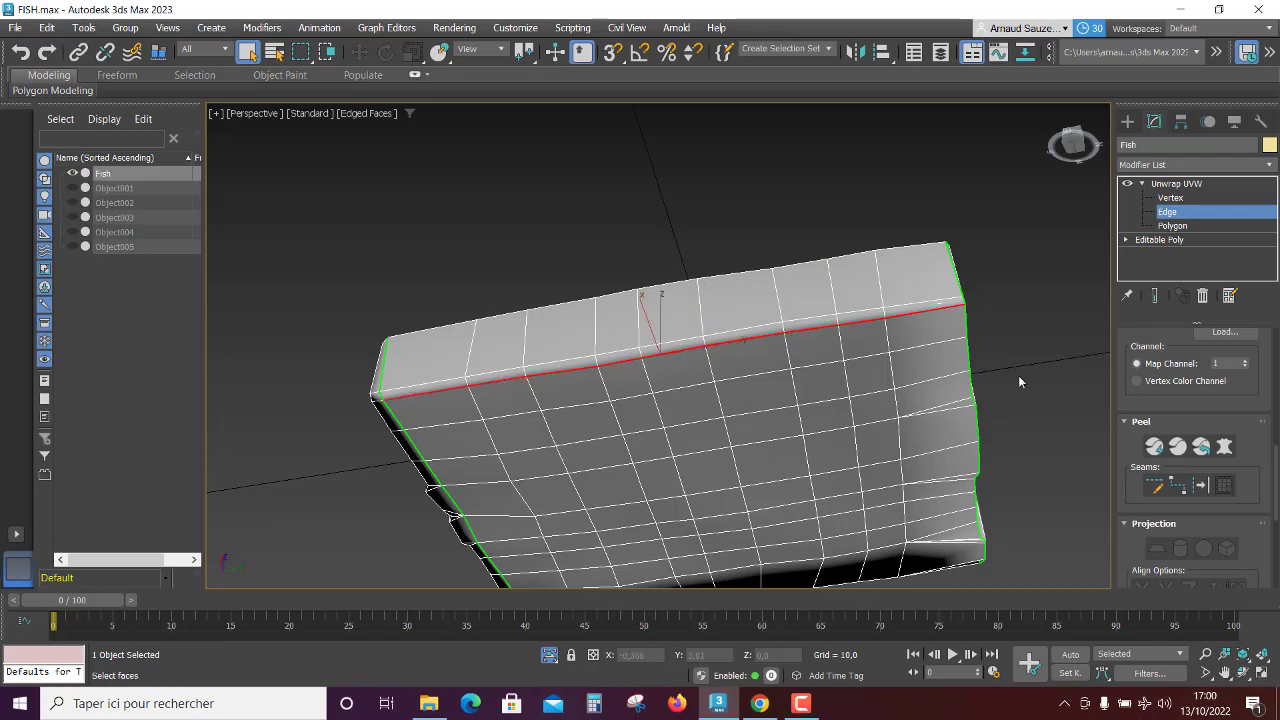
{"action": "middle_click_drag", "start_coordinate": [1024, 383], "coordinate": [1060, 415], "text": "alt"}
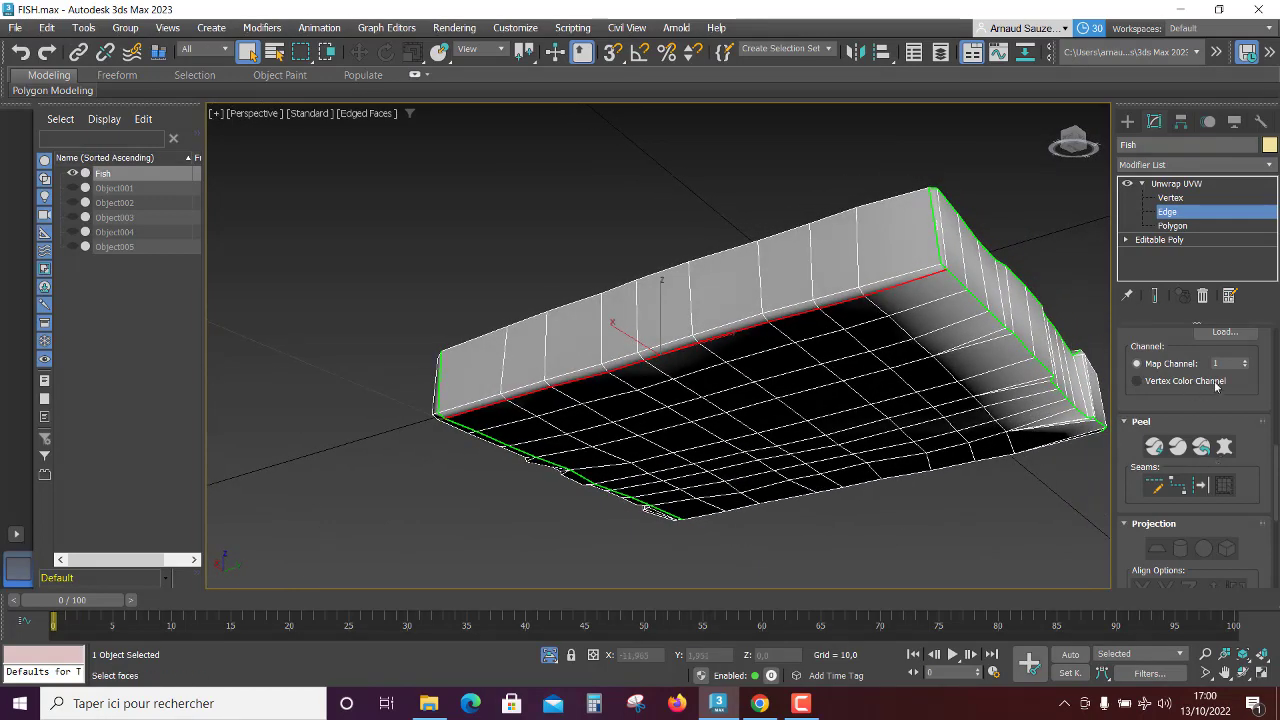
{"action": "scroll", "coordinate": [1225, 420], "scroll_direction": "up", "scroll_amount": 2}
{"action": "scroll", "coordinate": [1226, 427], "scroll_direction": "up", "scroll_amount": 2}
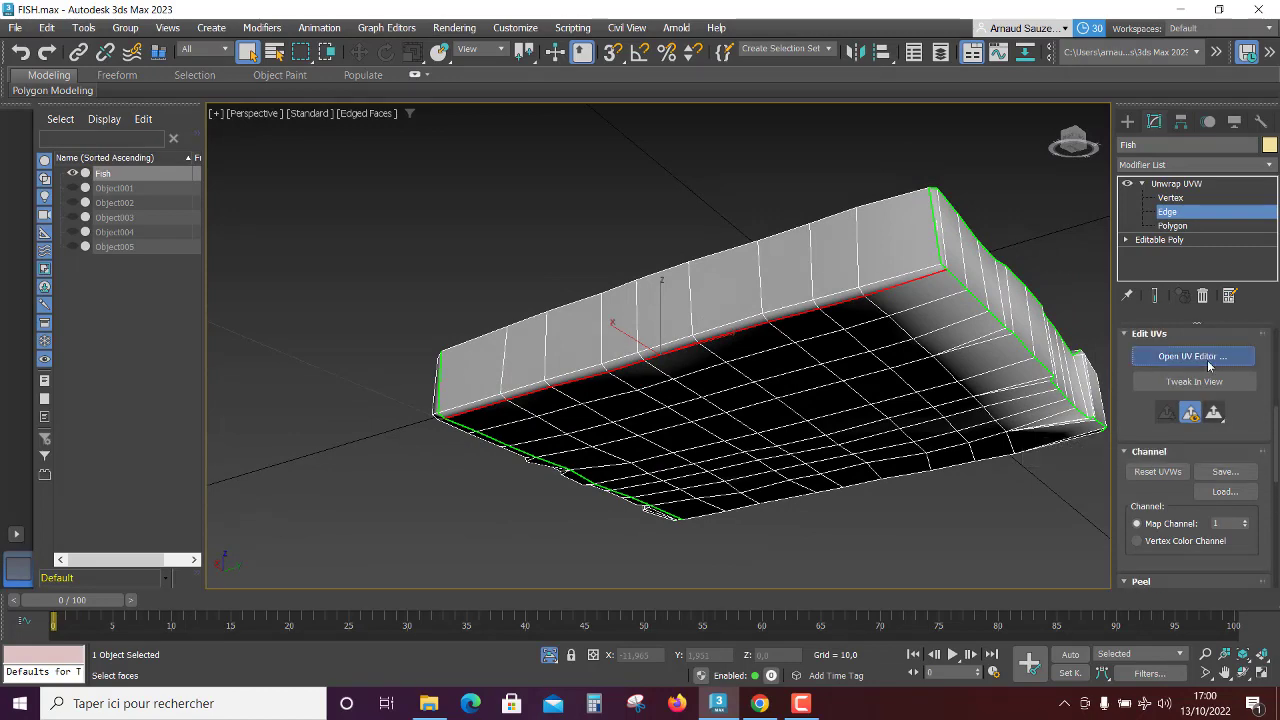
Step: In the UV editor, switch to Polygon level and double-click the diamond UV shell
{"action": "left_click", "coordinate": [1208, 358]}
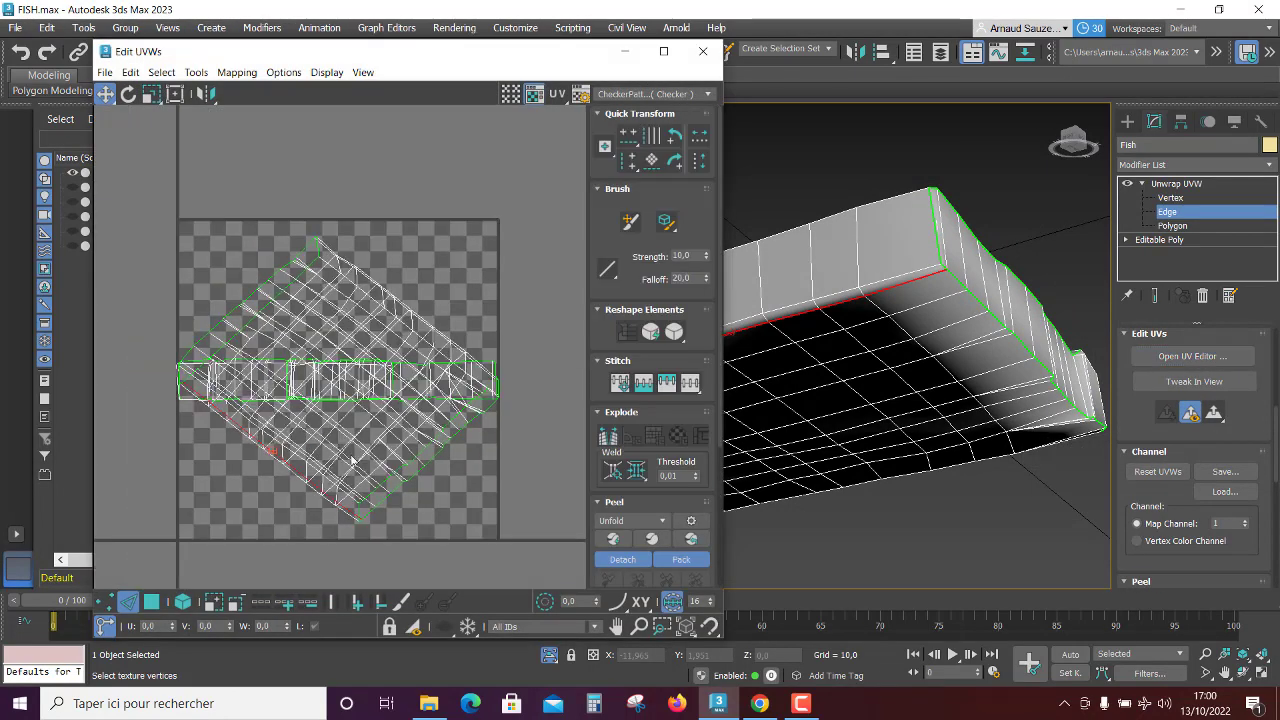
{"action": "left_click", "coordinate": [360, 515]}
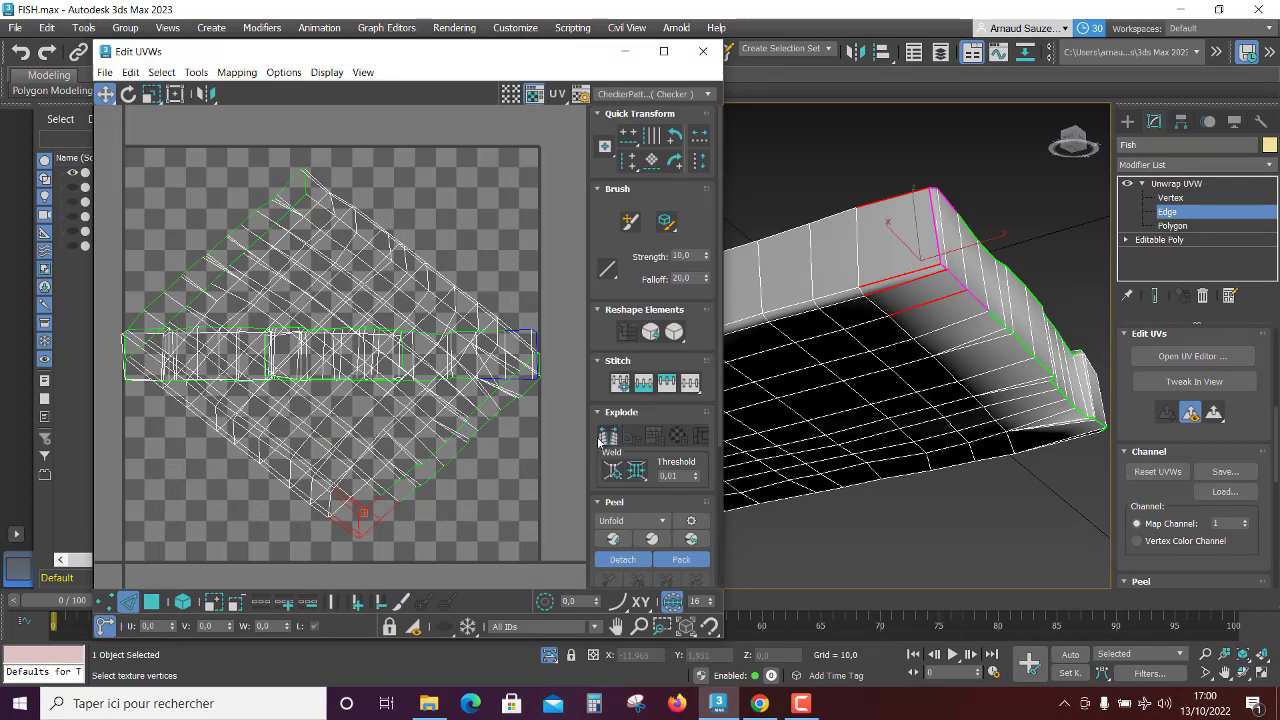
{"action": "left_click", "coordinate": [290, 488]}
{"action": "scroll", "coordinate": [287, 485], "scroll_direction": "down", "scroll_amount": 3}
{"action": "scroll", "coordinate": [285, 470], "scroll_direction": "up", "scroll_amount": 1}
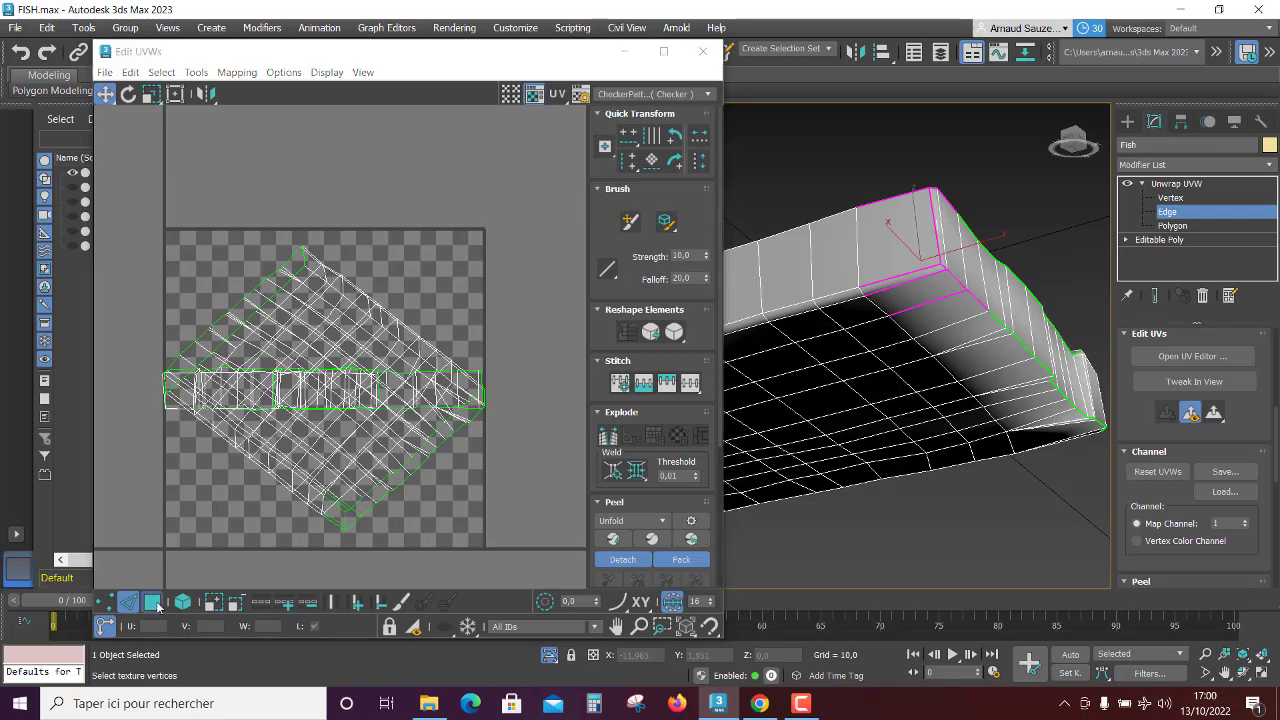
{"action": "key", "text": "3"}
{"action": "double_click", "coordinate": [297, 461]}
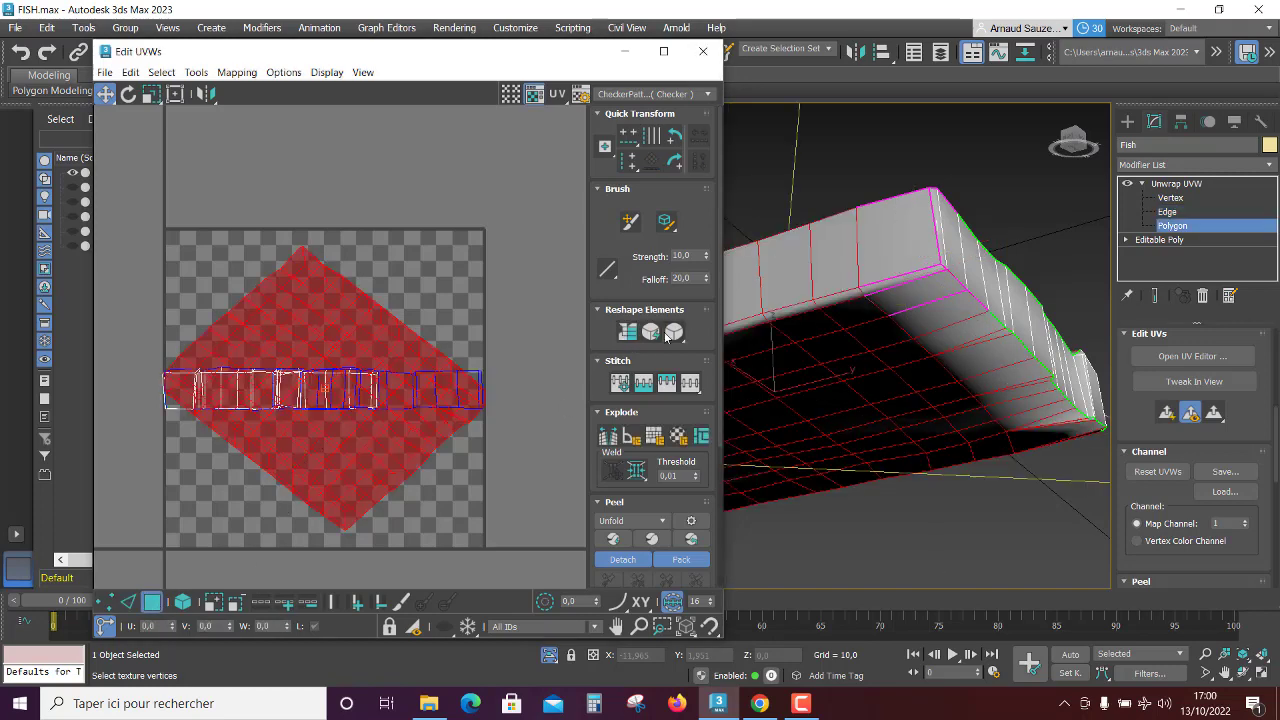
{"action": "scroll", "coordinate": [638, 456], "scroll_direction": "down", "scroll_amount": 2}
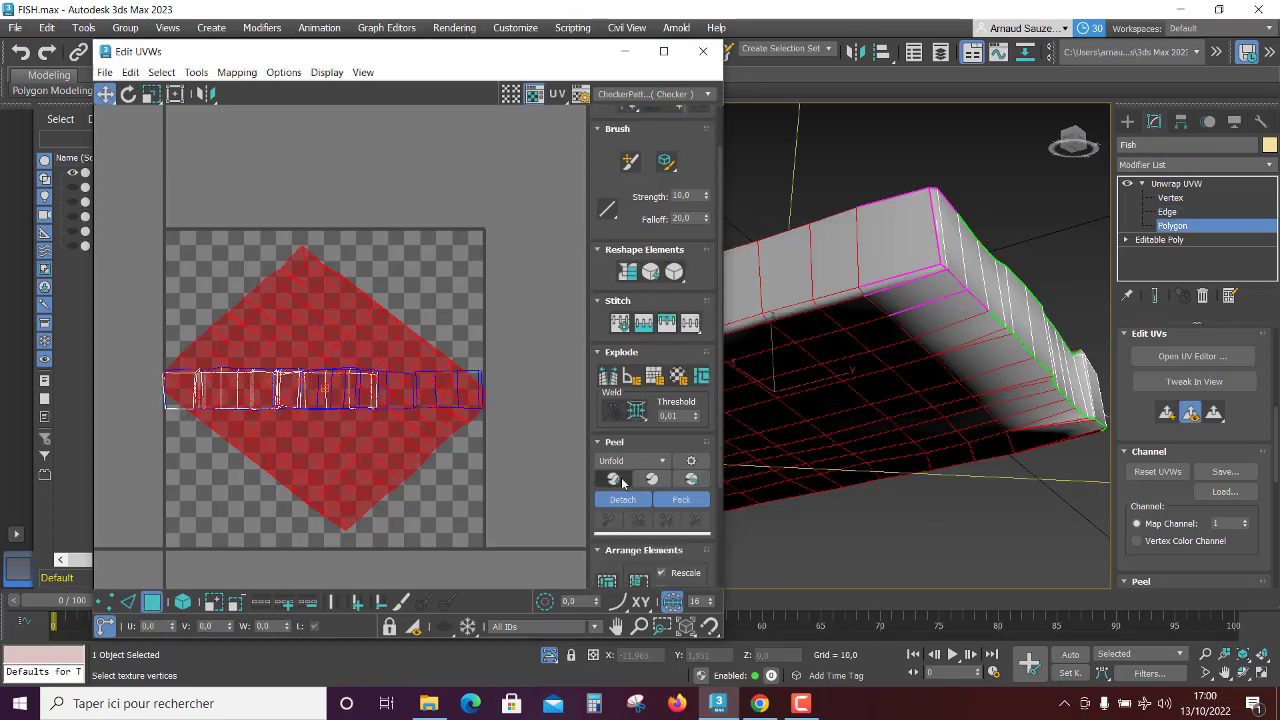
Step: Quick Peel the diamond shell into a round island with a central hole, then deselect it
{"action": "left_click", "coordinate": [614, 479]}
{"action": "scroll", "coordinate": [466, 420], "scroll_direction": "up", "scroll_amount": 2}
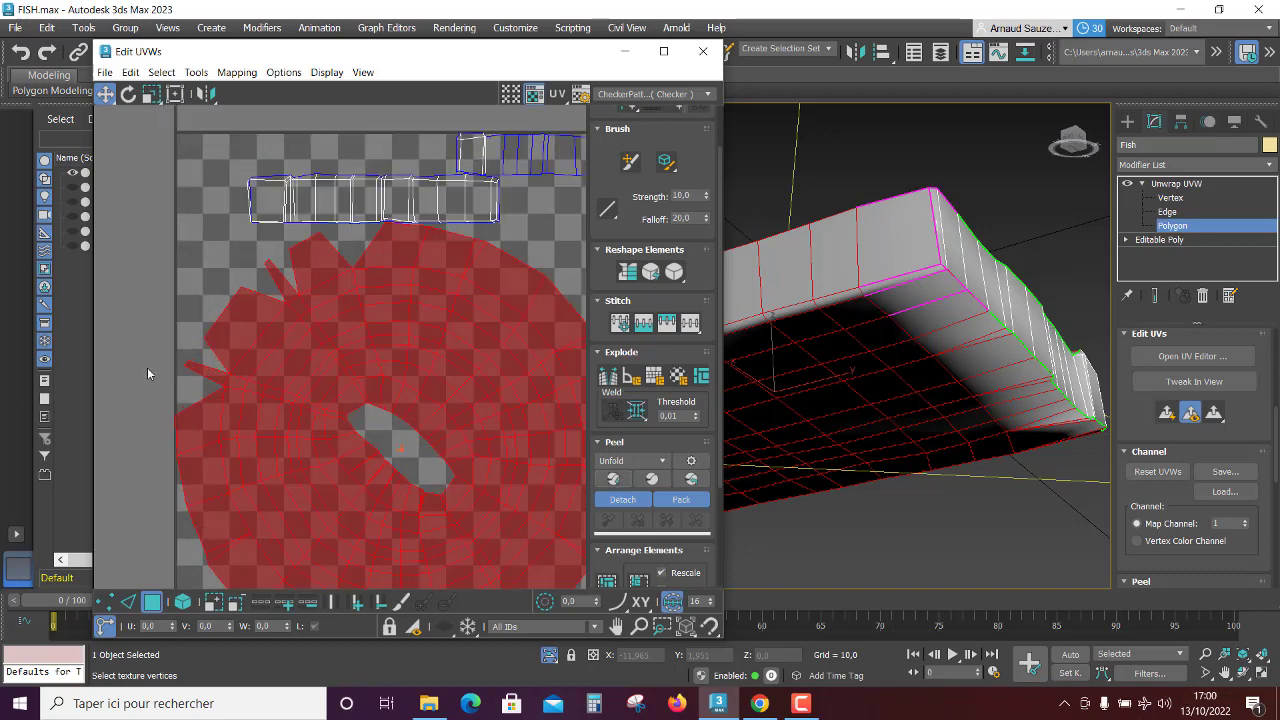
{"action": "left_click", "coordinate": [403, 447]}
{"action": "scroll", "coordinate": [404, 453], "scroll_direction": "down", "scroll_amount": 1}
{"action": "scroll", "coordinate": [404, 458], "scroll_direction": "down", "scroll_amount": 1}
{"action": "scroll", "coordinate": [415, 457], "scroll_direction": "up", "scroll_amount": 1}
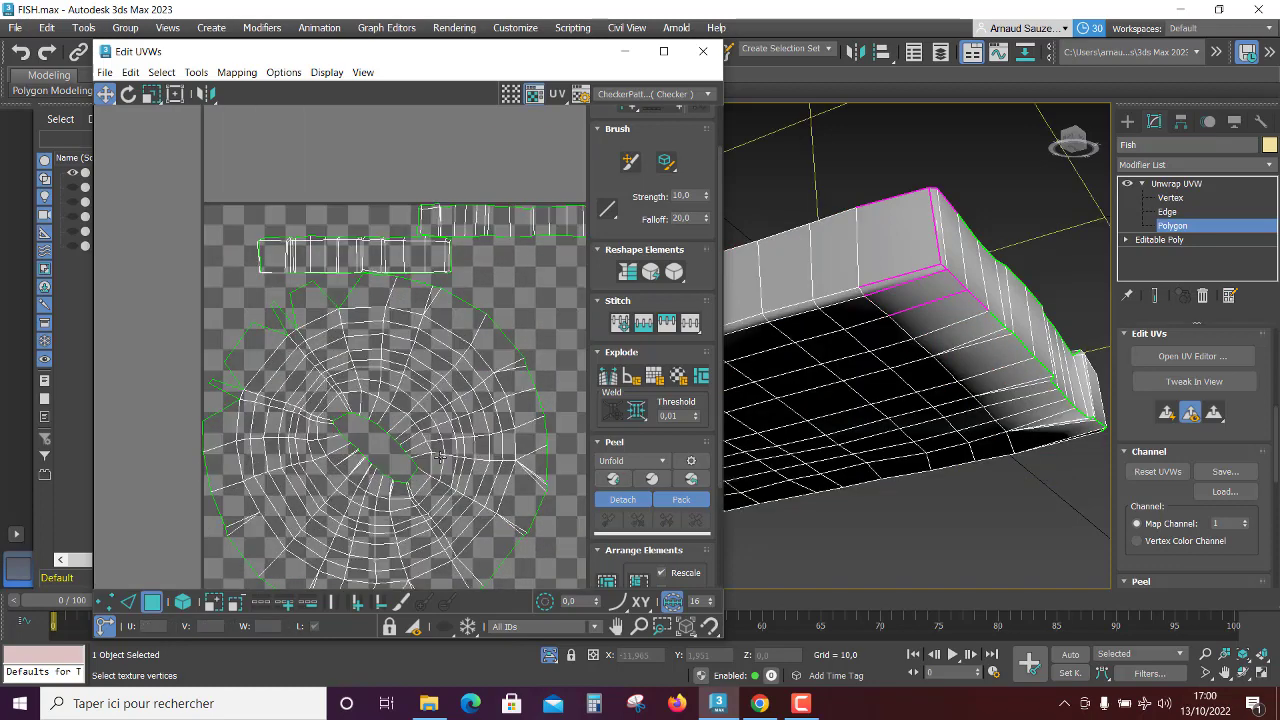
{"action": "scroll", "coordinate": [425, 457], "scroll_direction": "up", "scroll_amount": 2}
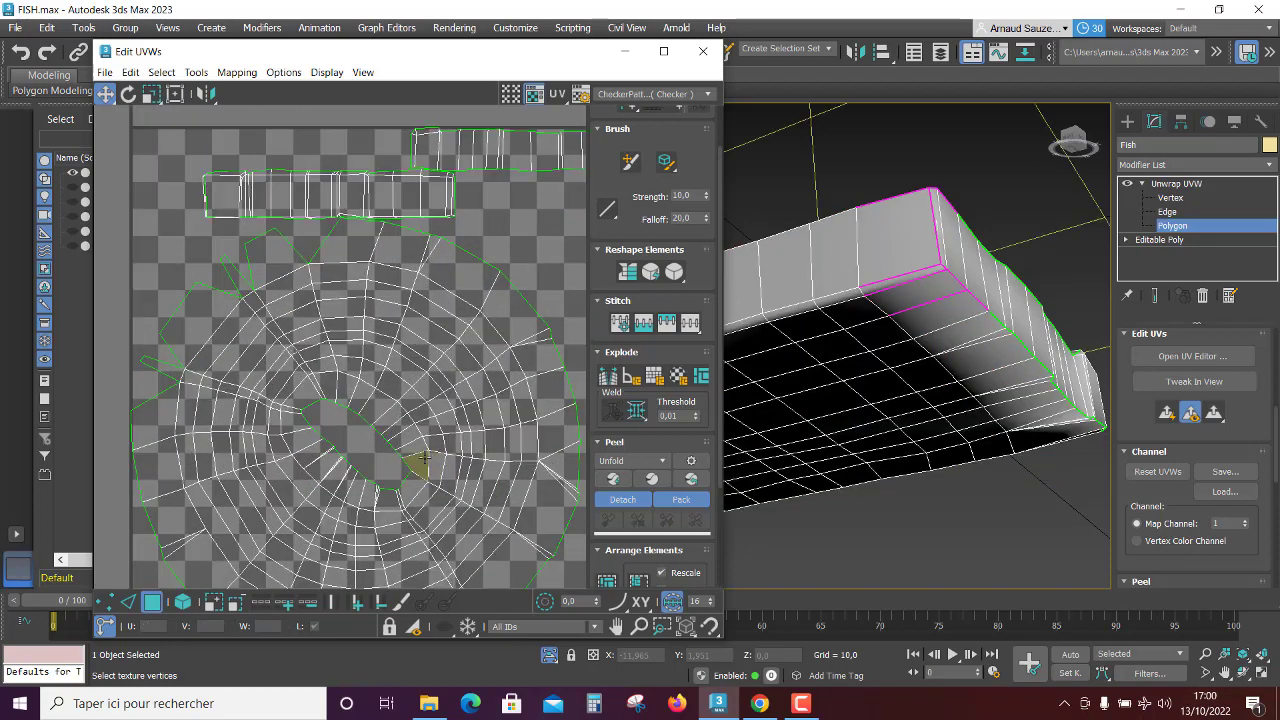
{"action": "scroll", "coordinate": [425, 457], "scroll_direction": "up", "scroll_amount": 1}
{"action": "scroll", "coordinate": [432, 410], "scroll_direction": "up", "scroll_amount": 1}
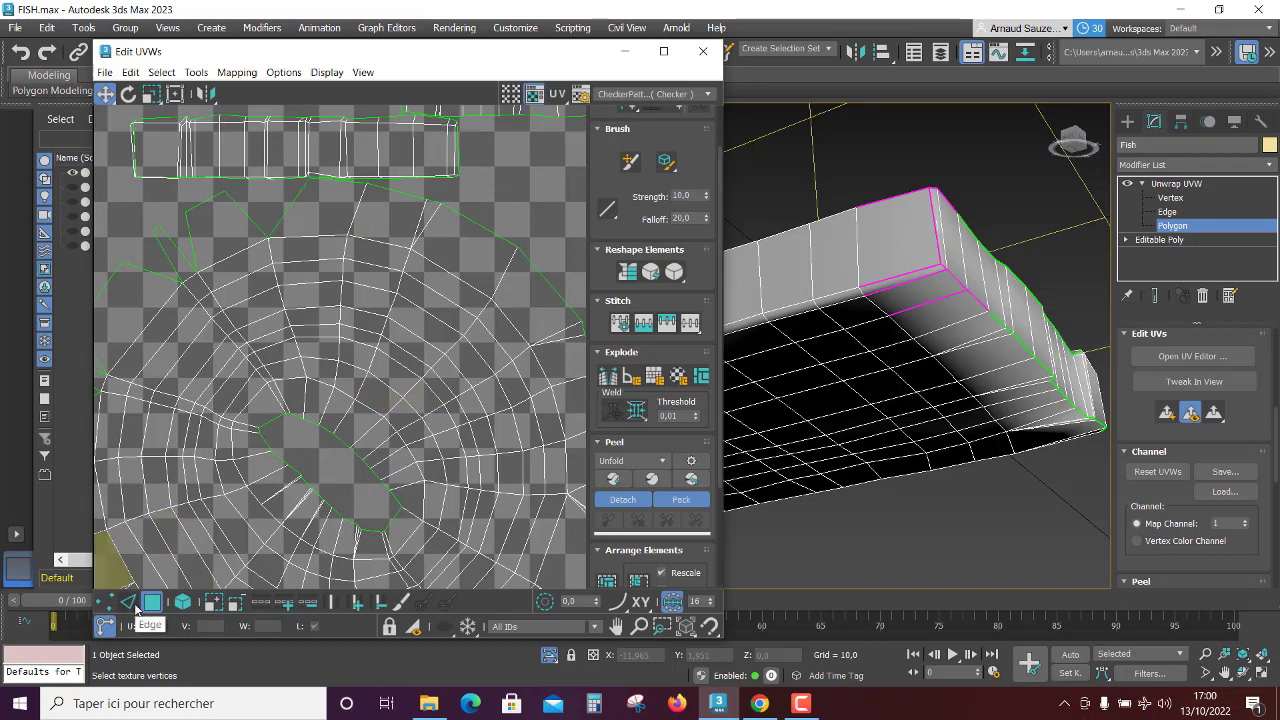
Step: Undo the peel to restore the diamond-shaped UV layout
{"action": "left_click", "coordinate": [440, 468]}
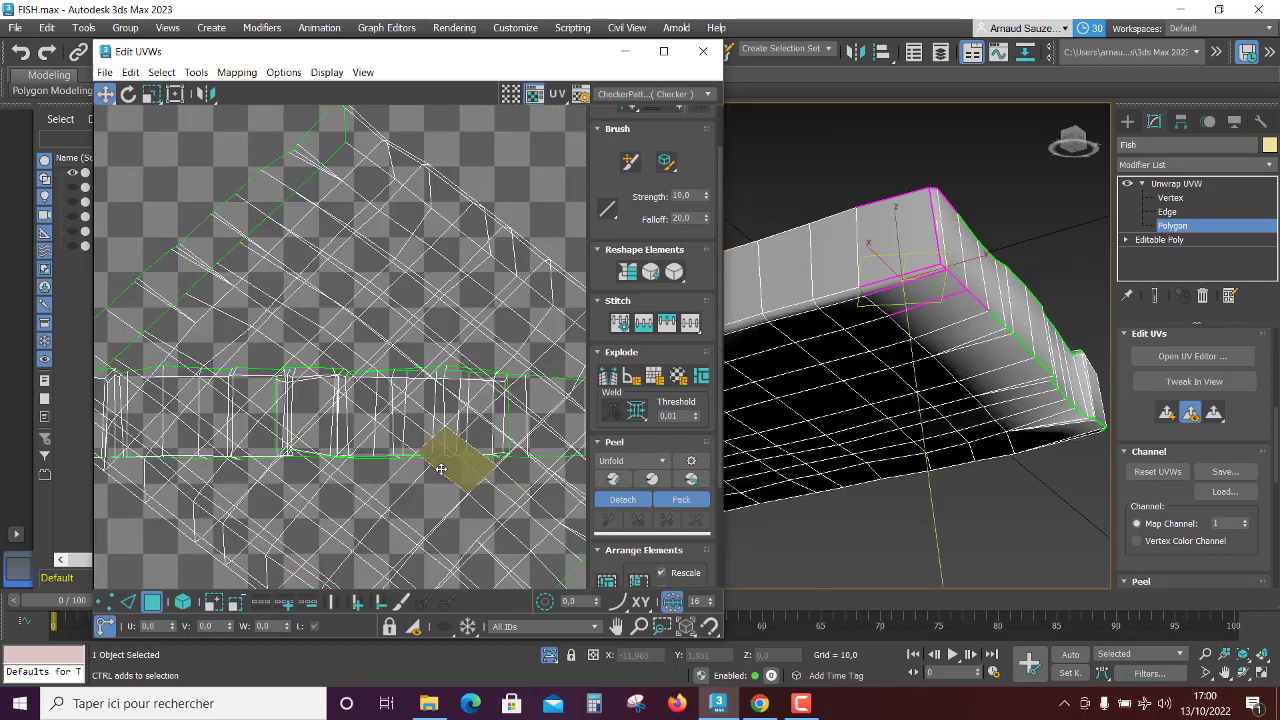
{"action": "scroll", "coordinate": [455, 495], "scroll_direction": "down", "scroll_amount": 1}
{"action": "scroll", "coordinate": [476, 512], "scroll_direction": "down", "scroll_amount": 1}
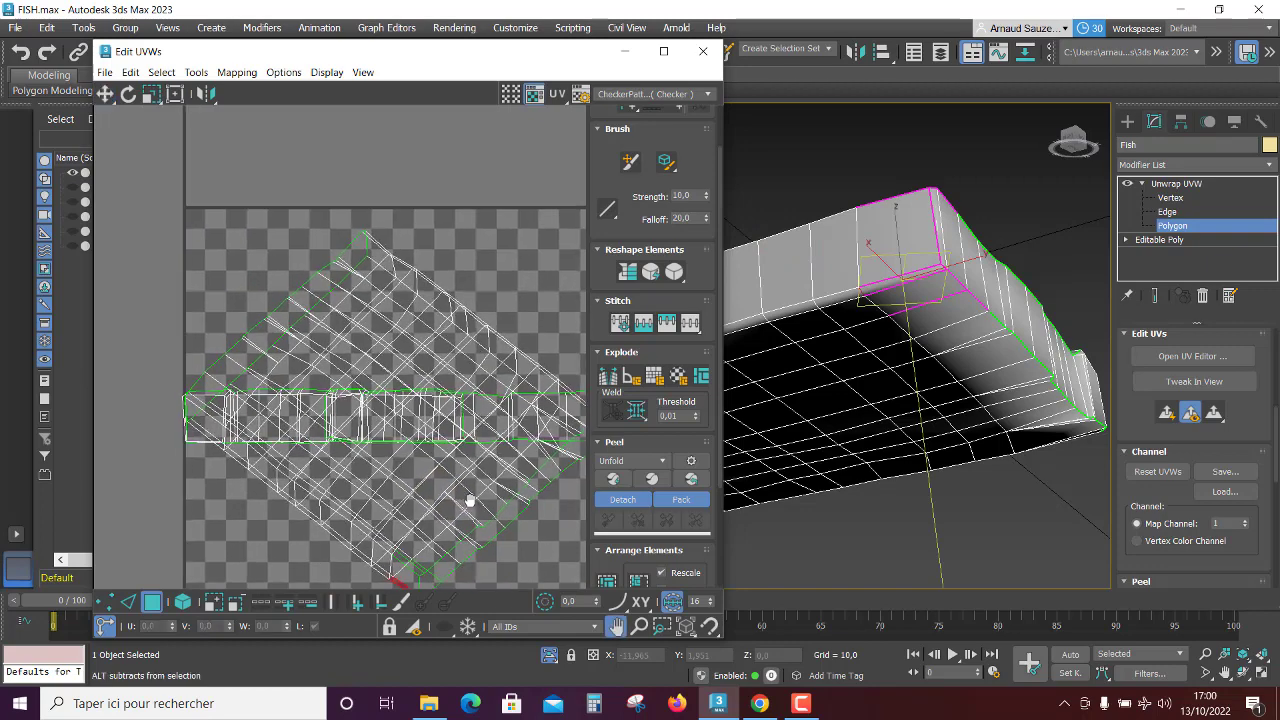
{"action": "scroll", "coordinate": [472, 480], "scroll_direction": "down", "scroll_amount": 2}
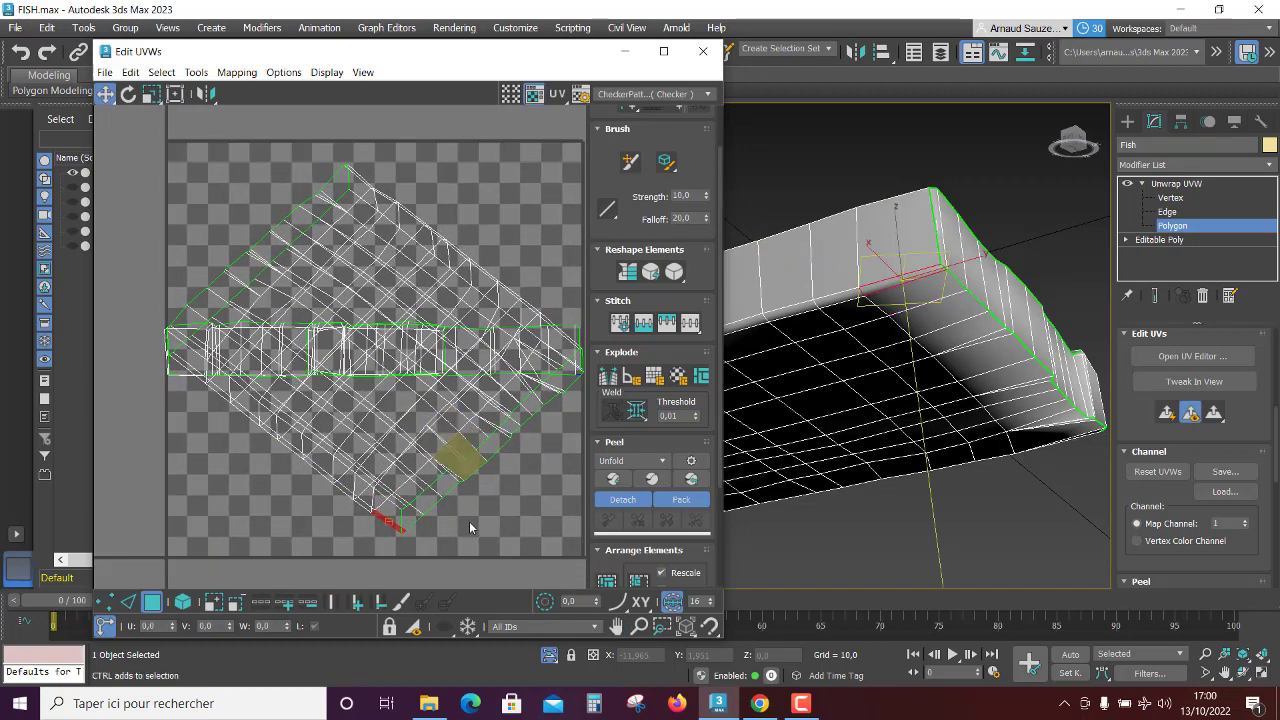
{"action": "scroll", "coordinate": [918, 330], "scroll_direction": "down", "scroll_amount": 2}
{"action": "scroll", "coordinate": [918, 325], "scroll_direction": "up", "scroll_amount": 6}
{"action": "scroll", "coordinate": [918, 326], "scroll_direction": "down", "scroll_amount": 5}
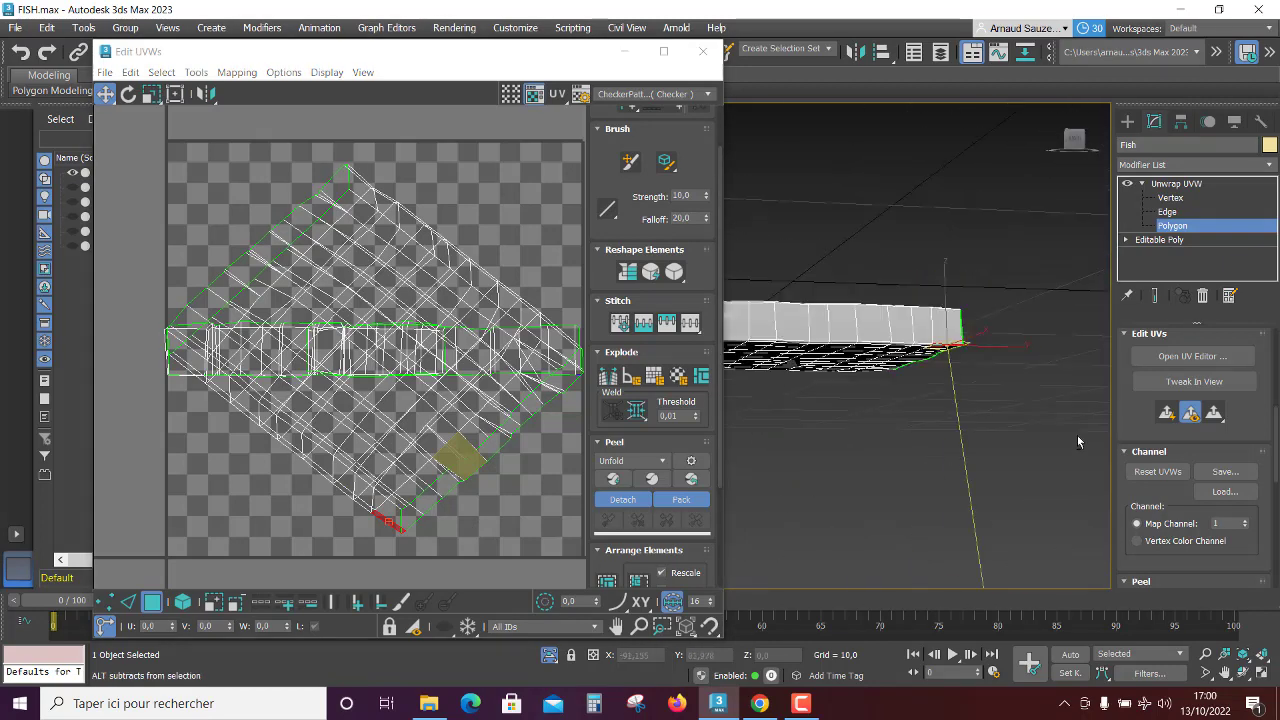
Step: Switch the unwrap to Edge, then Polygon mode, and select the diamond UV island
{"action": "left_click", "coordinate": [1168, 212]}
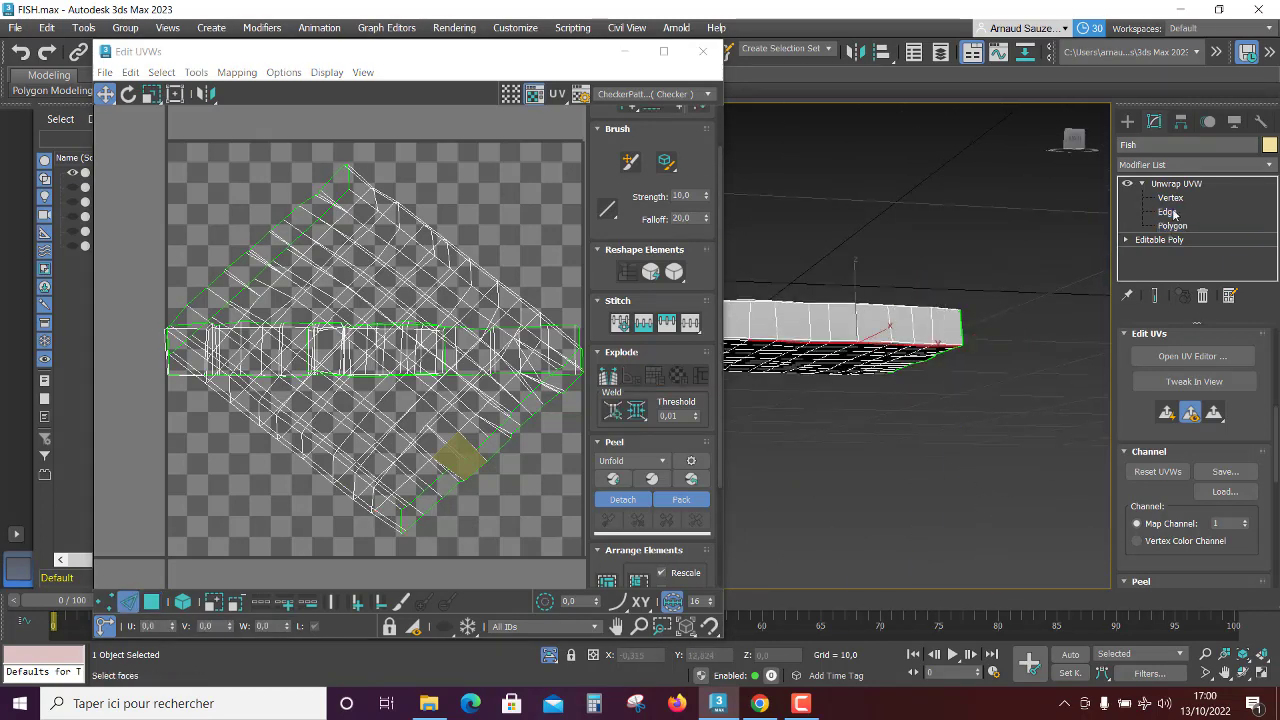
{"action": "scroll", "coordinate": [402, 485], "scroll_direction": "up", "scroll_amount": 3}
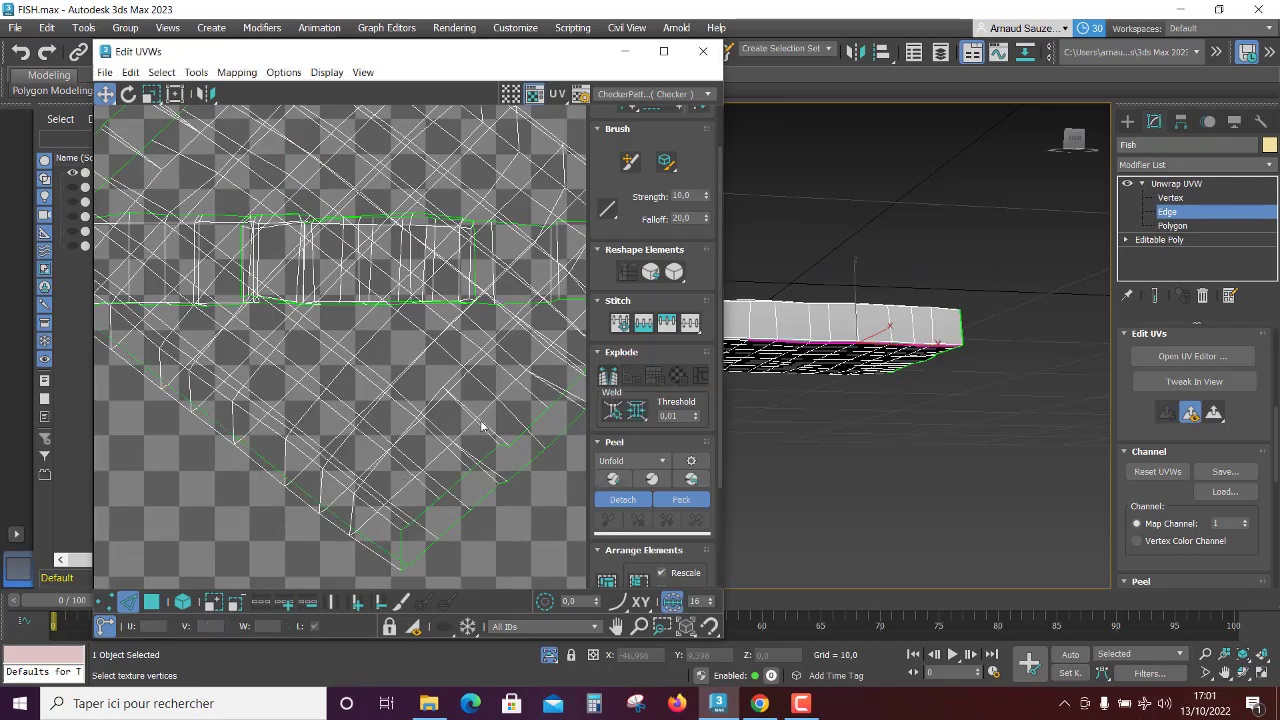
{"action": "scroll", "coordinate": [265, 443], "scroll_direction": "down", "scroll_amount": 3}
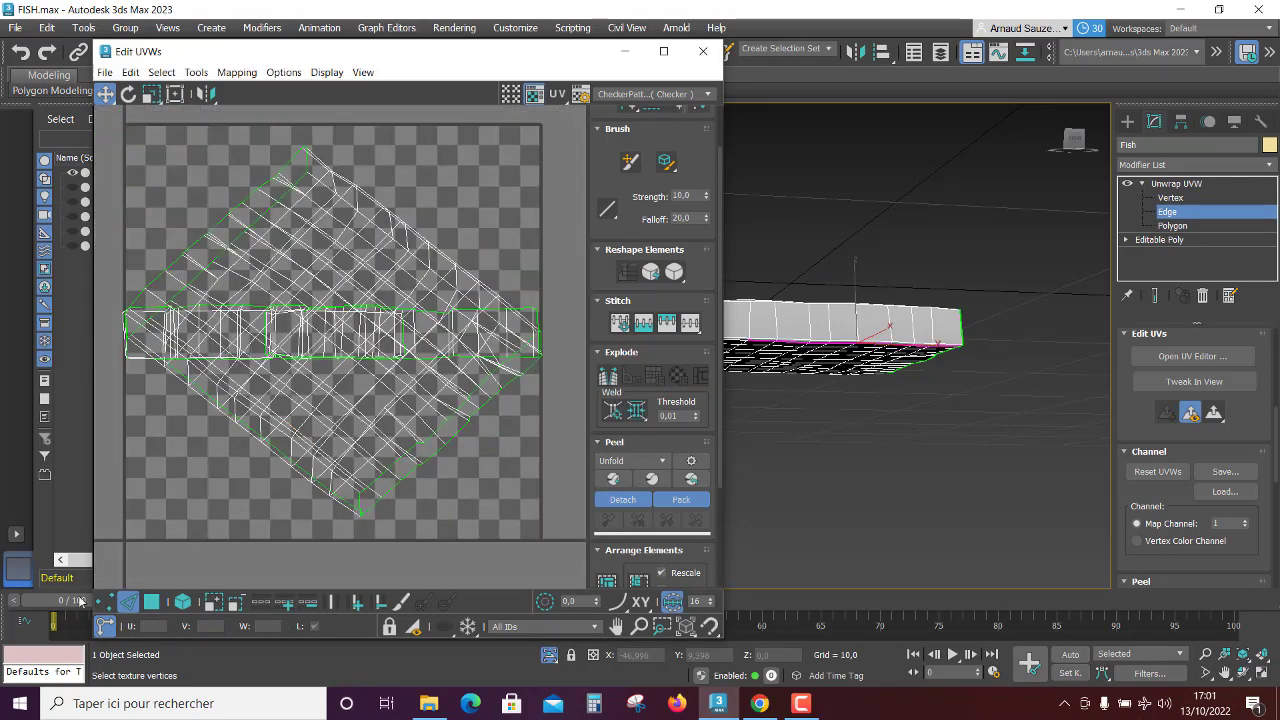
{"action": "left_click", "coordinate": [152, 602]}
{"action": "left_click", "coordinate": [330, 443]}
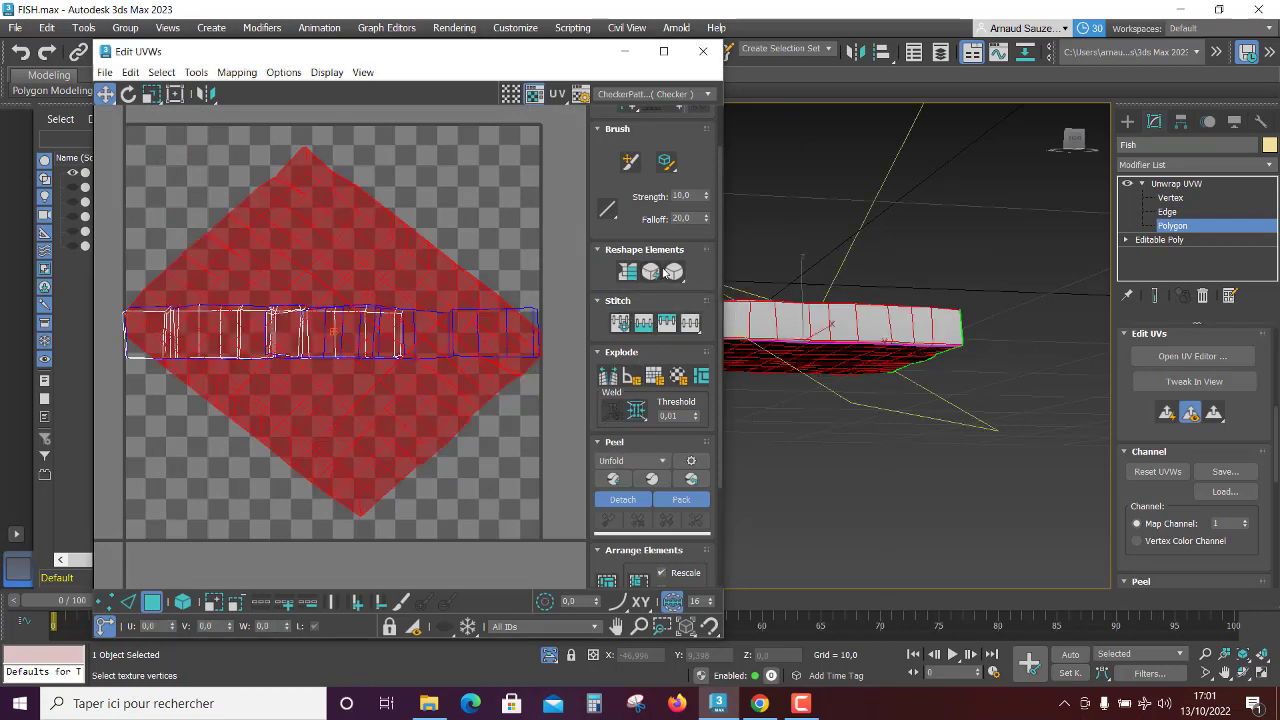
Step: Quick Peel the diamond island into a flat curved shape
{"action": "left_click", "coordinate": [616, 479]}
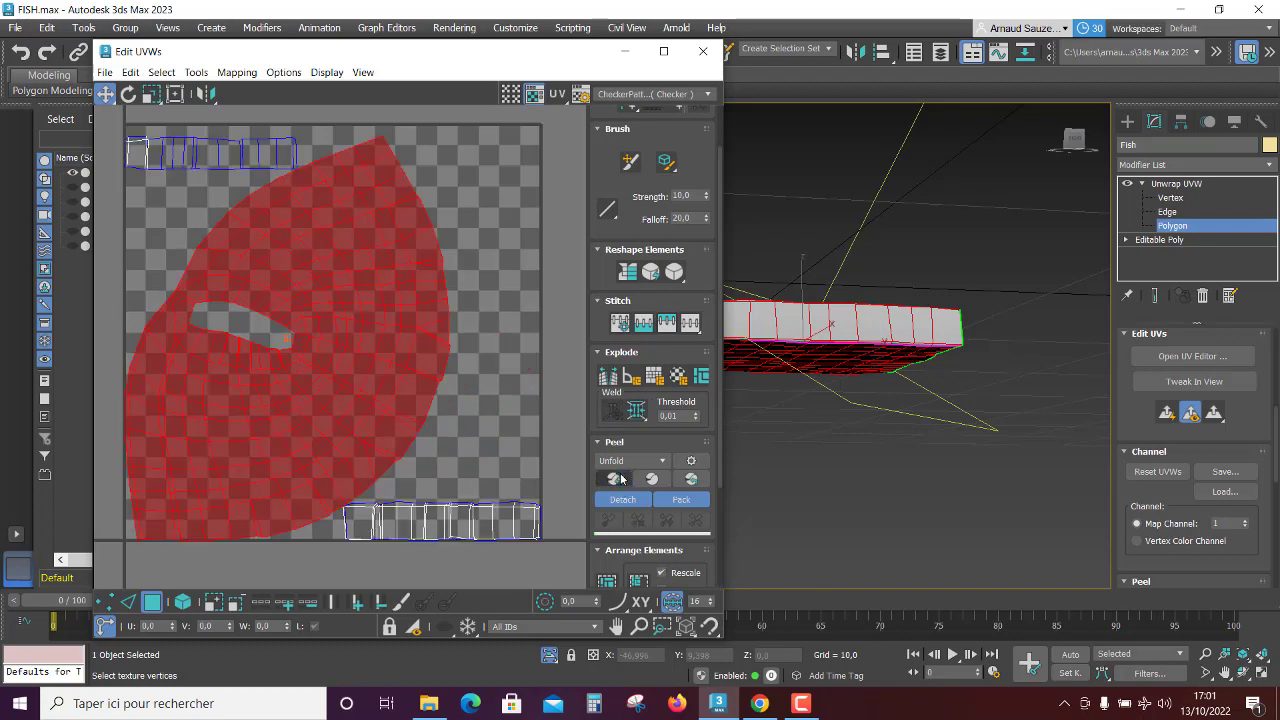
{"action": "scroll", "coordinate": [251, 386], "scroll_direction": "up", "scroll_amount": 1}
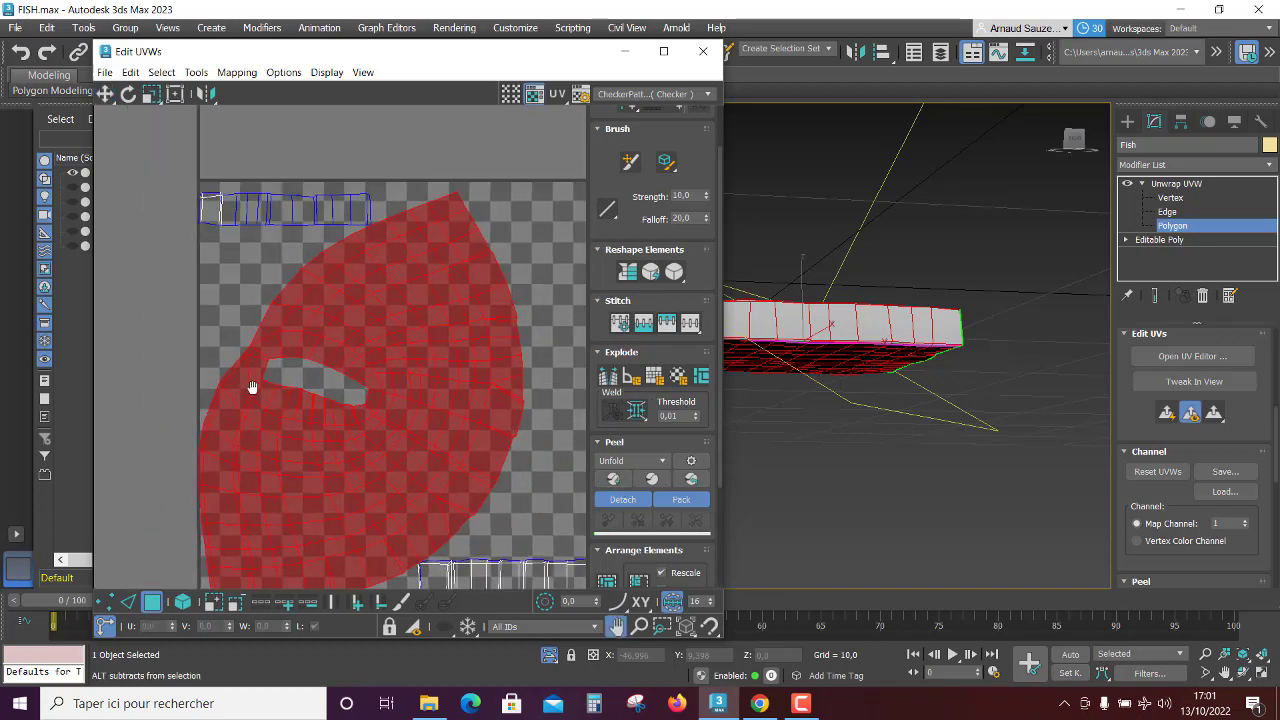
{"action": "scroll", "coordinate": [274, 389], "scroll_direction": "up", "scroll_amount": 2}
{"action": "scroll", "coordinate": [231, 535], "scroll_direction": "up", "scroll_amount": 2}
Step: Break the island along one inner UV edge, then reselect the whole peeled island
{"action": "left_click", "coordinate": [130, 603]}
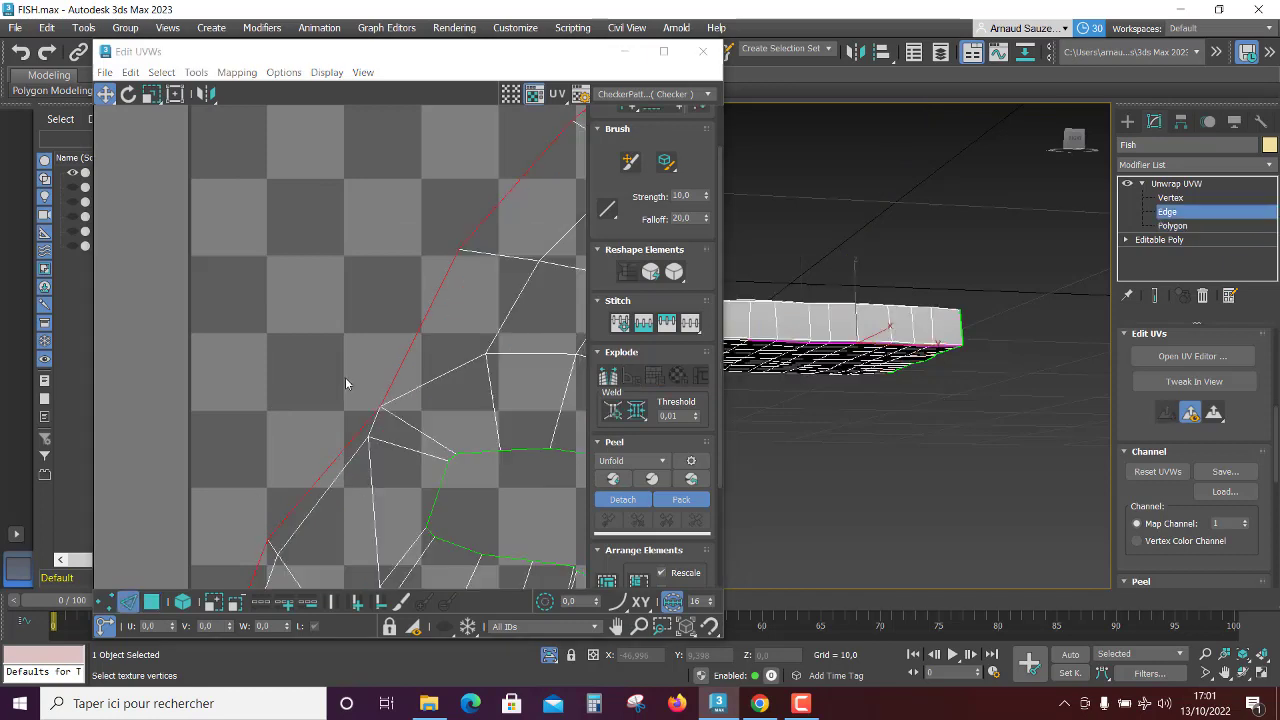
{"action": "left_click", "coordinate": [416, 430]}
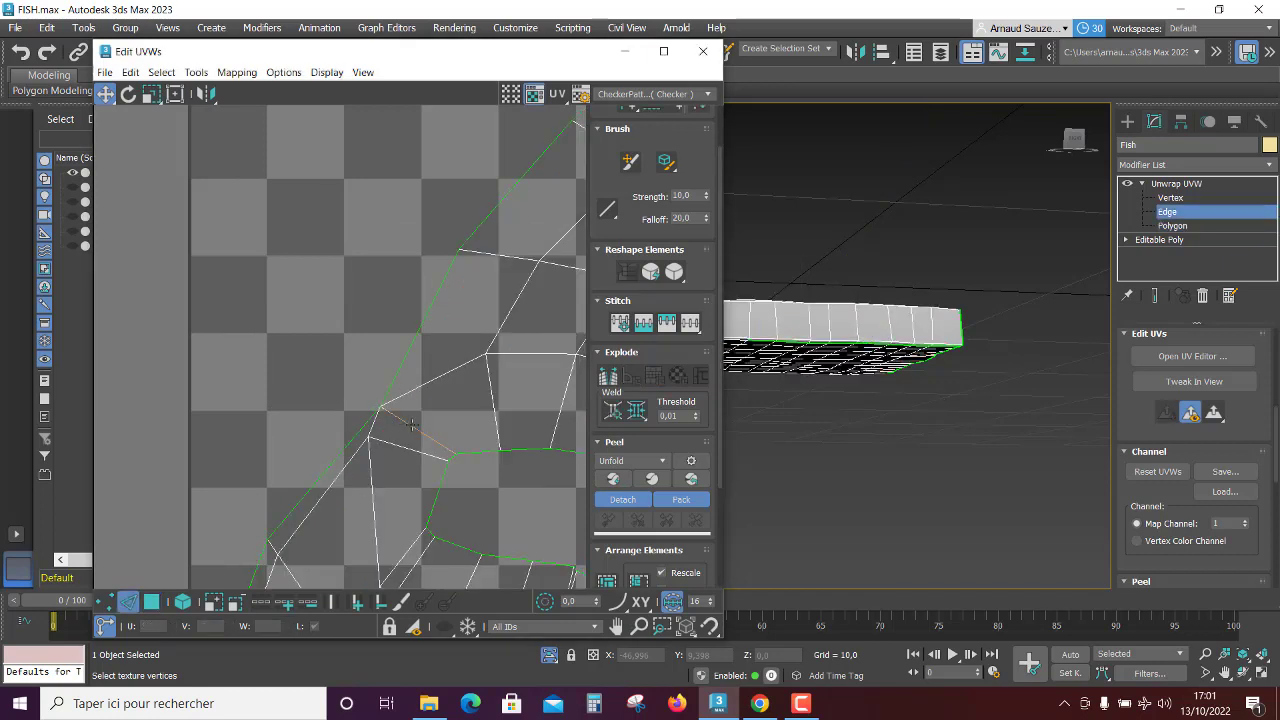
{"action": "left_click", "coordinate": [606, 378]}
{"action": "scroll", "coordinate": [380, 360], "scroll_direction": "down", "scroll_amount": 3}
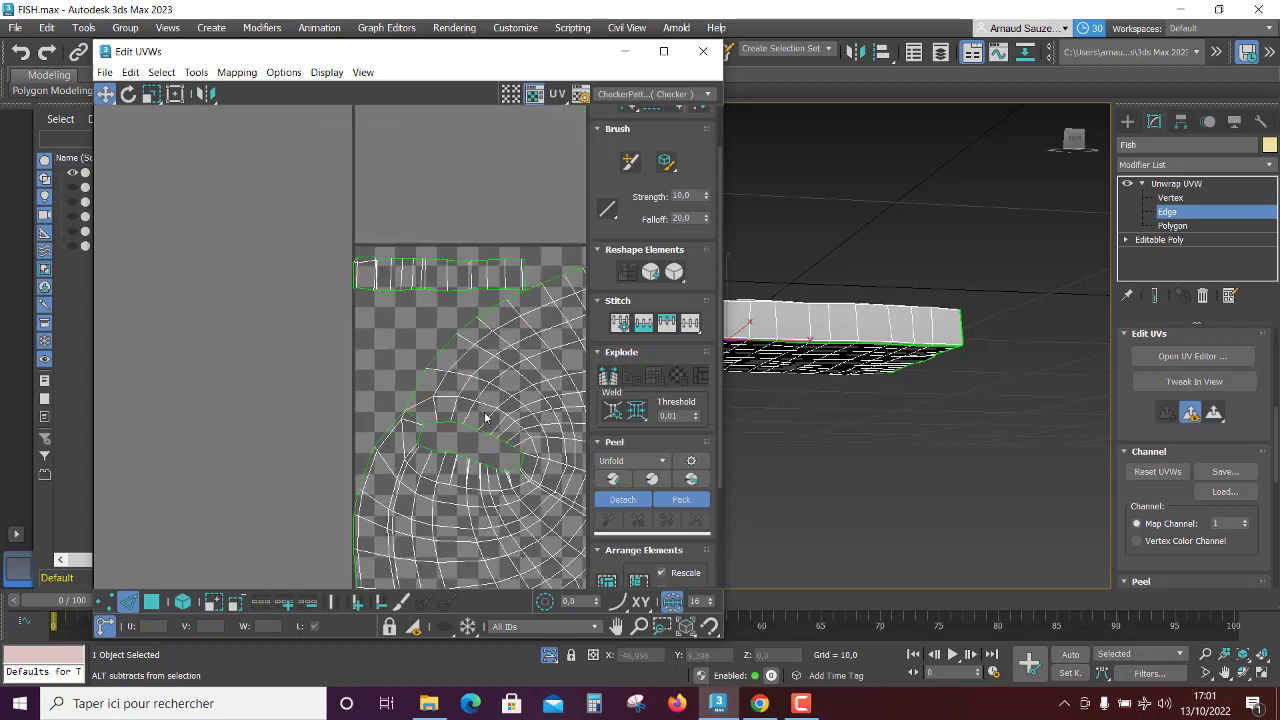
{"action": "scroll", "coordinate": [349, 350], "scroll_direction": "down", "scroll_amount": 4}
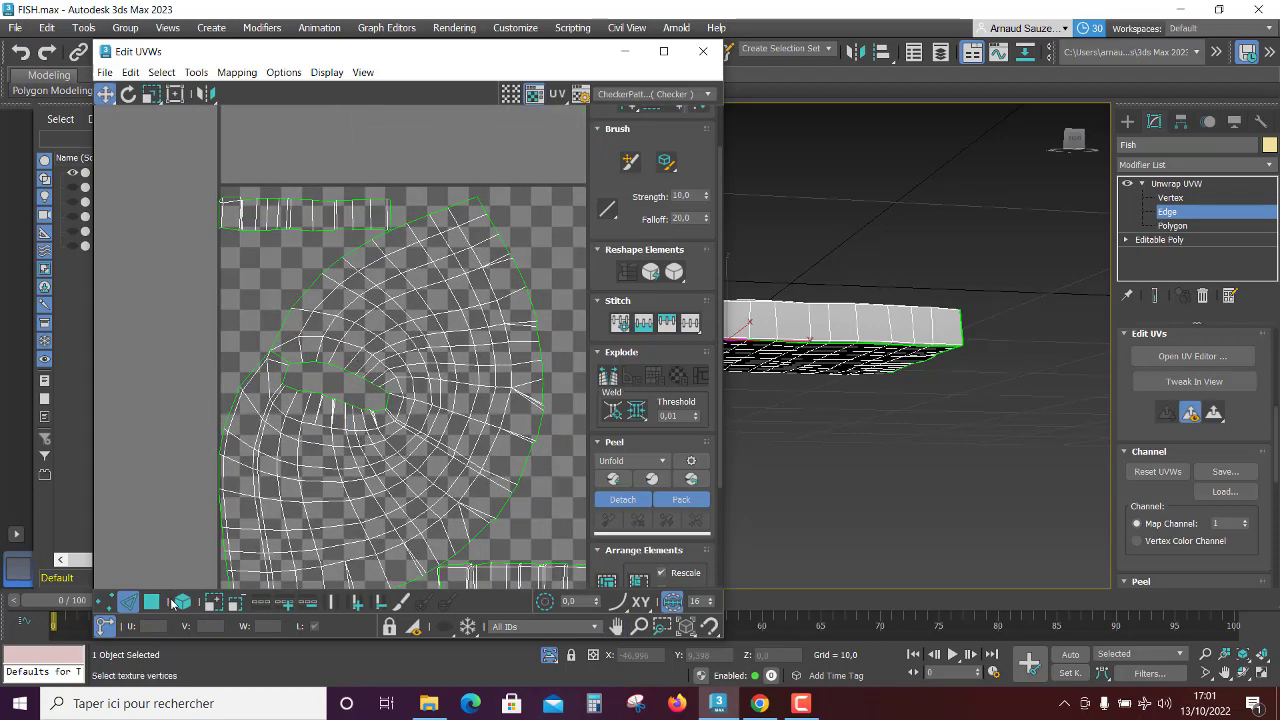
{"action": "left_click", "coordinate": [180, 601]}
{"action": "left_click", "coordinate": [451, 466]}
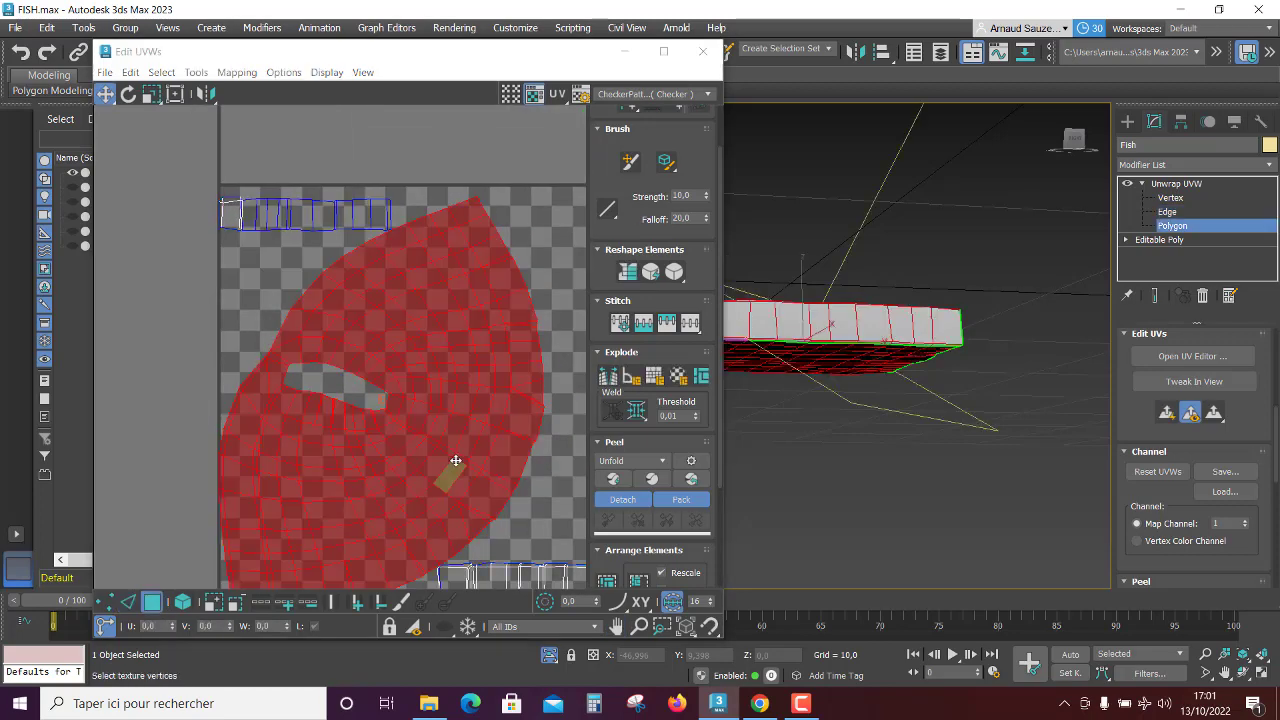
Step: Straighten the large island into a rectangle and relax it with Surfangle 1,0
{"action": "left_click", "coordinate": [627, 274]}
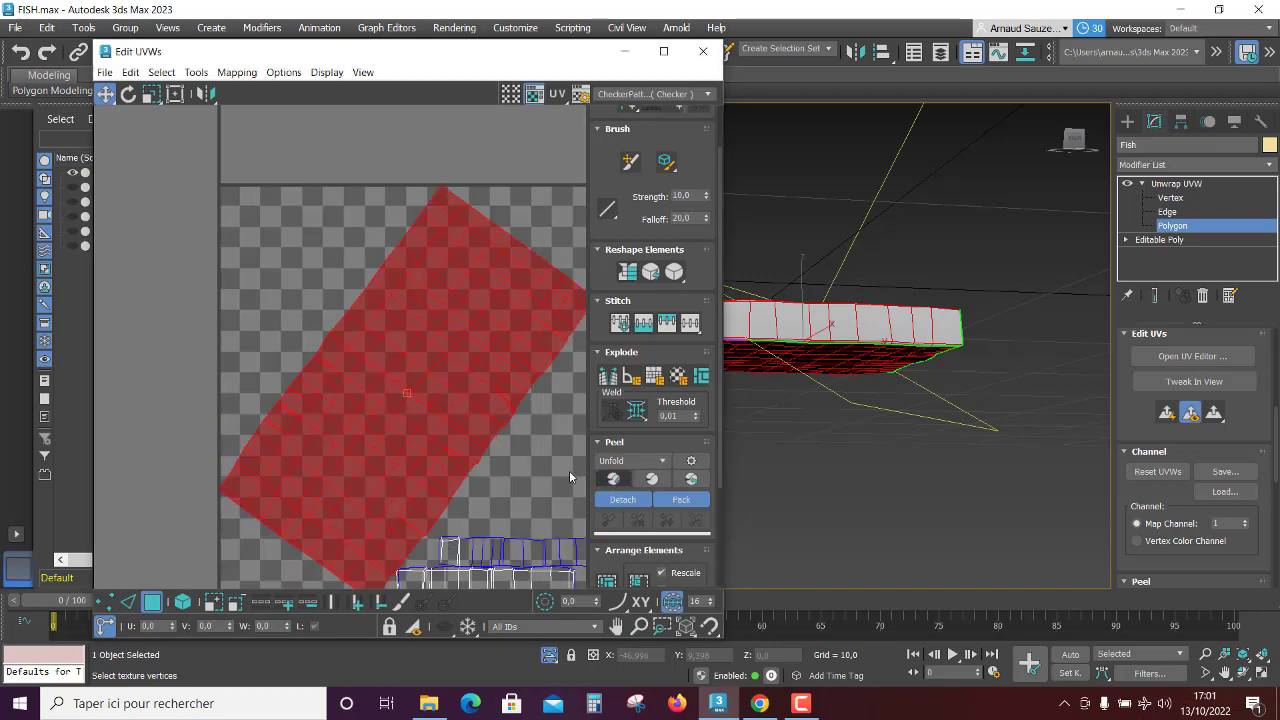
{"action": "left_click_drag", "start_coordinate": [674, 272], "coordinate": [675, 297]}
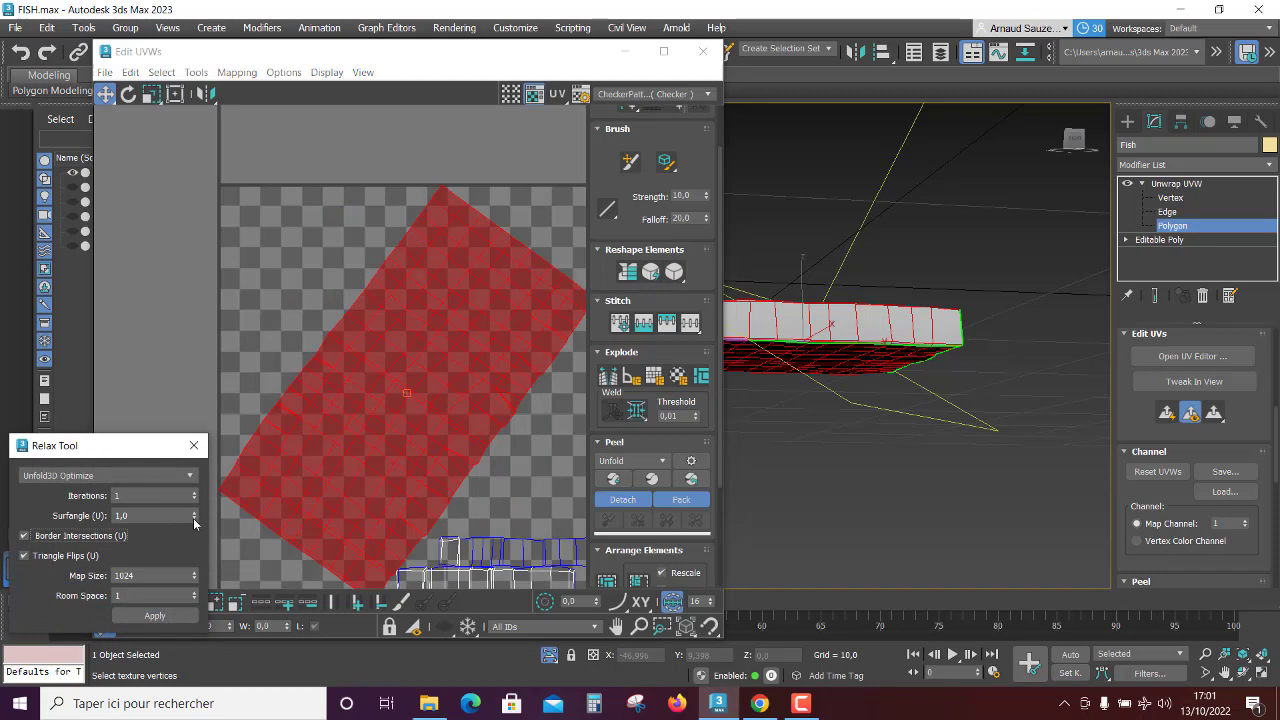
{"action": "left_click", "coordinate": [150, 515]}
{"action": "left_click", "coordinate": [156, 615]}
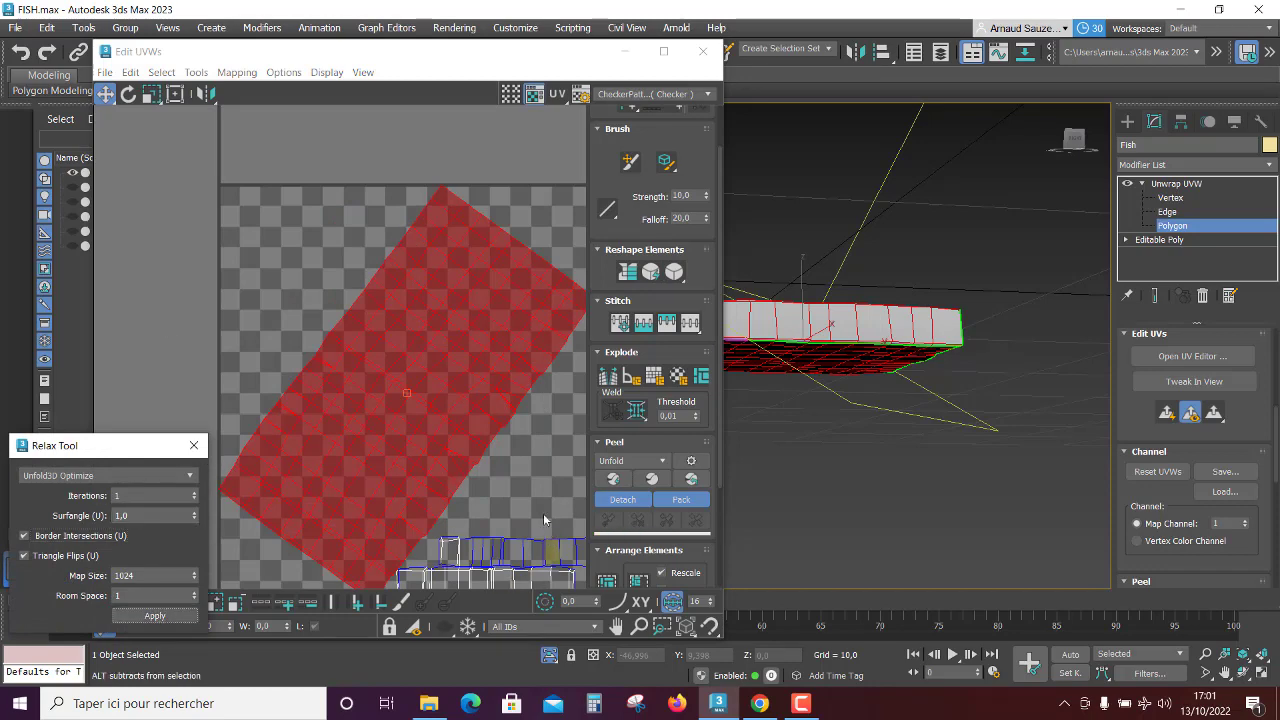
Step: Relax each of the two narrow rim strips, then Quick Peel the folded one flat
{"action": "middle_click_drag", "start_coordinate": [535, 587], "coordinate": [485, 455]}
{"action": "left_click", "coordinate": [485, 455]}
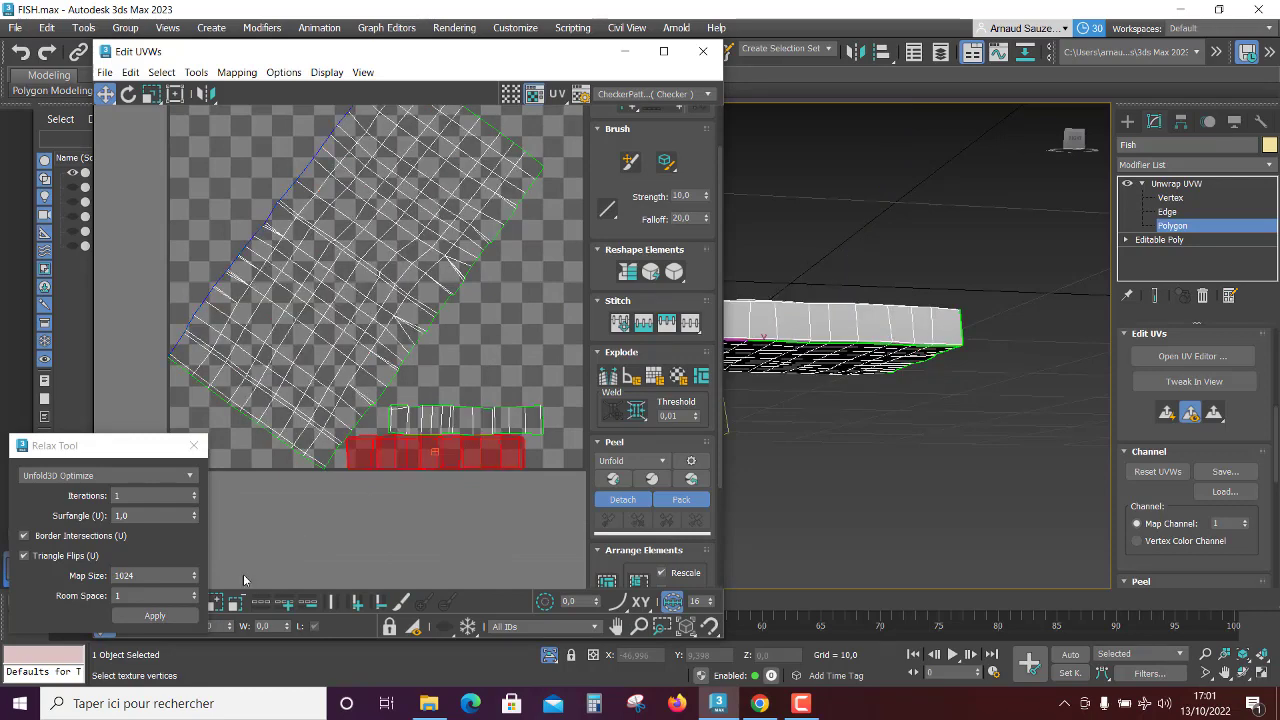
{"action": "left_click", "coordinate": [652, 273]}
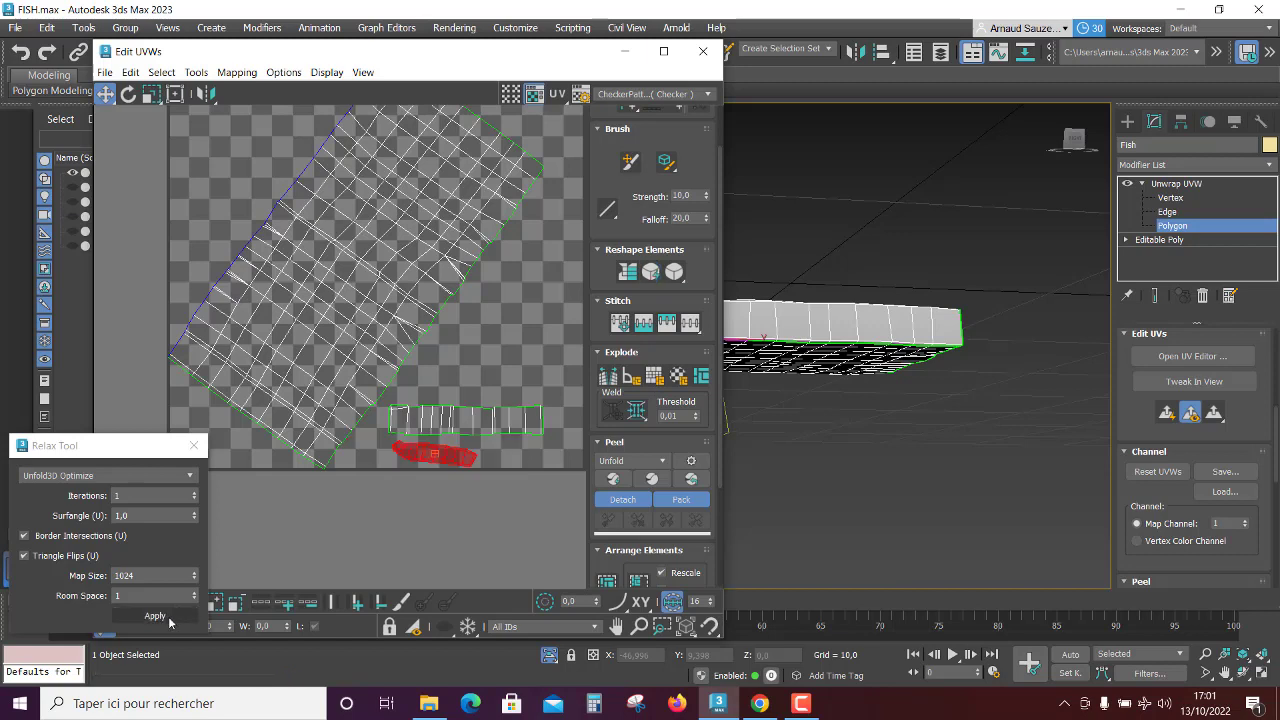
{"action": "left_click", "coordinate": [157, 615]}
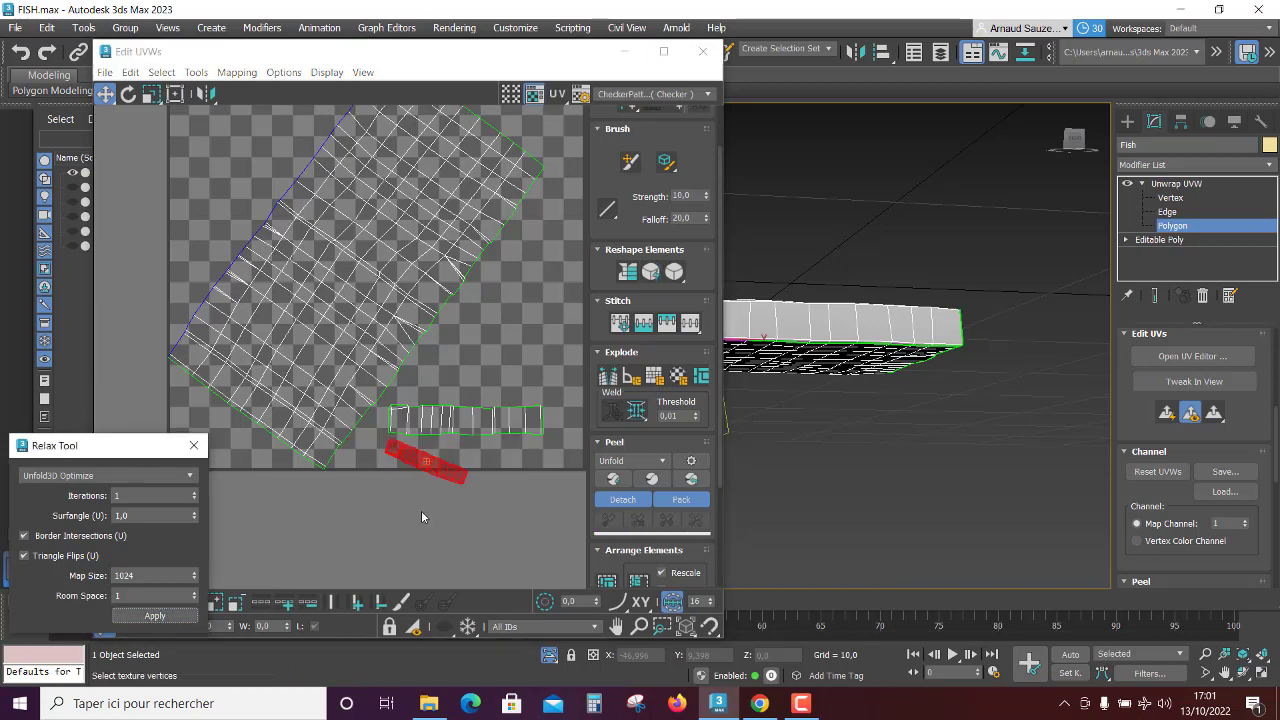
{"action": "left_click", "coordinate": [483, 425]}
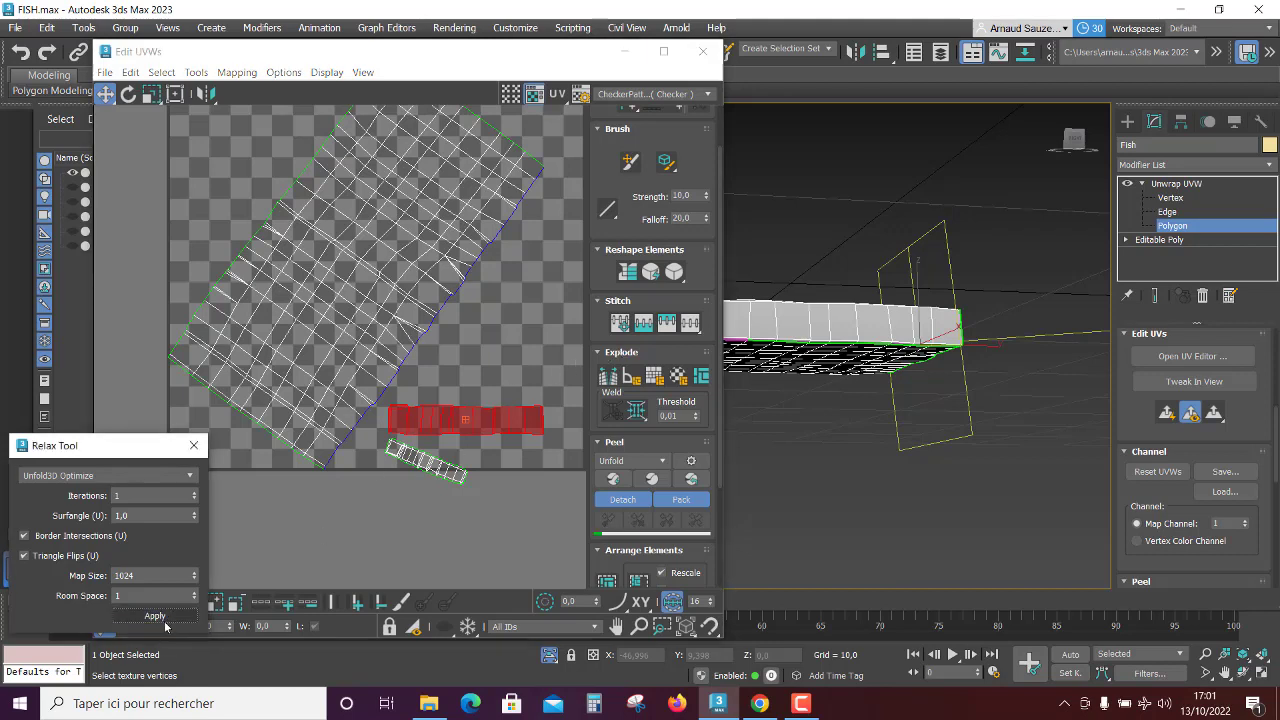
{"action": "left_click", "coordinate": [183, 614]}
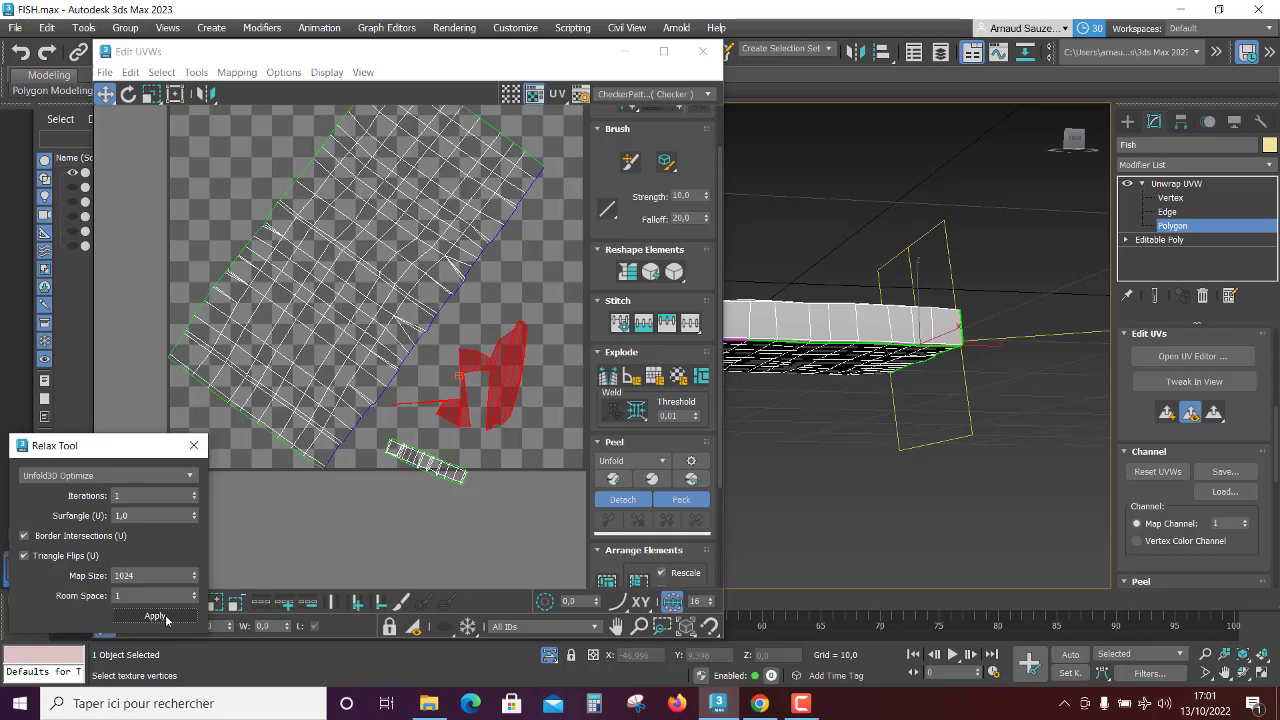
{"action": "left_click", "coordinate": [174, 616]}
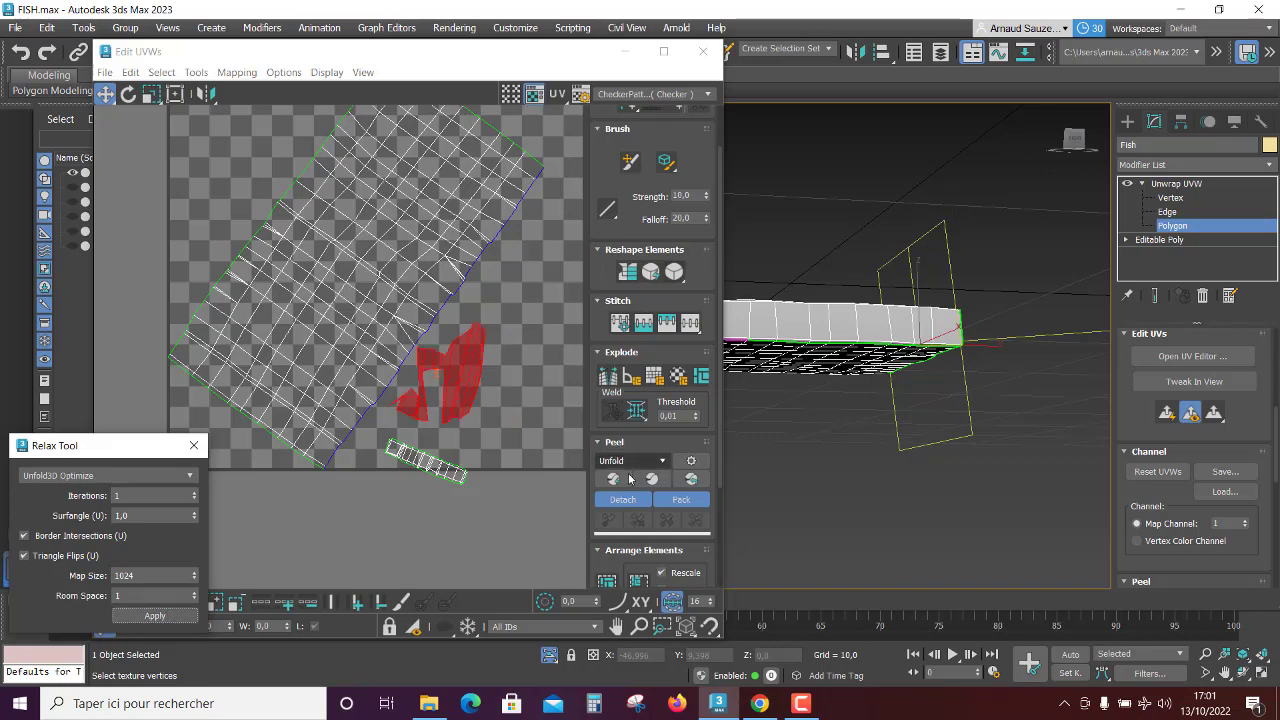
{"action": "left_click", "coordinate": [614, 480]}
{"action": "left_click", "coordinate": [155, 616]}
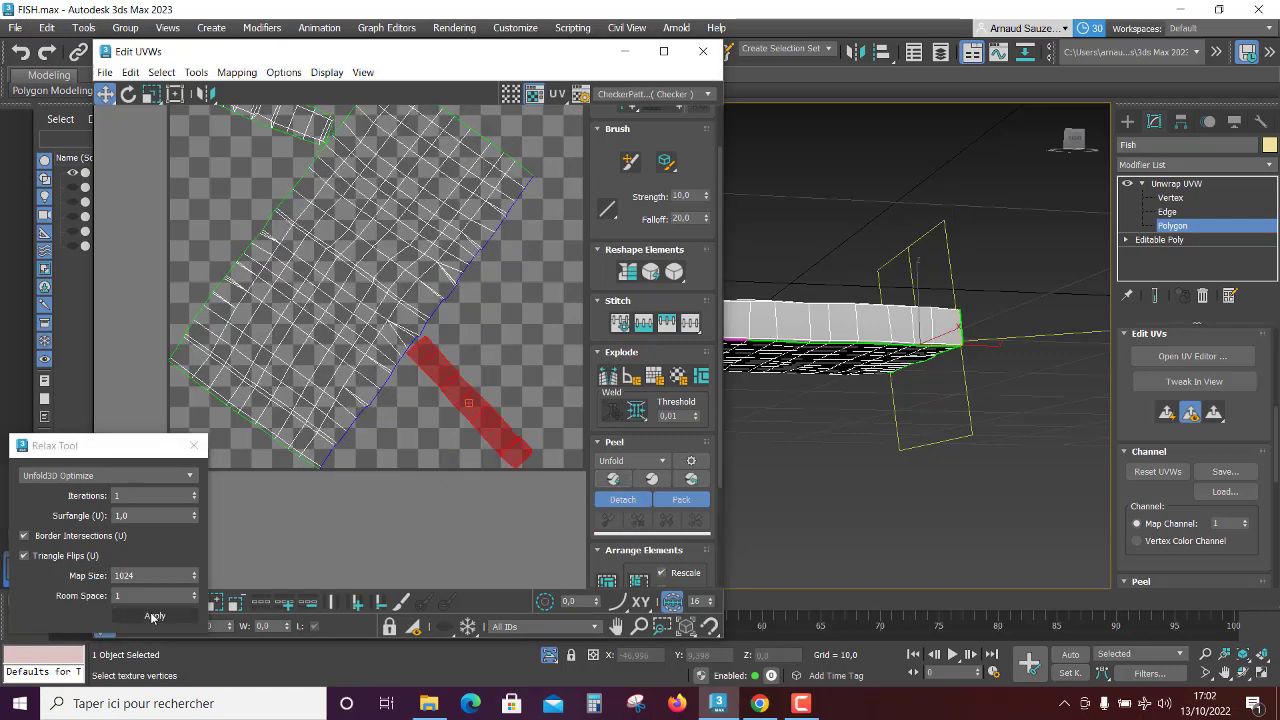
Step: Close the Relax settings and marquee-select every UV island of the Fish board
{"action": "scroll", "coordinate": [402, 498], "scroll_direction": "down", "scroll_amount": 5}
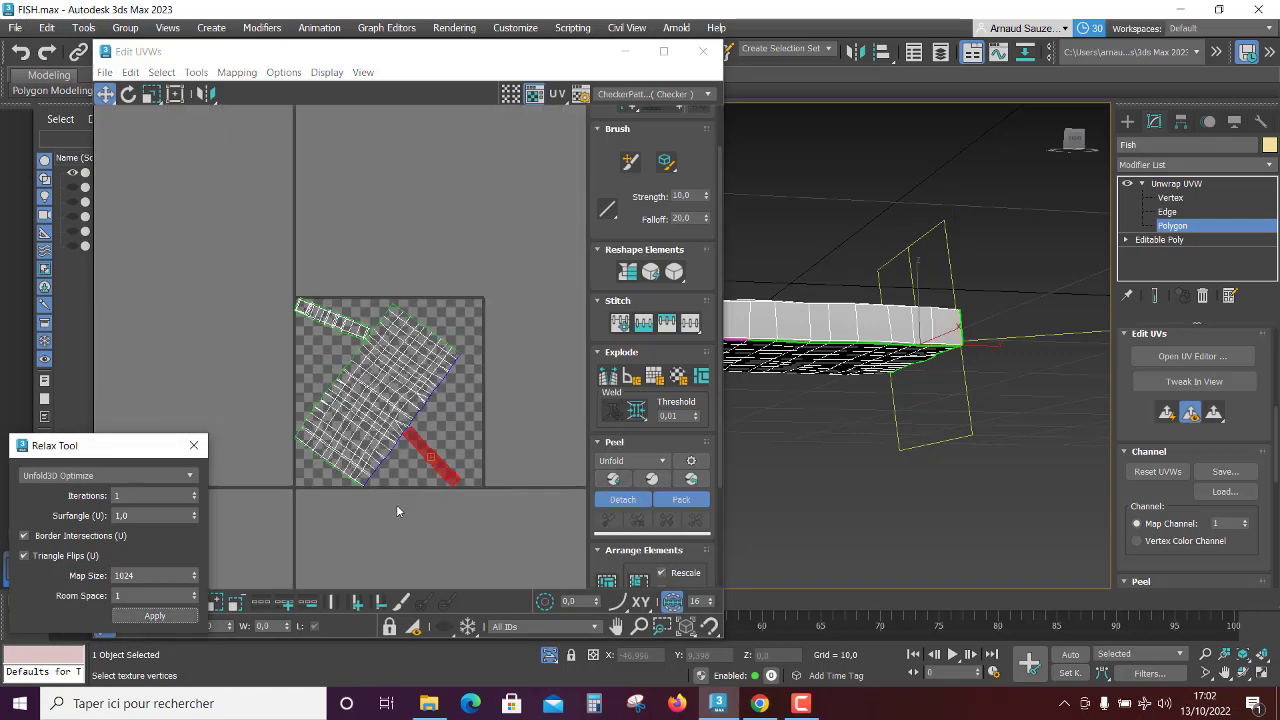
{"action": "left_click", "coordinate": [194, 446]}
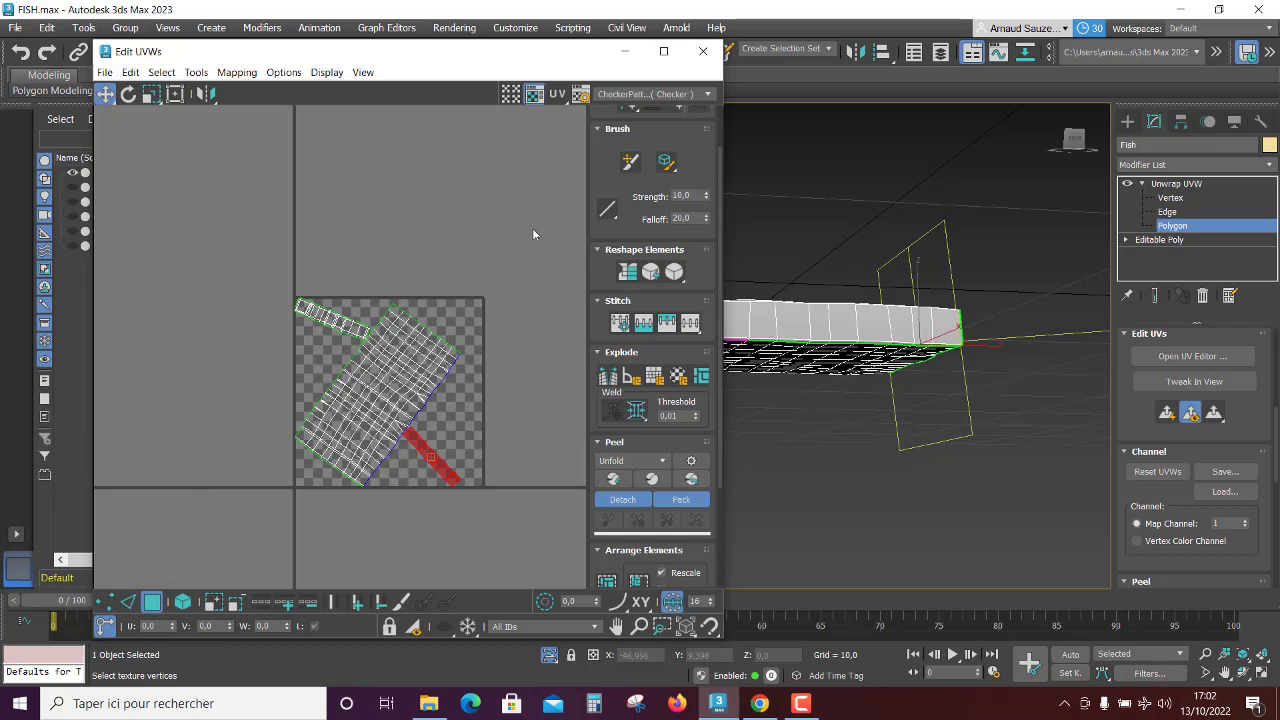
{"action": "left_click_drag", "start_coordinate": [538, 230], "coordinate": [250, 580]}
Step: Pack the islands into the 0–1 square with Rotate enabled, then close the UV editor
{"action": "scroll", "coordinate": [387, 513], "scroll_direction": "up", "scroll_amount": 2}
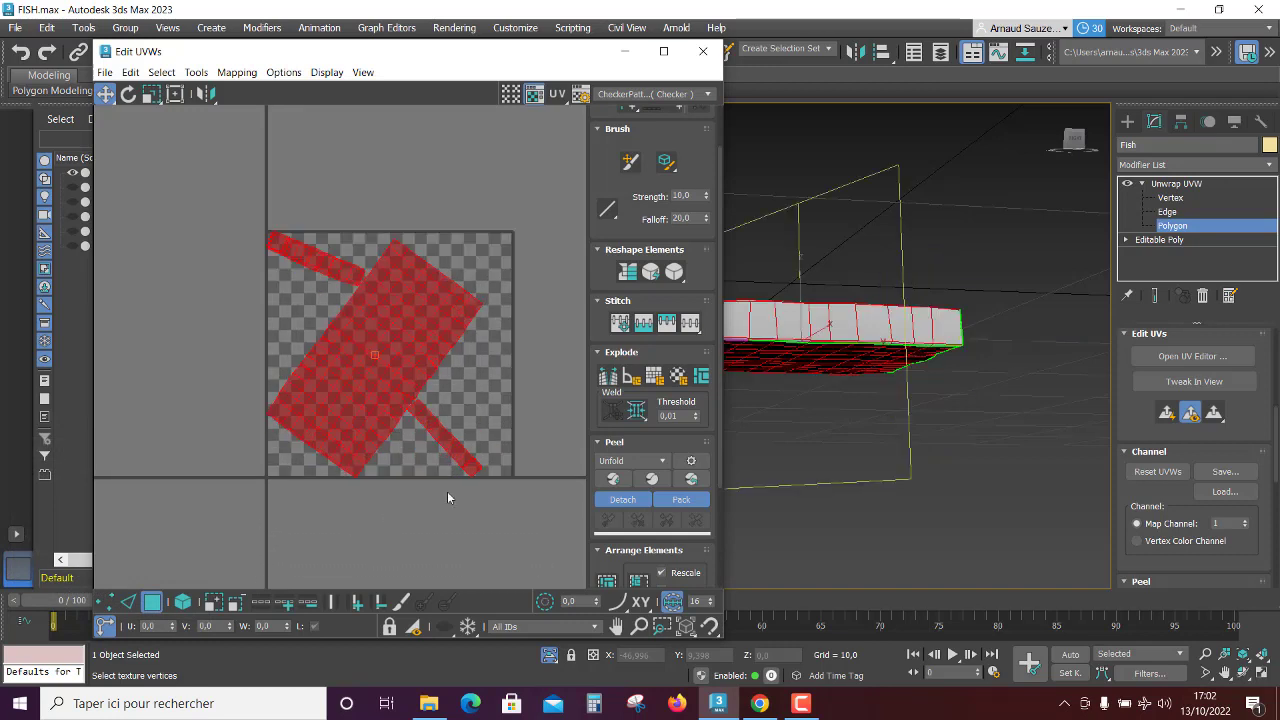
{"action": "scroll", "coordinate": [605, 490], "scroll_direction": "down", "scroll_amount": 2}
{"action": "scroll", "coordinate": [605, 478], "scroll_direction": "down", "scroll_amount": 2}
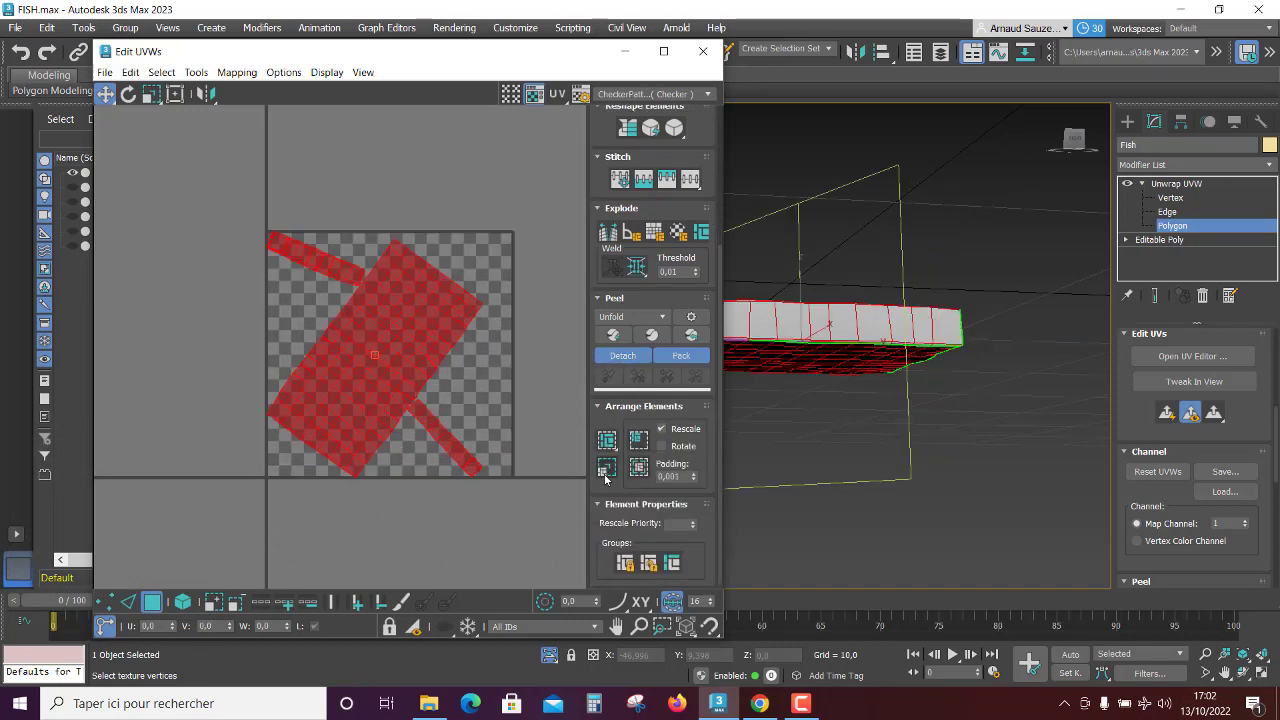
{"action": "left_click", "coordinate": [661, 446]}
{"action": "left_click", "coordinate": [638, 441]}
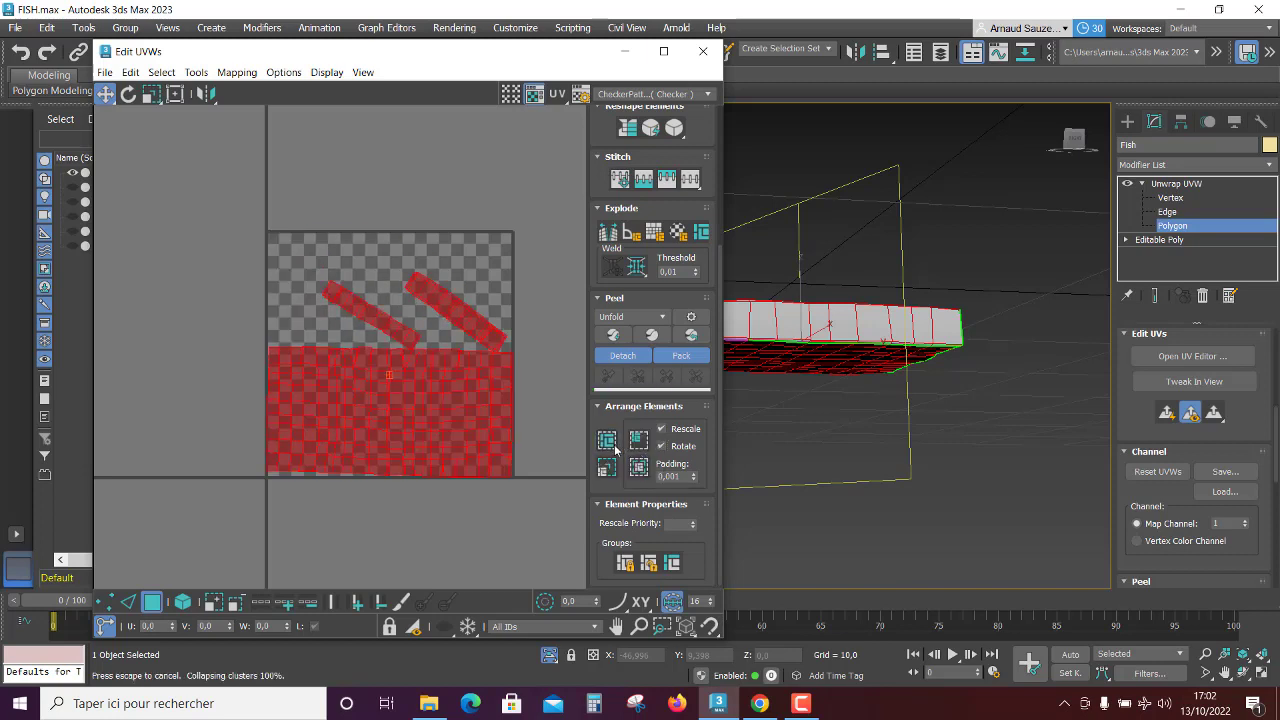
{"action": "left_click", "coordinate": [692, 57]}
Step: Turn off Isolate Selection so all sculpture pieces reappear, and exit polygon-level unwrap editing
{"action": "right_click", "coordinate": [612, 320]}
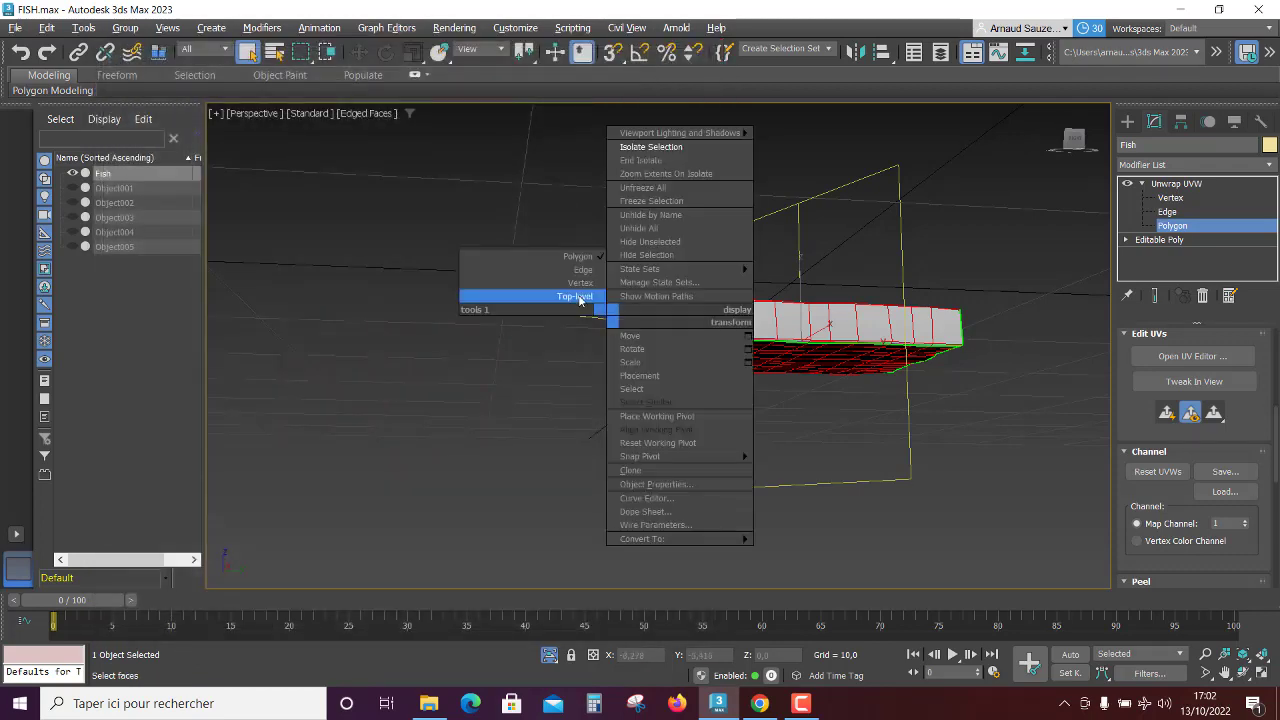
{"action": "left_click", "coordinate": [580, 297]}
{"action": "key", "text": "3"}
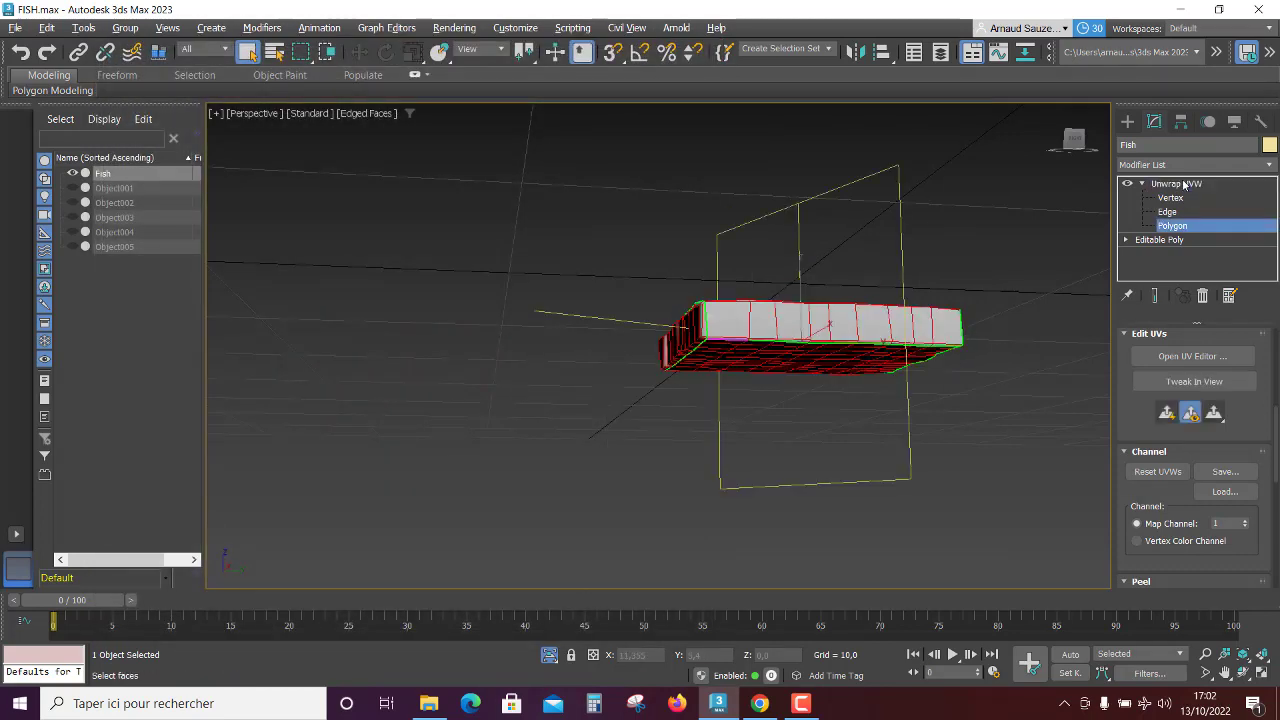
{"action": "left_click", "coordinate": [556, 655]}
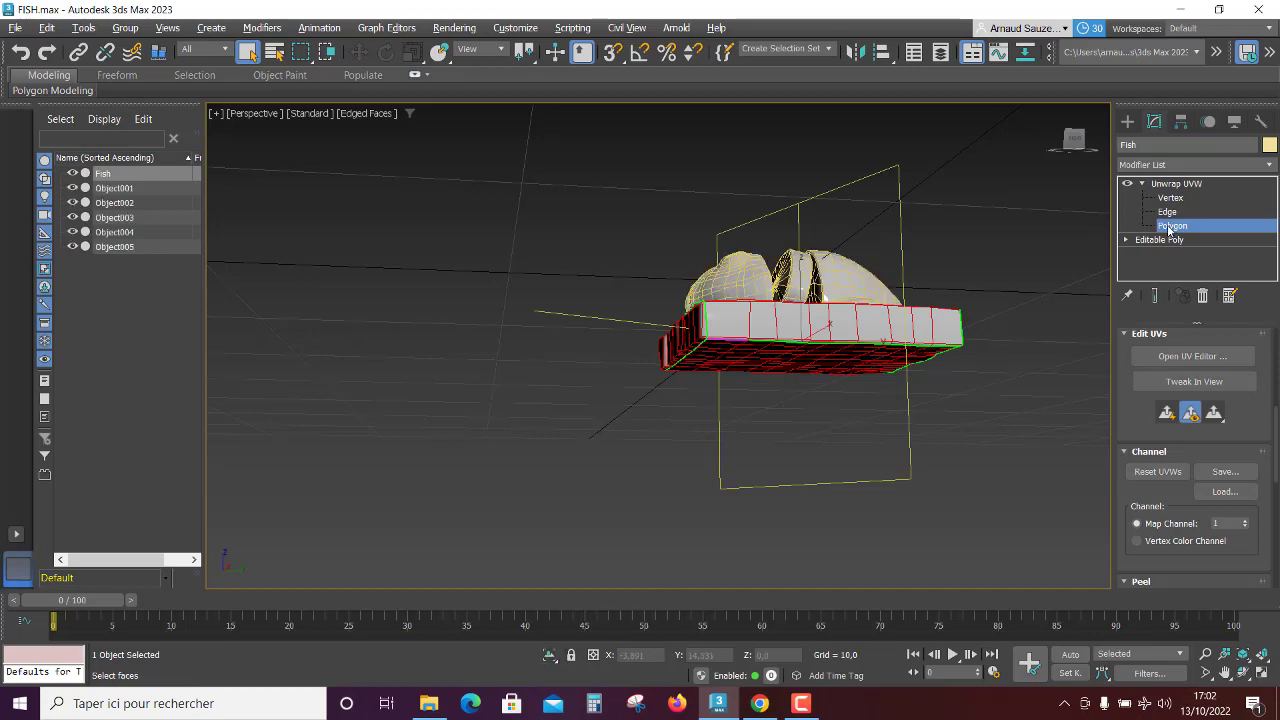
{"action": "left_click", "coordinate": [1172, 226]}
Step: Deselect everything and reselect the Fish board from a top-down view
{"action": "mouse_move", "coordinate": [502, 324]}
{"action": "middle_mouse_down", "text": "alt"}
{"action": "mouse_move", "coordinate": [628, 401]}
{"action": "mouse_move", "coordinate": [712, 400]}
{"action": "middle_mouse_up", "text": "alt"}
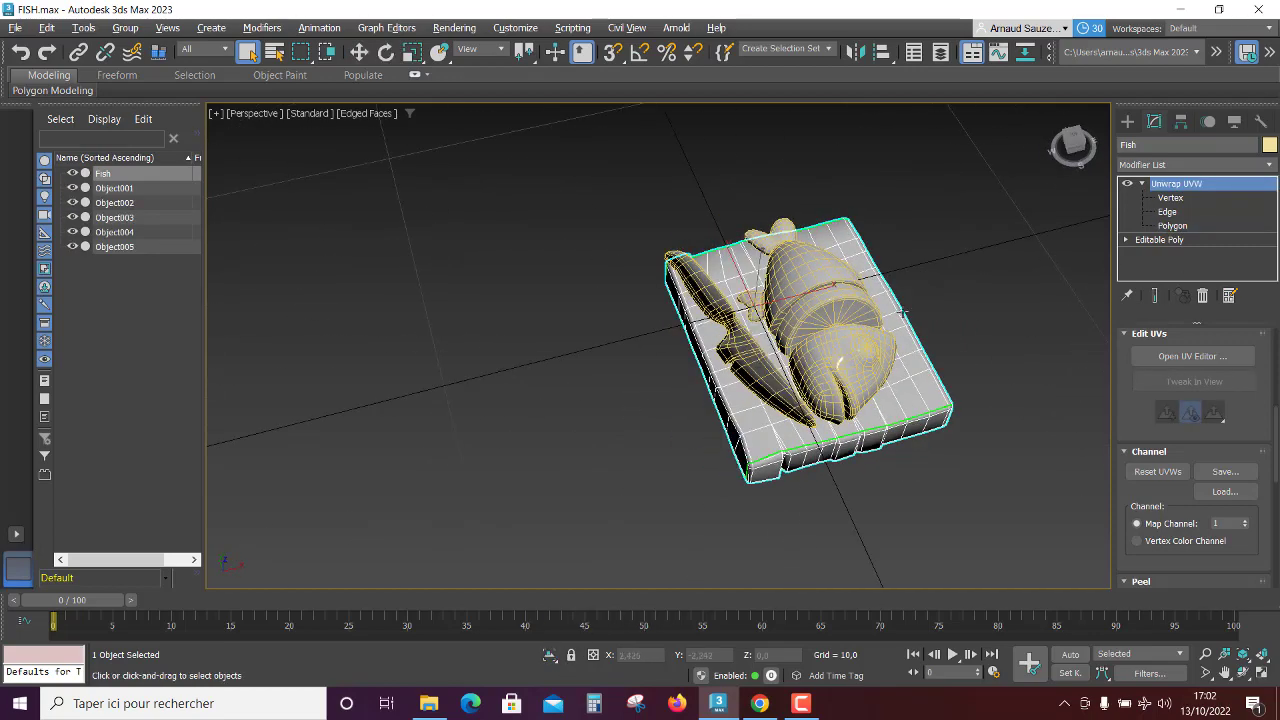
{"action": "middle_click_drag", "start_coordinate": [903, 313], "coordinate": [940, 291], "text": "alt"}
{"action": "left_click_drag", "start_coordinate": [999, 178], "coordinate": [937, 390]}
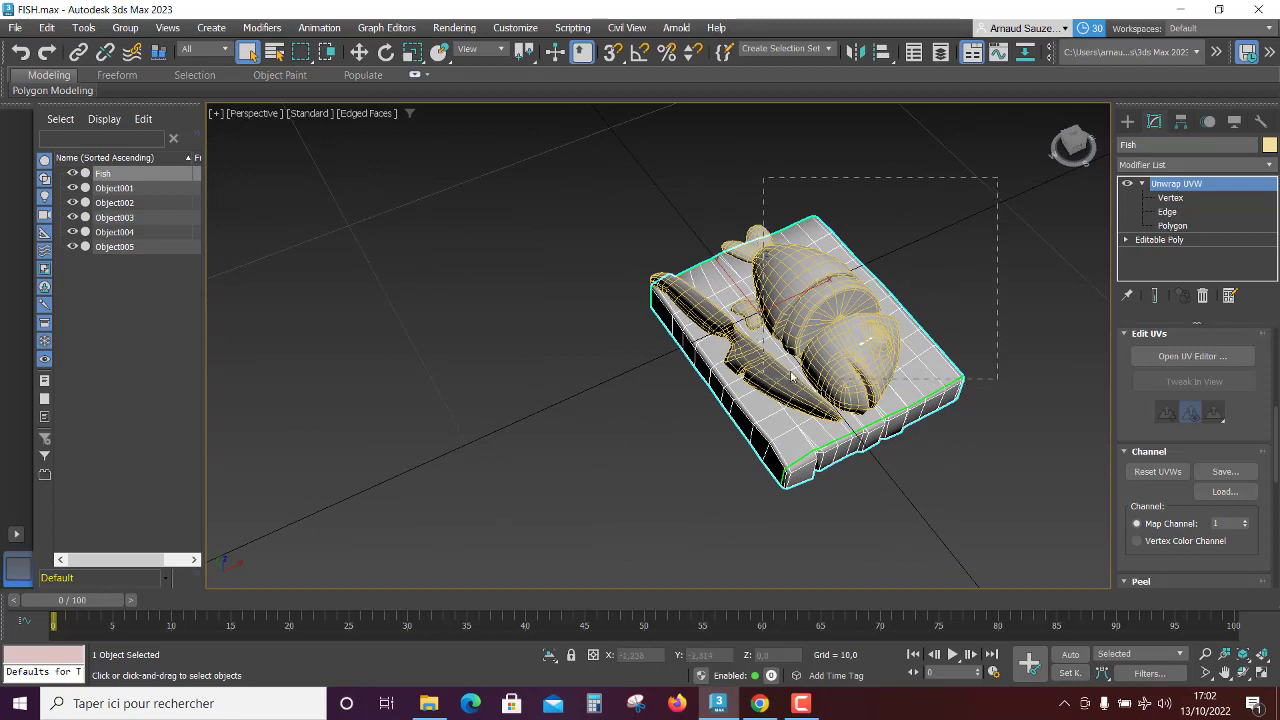
{"action": "left_click", "coordinate": [936, 388]}
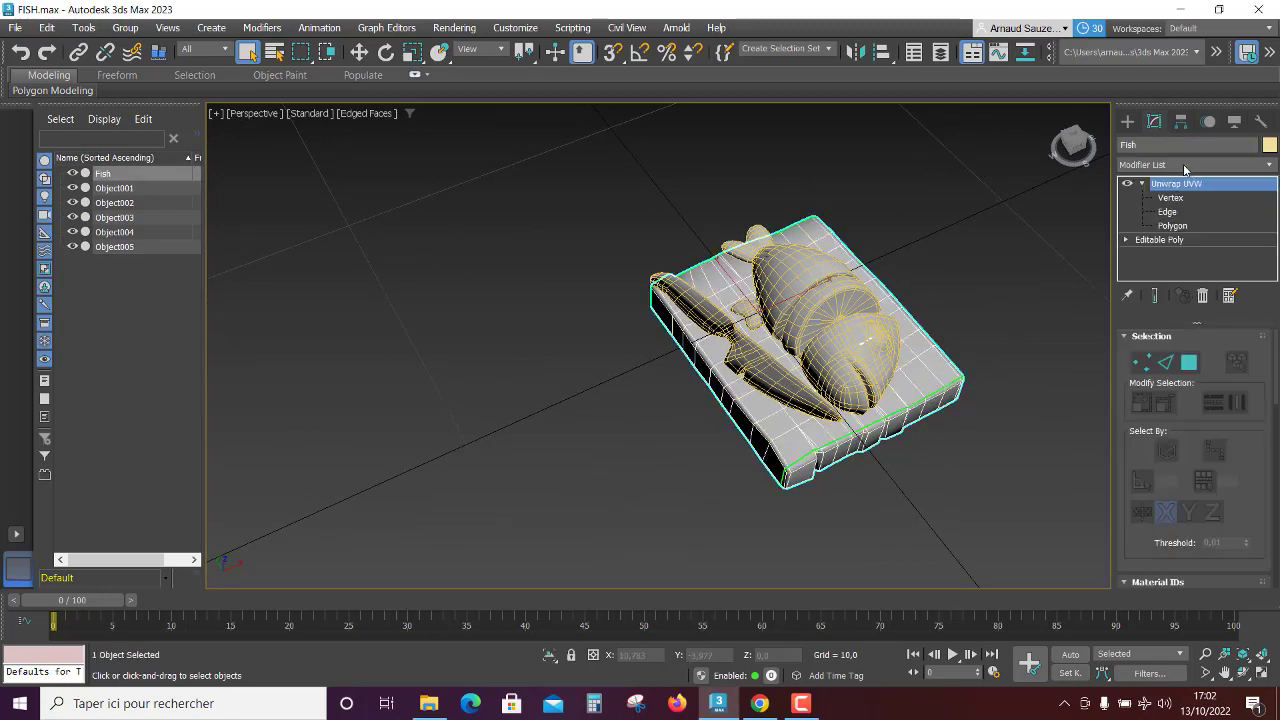
Step: Browse the Modifier List to the Unwrap entries
{"action": "scroll", "coordinate": [966, 340], "scroll_direction": "up", "scroll_amount": 5}
{"action": "scroll", "coordinate": [965, 339], "scroll_direction": "down", "scroll_amount": 3}
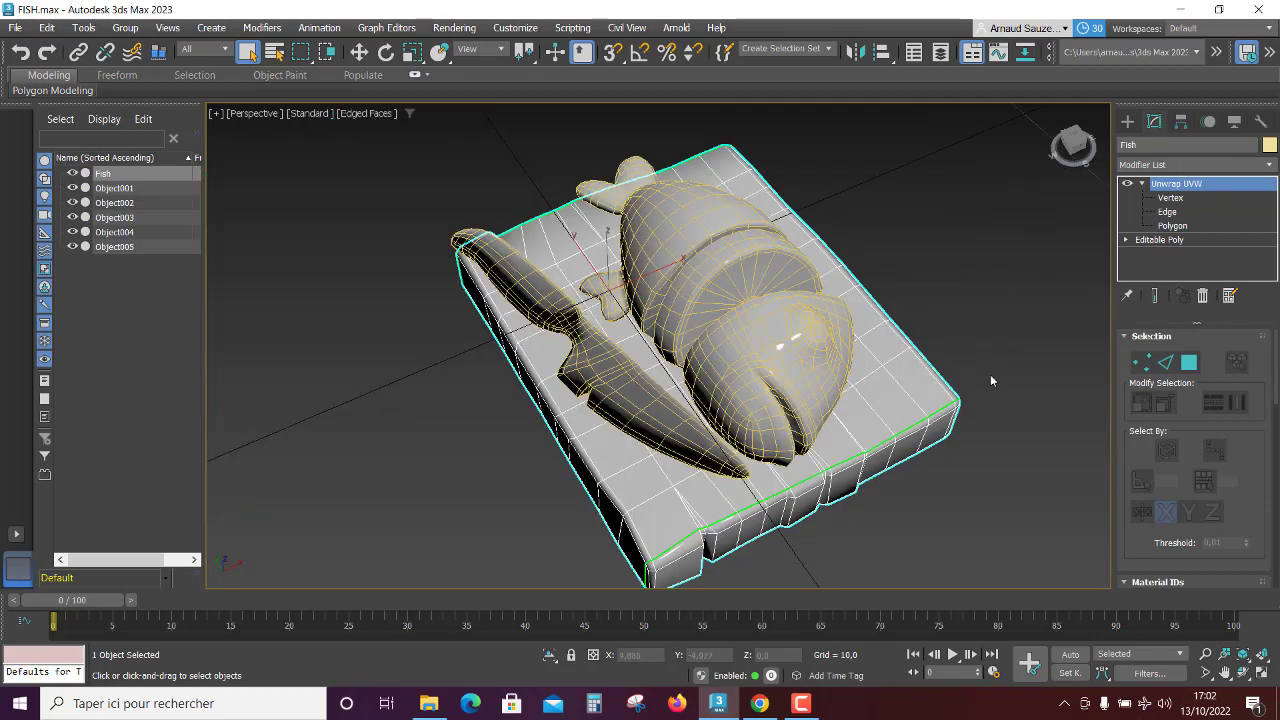
{"action": "left_click", "coordinate": [1184, 165]}
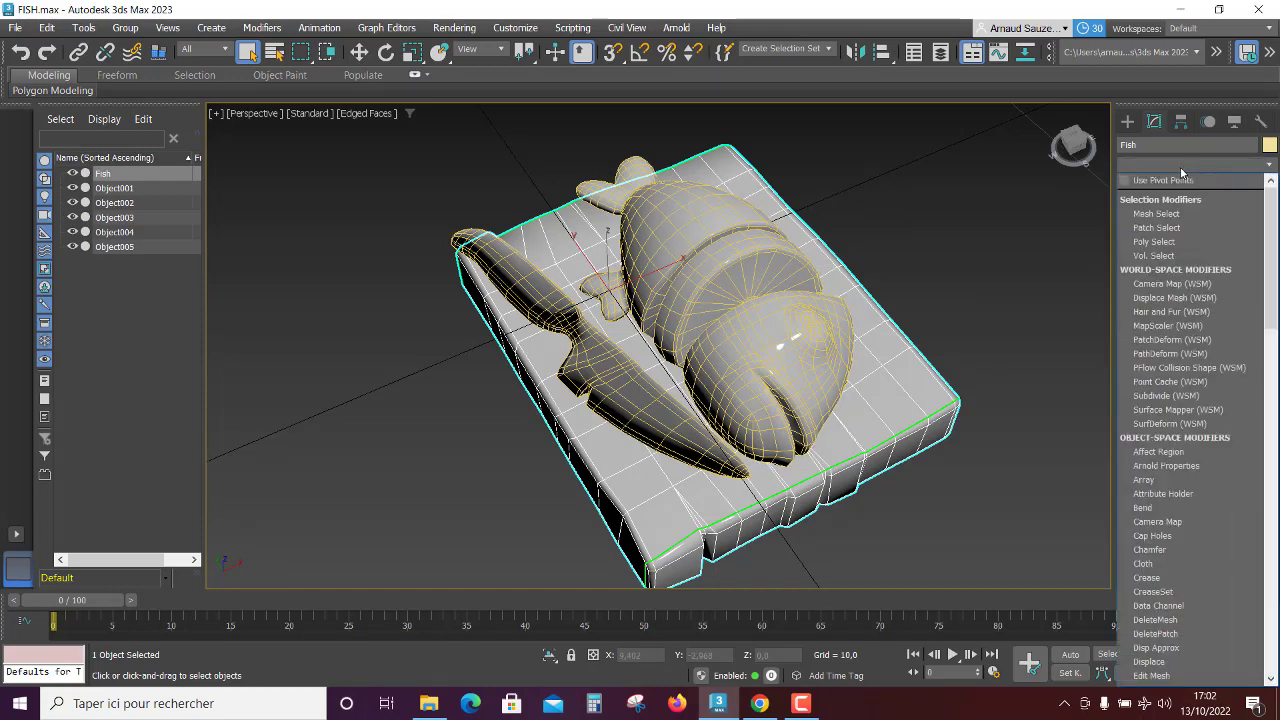
{"action": "type", "text": "u"}
{"action": "key", "text": "Return"}
Step: Convert the Fish to an Editable Poly
{"action": "right_click", "coordinate": [885, 384]}
{"action": "mouse_move", "coordinate": [917, 602]}
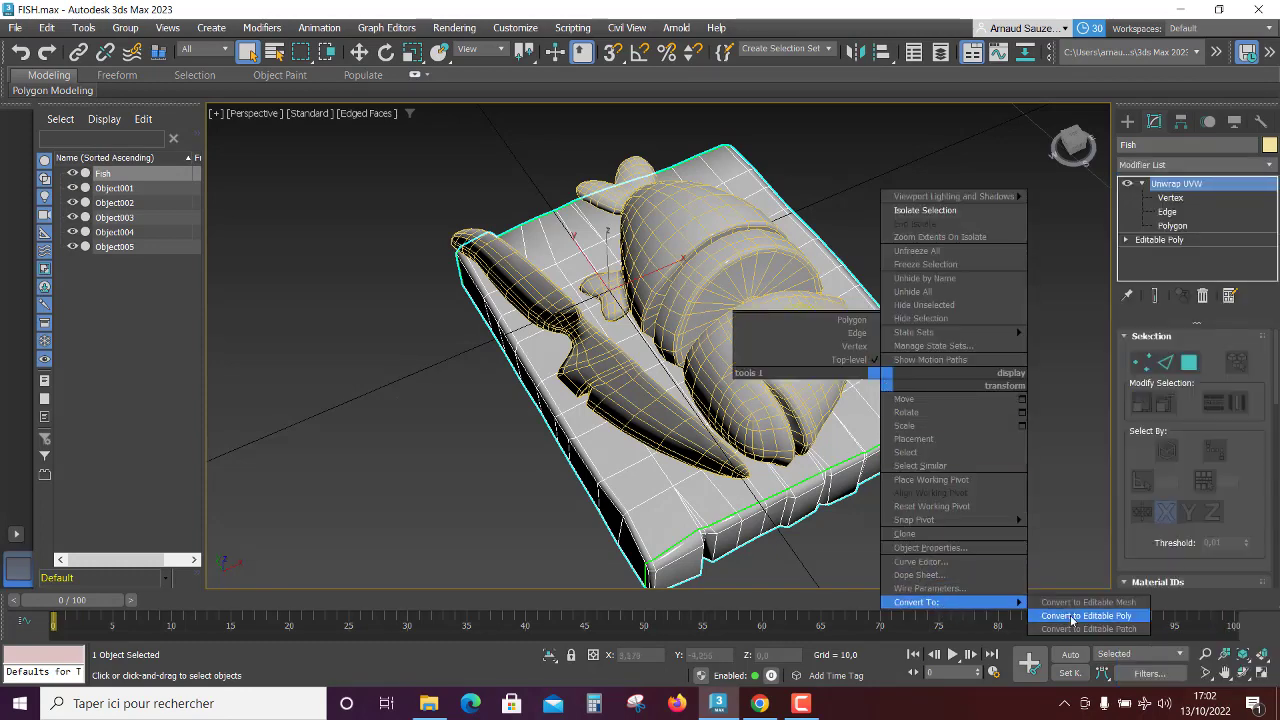
{"action": "left_click", "coordinate": [1086, 615]}
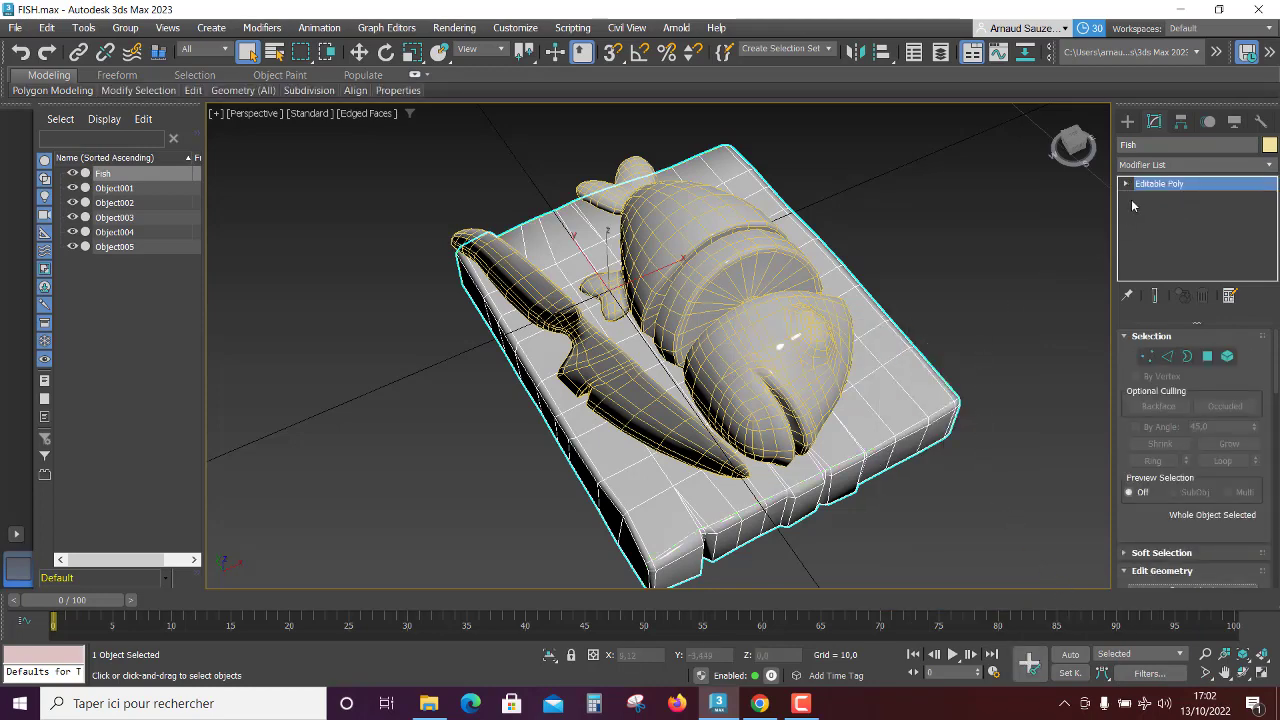
{"action": "scroll", "coordinate": [1244, 469], "scroll_direction": "down", "scroll_amount": 1}
{"action": "scroll", "coordinate": [1243, 478], "scroll_direction": "down", "scroll_amount": 1}
{"action": "scroll", "coordinate": [1242, 482], "scroll_direction": "down", "scroll_amount": 1}
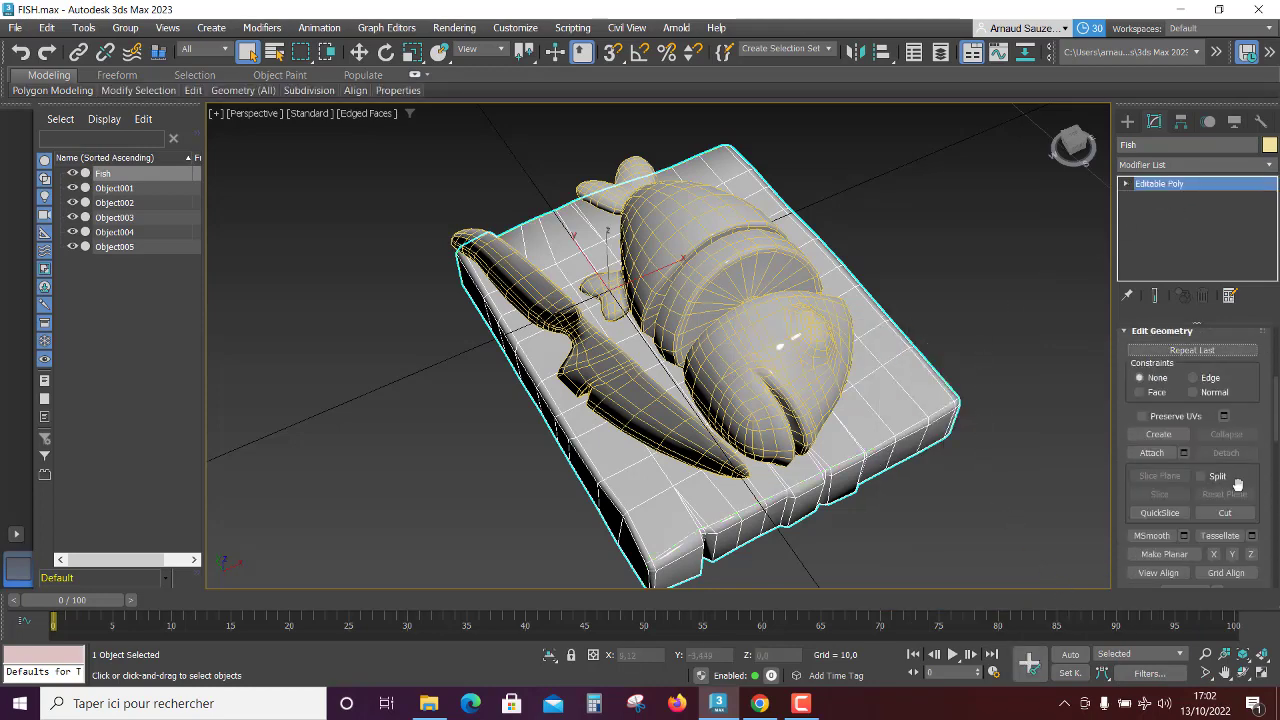
{"action": "scroll", "coordinate": [1241, 481], "scroll_direction": "down", "scroll_amount": 1}
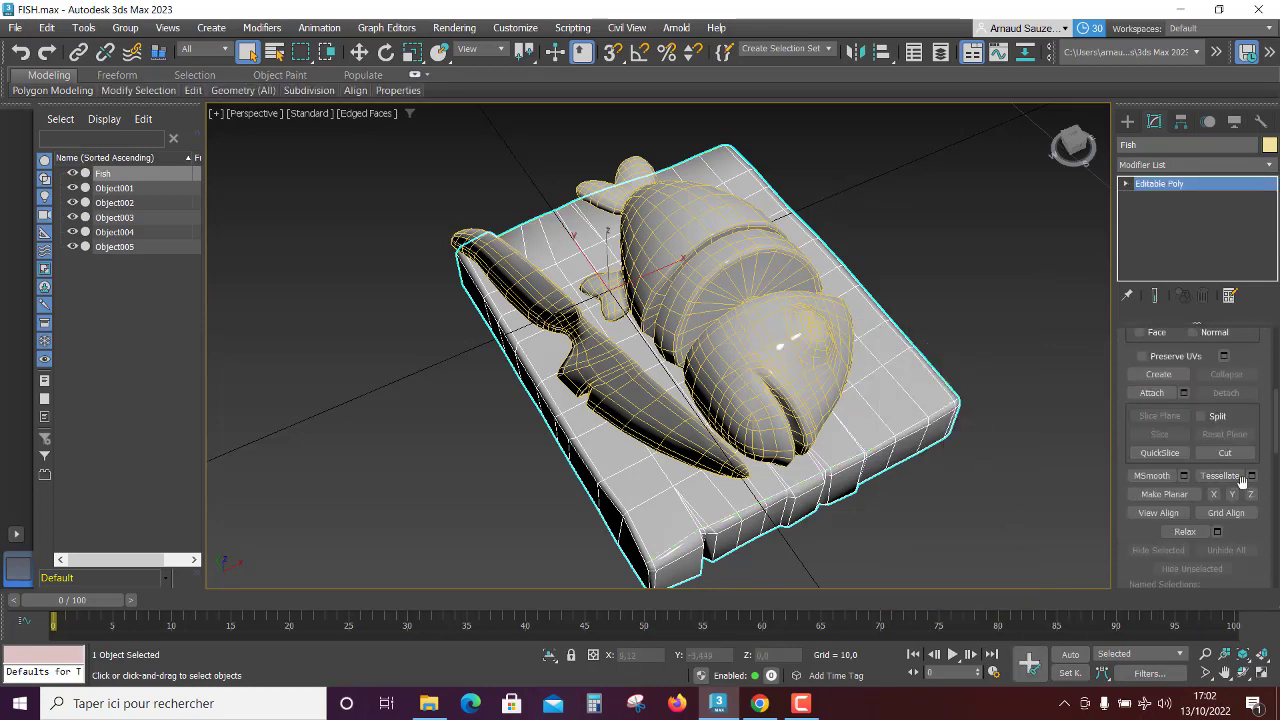
Step: Attach the three fish pieces and the knife to the Fish
{"action": "left_click", "coordinate": [1152, 392]}
{"action": "left_click", "coordinate": [771, 356]}
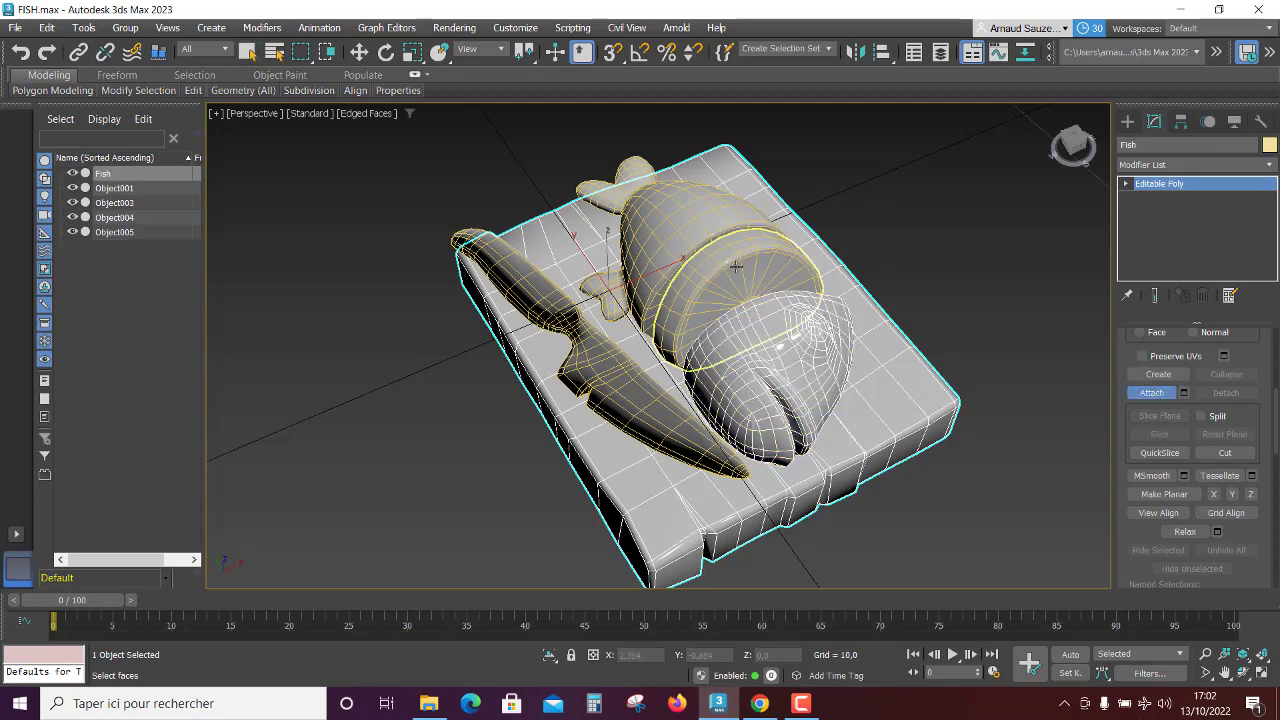
{"action": "left_click", "coordinate": [750, 300]}
{"action": "left_click", "coordinate": [727, 249]}
{"action": "left_click", "coordinate": [742, 469]}
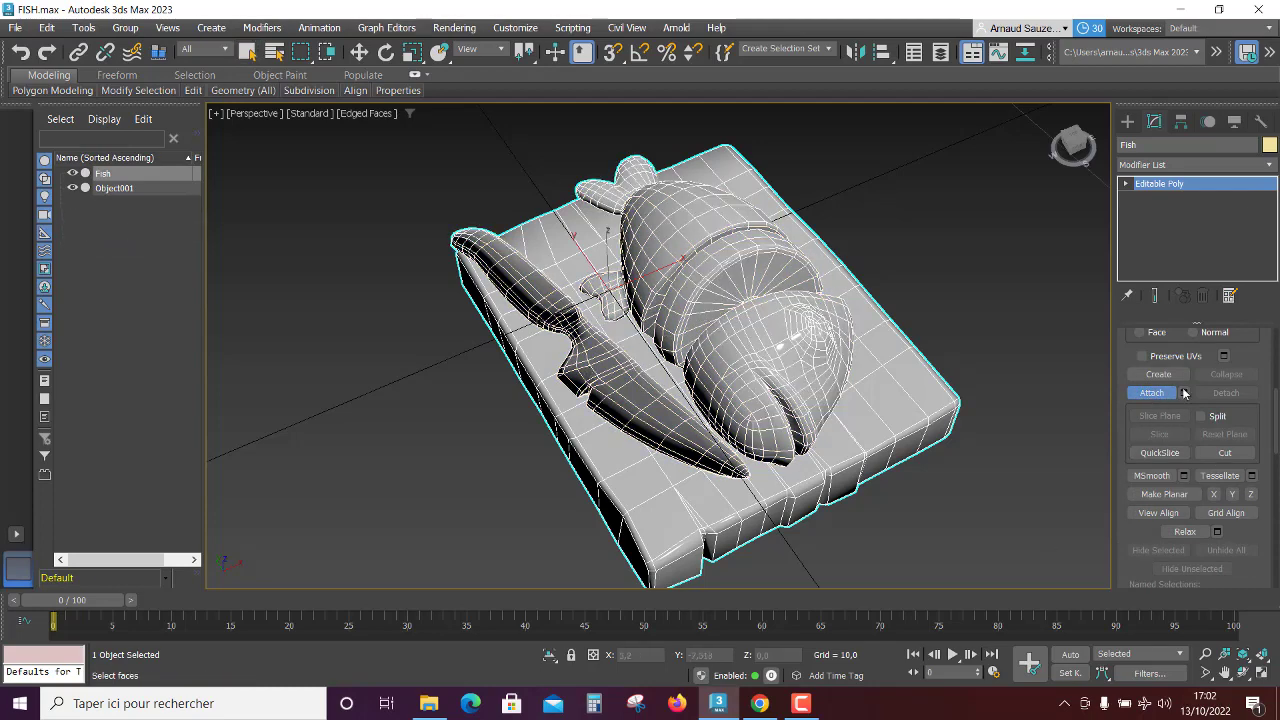
{"action": "left_click", "coordinate": [1152, 392]}
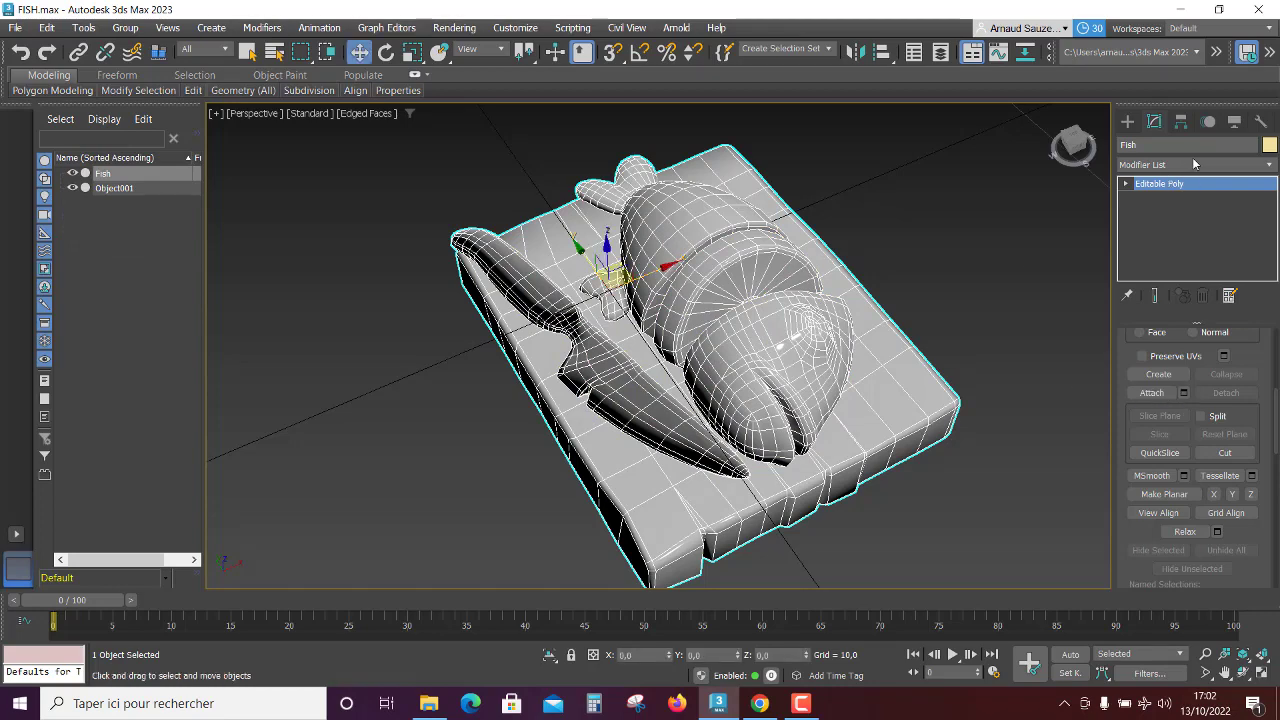
Step: Add an Unwrap UVW modifier to the merged Fish and open its UV editor
{"action": "left_click", "coordinate": [1194, 164]}
{"action": "scroll", "coordinate": [1248, 600], "scroll_direction": "down", "scroll_amount": 10}
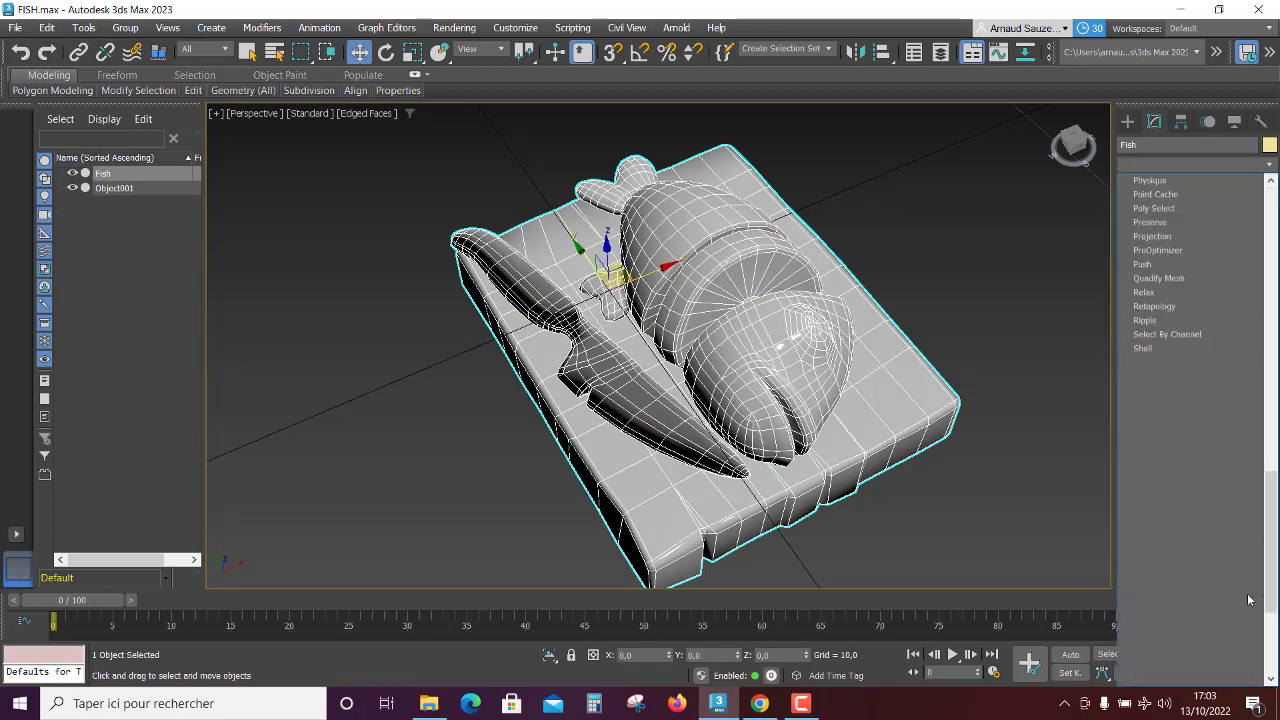
{"action": "scroll", "coordinate": [1220, 540], "scroll_direction": "up", "scroll_amount": 5}
{"action": "left_click", "coordinate": [1192, 470]}
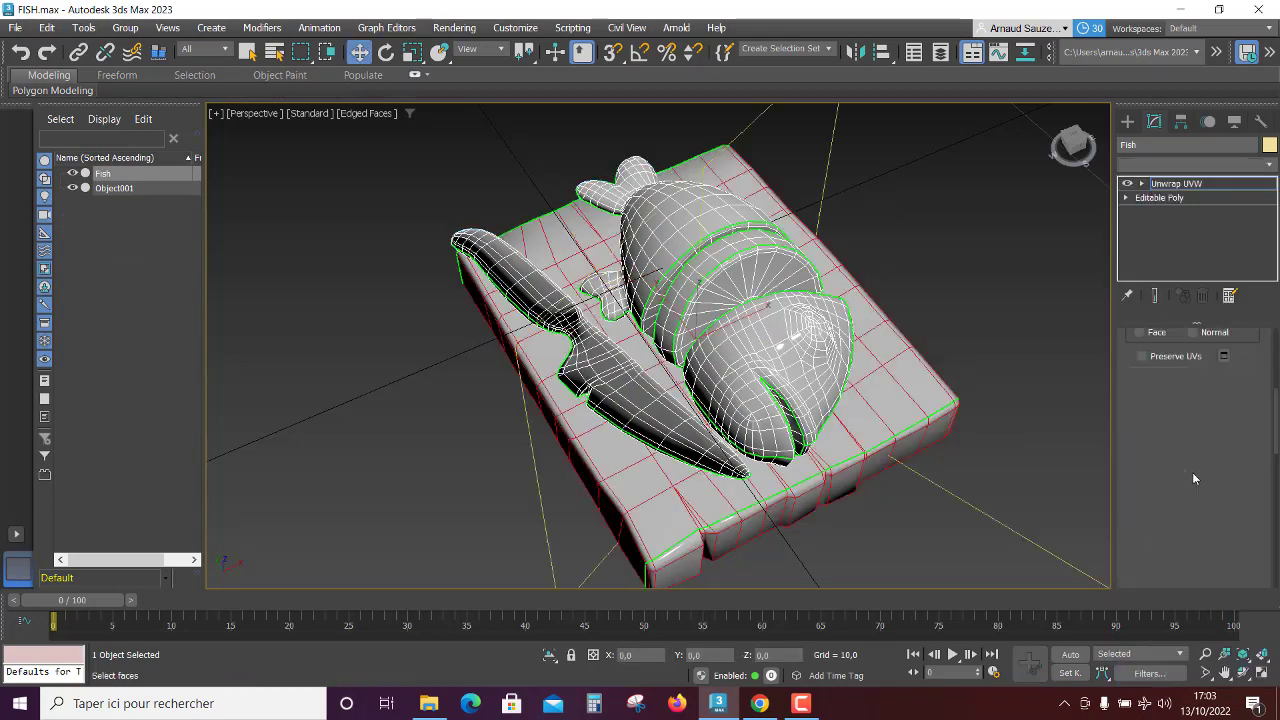
{"action": "scroll", "coordinate": [1162, 537], "scroll_direction": "down", "scroll_amount": 5}
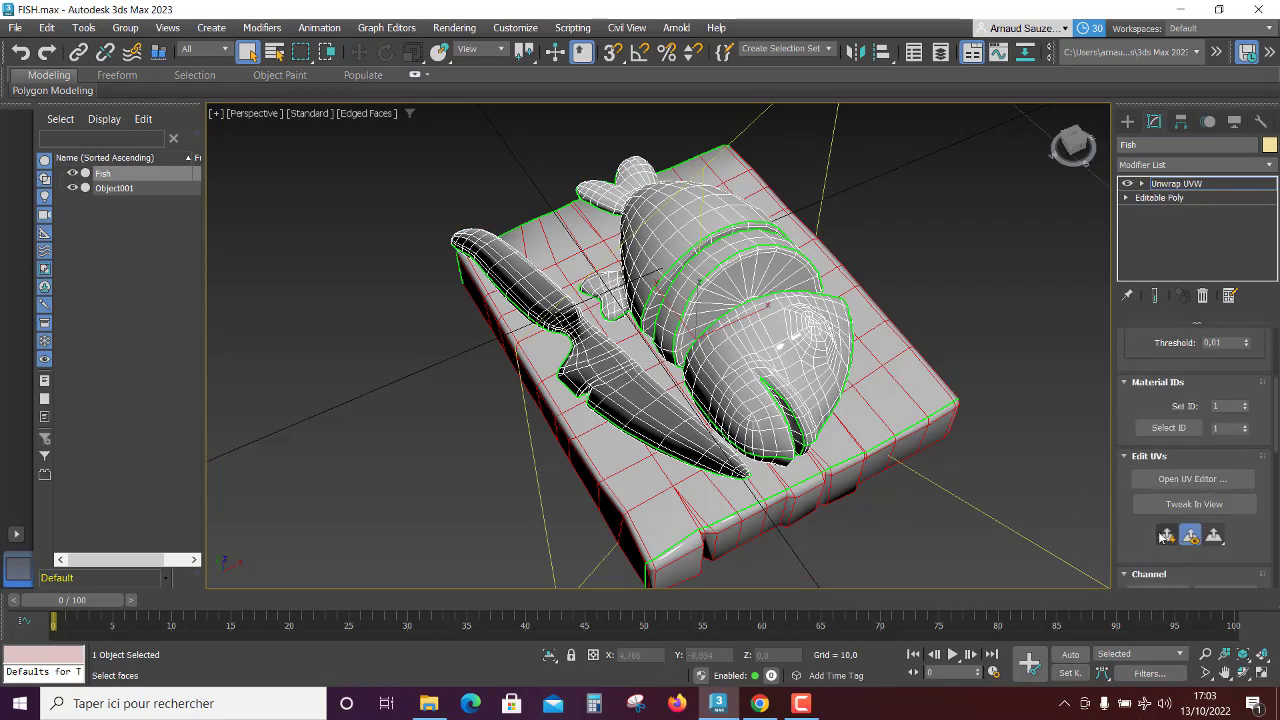
{"action": "scroll", "coordinate": [1162, 537], "scroll_direction": "down", "scroll_amount": 1}
{"action": "left_click", "coordinate": [1192, 458]}
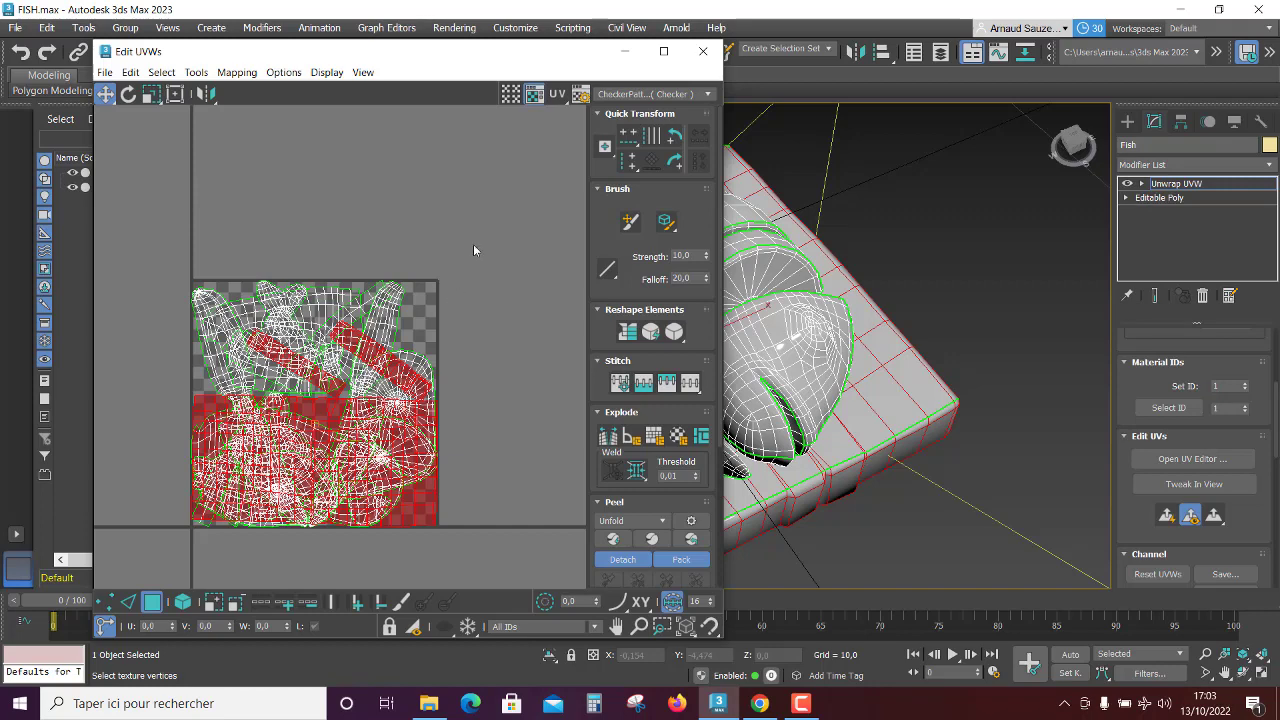
Step: Select all UVs and pack them into the 0–1 square with Rescale and Rotate enabled
{"action": "left_click_drag", "start_coordinate": [473, 244], "coordinate": [197, 582]}
{"action": "scroll", "coordinate": [645, 510], "scroll_direction": "down", "scroll_amount": 1}
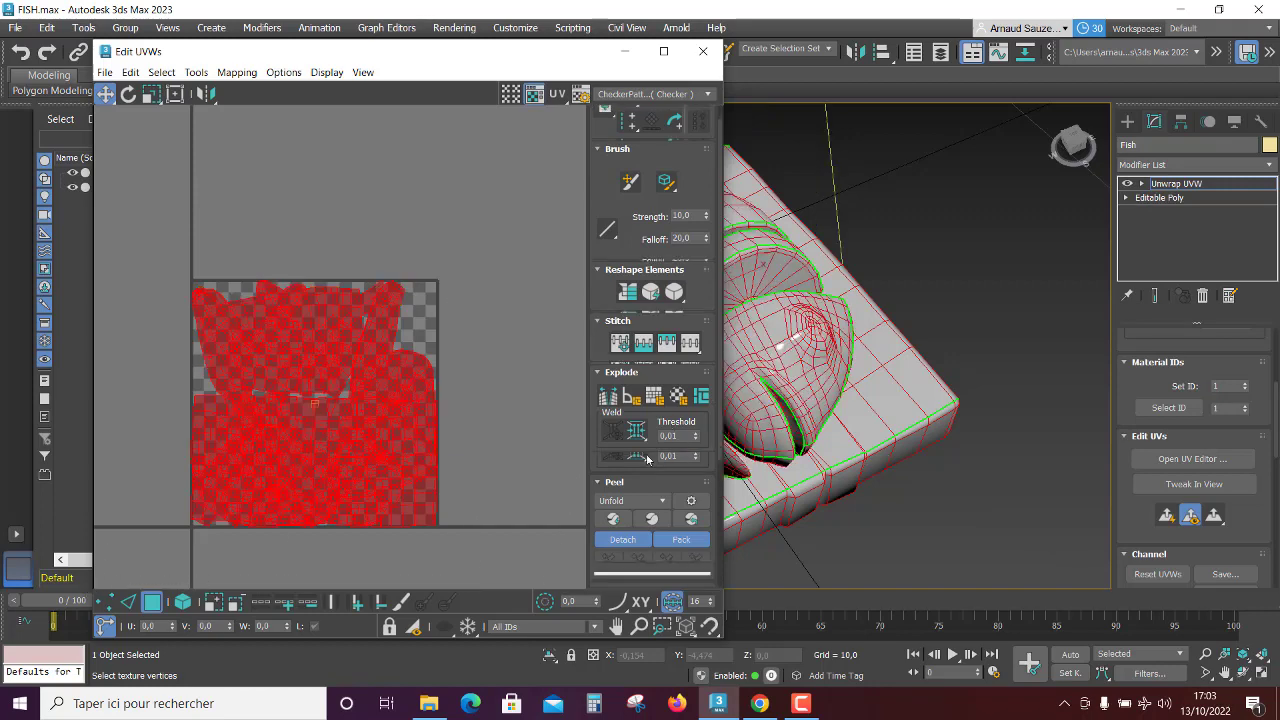
{"action": "scroll", "coordinate": [645, 510], "scroll_direction": "down", "scroll_amount": 3}
{"action": "scroll", "coordinate": [645, 510], "scroll_direction": "down", "scroll_amount": 2}
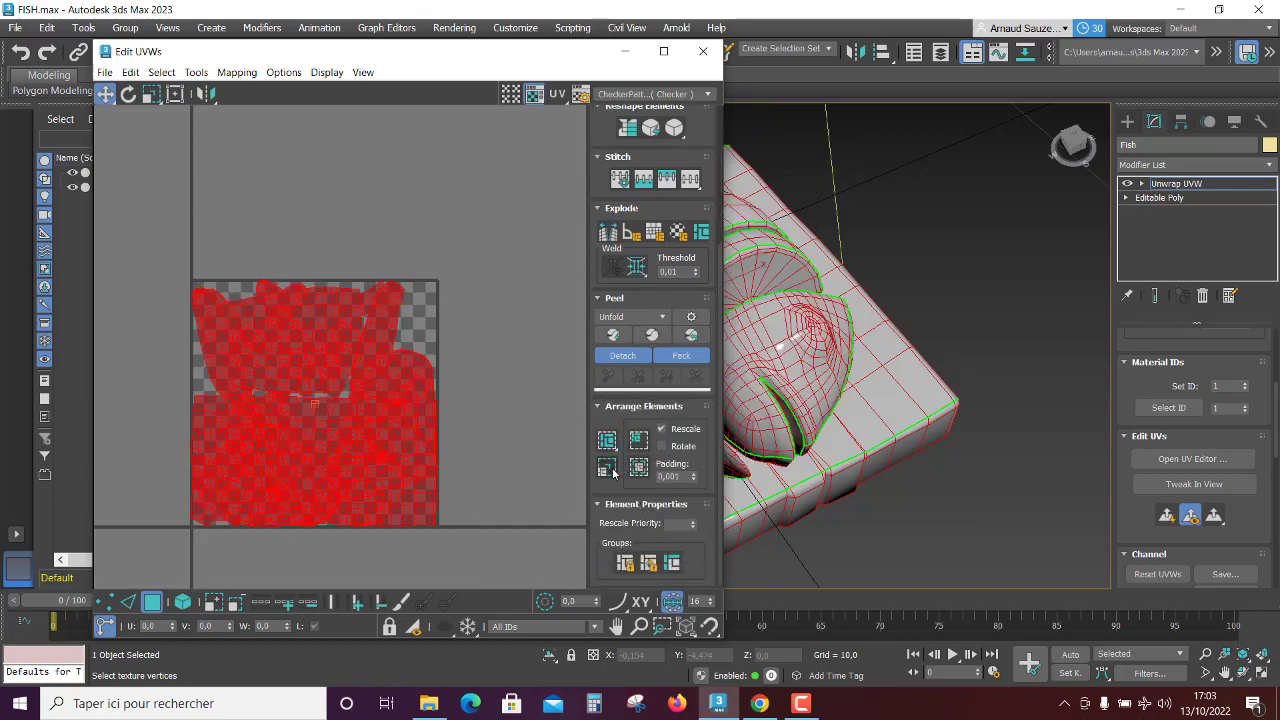
{"action": "left_click", "coordinate": [612, 470]}
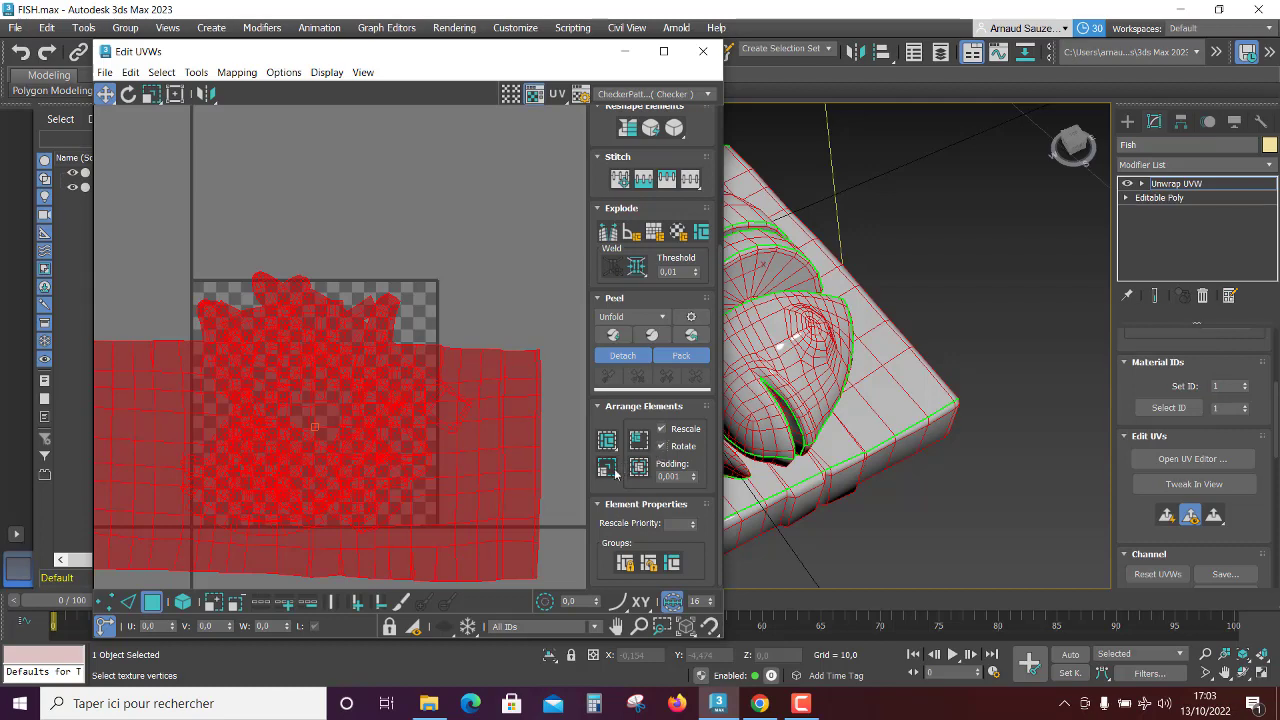
{"action": "left_click", "coordinate": [636, 467]}
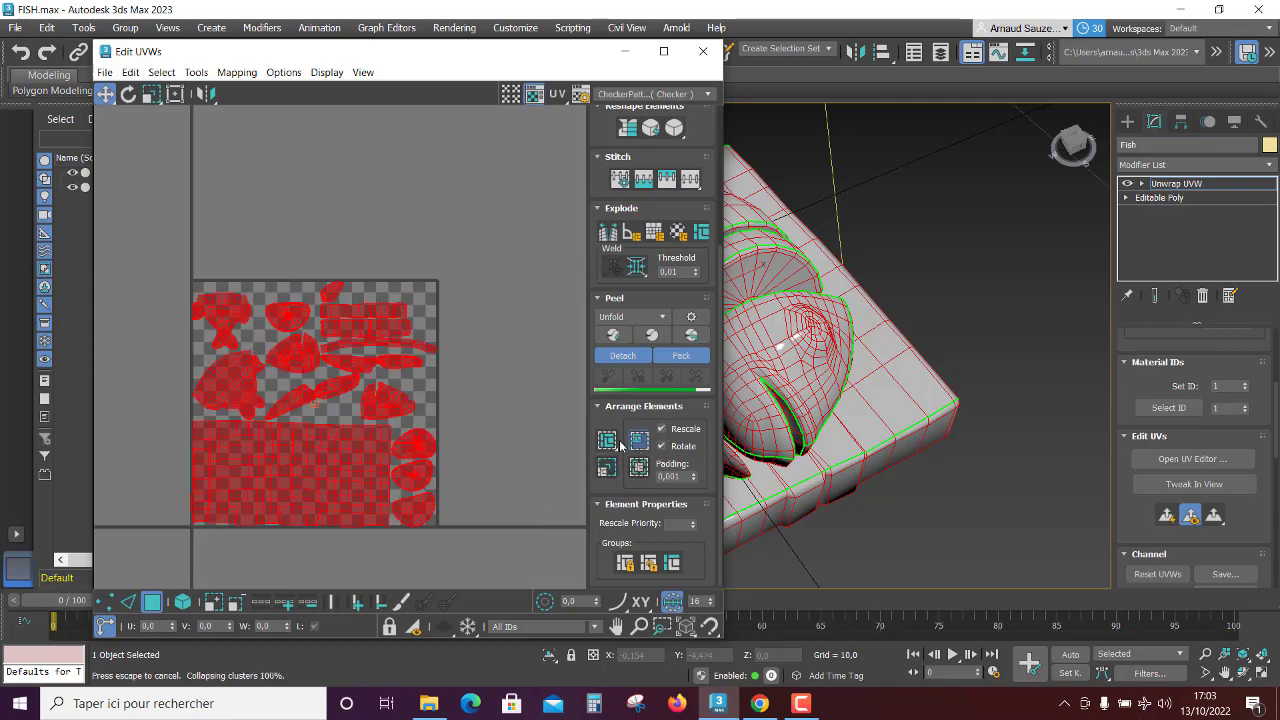
{"action": "left_click", "coordinate": [610, 442]}
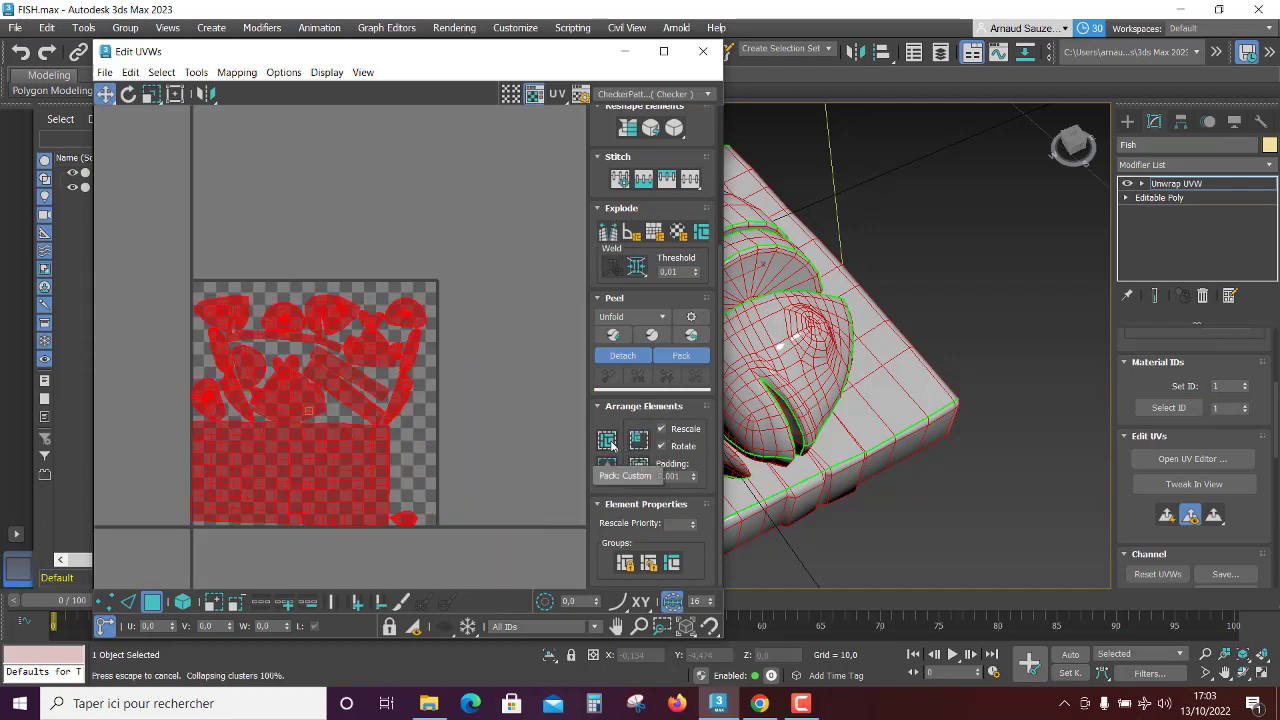
Step: Deselect all UVs and close the UV editor
{"action": "left_click", "coordinate": [510, 484]}
{"action": "scroll", "coordinate": [318, 466], "scroll_direction": "up", "scroll_amount": 5}
{"action": "scroll", "coordinate": [318, 466], "scroll_direction": "down", "scroll_amount": 4}
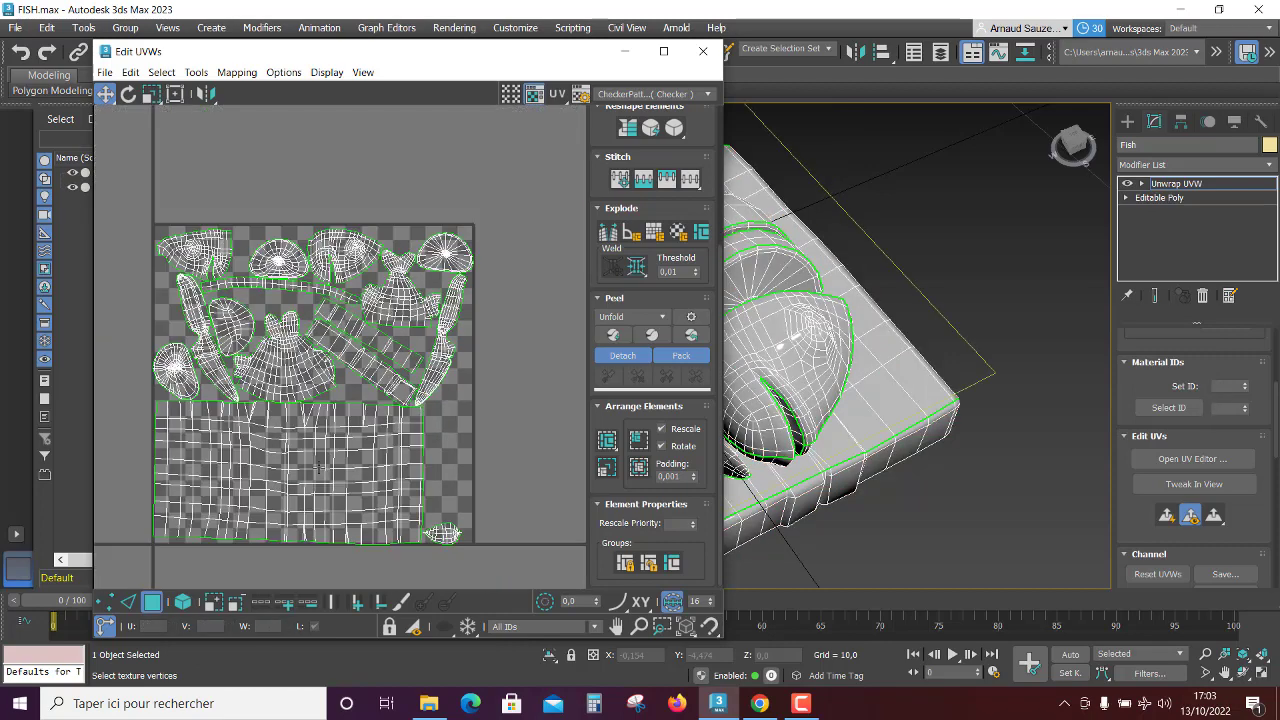
{"action": "left_click", "coordinate": [703, 51]}
Step: Convert the unwrapped Fish to a single Editable Poly, then deselect it
{"action": "right_click", "coordinate": [703, 270]}
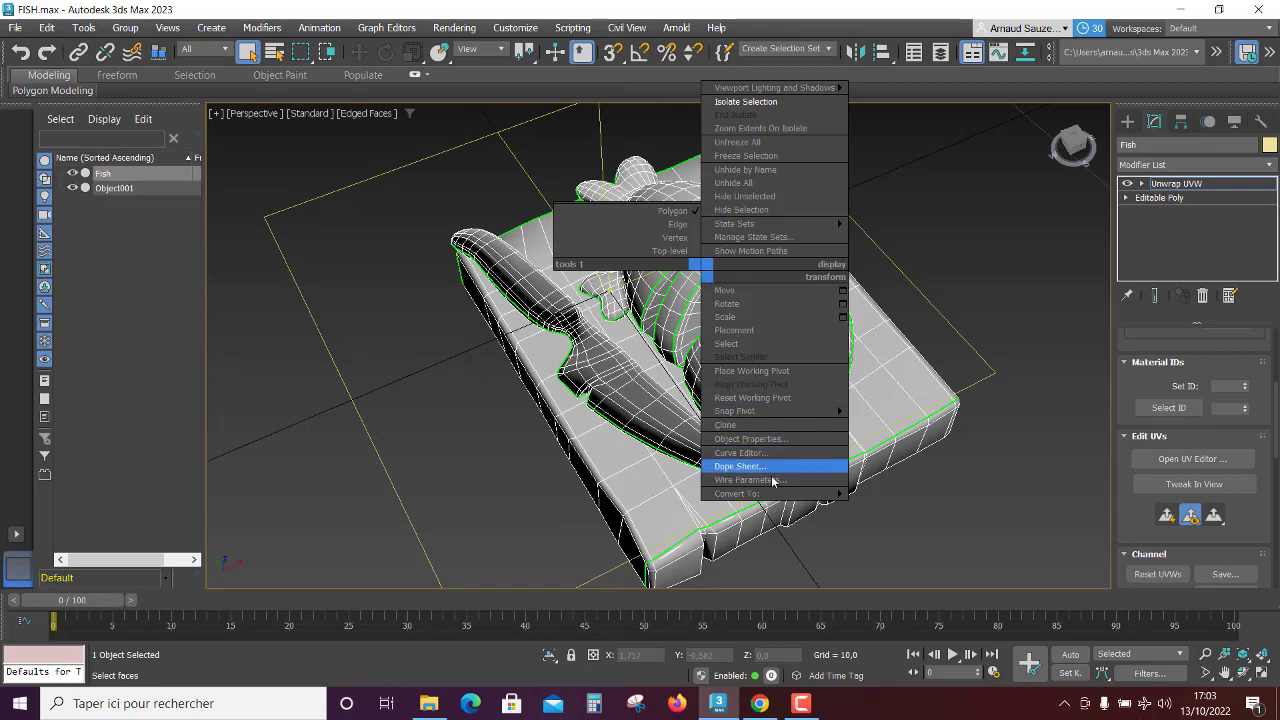
{"action": "mouse_move", "coordinate": [740, 493]}
{"action": "left_click", "coordinate": [878, 505]}
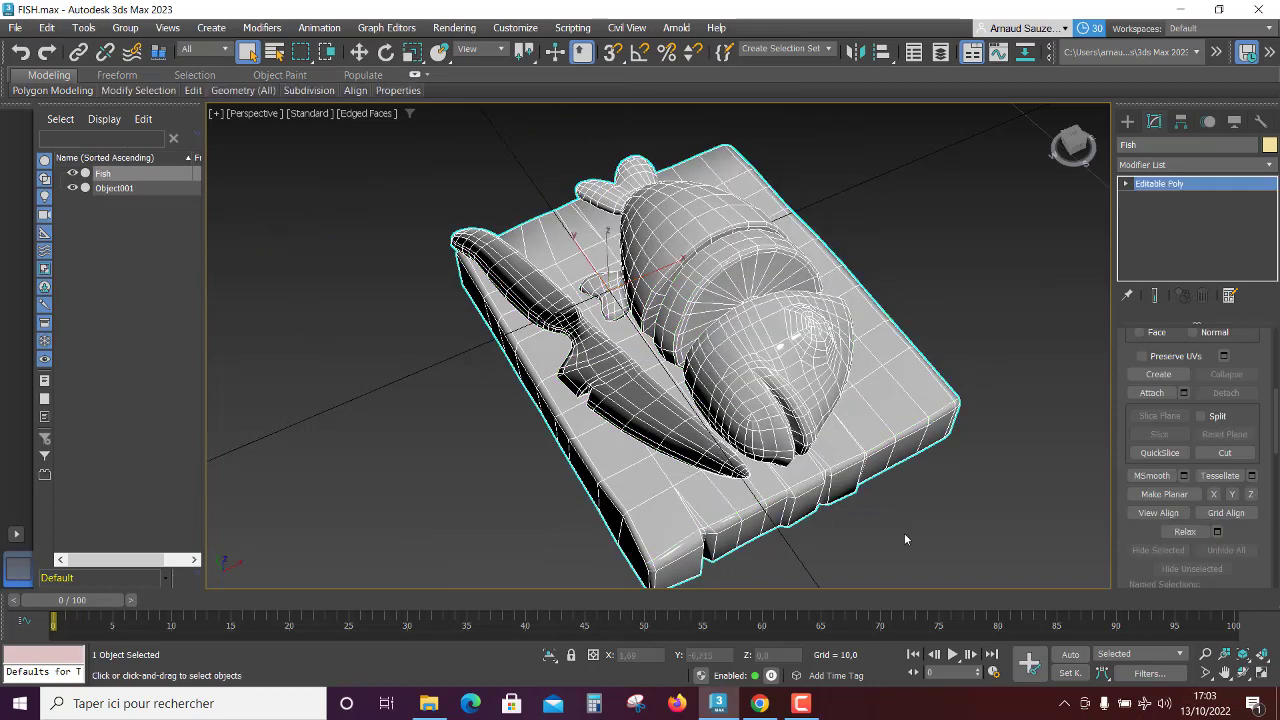
{"action": "left_click", "coordinate": [904, 533]}
{"action": "scroll", "coordinate": [804, 515], "scroll_direction": "up", "scroll_amount": 2}
{"action": "scroll", "coordinate": [804, 515], "scroll_direction": "down", "scroll_amount": 2}
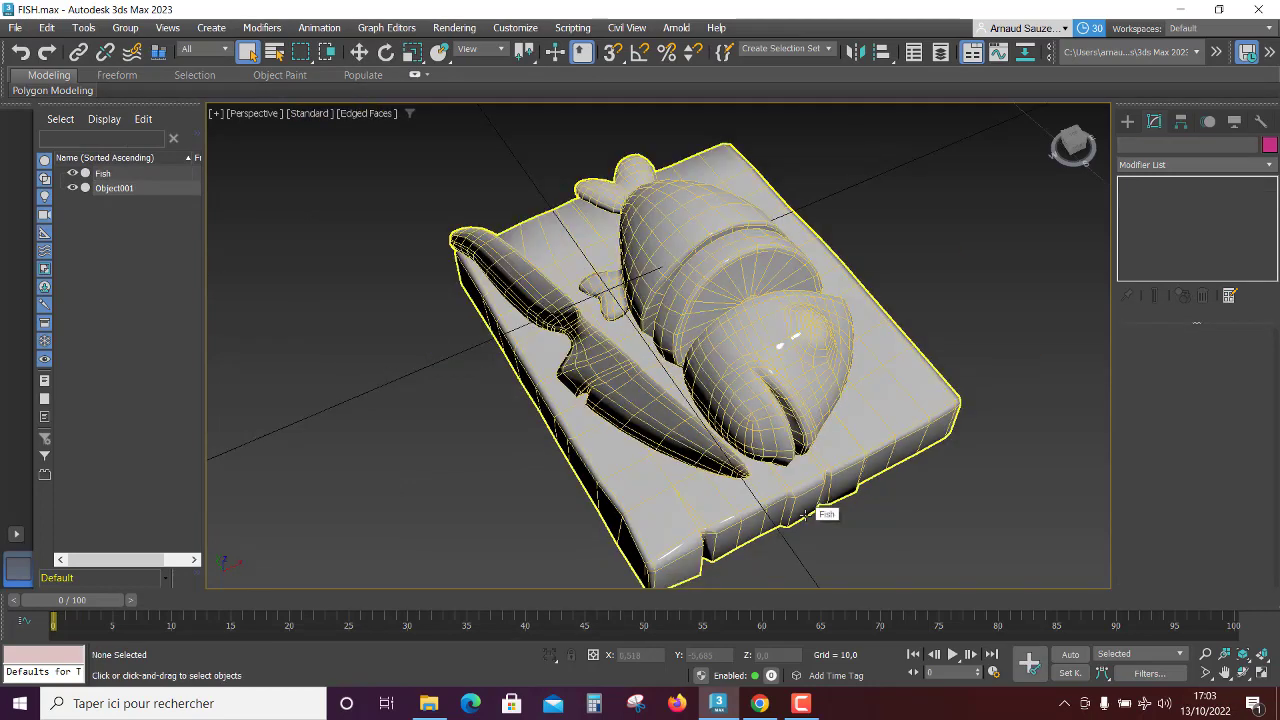